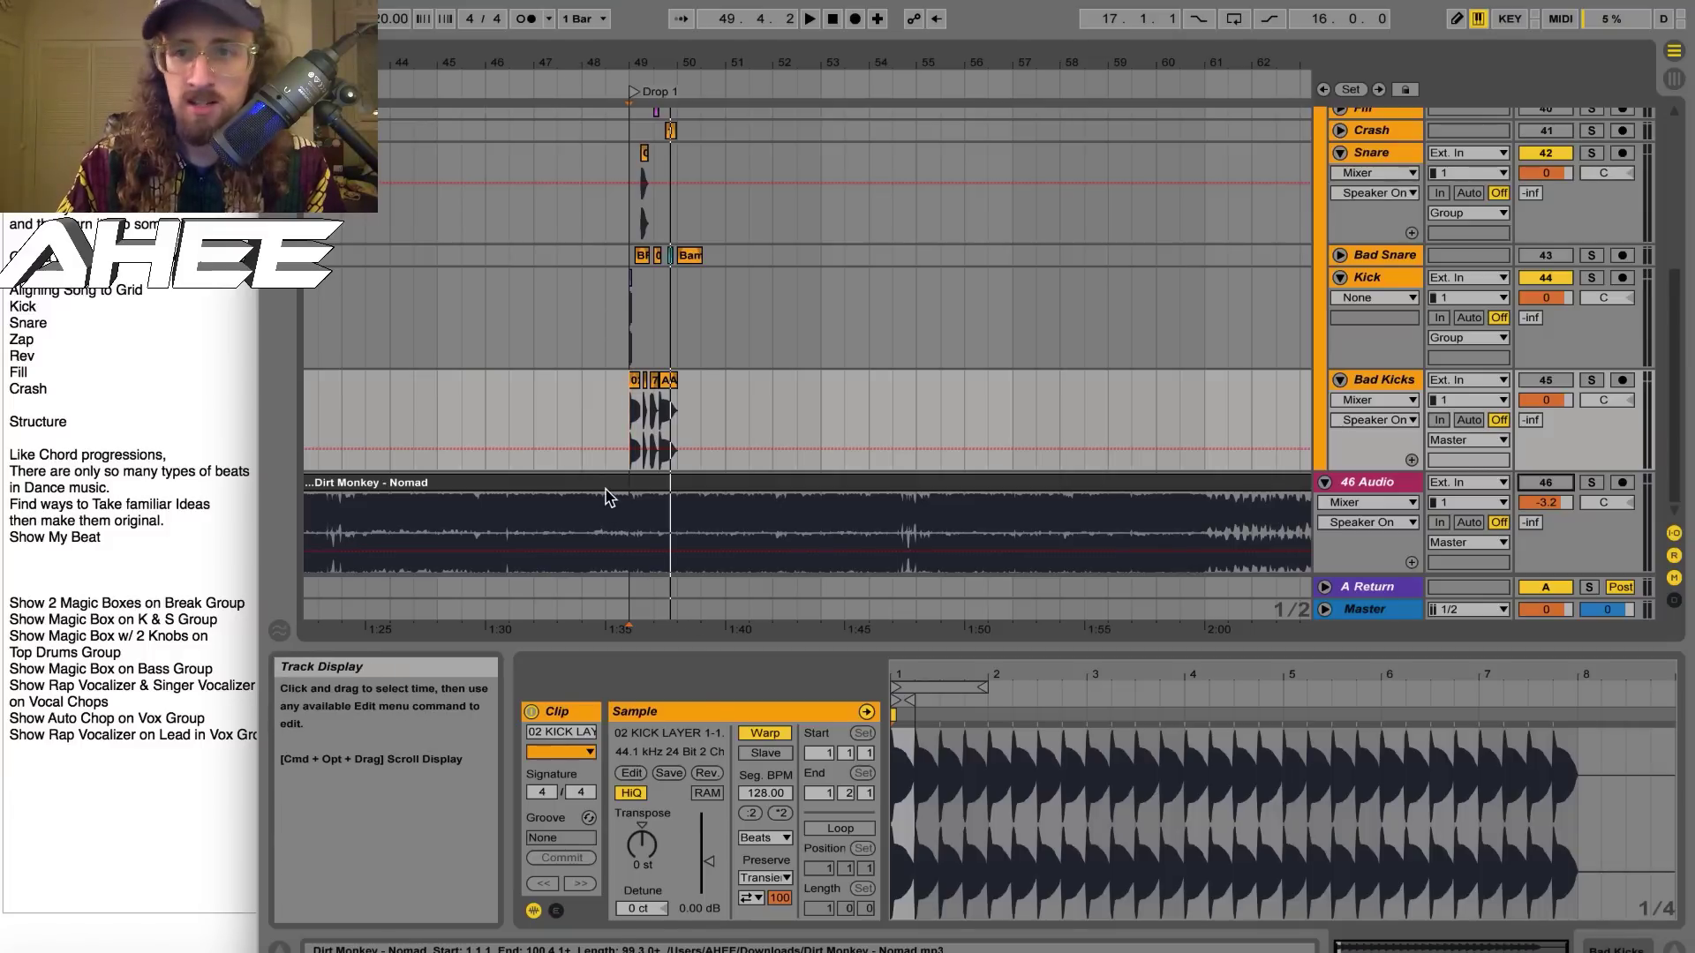
Solo the 46 Audio track and play the Dirt Monkey - Nomad song from bar 37
left_click(1591, 482)
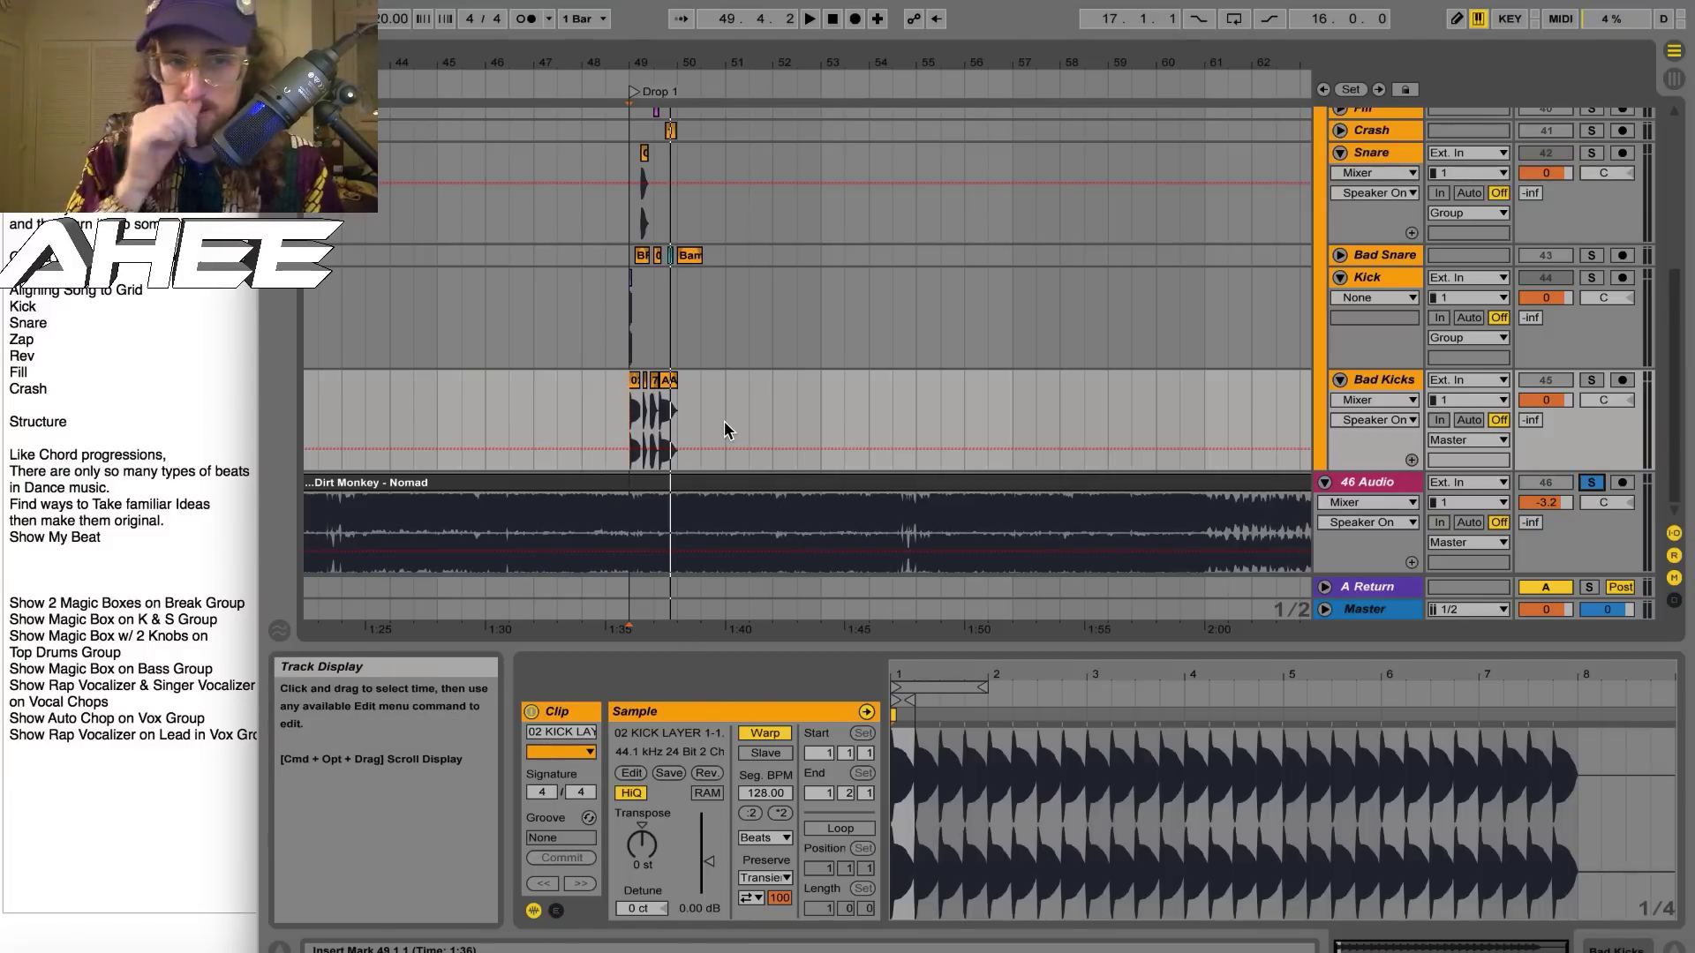
left_click(397, 518)
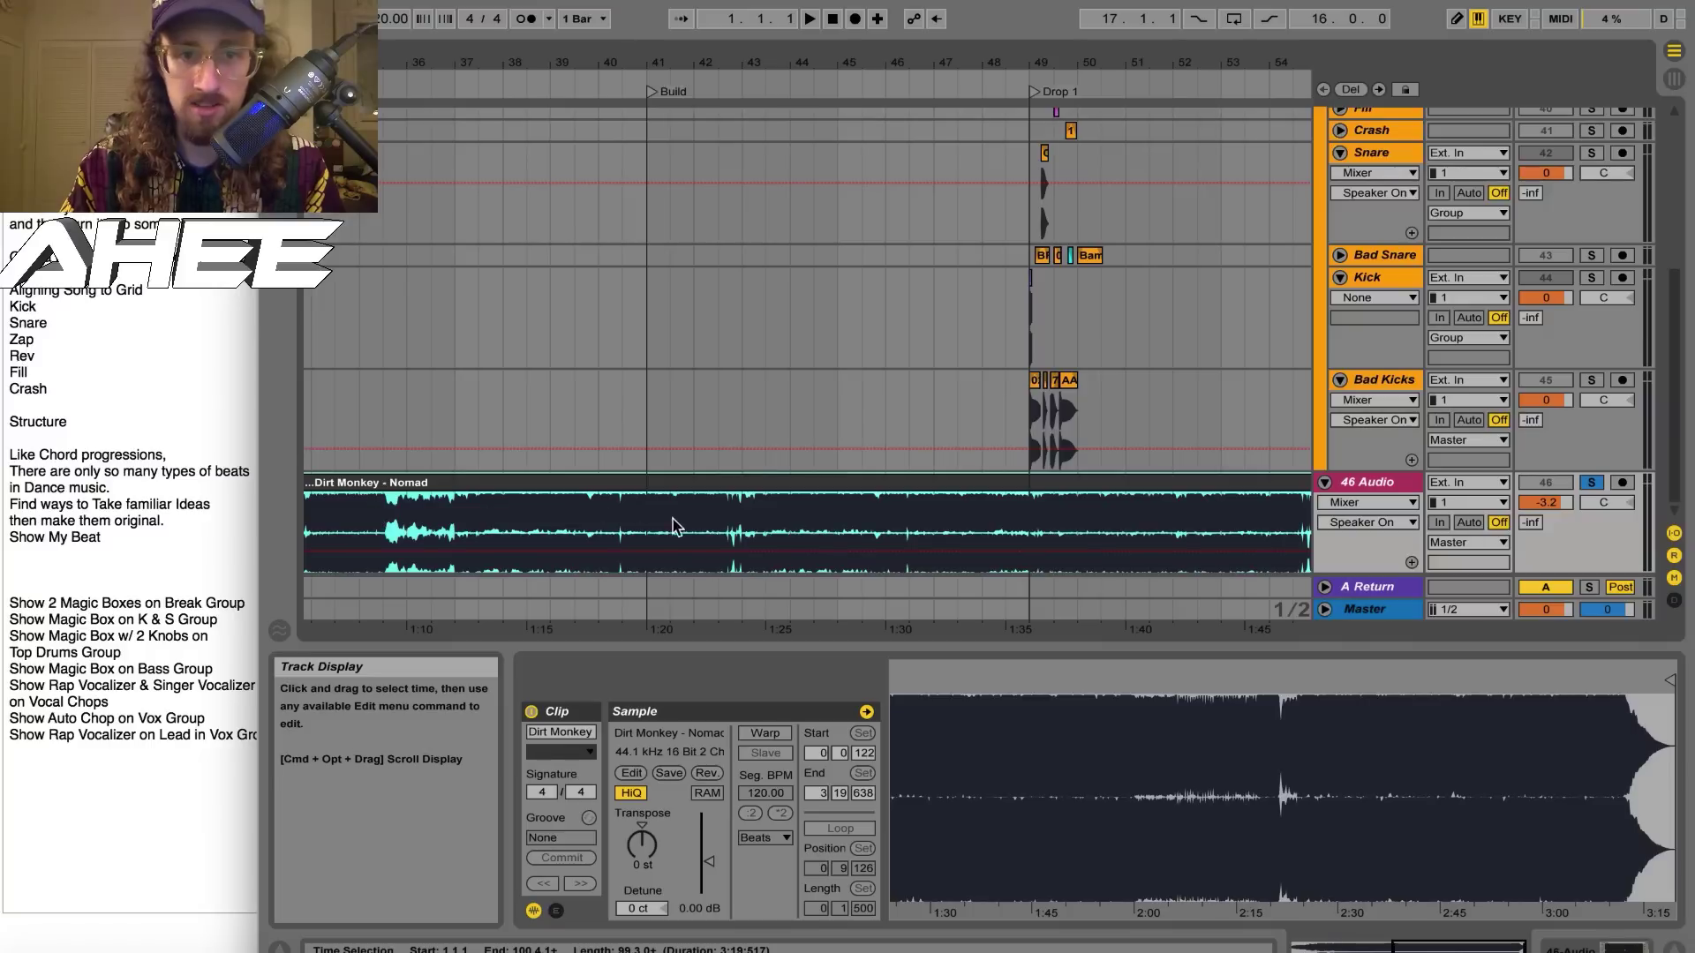
left_click(456, 521)
key("space")
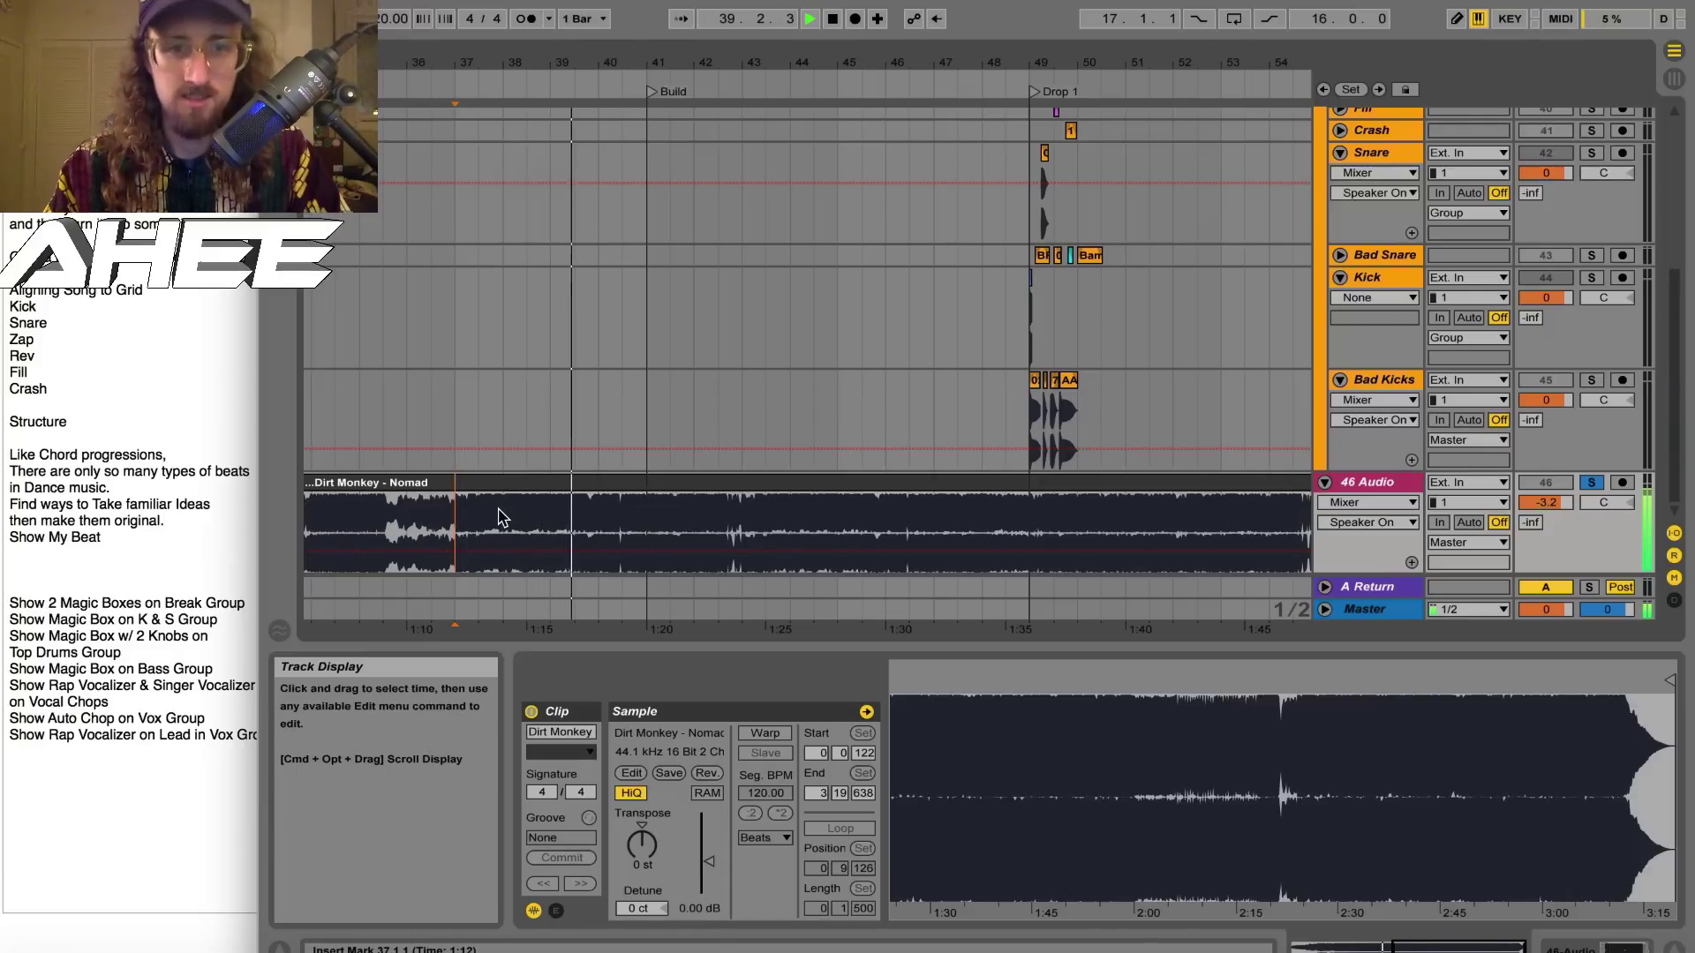
key("space")
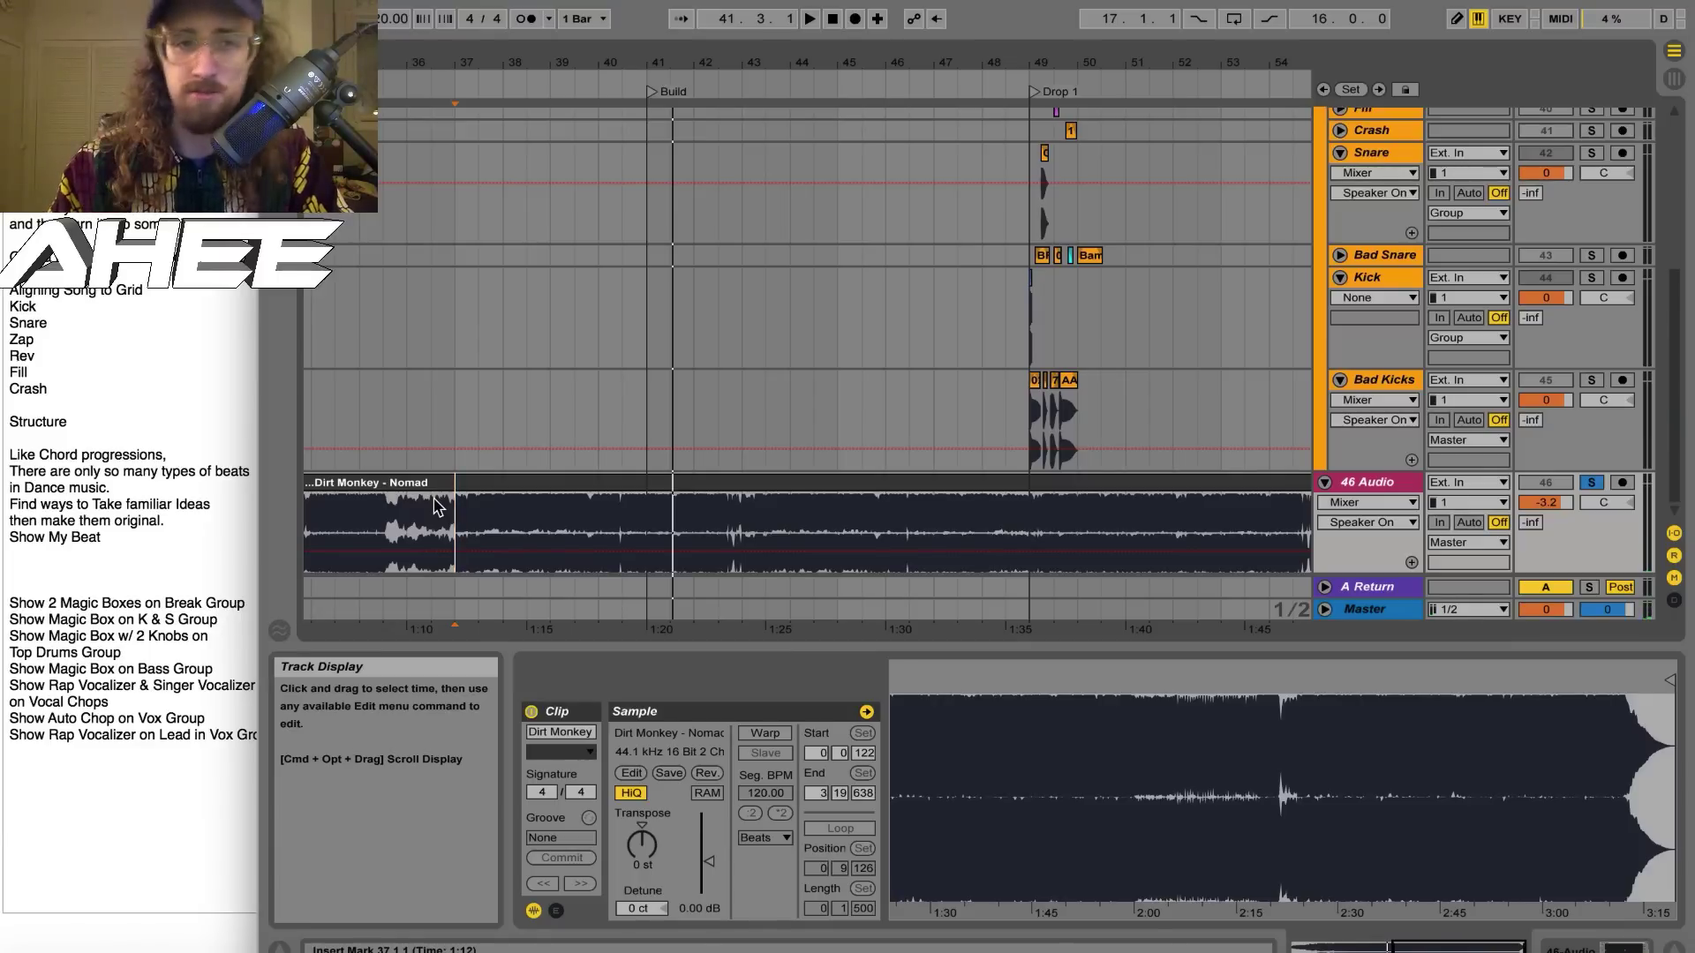
Audition the song from bar 36, split its clip at the drop on bar 37, and cut the part after the split
scroll(433, 505, "left", 5)
left_click_drag(587, 58, 673, 106)
key("space")
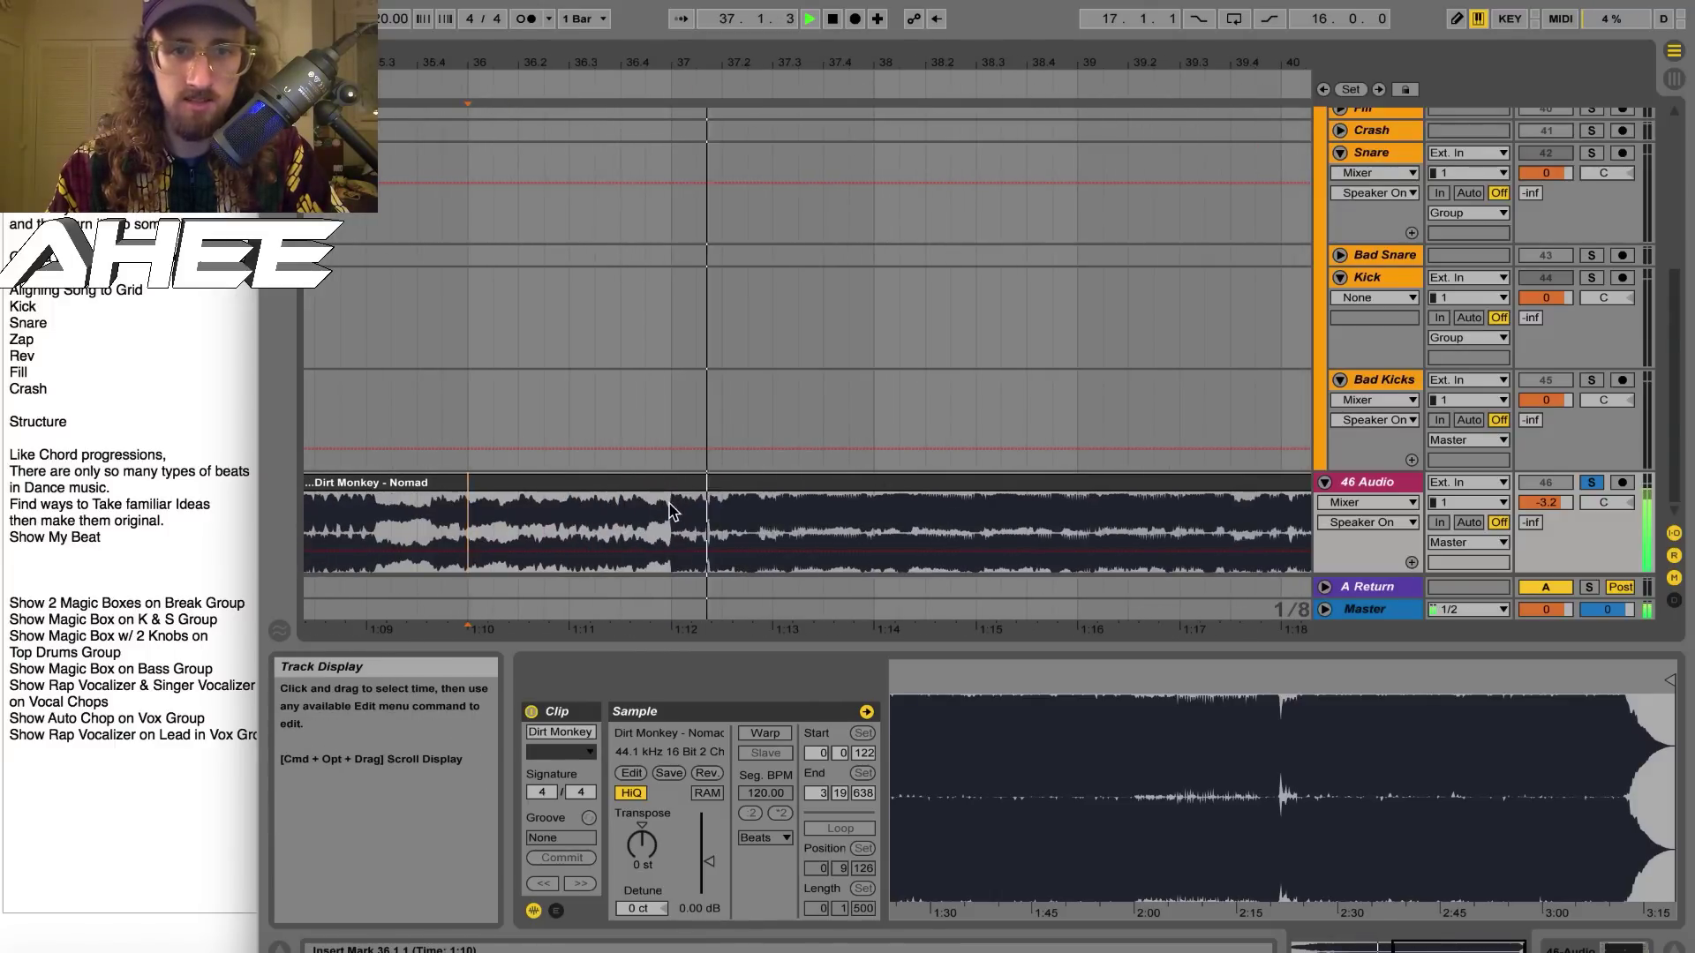
left_click_drag(669, 60, 698, 454)
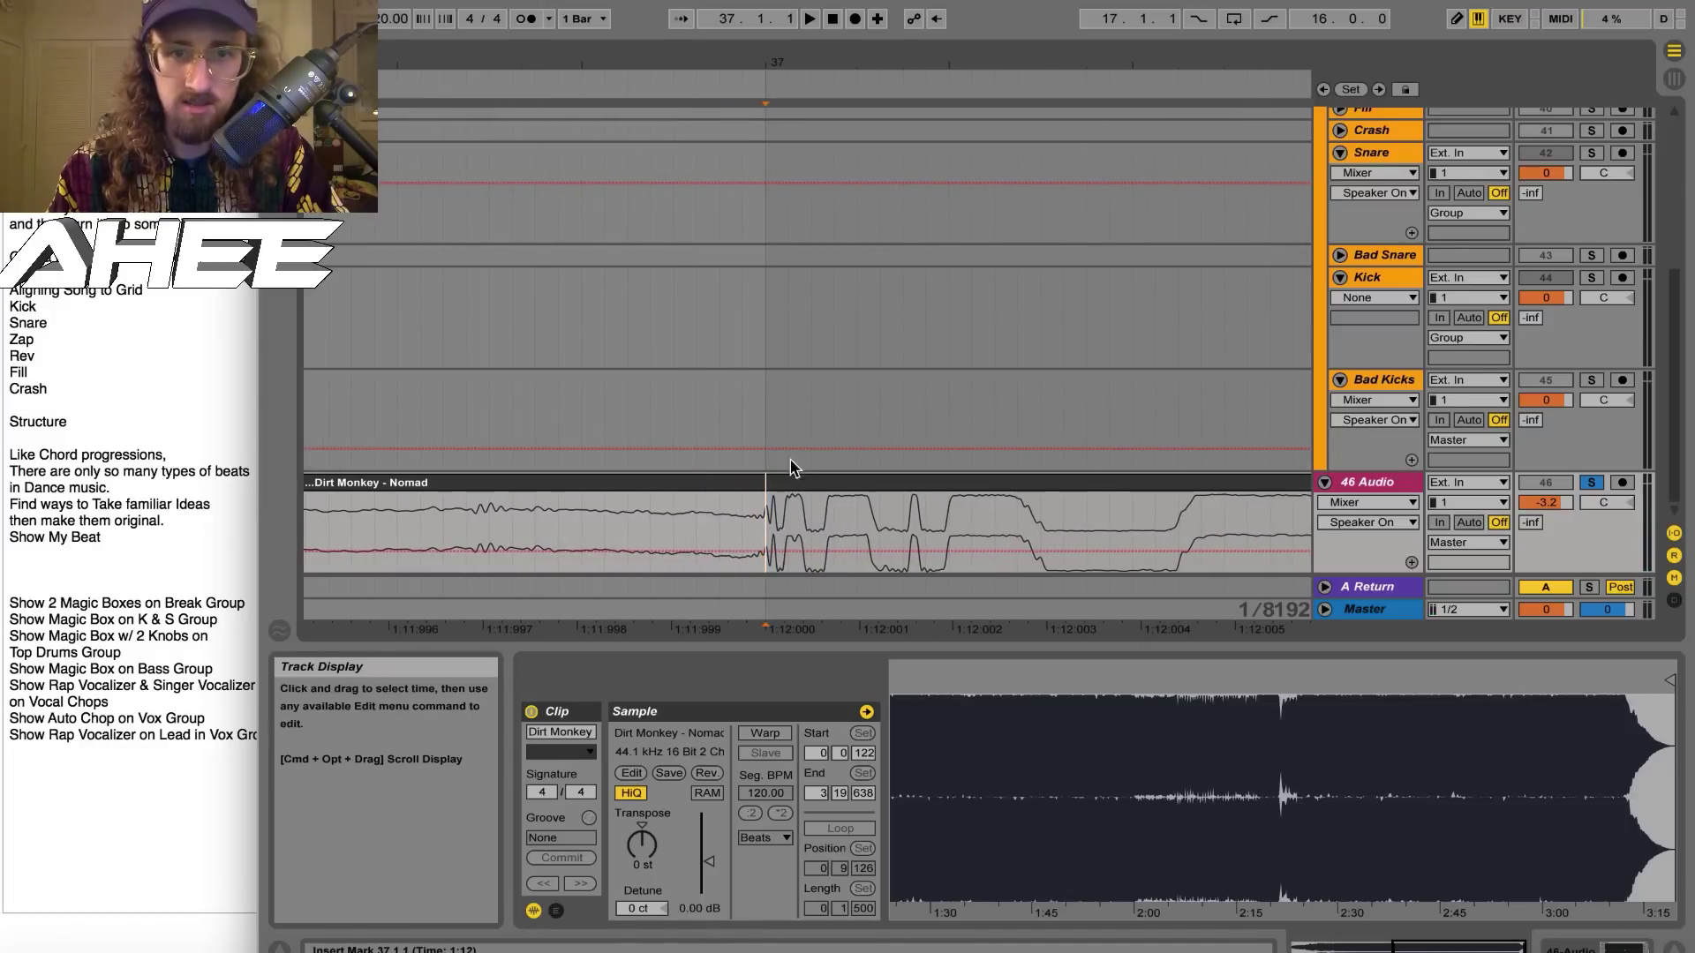
key("super+e")
left_click(791, 482)
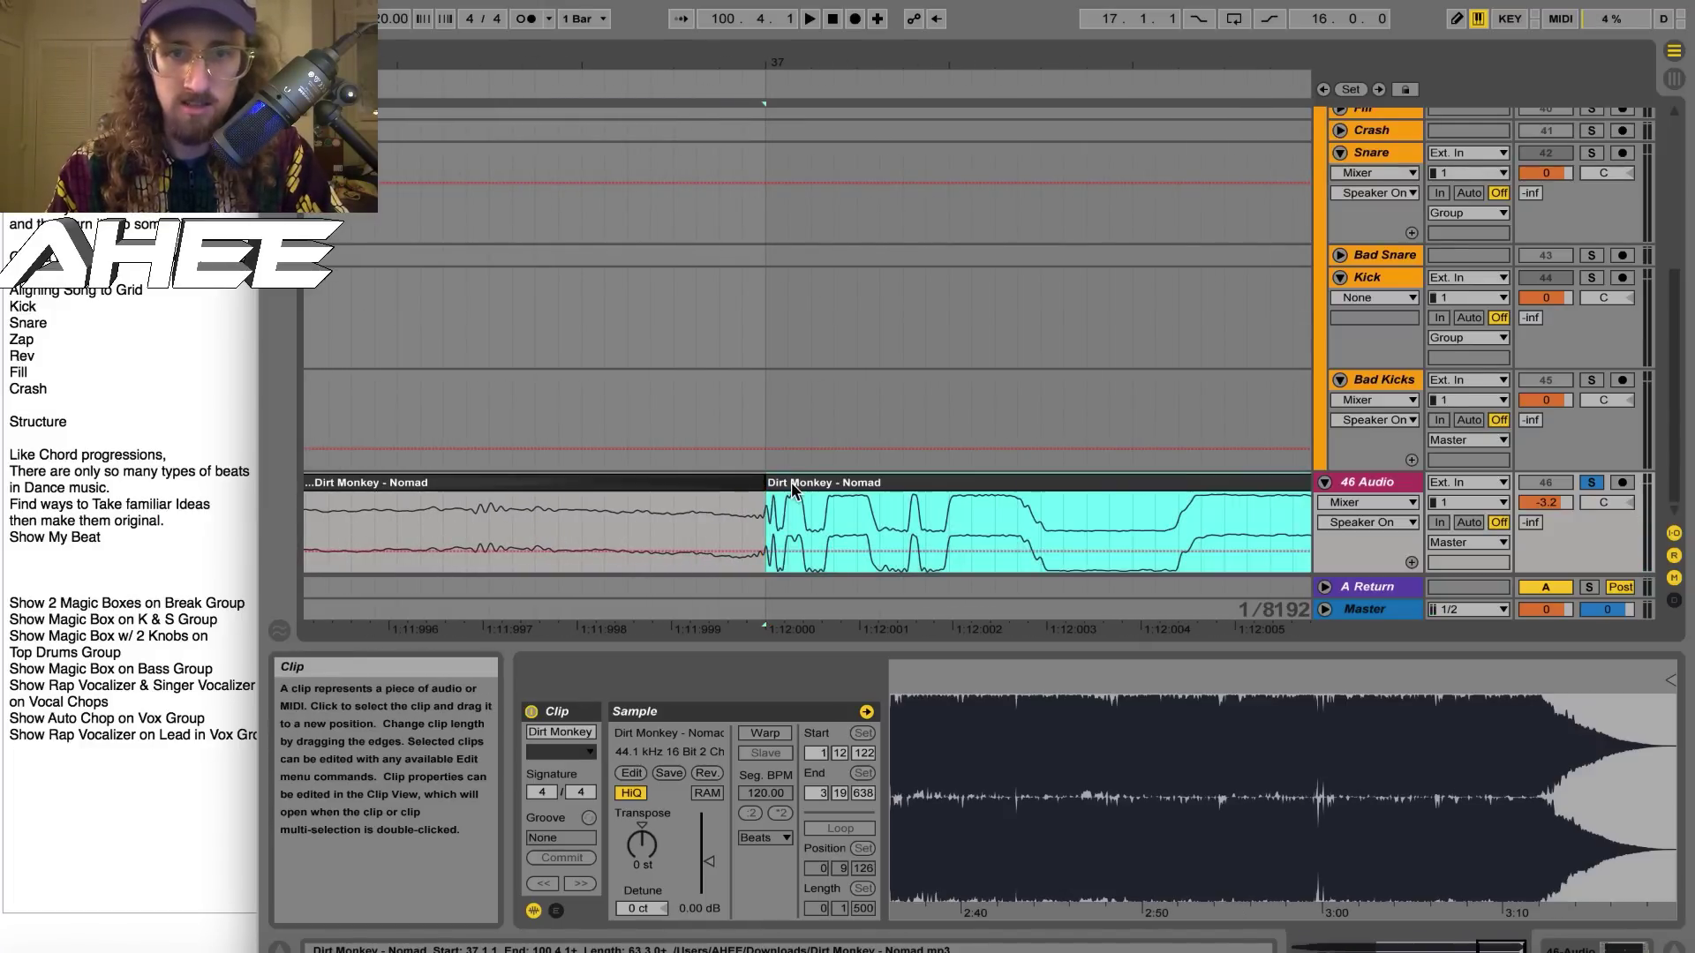
key("Delete")
Paste the cut drop section on the 46 Audio track at bar 49, aligned with the Drop 1 marker
left_click_drag(835, 62, 835, 9)
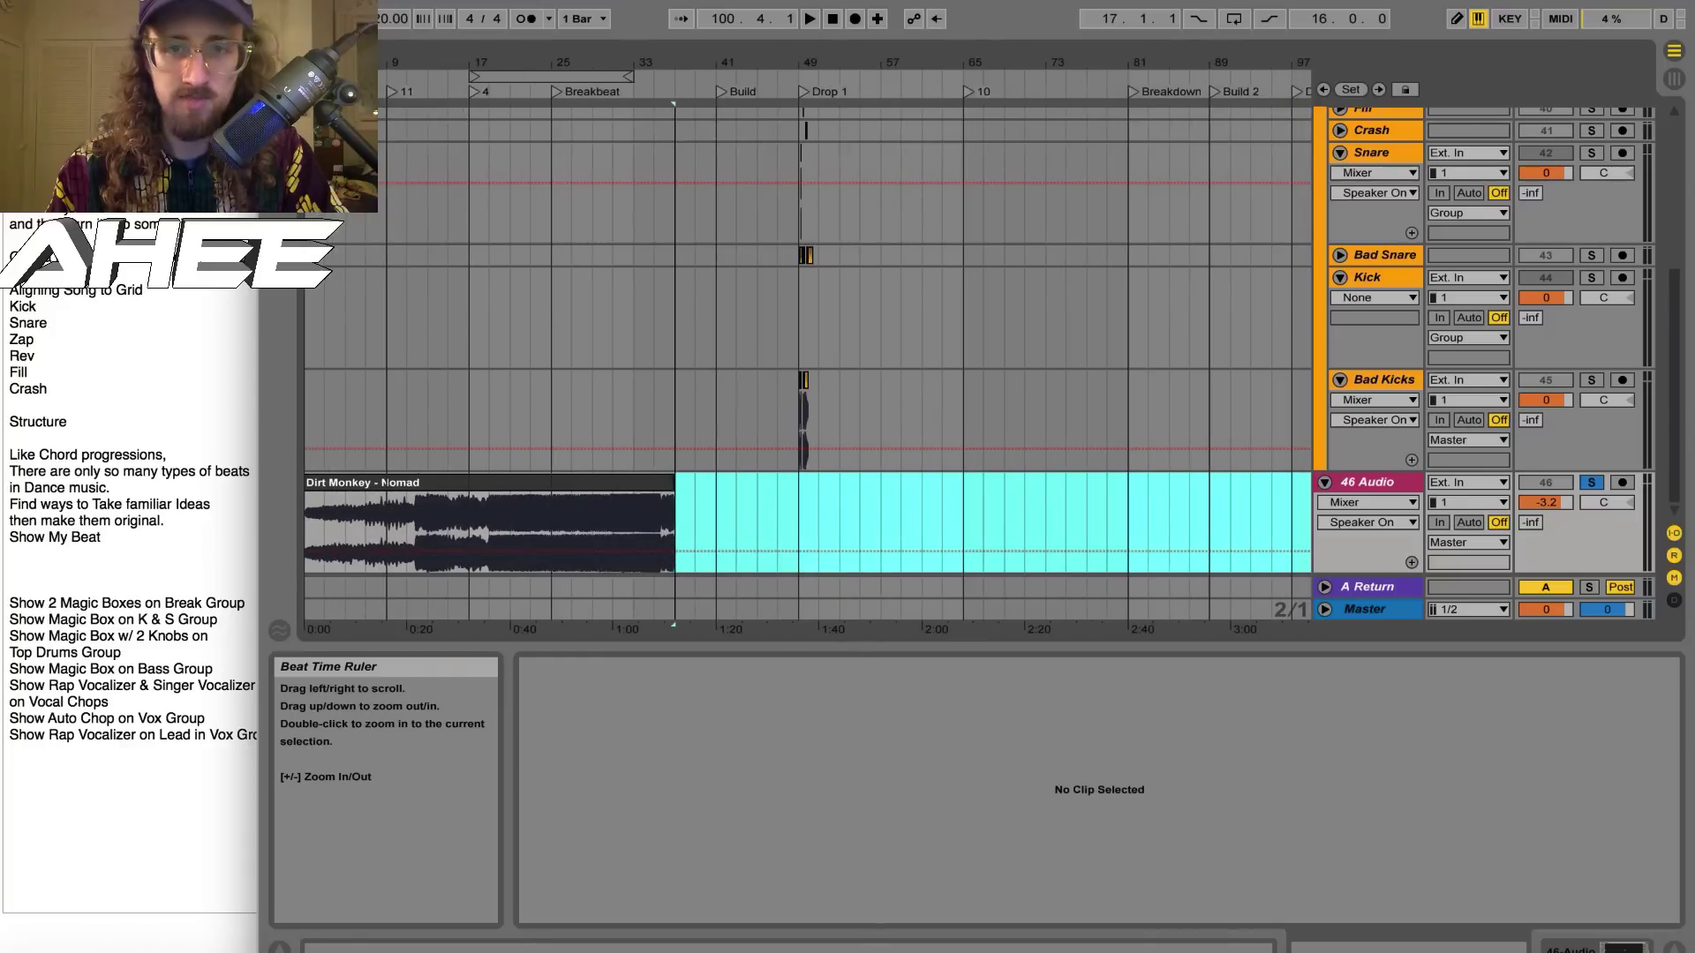
left_click_drag(802, 65, 802, 119)
left_click(768, 511)
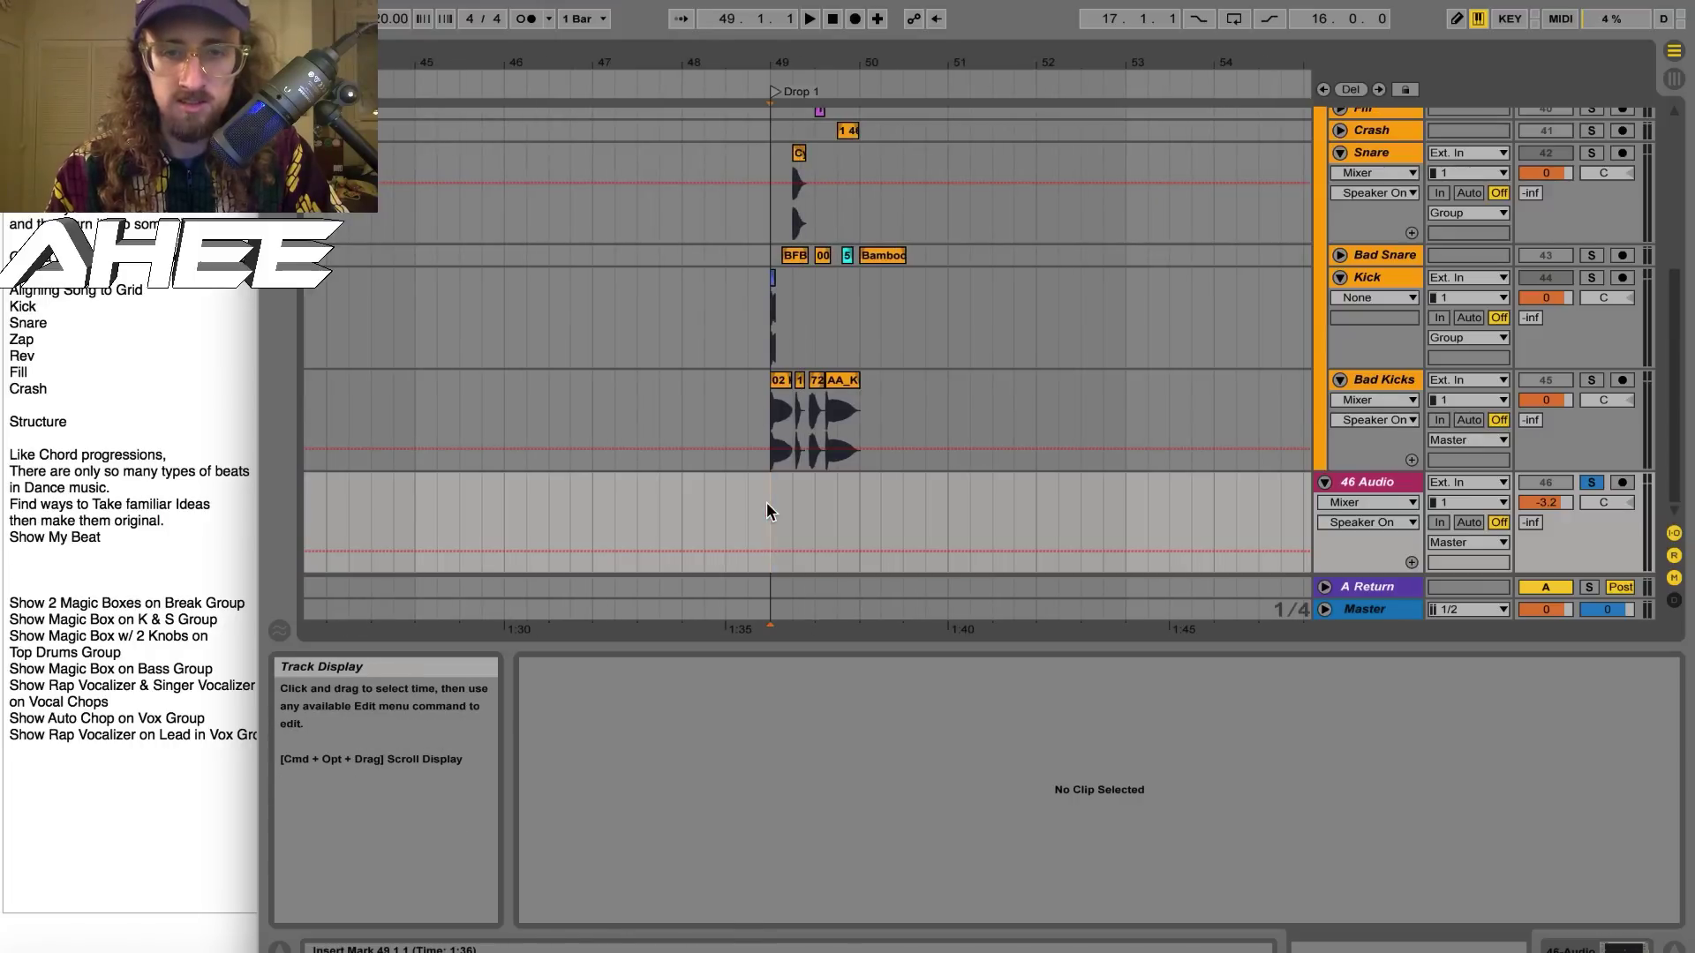
key("super+v")
key("minus")
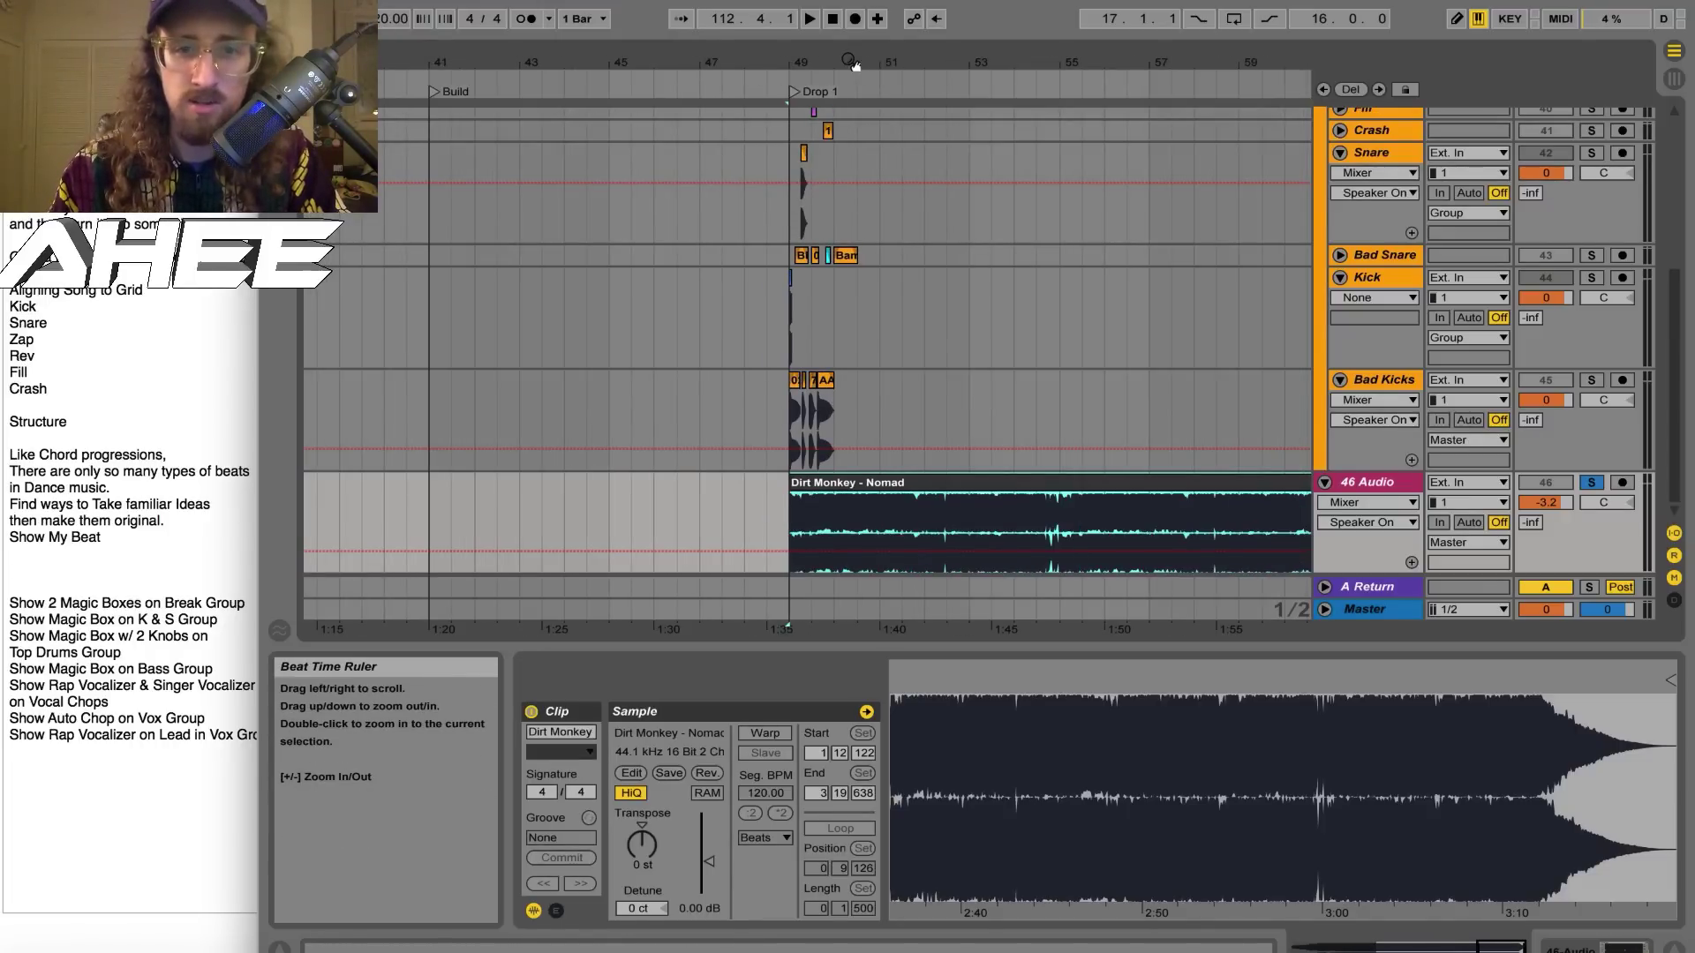
Play the pasted song section from bar 49 to hear how it runs against the grid
left_click_drag(852, 62, 693, 505)
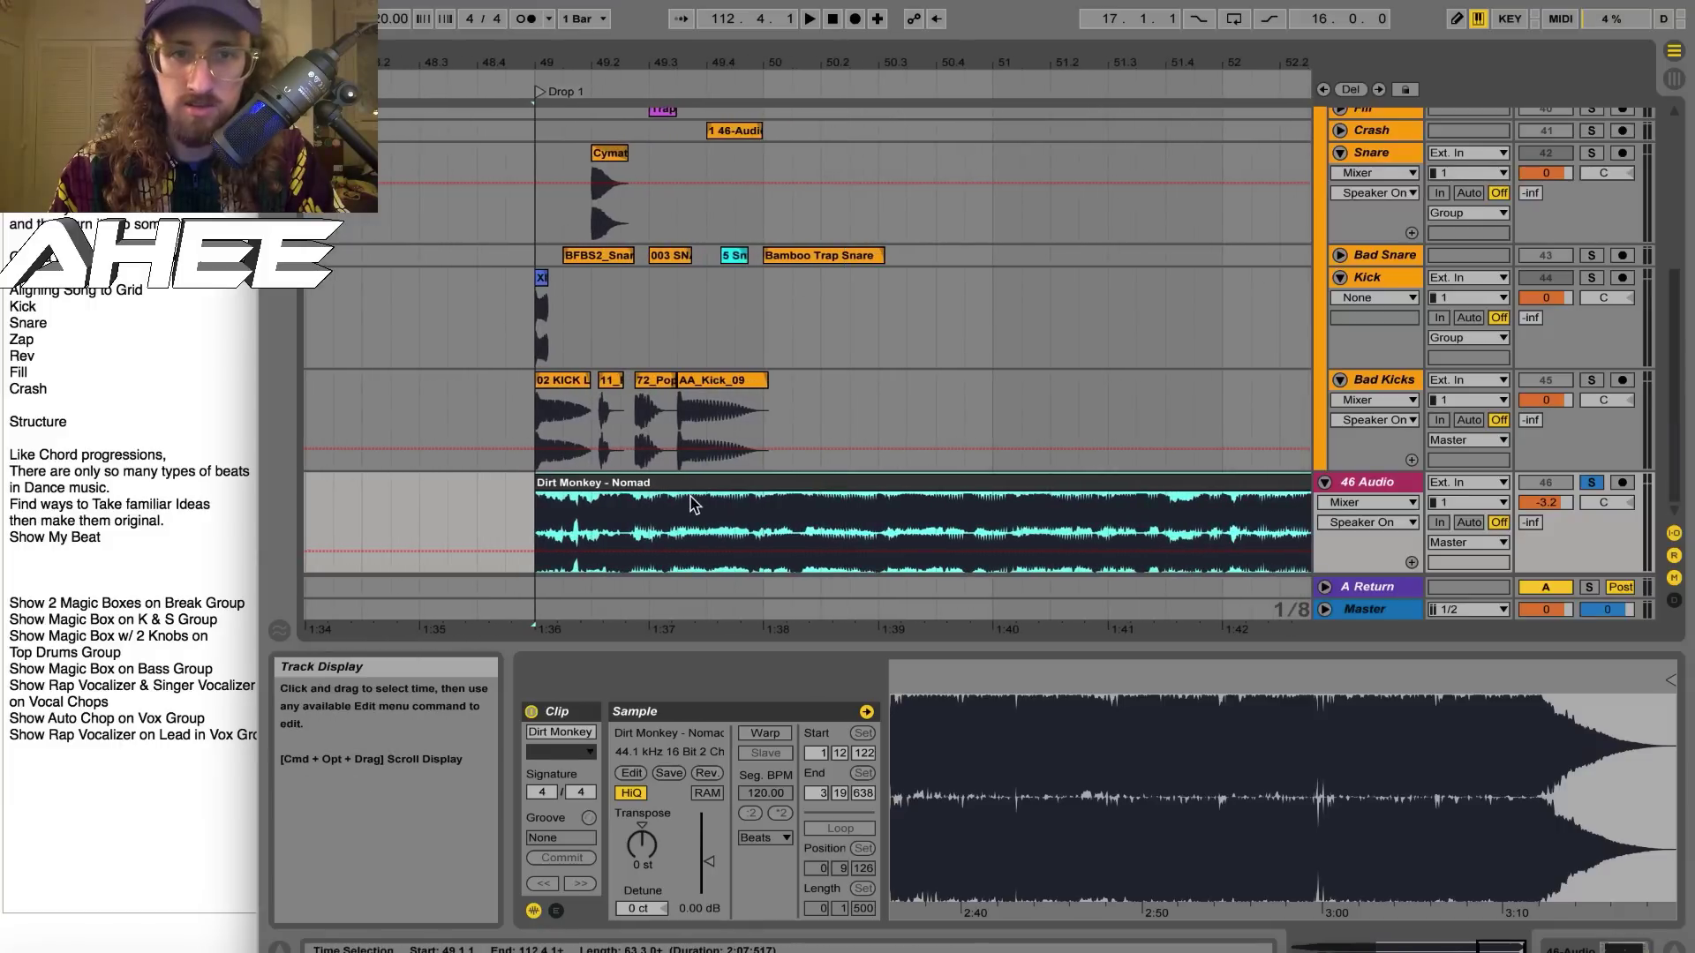
left_click_drag(615, 58, 616, 143)
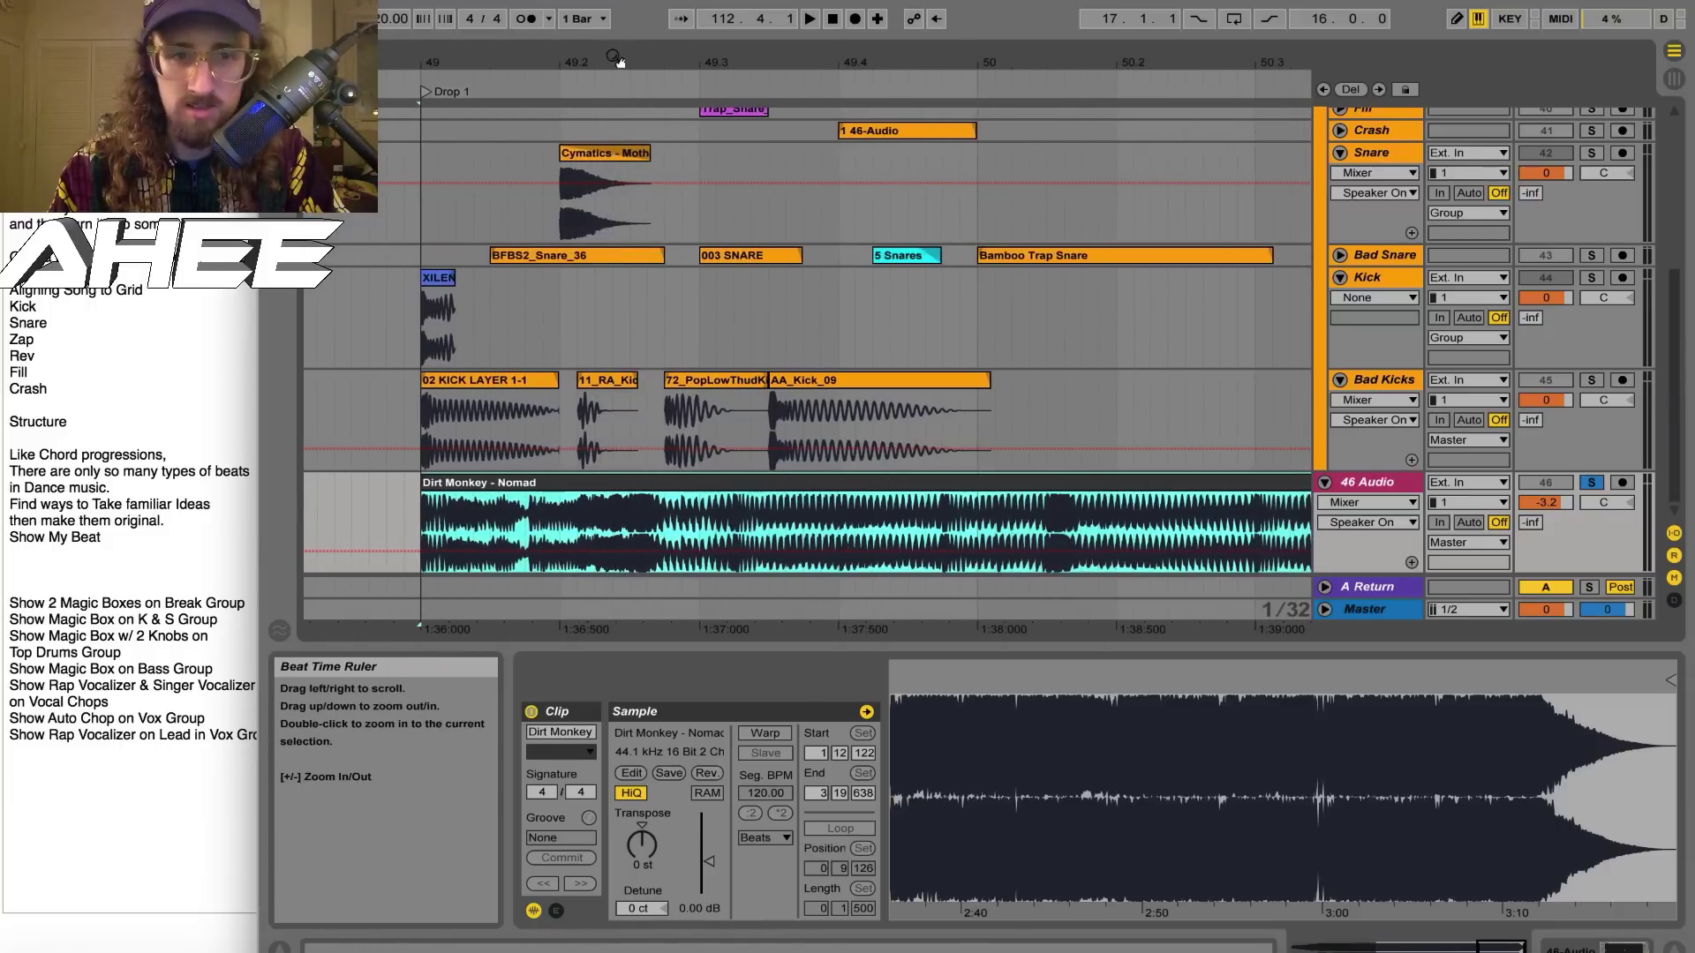
left_click_drag(615, 56, 617, 36)
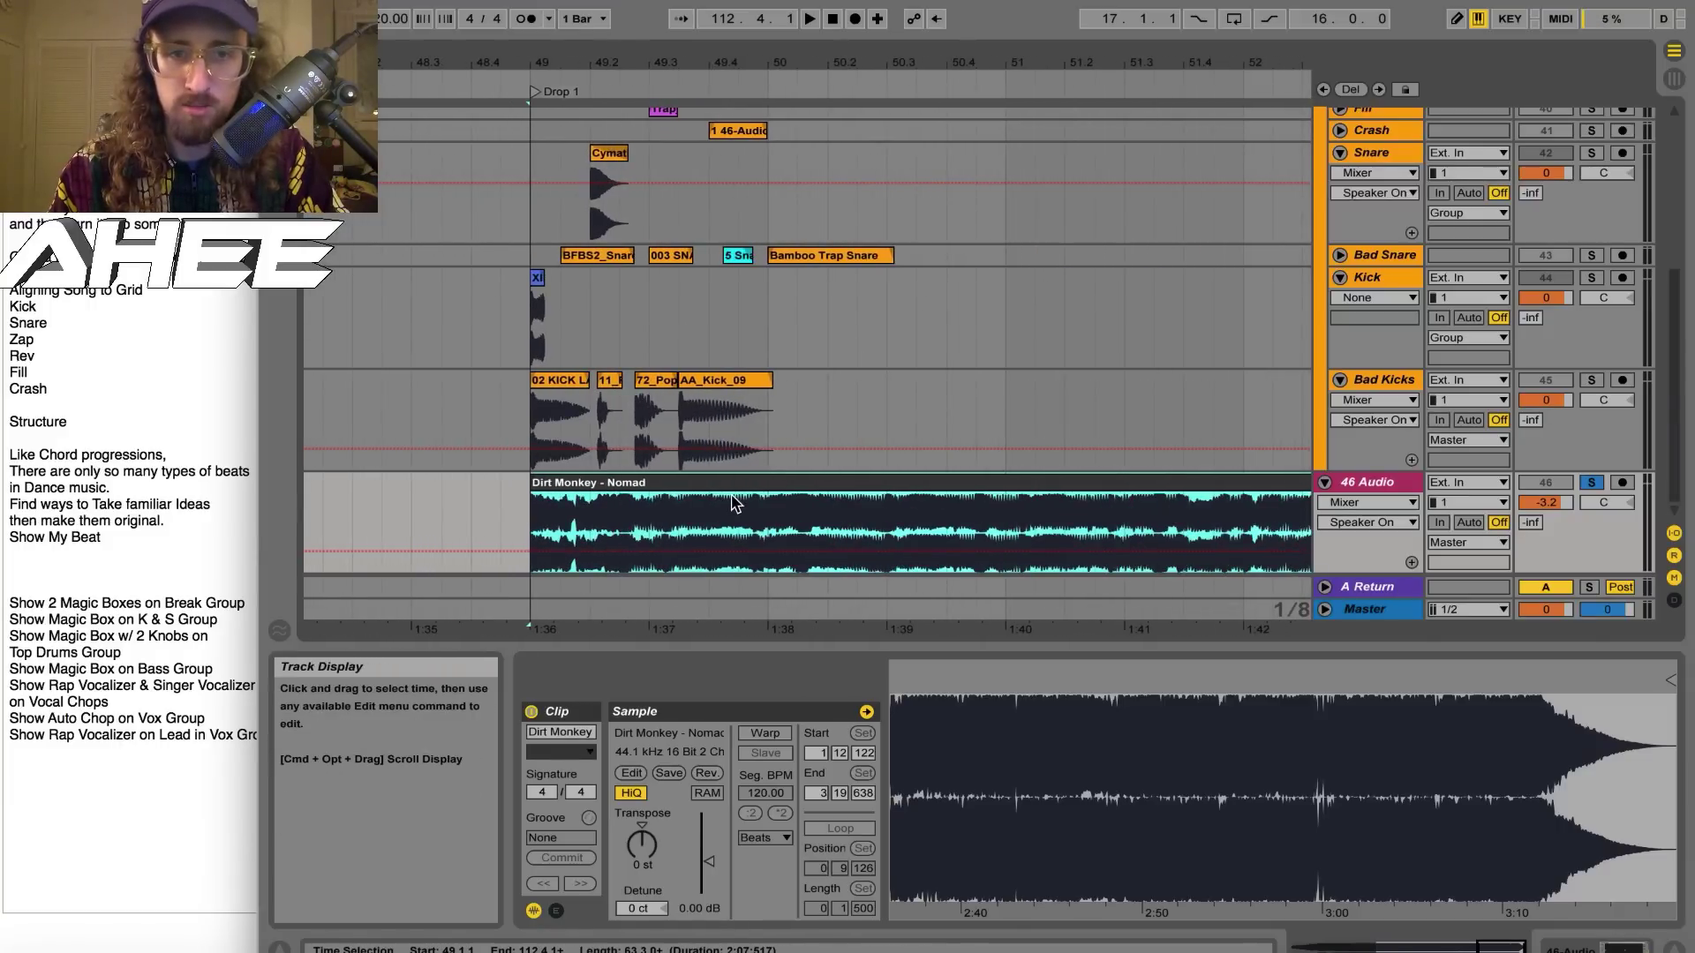
key("space")
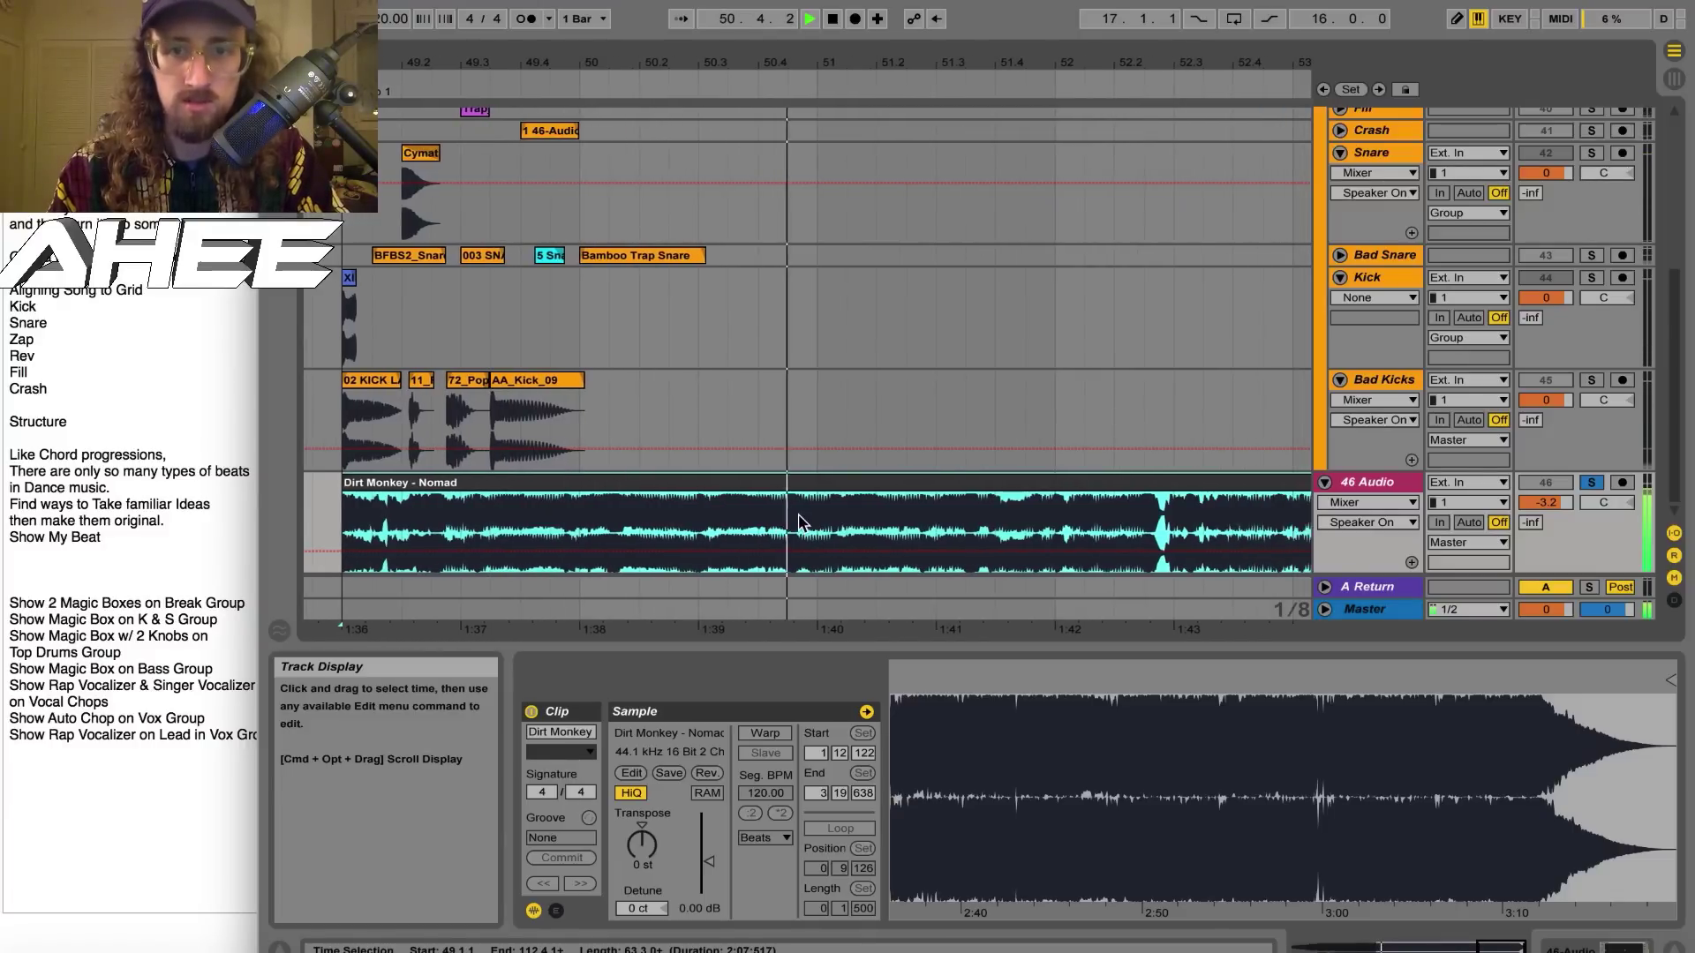
Audition the song from bar 52 and compare its kick transient with the grid line there
left_click(1058, 528)
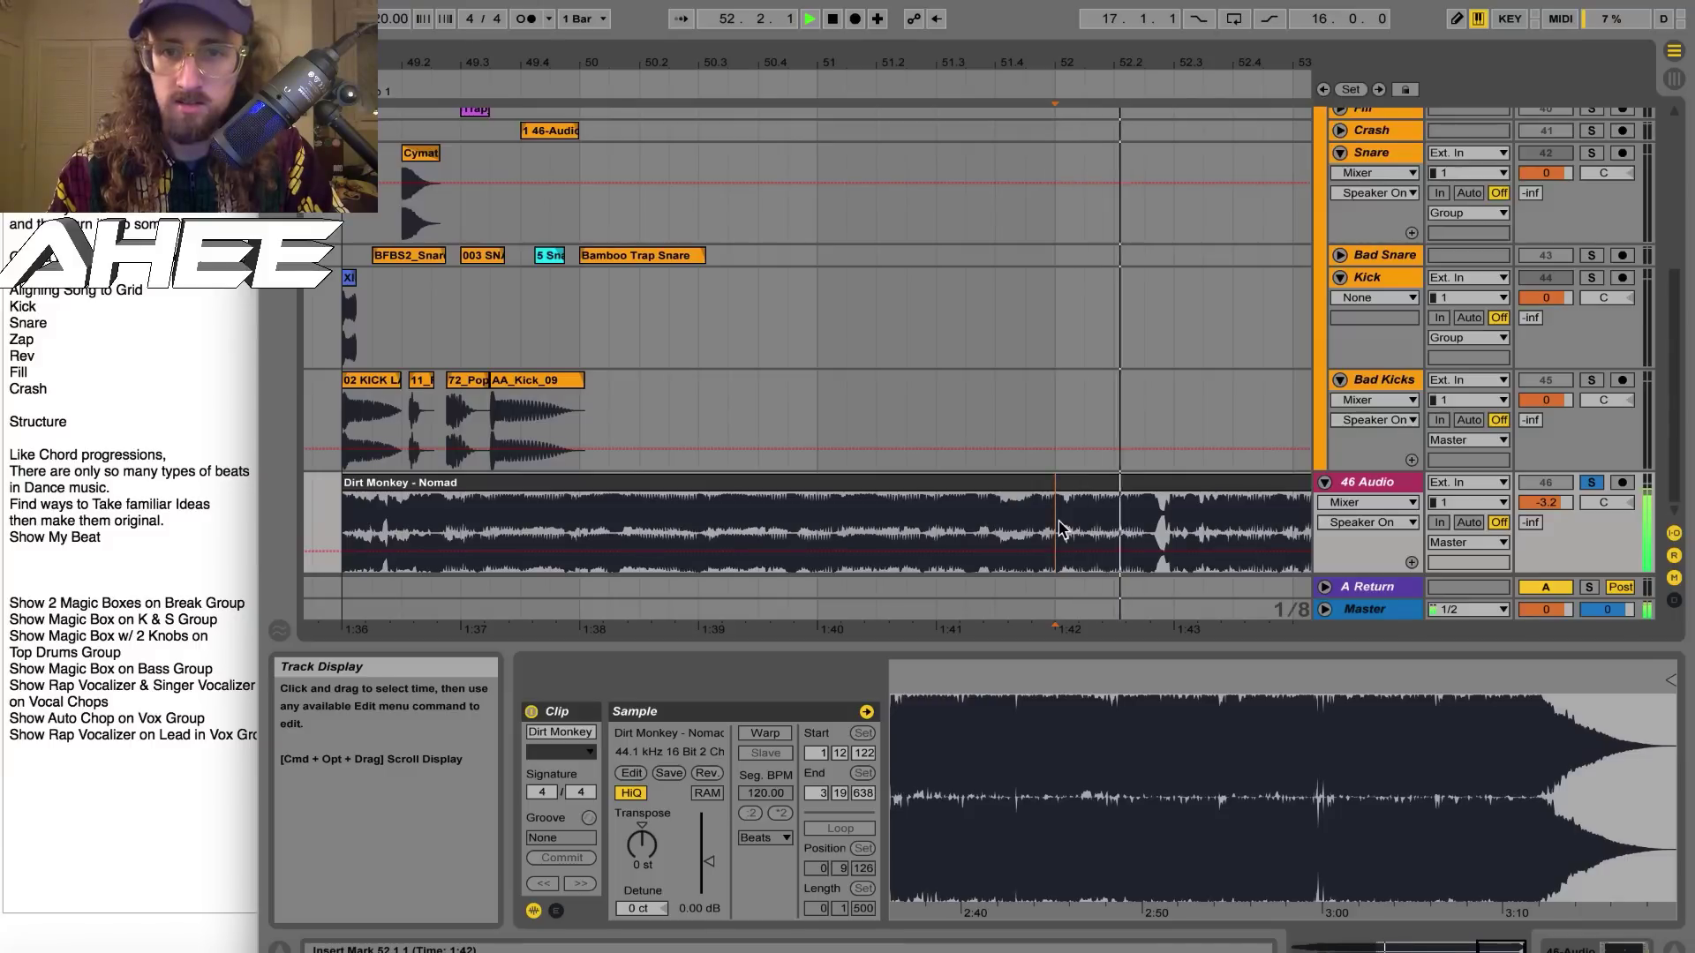
key("space")
left_click_drag(1060, 62, 901, 490)
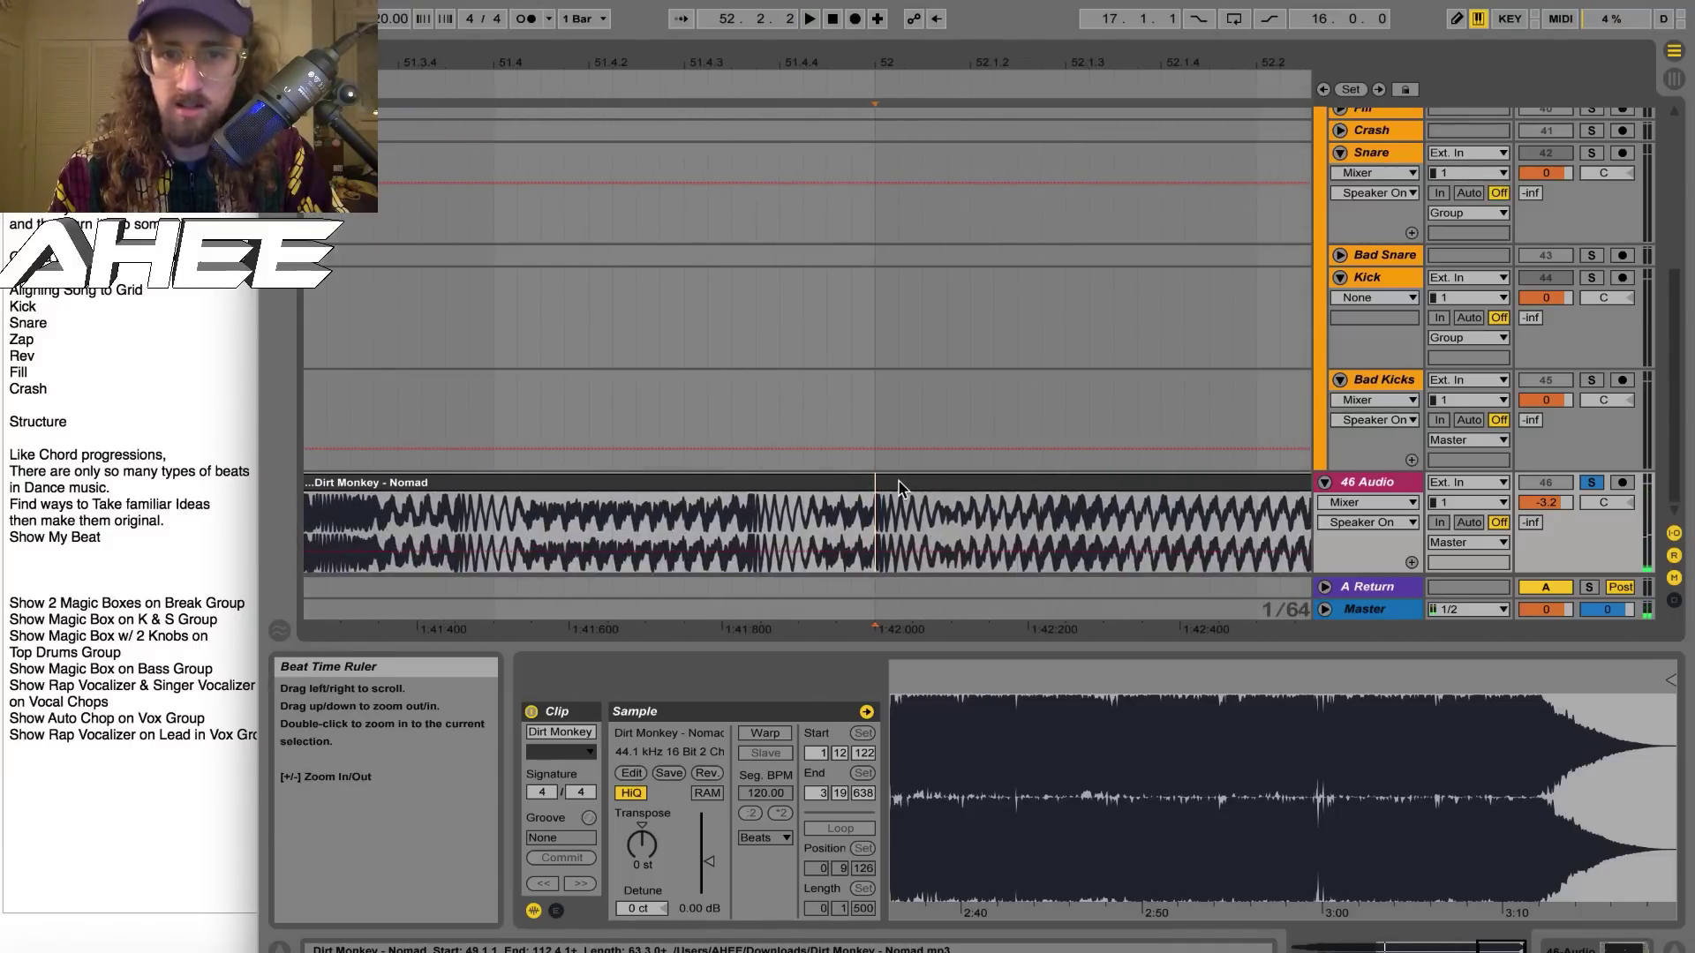
key("space")
key("space")
key("space")
left_click_drag(866, 60, 920, 67)
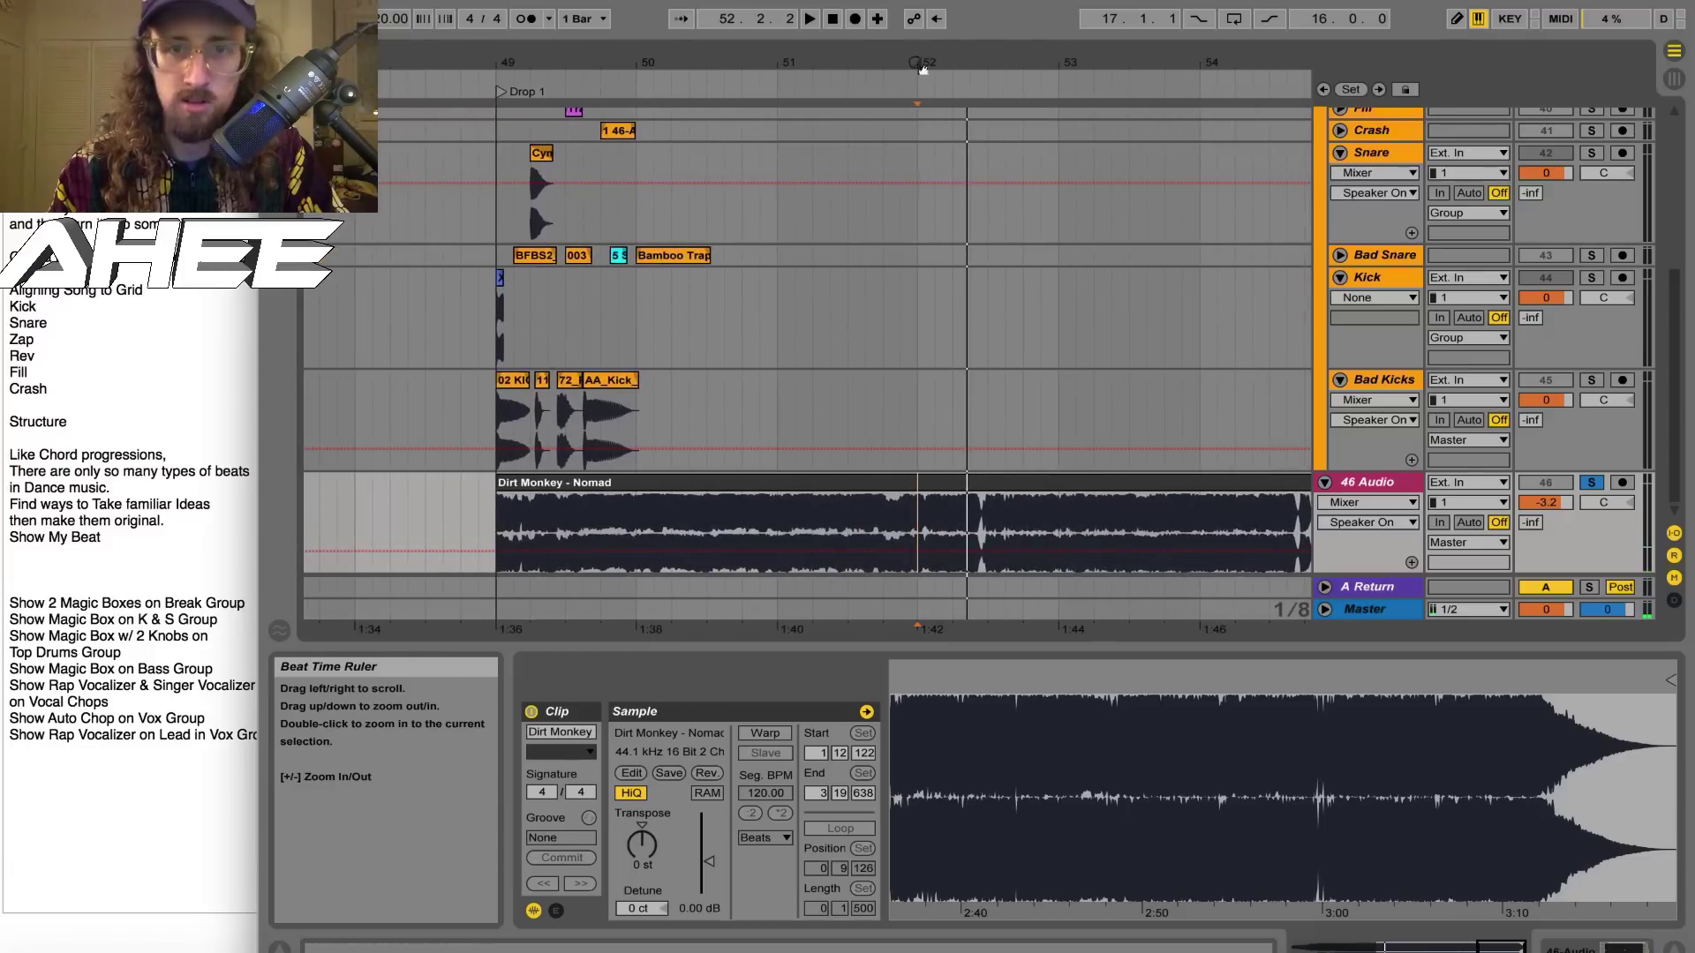
Set the project tempo to 160 BPM and check the song's kick transient against the grid at bar 53
left_click(920, 493)
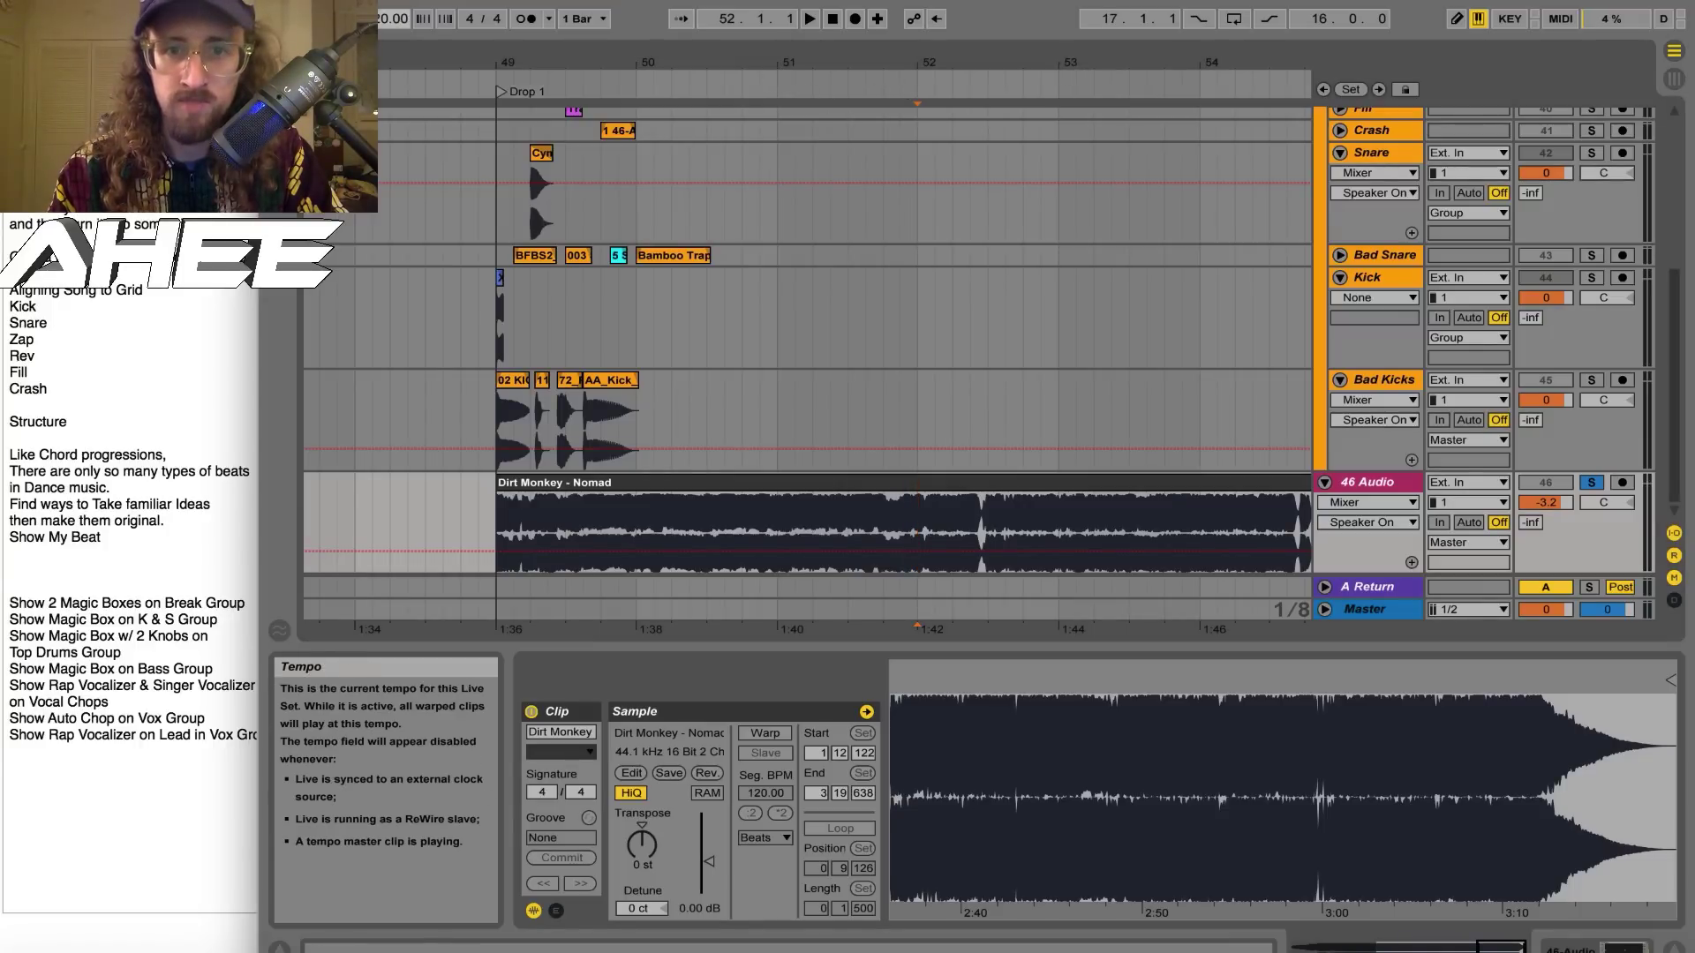
mouse_move(378, 19)
left_mouse_down()
mouse_move(377, 0)
mouse_move(385, 26)
left_mouse_up()
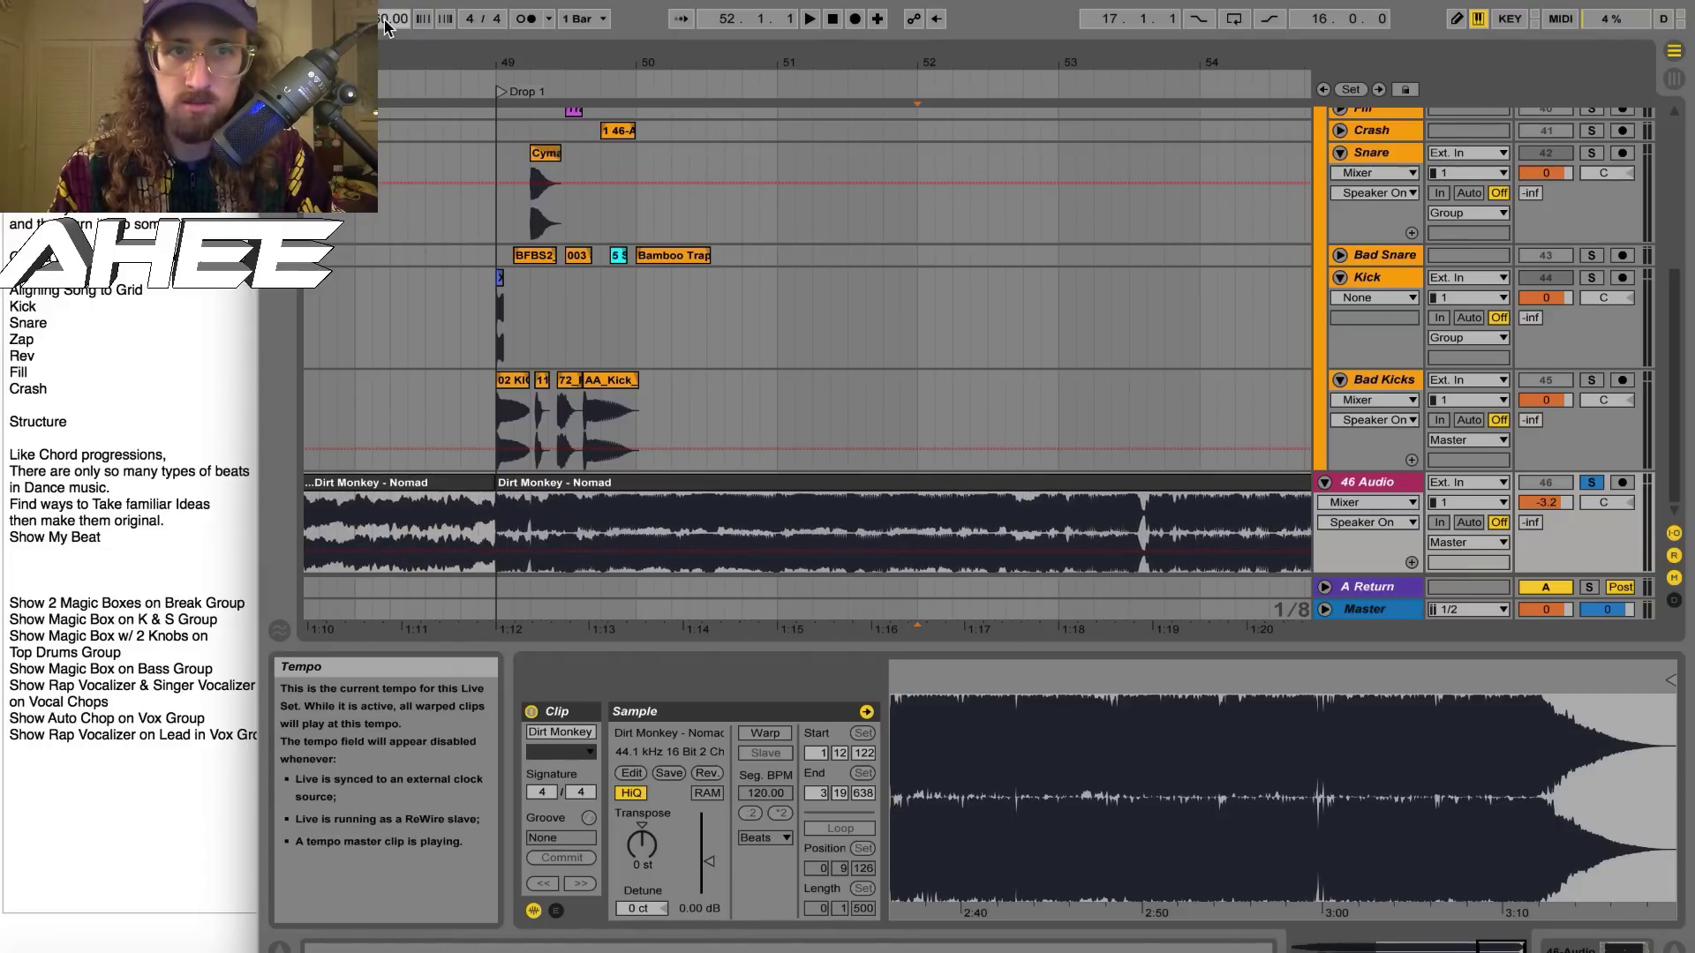
left_click(1059, 530)
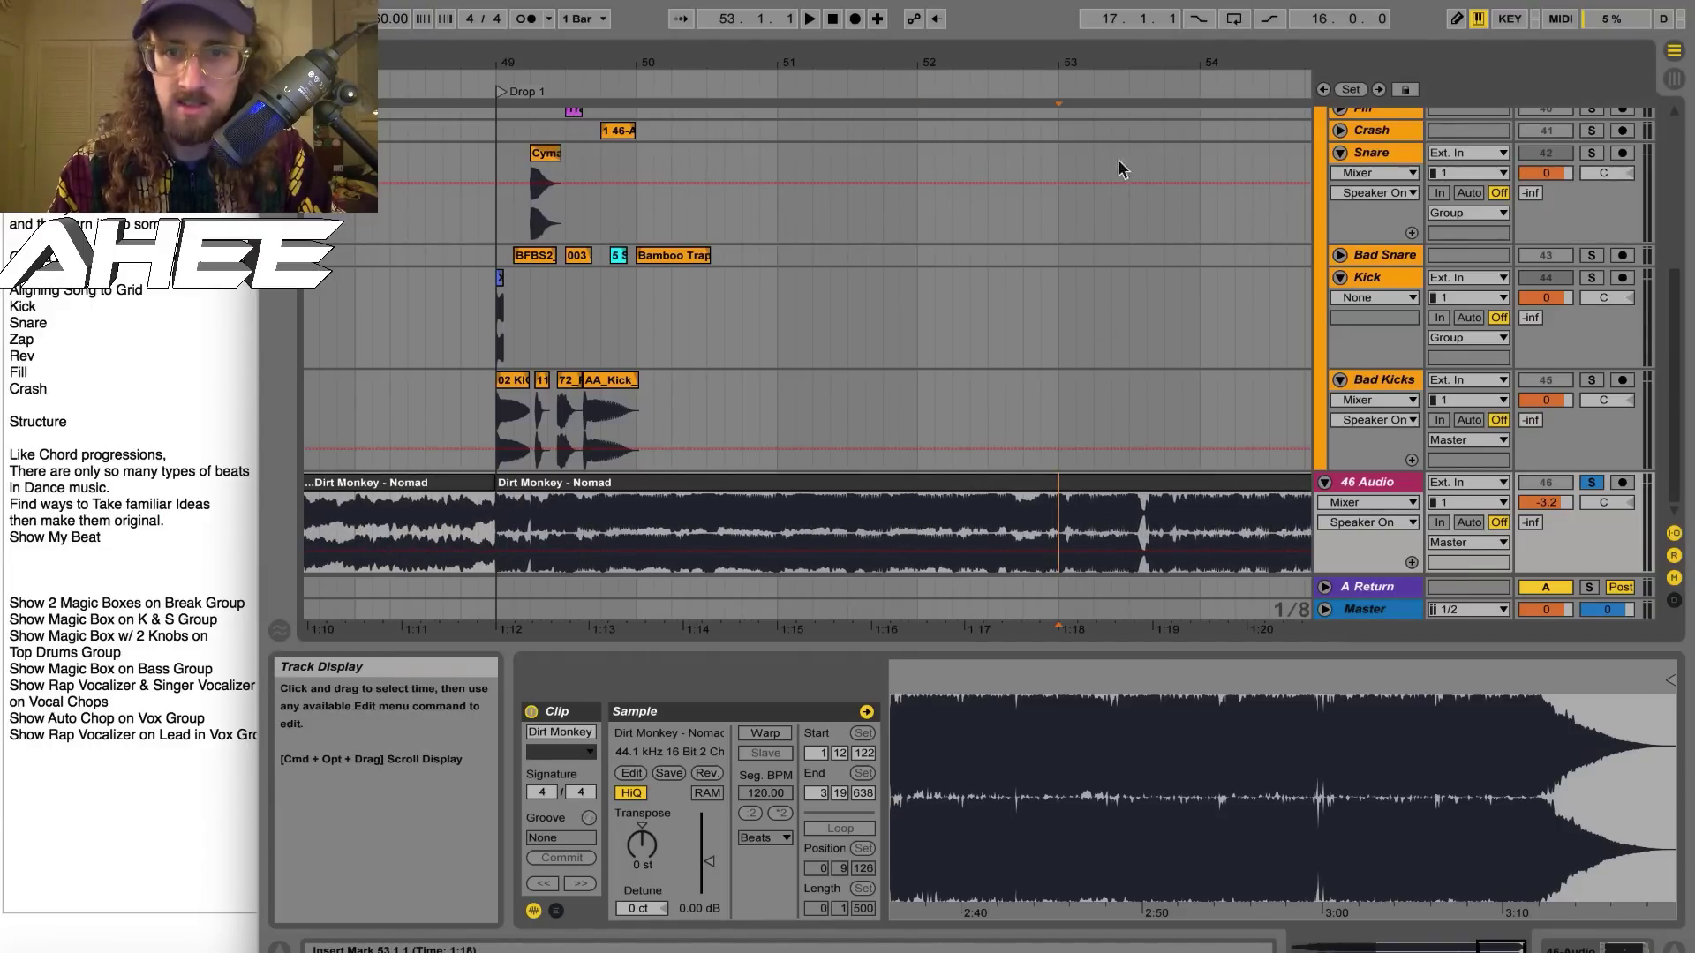
left_click_drag(1068, 60, 1069, 238)
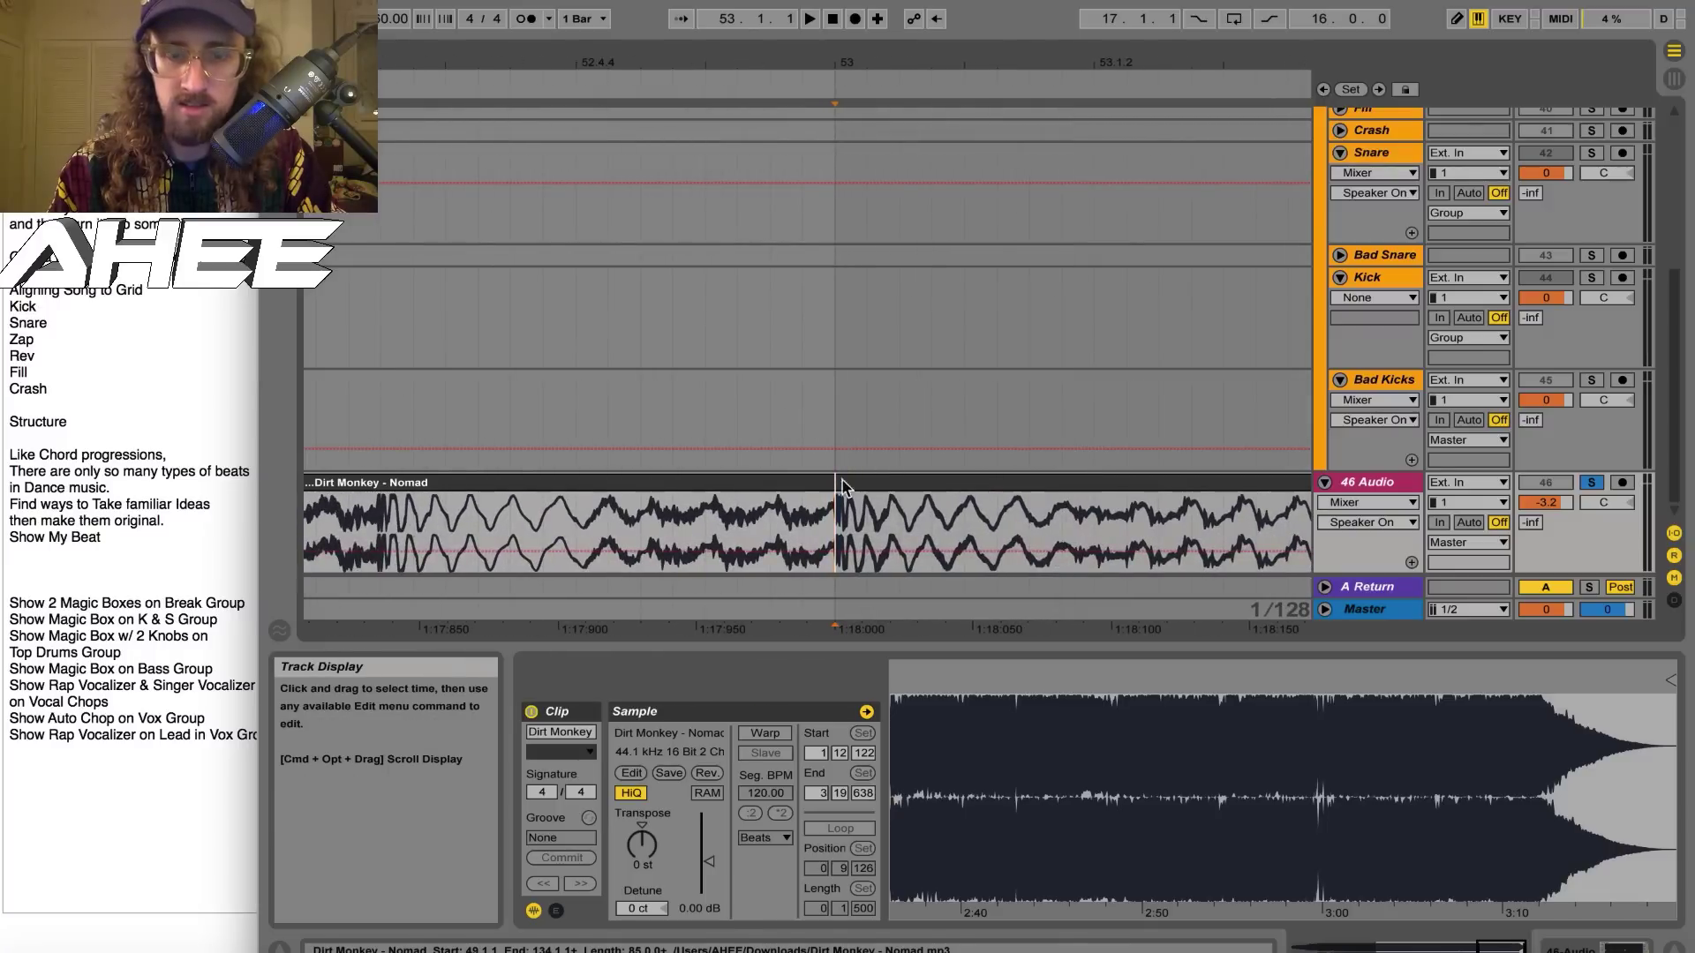
key("space")
key("space")
left_click_drag(874, 60, 950, 63)
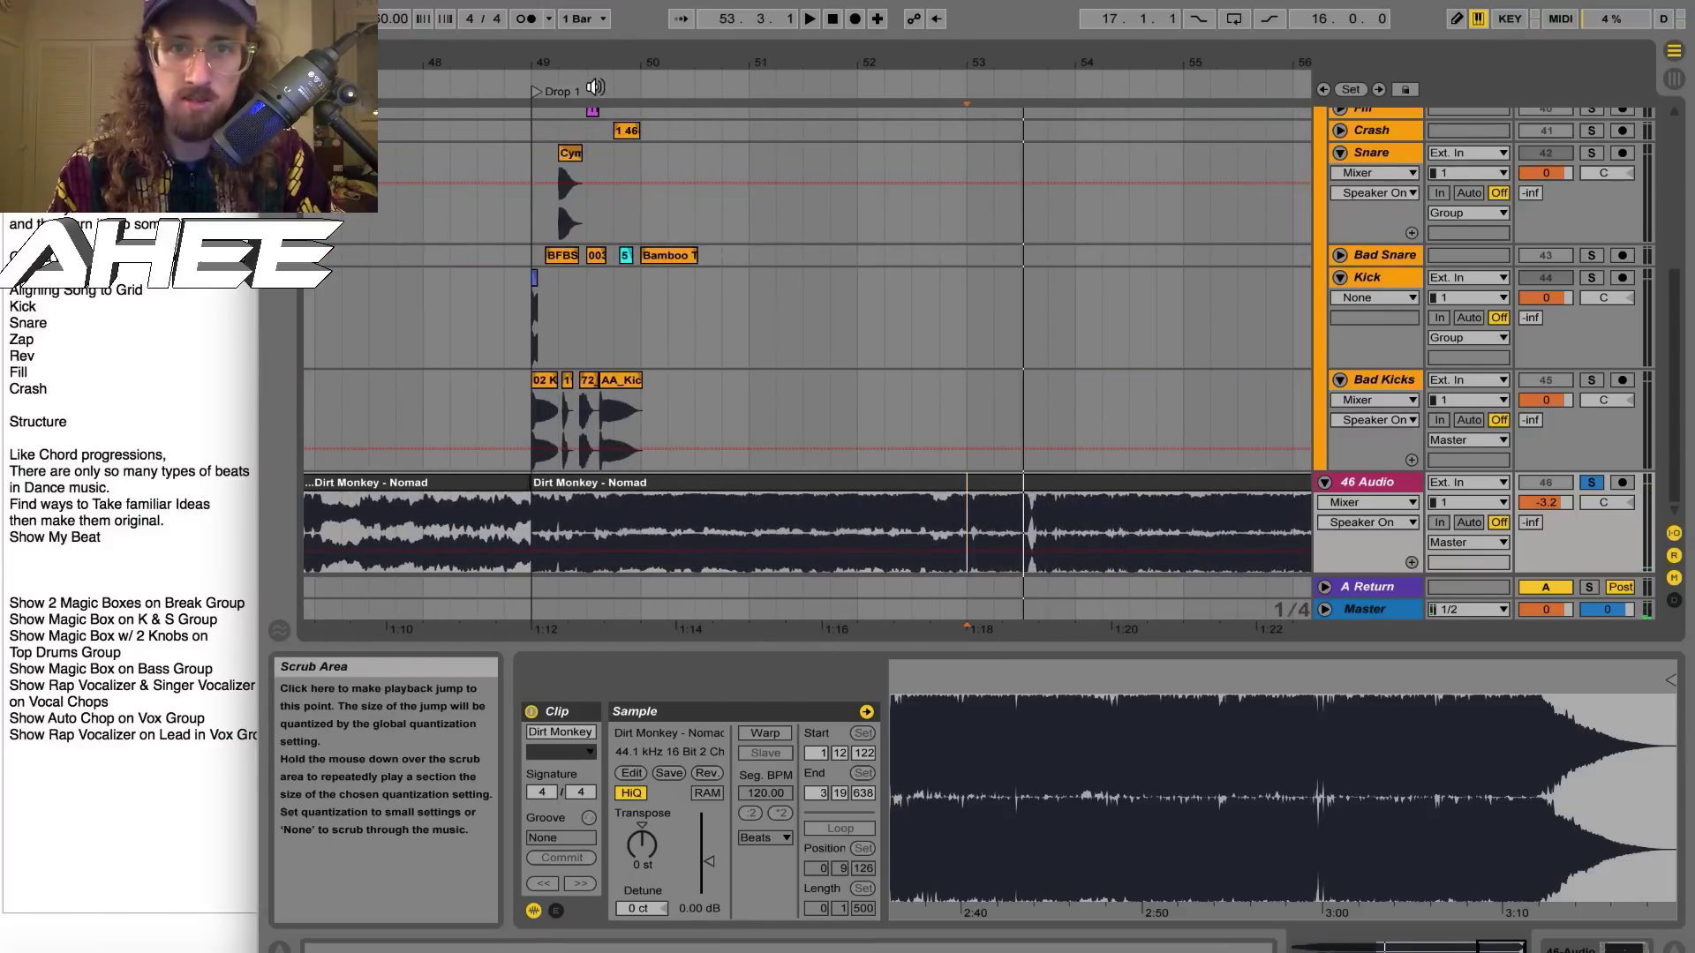
Turn on the metronome and play the song from bar 49 to check its timing
left_click(533, 528)
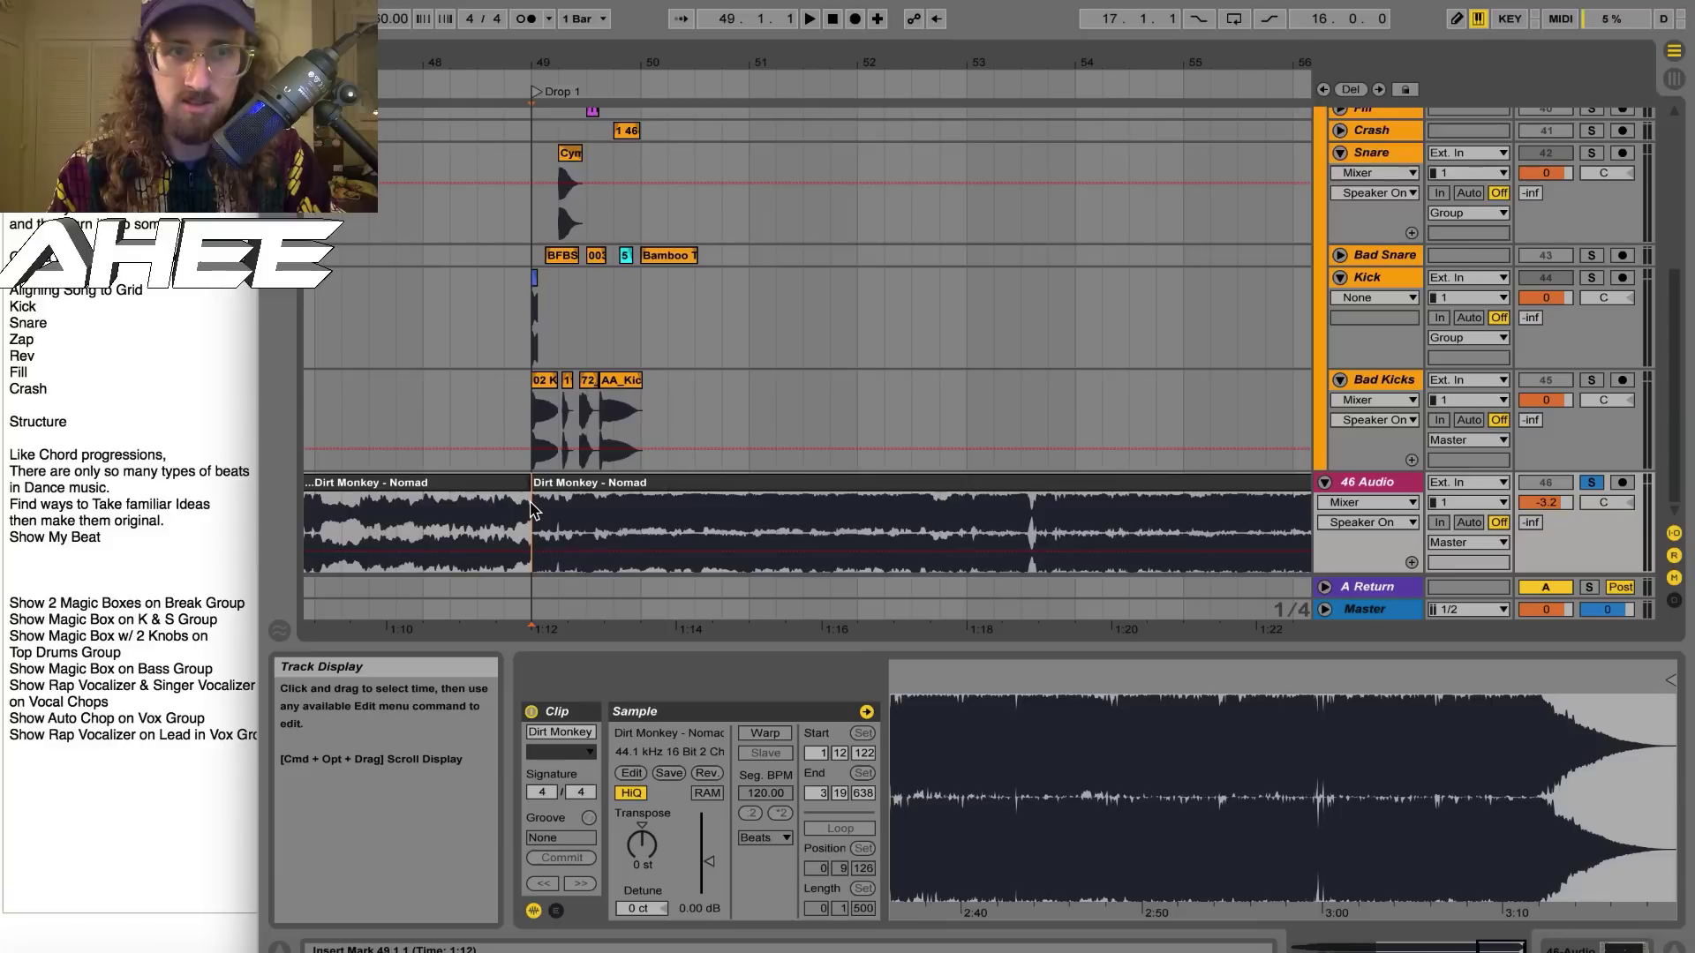
left_click(526, 18)
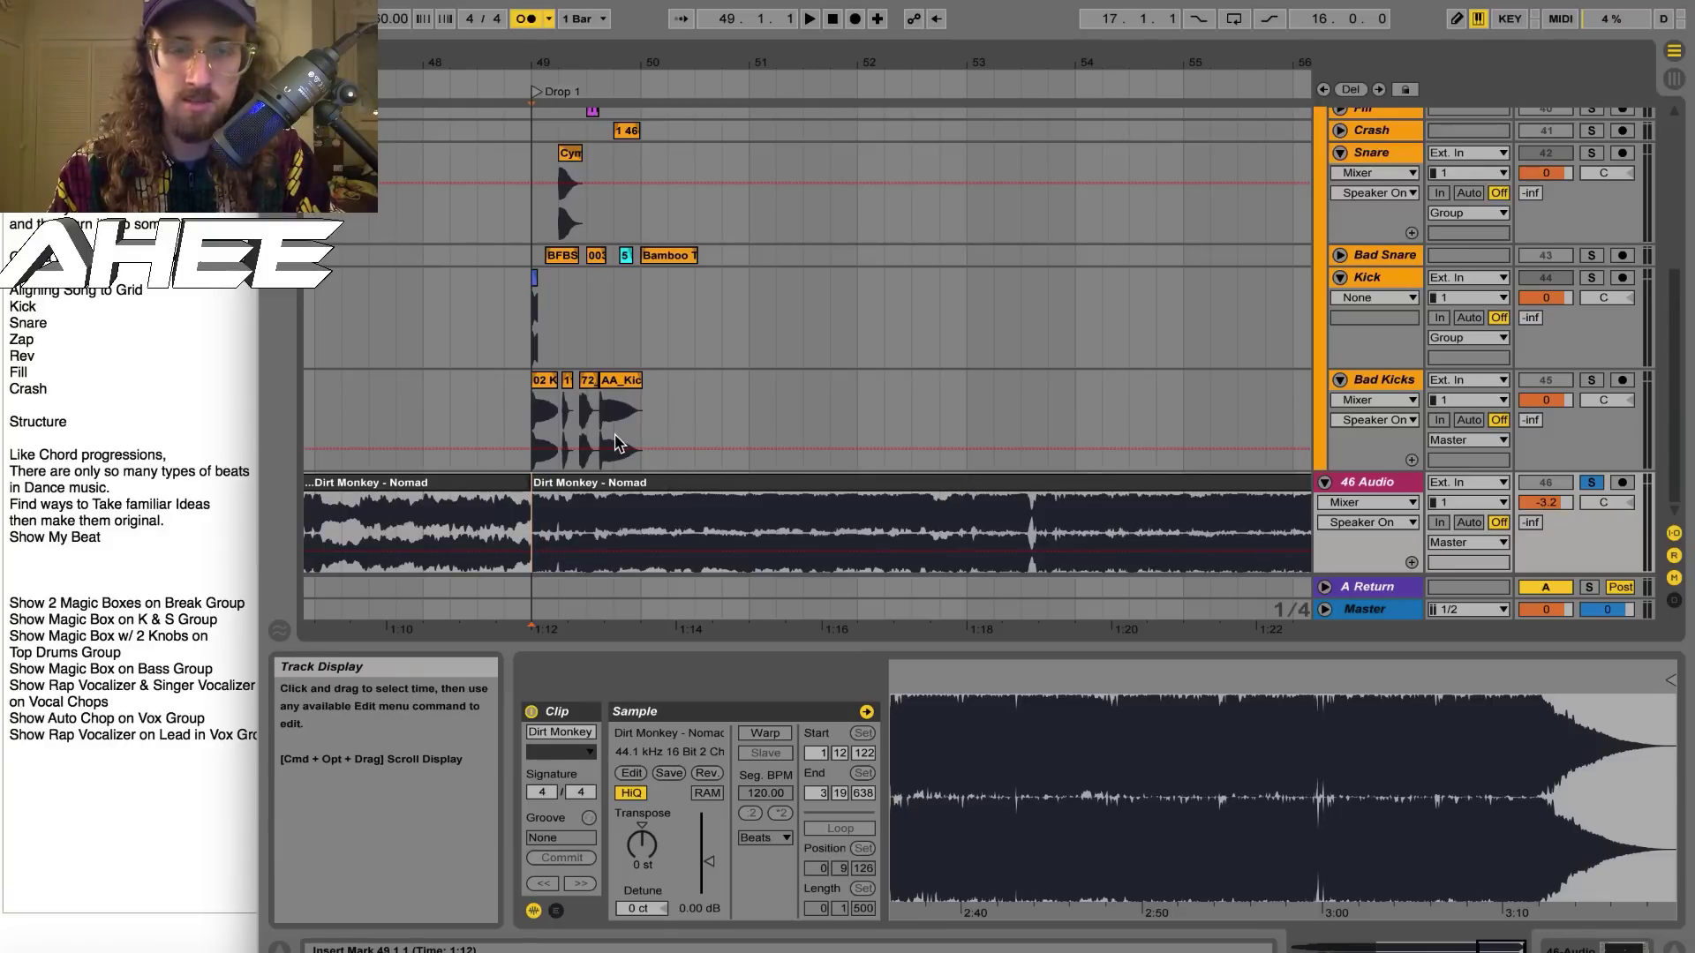
key("space")
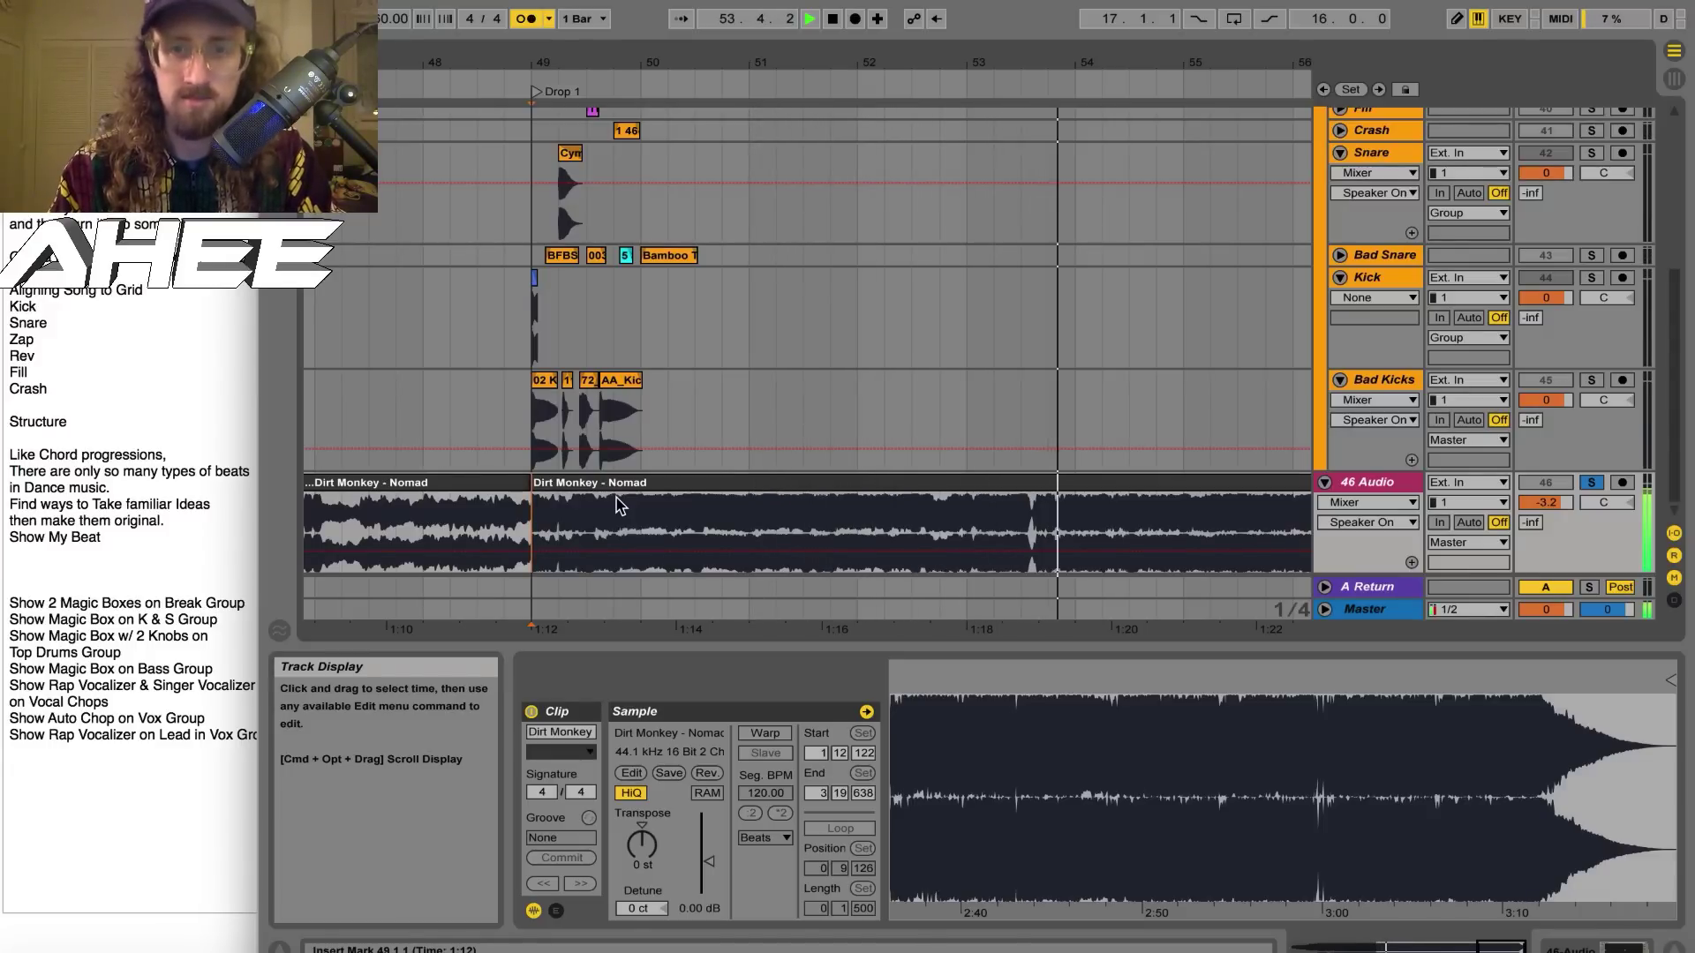
key("space")
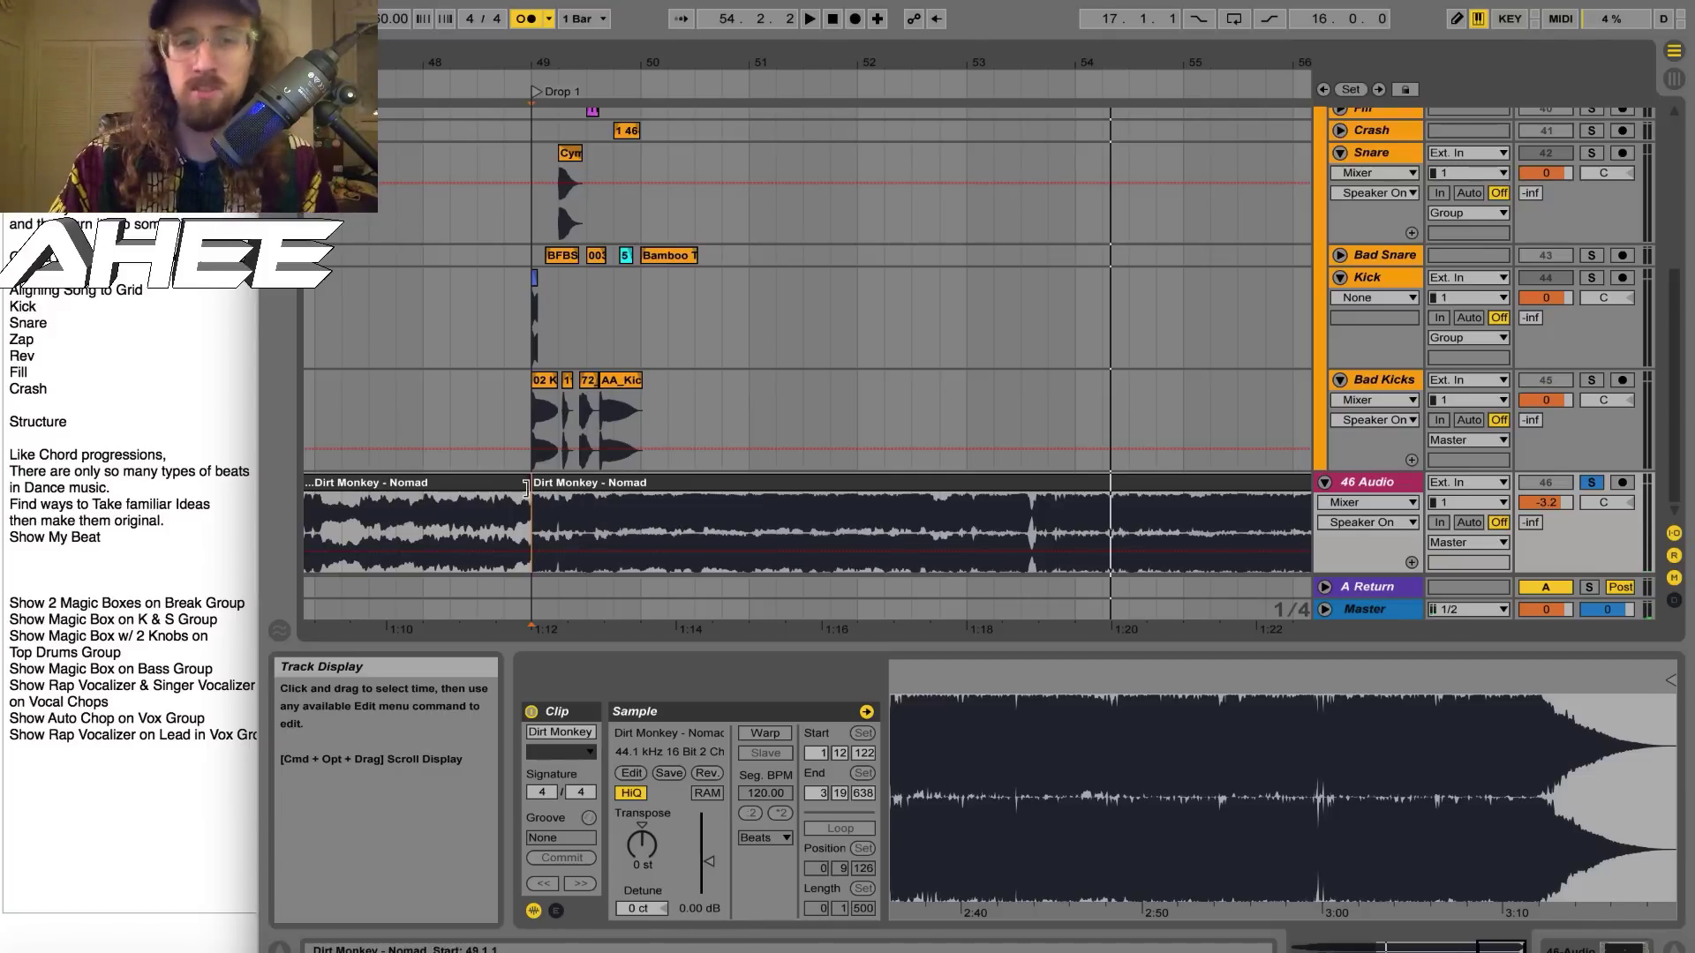
Delete the leftover Dirt Monkey - Nomad clip before bar 49 on the 46 Audio track
left_click(490, 490)
key("Delete")
left_click_drag(533, 64, 550, 221)
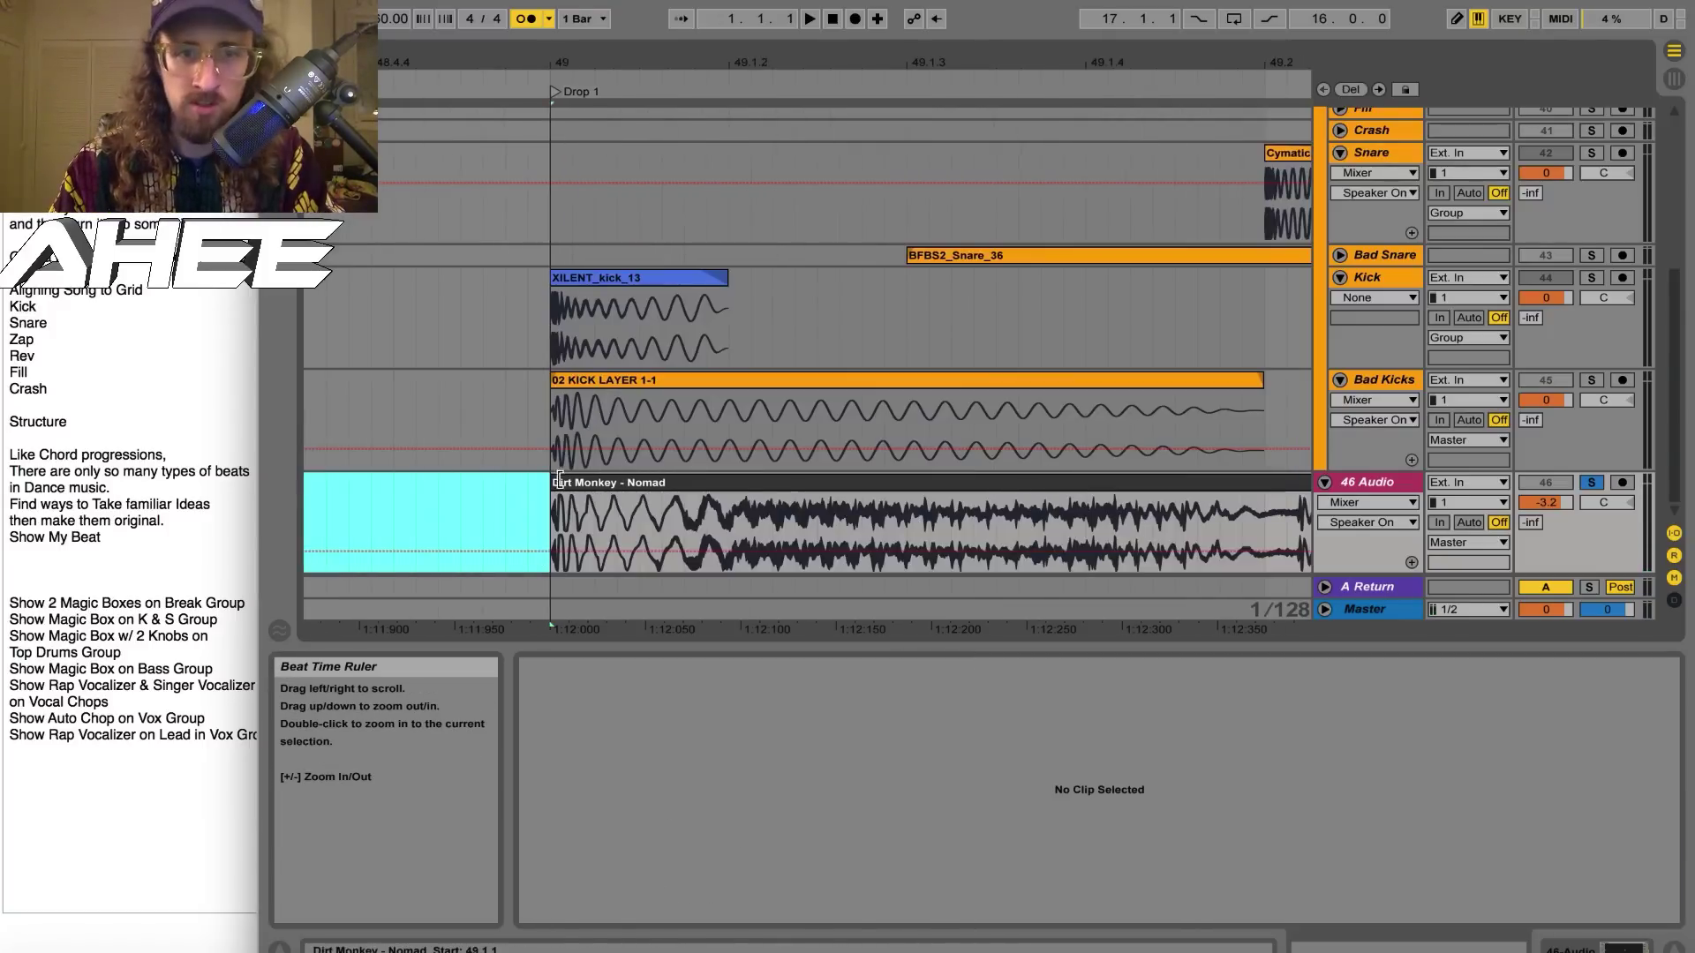
Turn off the metronome and repeatedly audition the song's first kick from bar 49
left_click(583, 483)
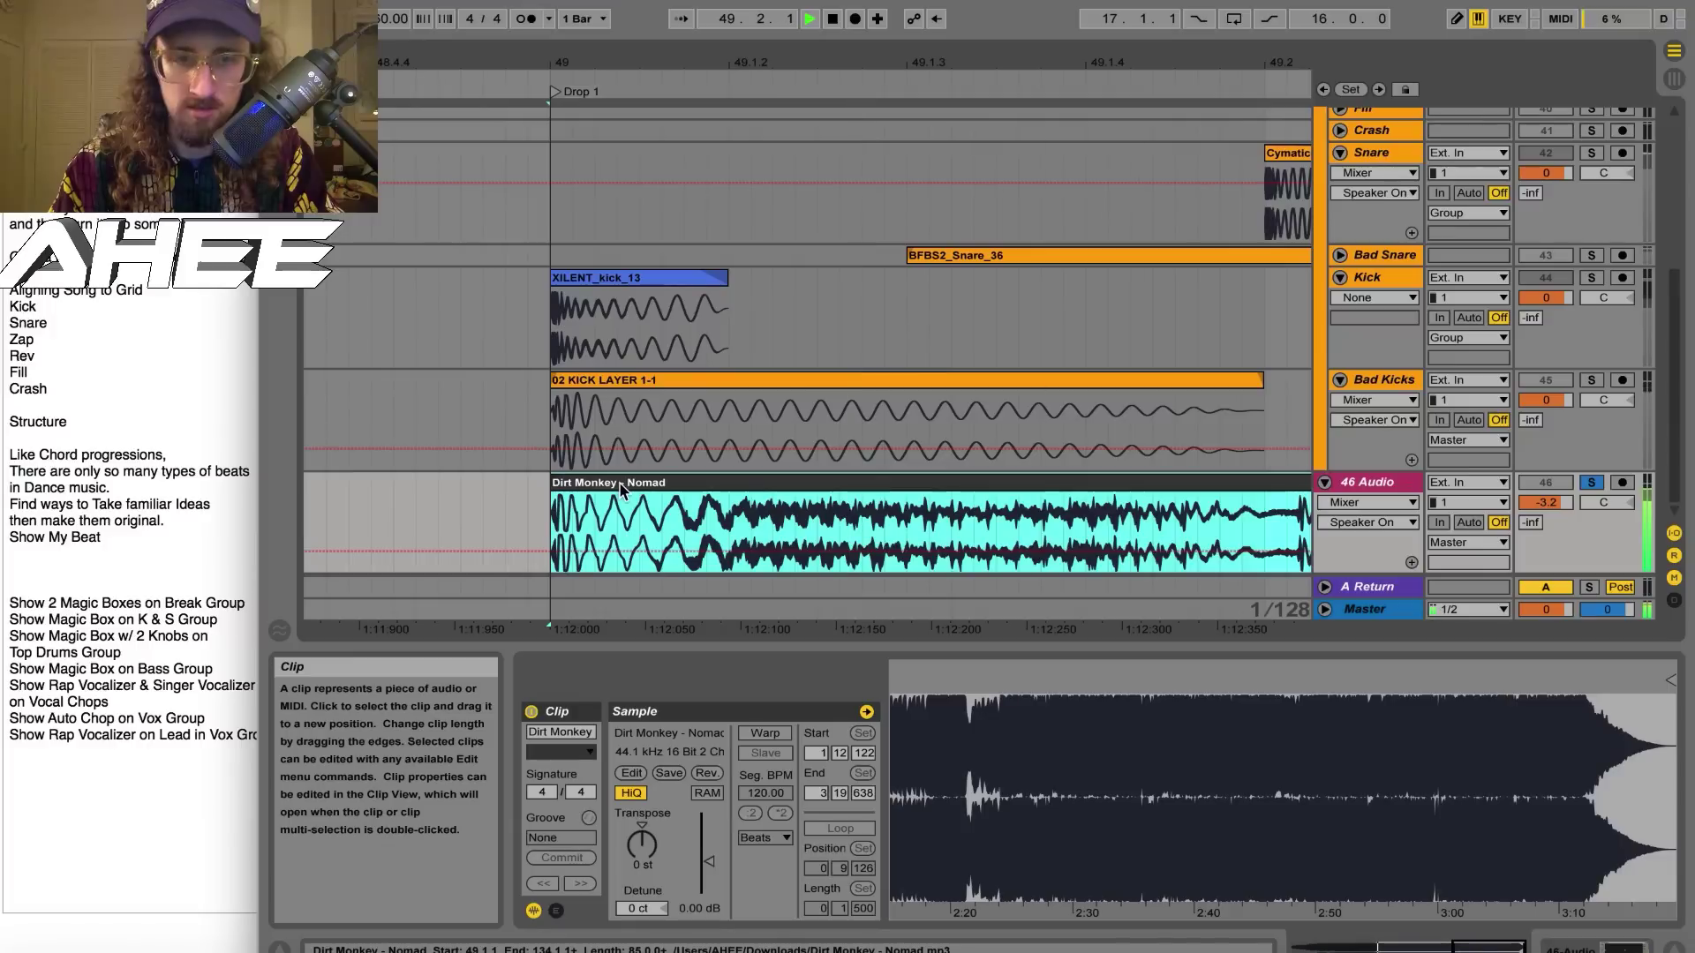
key("space")
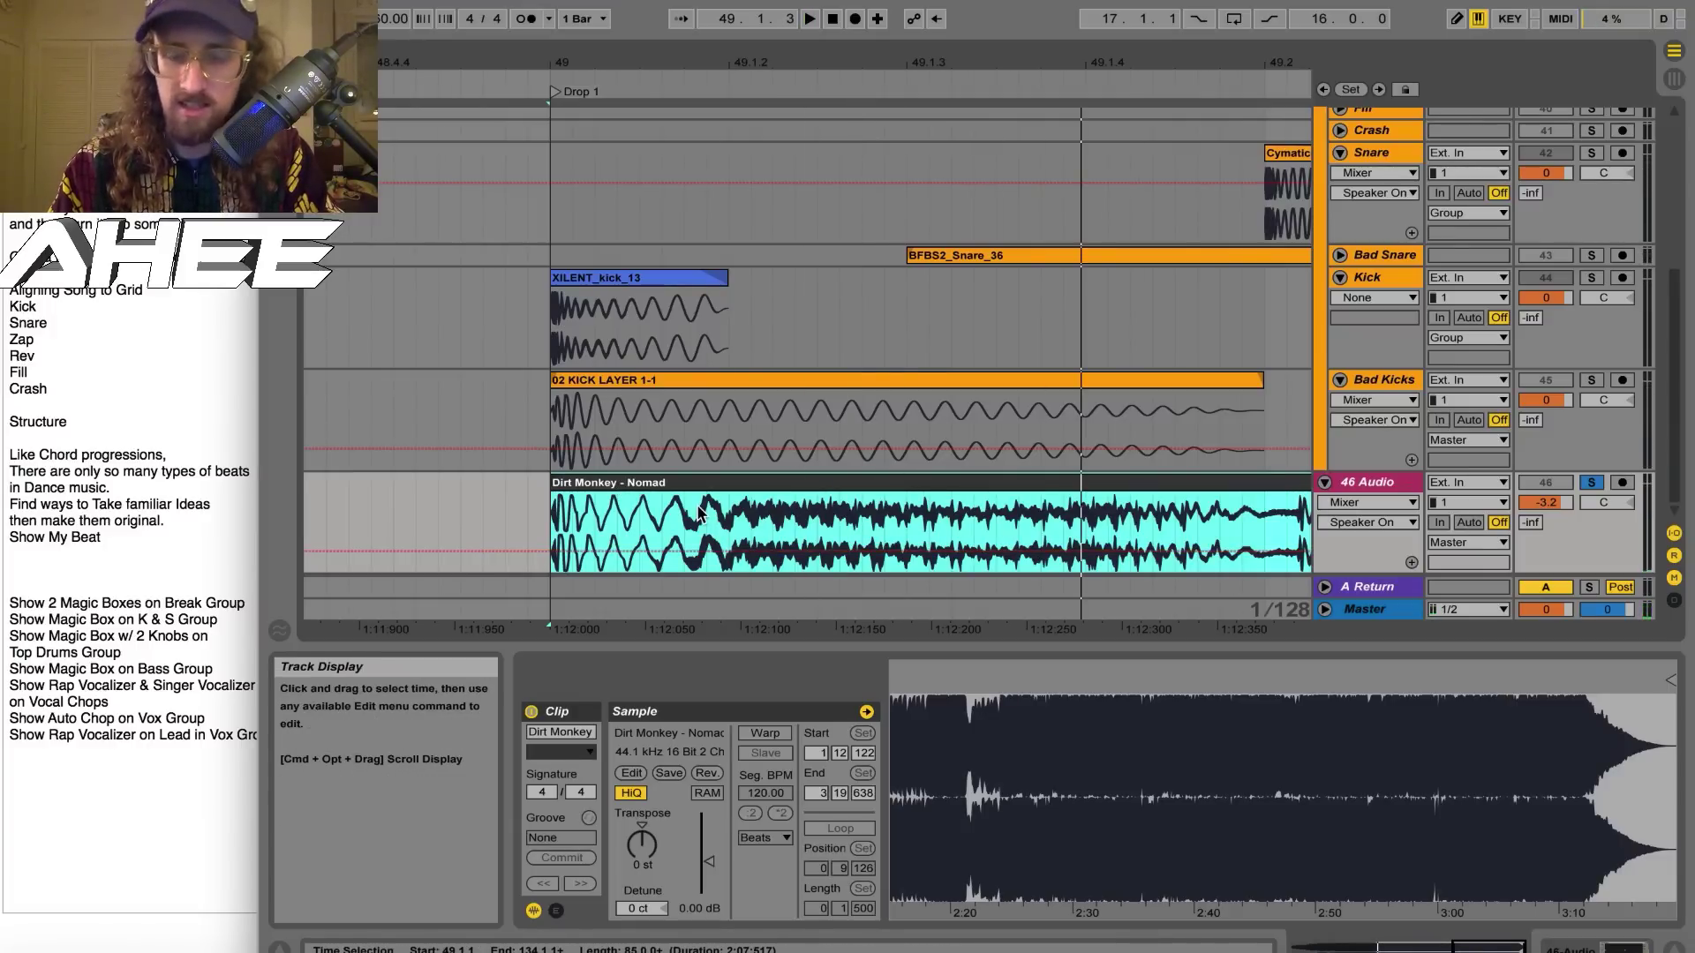
key("space")
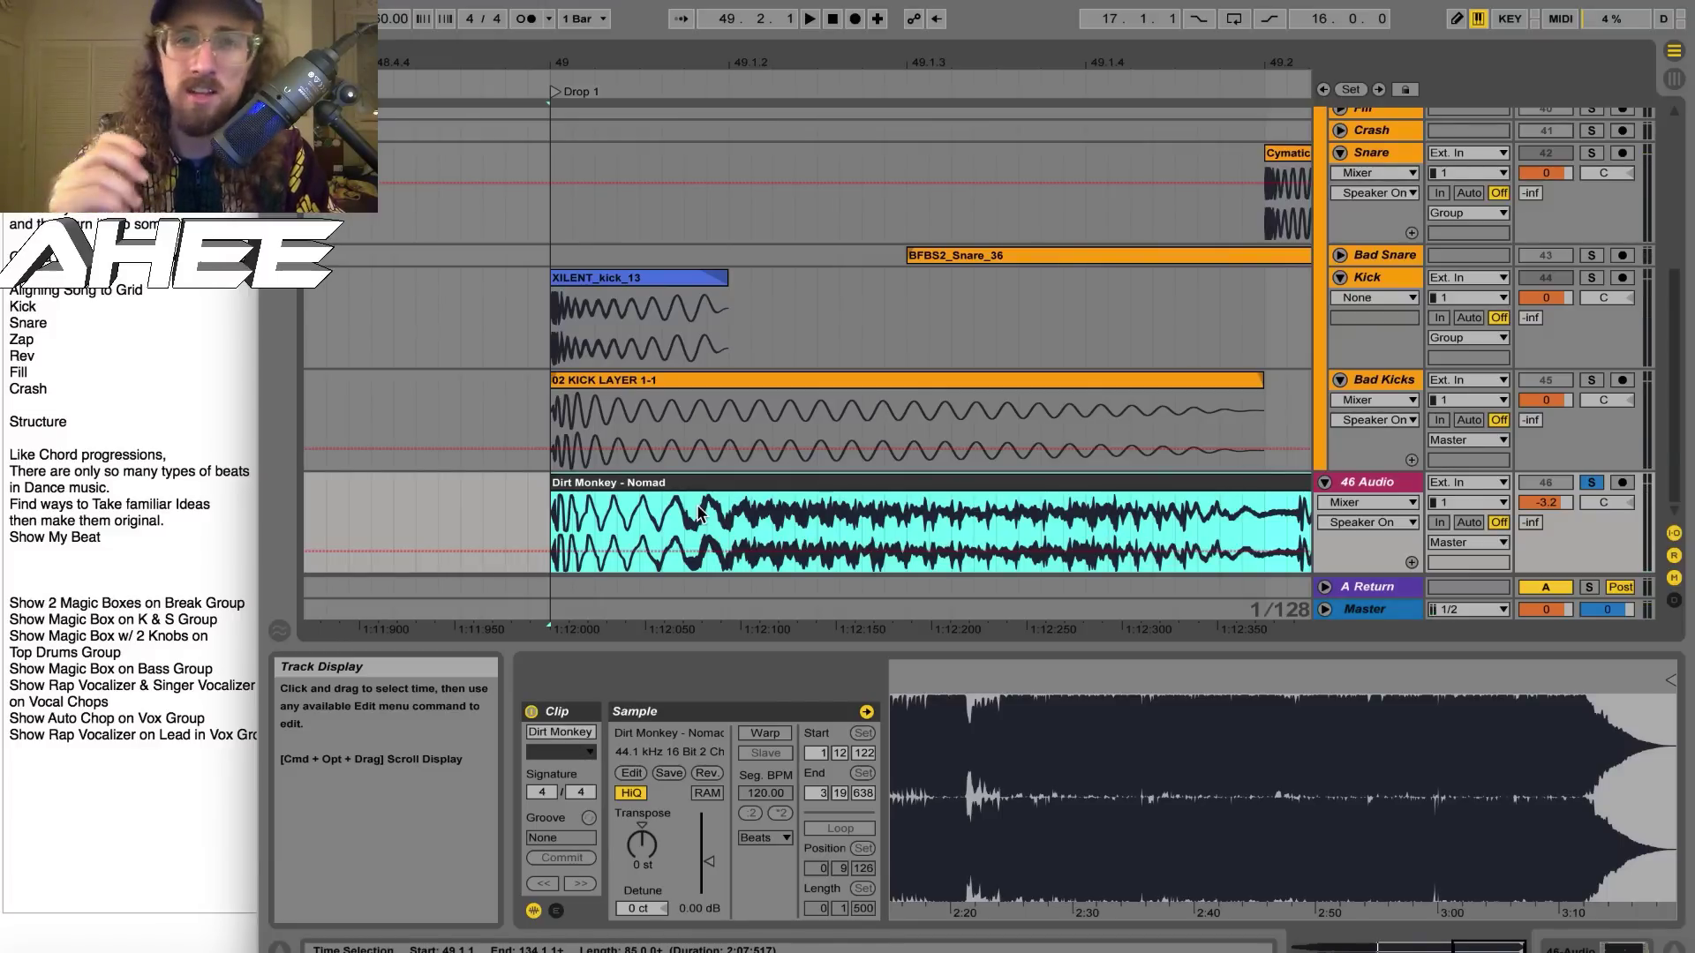
key("space")
key("space")
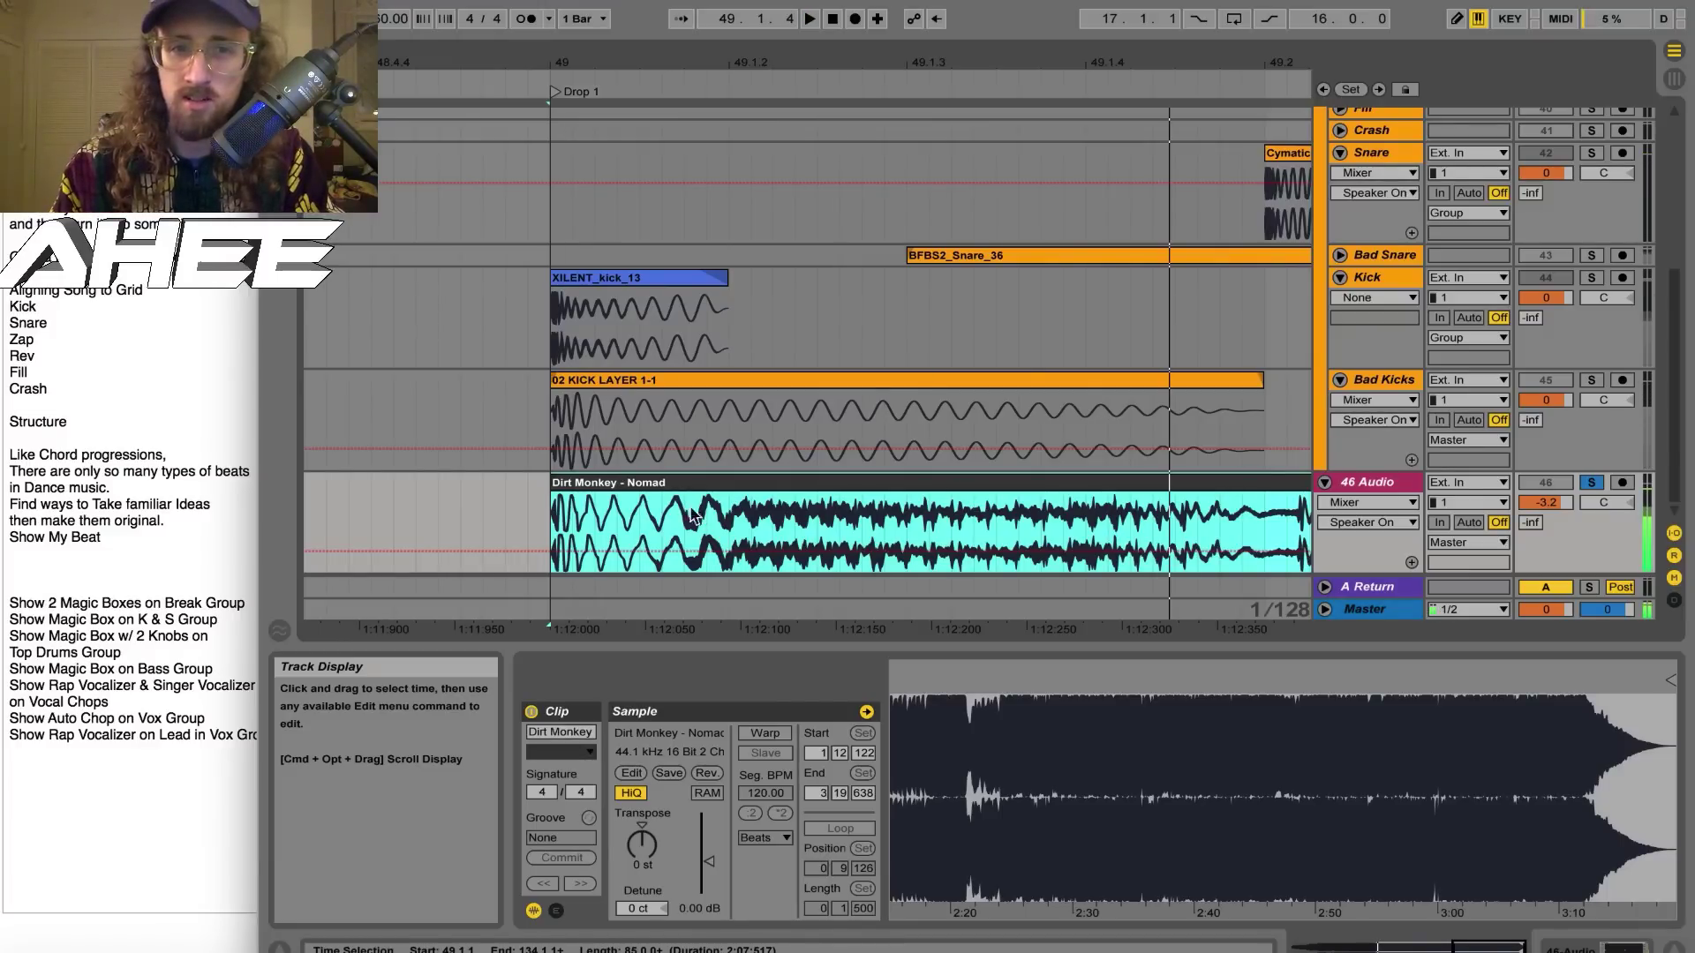
Enable the 200 Hz low-pass filter, band 2, in EQ Eight on the 46 Audio track and play the drop through it
double_click(1357, 611)
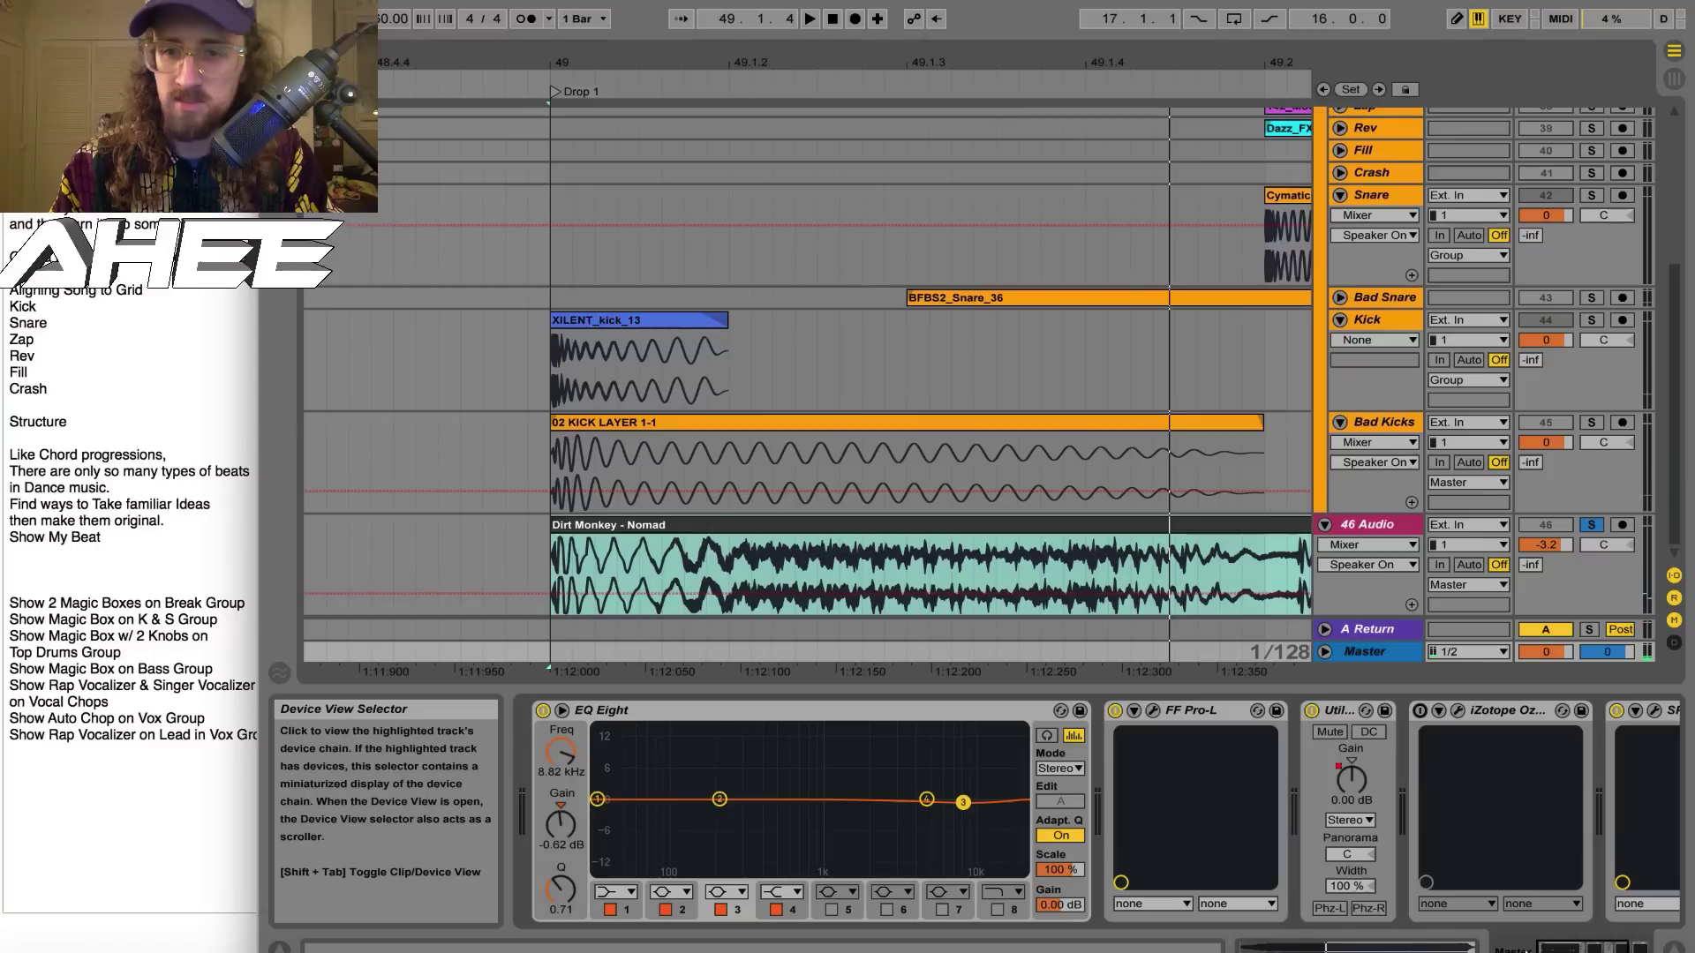
left_click(1373, 530)
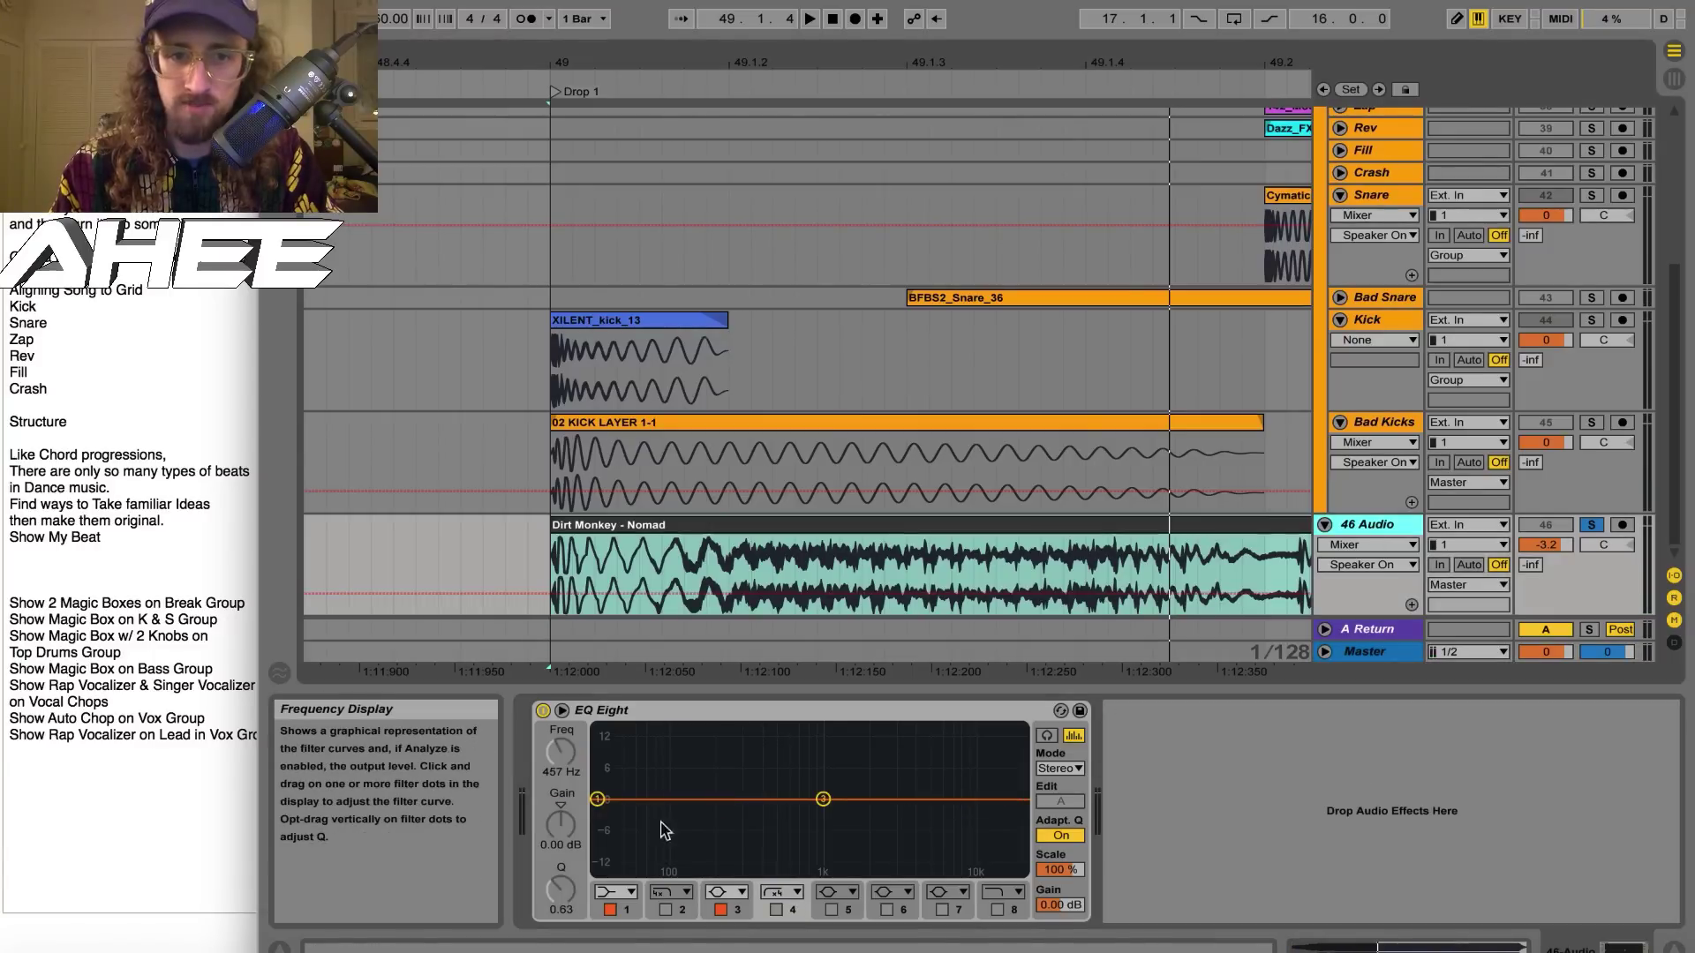
left_click(666, 910)
key("space")
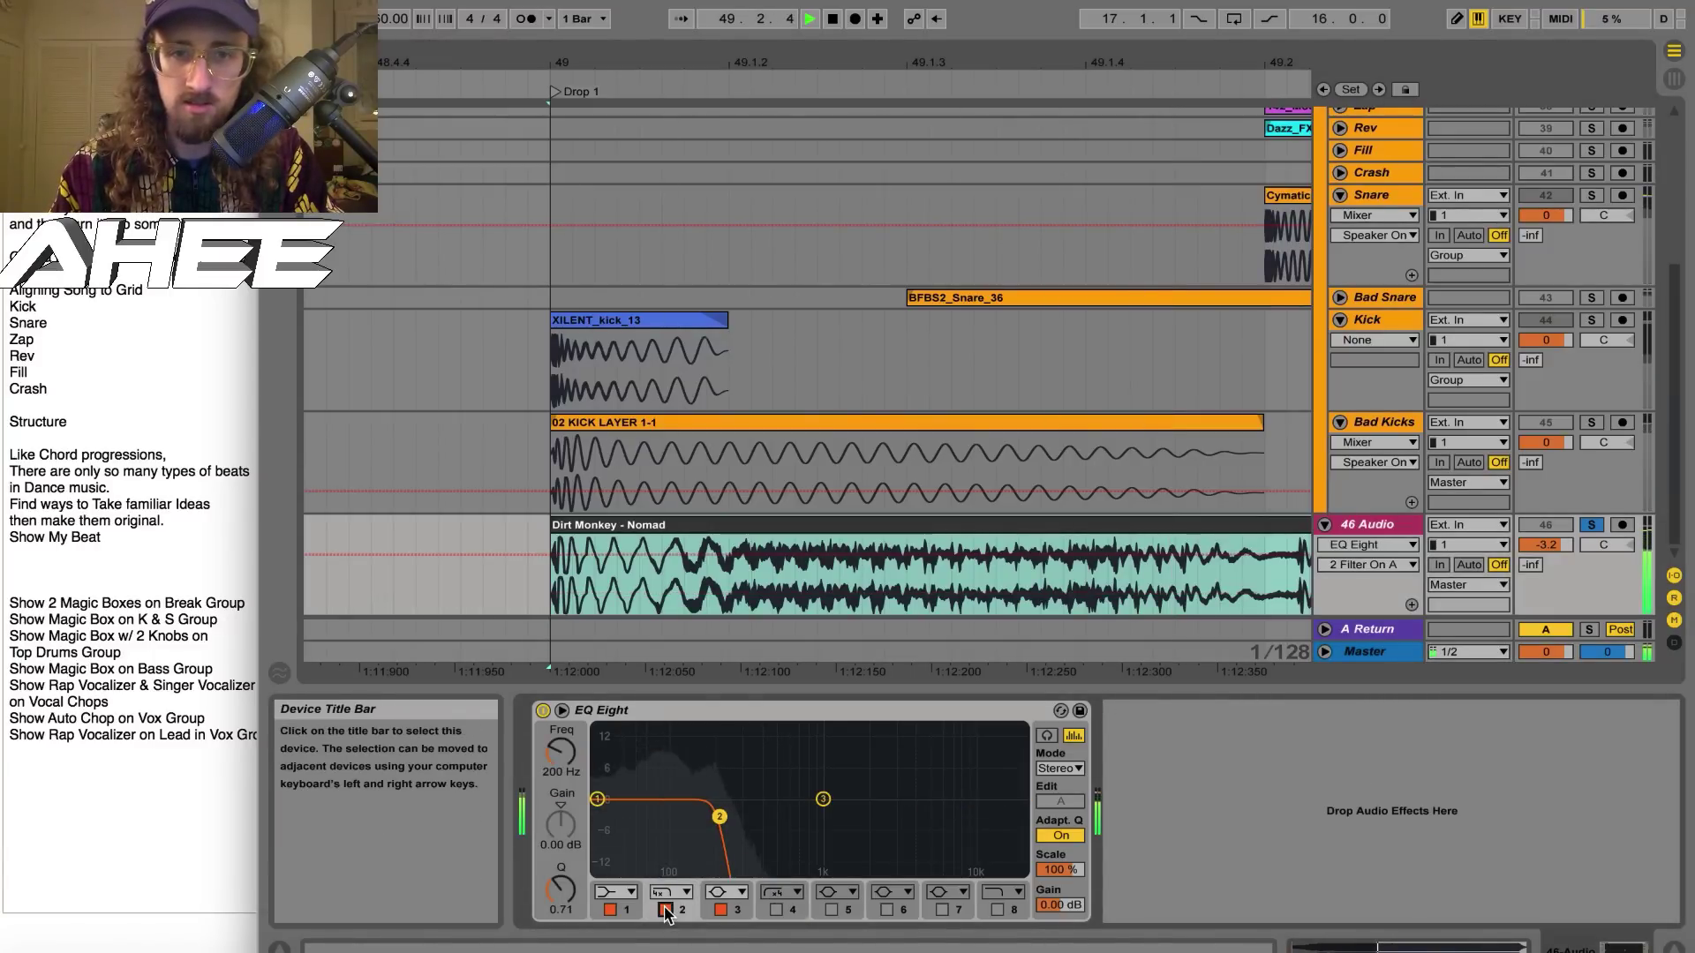
key("space")
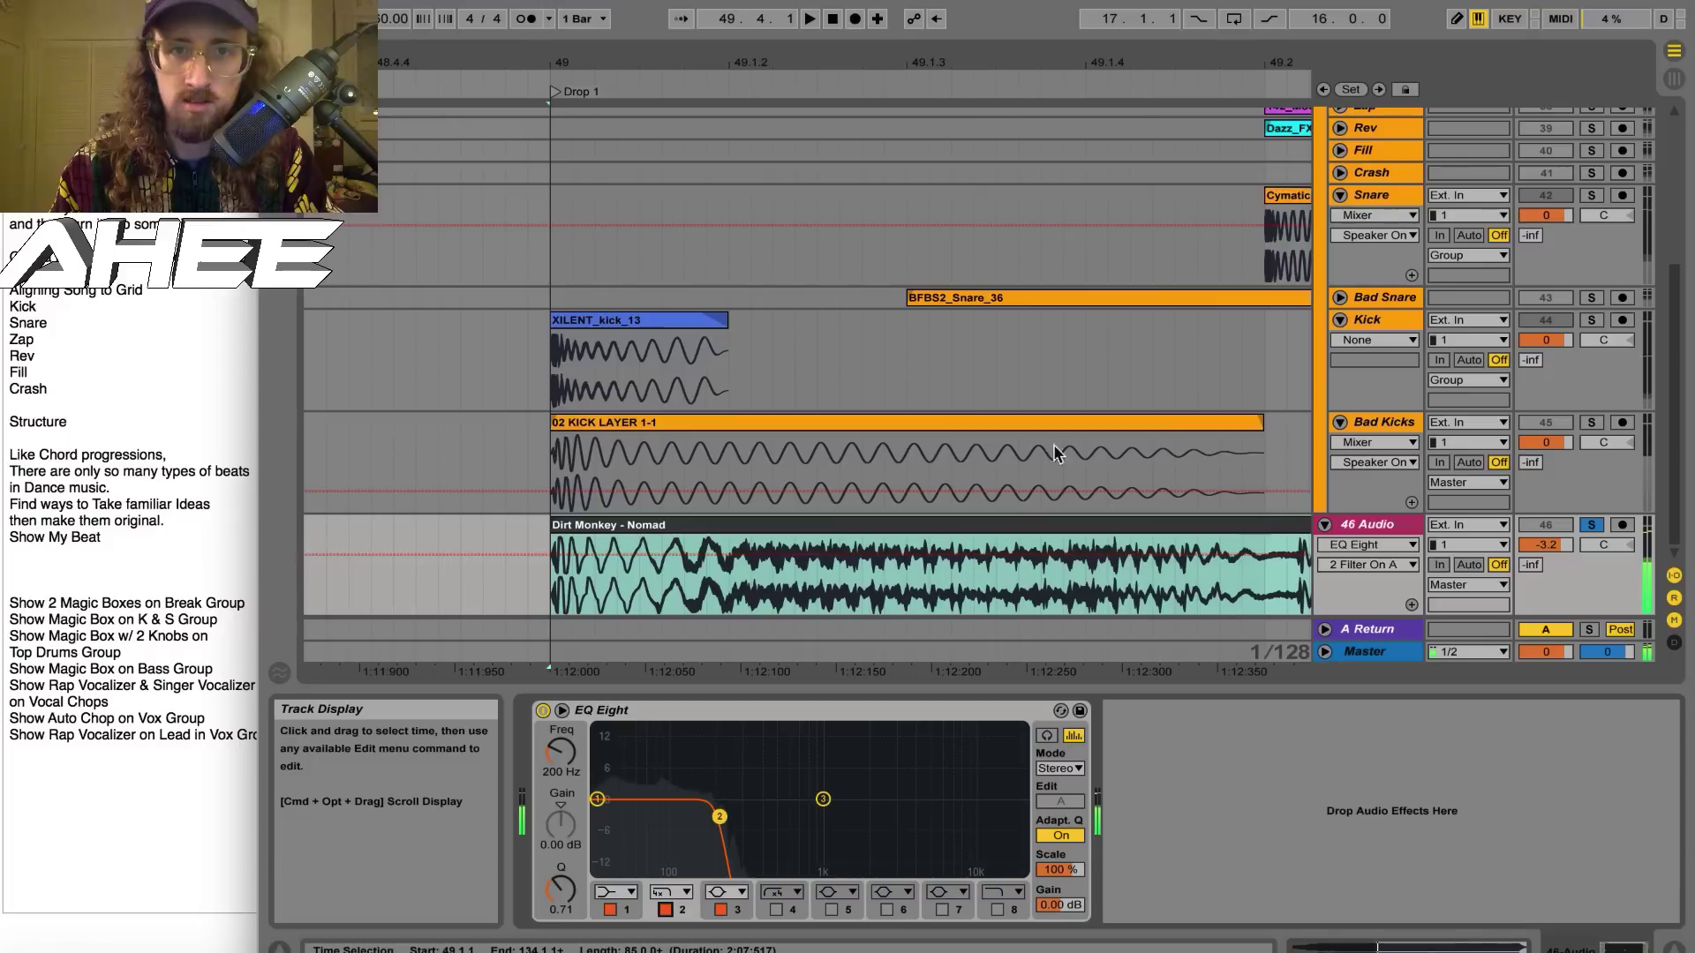
Solo the Kick track instead of the 46 Audio track and audition the kick at bar 49
left_click(1593, 526)
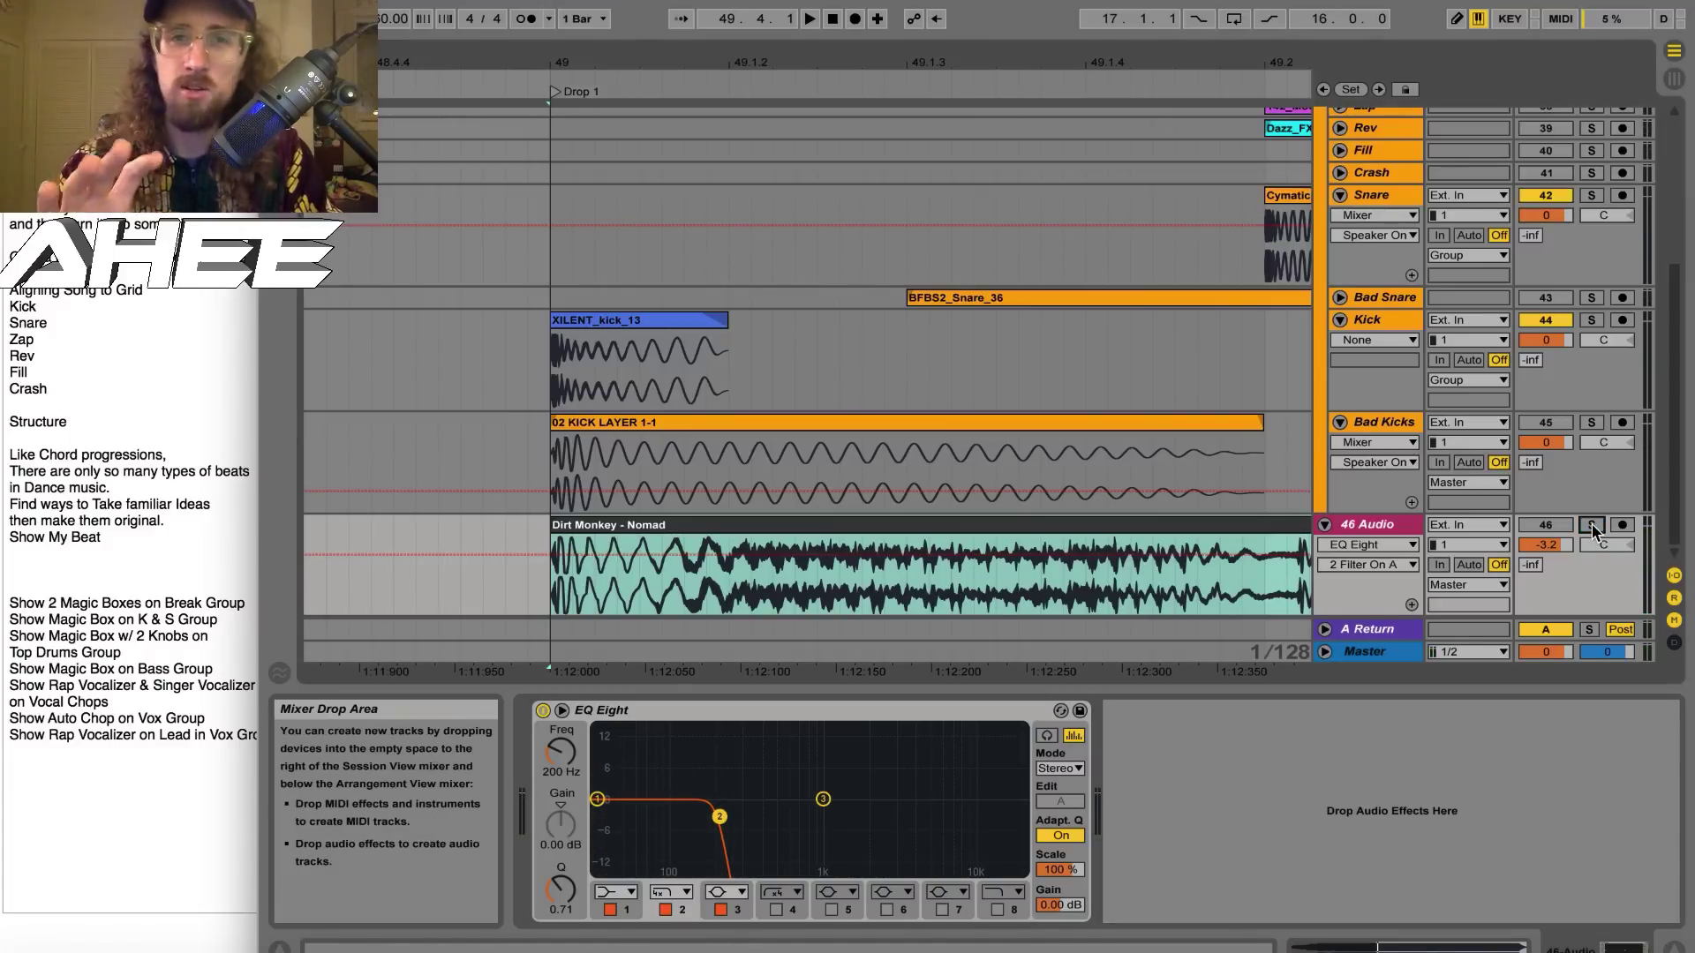
left_click(1593, 321)
key("space")
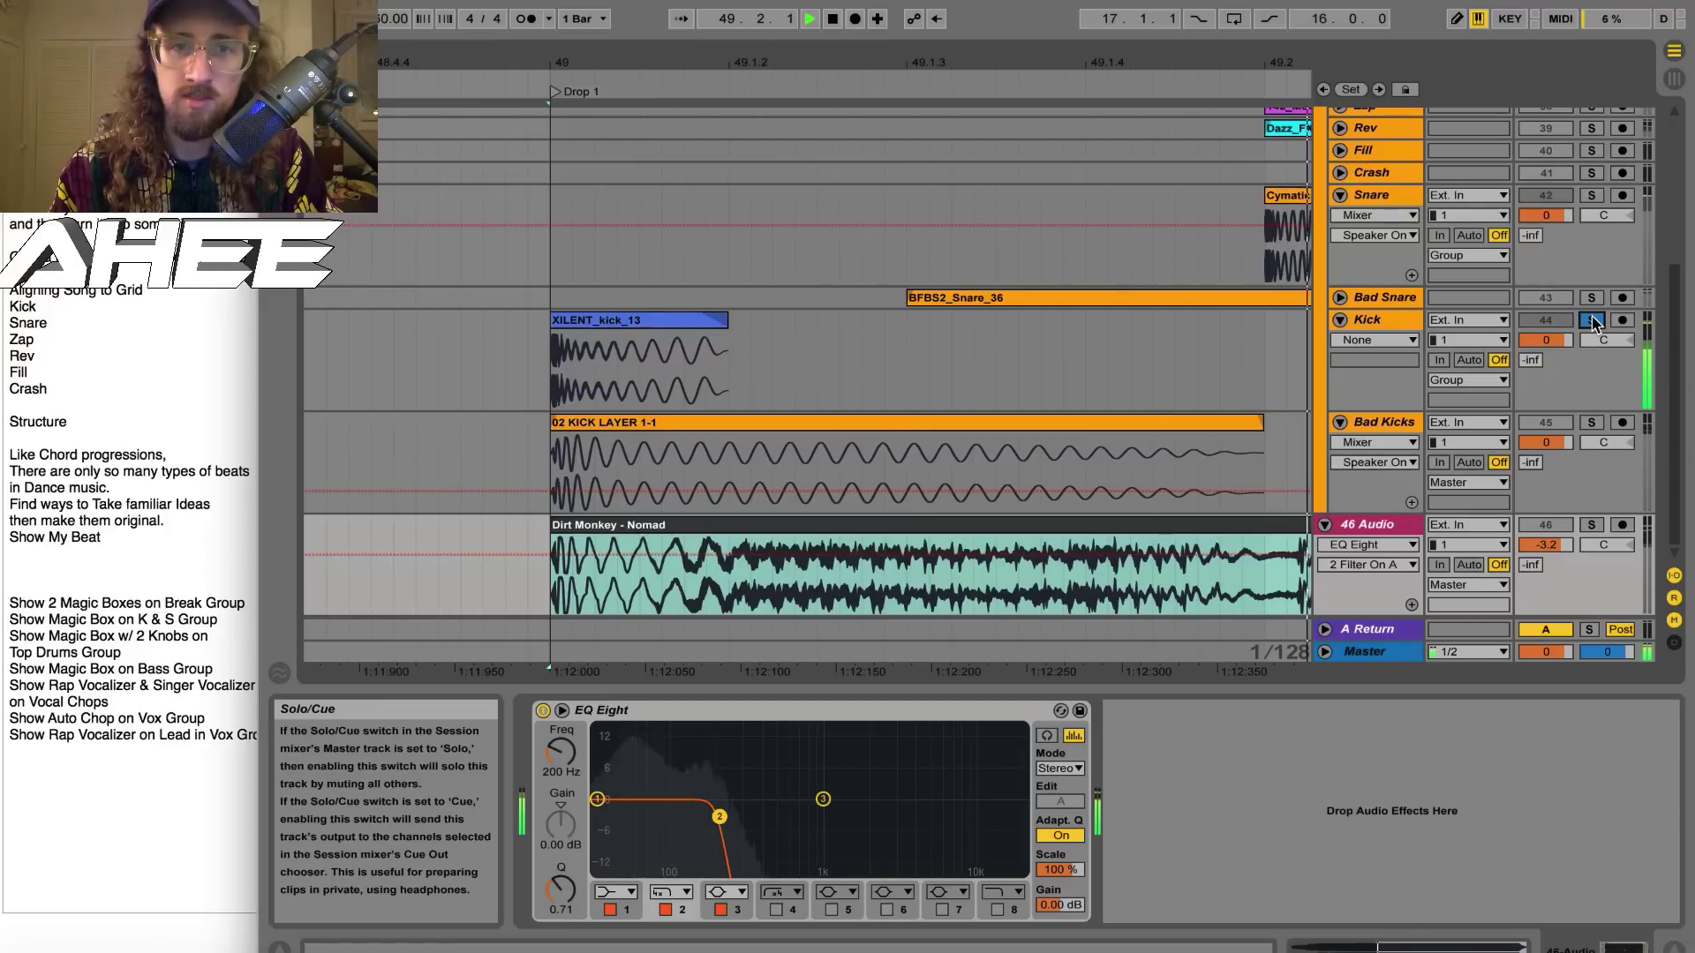
key("space")
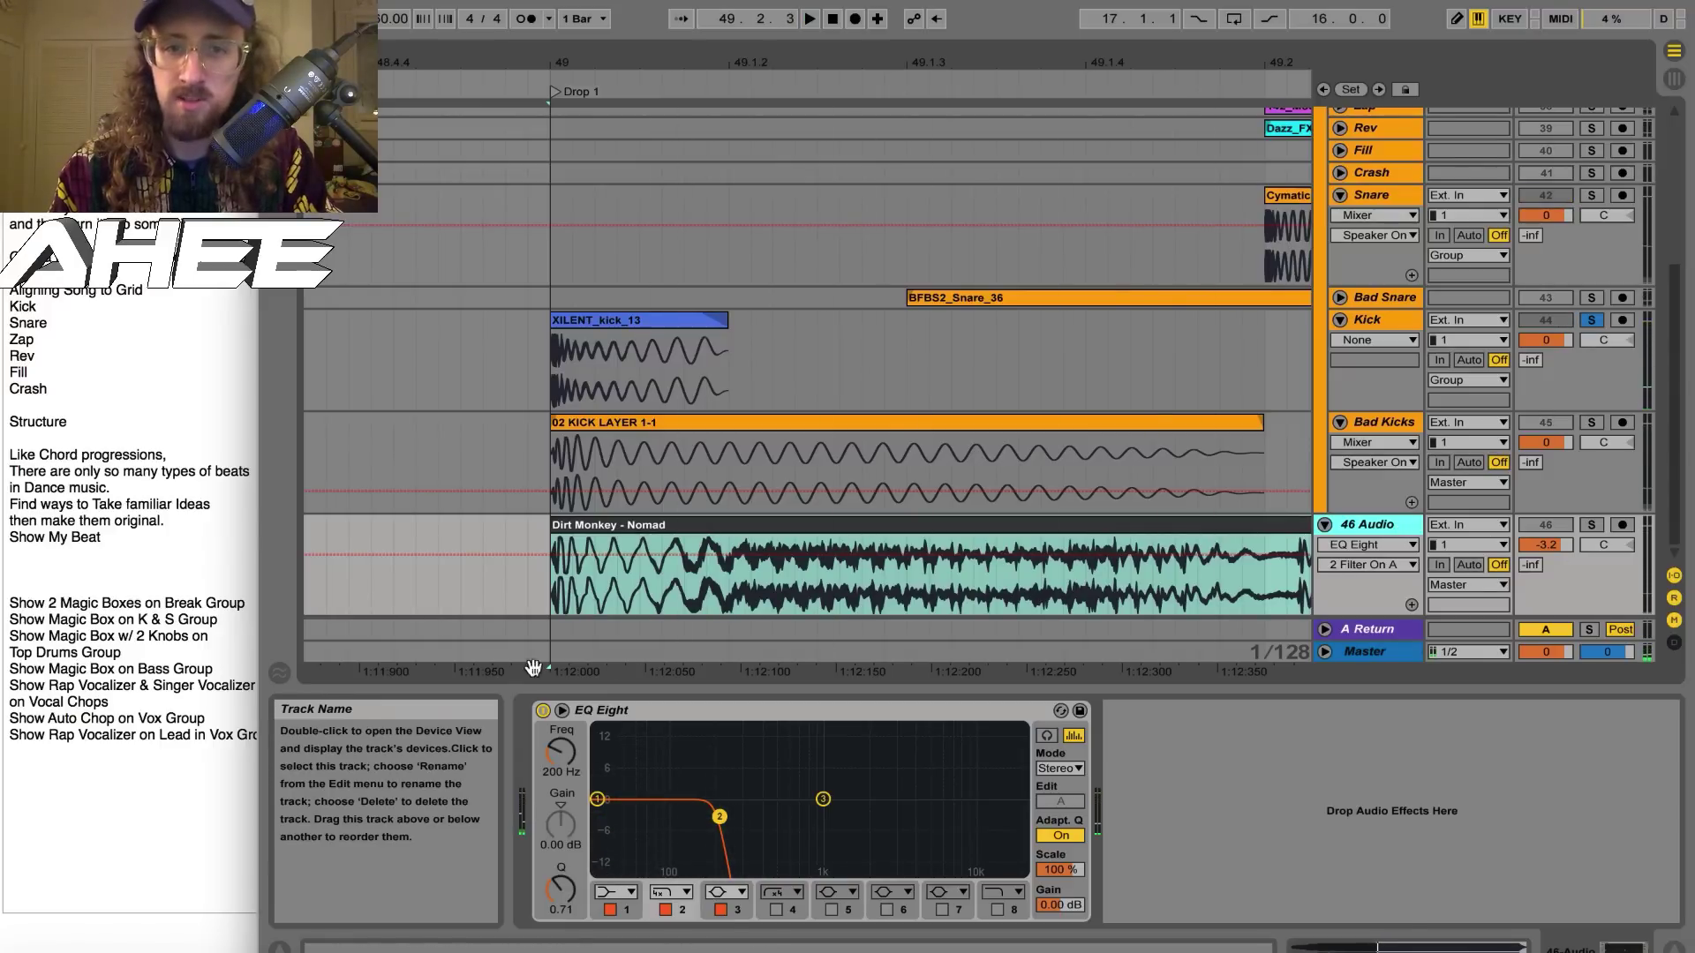
Turn off band 2 in EQ Eight on the 46 Audio track, audition the kick again and unsolo the Kick track
left_click(665, 910)
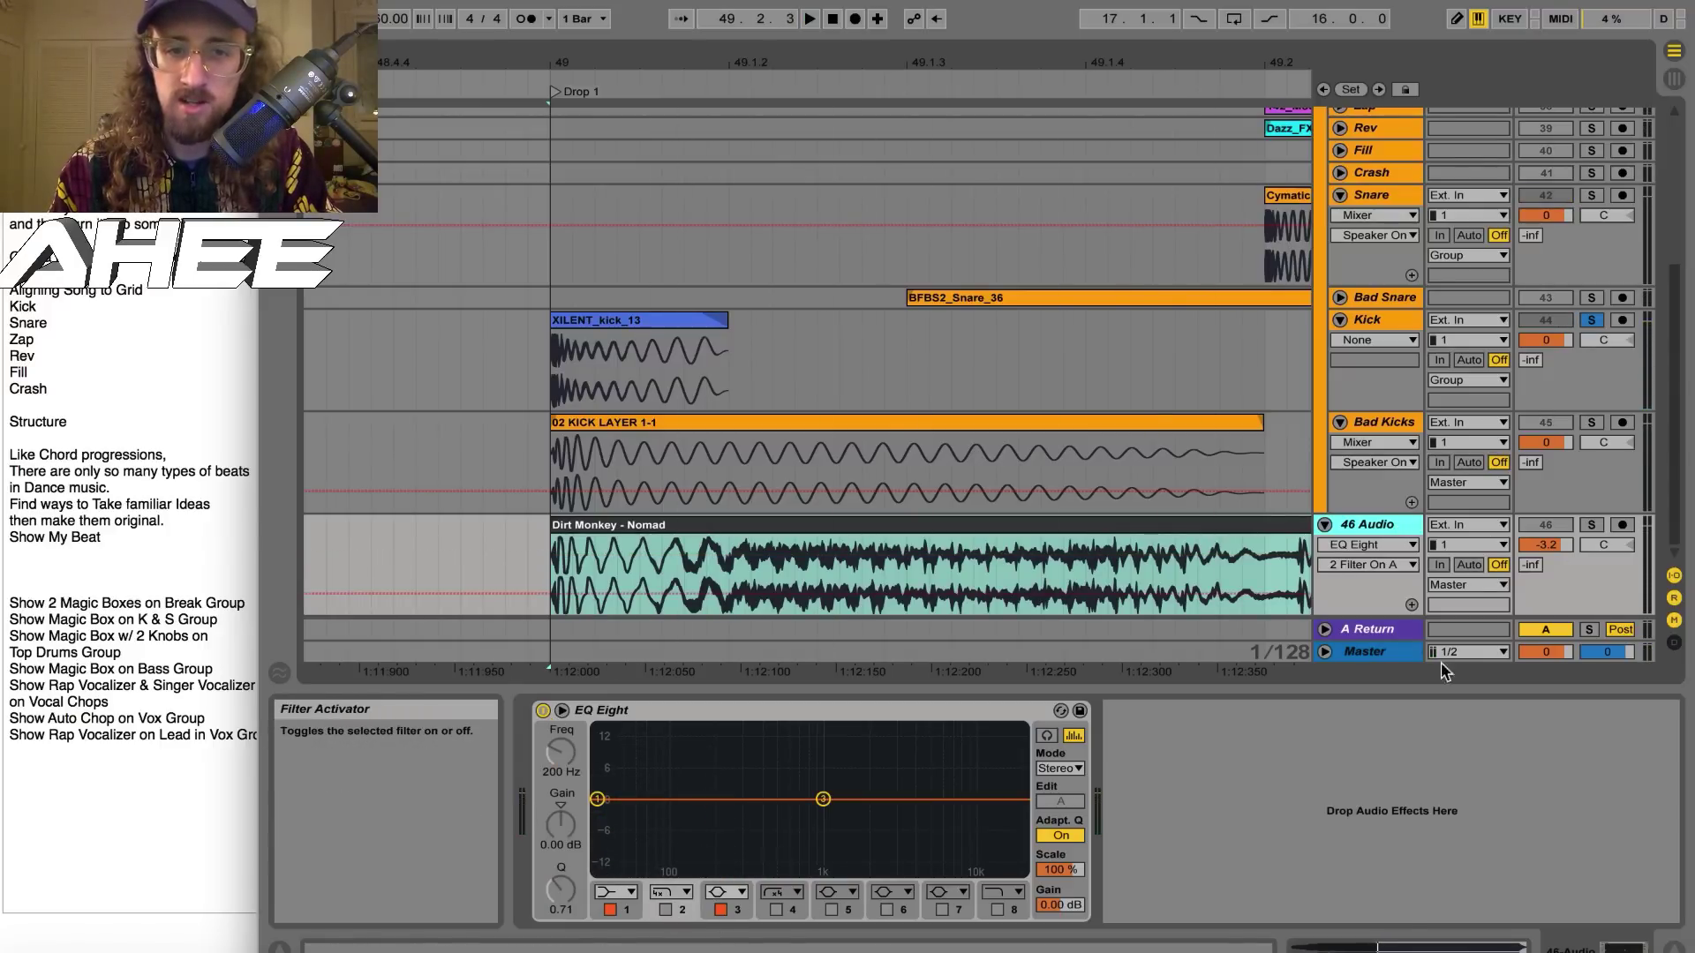
key("space")
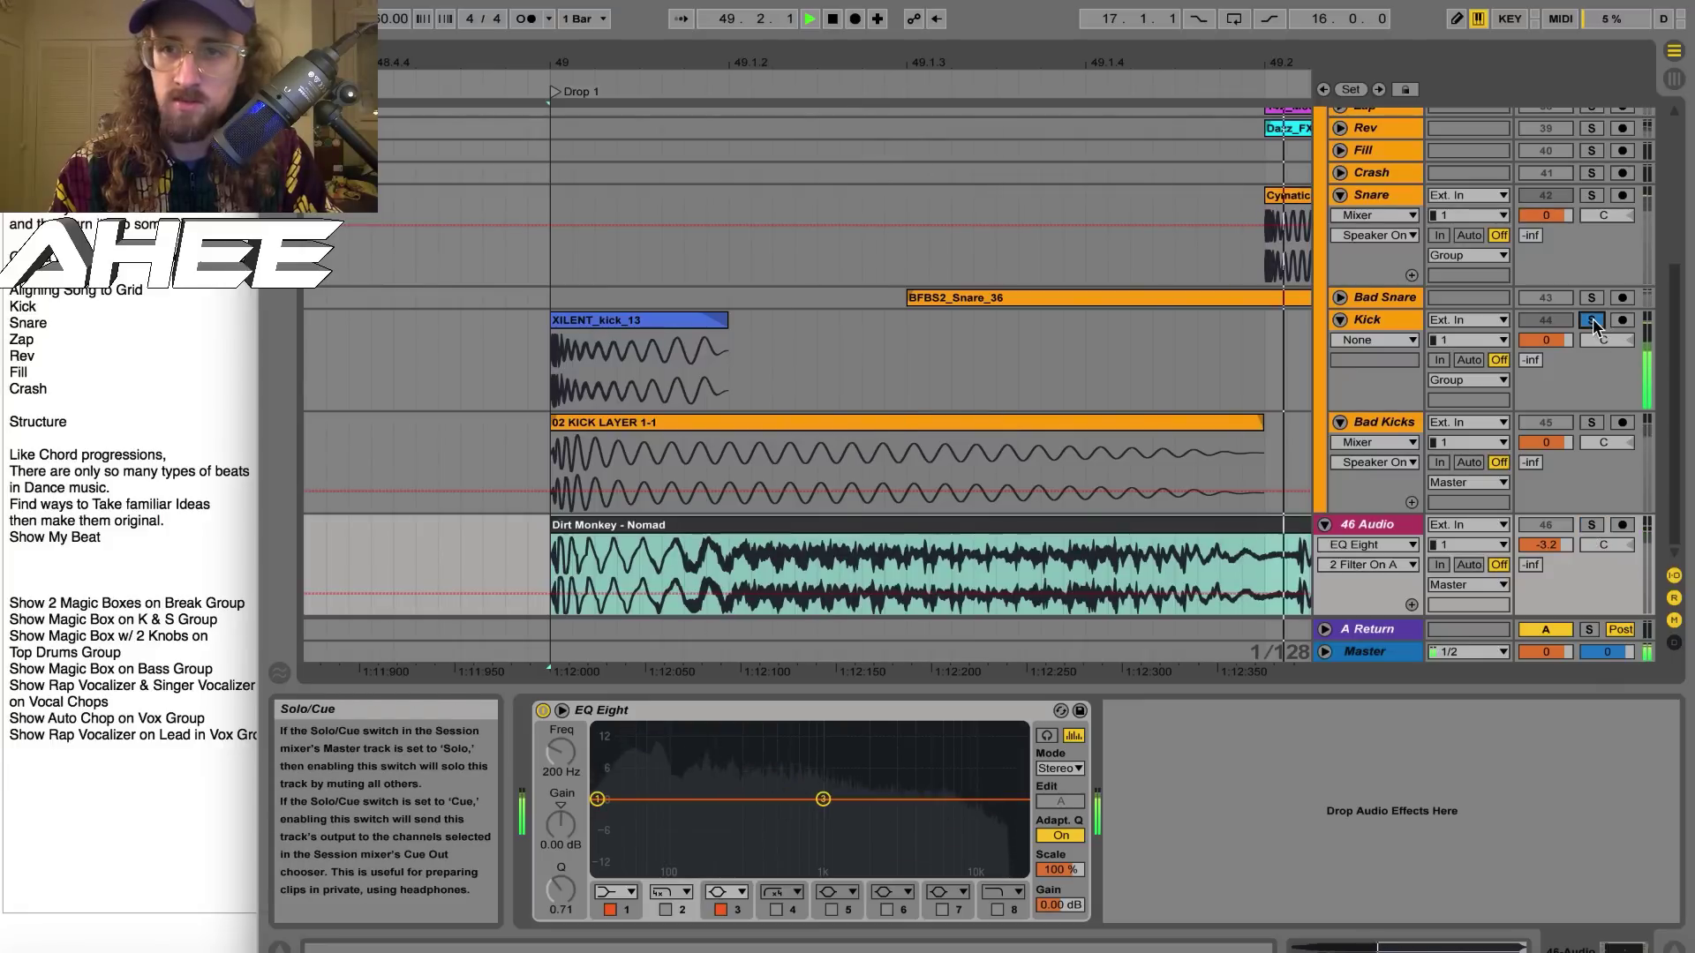
key("space")
left_click(1592, 320)
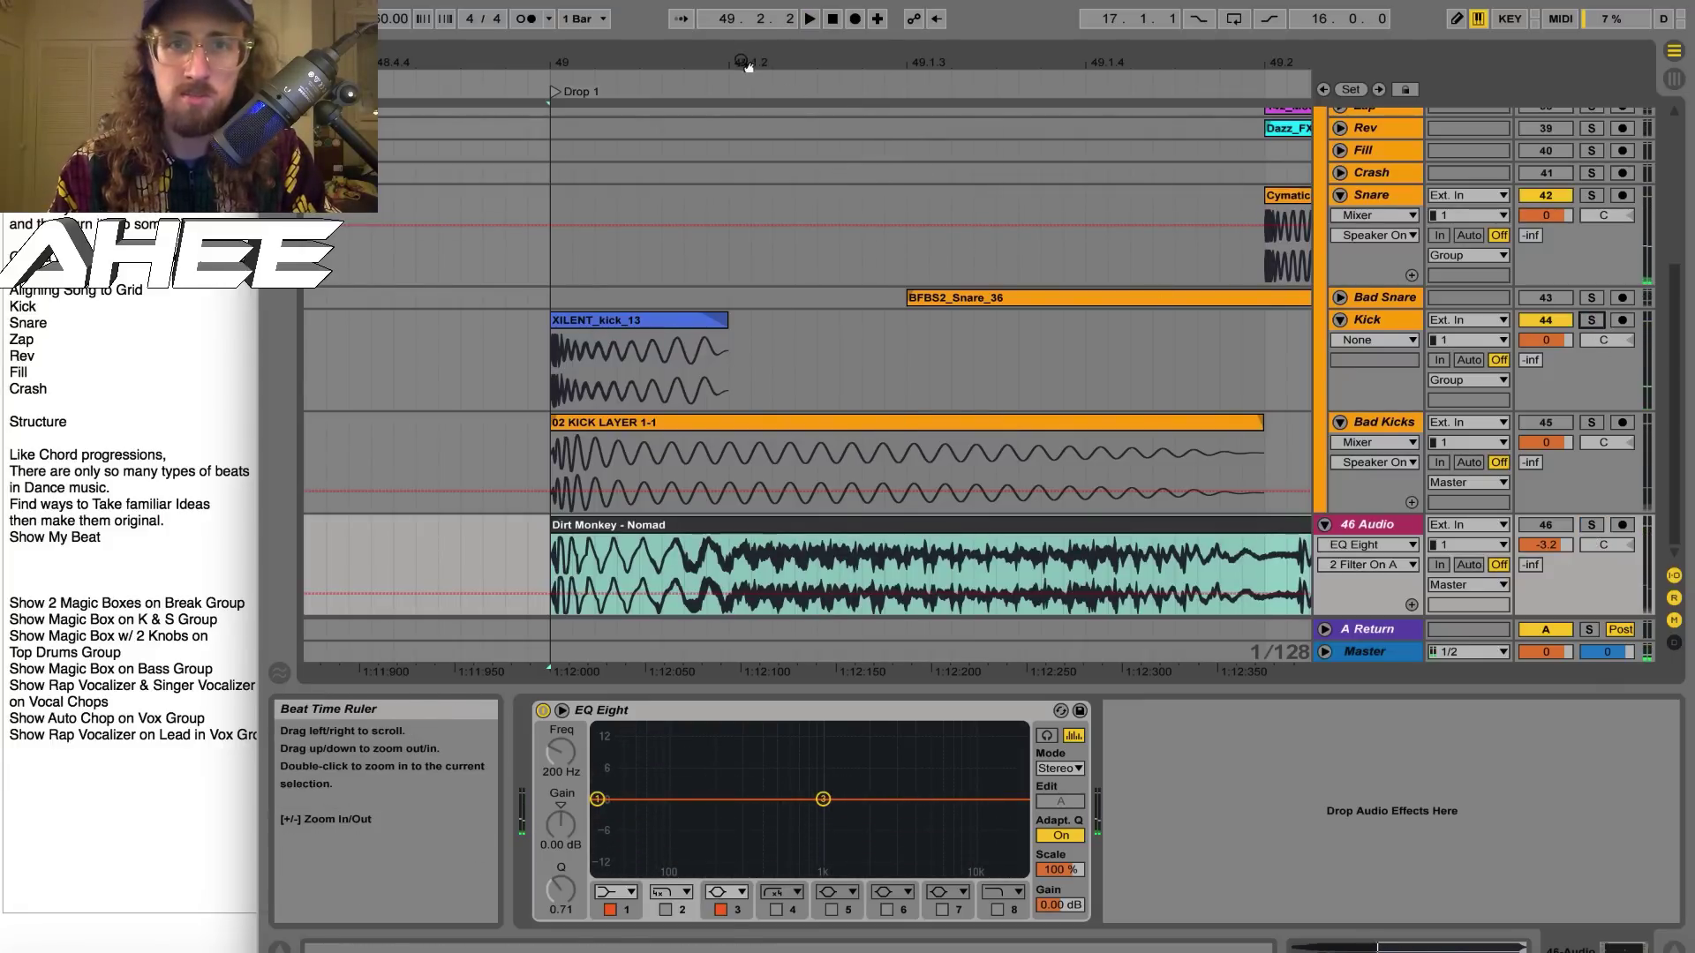
Solo the Bad Kicks track and audition its 02 KICK LAYER 1-1 clip from bar 49
left_click_drag(746, 66, 678, 44)
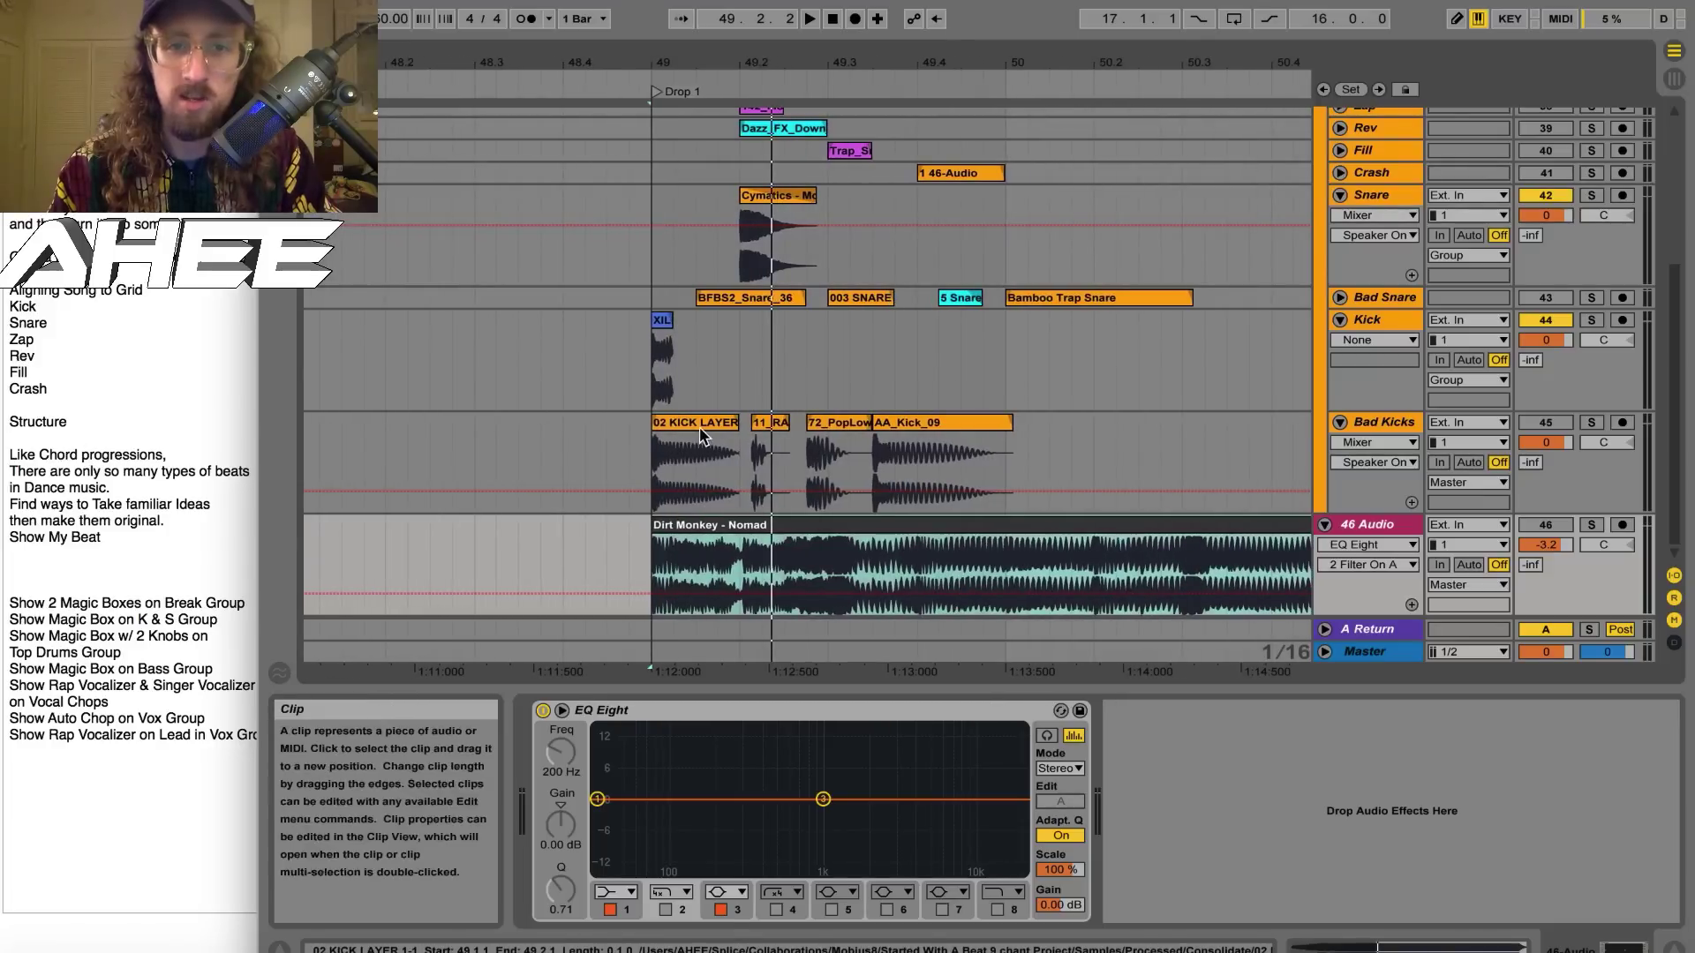
left_click(699, 427)
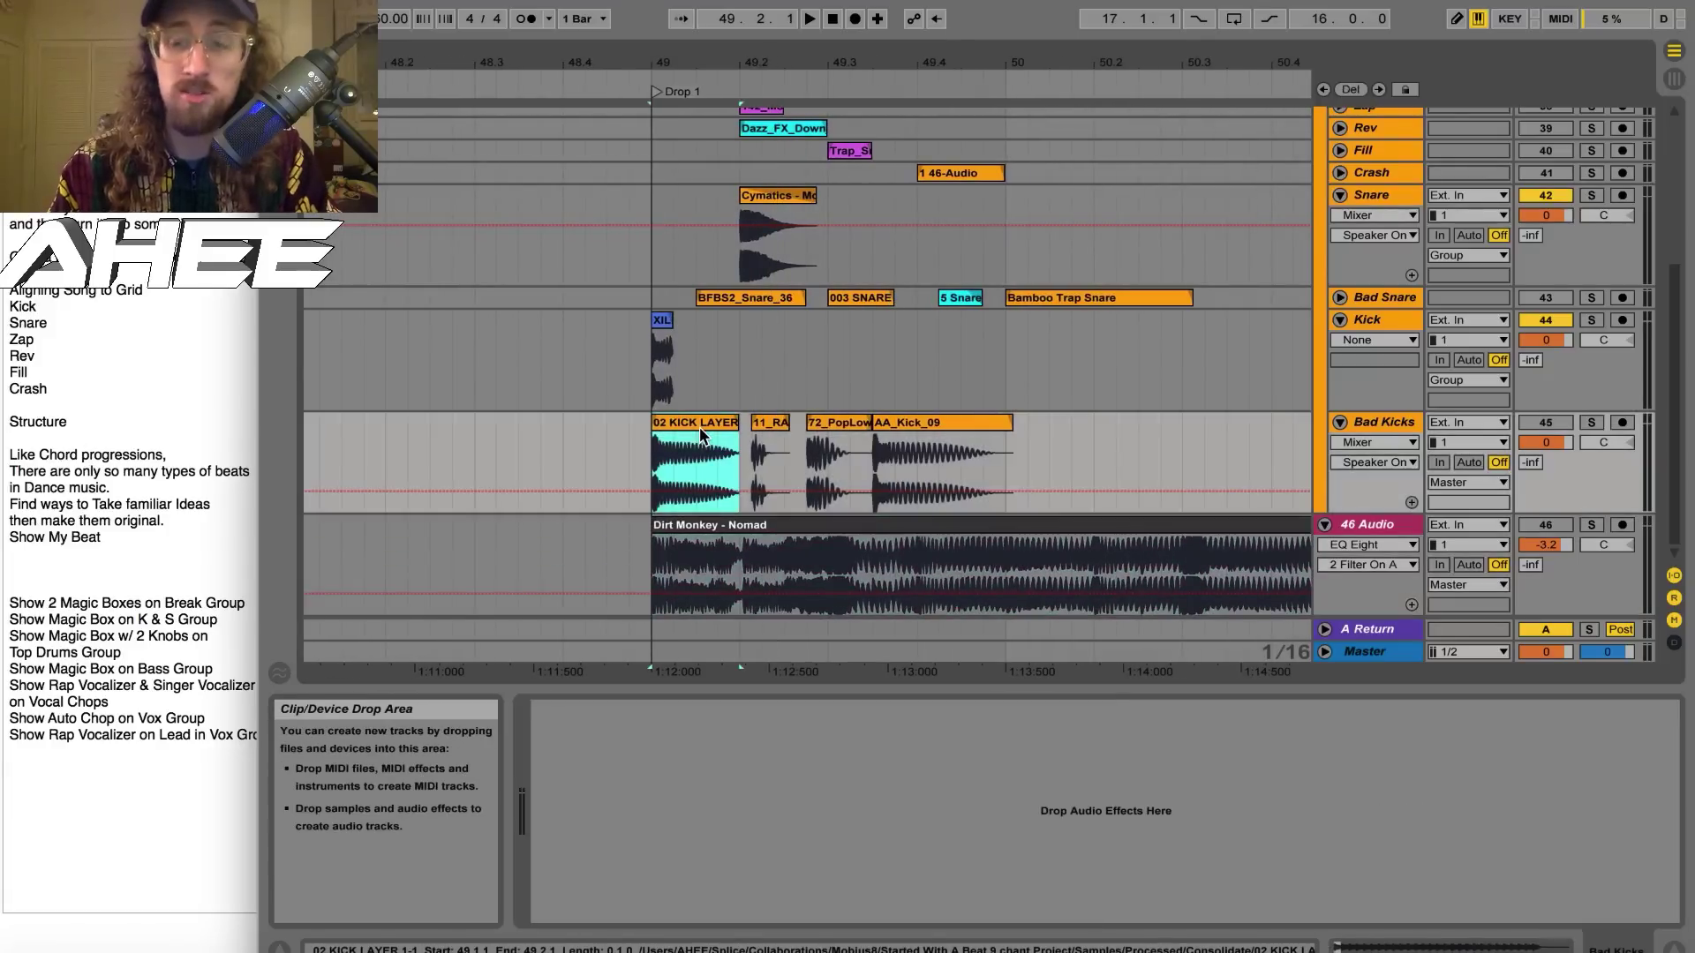
left_click(1592, 424)
key("space")
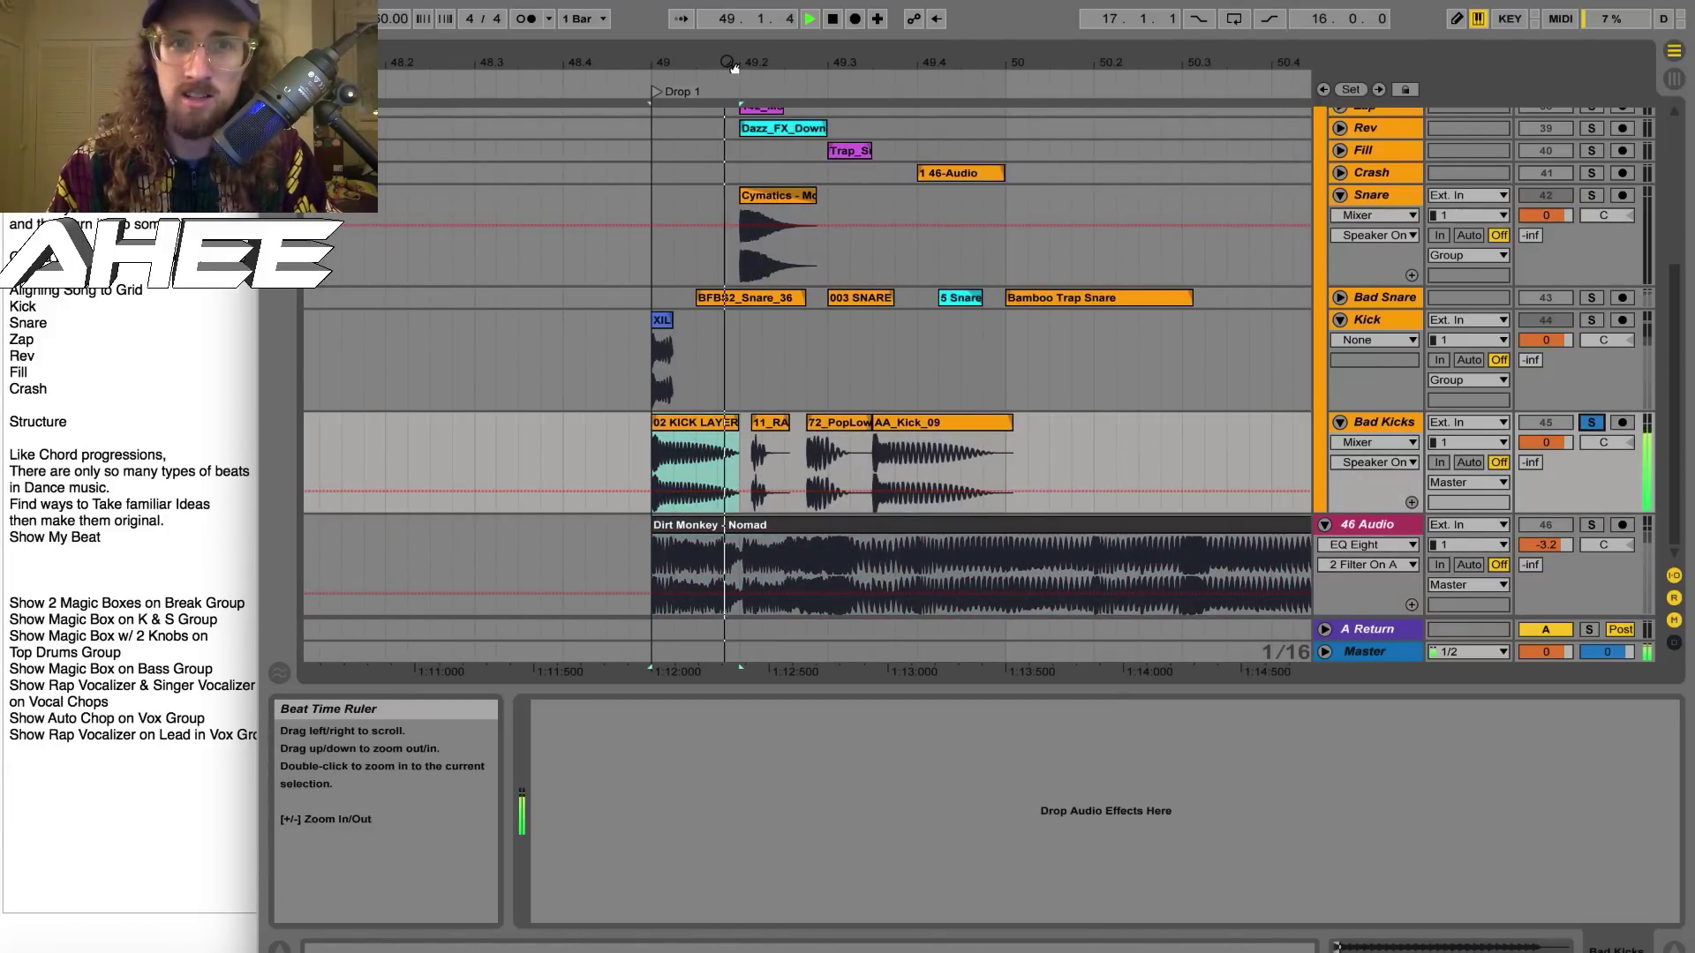
left_click_drag(733, 61, 732, 68)
key("space")
Move the 11_RA kick clip on the Bad Kicks track to 49.2.3 and audition it
left_click(792, 425)
left_click(1026, 425)
key("super+x")
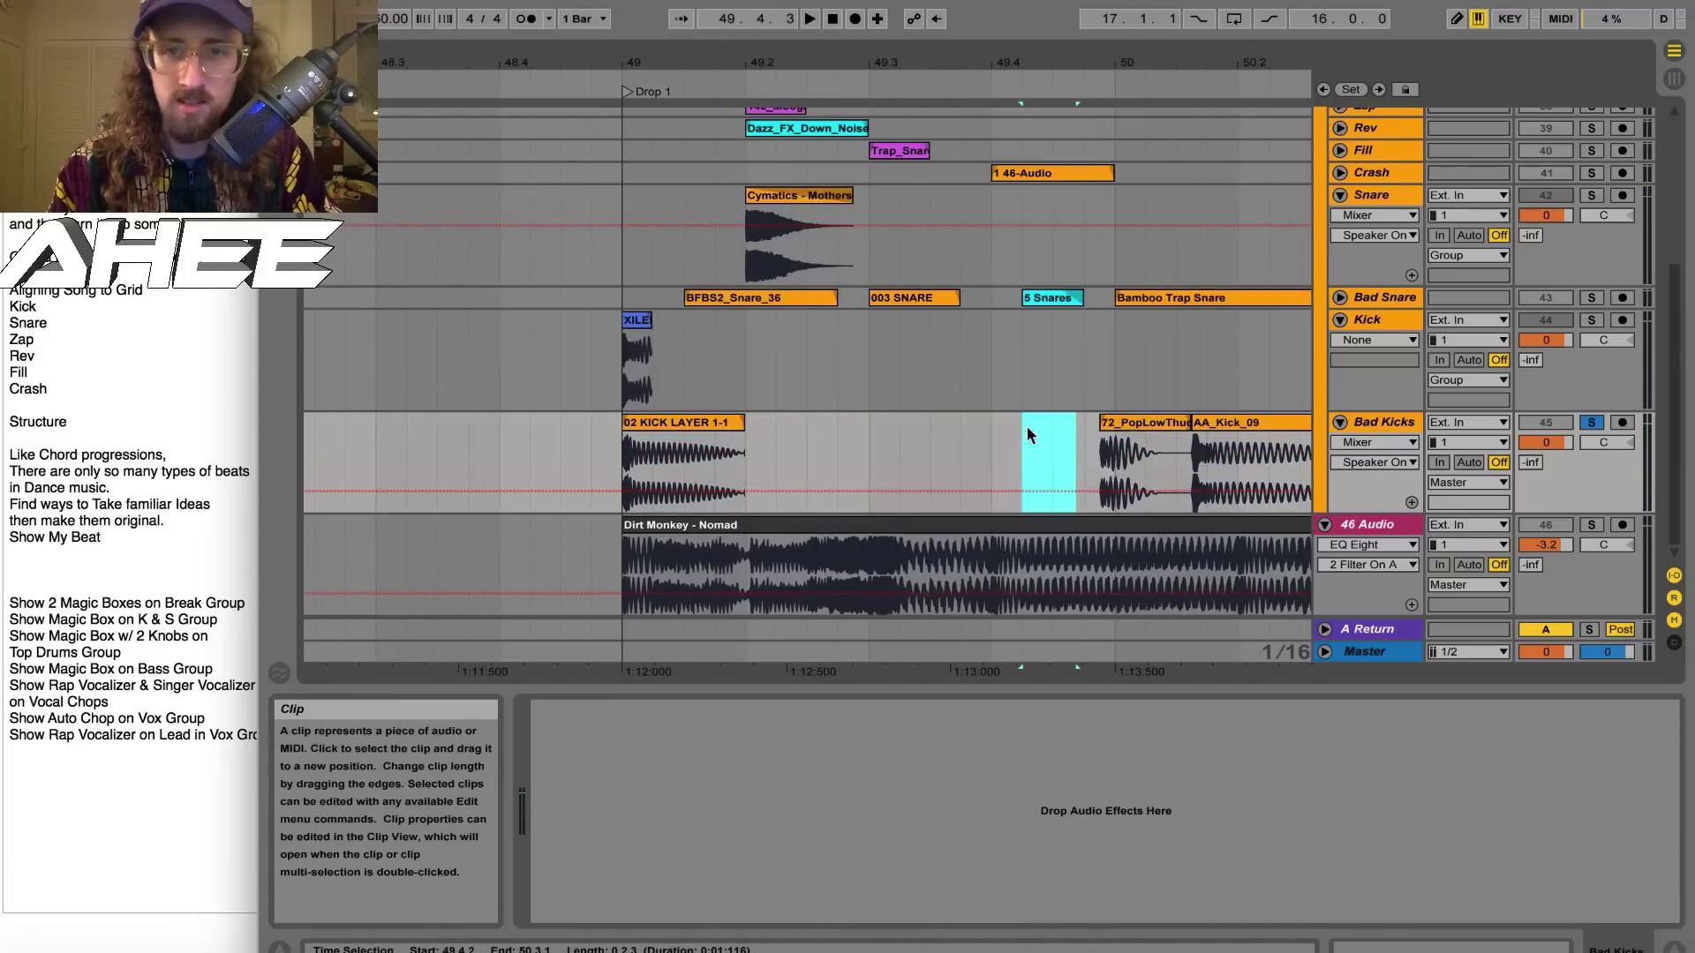
left_click(805, 446)
key("super+v")
key("space")
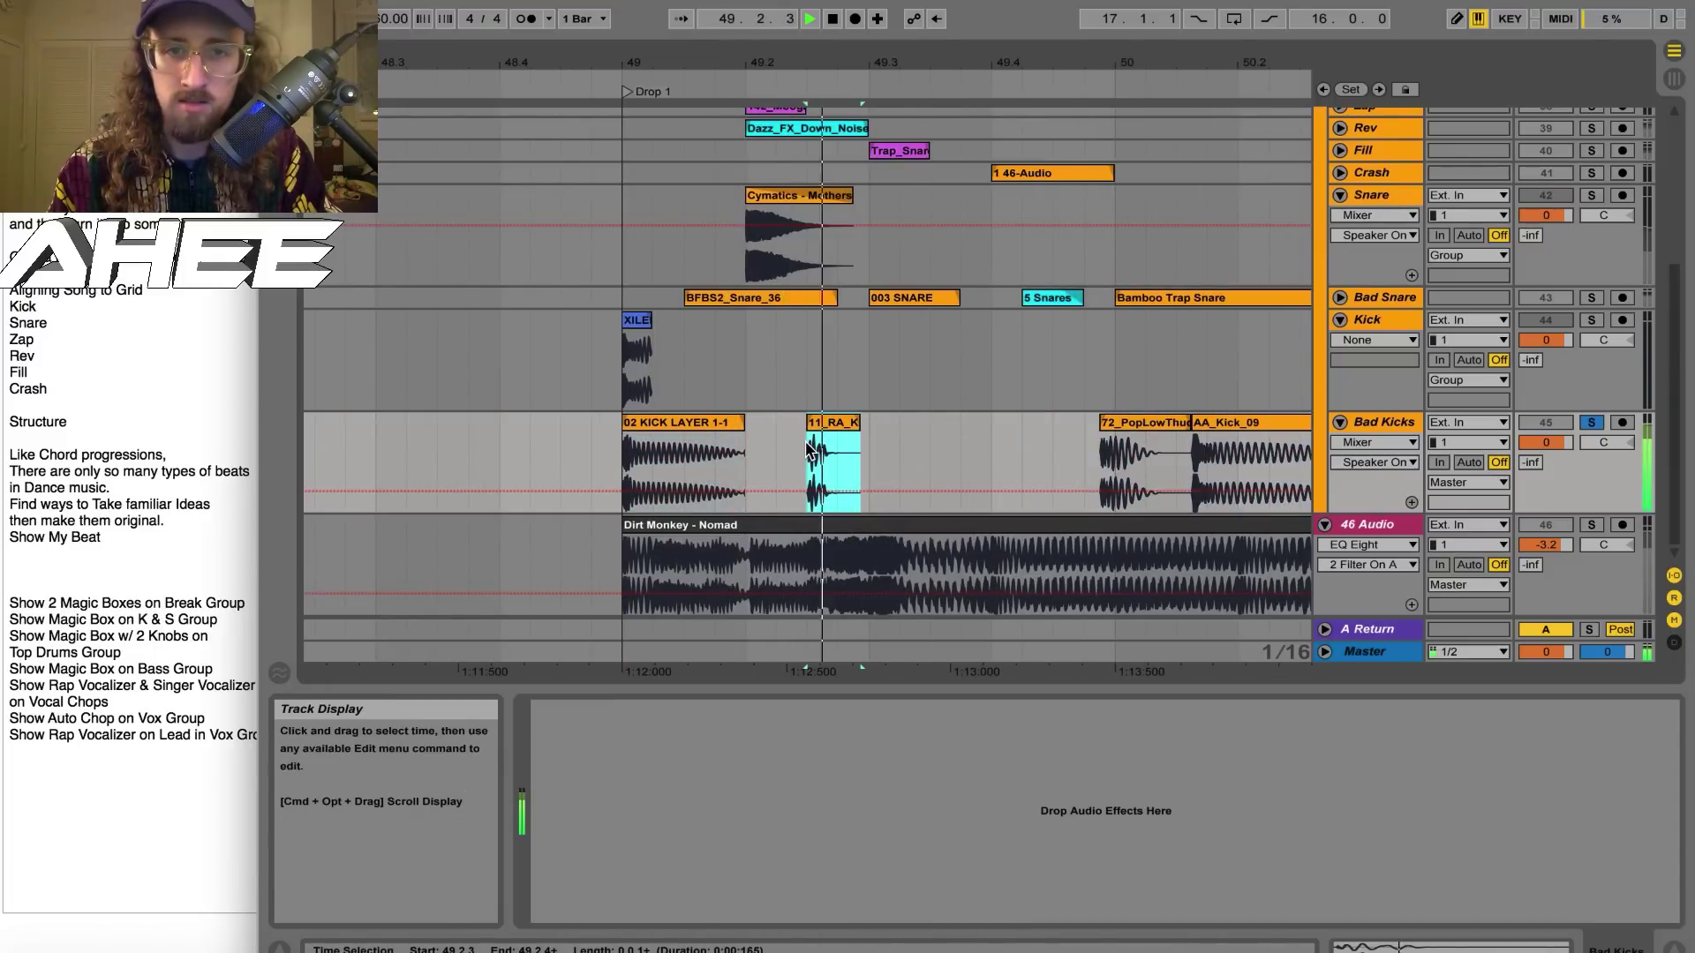
Move the 72_PopLowThud kick clip to 49.3.2 and the AA_Kick_09 clip to 49.4.2 on the Bad Kicks track, auditioning each
left_click_drag(1112, 445, 912, 446)
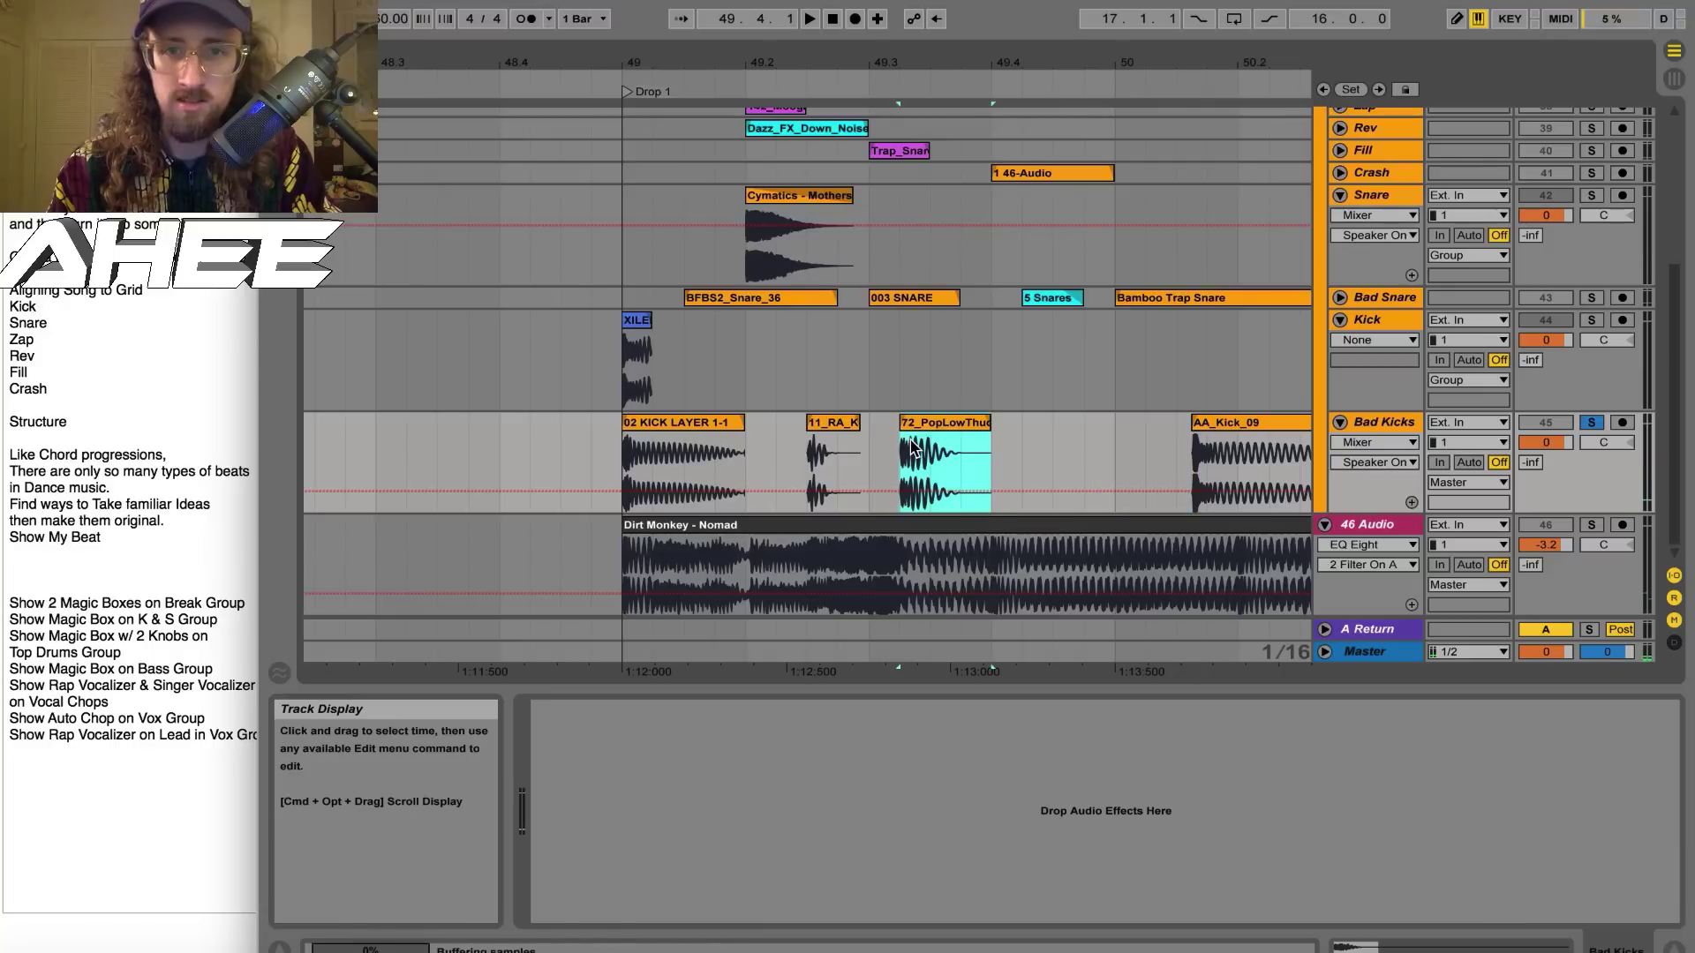
key("space")
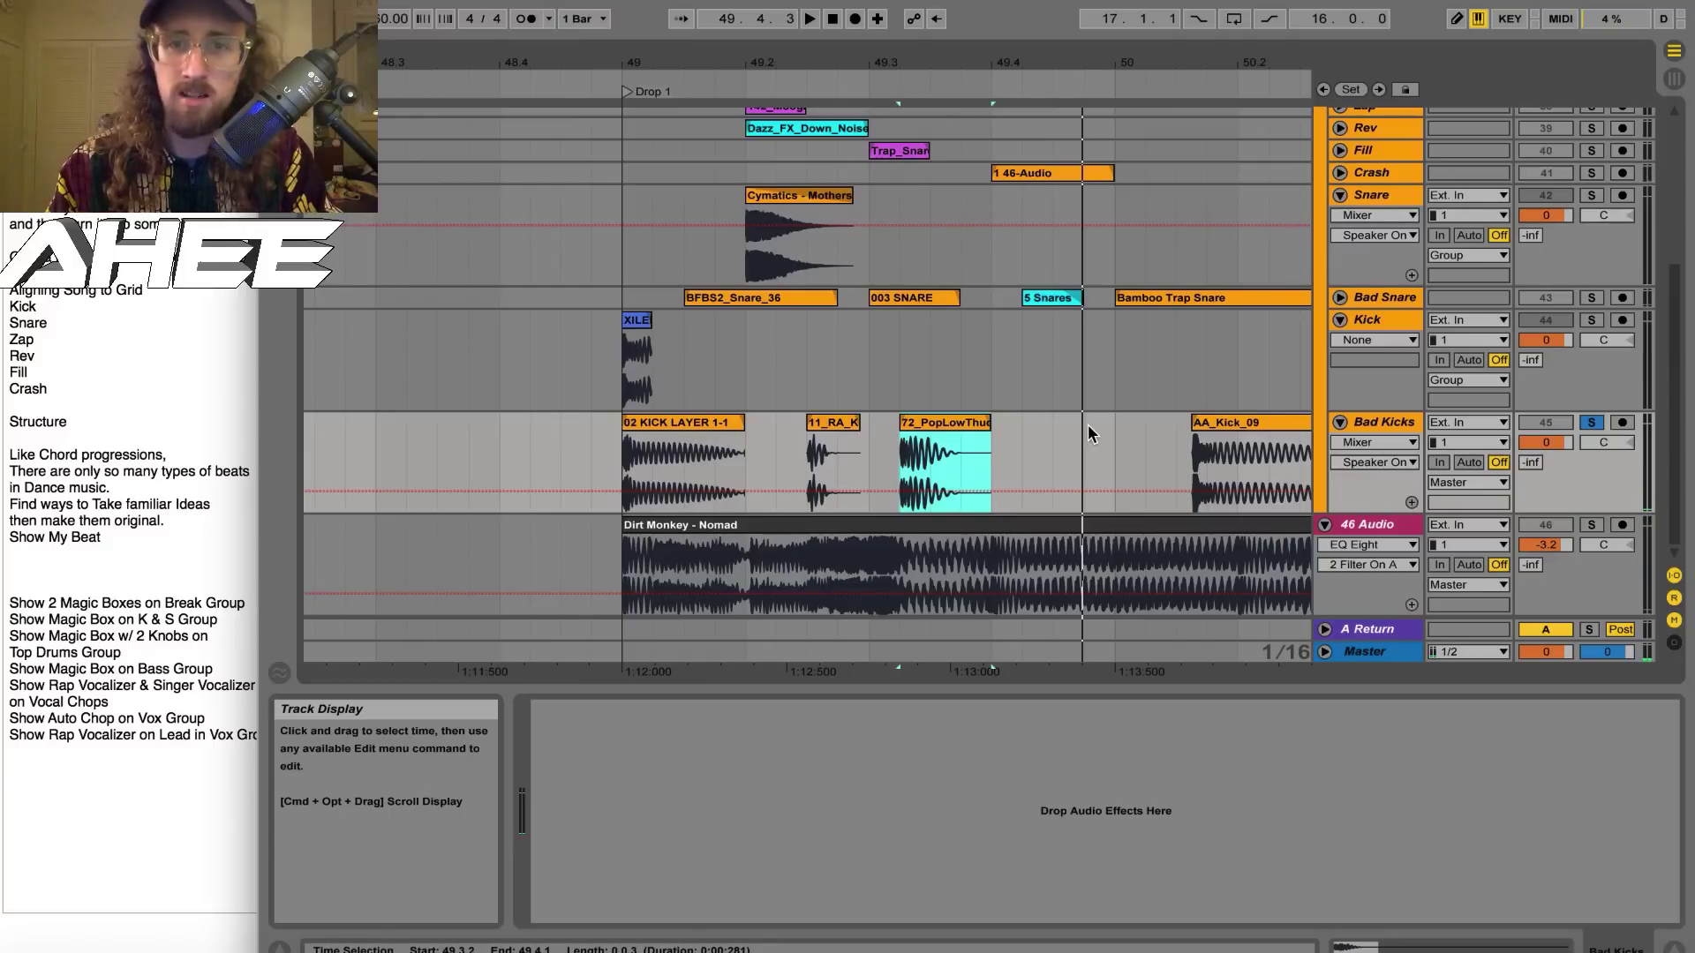
left_click_drag(1201, 448, 1031, 448)
key("space")
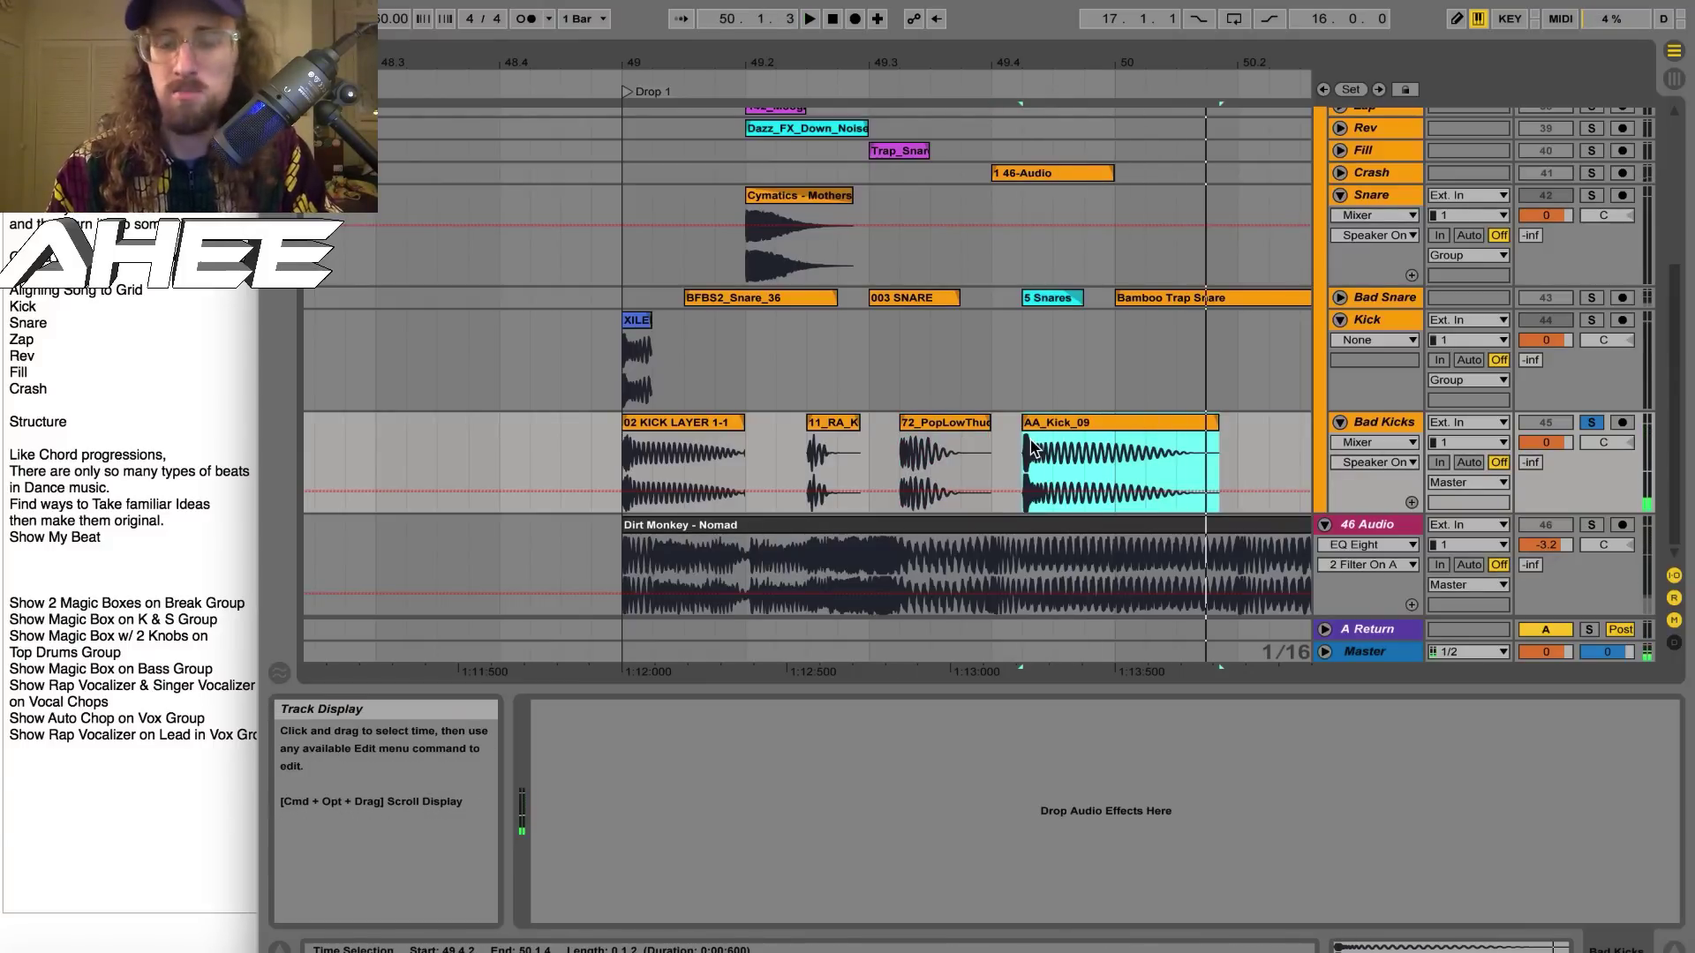
Deactivate all four kick clips on the Bad Kicks track
left_click(697, 425)
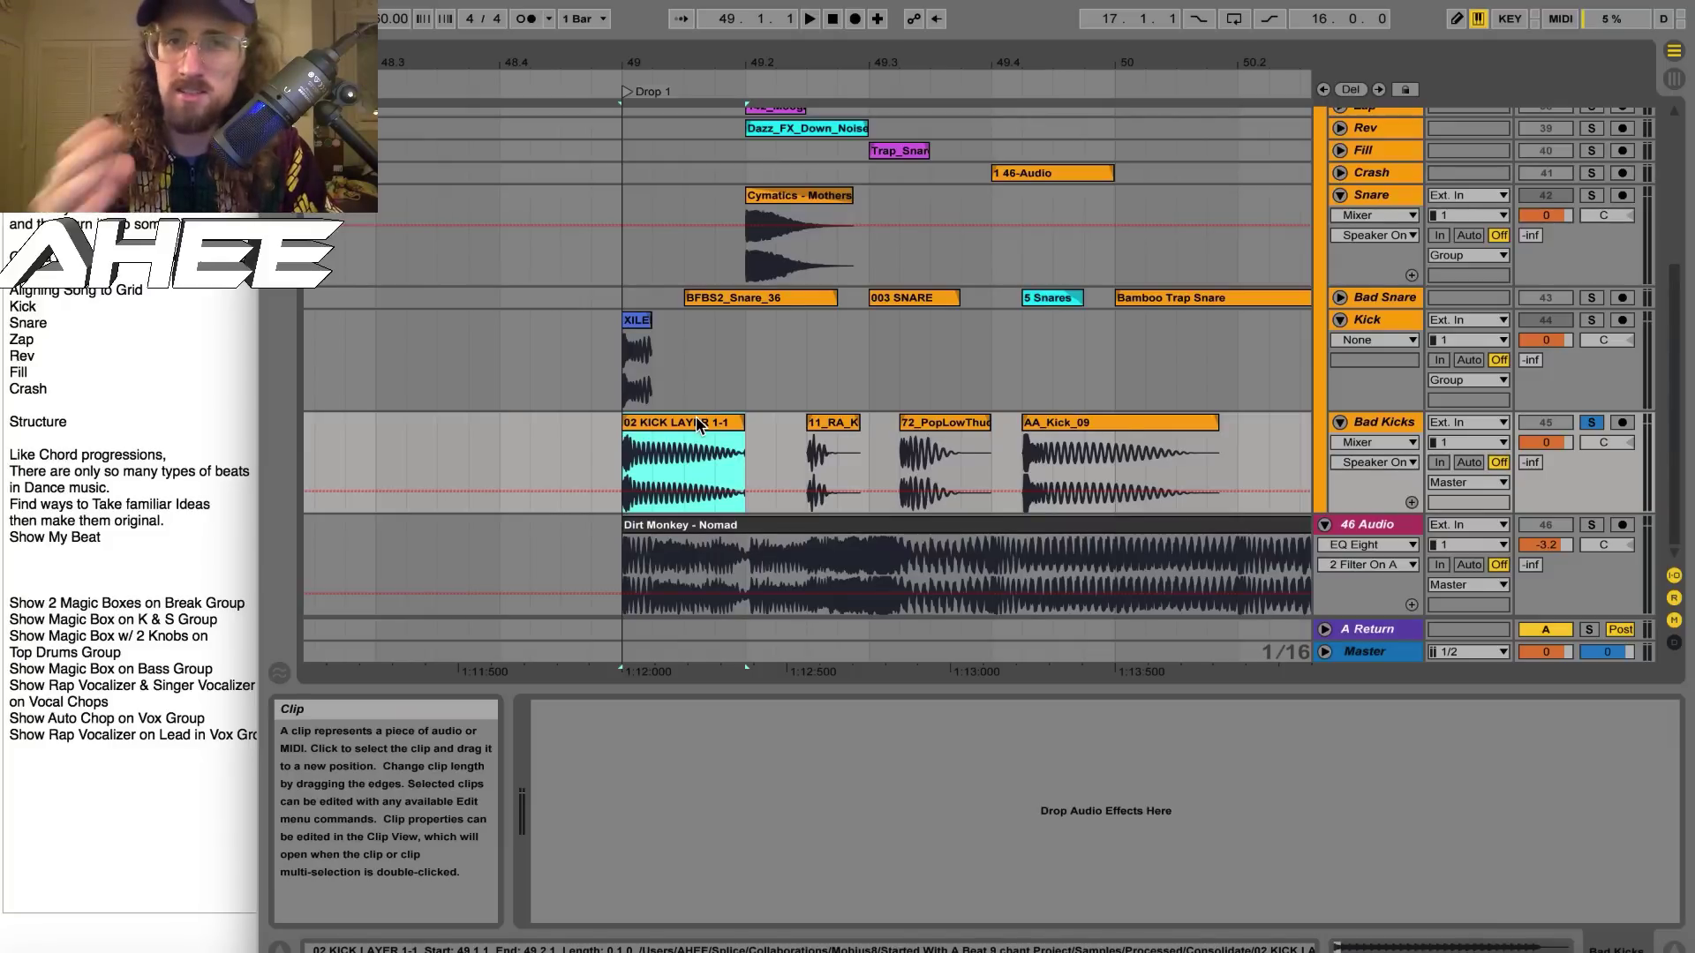
left_click(1056, 425, "shift")
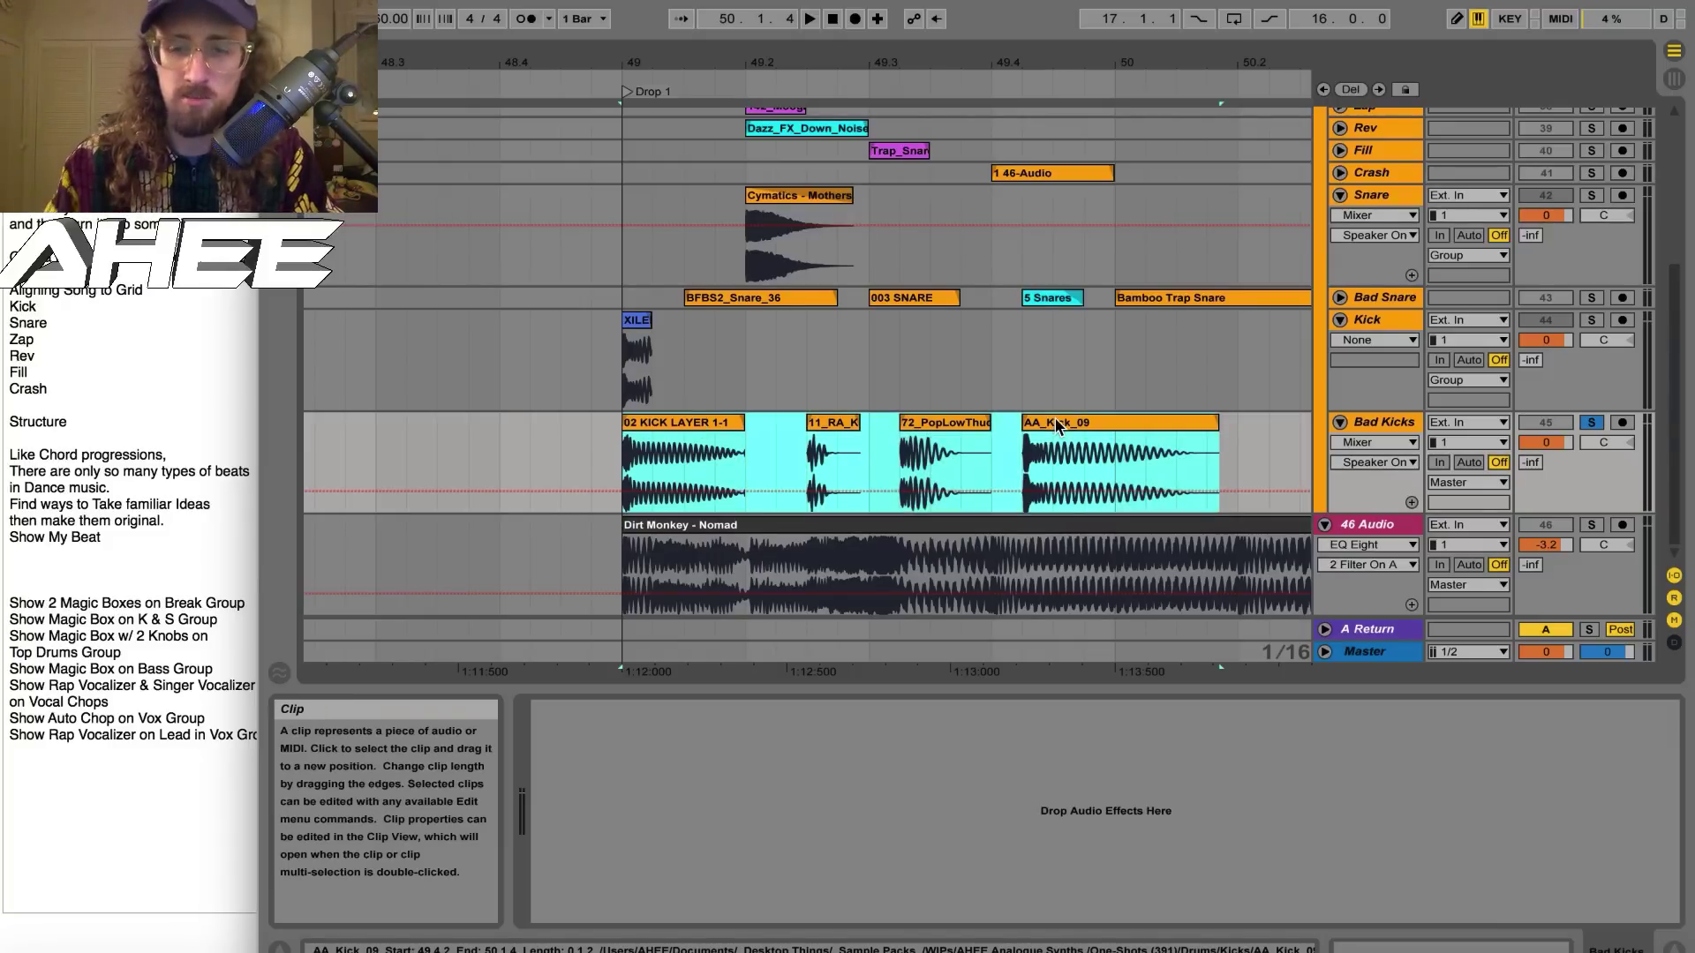
key("0")
Examine the kick waveforms in the Dirt Monkey - Nomad clip, selecting the first kick at bar 49 and the one from 49.4.1 to 49.4.2
left_click(652, 560)
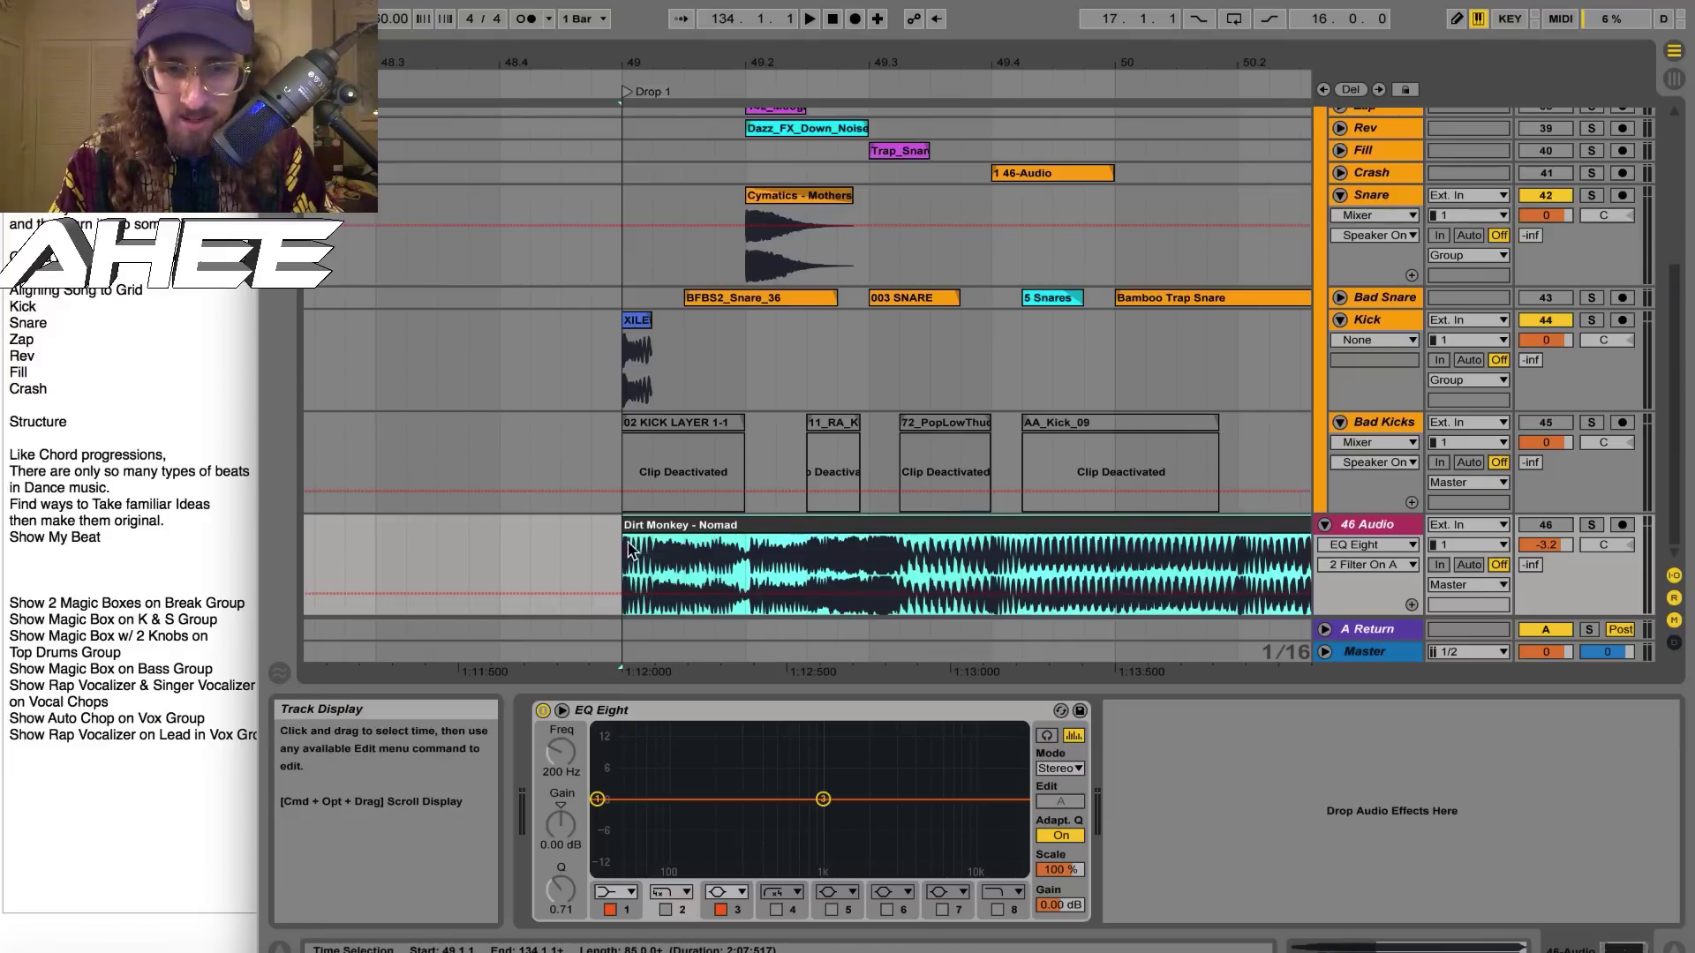
left_click_drag(625, 60, 623, 82)
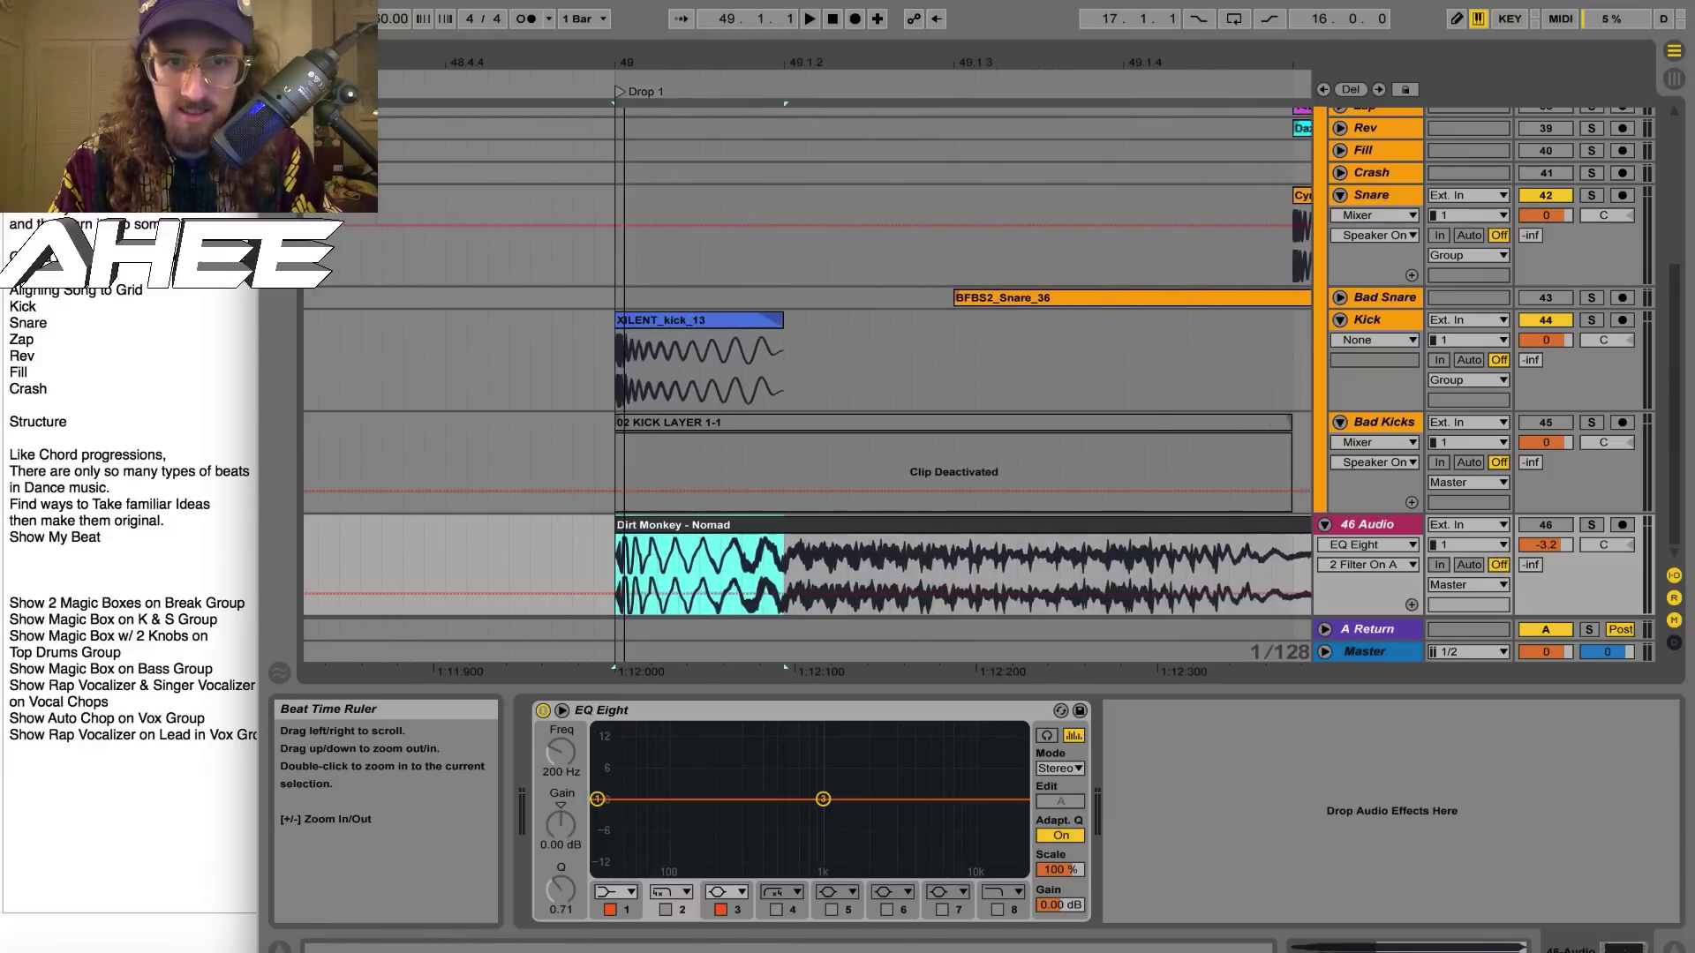
left_click_drag(616, 562, 744, 562)
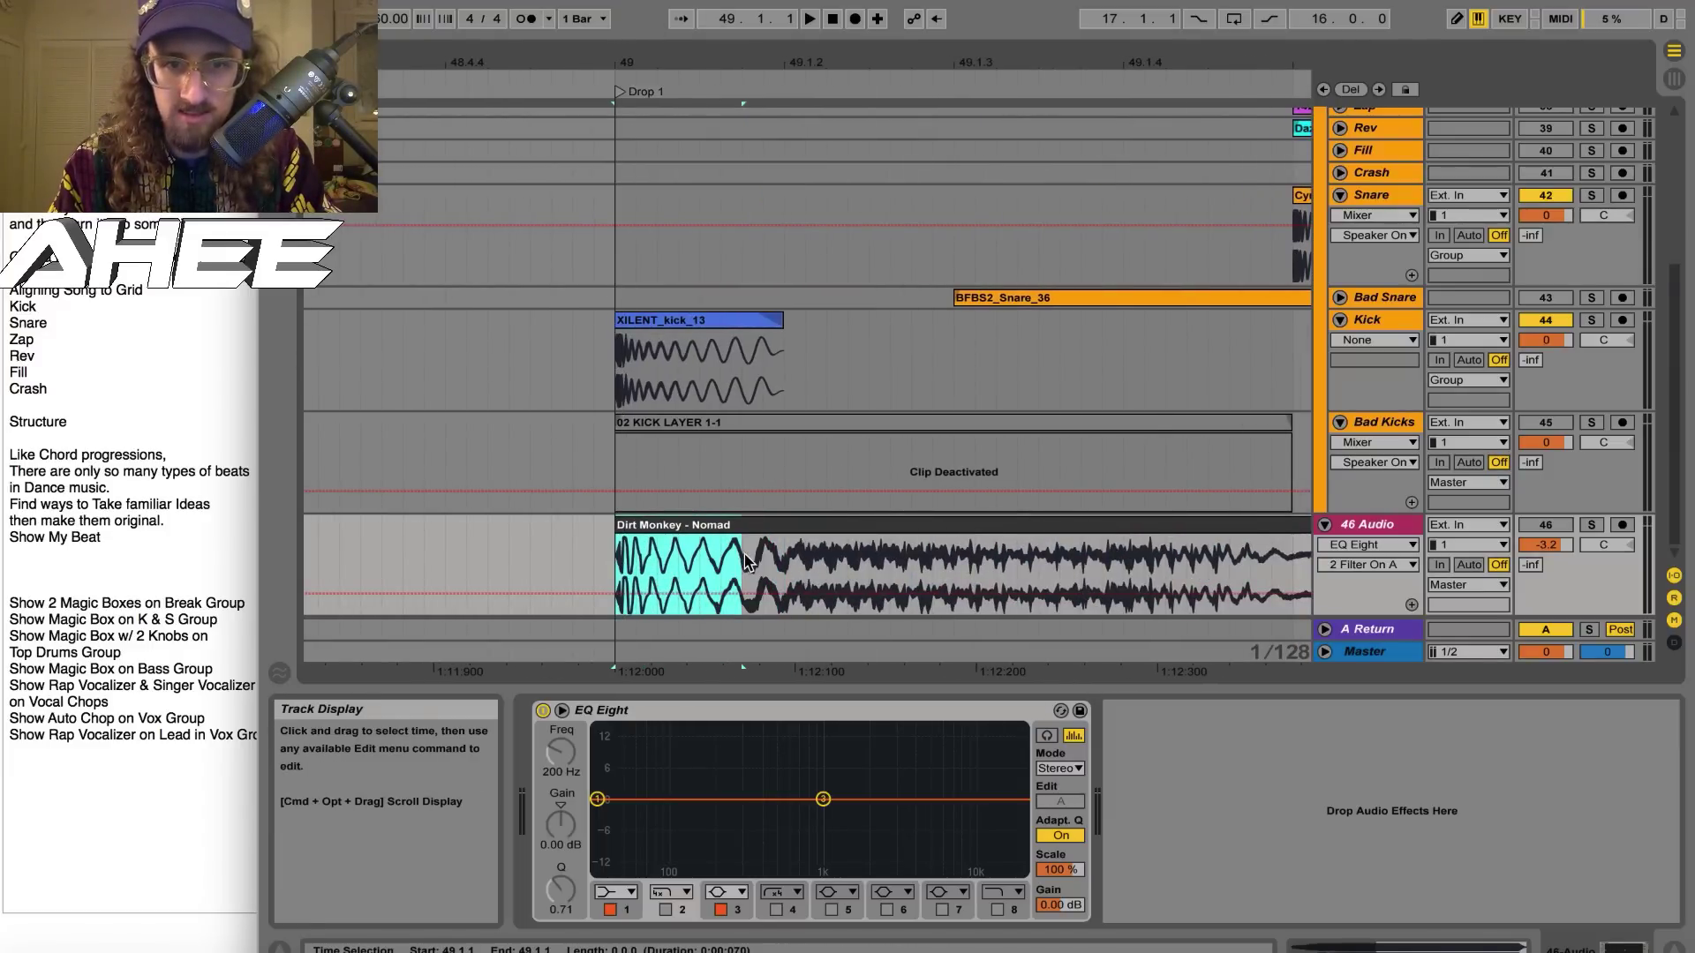
left_click_drag(805, 66, 693, 22)
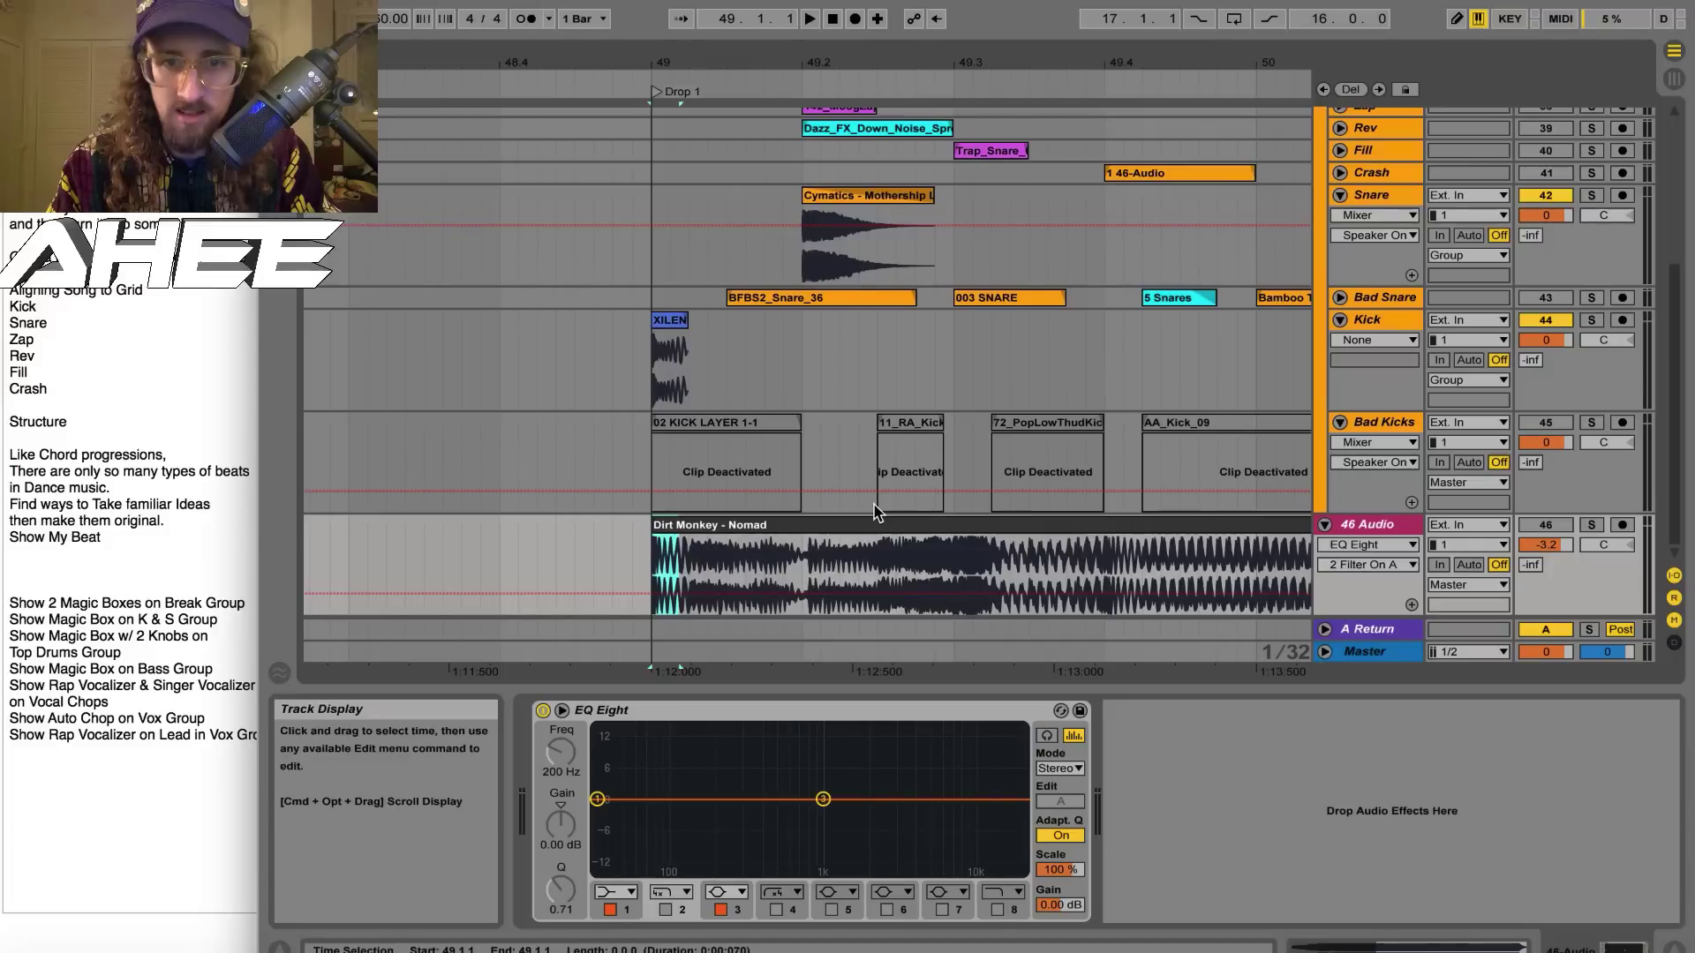
left_click_drag(1105, 558, 1145, 561)
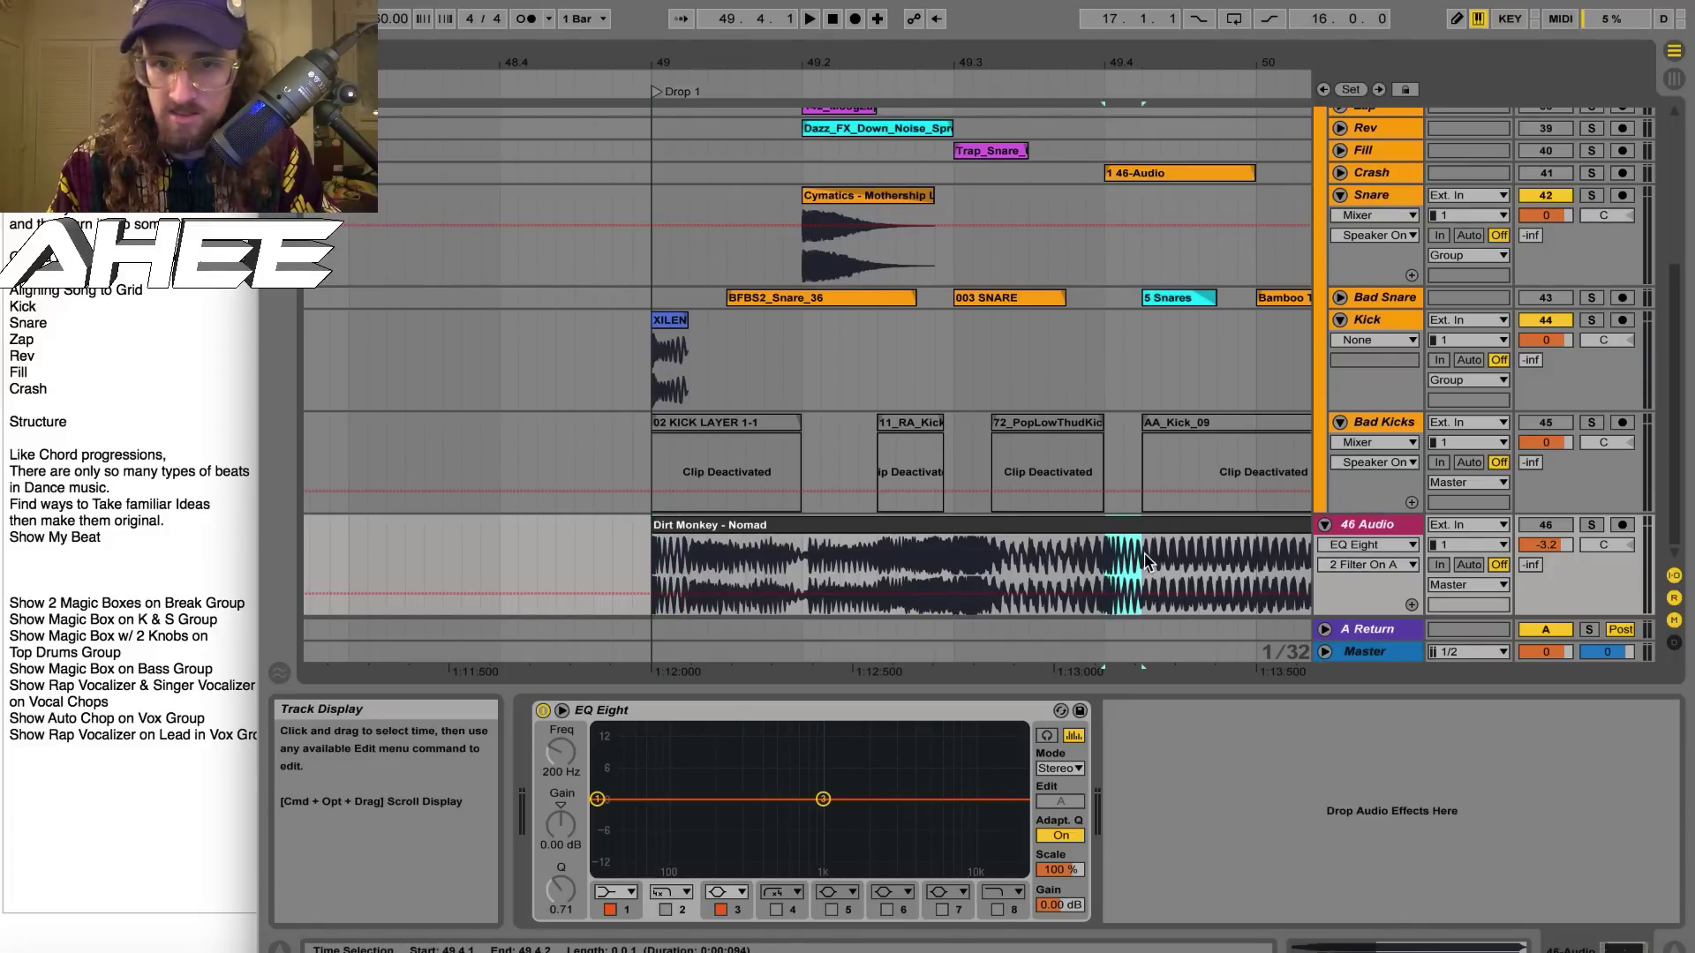
Copy the XILENT_kick_13 clip from bar 49 to 49.4.1 on the Kick track
left_click(668, 320)
key("super+c")
left_click(1107, 385)
key("super+v")
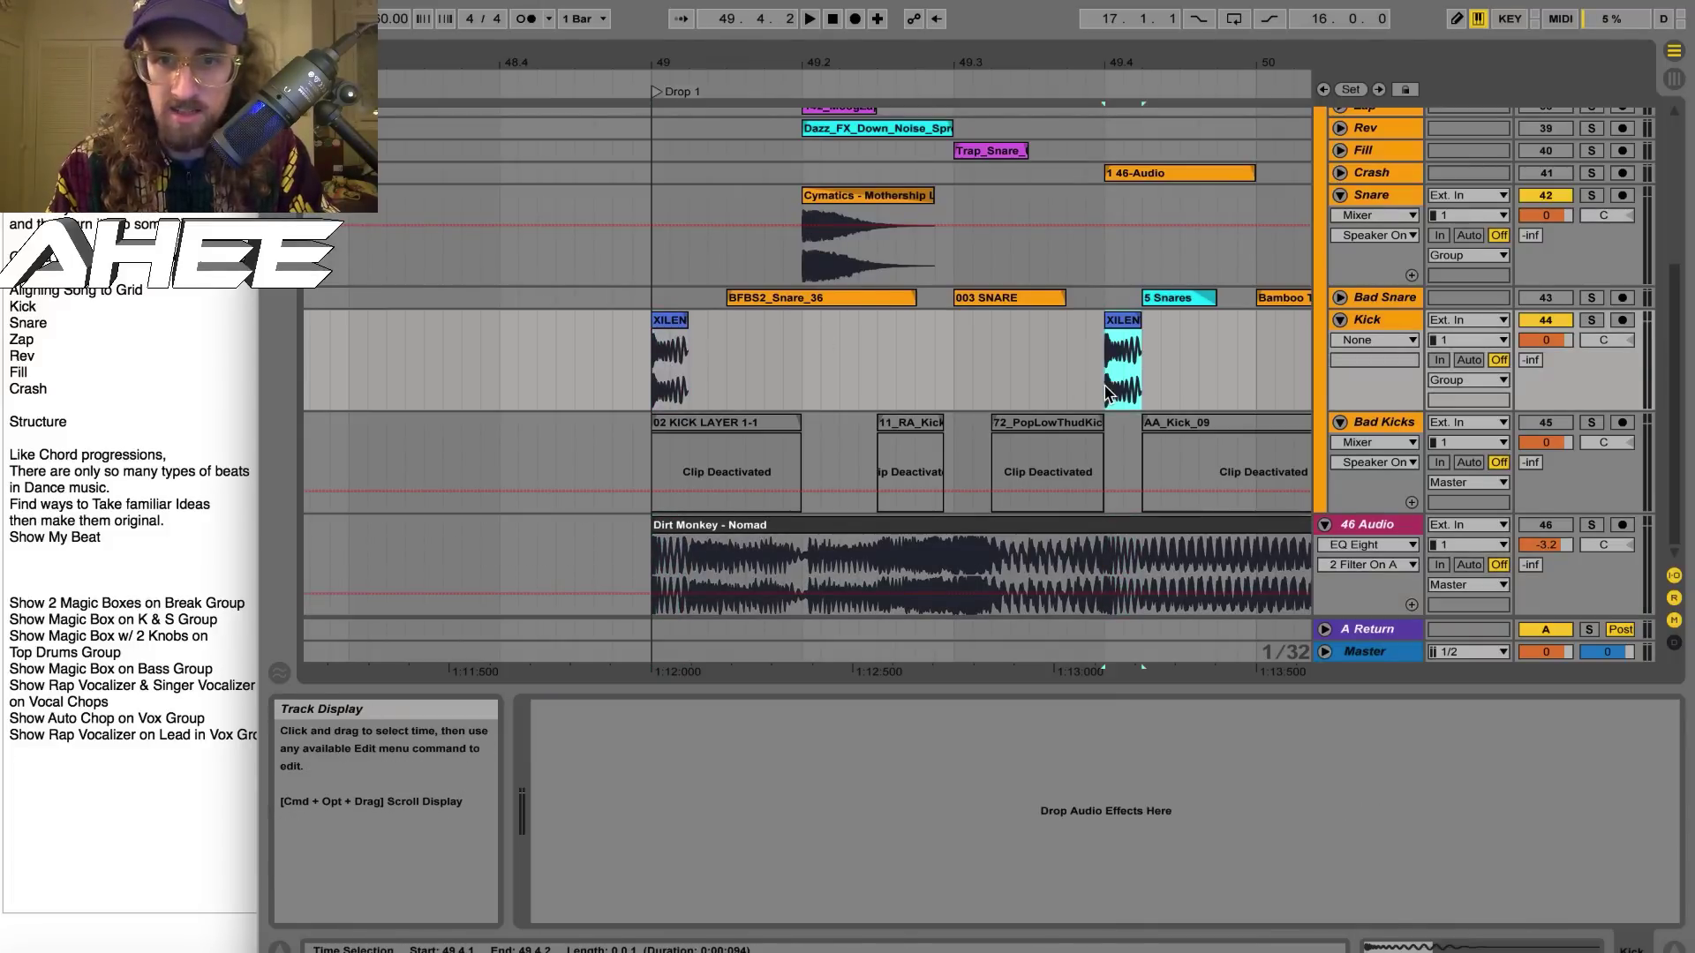
Re-enable the band 2 low-pass filter in EQ Eight on the 46 Audio track, solo the track and play it from bar 49
left_click(734, 523)
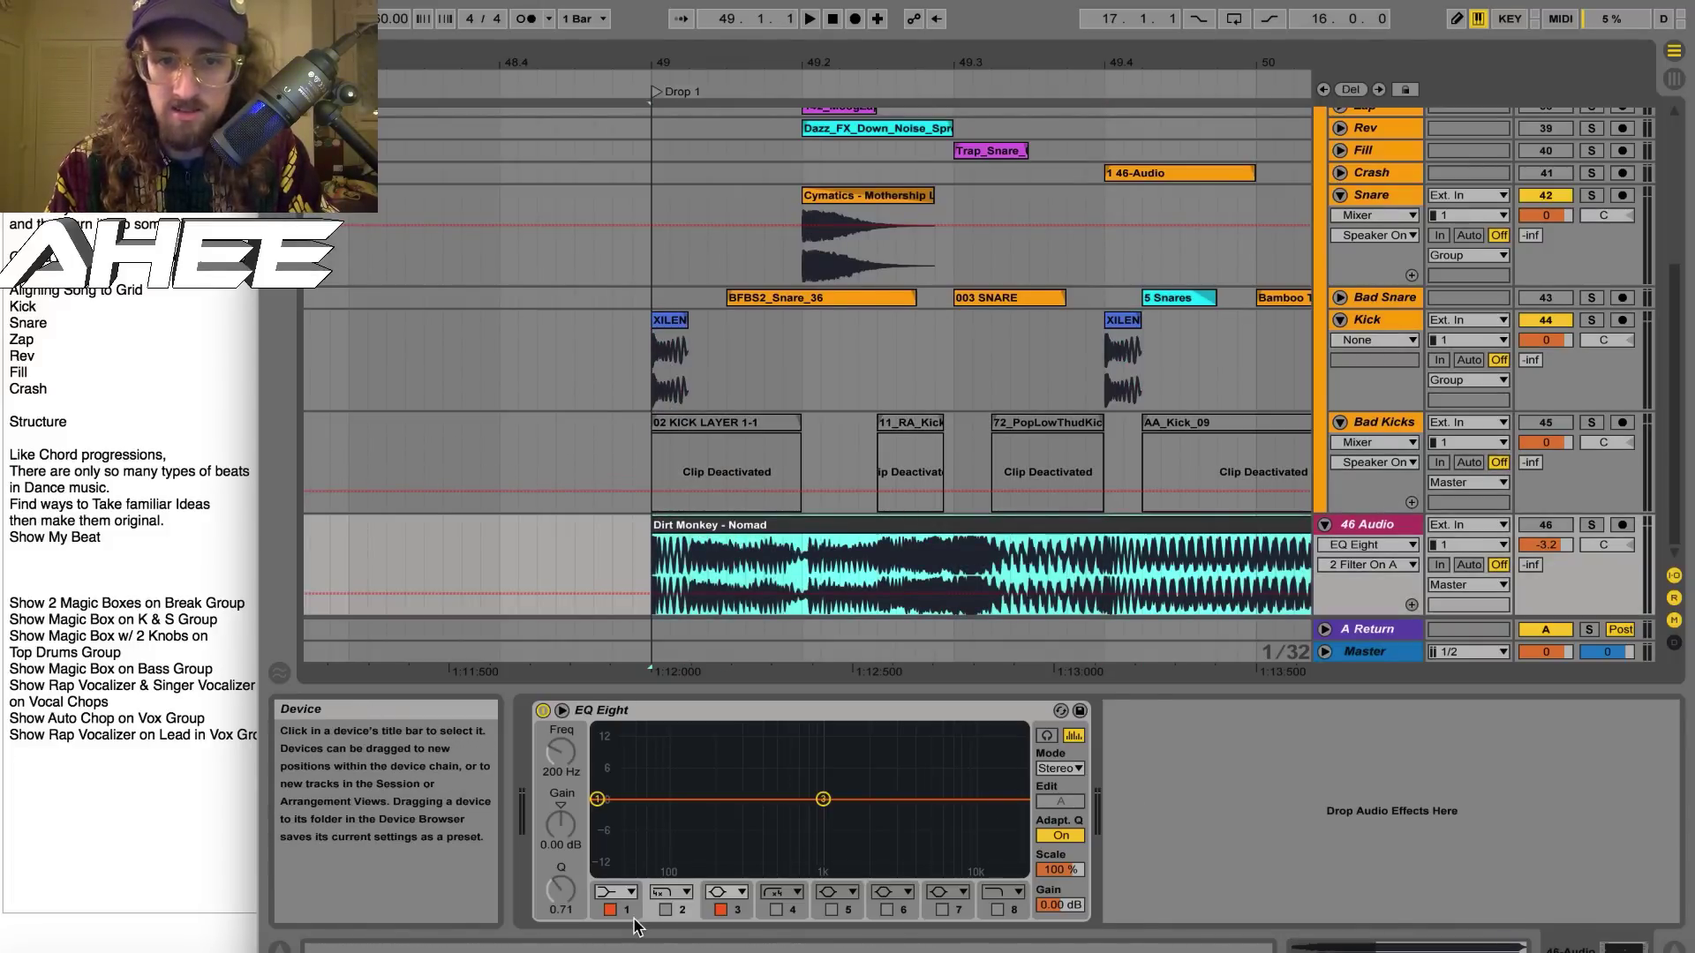
left_click(664, 908)
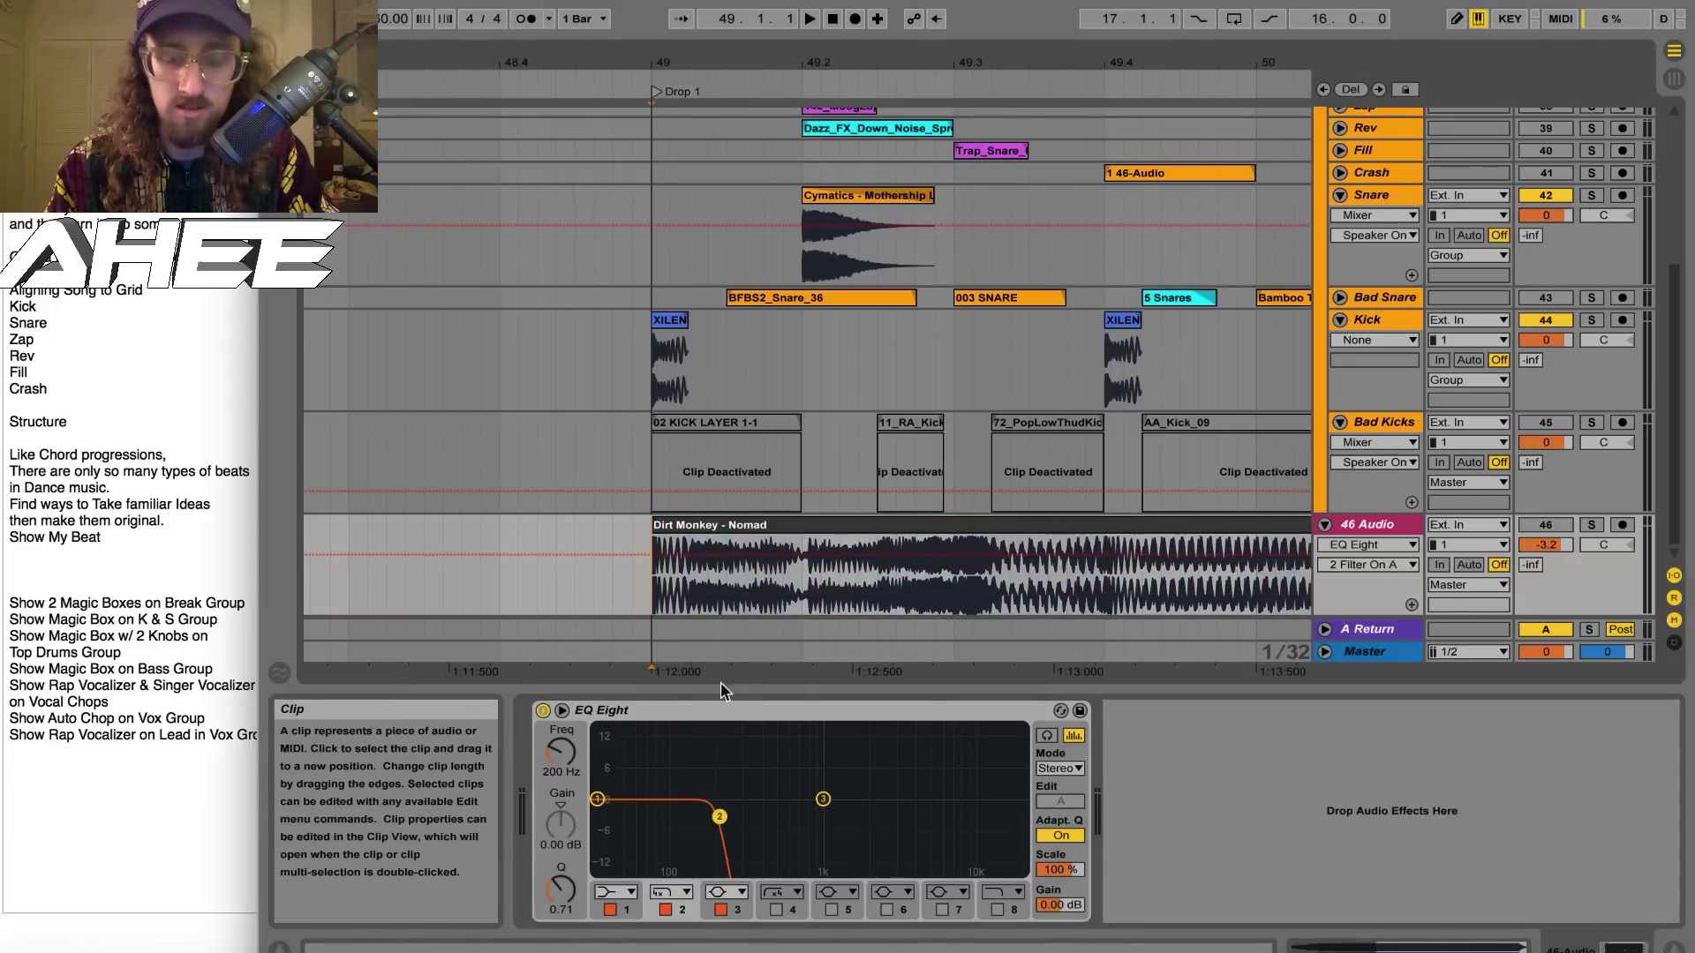
double_click(910, 525)
key("space")
left_click_drag(843, 65, 649, 25)
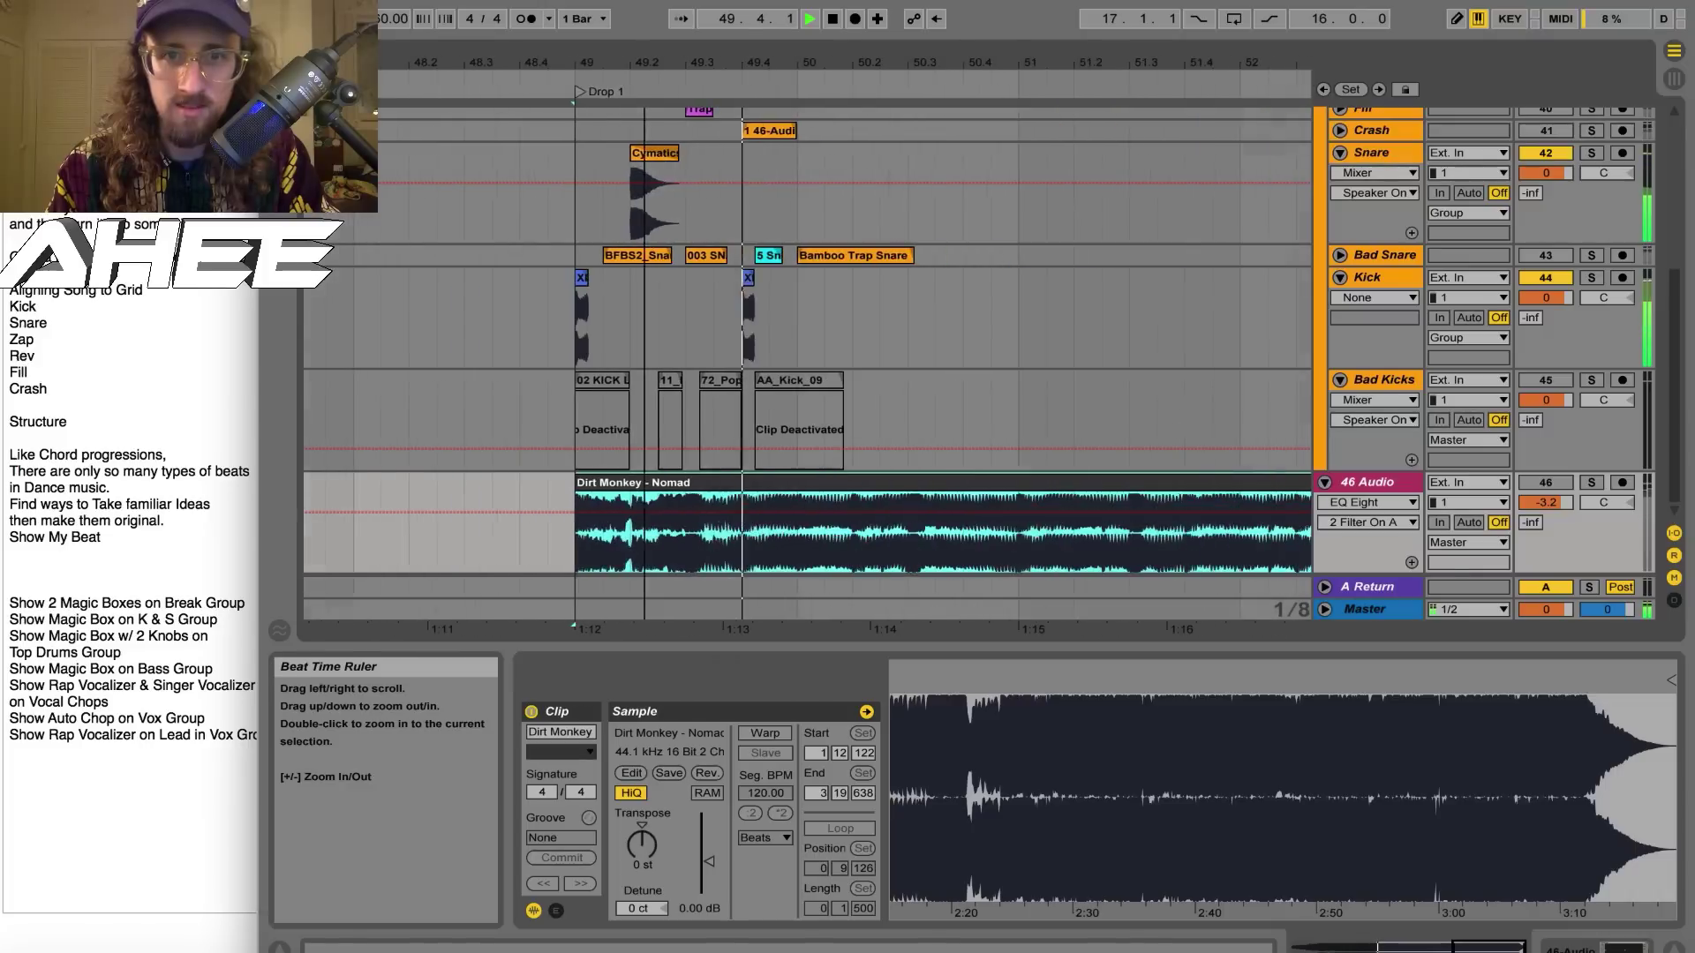
left_click(1591, 482)
key("space")
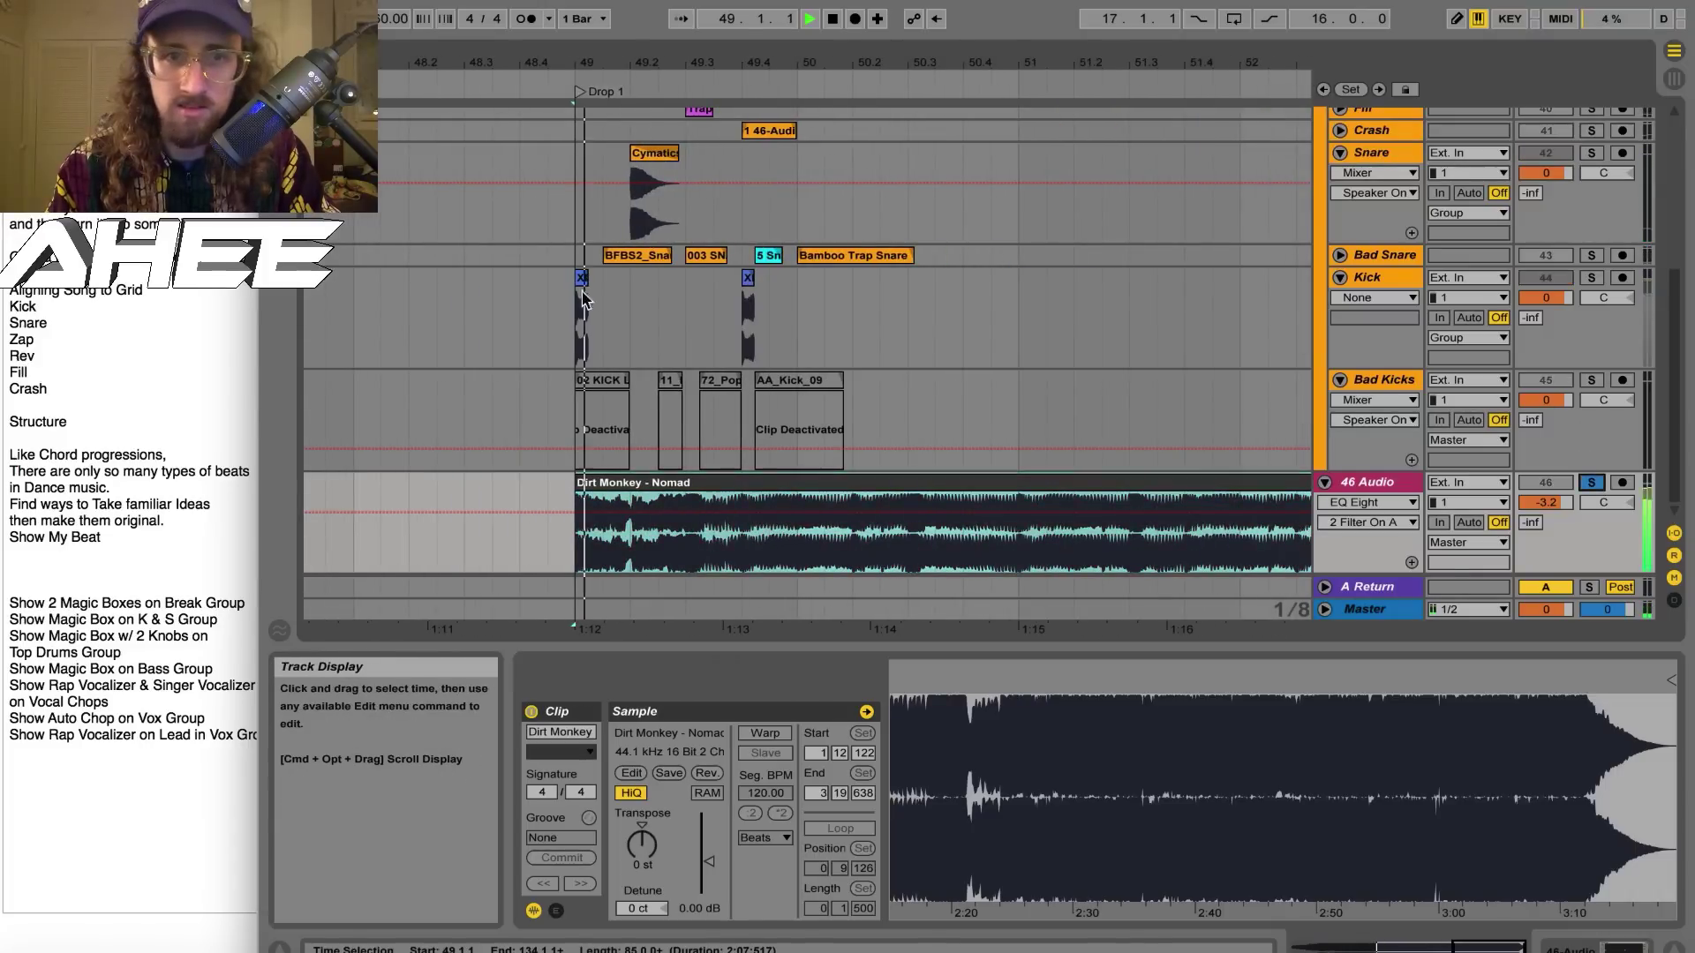
Paste copies of the XILENT_kick_13 clip at 50.2.1 and 51.1.1 on the Kick track while following the song's kicks
left_click(581, 278)
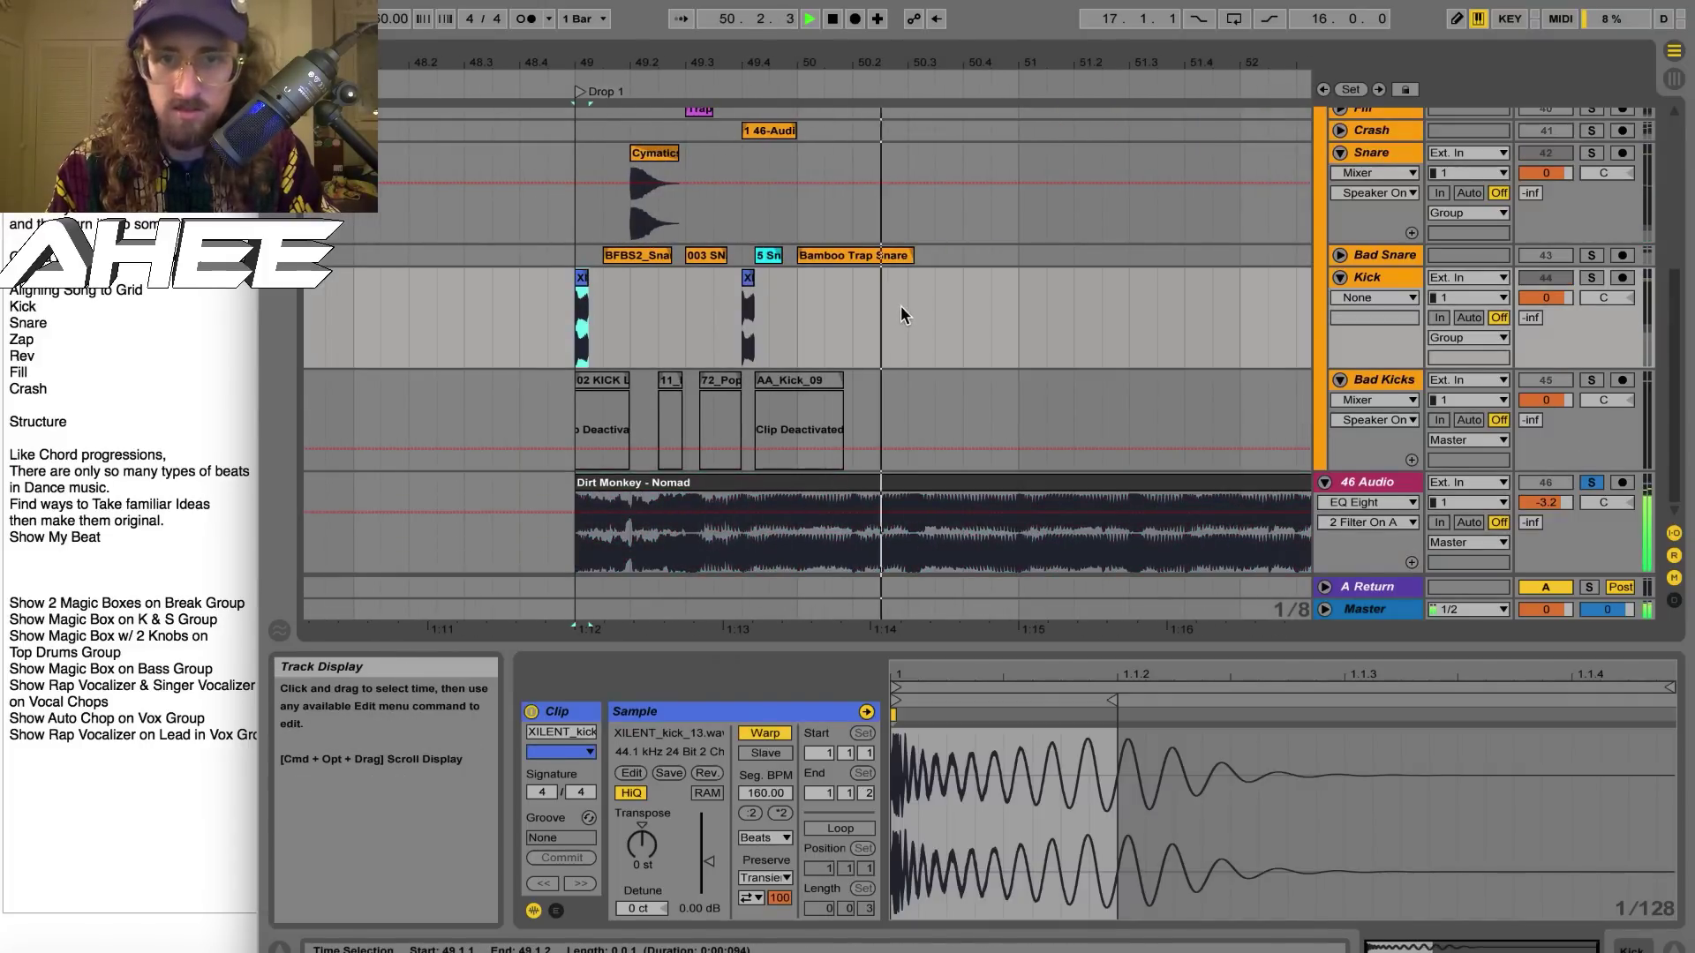
left_click(852, 325)
key("super+v")
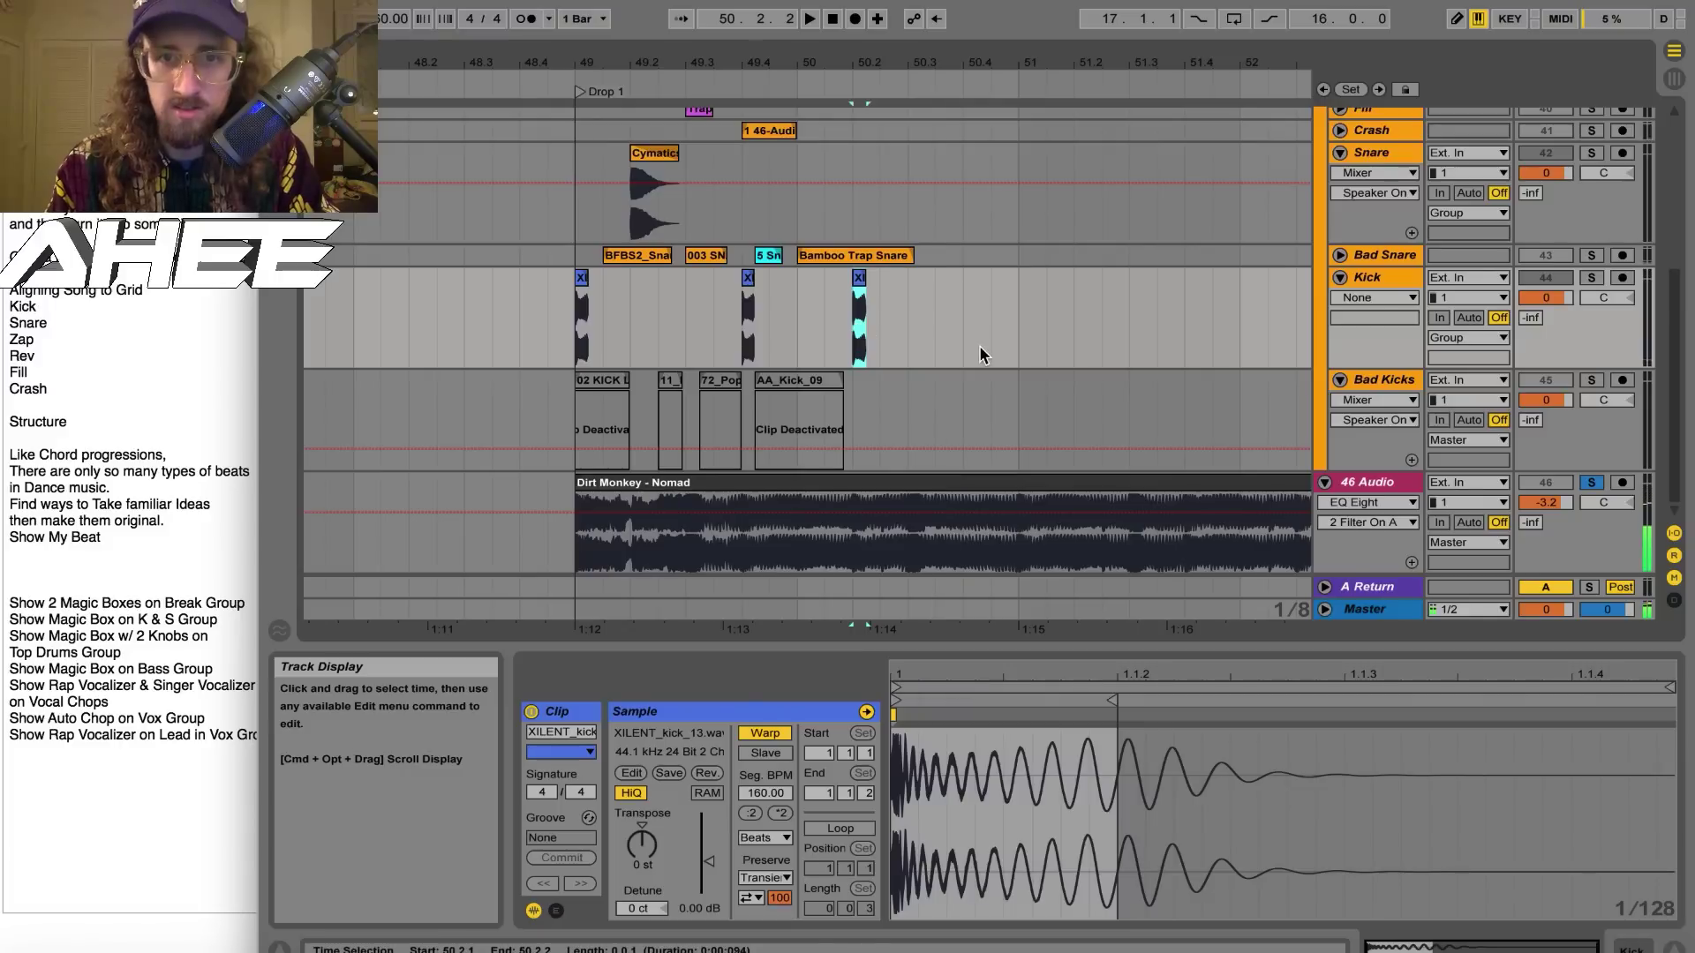
left_click(1028, 336)
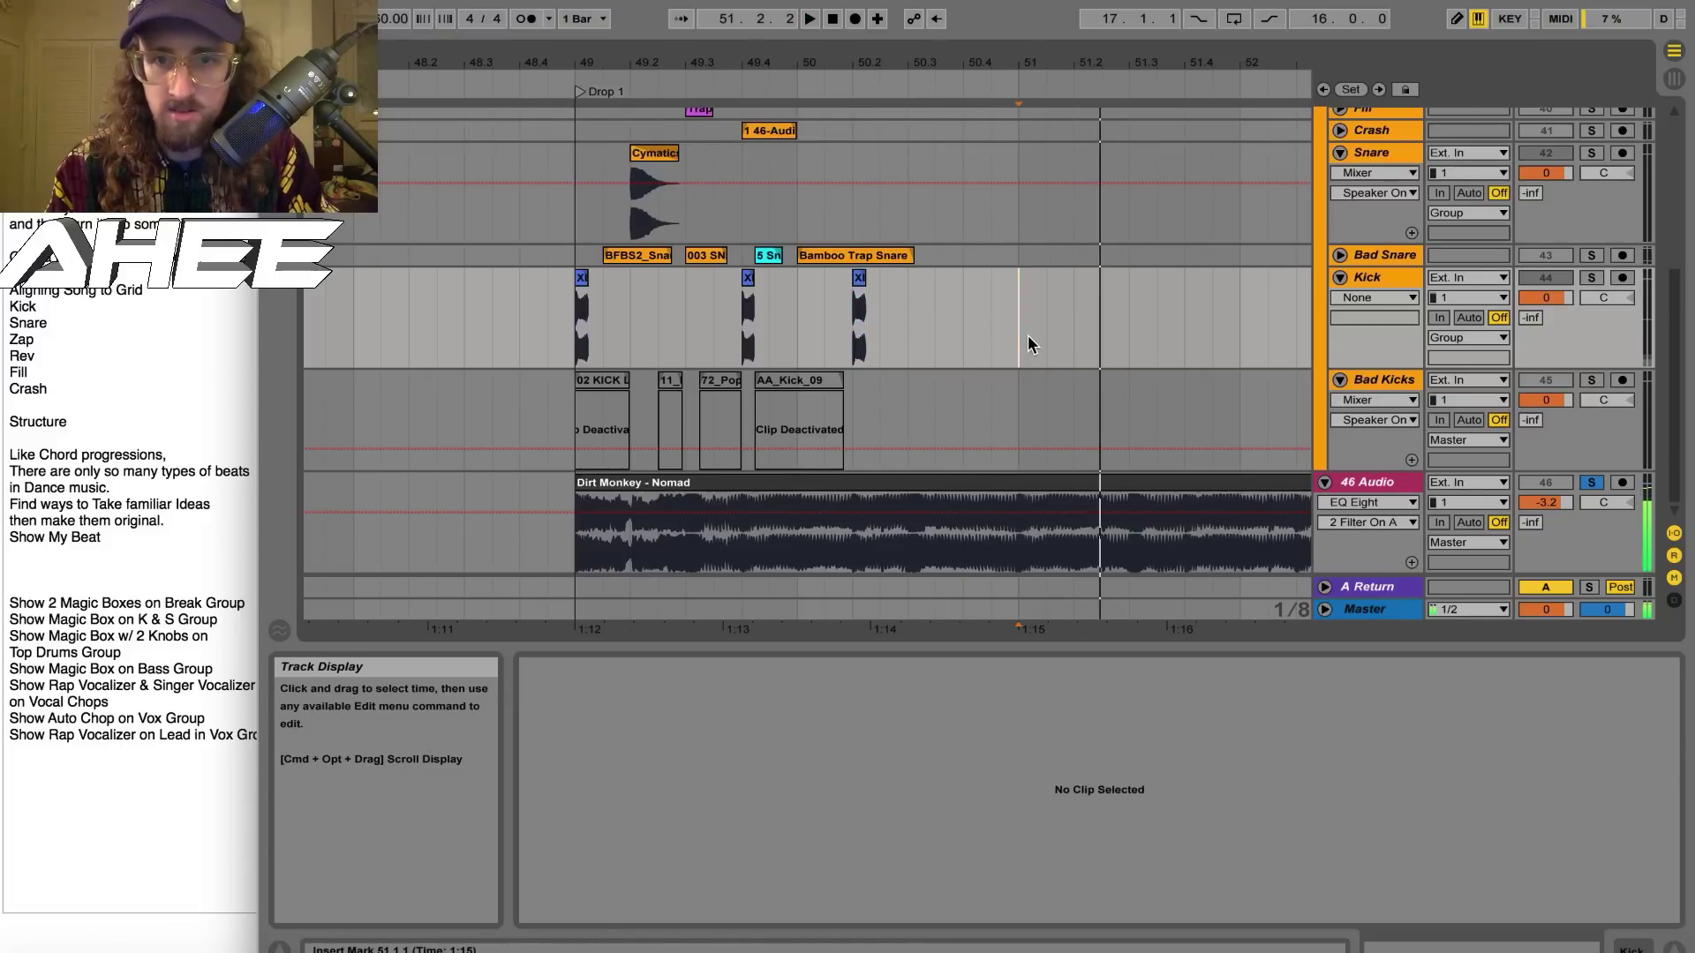
key("super+v")
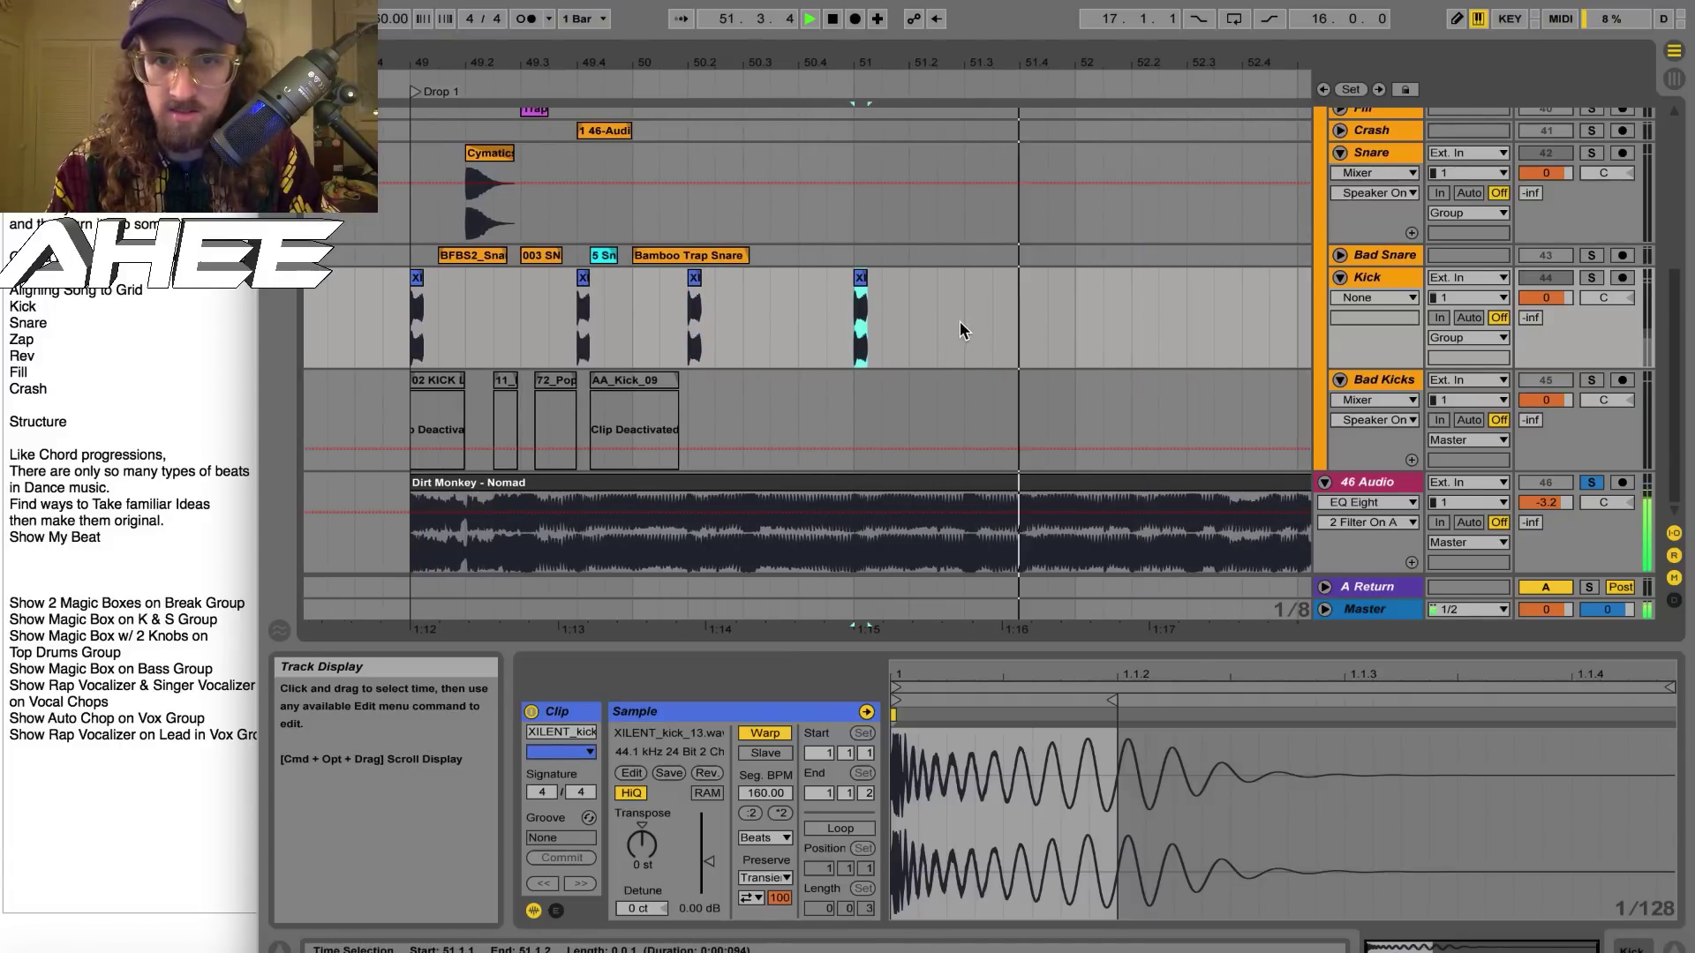
Add XILENT_kick_13 copies at 51.4.1 and 52.2.1 on the Kick track
left_click(1021, 321)
key("super+v")
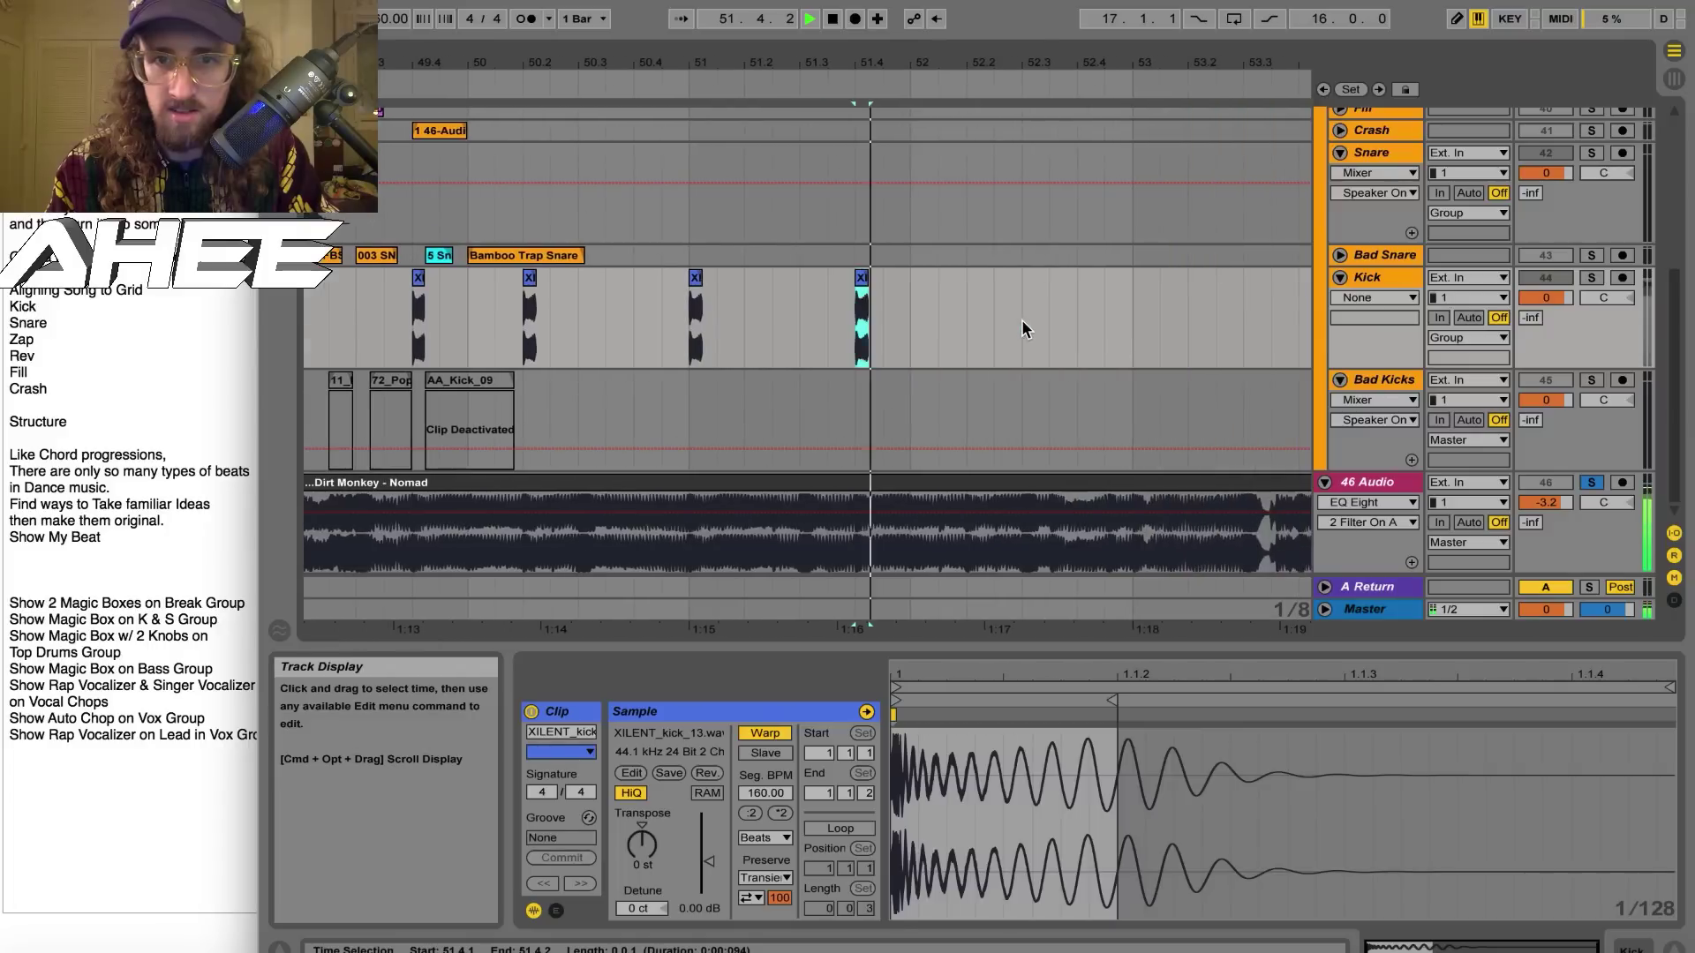
left_click(964, 338)
key("super+v")
Listen on from the last kick and paste XILENT_kick_13 copies at 52.3.3 and 52.4.3 on the Kick track
left_click(1049, 335)
key("space")
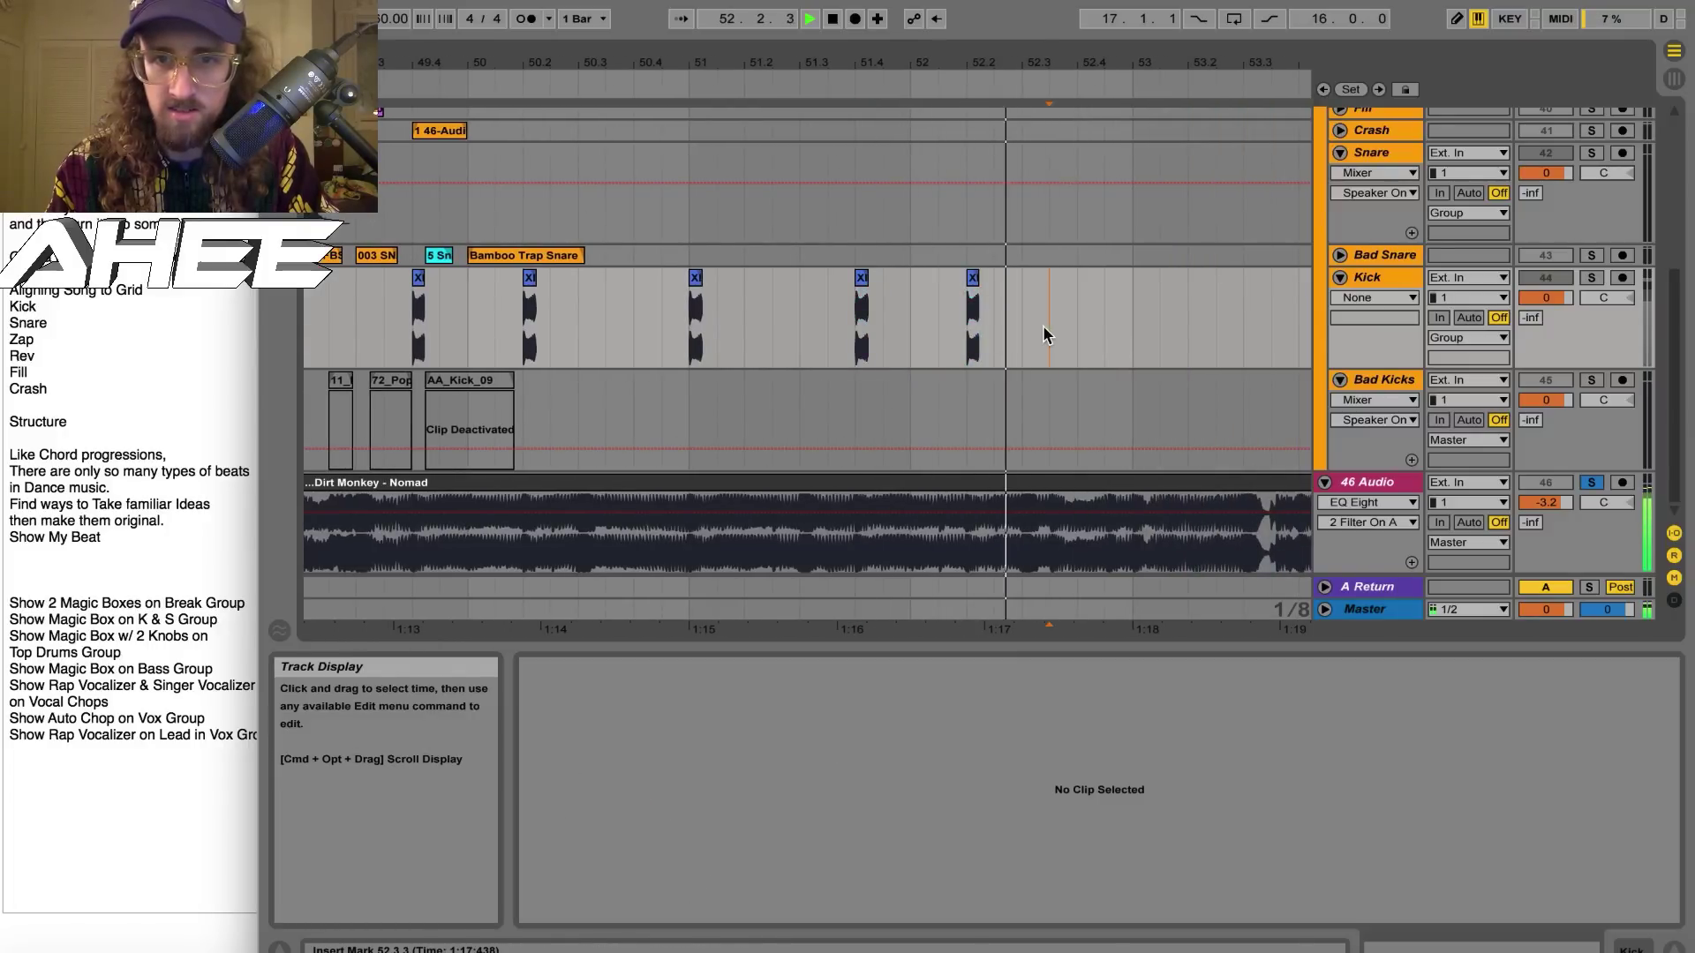
key("super+v")
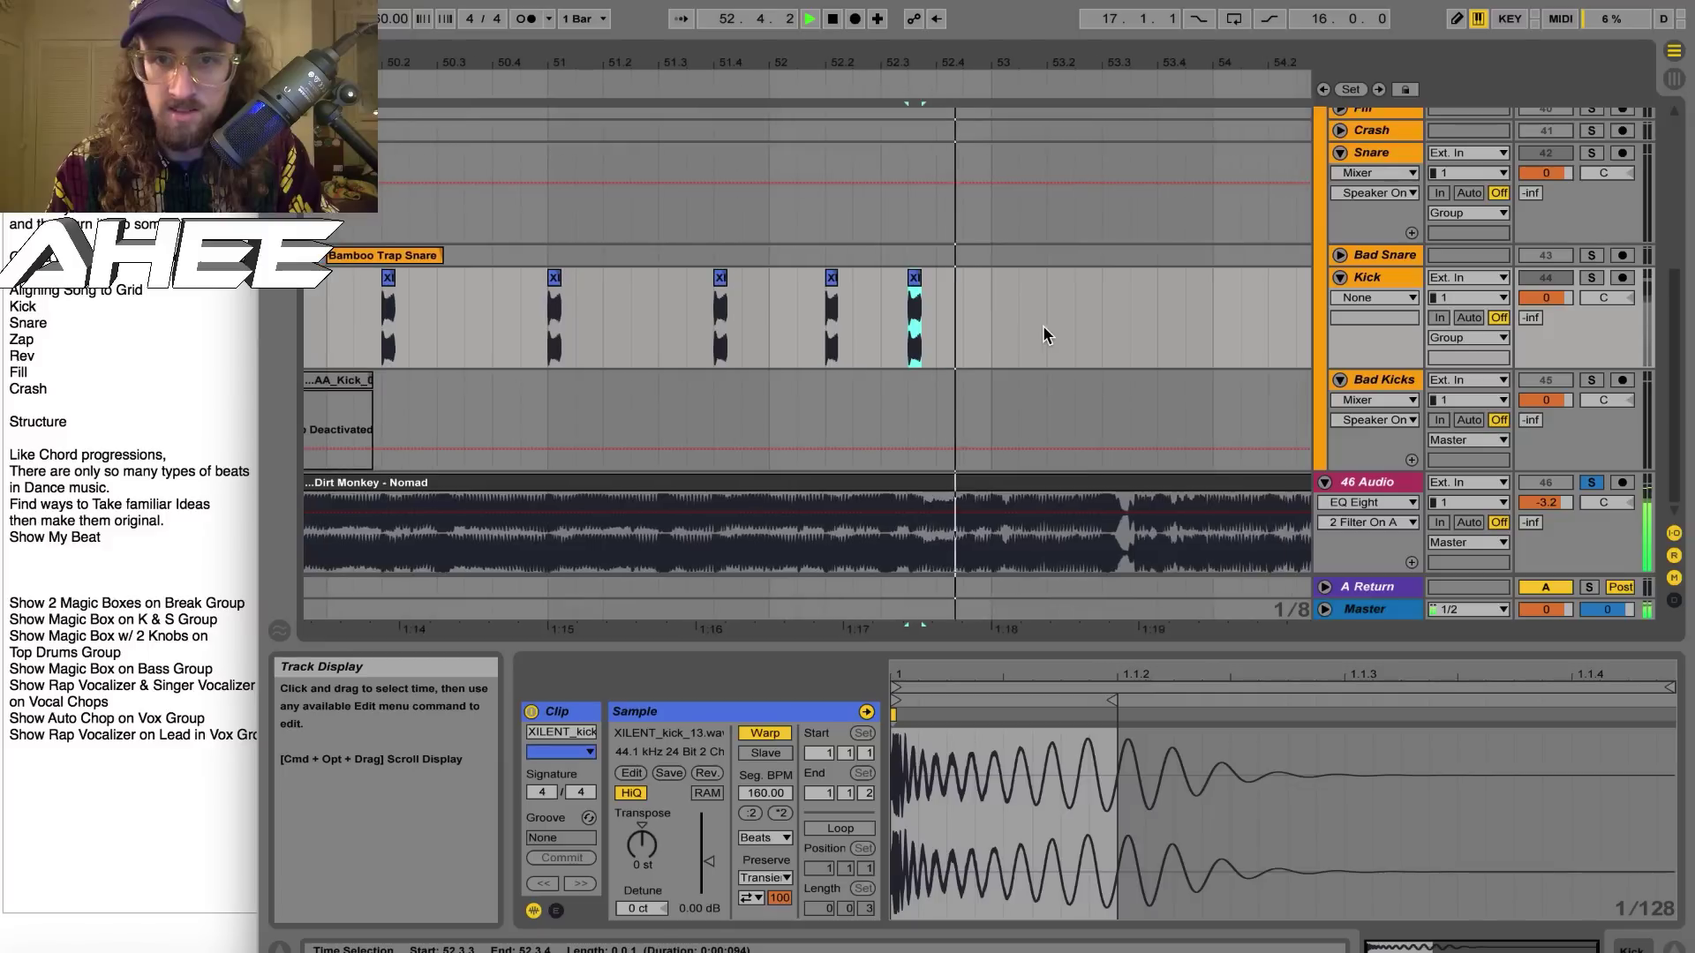
key("space")
left_click(971, 332)
key("super+v")
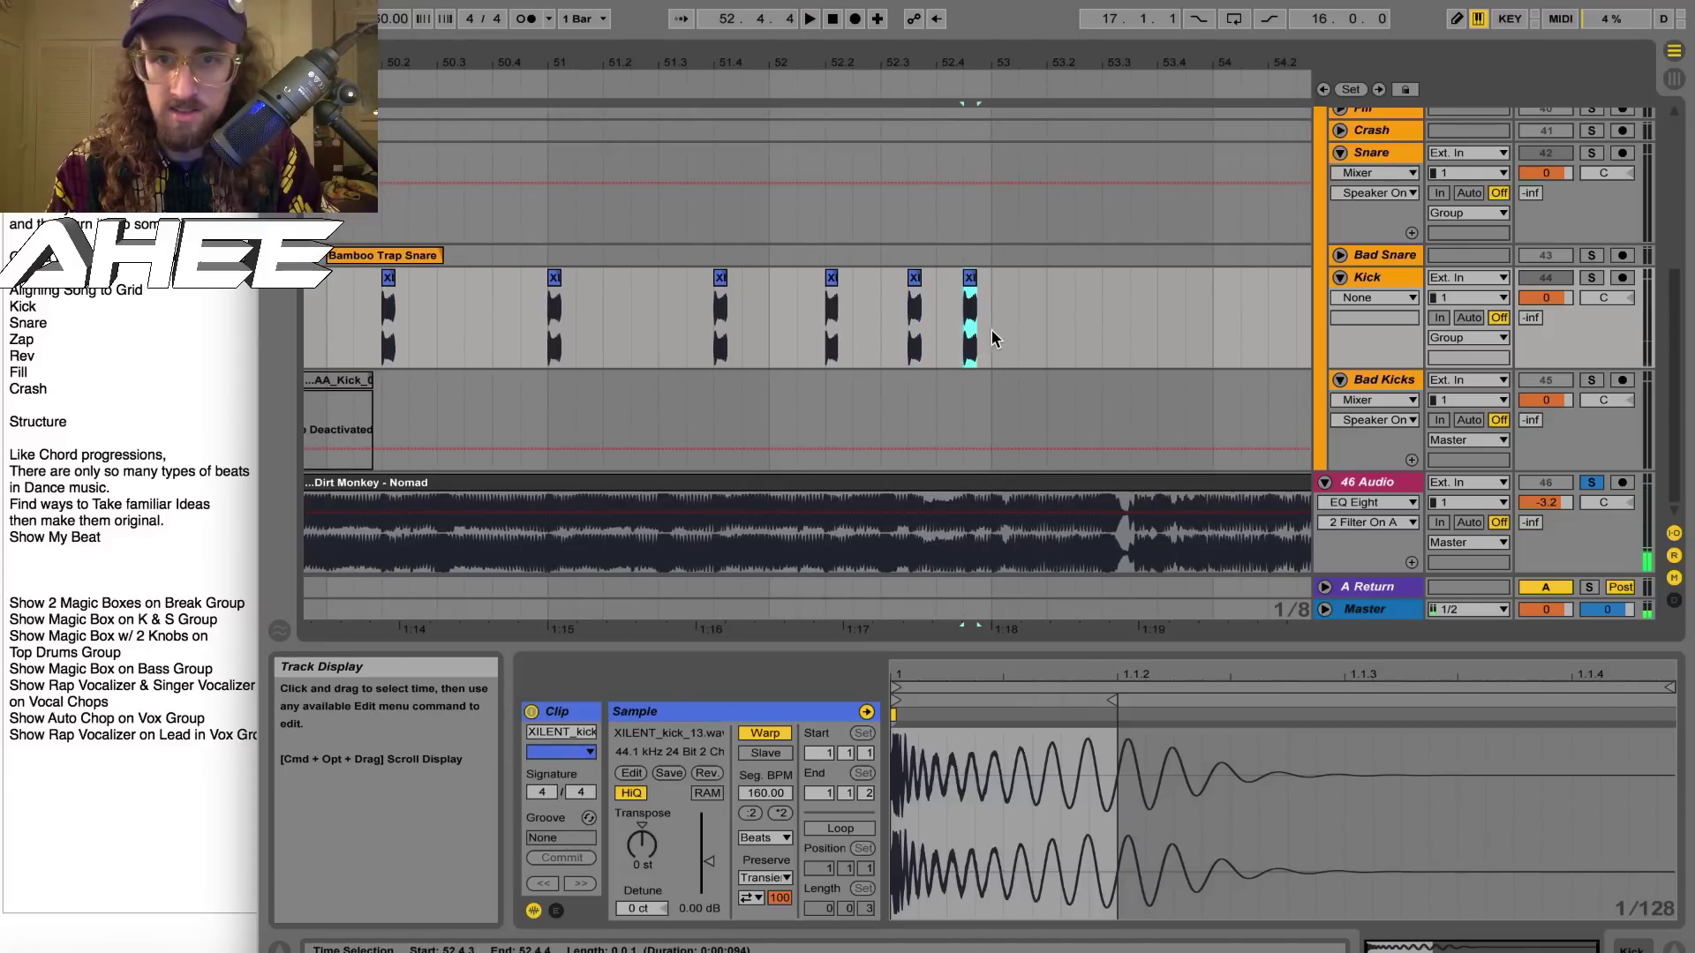
Paste an XILENT_kick_13 copy at 53.1.1 on the Kick track and play the song from 52.4.1
left_click(991, 330)
key("super+v")
left_click(947, 329)
key("space")
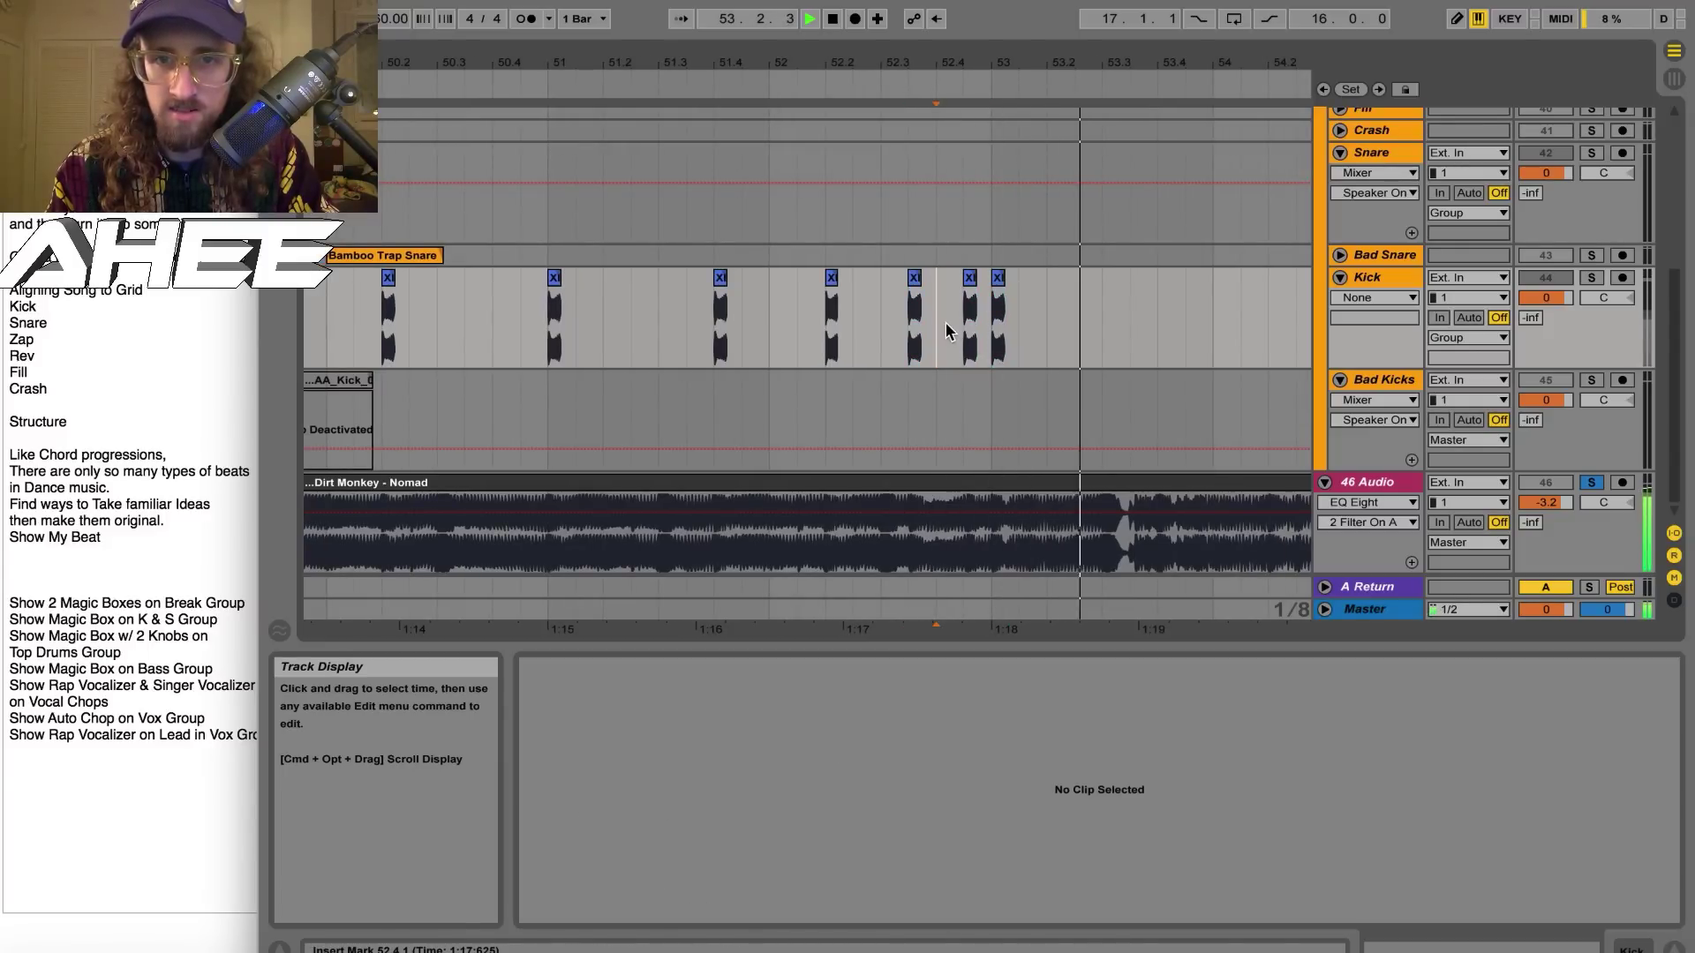
Duplicate the kick pattern from 49.1.1 to 57.1.1 on the Kick track so it also fills 57.1.1 to 65.1.1
left_click_drag(968, 64, 972, 62)
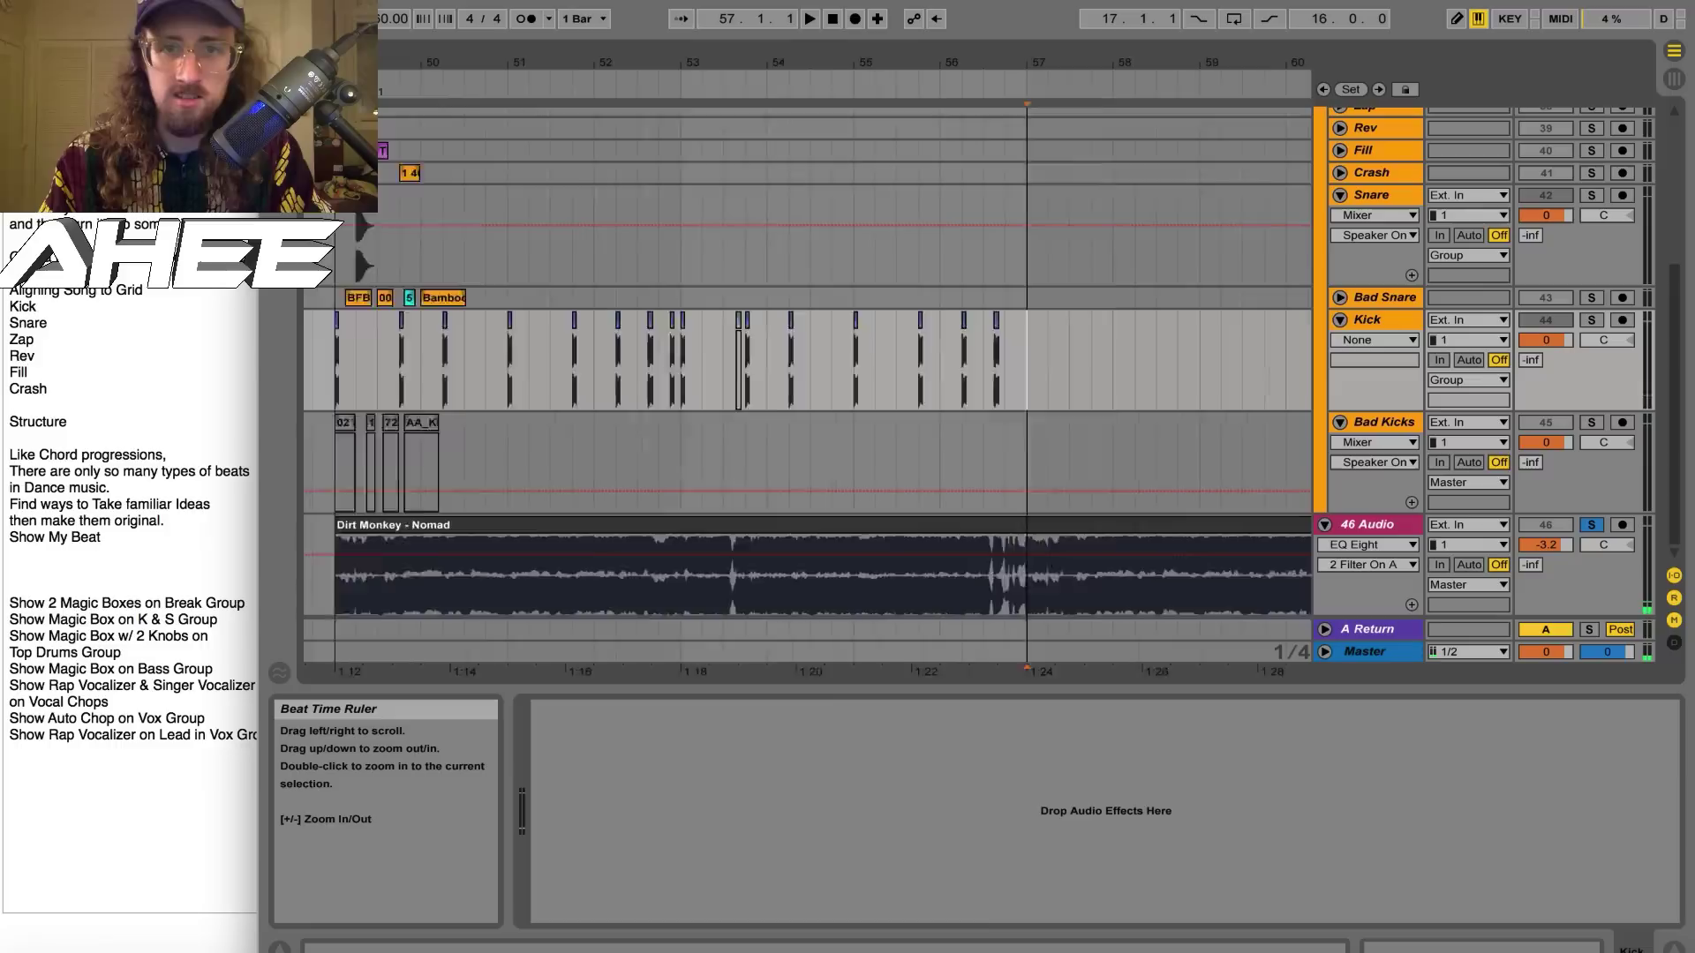
left_click_drag(1029, 66, 1114, 65)
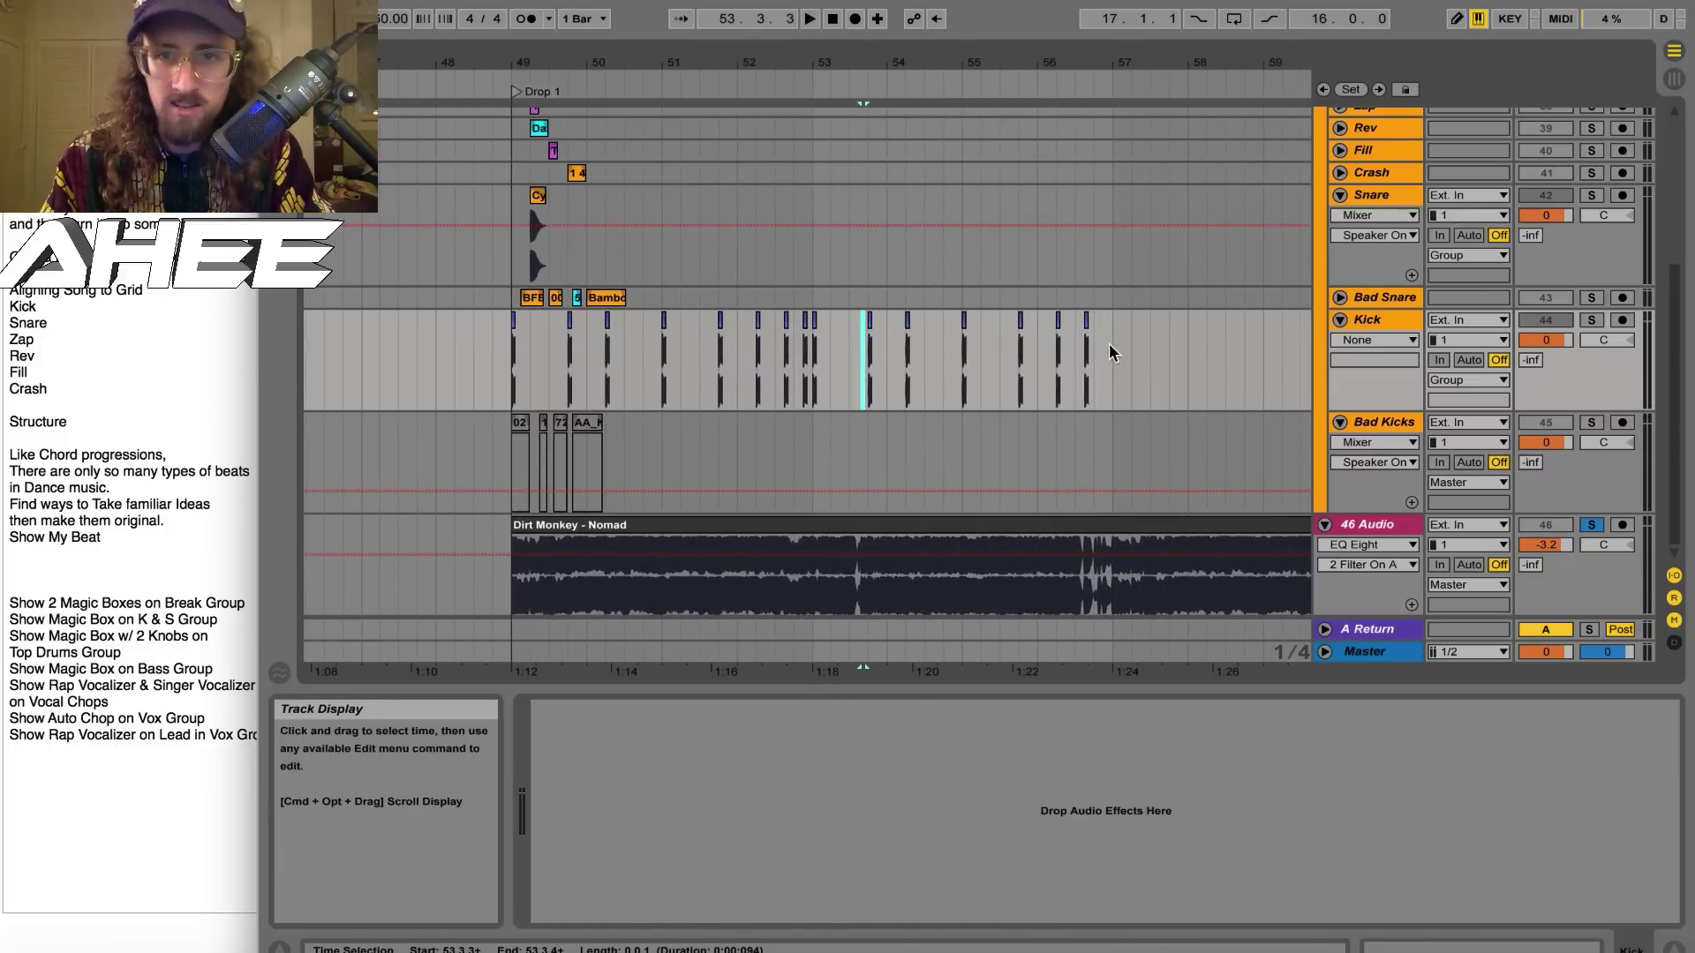
left_click_drag(1123, 348, 585, 362)
key("super+d")
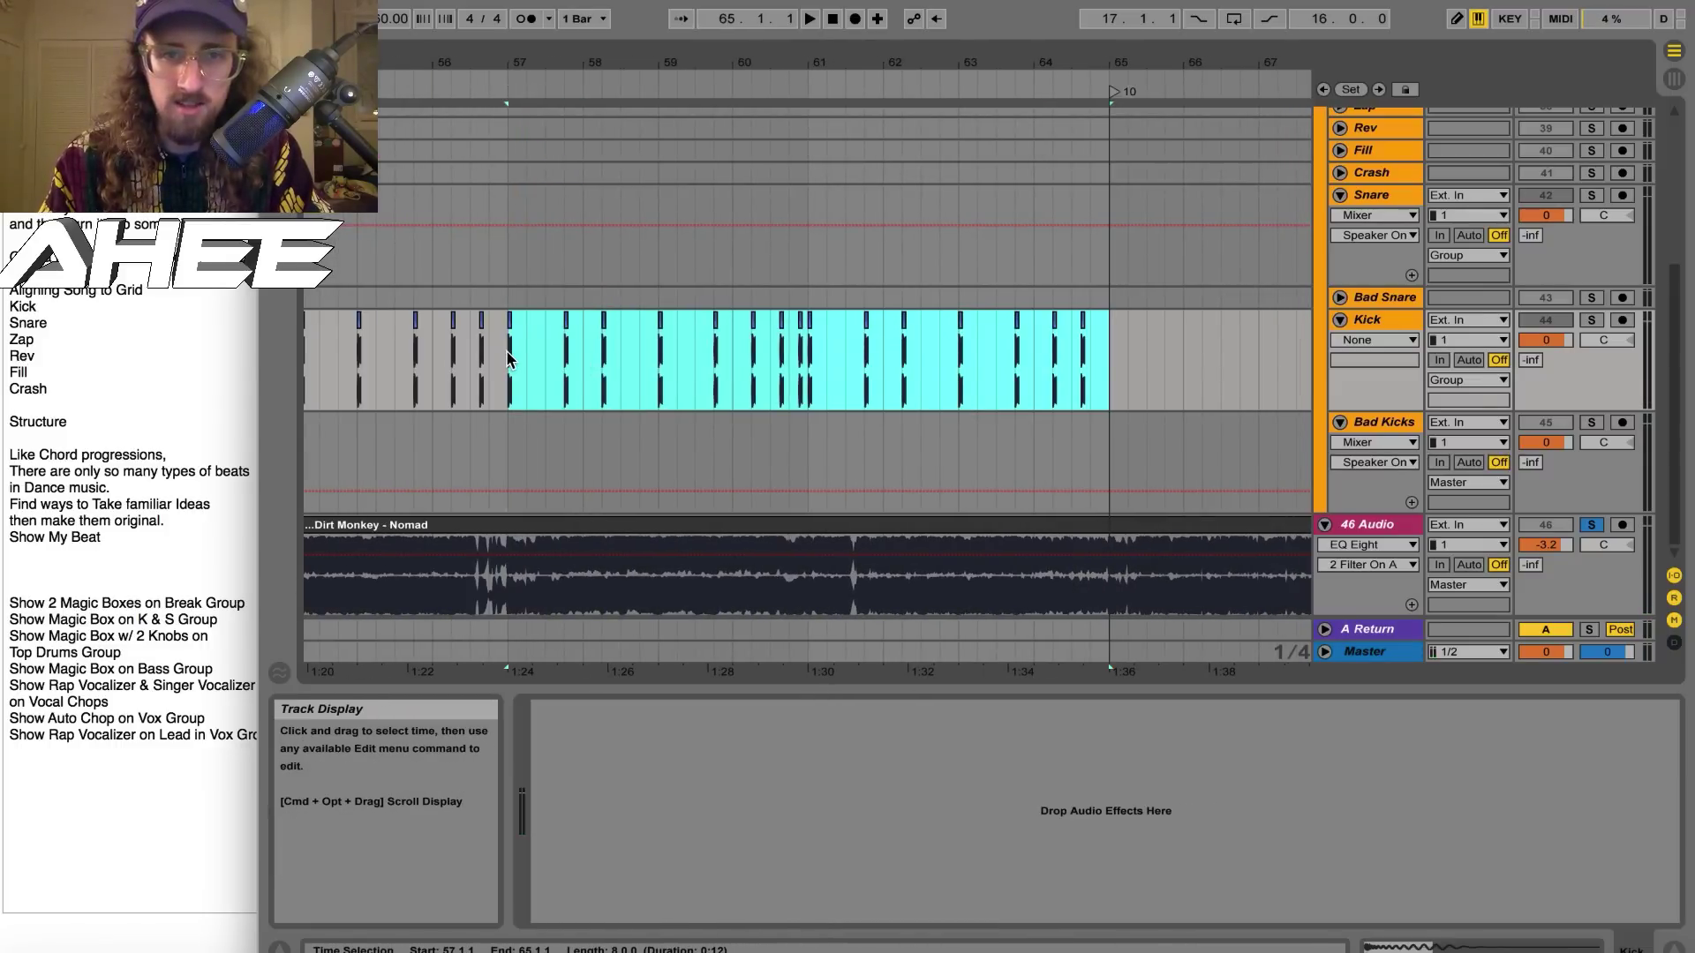
Play the copied kicks from 57.1.1 alongside the reference song and open the EQ Eight of the 46 Audio track
scroll(508, 358, "left", 5)
left_click(743, 397)
key("space")
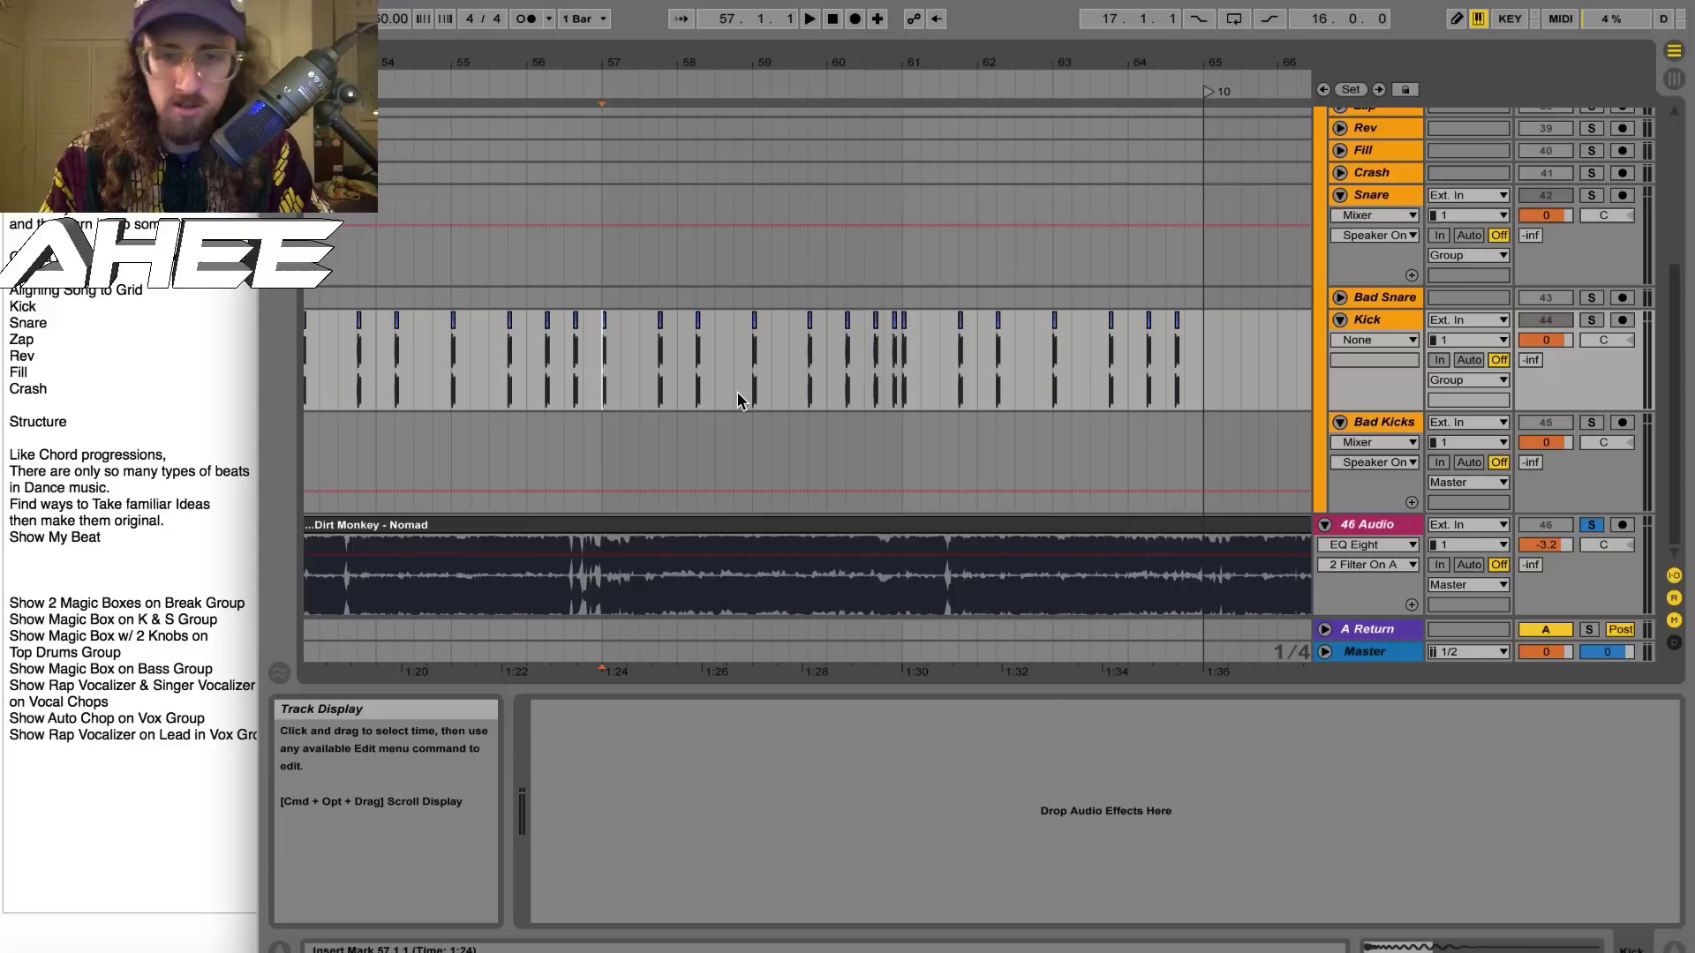
left_click(713, 537)
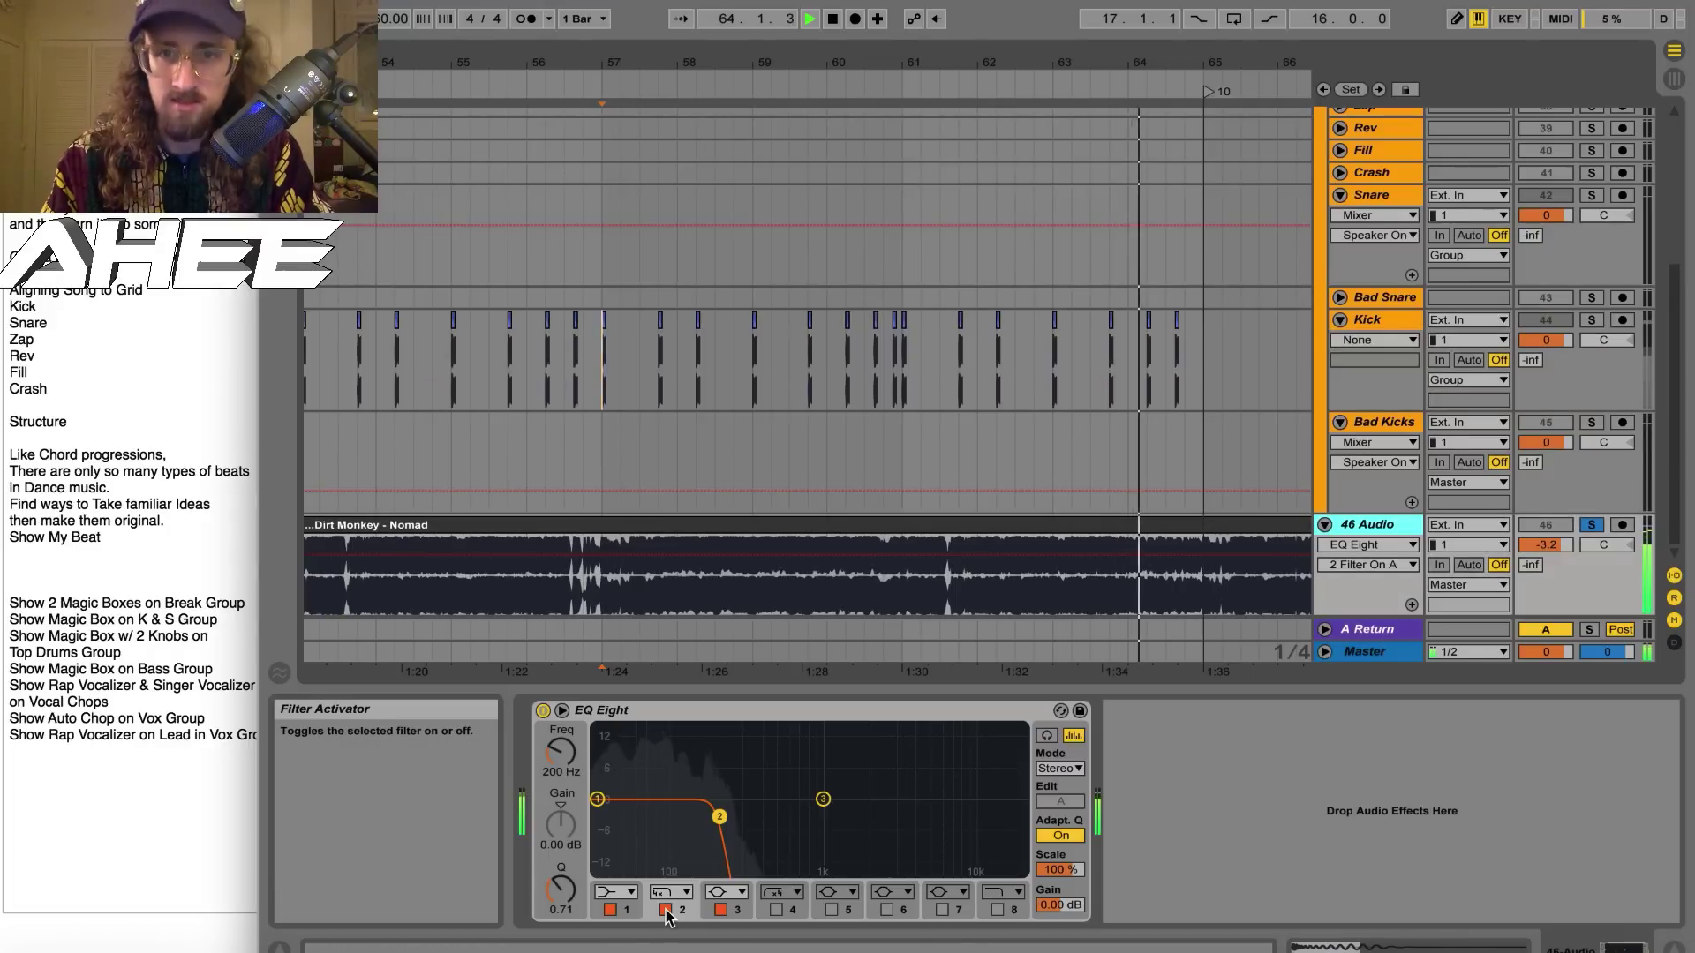
Listen from 64.1.1, delete the two kick clips in bar 64 of the Kick track, and replay from just before 63.4.1
left_click(1127, 361)
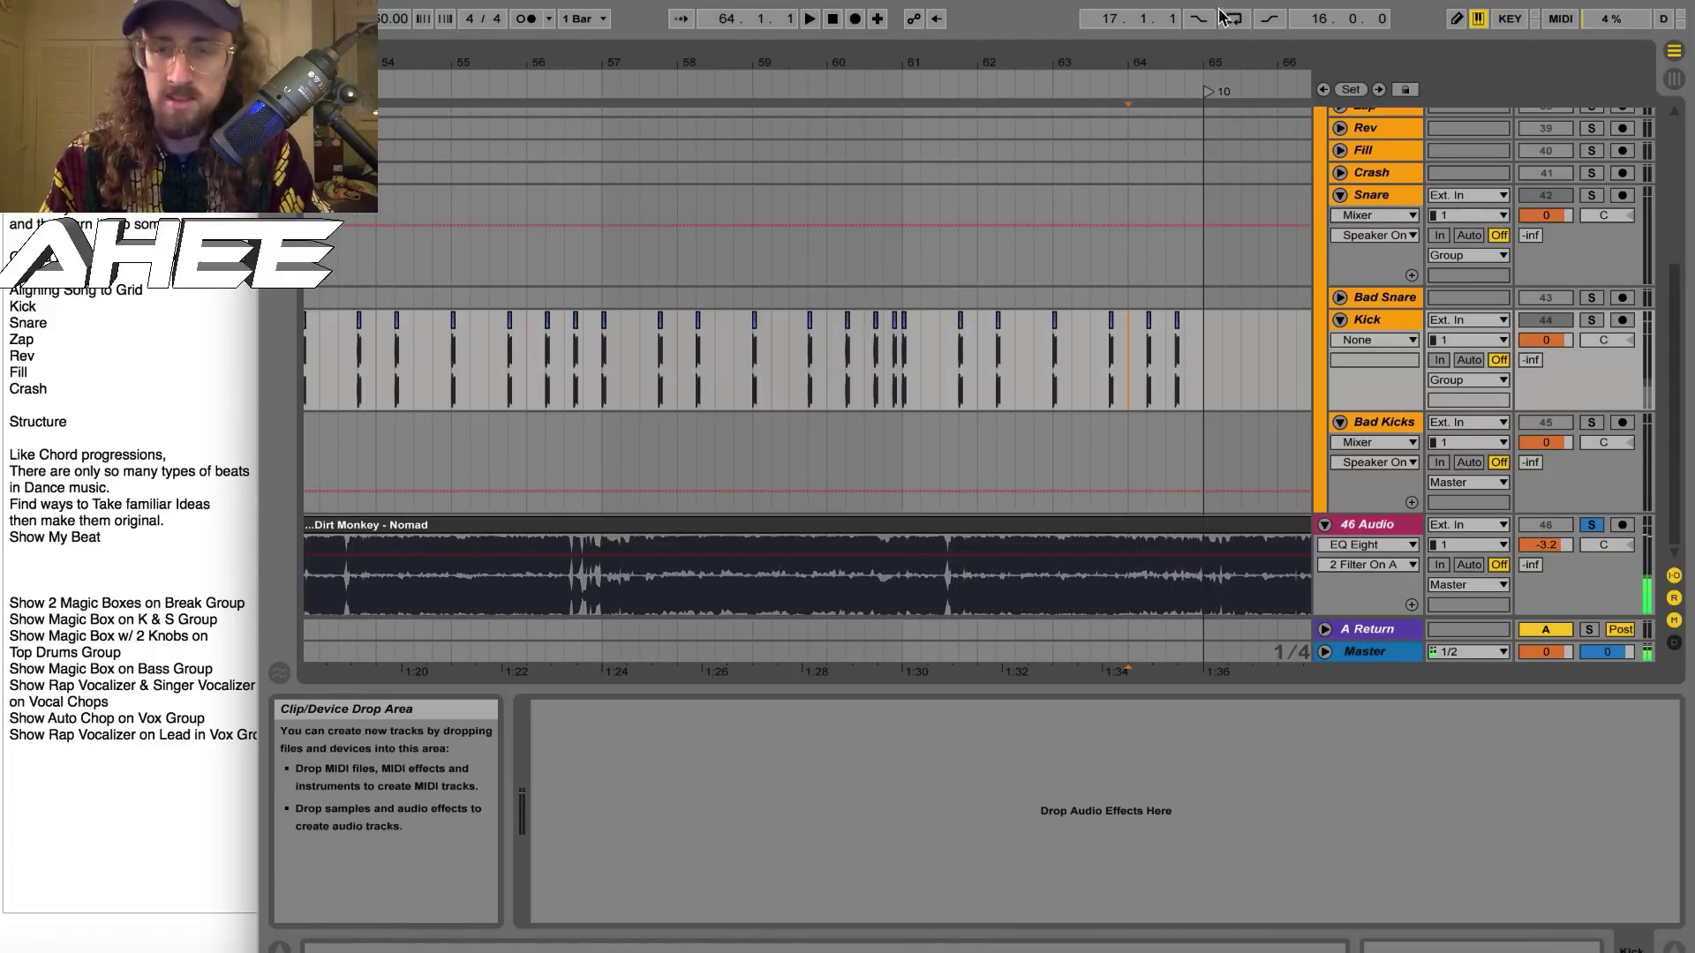
left_click_drag(1103, 55, 1101, 71)
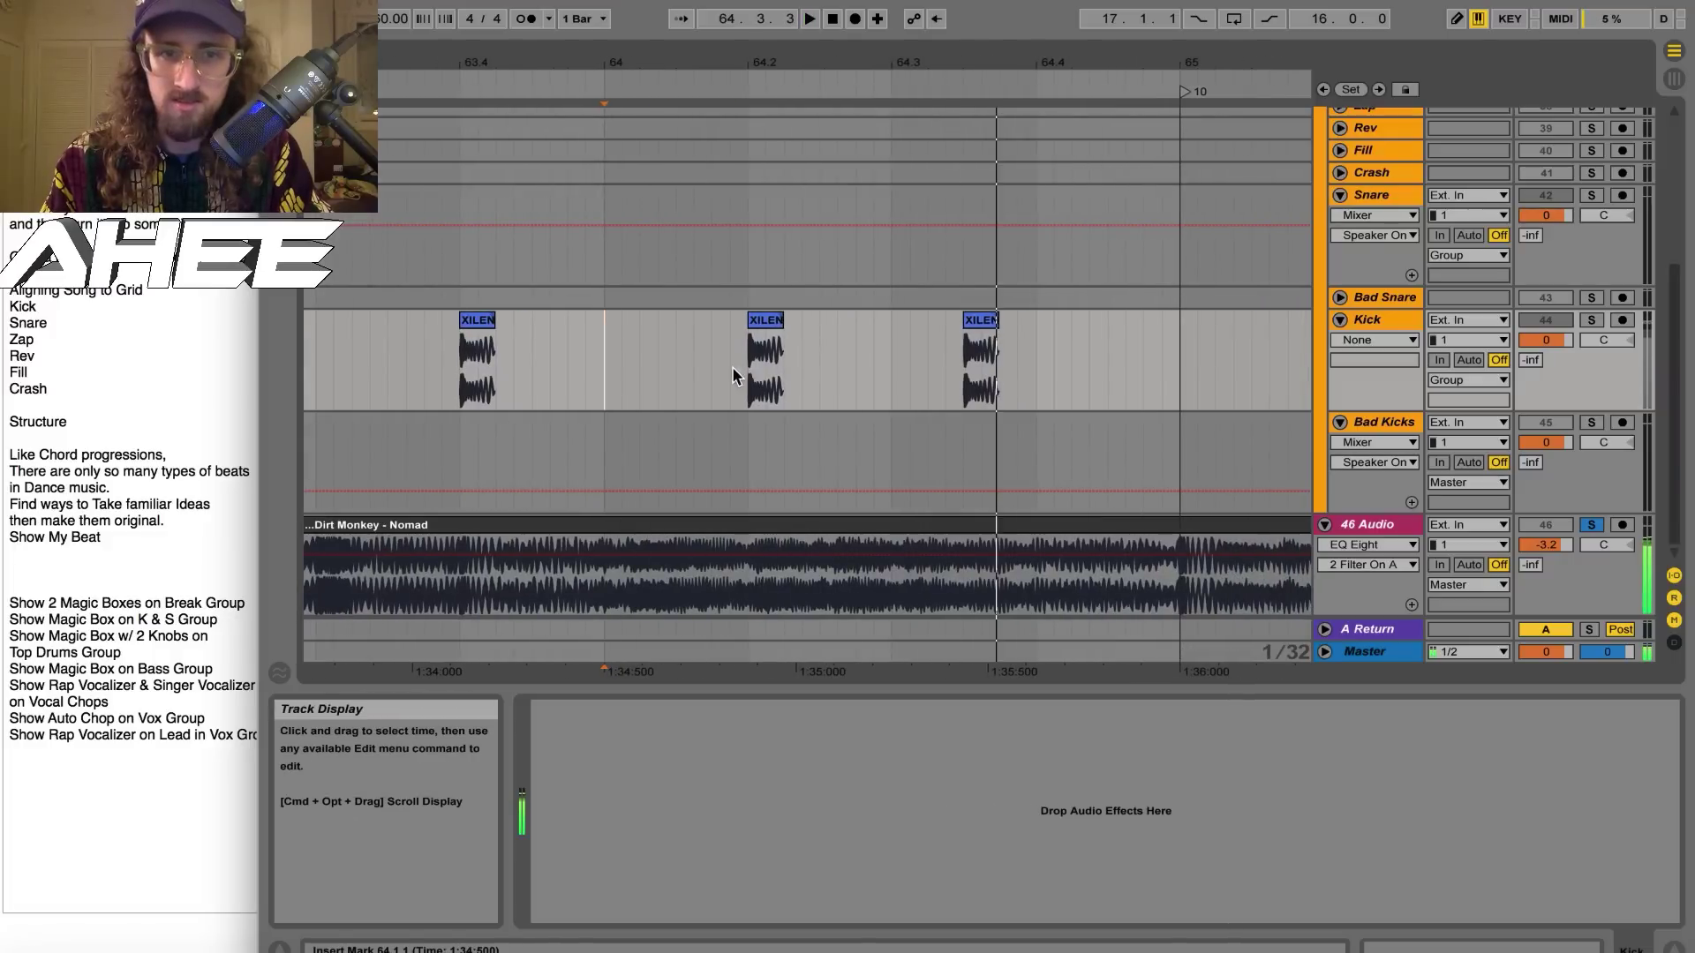
left_click_drag(733, 375, 1124, 370)
key("Delete")
left_click(441, 369)
key("space")
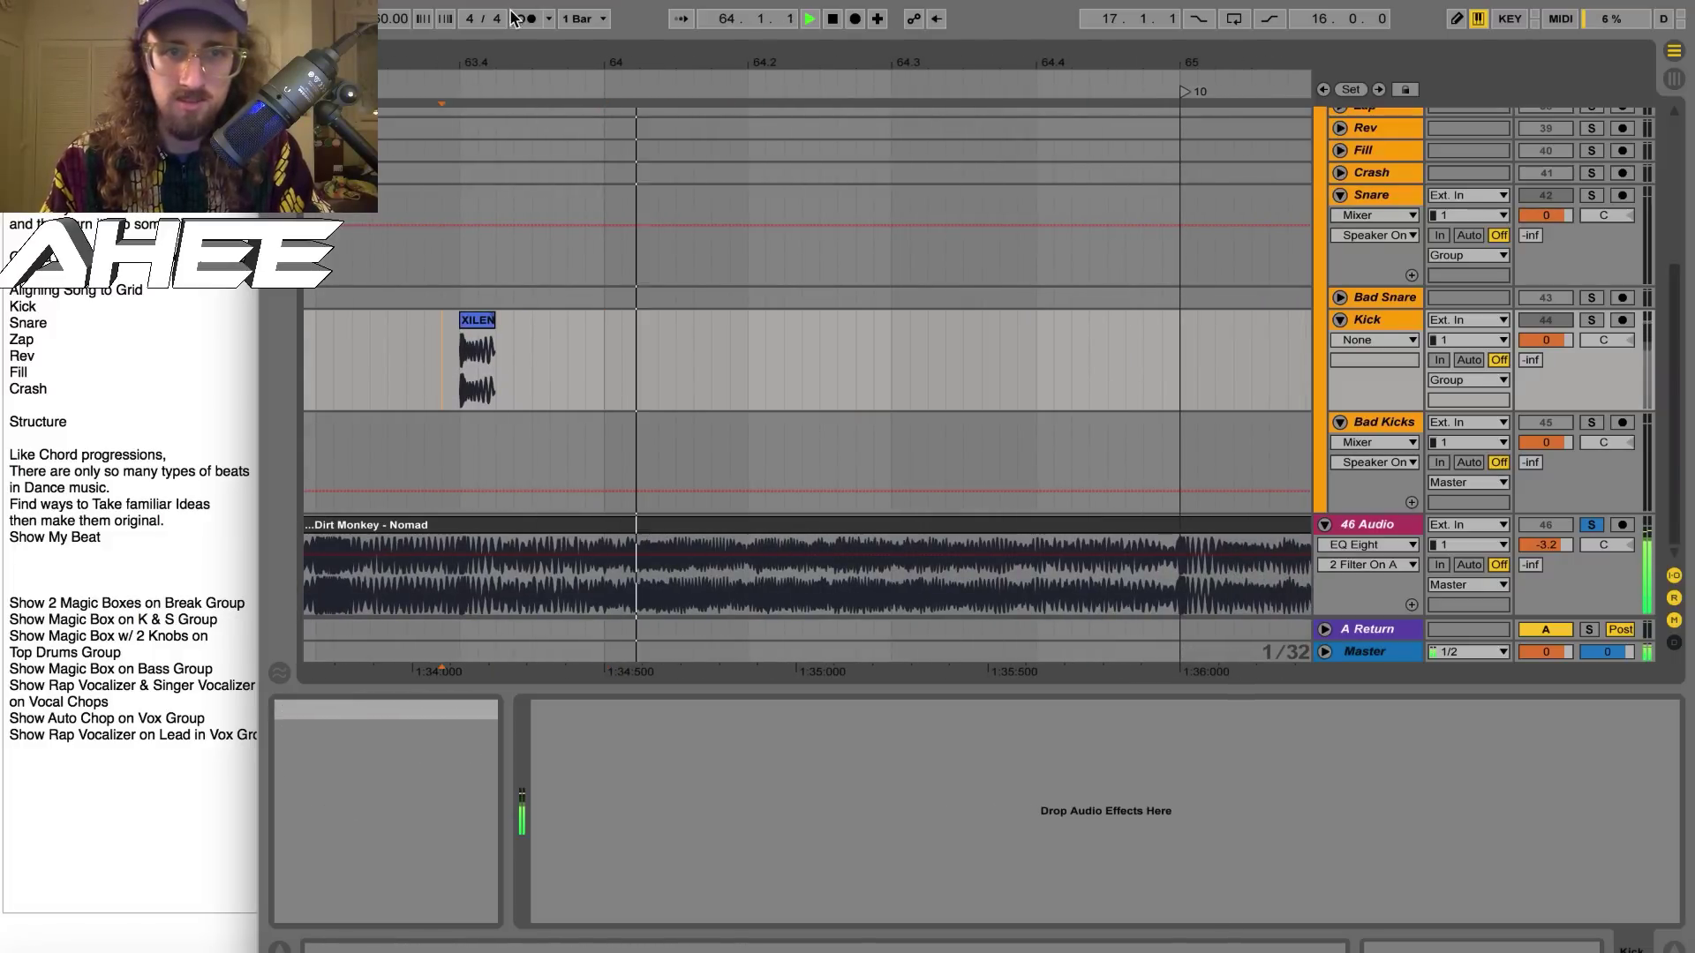
key("space")
Return to the start of Drop 1, solo the 46 Audio track and turn off filter 2 in its EQ Eight
left_click_drag(573, 62, 1017, 60)
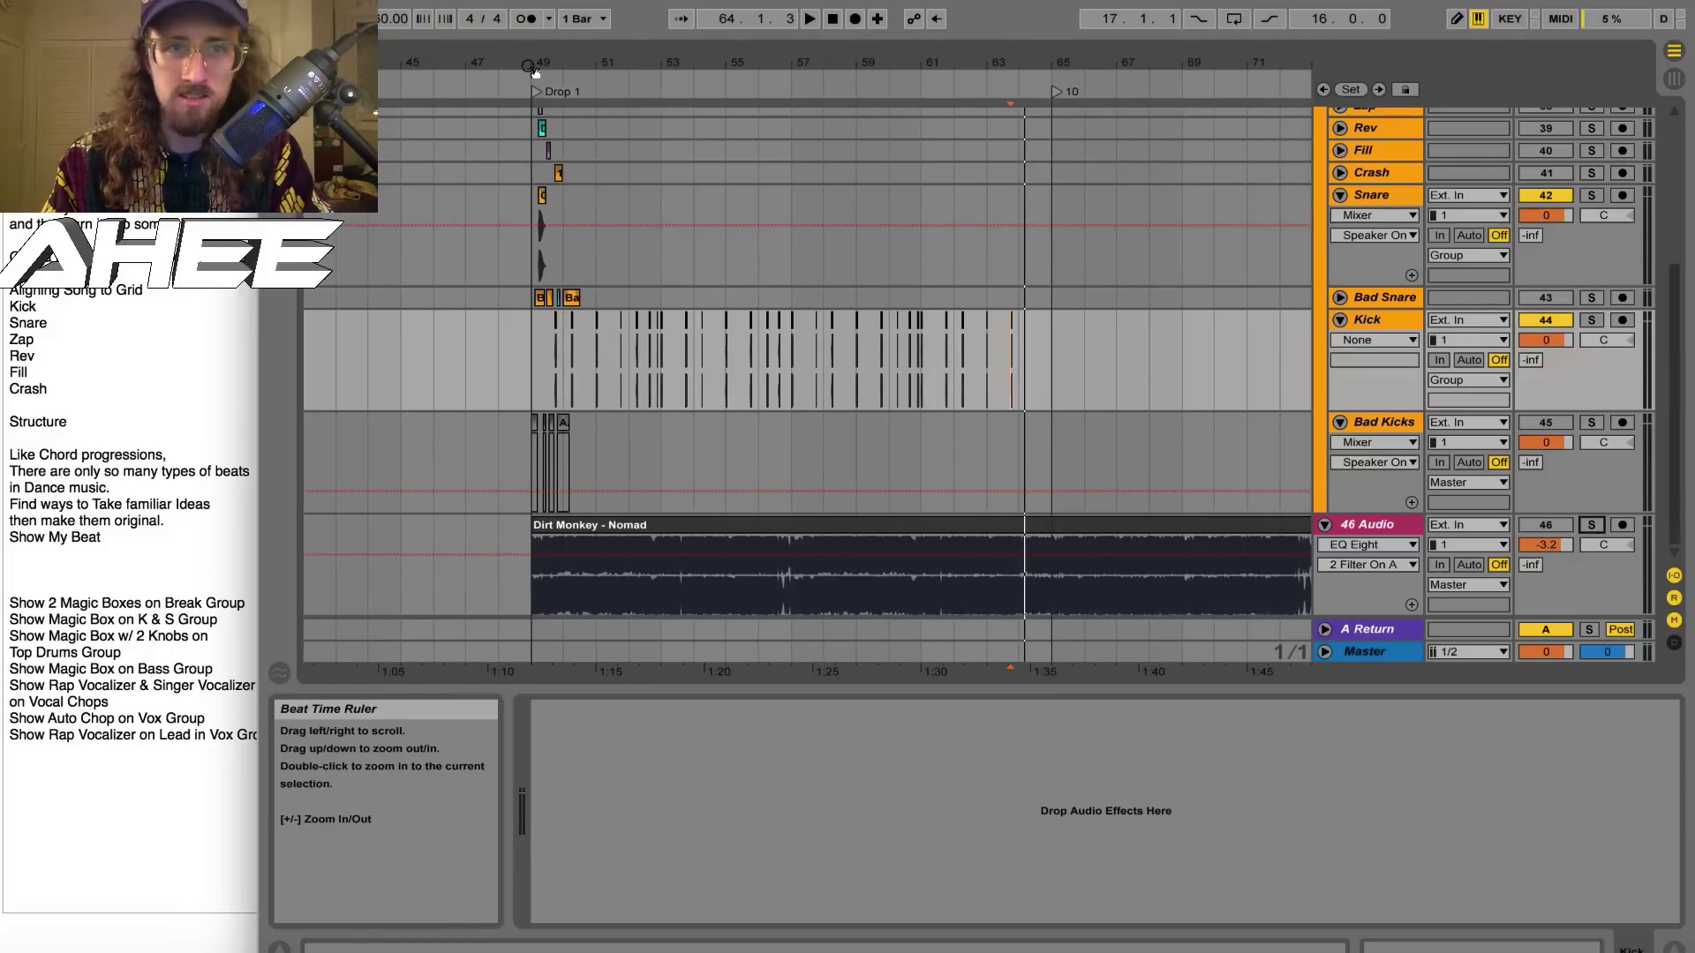
left_click_drag(531, 62, 532, 128)
left_click(634, 238)
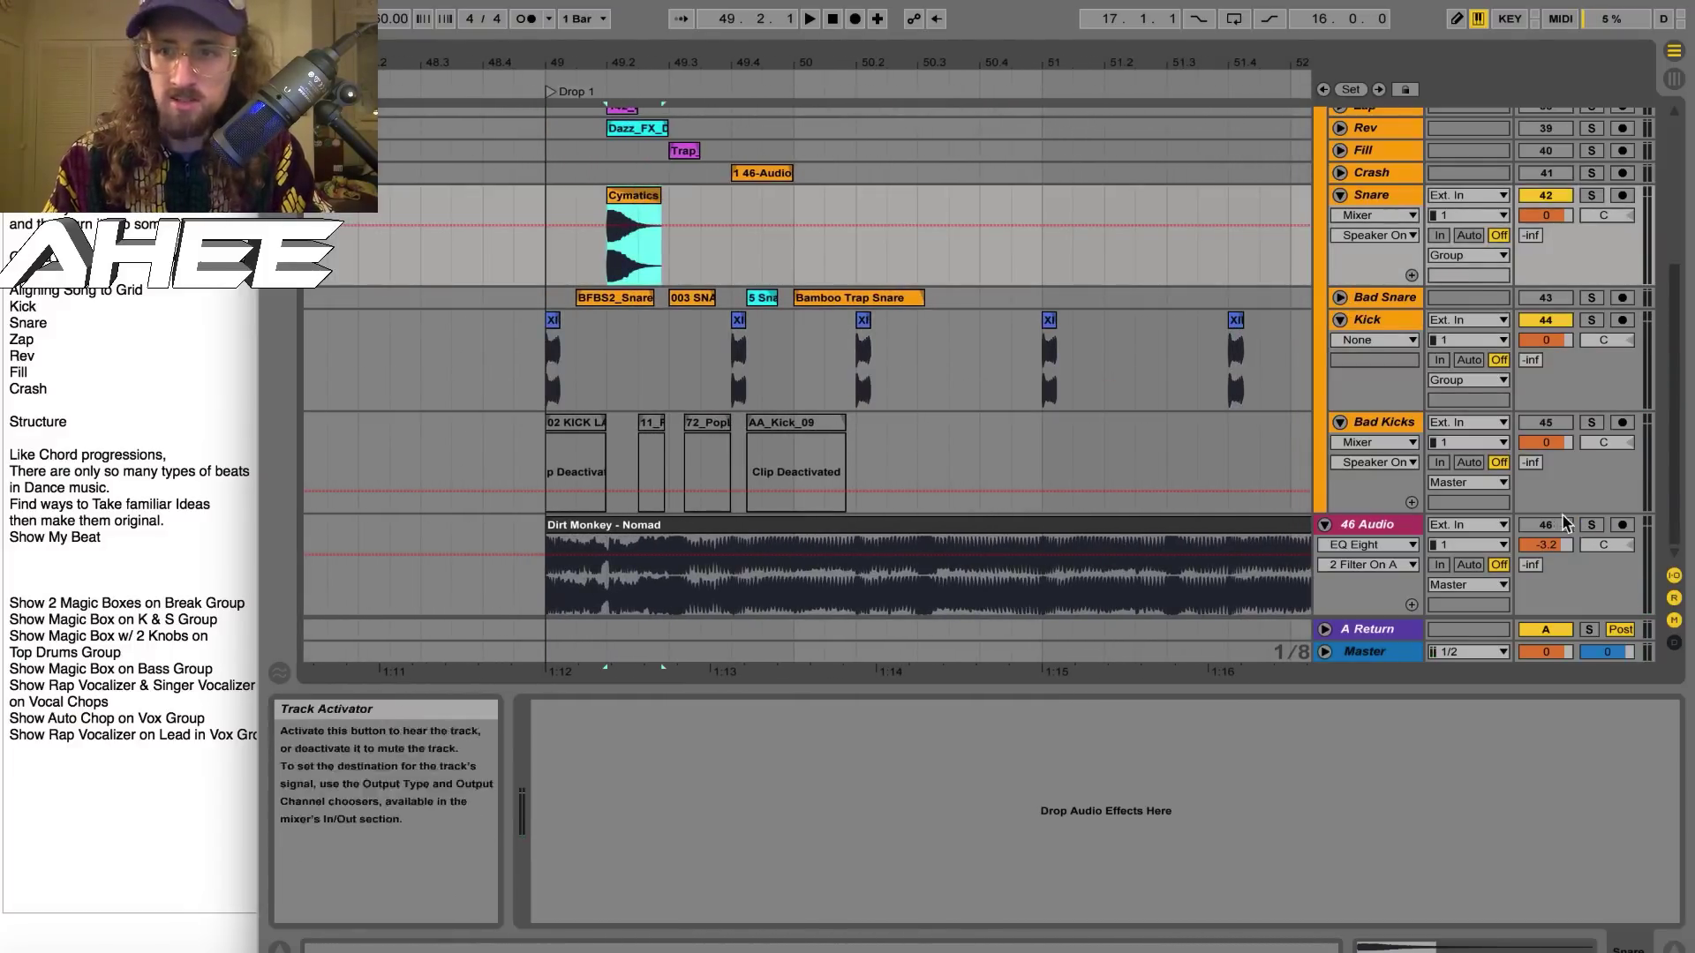
left_click(1592, 525)
left_click(1364, 529)
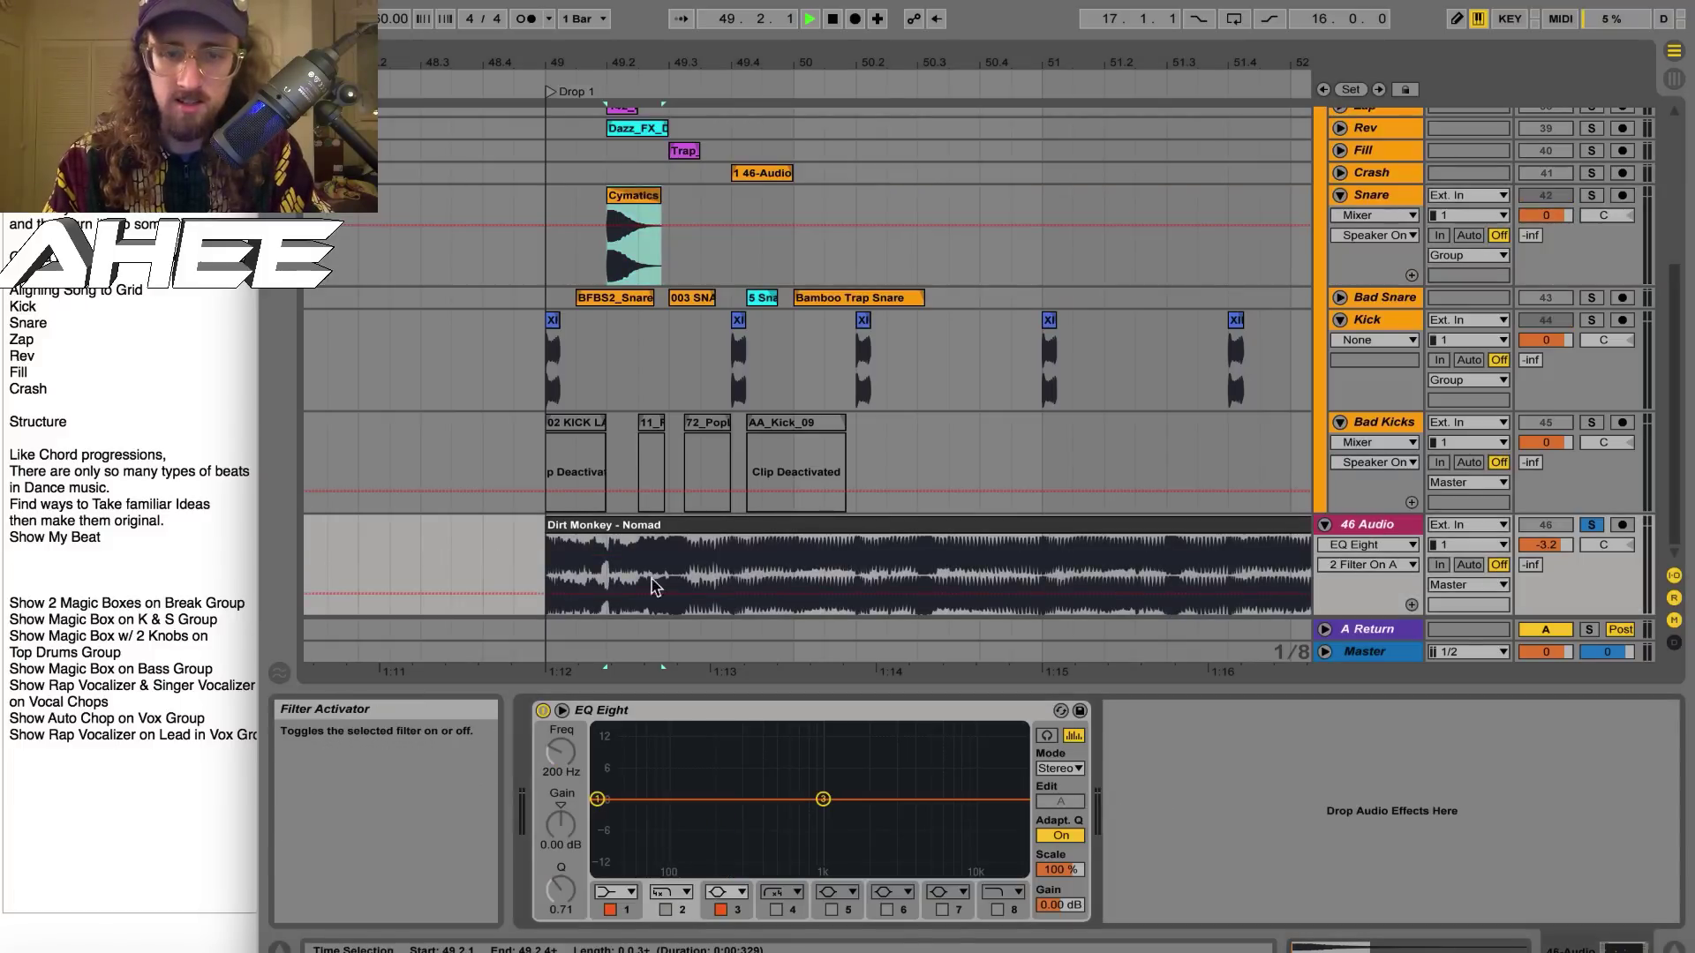
Play the reference song repeatedly from 49.2.1 and 49.3.1 to locate its first snare hit
key("space")
key("space")
left_click(678, 563)
key("space")
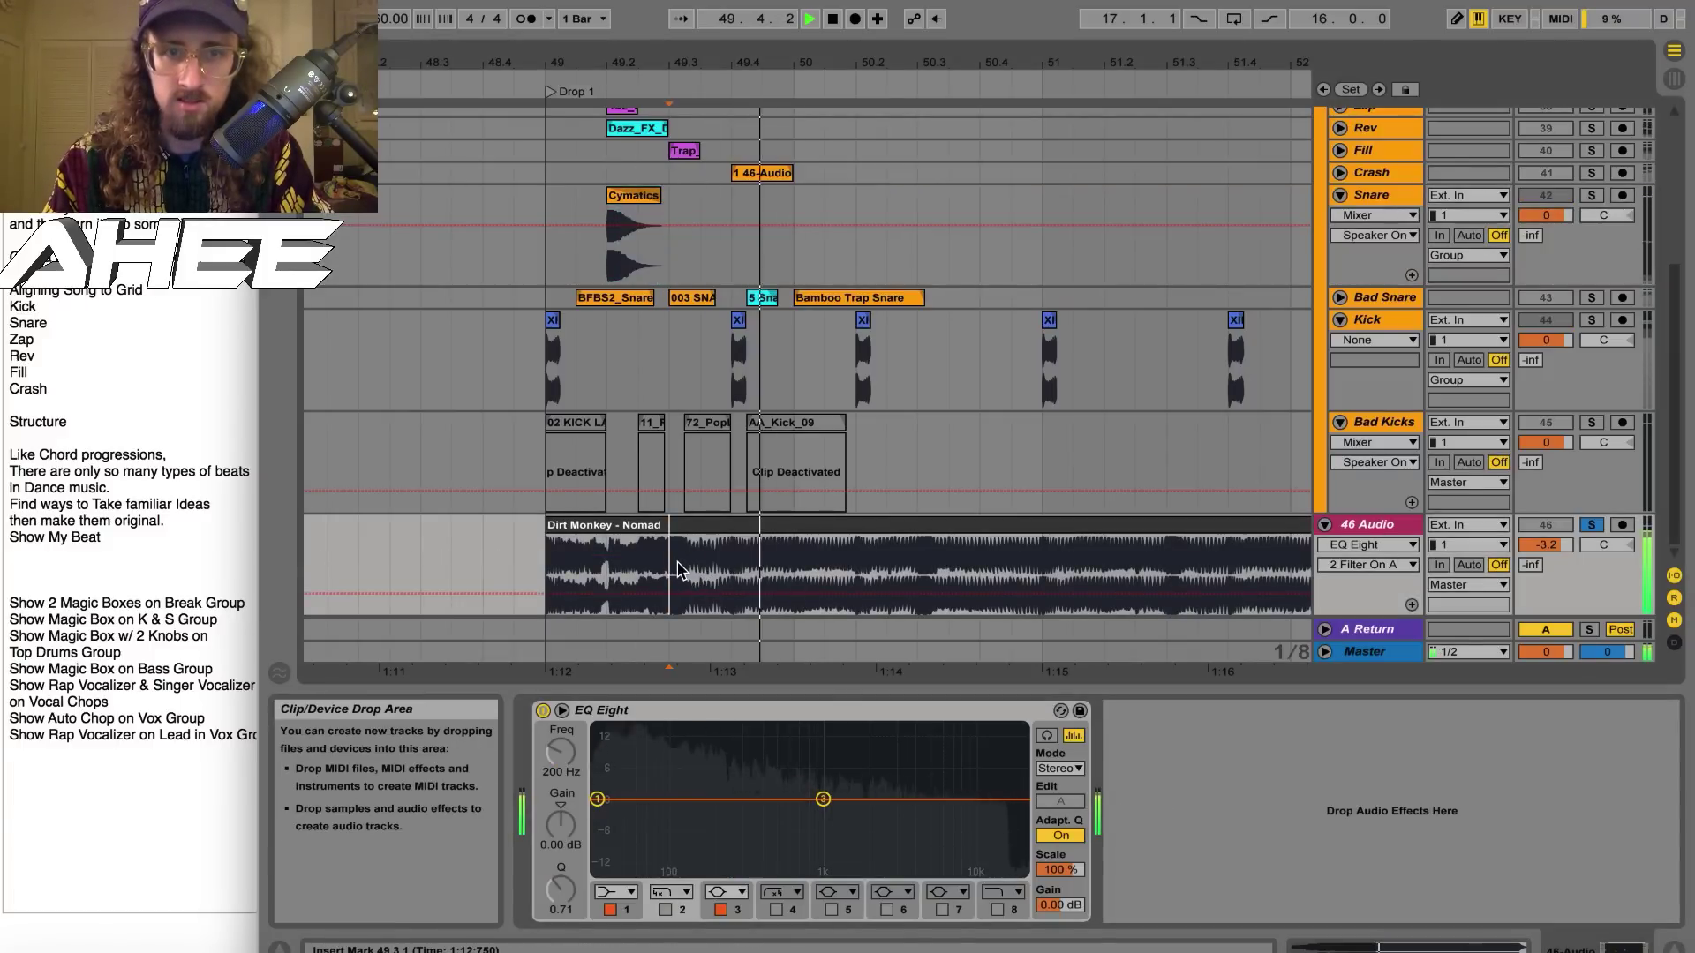
key("space")
key("space")
key("space")
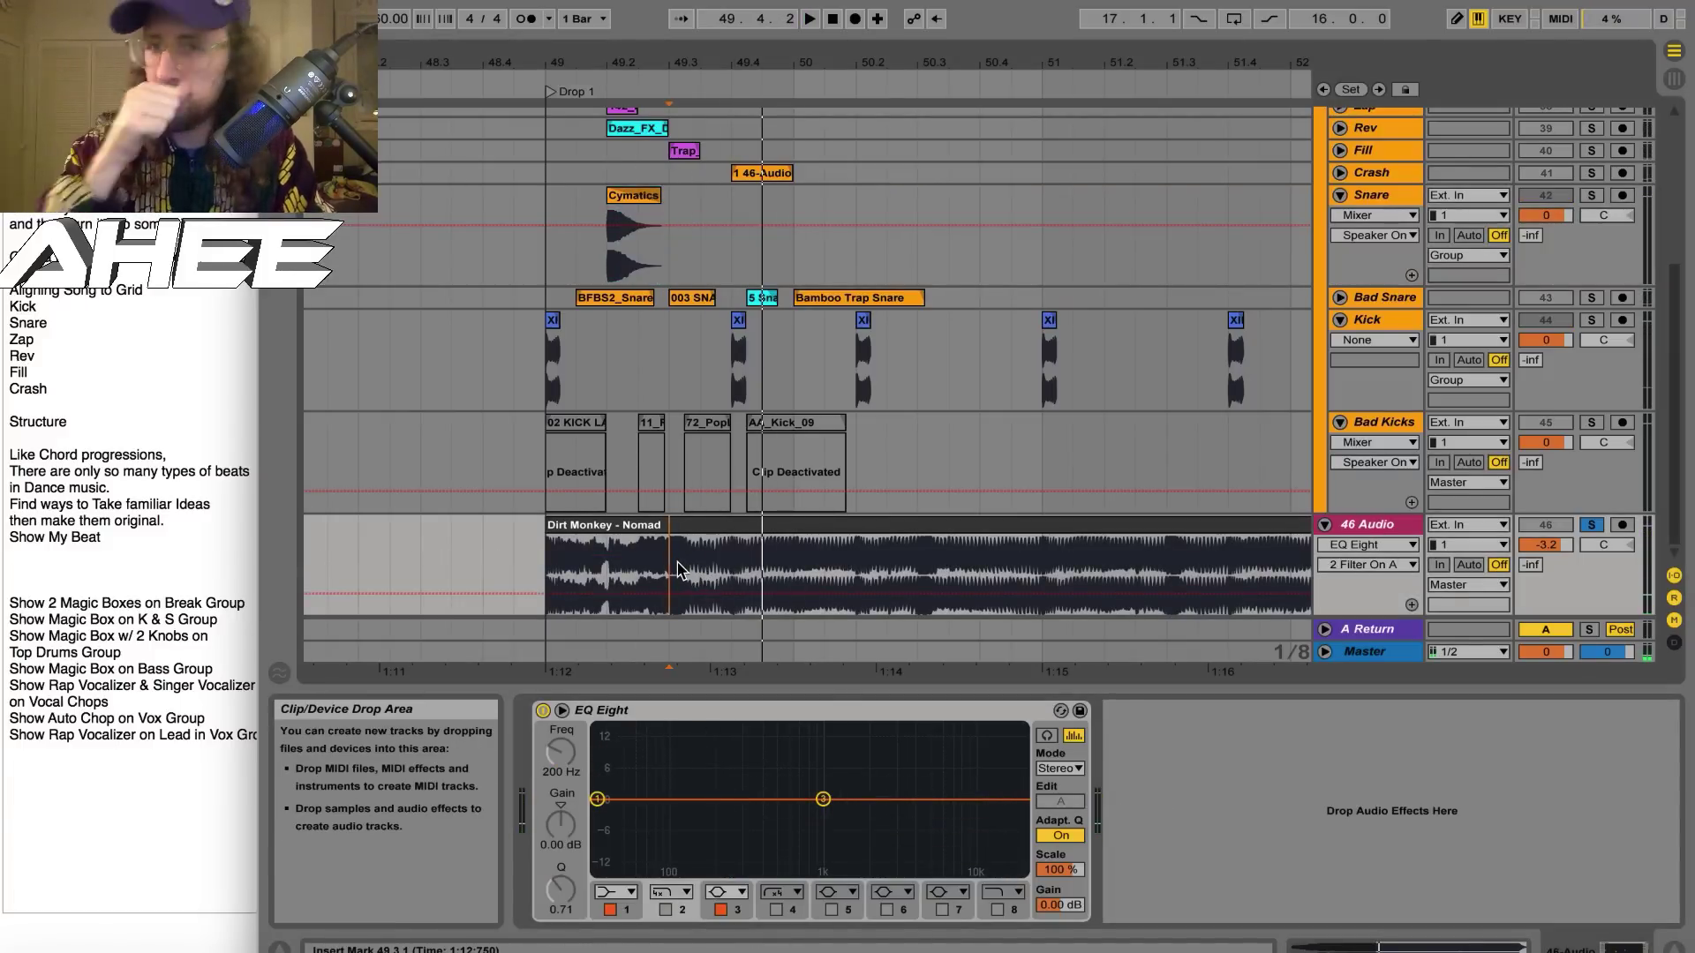
key("space")
key("space")
key("space")
key("space")
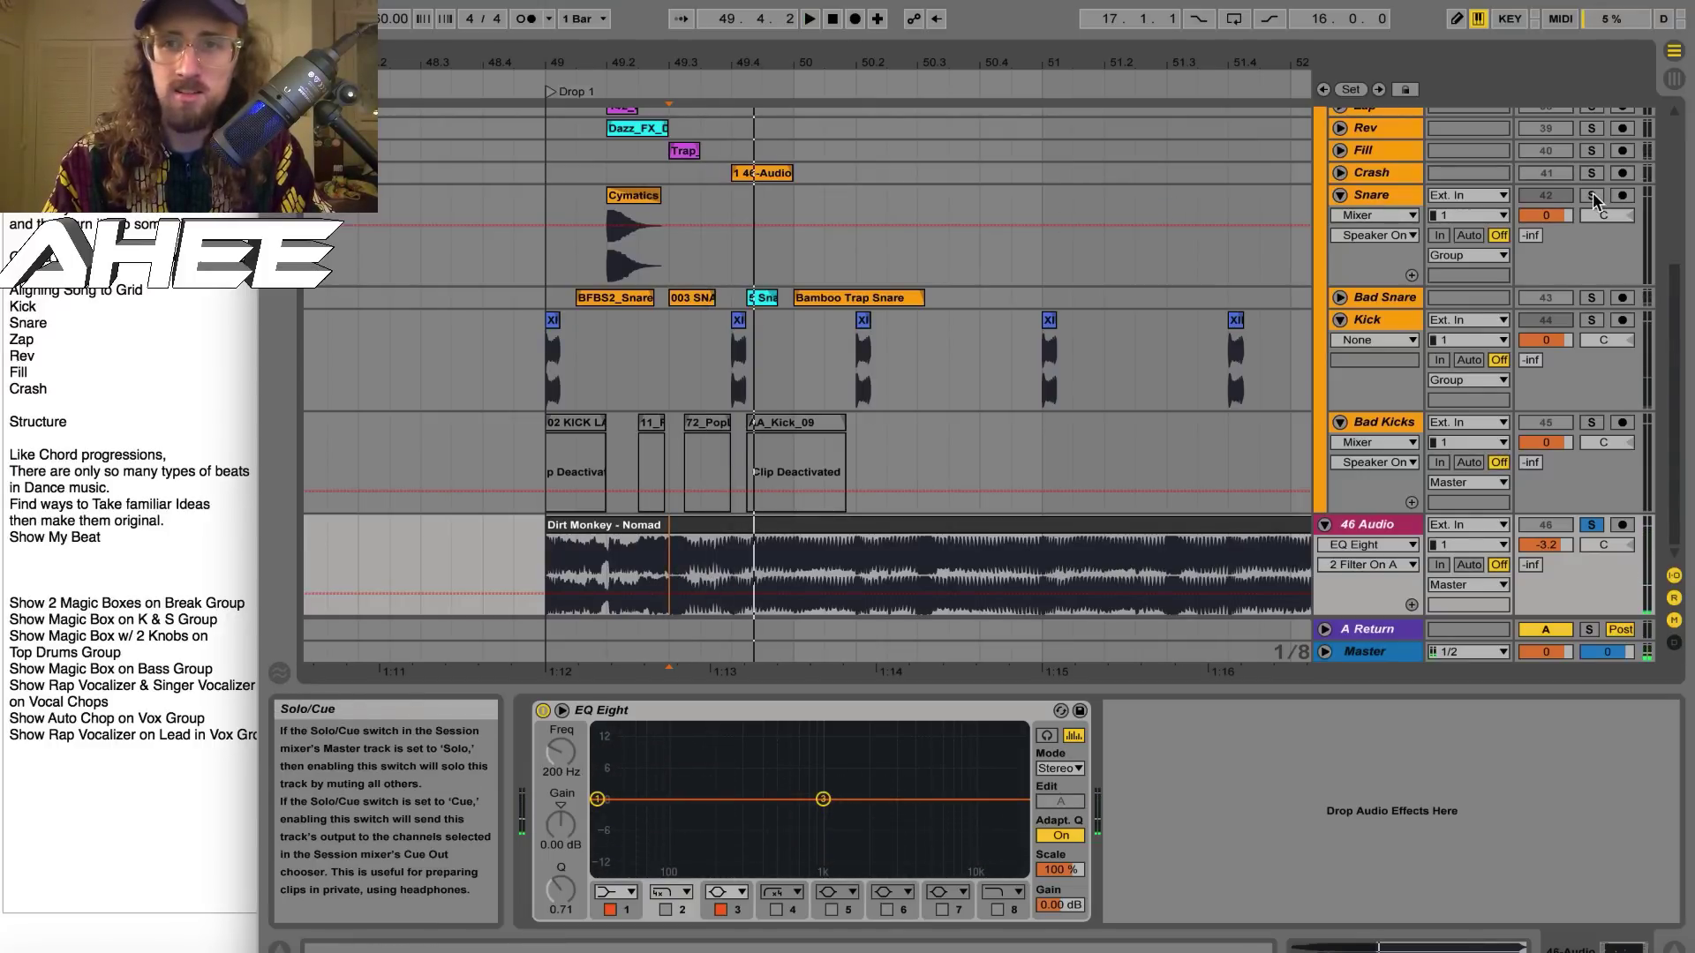
Expand the Bad Snare track, then move the Cymatics snare clip to 49.3.1 on the Snare track and audition it
left_click(1340, 298)
left_click(635, 196)
key("Delete")
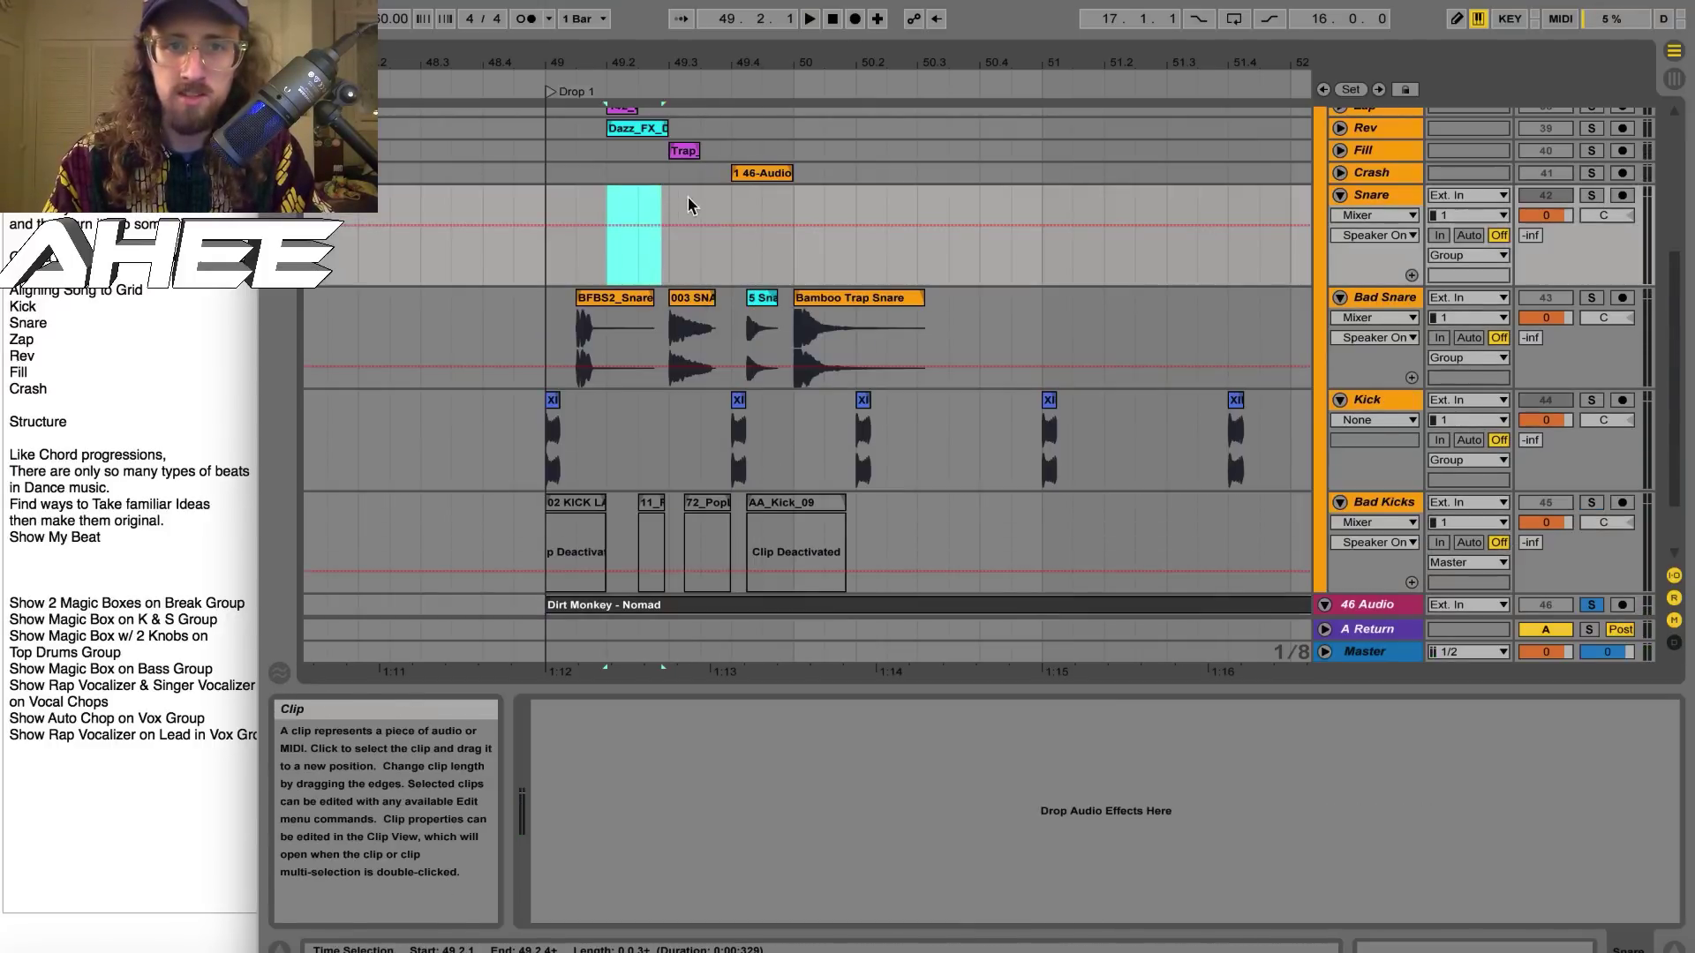
left_click(679, 214)
key("super+v")
key("space")
left_click(1591, 197)
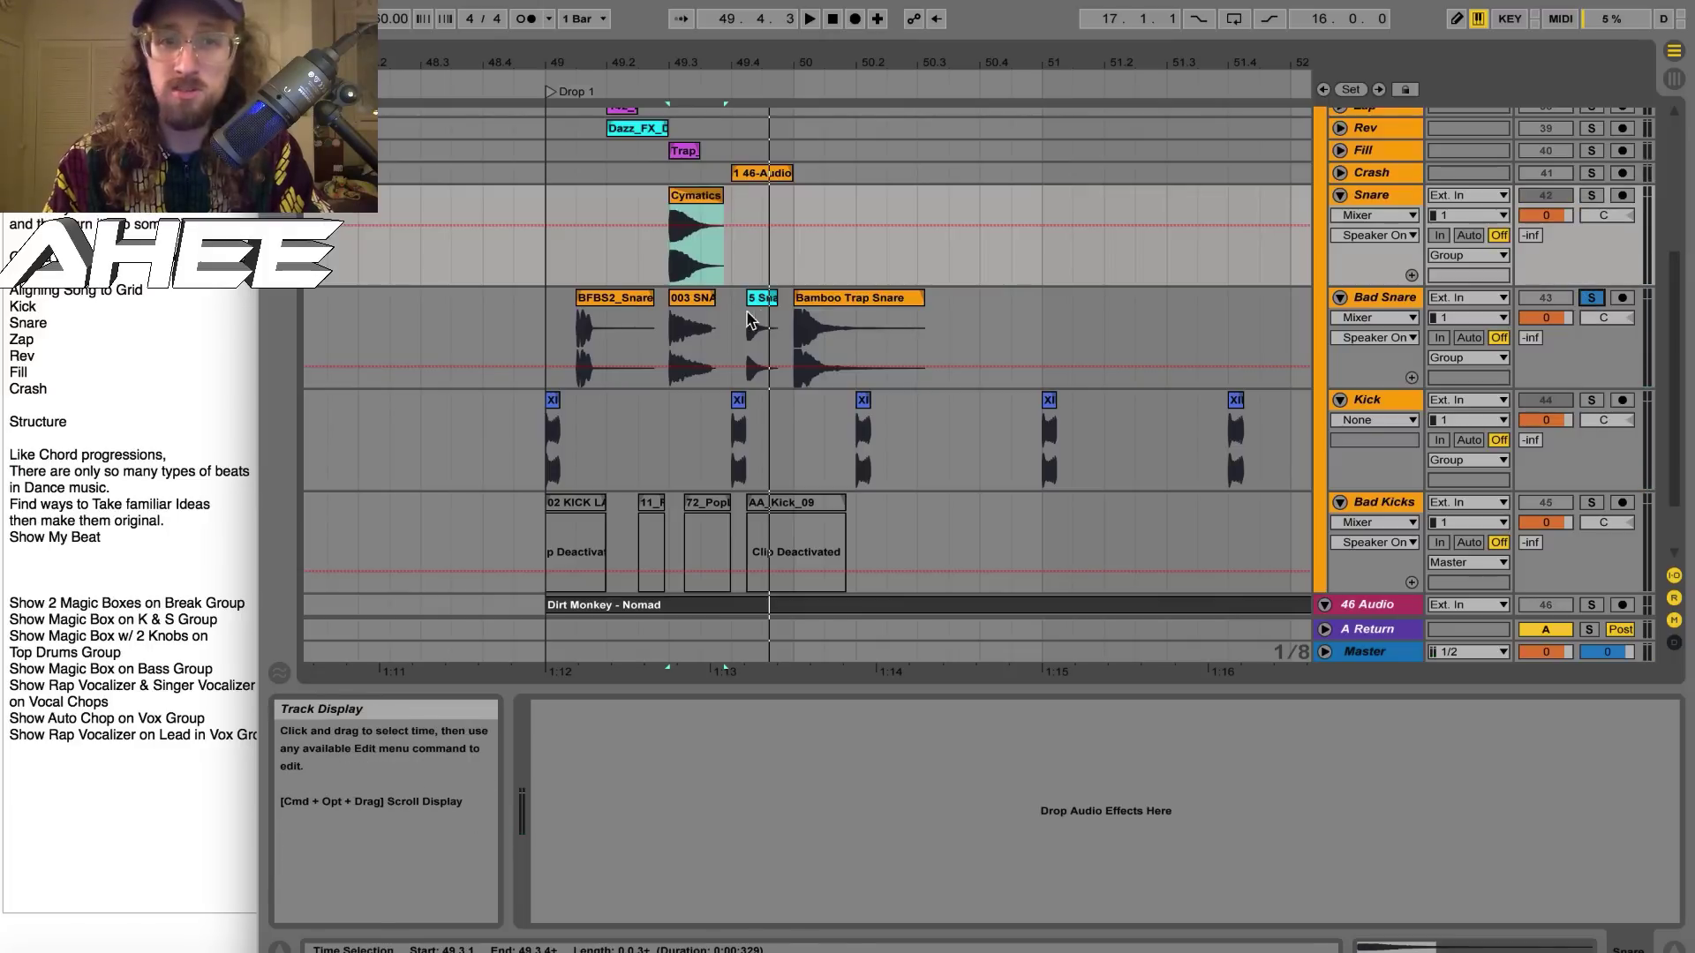
Shift the 003 SNARE, 5 Snare and Bamboo Trap Snare clips to start at 50.2.3 and audition the BFBS2_Snare clip with Bad Snare soloed
left_click(829, 298)
left_click(691, 298, "shift")
left_click_drag(692, 299, 910, 305)
left_click(1049, 316)
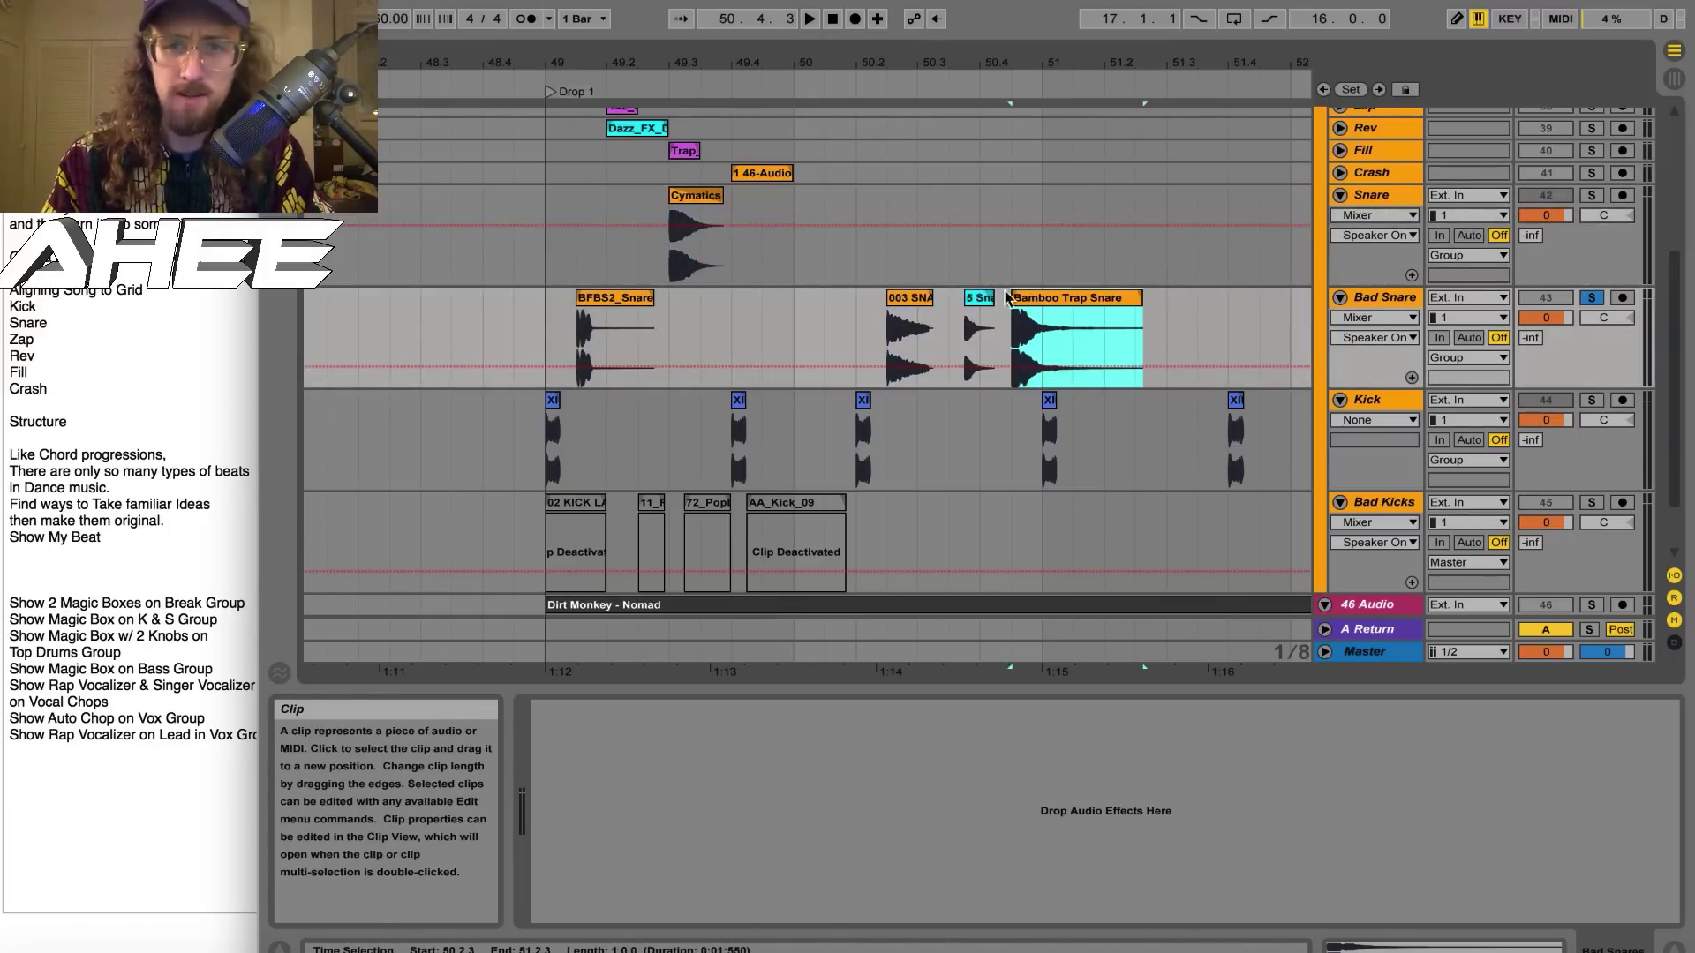
left_click(597, 303)
key("space")
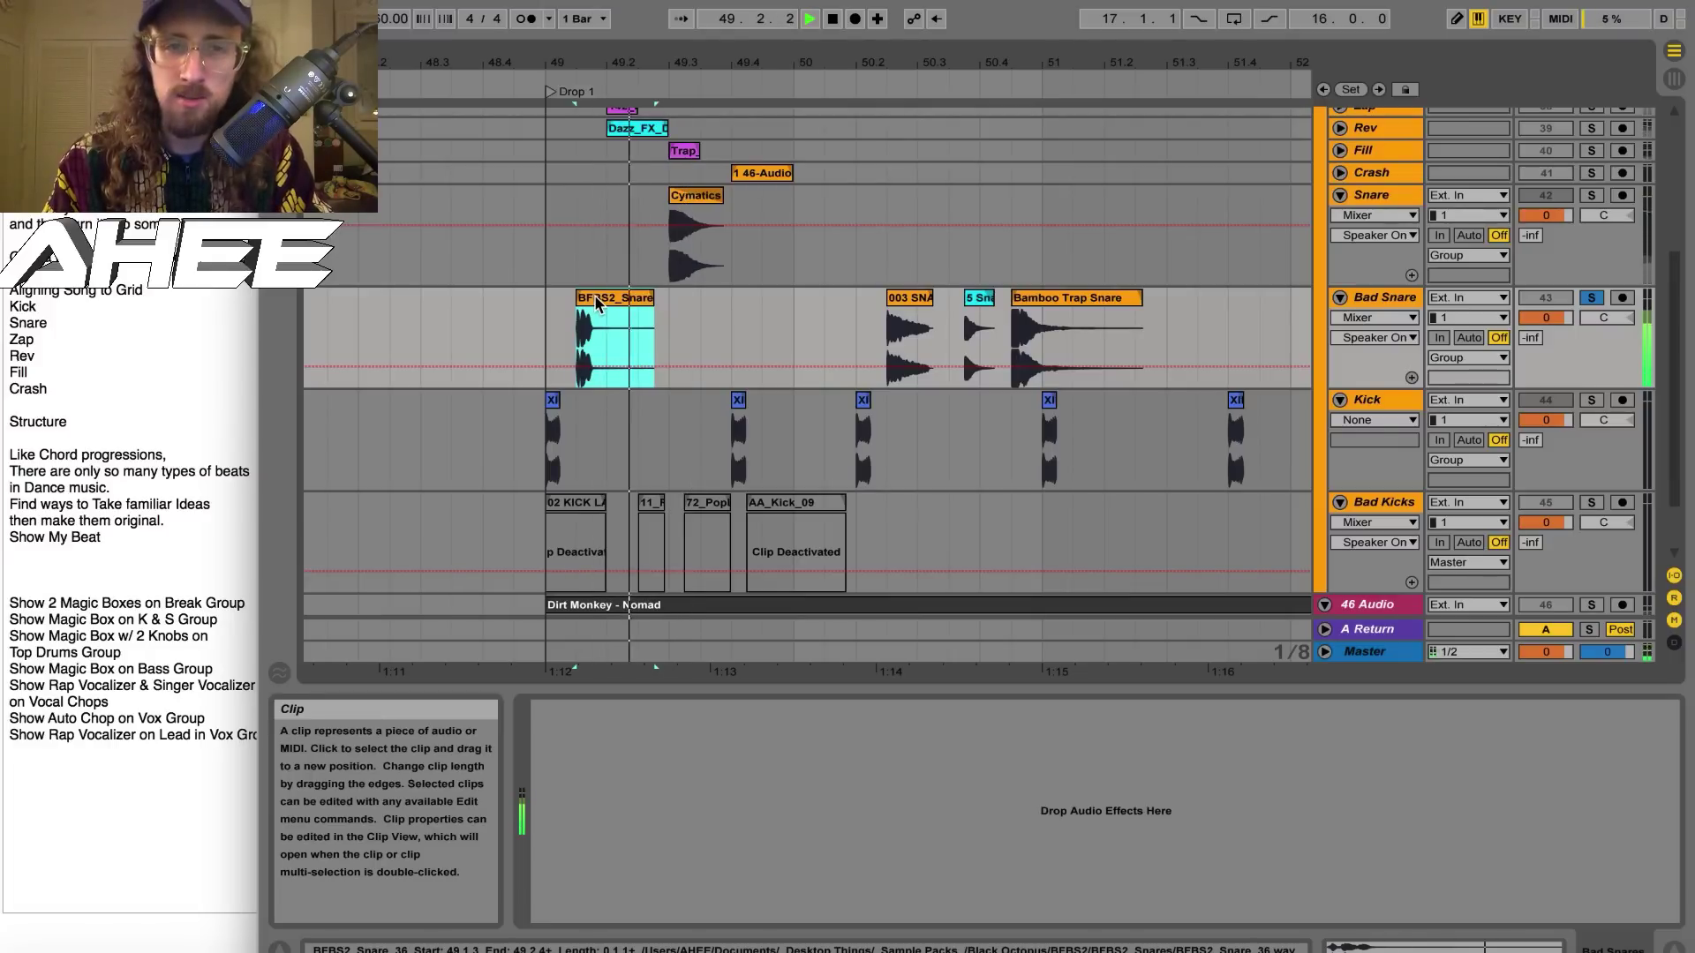
key("space")
Move the 003 SNARE clip to 49.3.3 on the Bad Snare track and audition it
left_click(902, 304)
key("super+x")
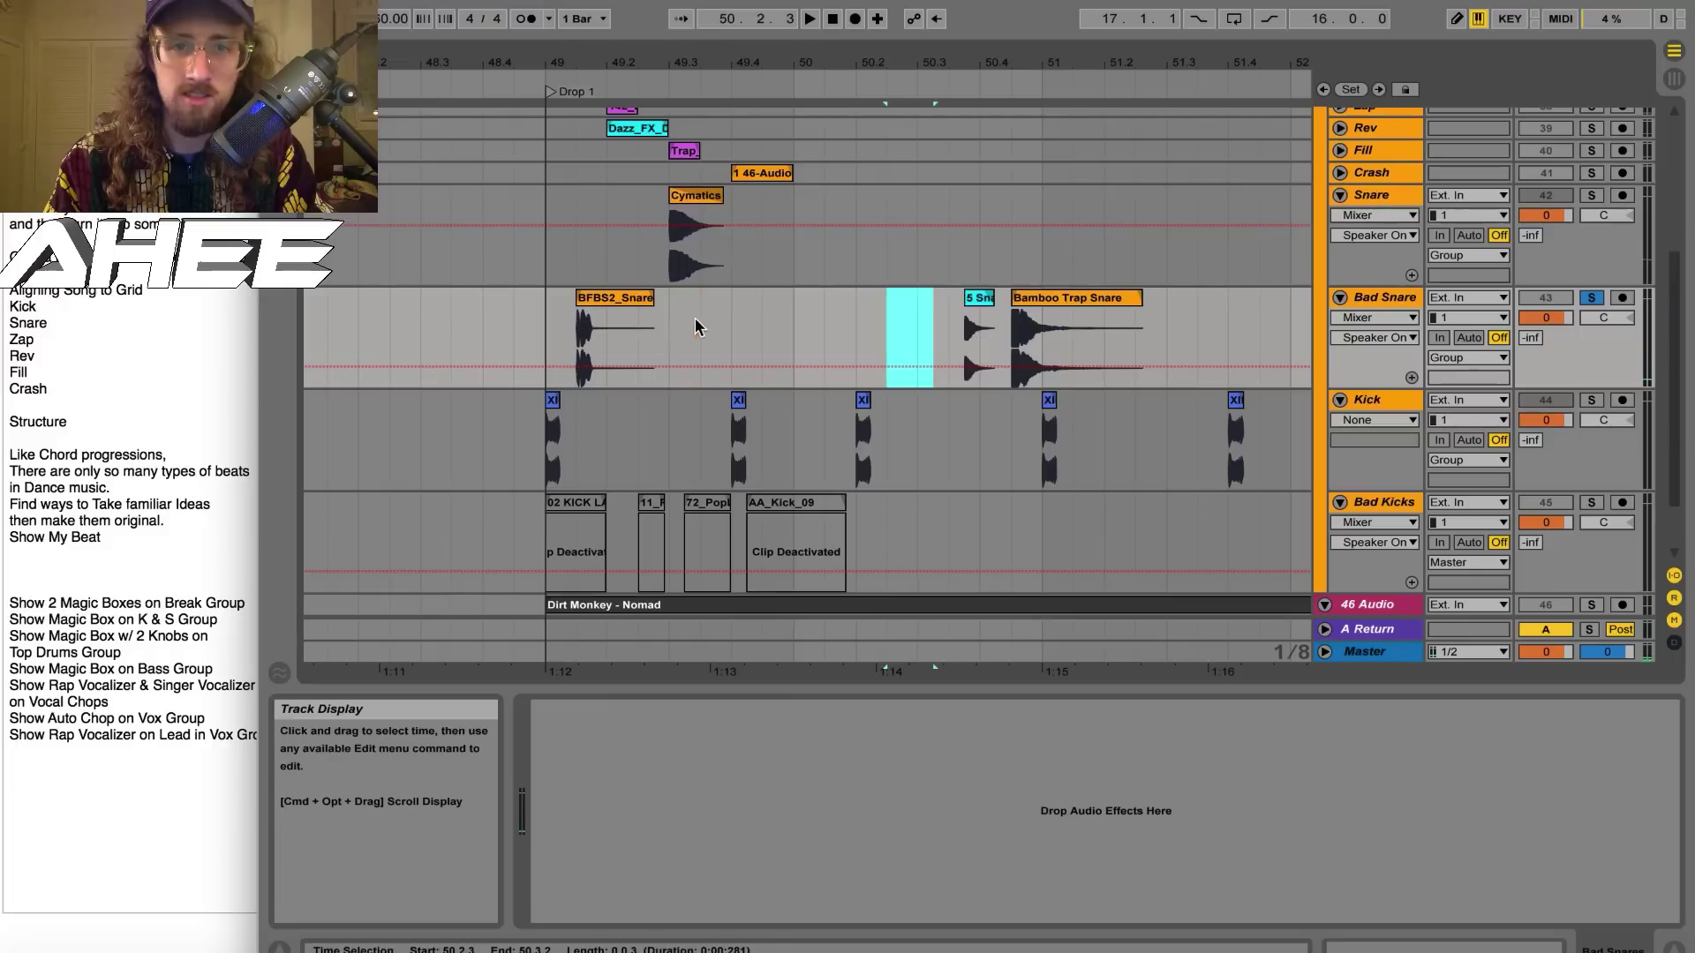
left_click(698, 326)
key("super+v")
key("space")
key("space")
key("space")
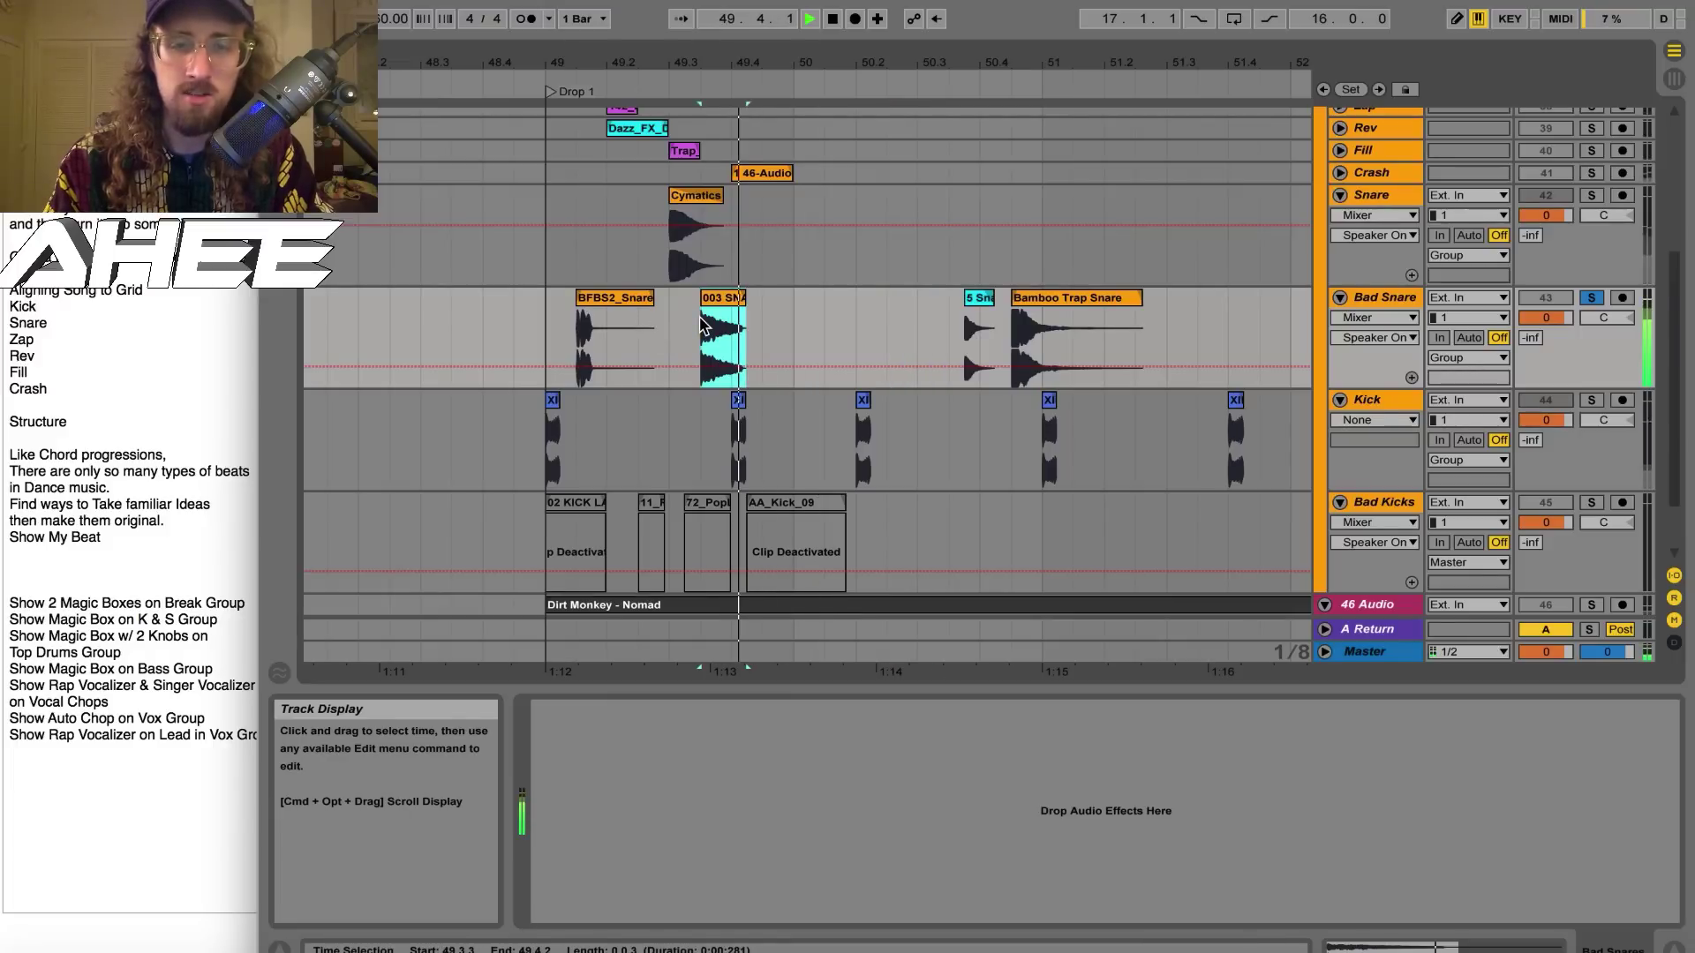
key("space")
left_click(731, 302)
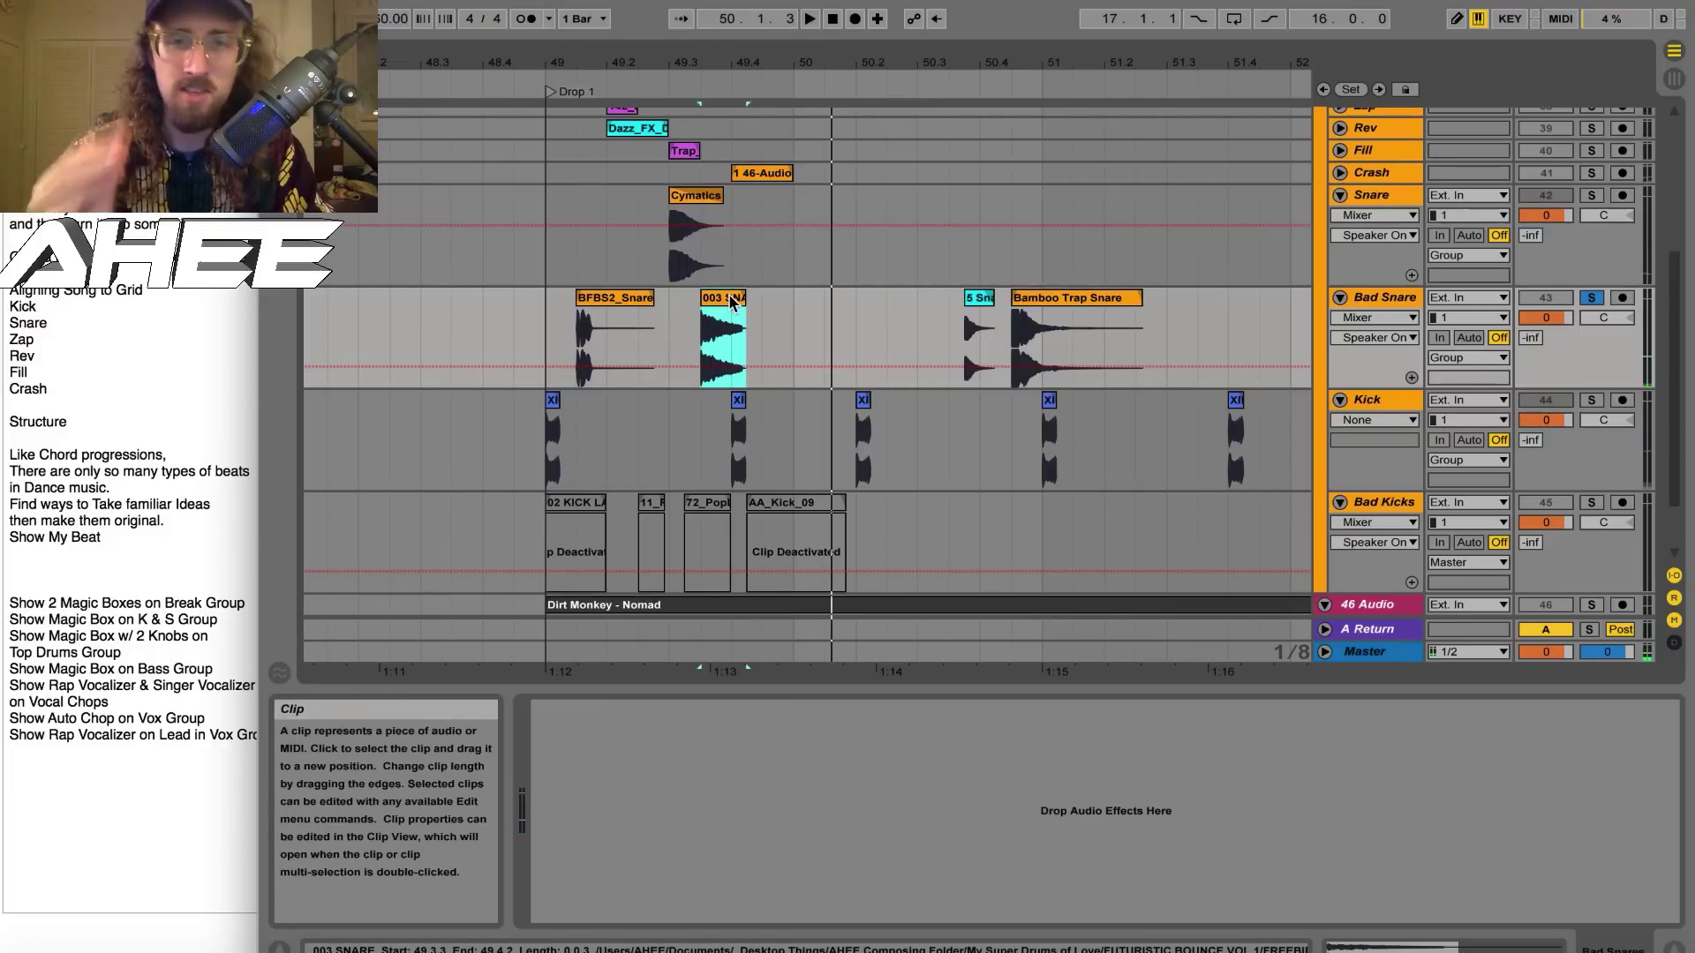
Move the 5 Snare clip to 50.1.3 on the Bad Snare track and audition it
left_click(980, 300)
left_click_drag(980, 300, 838, 300)
key("space")
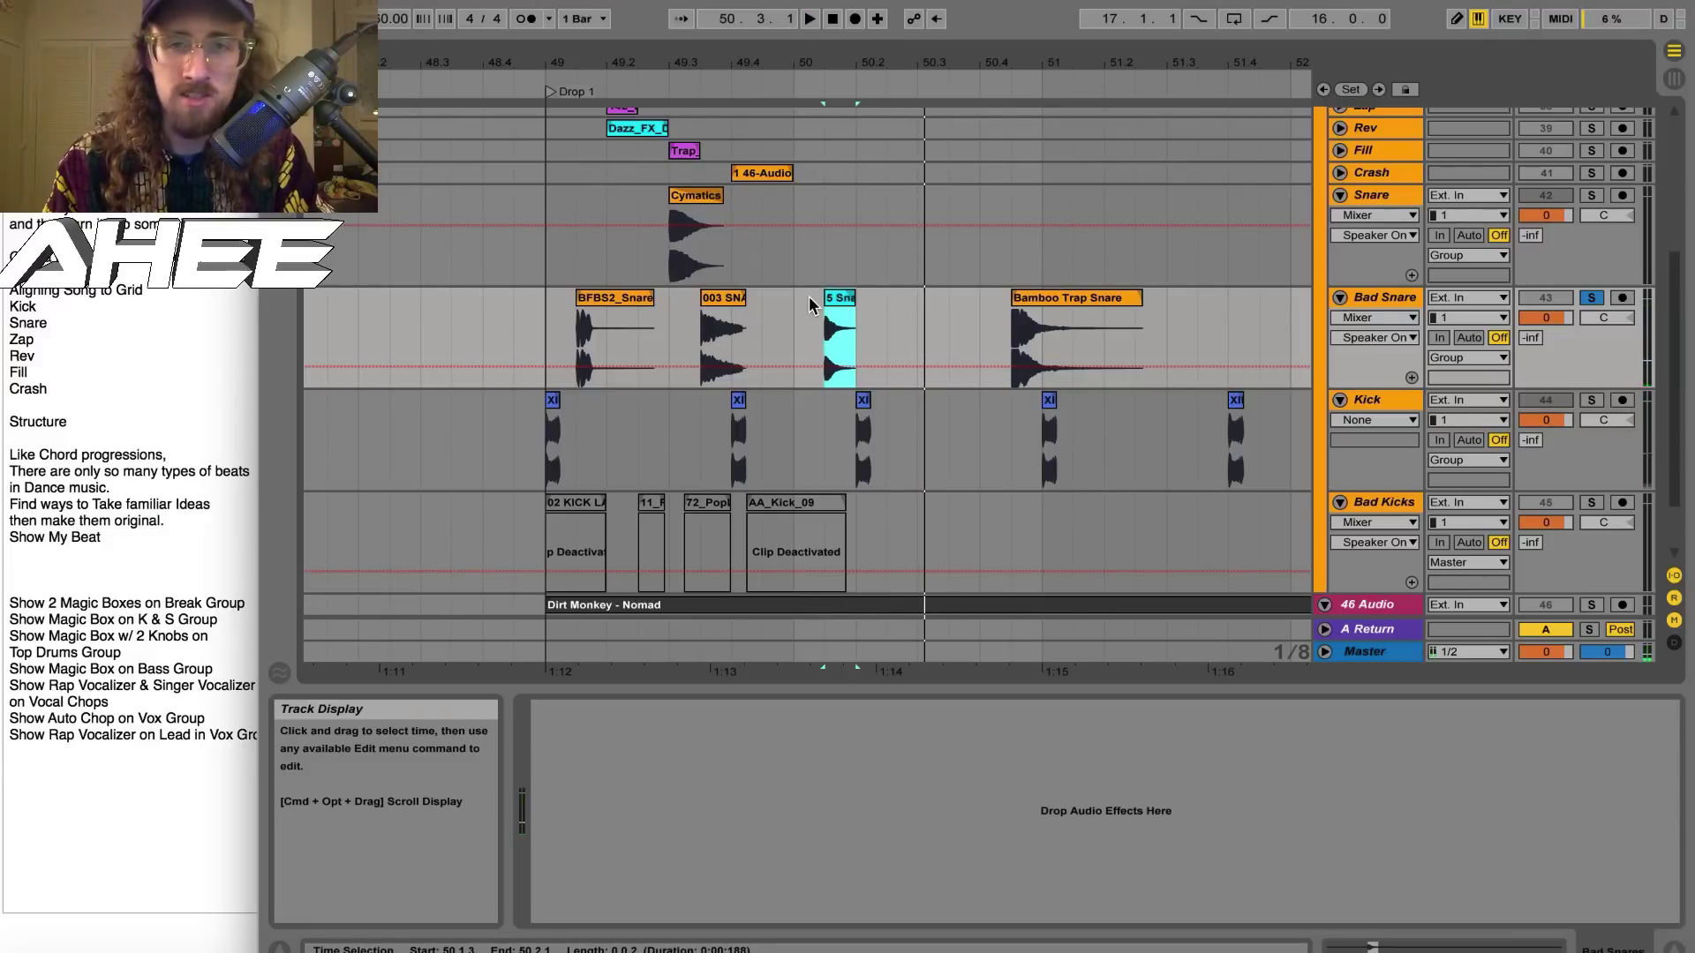
Move the Bamboo Trap Snare clip to 50.3.1, audition it, shorten its end to 50.4.1 and unsolo the Bad Snare track
left_click_drag(1039, 304, 944, 305)
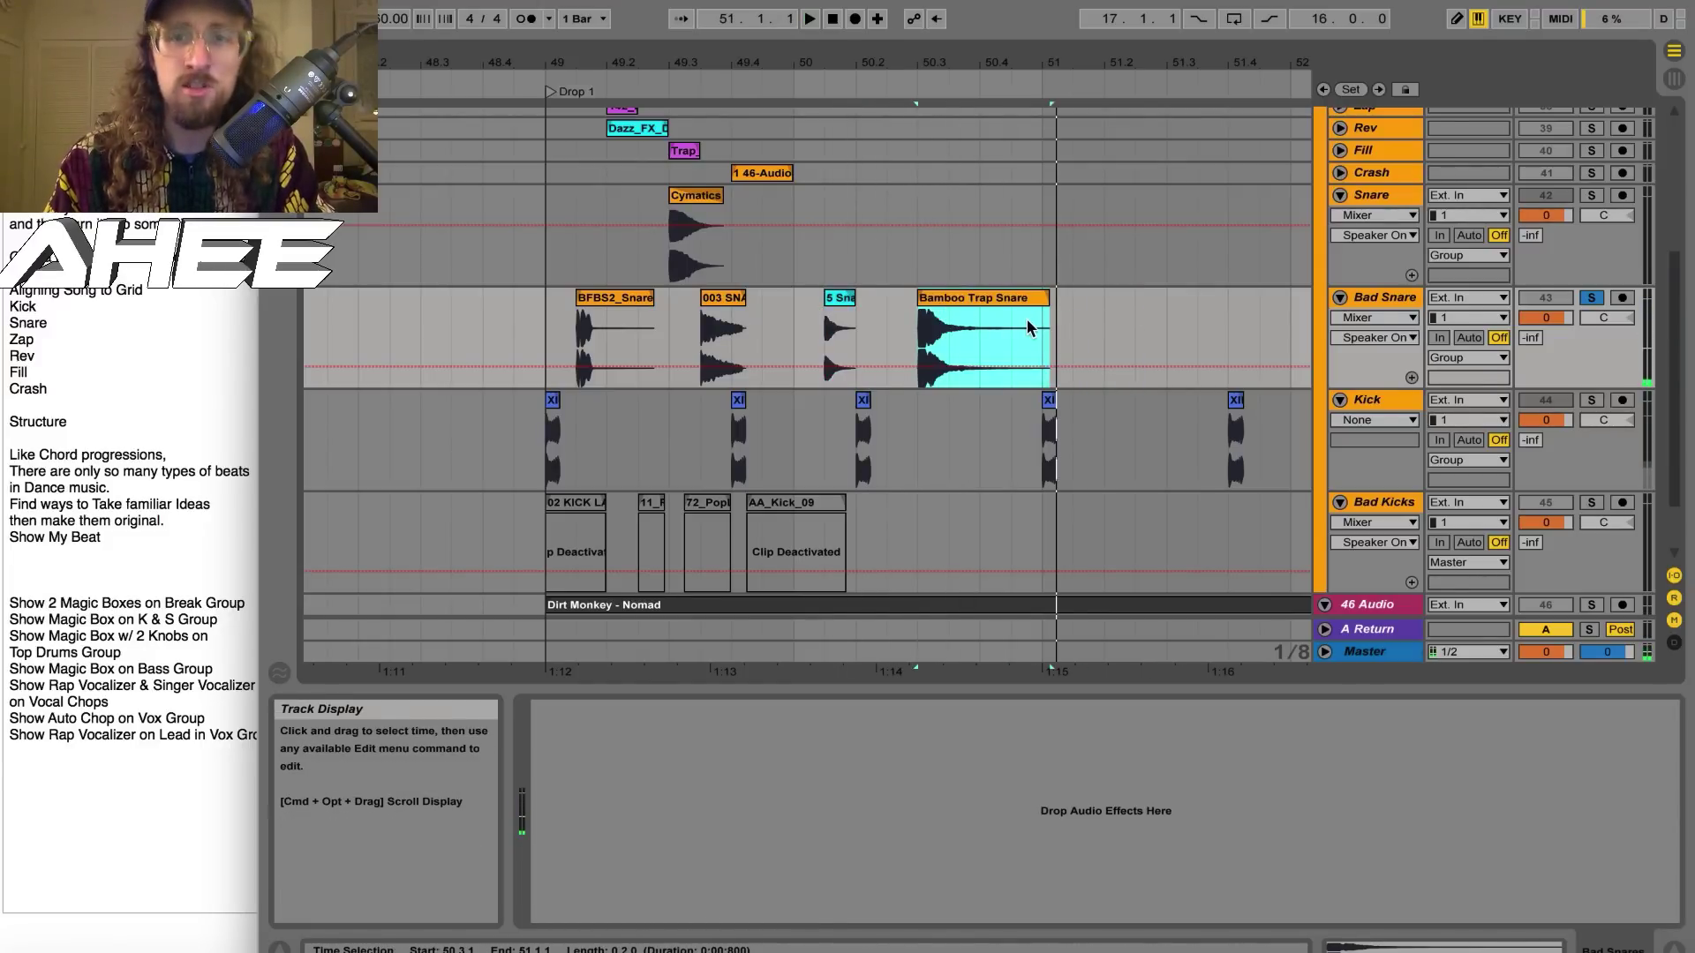
key("space")
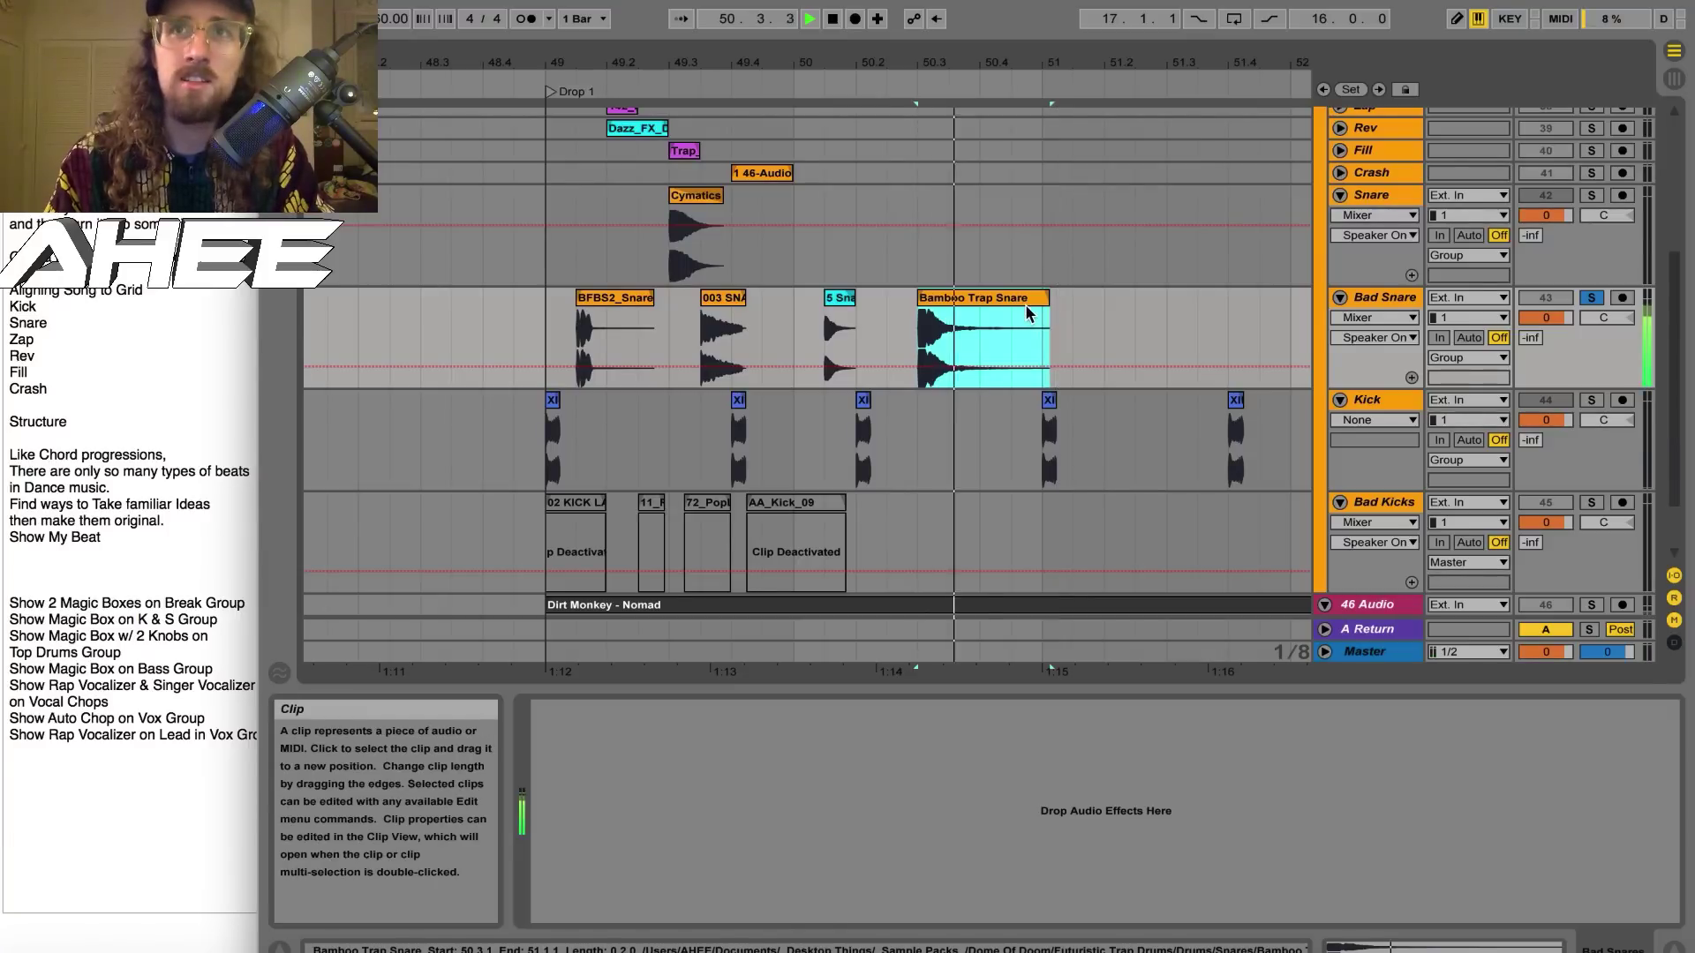
key("space")
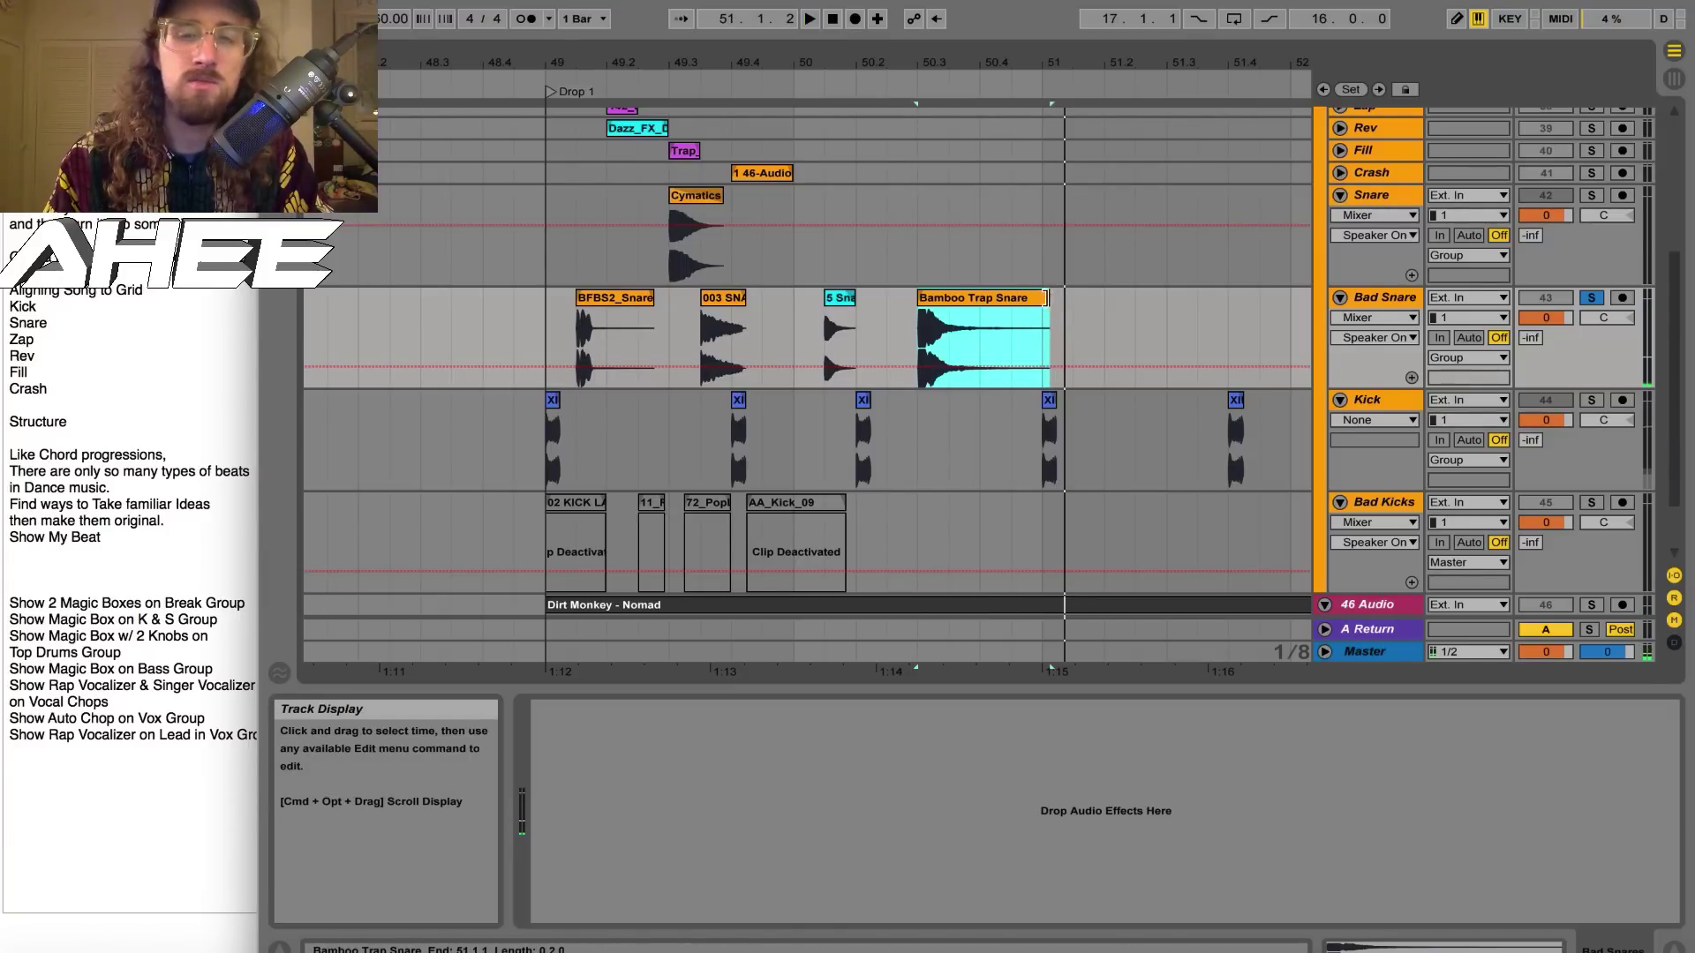
left_click_drag(1045, 299, 987, 299)
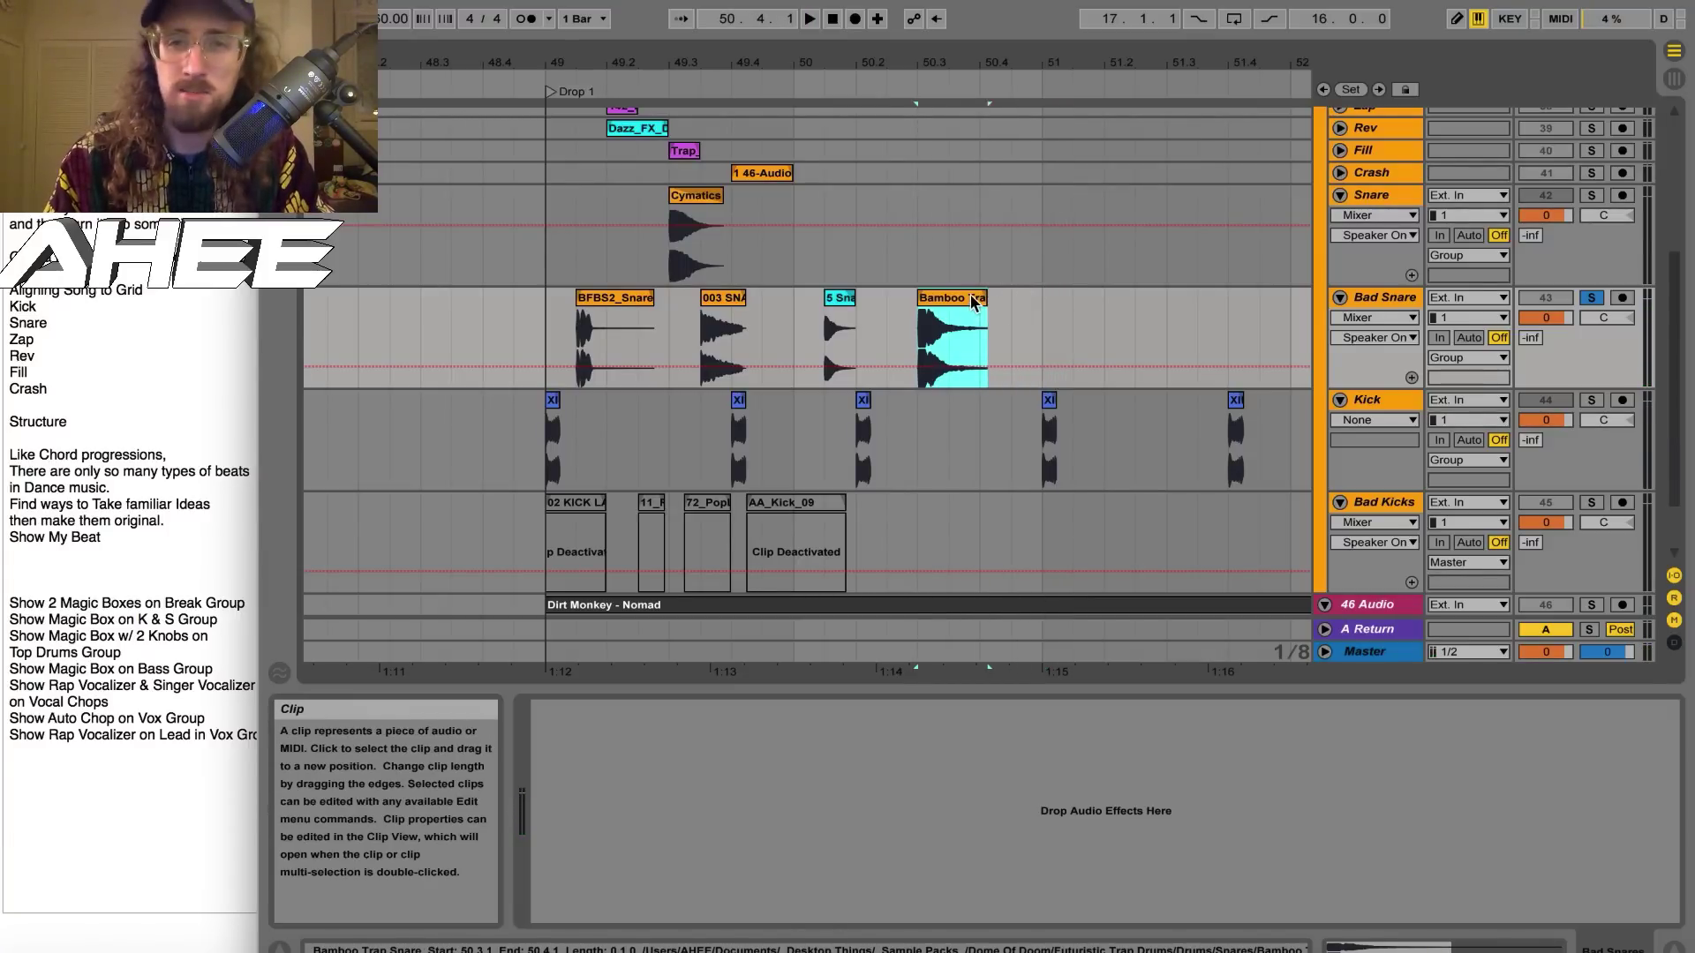
left_click(1591, 299)
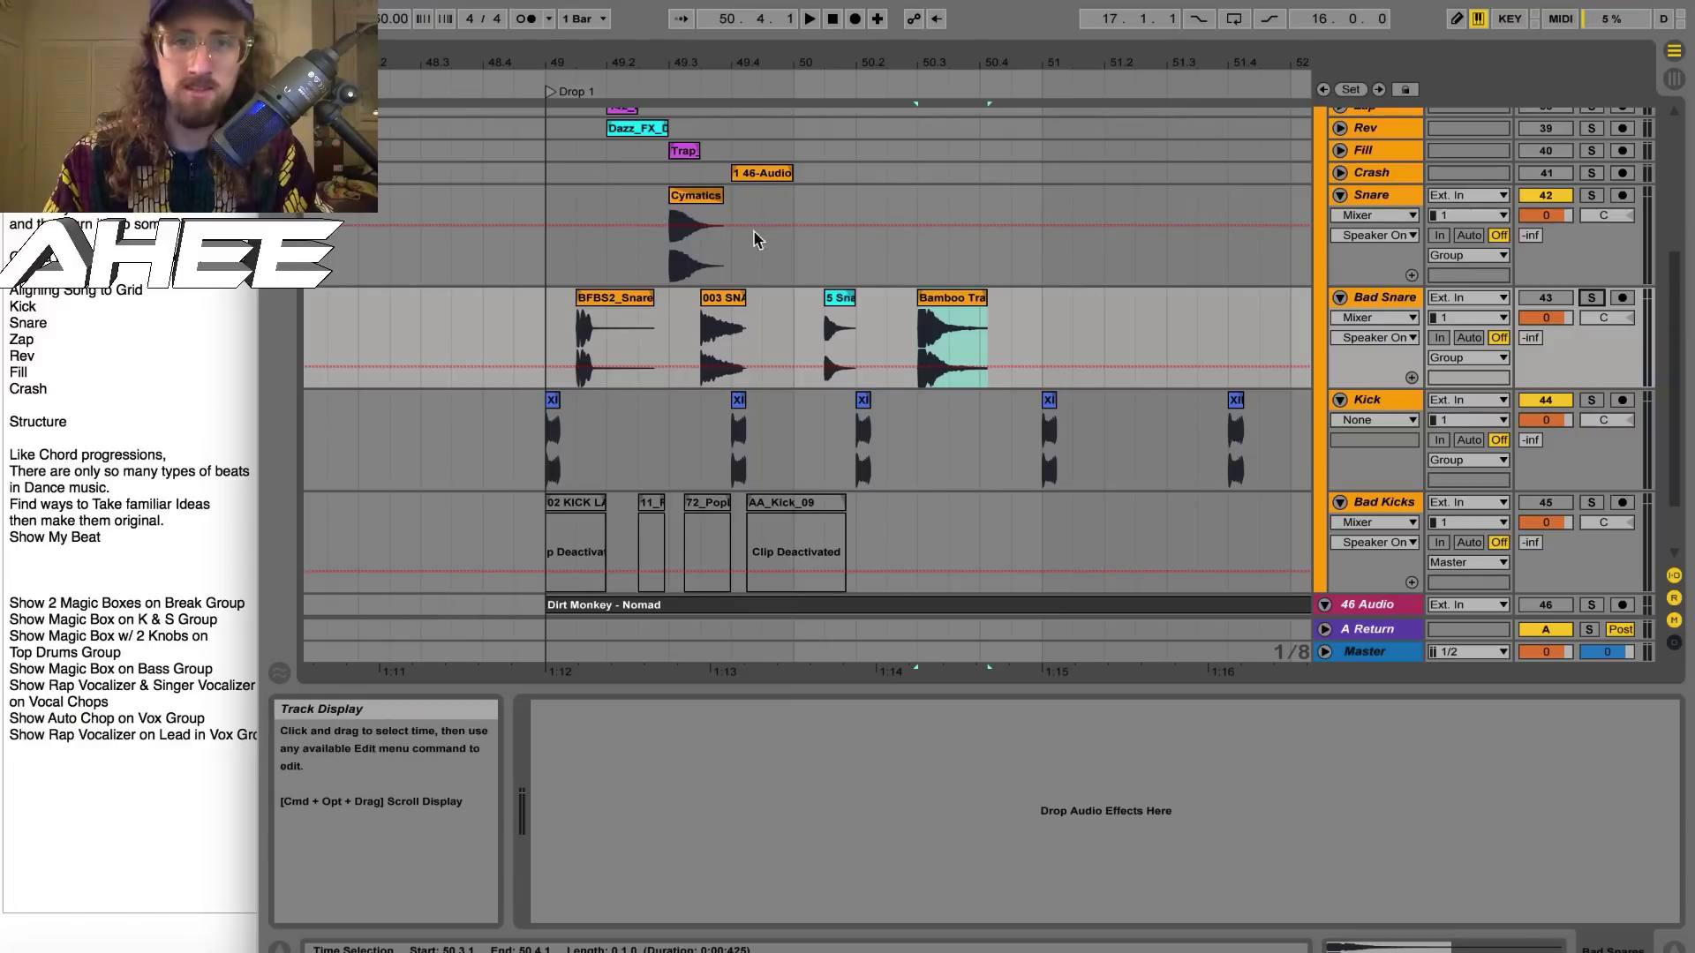
Play the reference song from 49.3.1 with the 46 Audio track soloed to hear where its snares fall
left_click(694, 200)
left_click(552, 278)
scroll(552, 278, "down", 3)
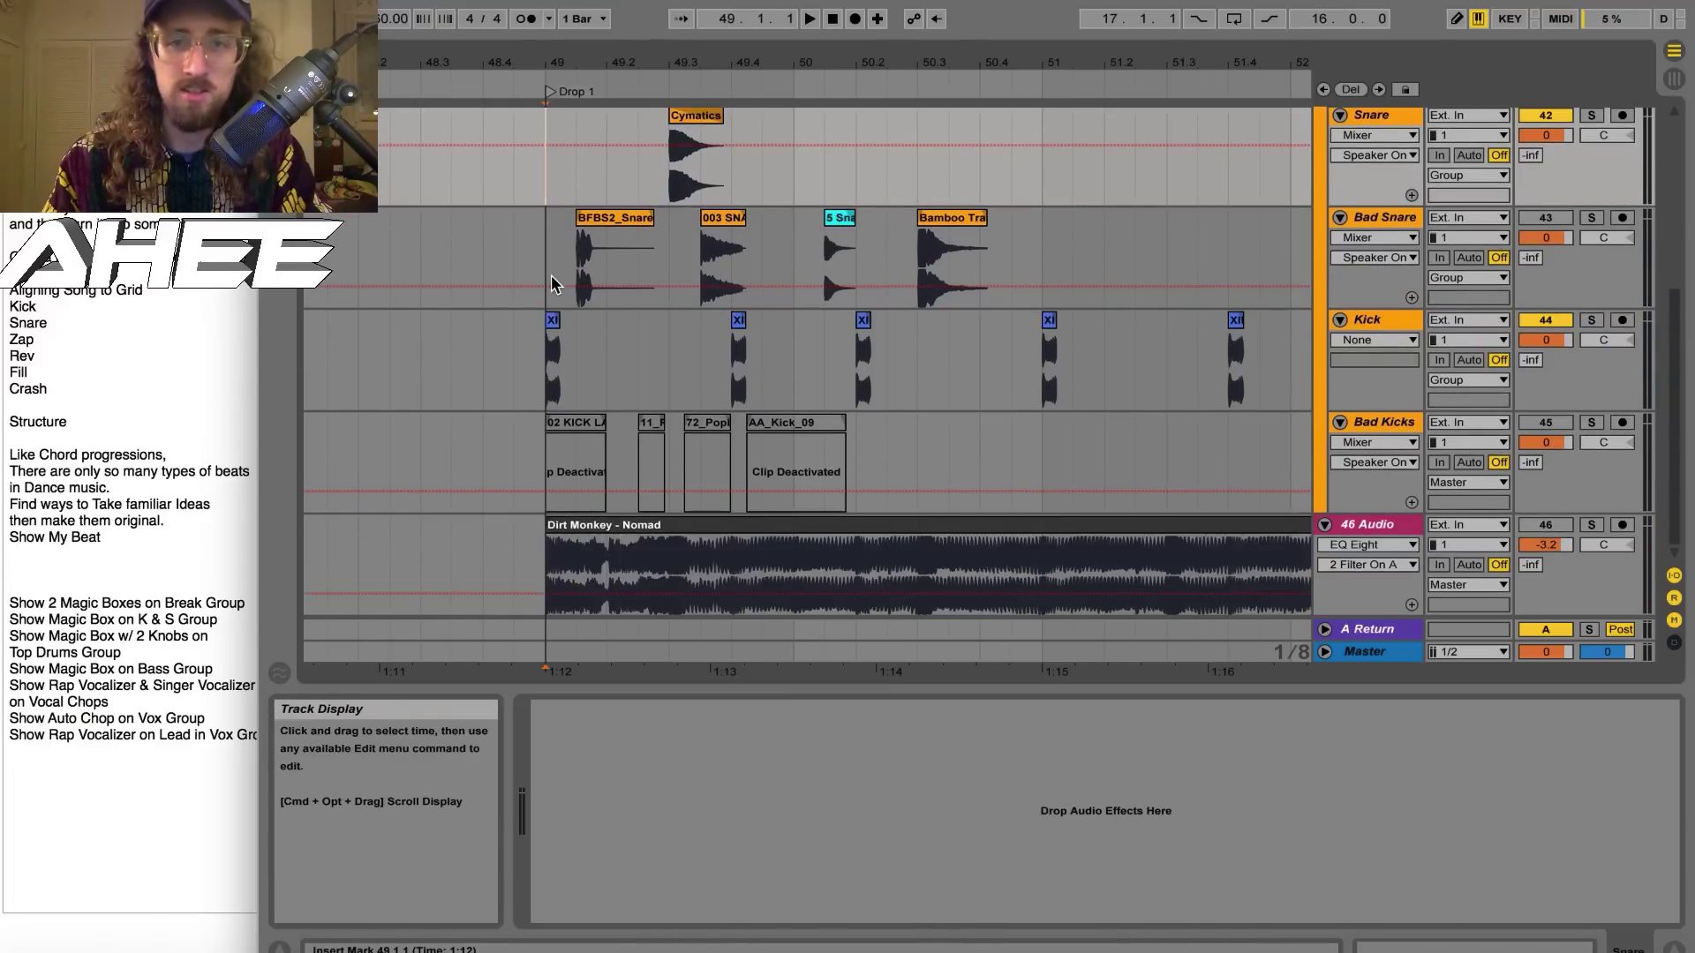
left_click(662, 554)
key("space")
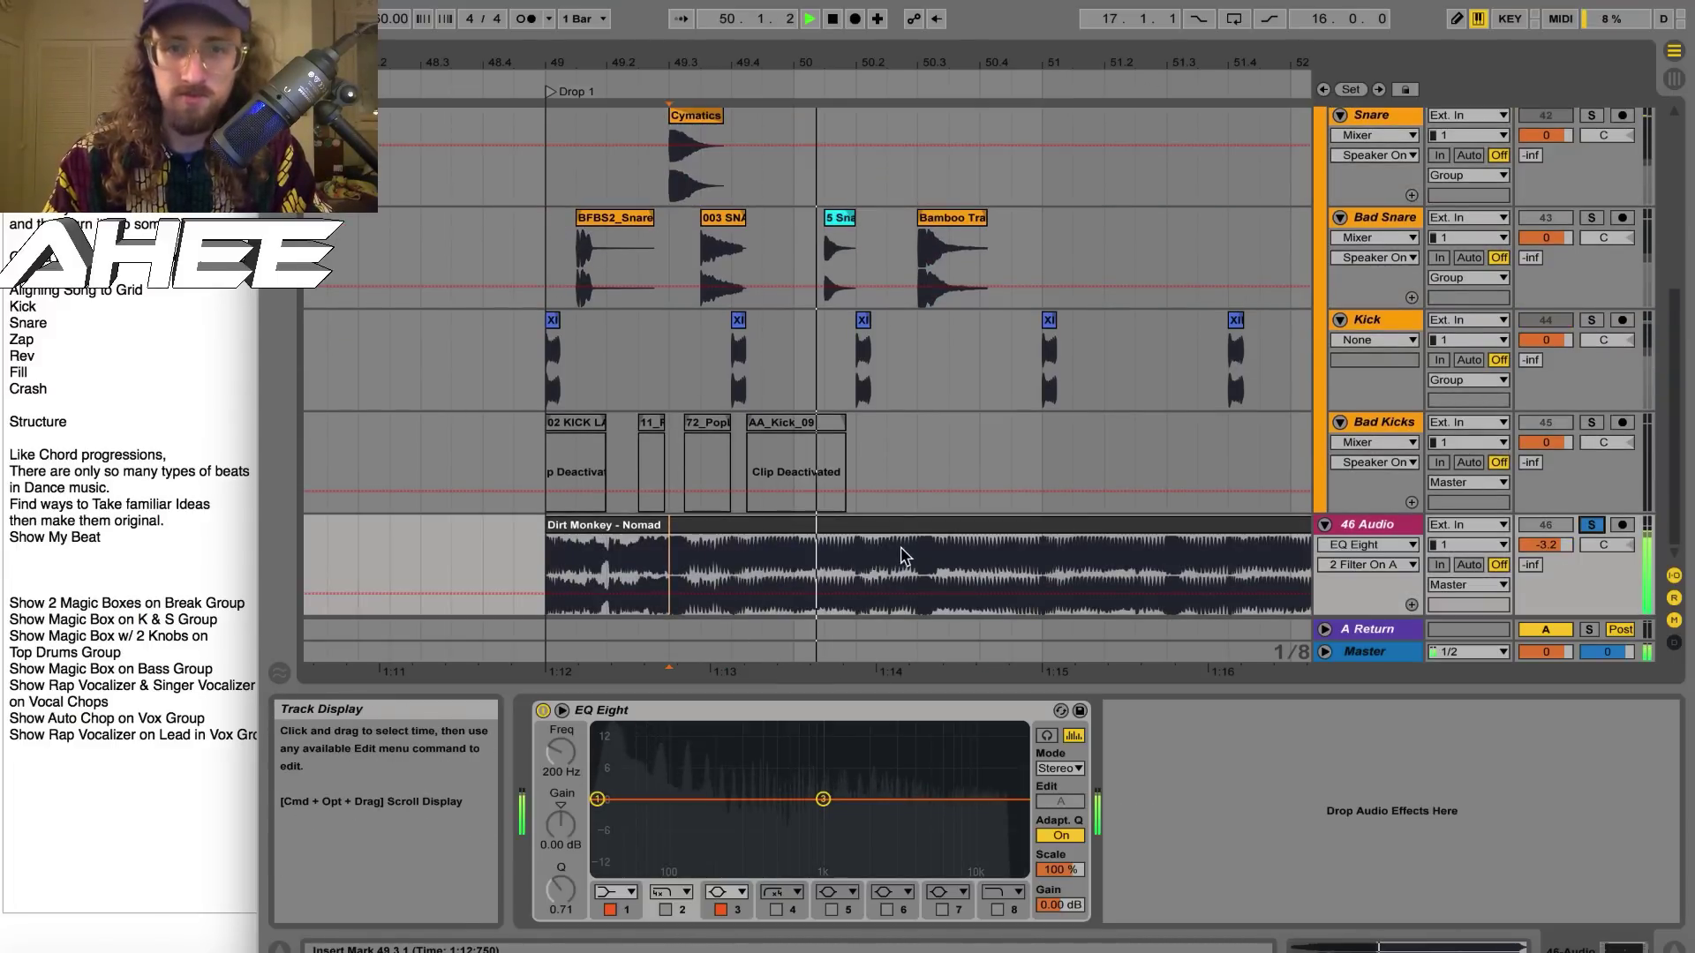
Copy the Cymatics snare clip to 50.3.1 and duplicate bars 49 and 50 of the Snare track into bars 51 and 52
left_click(686, 114)
key("super+c")
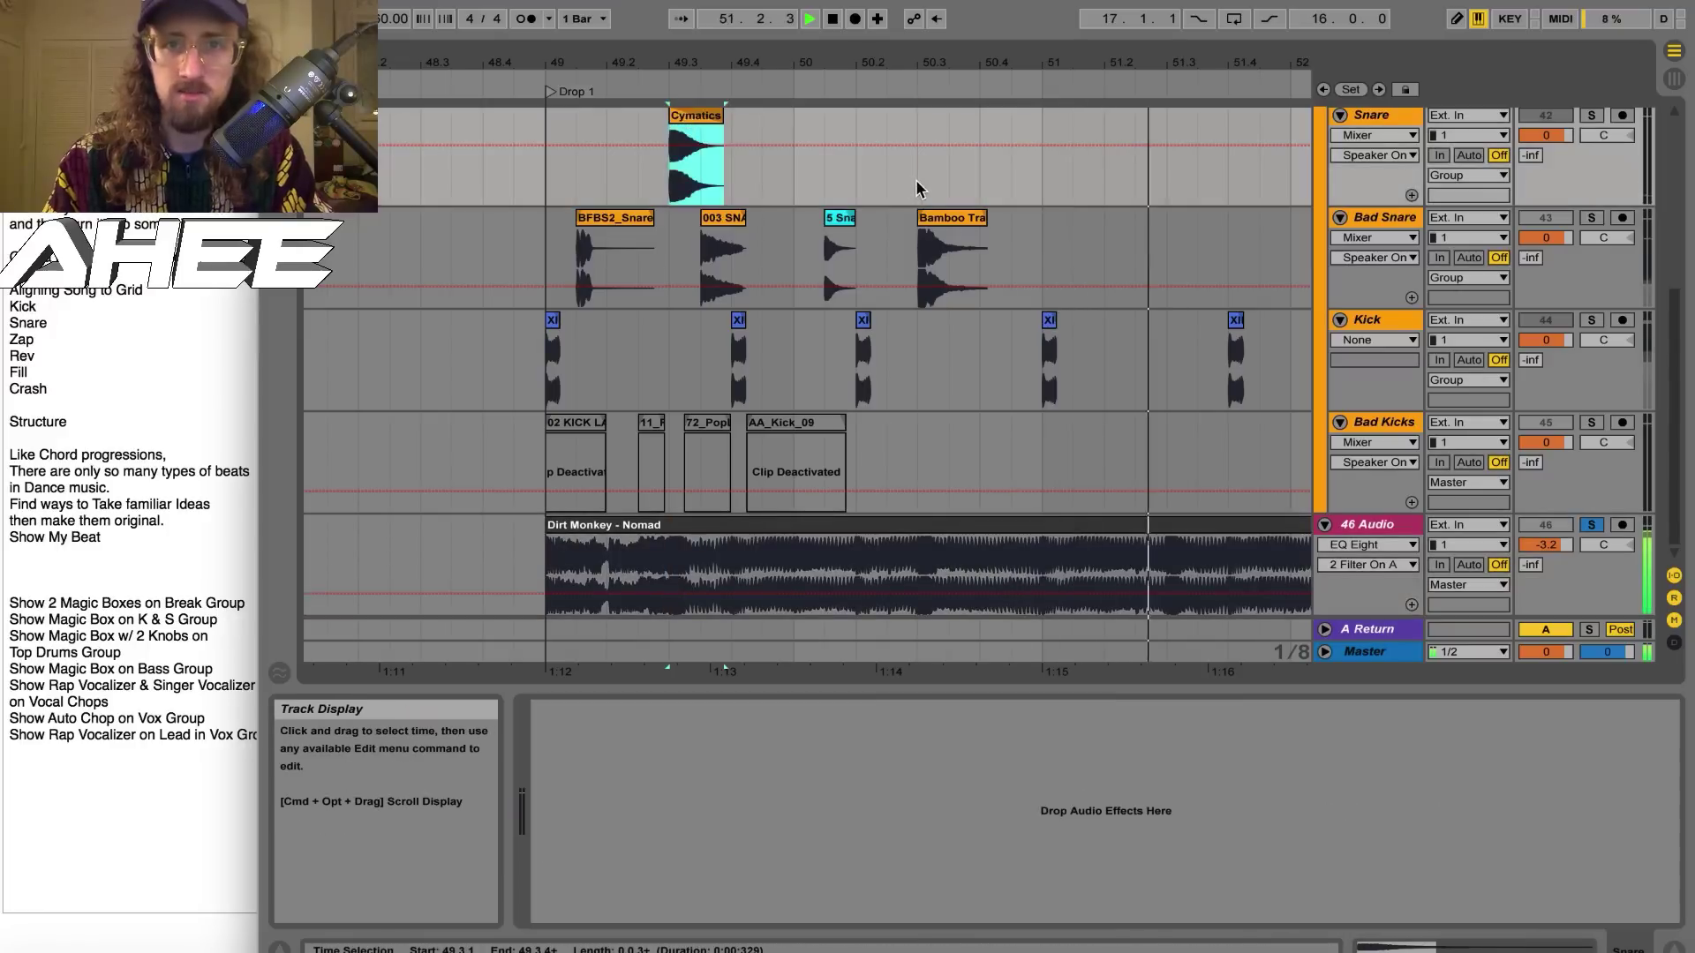
left_click(918, 189)
key("super+v")
left_click_drag(550, 187, 1038, 174)
key("super+d")
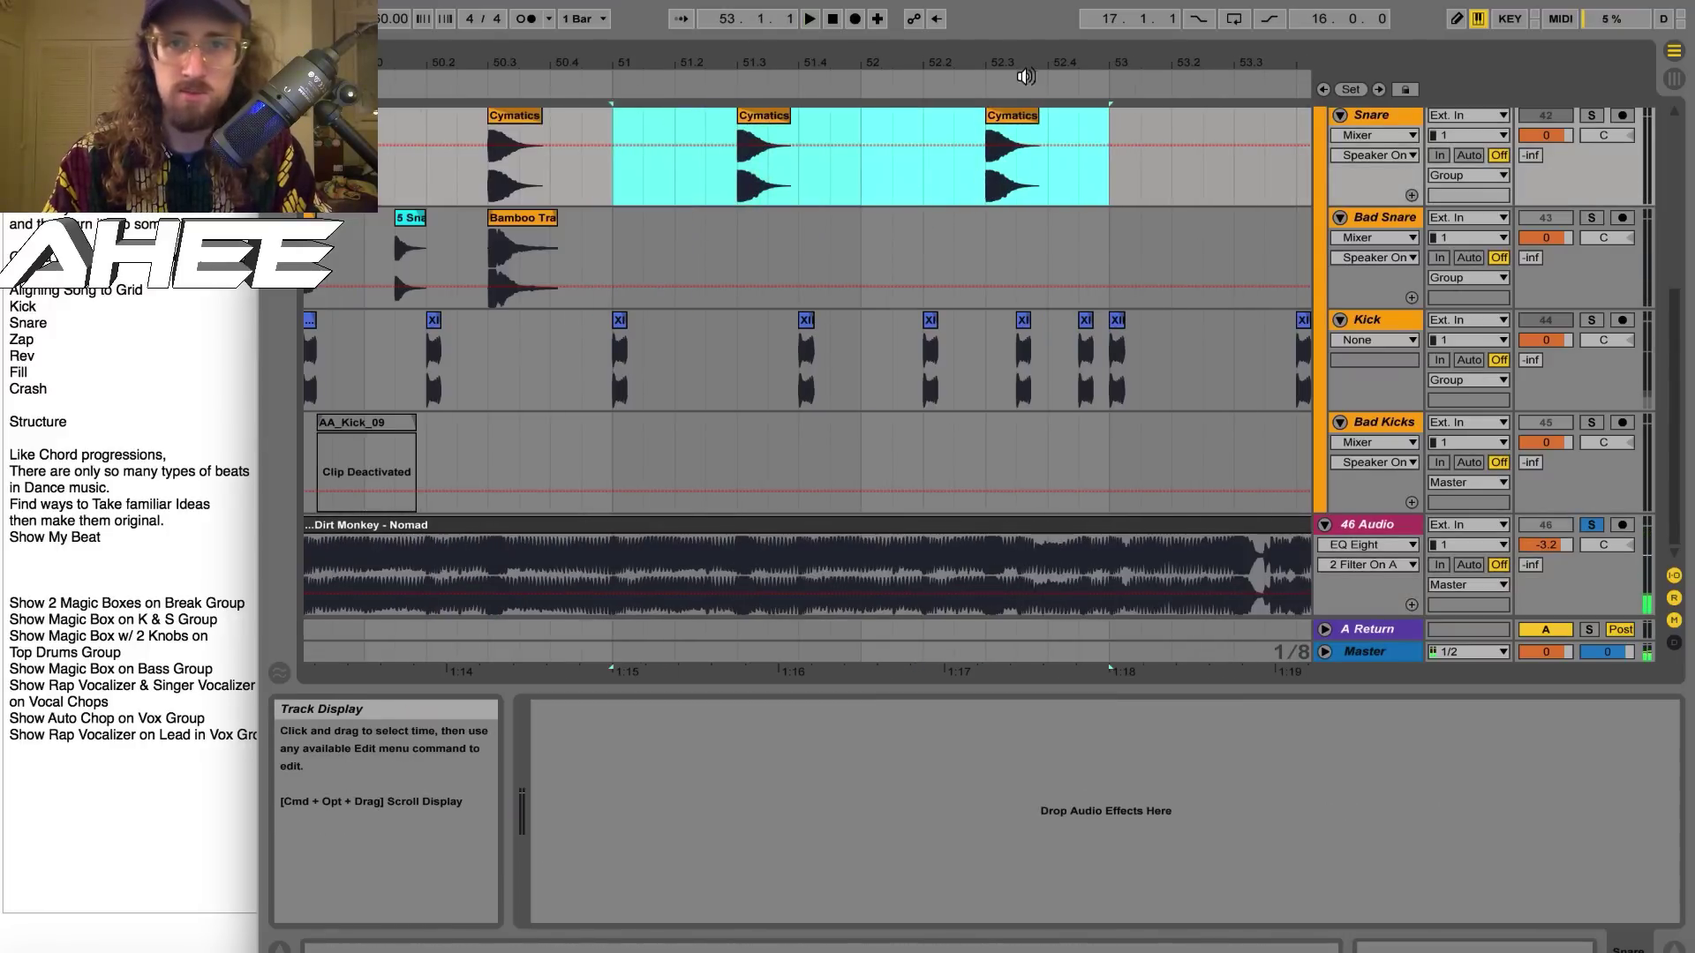
Duplicate the two-bar snare pattern six more times on the Snare track, filling it up to 65.1.1
left_click_drag(1021, 66, 1006, 65)
key("space")
left_click_drag(804, 64, 656, 58)
key("super+d")
key("super+d")
key("super+d")
key("super+d")
key("super+d")
key("super+d")
Play from 64.1.1, delete the last Cymatics snare clip in bar 64, replay from 63.1.1 and select the emptied bar
left_click(515, 177)
key("space")
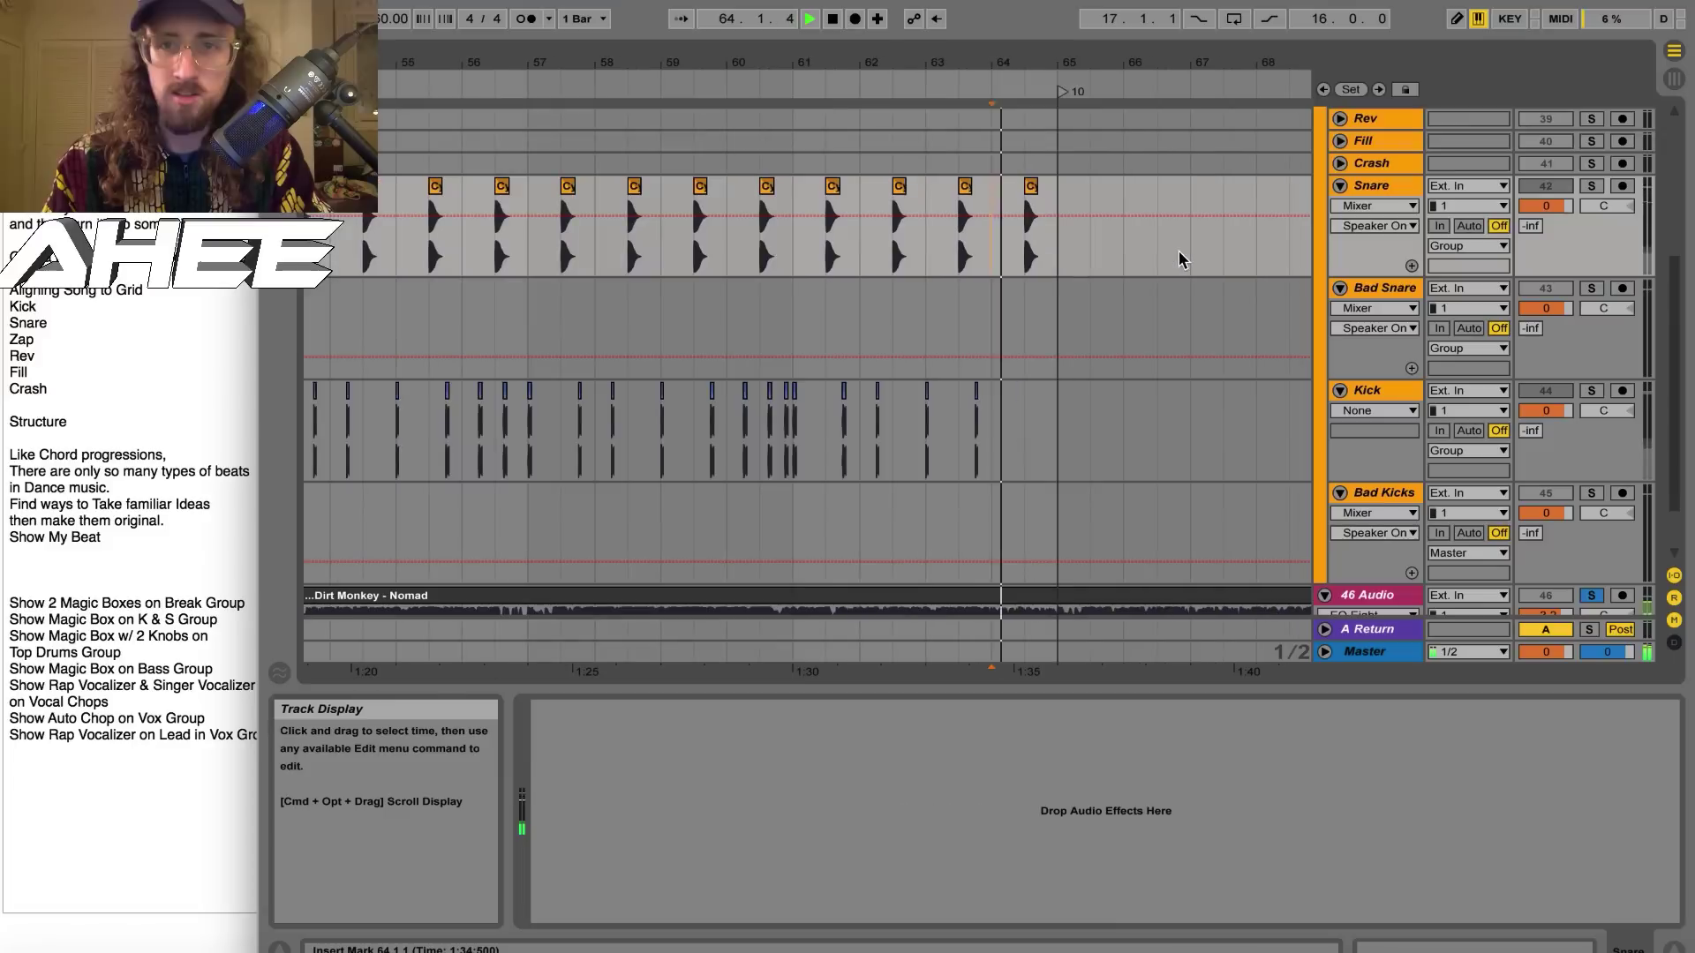
left_click(1030, 185)
key("Delete")
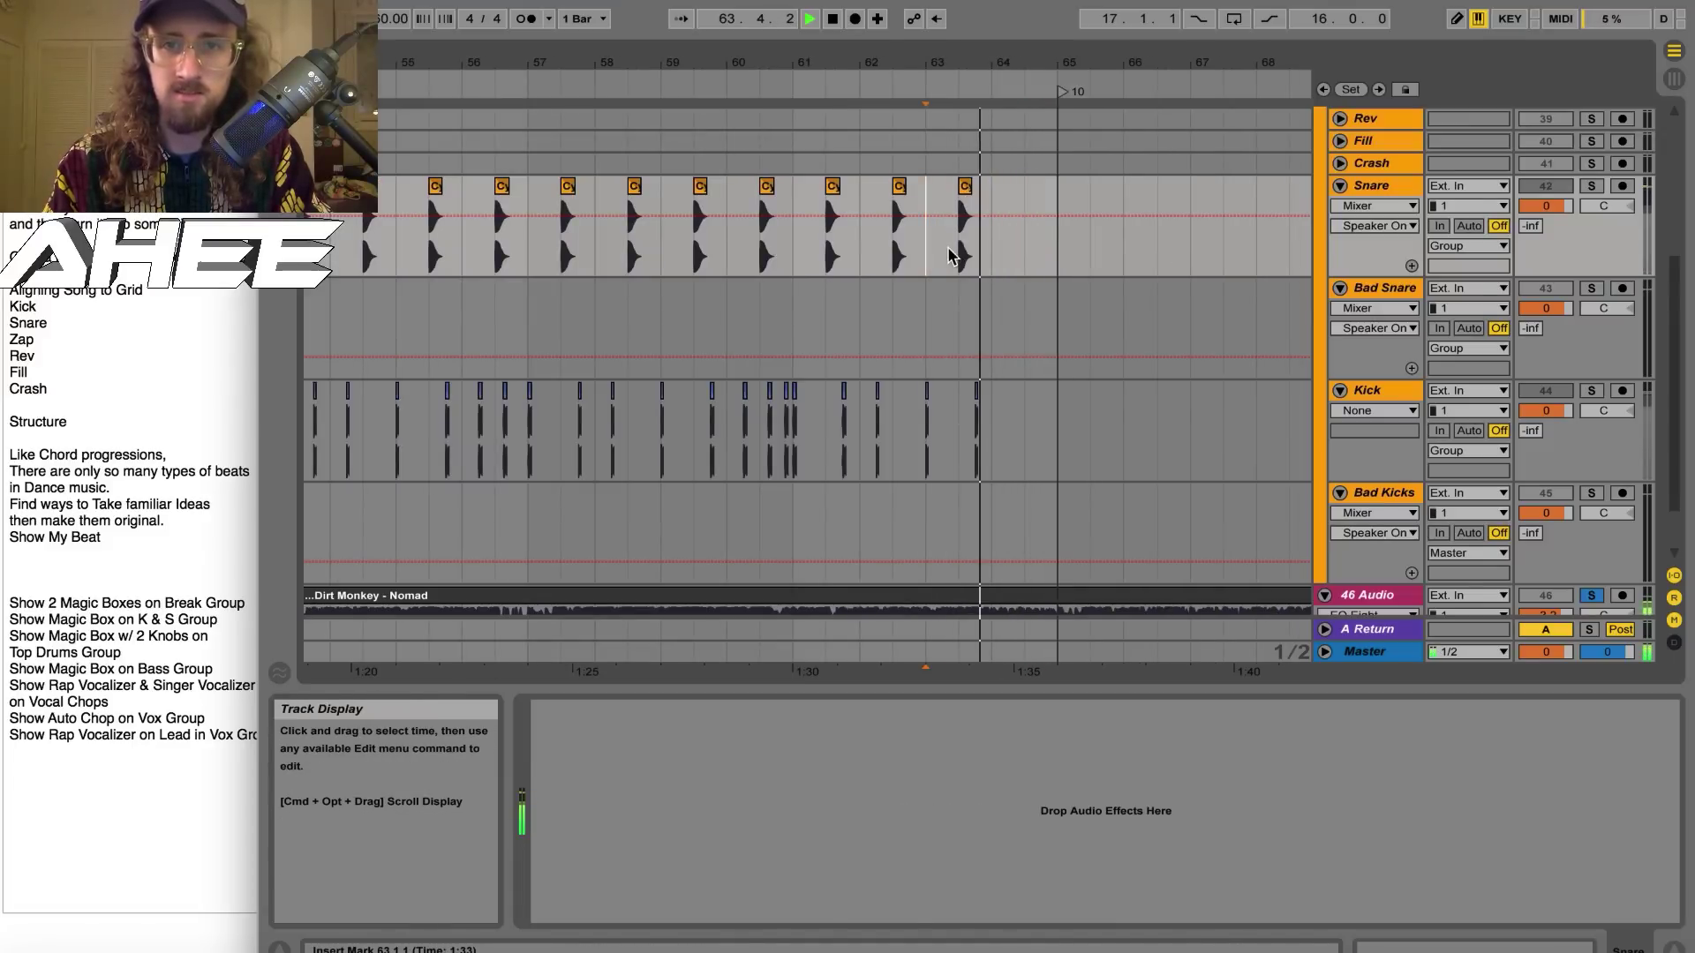
key("space")
left_click_drag(996, 262, 1059, 256)
scroll(1015, 265, "left", 10)
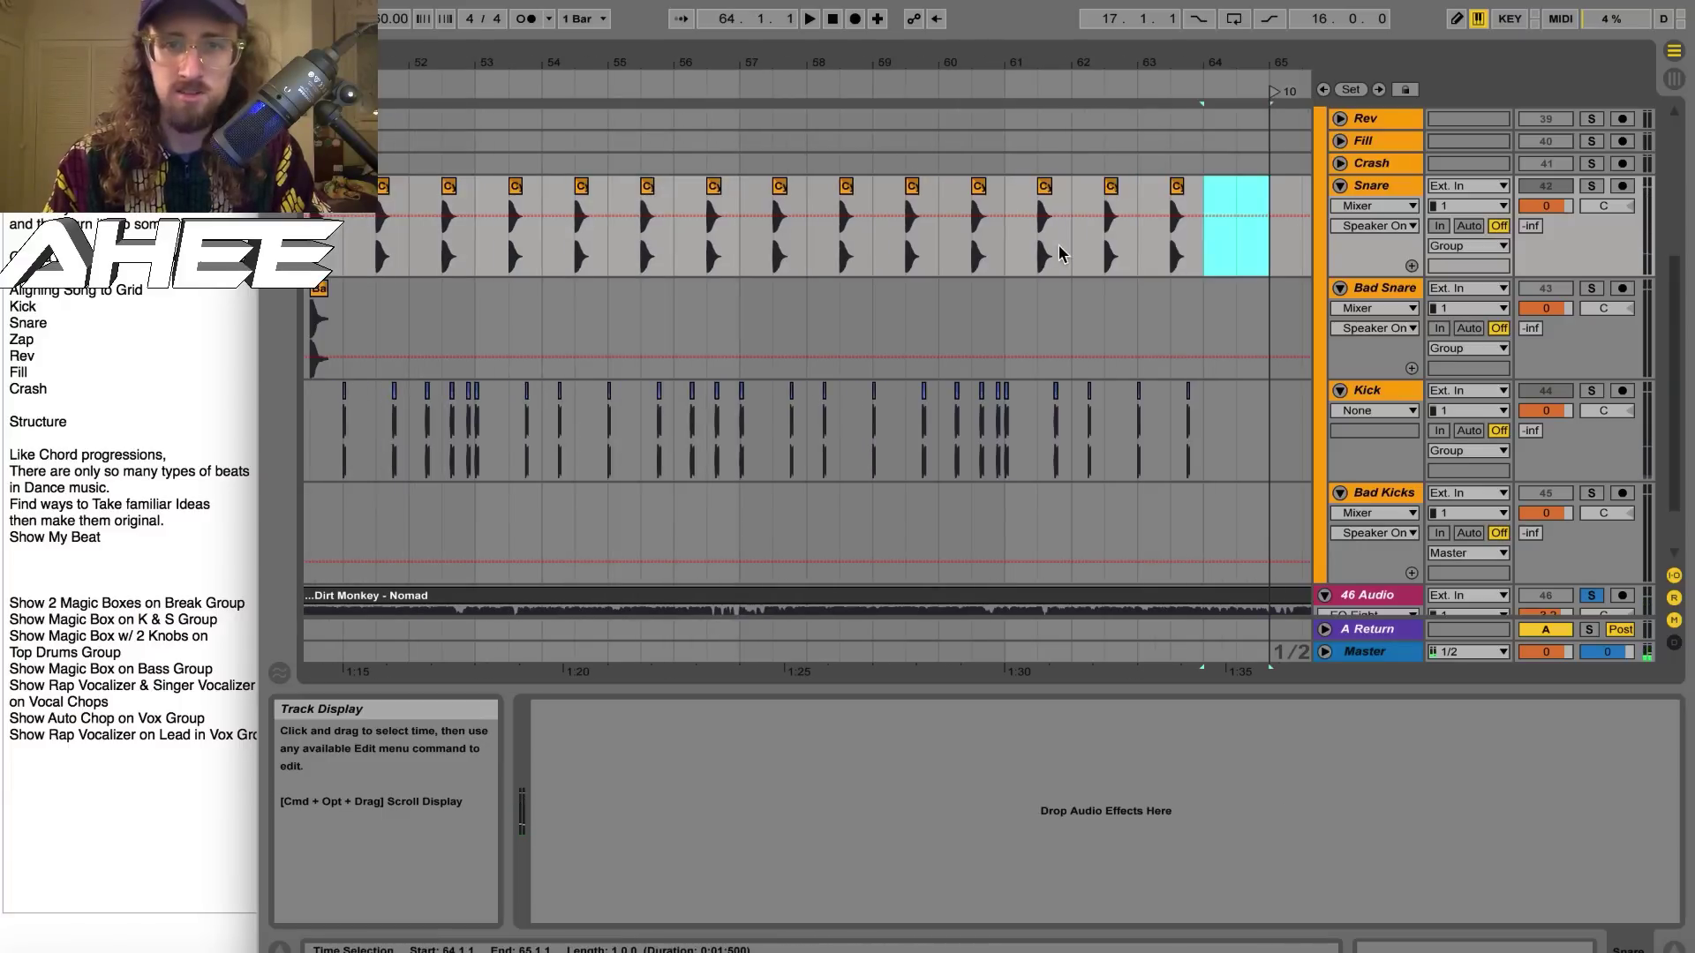
scroll(962, 281, "left", 5)
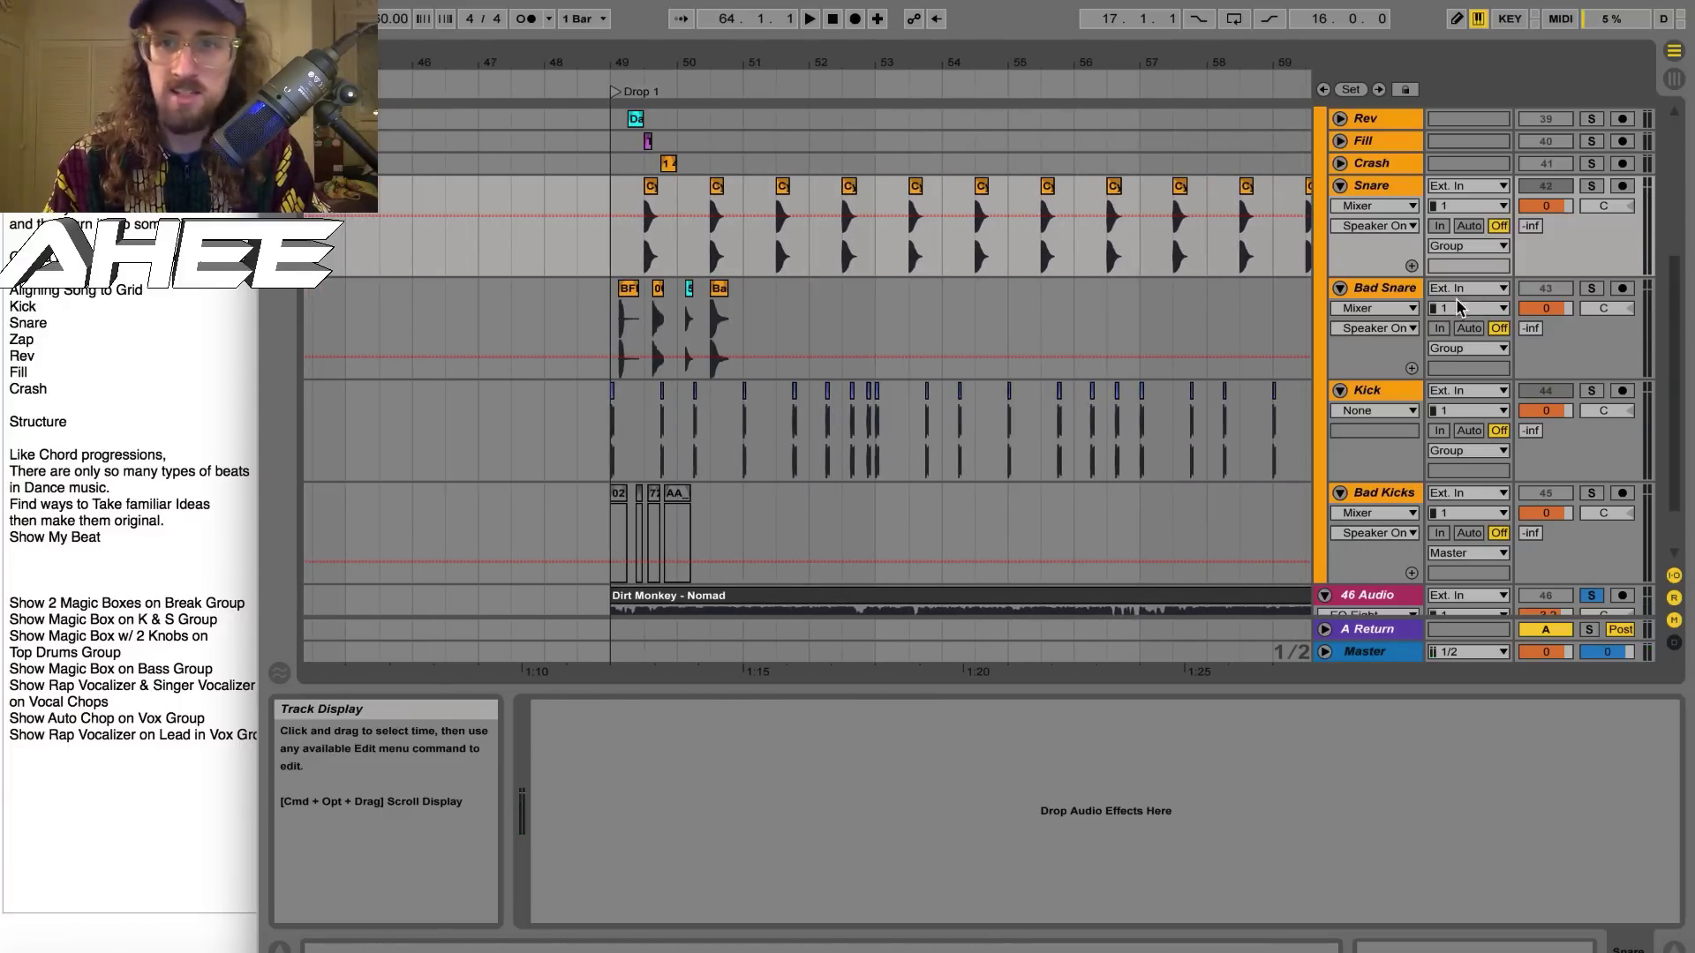
Fold the Bad Snare and Bad Kicks tracks, then play the soloed reference from 49.2.3 and 50.2.3 to hear its zaps
left_click(1340, 288)
left_click(1340, 413)
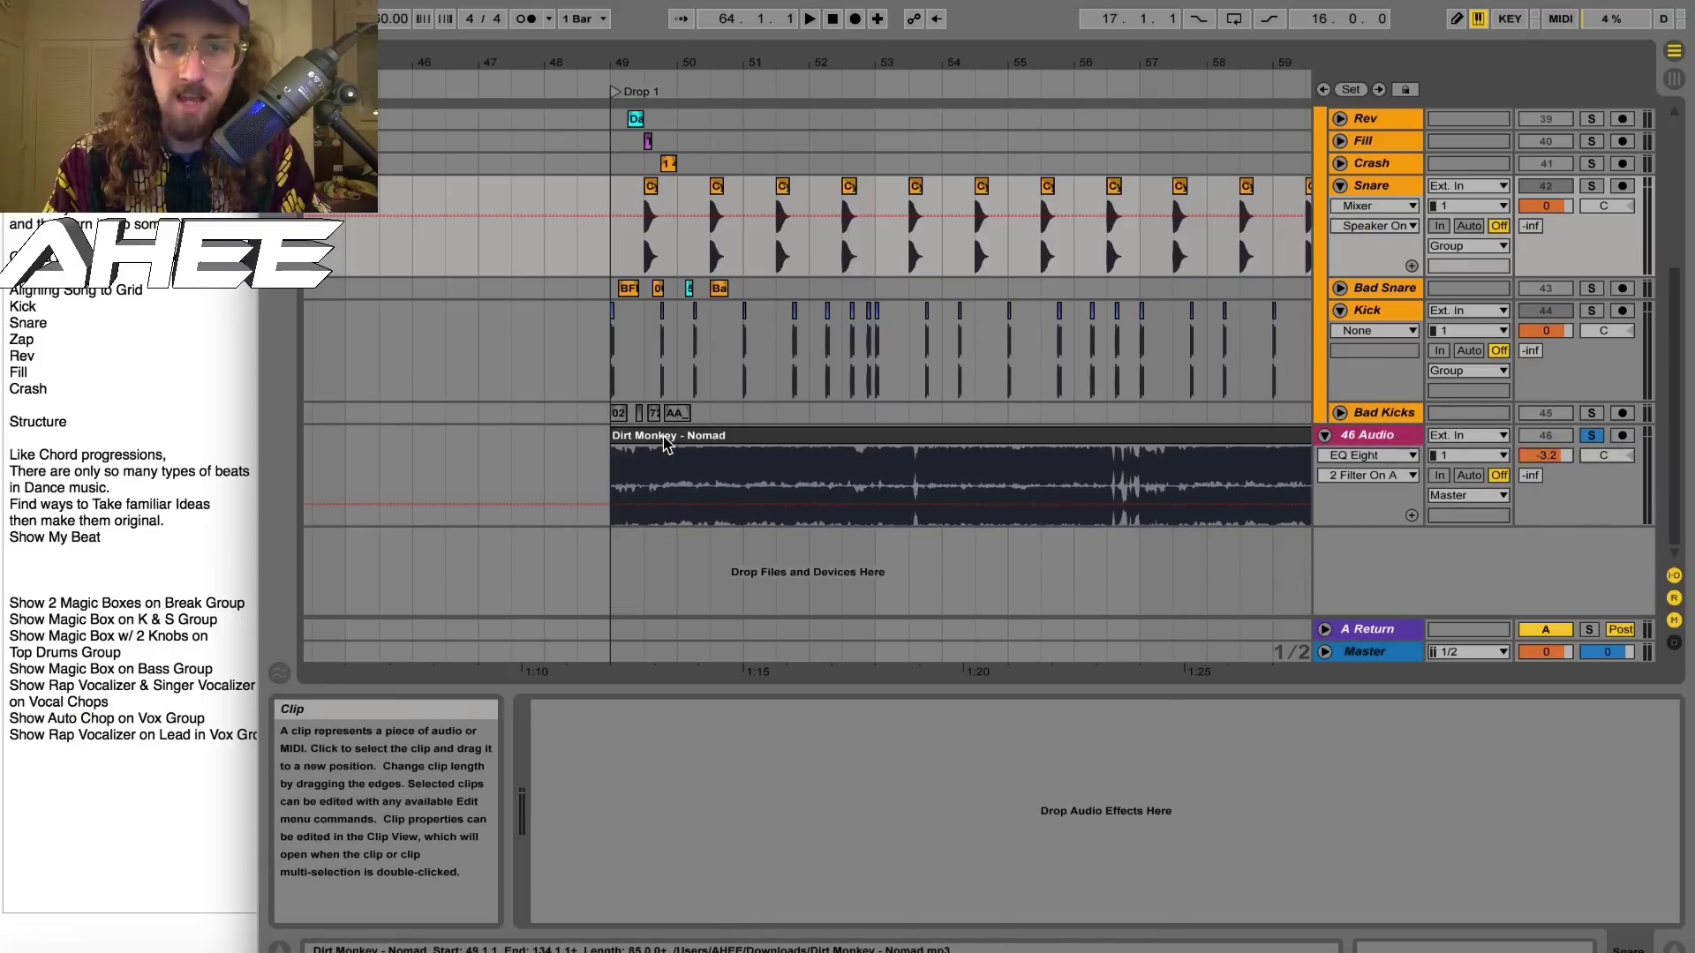
left_click(664, 439)
key("space")
key("plus")
key("plus")
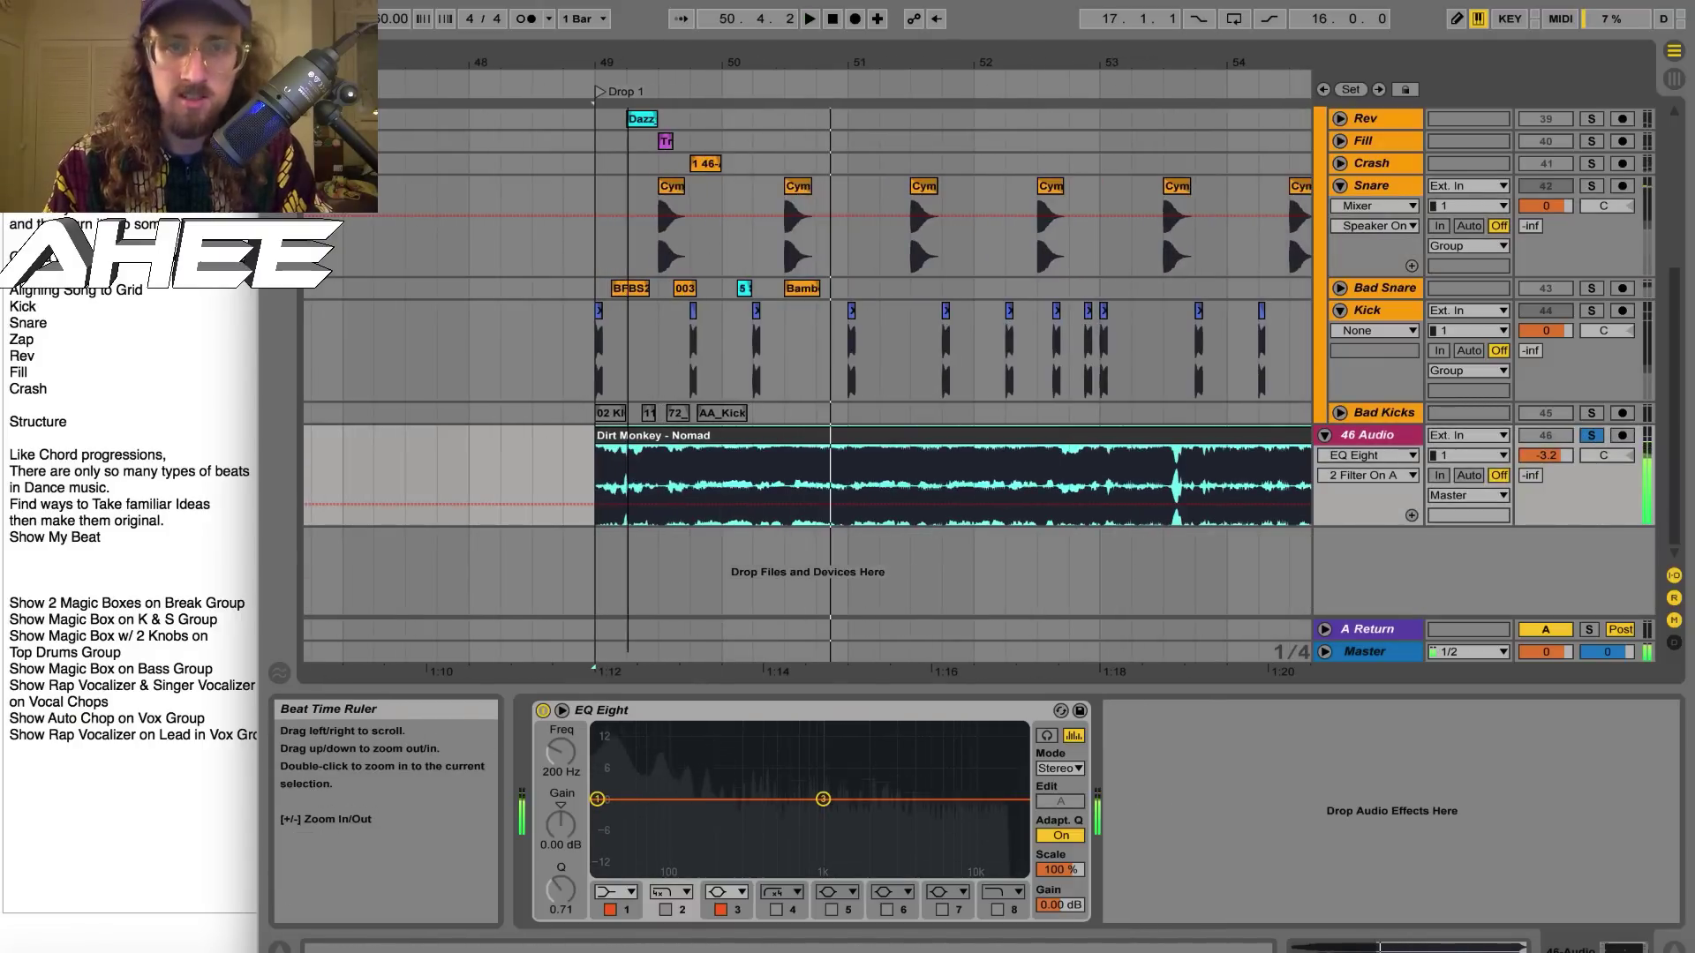
left_click(660, 457)
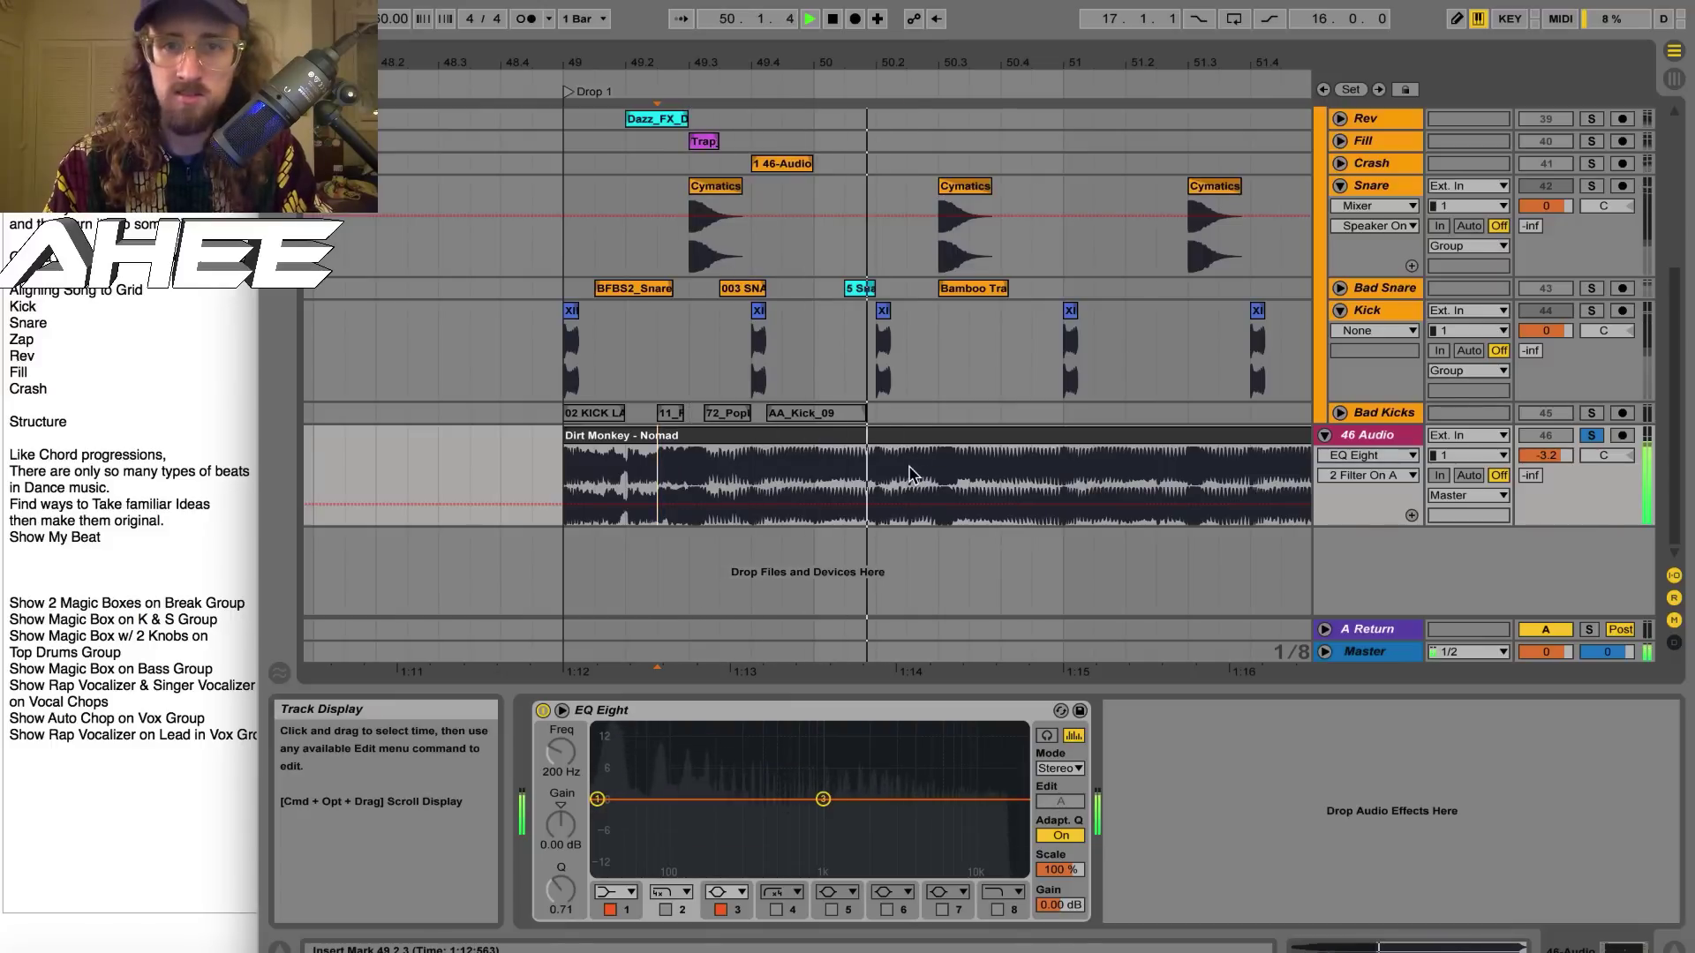
left_click(910, 474)
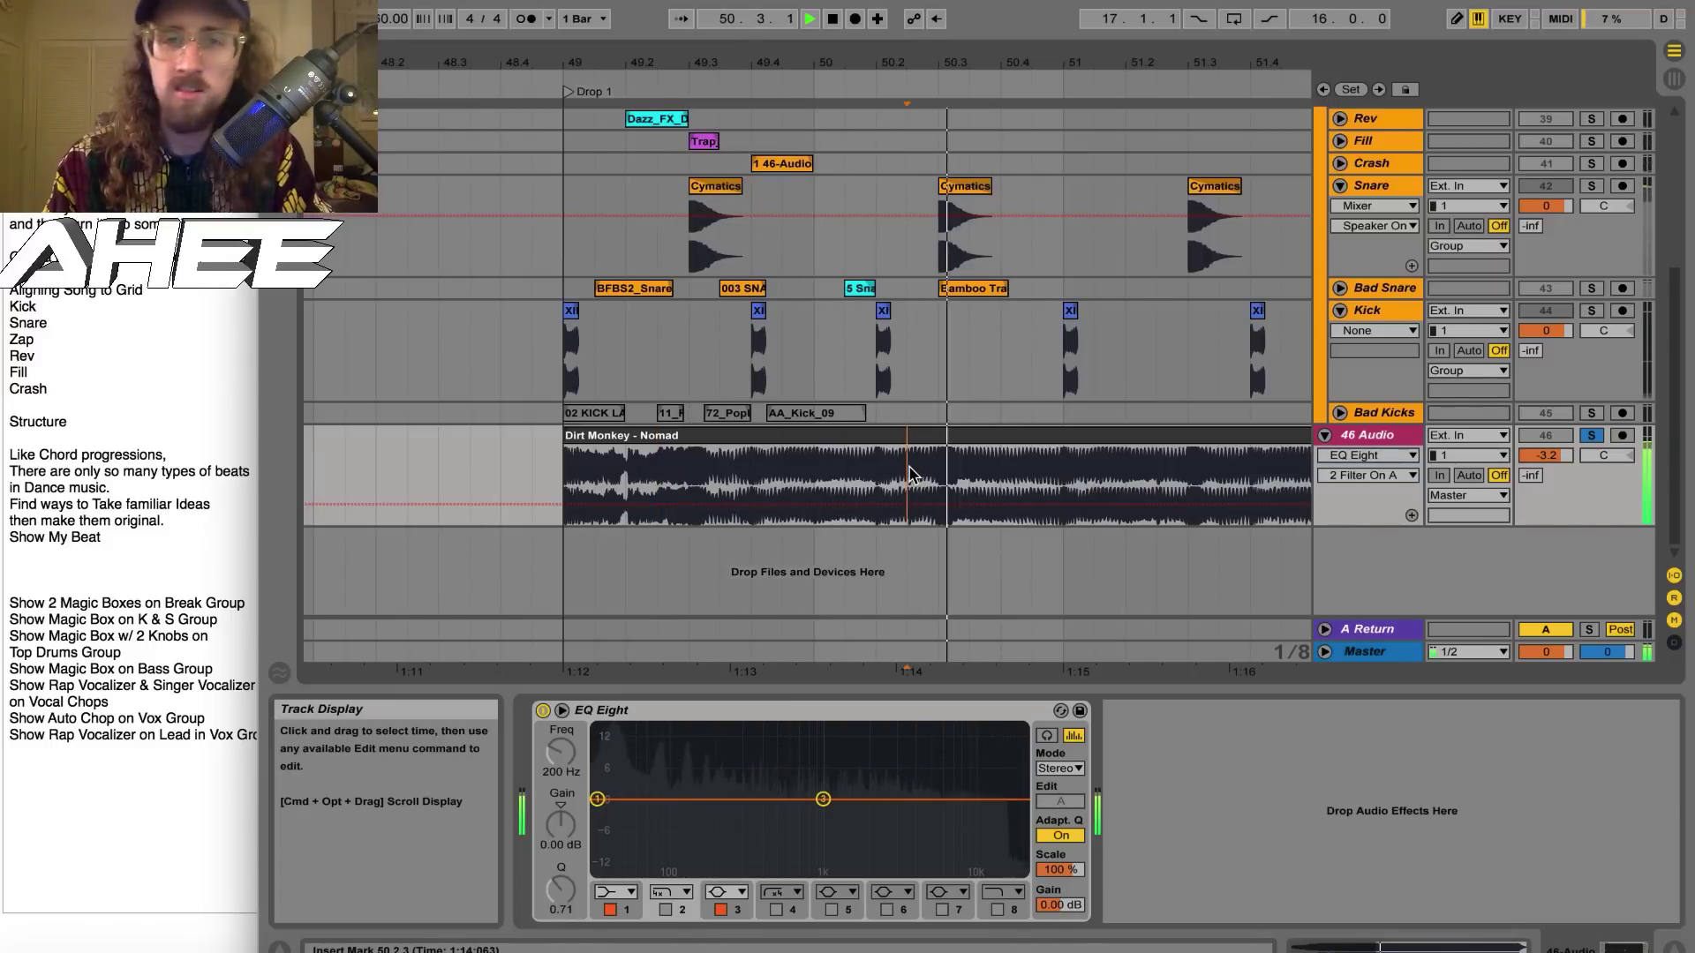
key("space")
Move the Zap track directly above Snare and audition its 142 sample clip in solo
scroll(1247, 343, "up", 3)
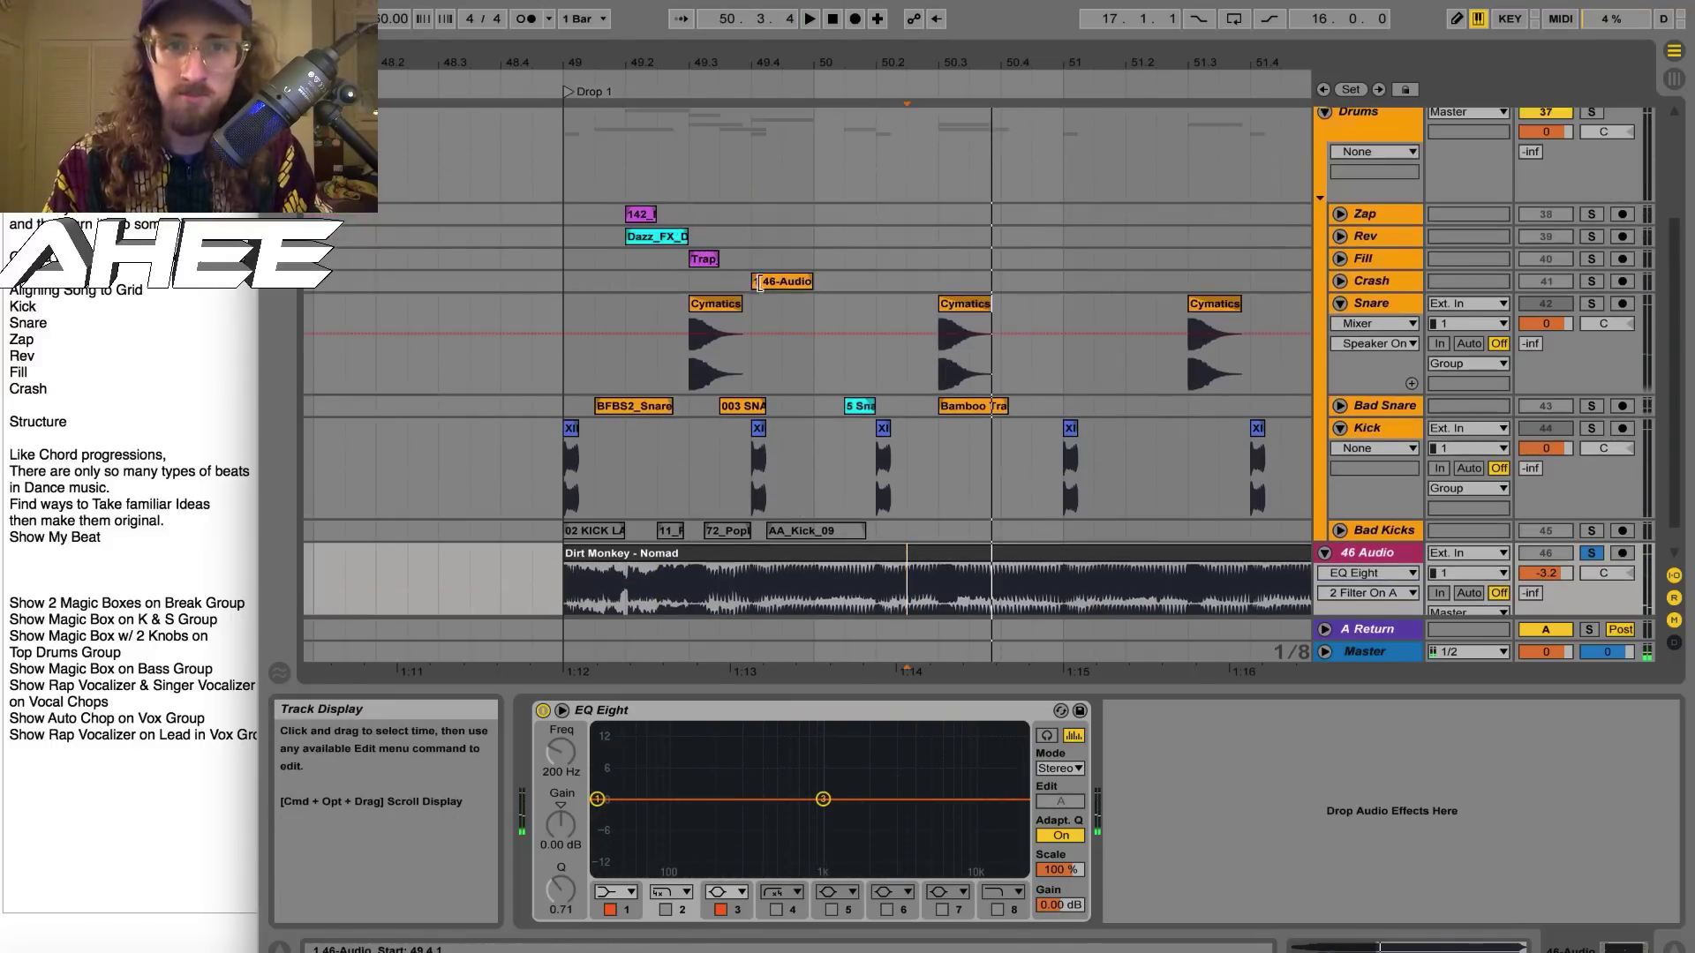
left_click_drag(1355, 213, 1368, 293)
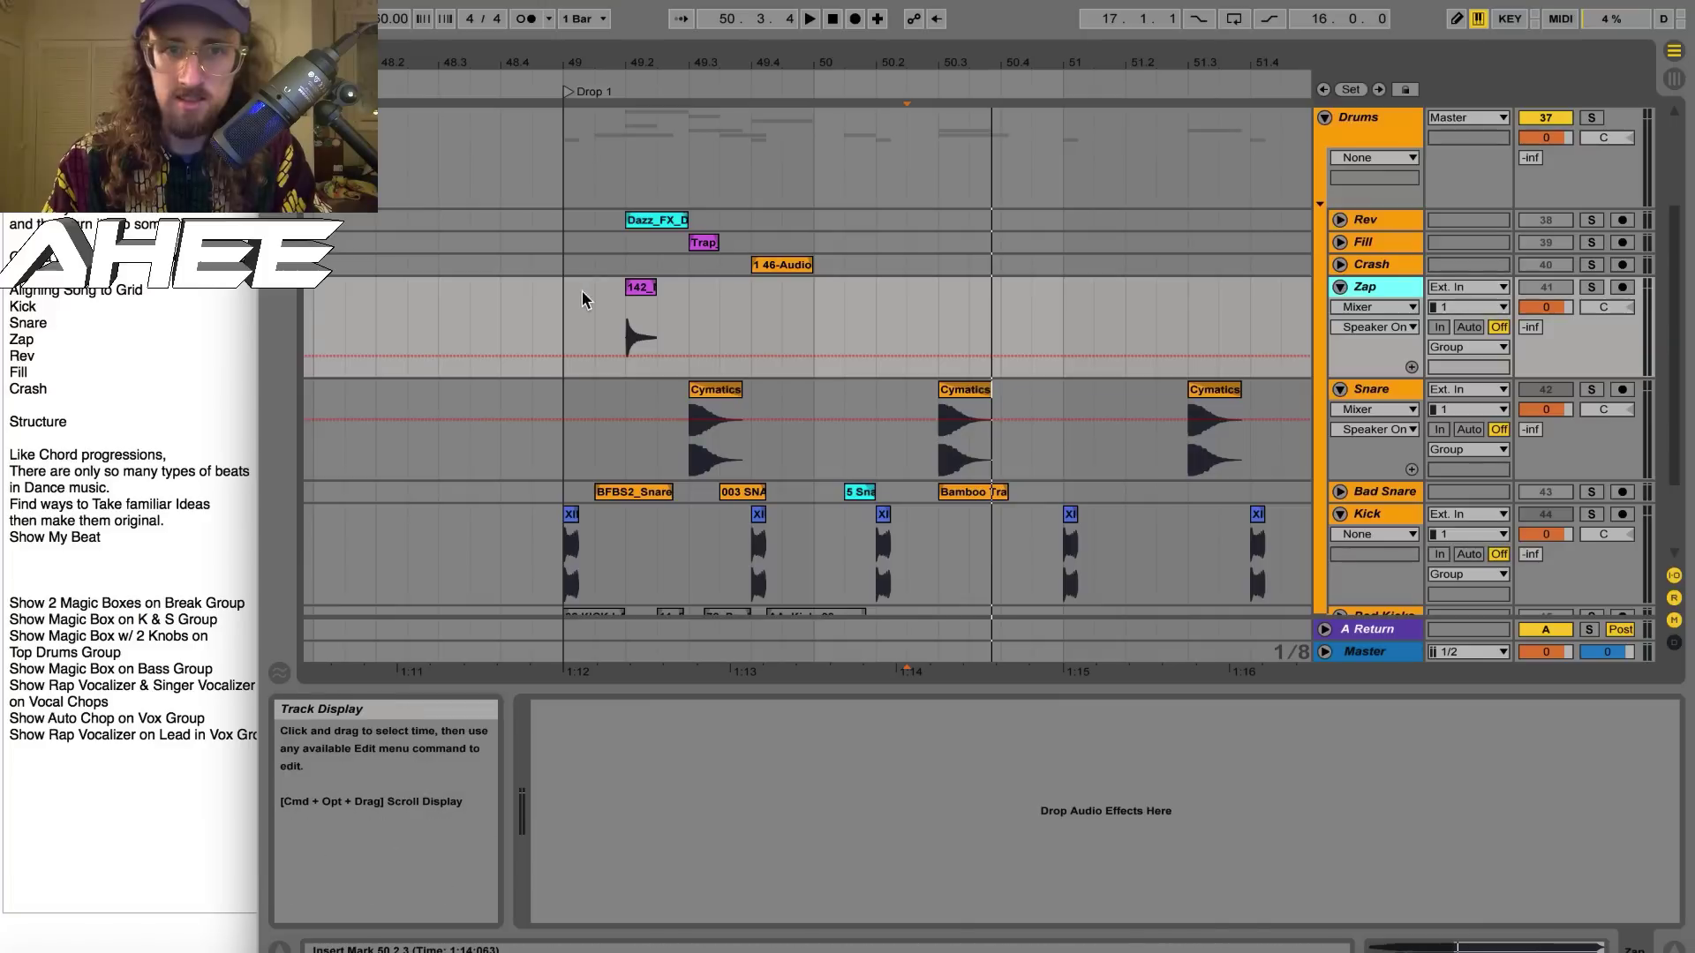
left_click(1590, 287)
left_click(641, 335)
key("space")
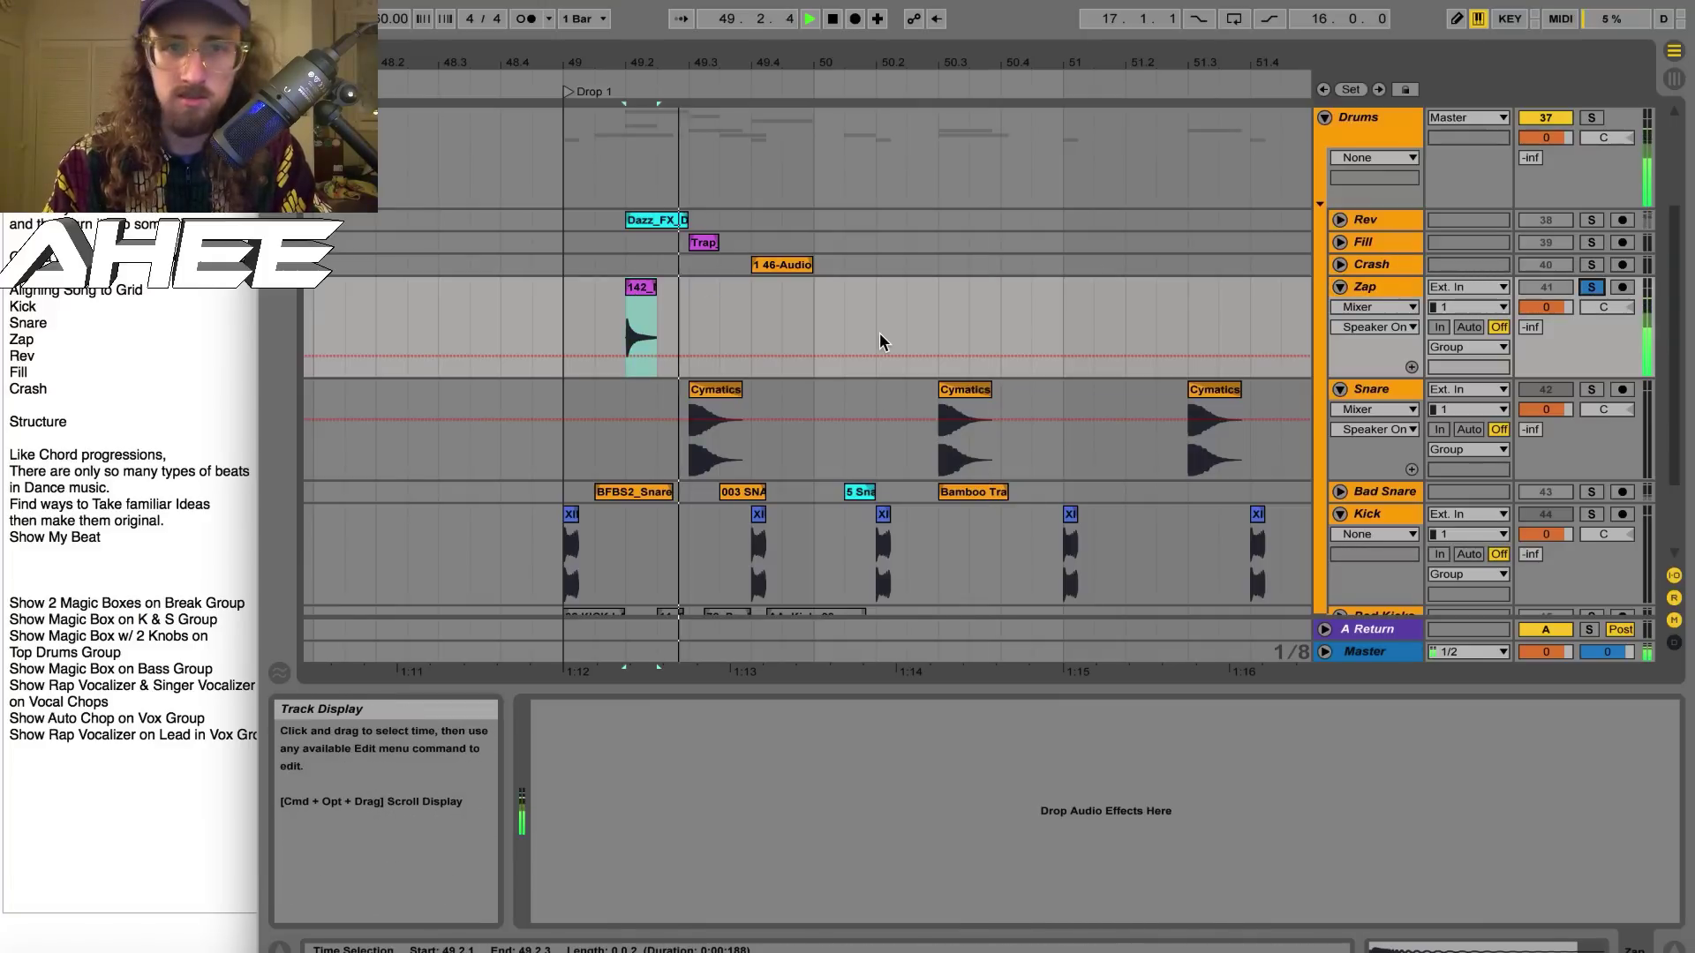
key("space")
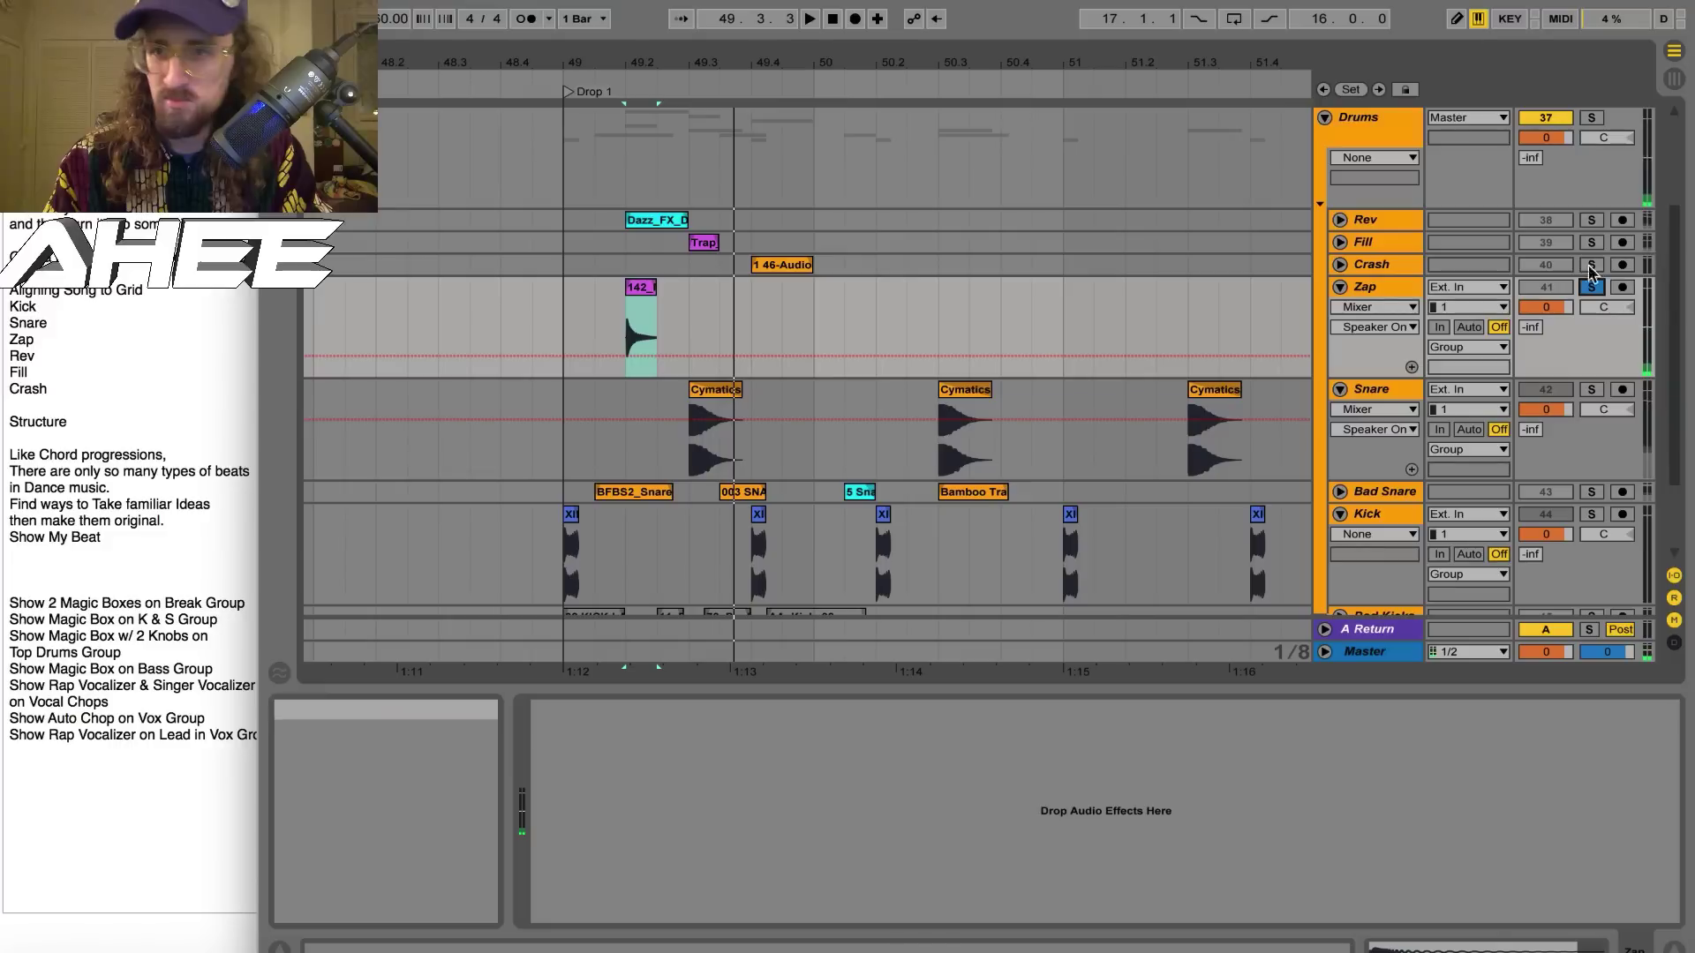
left_click(1591, 287)
Move the zap clip to 49.2.3 and place copies at 50.2.3 and 51.2.3 while playing the reference
left_click_drag(645, 304, 918, 309)
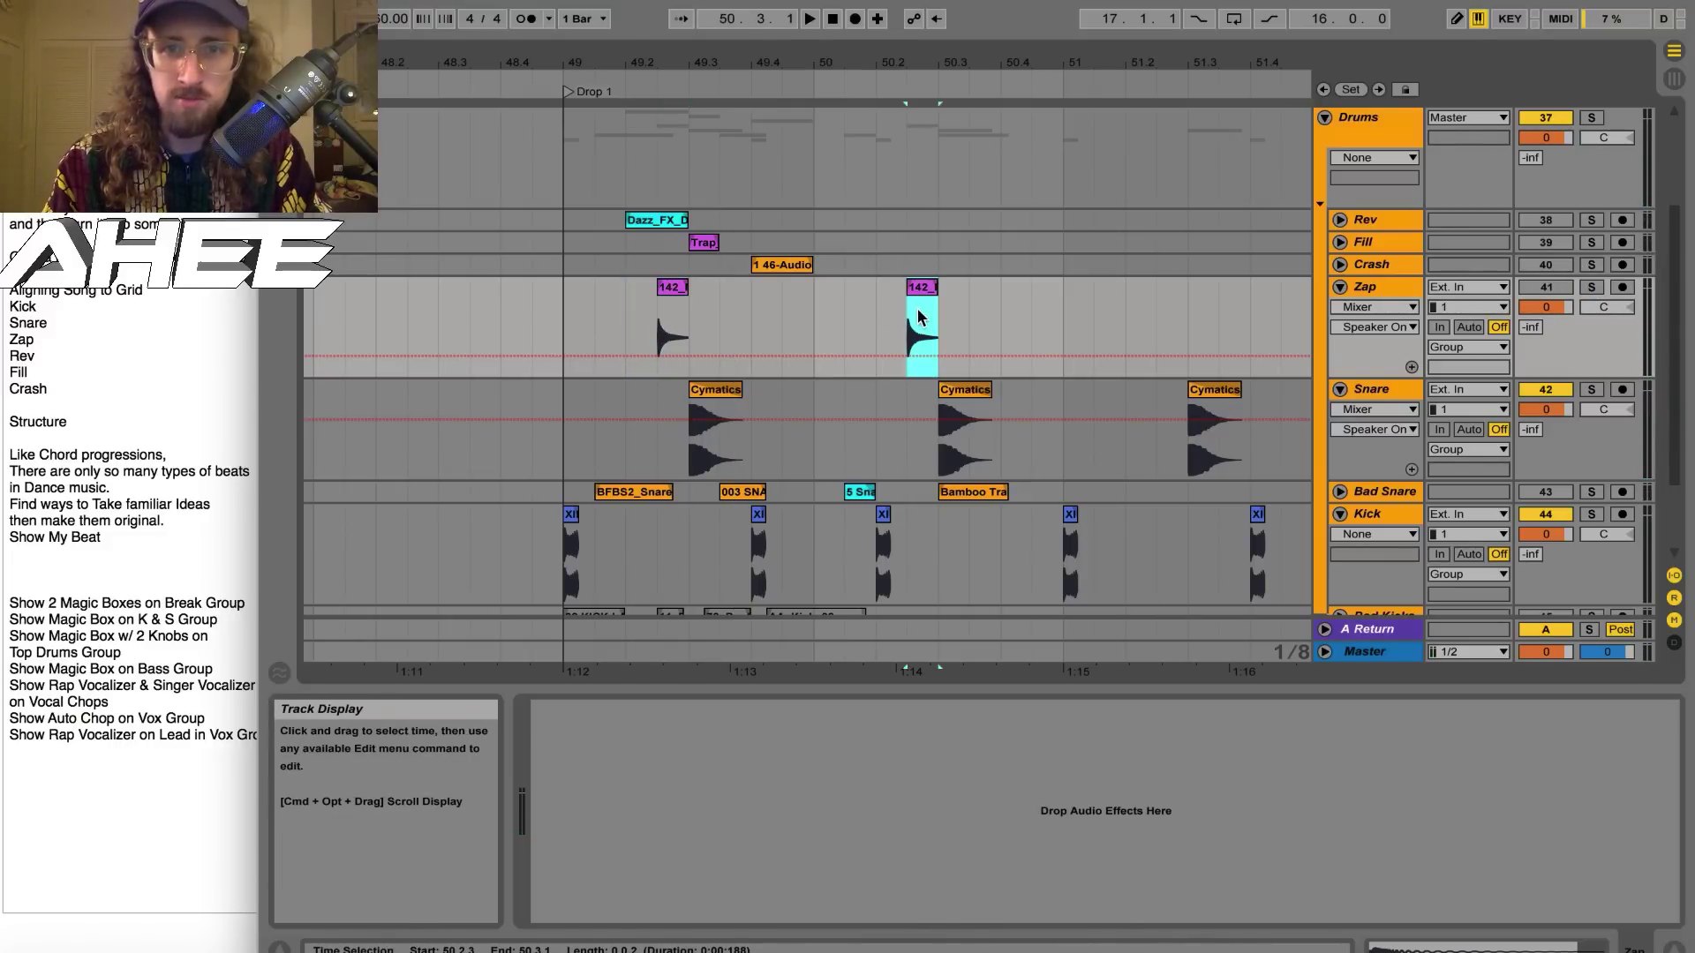
key("space")
scroll(918, 309, "down", 3)
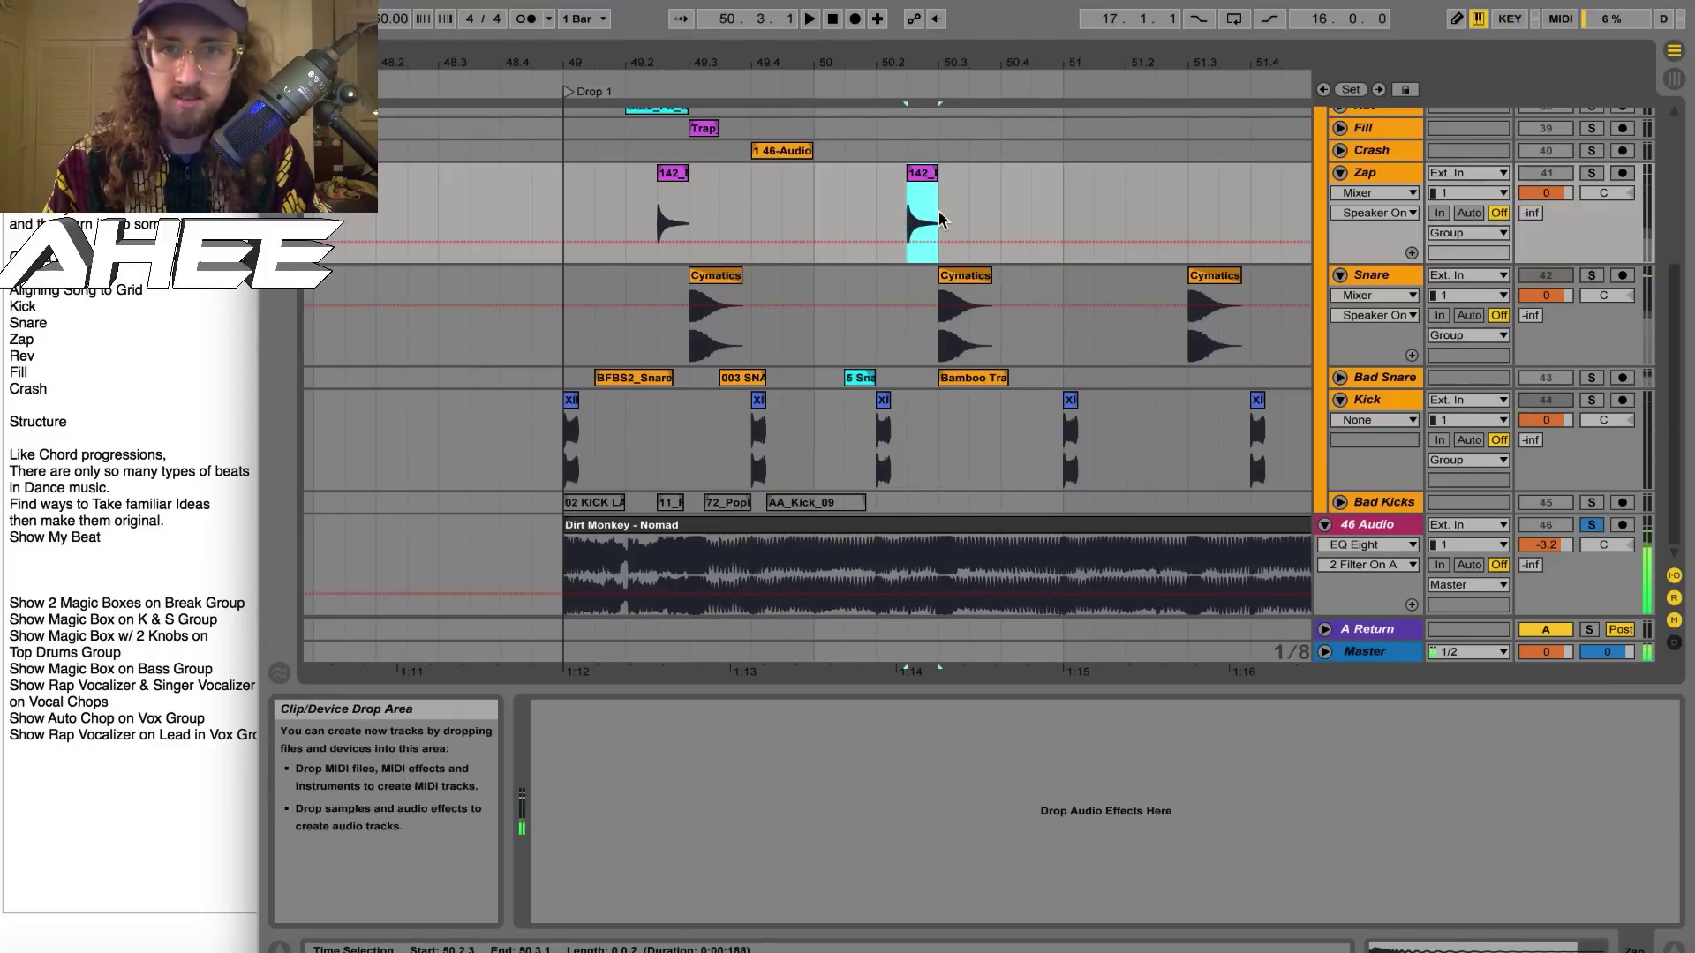
left_click(1156, 209)
key("super+v")
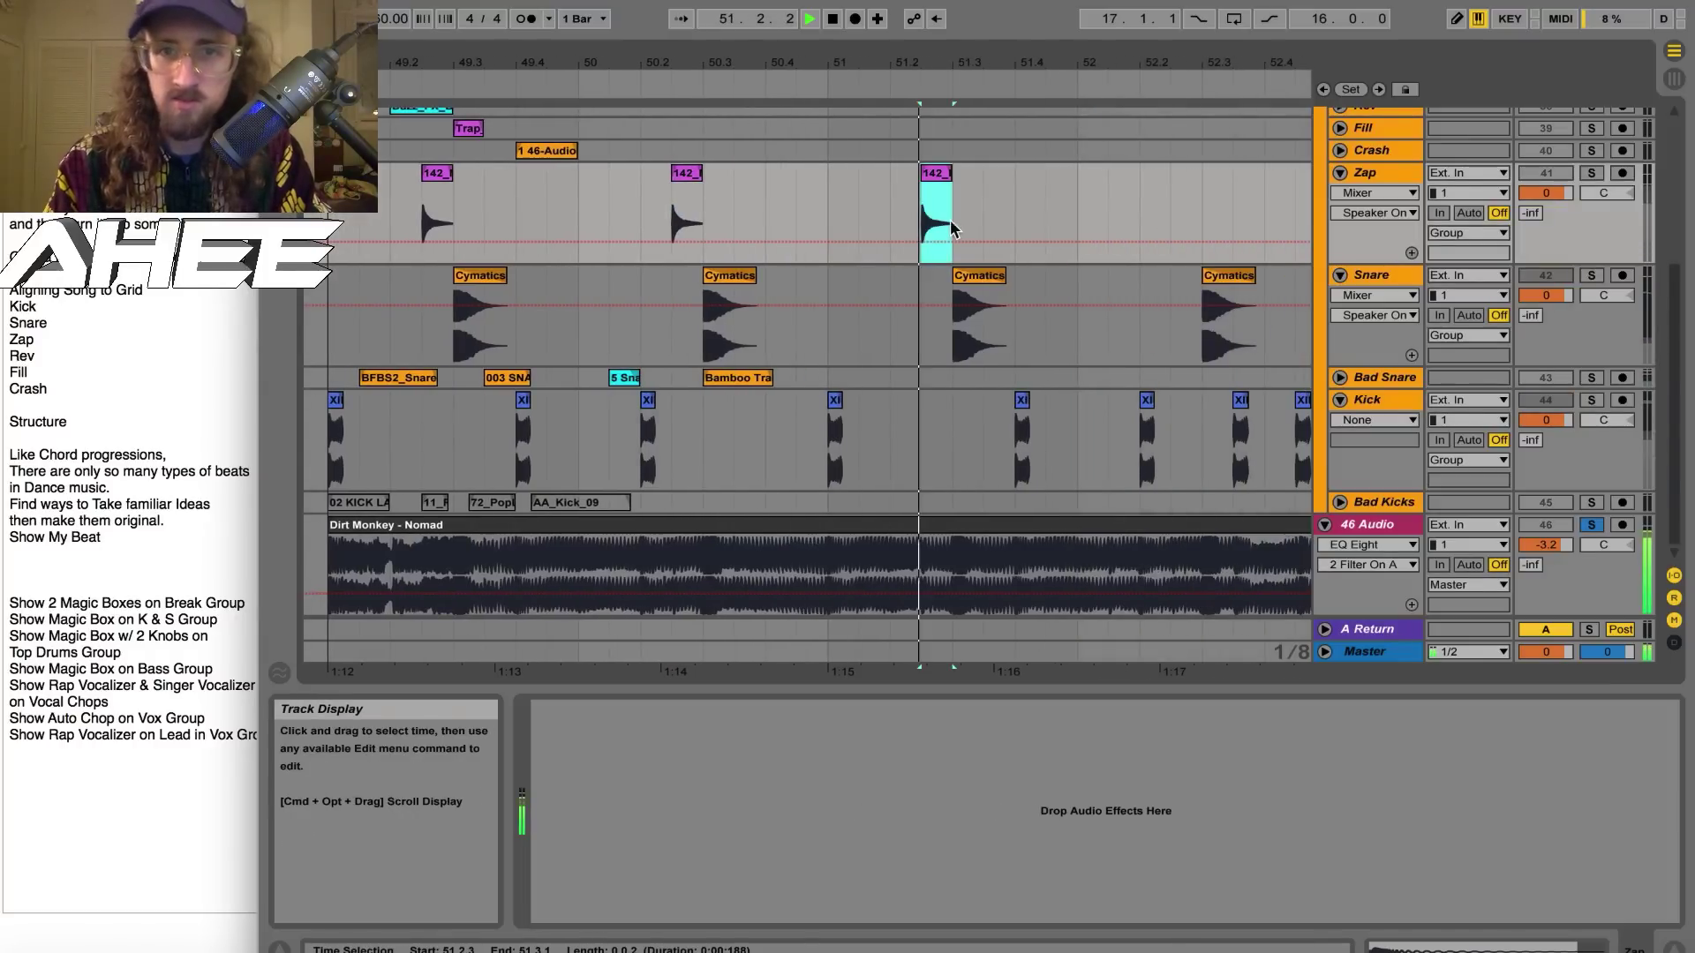
Paste further copies of the zap clip at 52.2.3, 53.2.3 and 54.2.3 on the Zap track
scroll(1156, 208, "right", 3)
left_click(993, 225)
key("super+v")
scroll(992, 224, "right", 3)
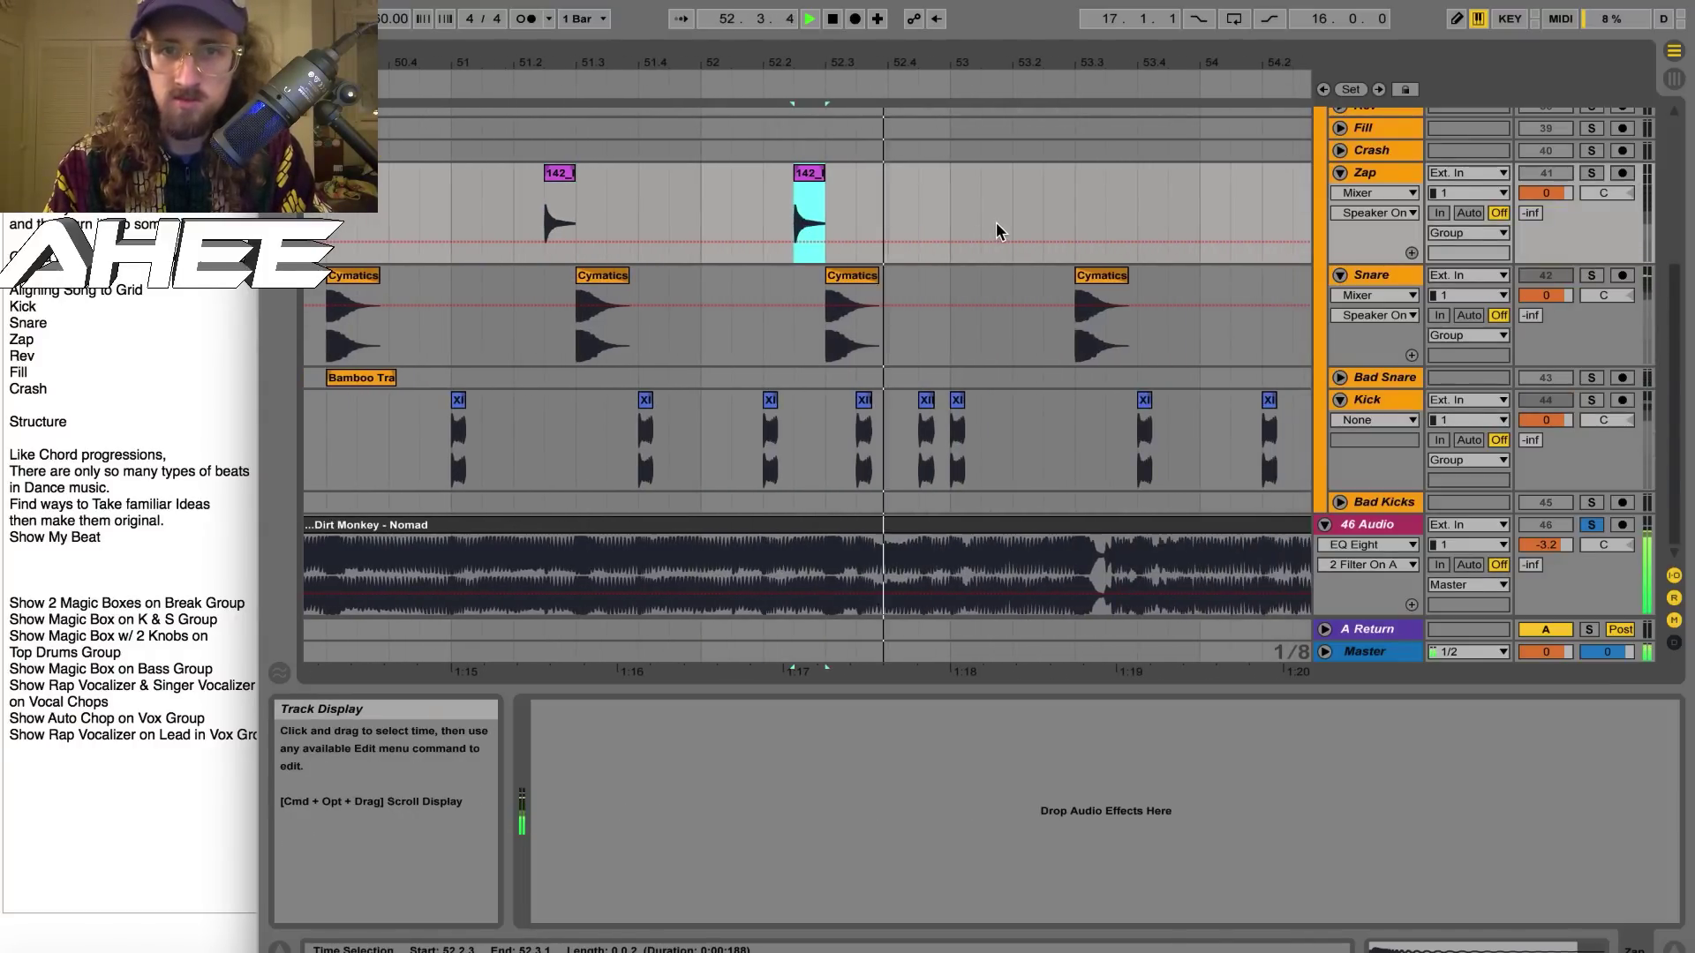
left_click(1050, 220)
key("super+v")
scroll(1104, 212, "right", 3)
left_click(1167, 205)
key("super+v")
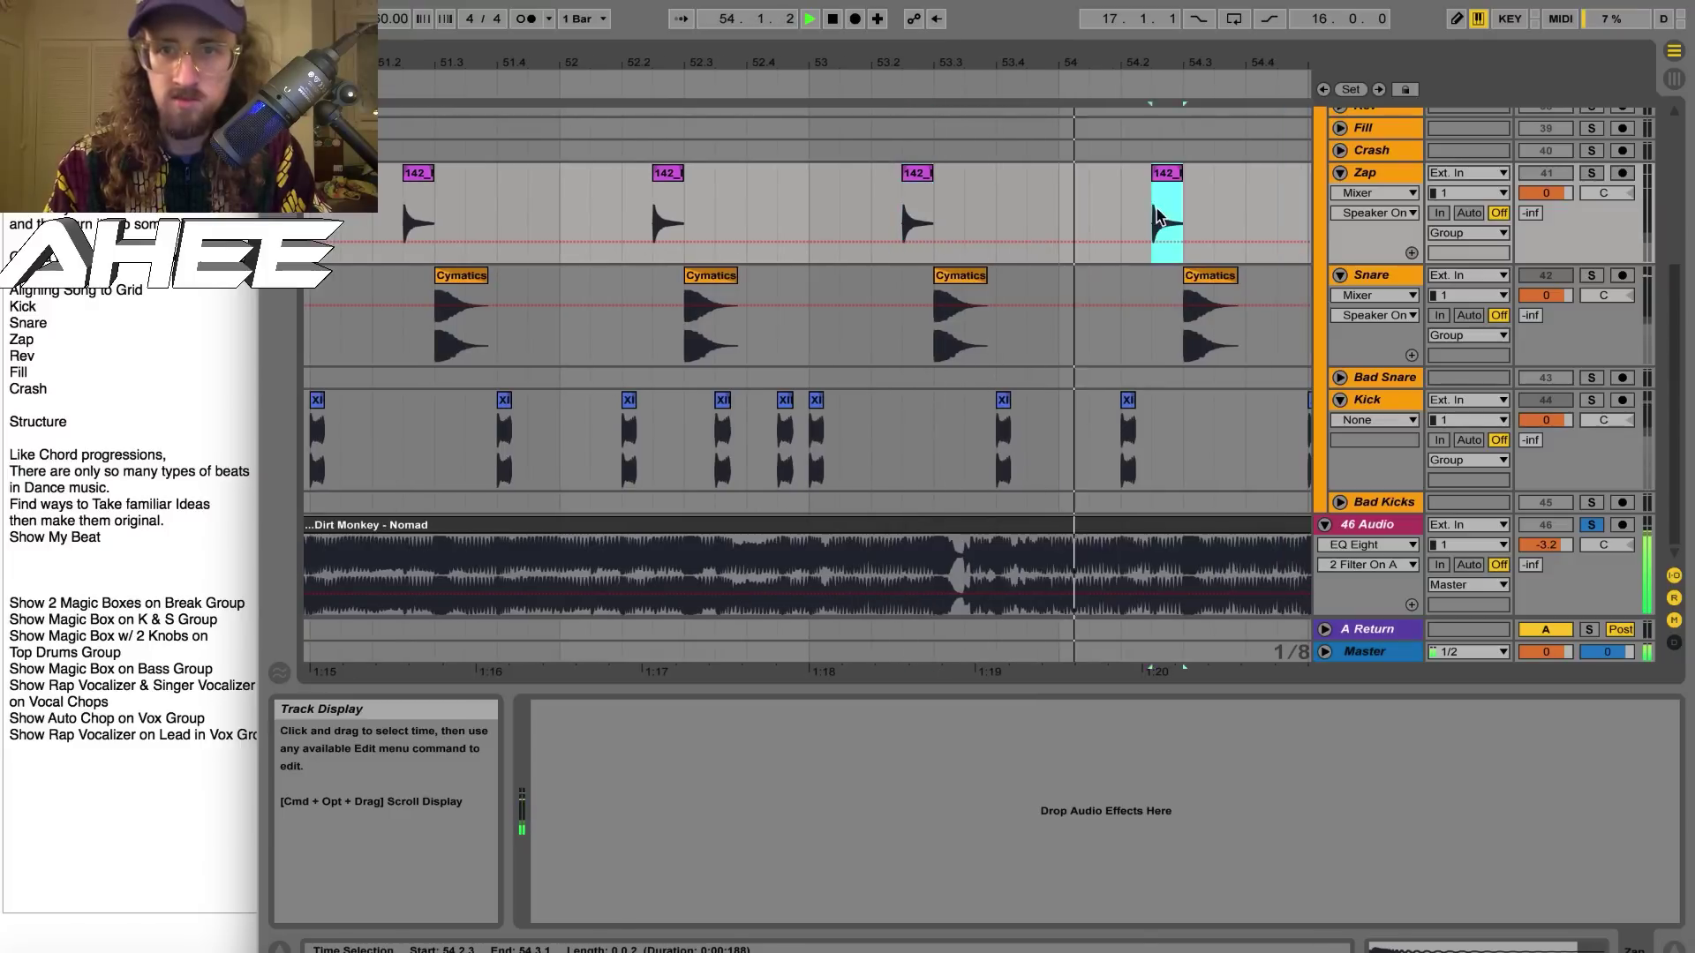
Try a copy of the zap clip at 55.2.3 against the reference and remove it
left_click(1000, 220)
key("super+v")
scroll(999, 220, "right", 3)
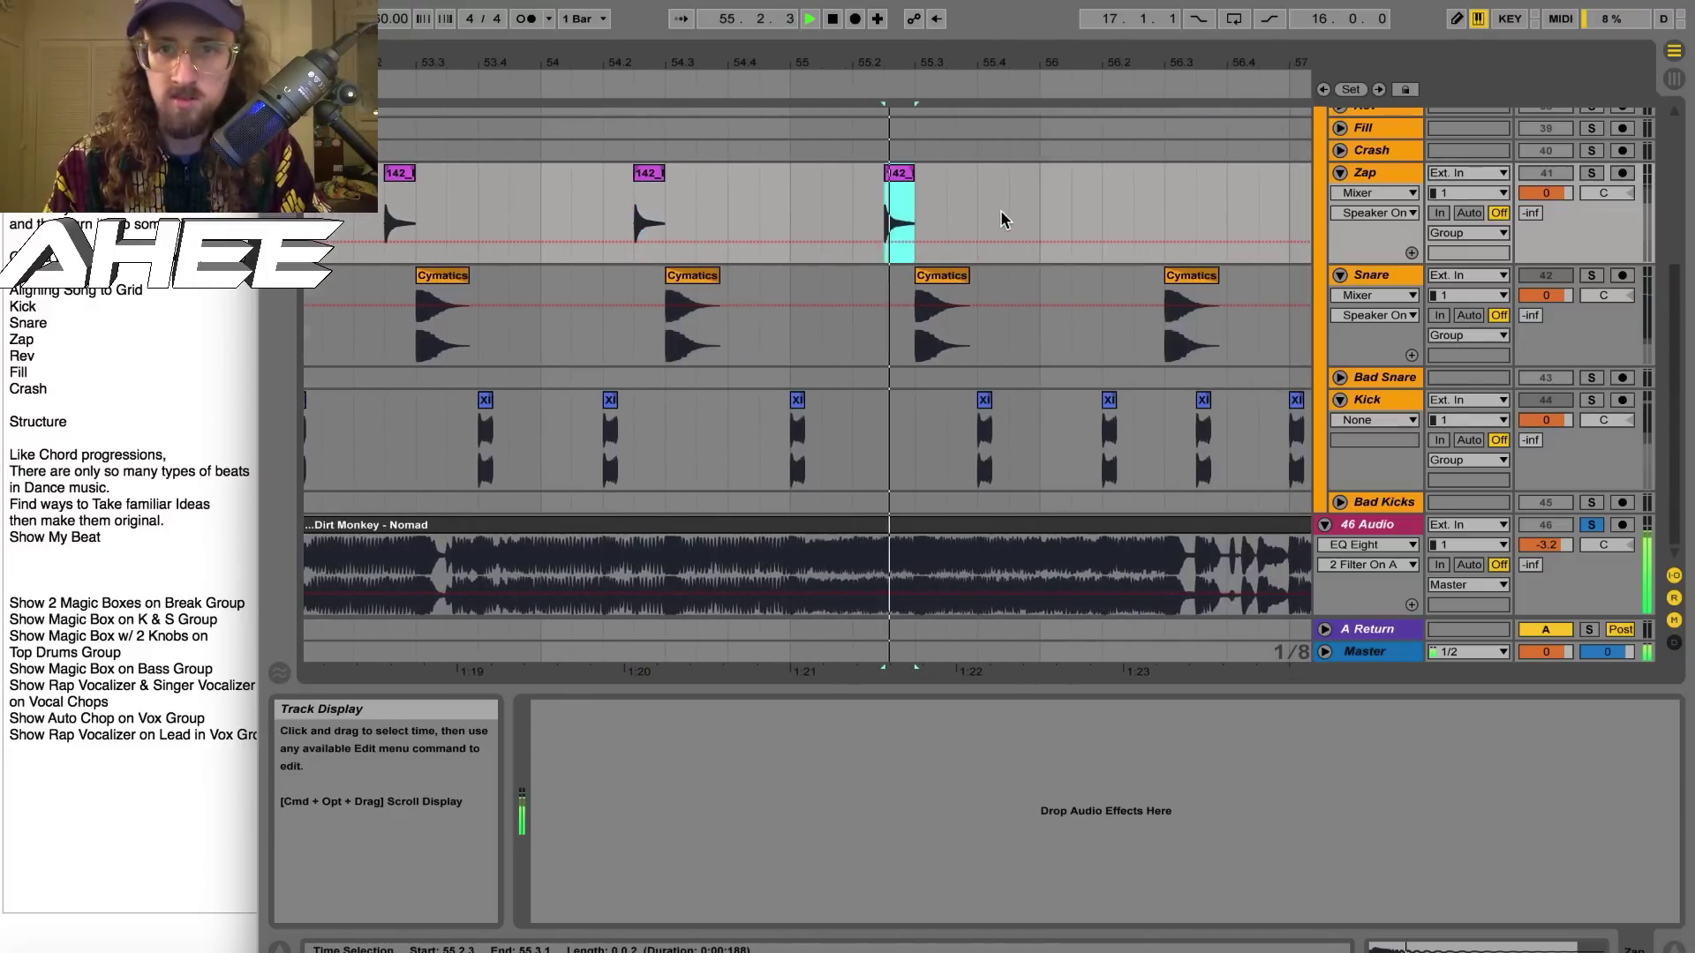
key("space")
key("Delete")
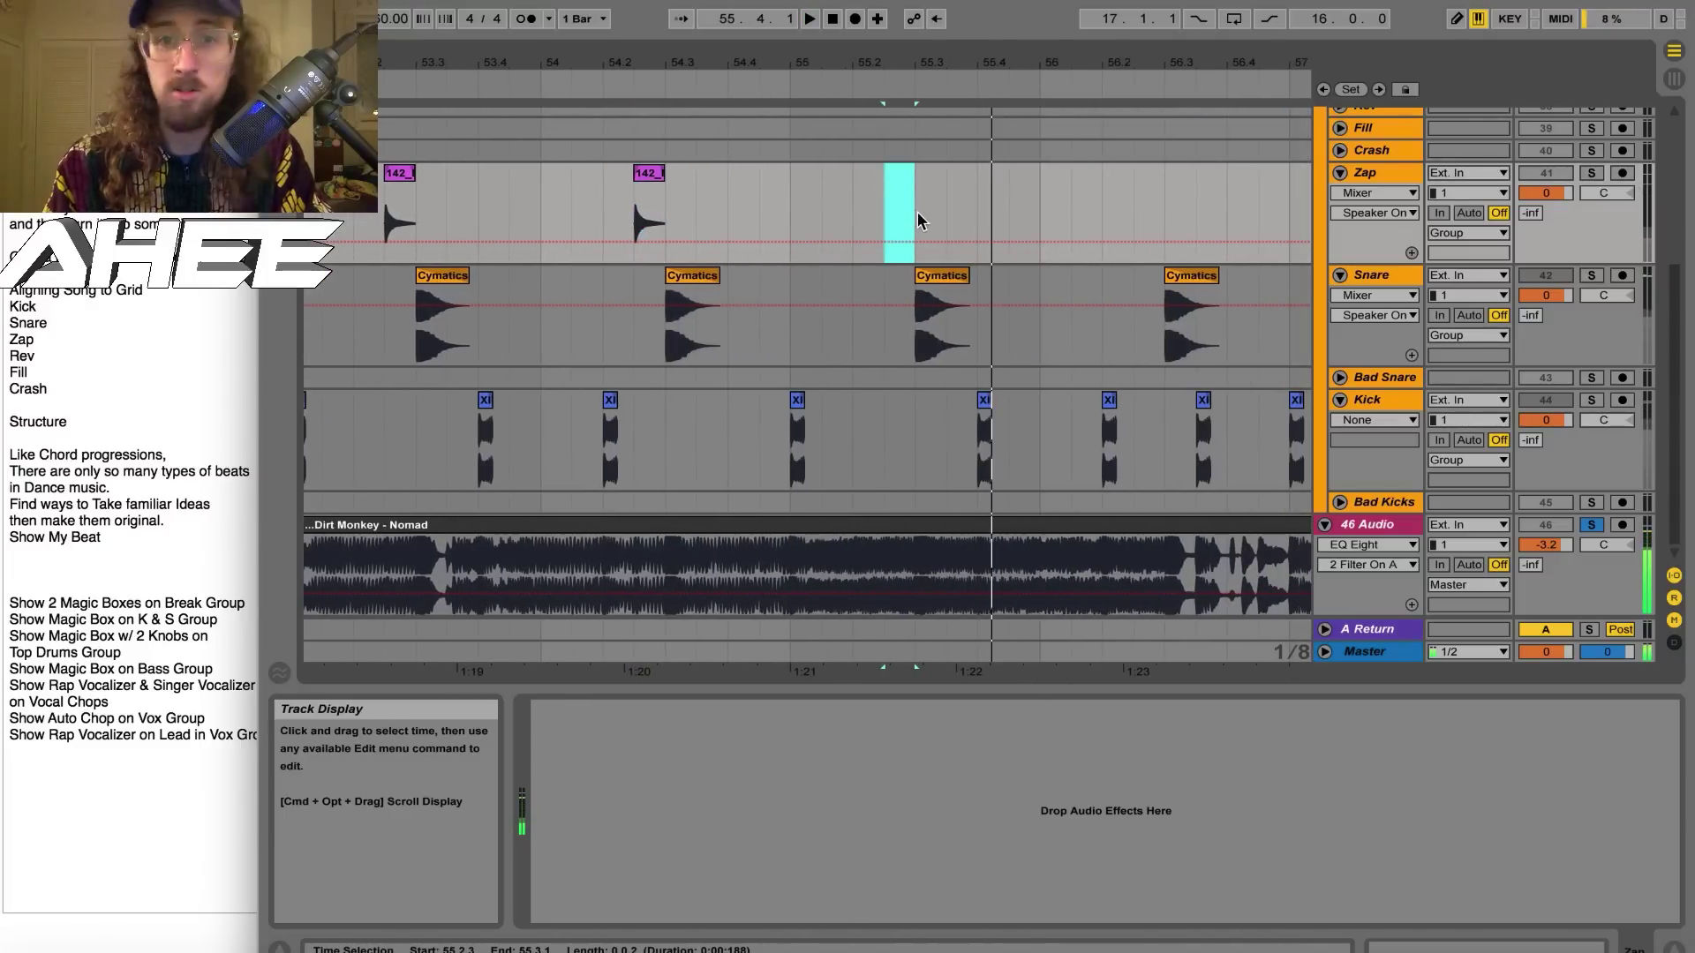
Play the reference on into bar 58 and duplicate bars 49 to 56 of the Zap track into bars 57 to 64
key("space")
left_click(1134, 213)
scroll(1134, 208, "right", 3)
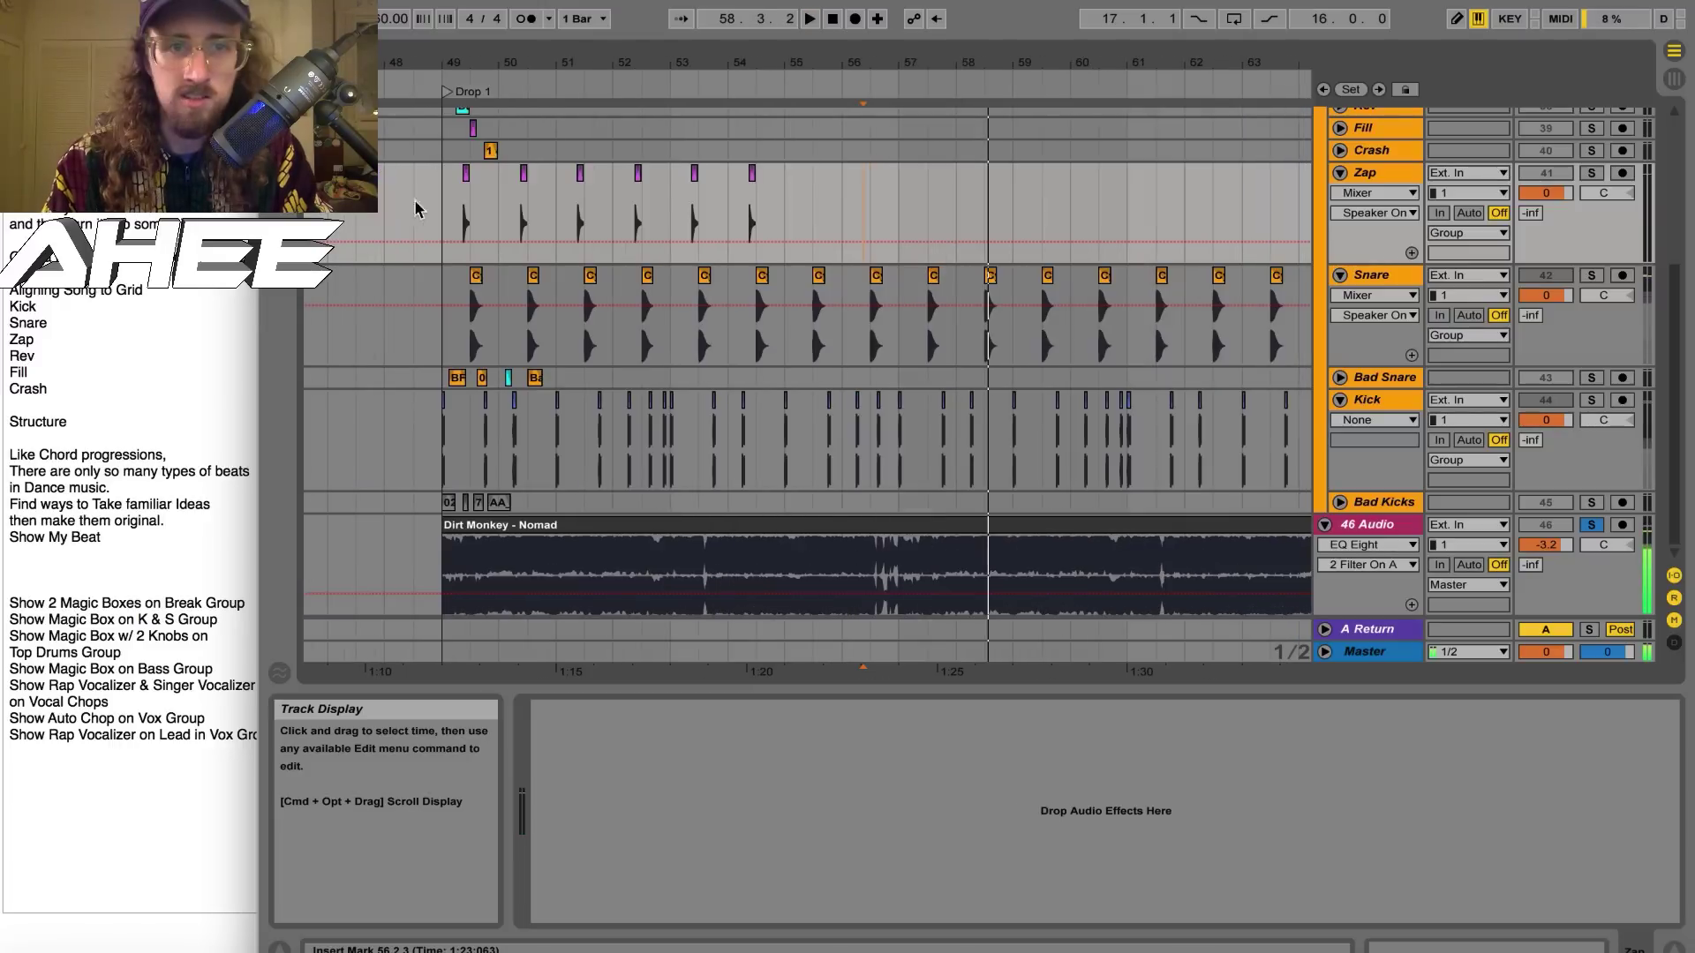
left_click(437, 207)
left_click_drag(437, 212, 902, 207)
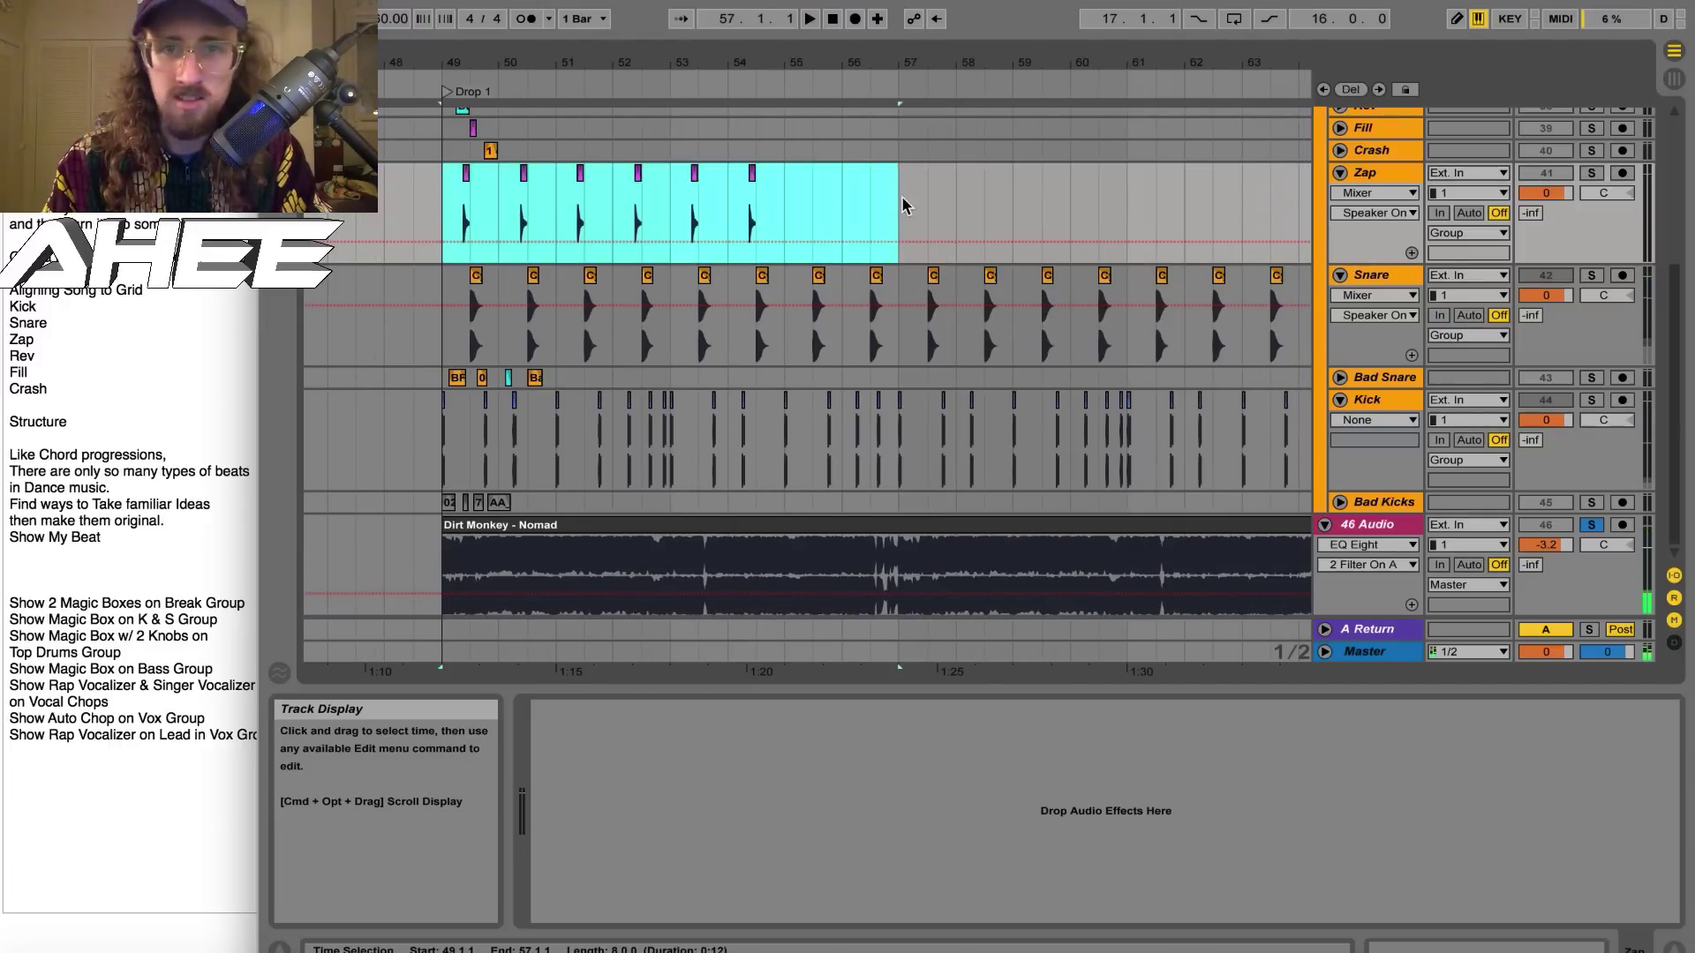
key("super+d")
Play the reference from 58.1.1 to check the duplicated zaps and delete the zap clip at 62.2.3
left_click(712, 226)
key("space")
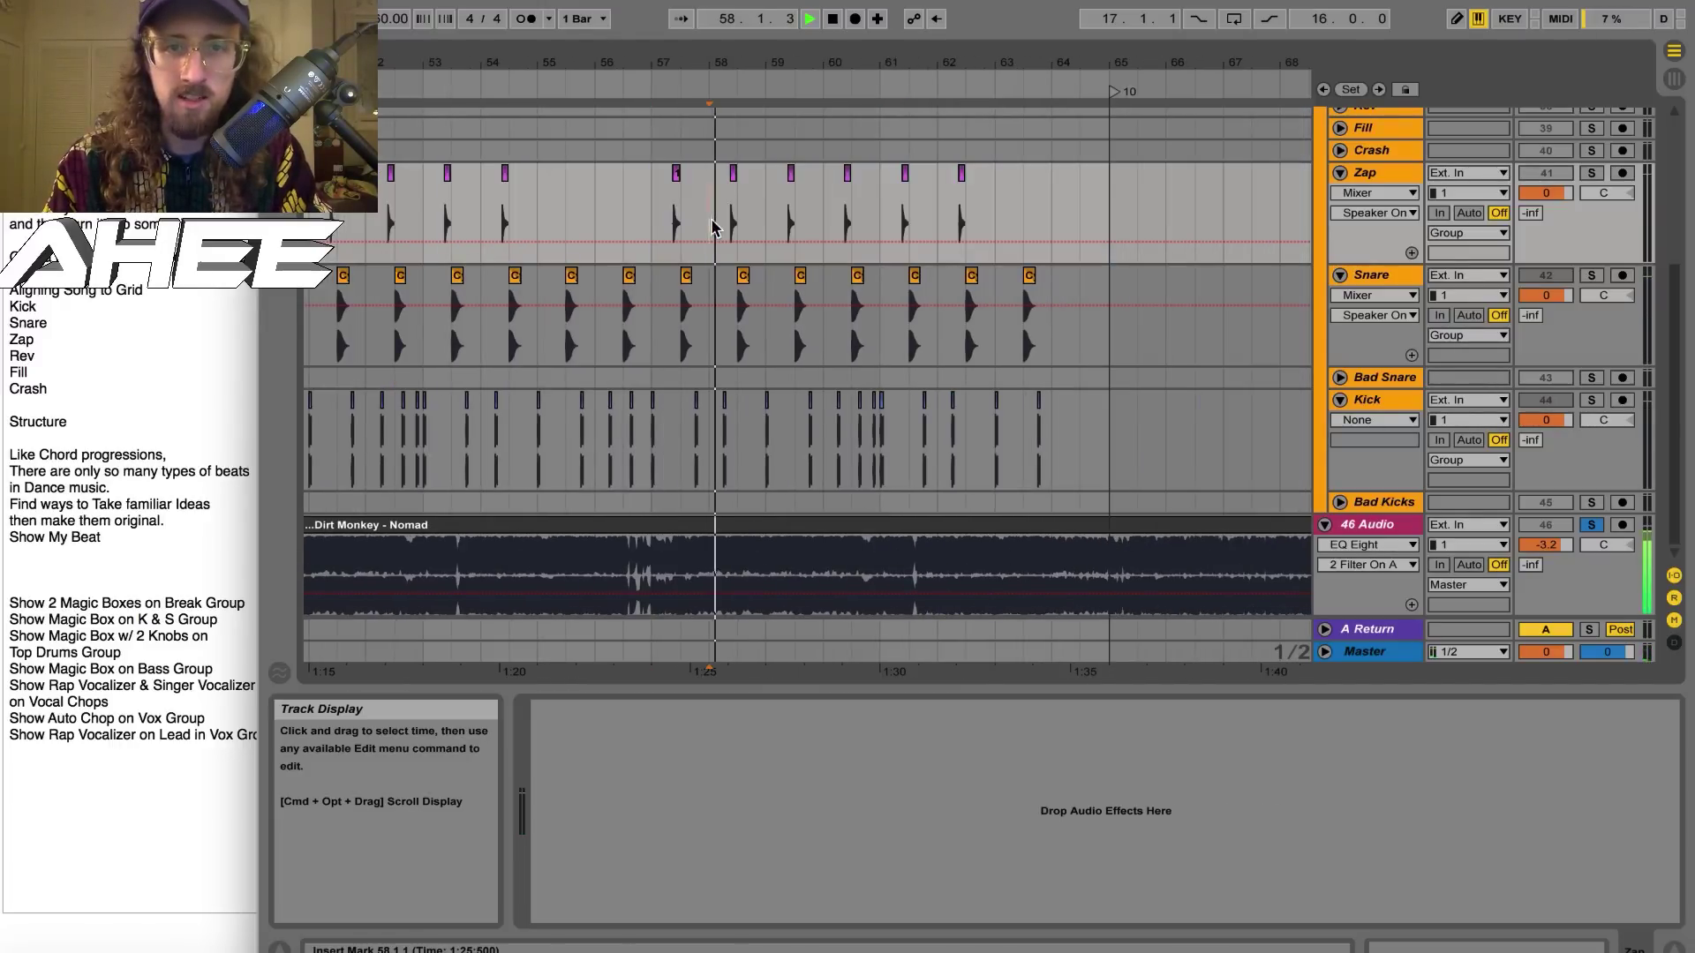
left_click_drag(781, 64, 780, 107)
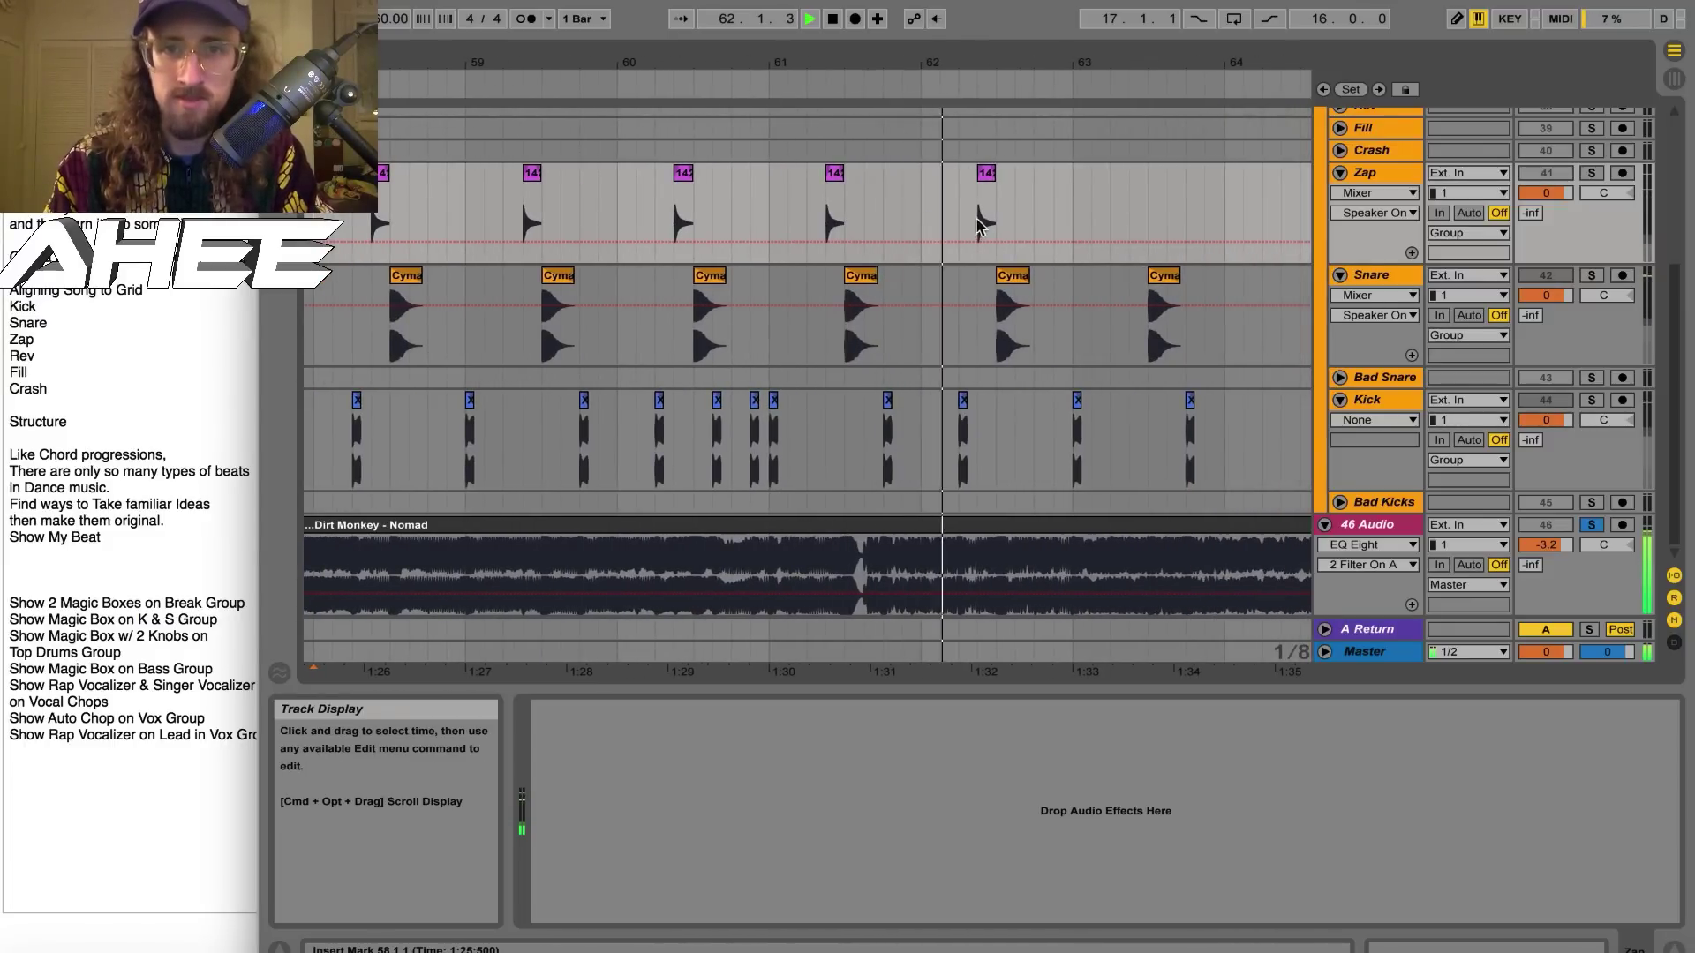
left_click(980, 223)
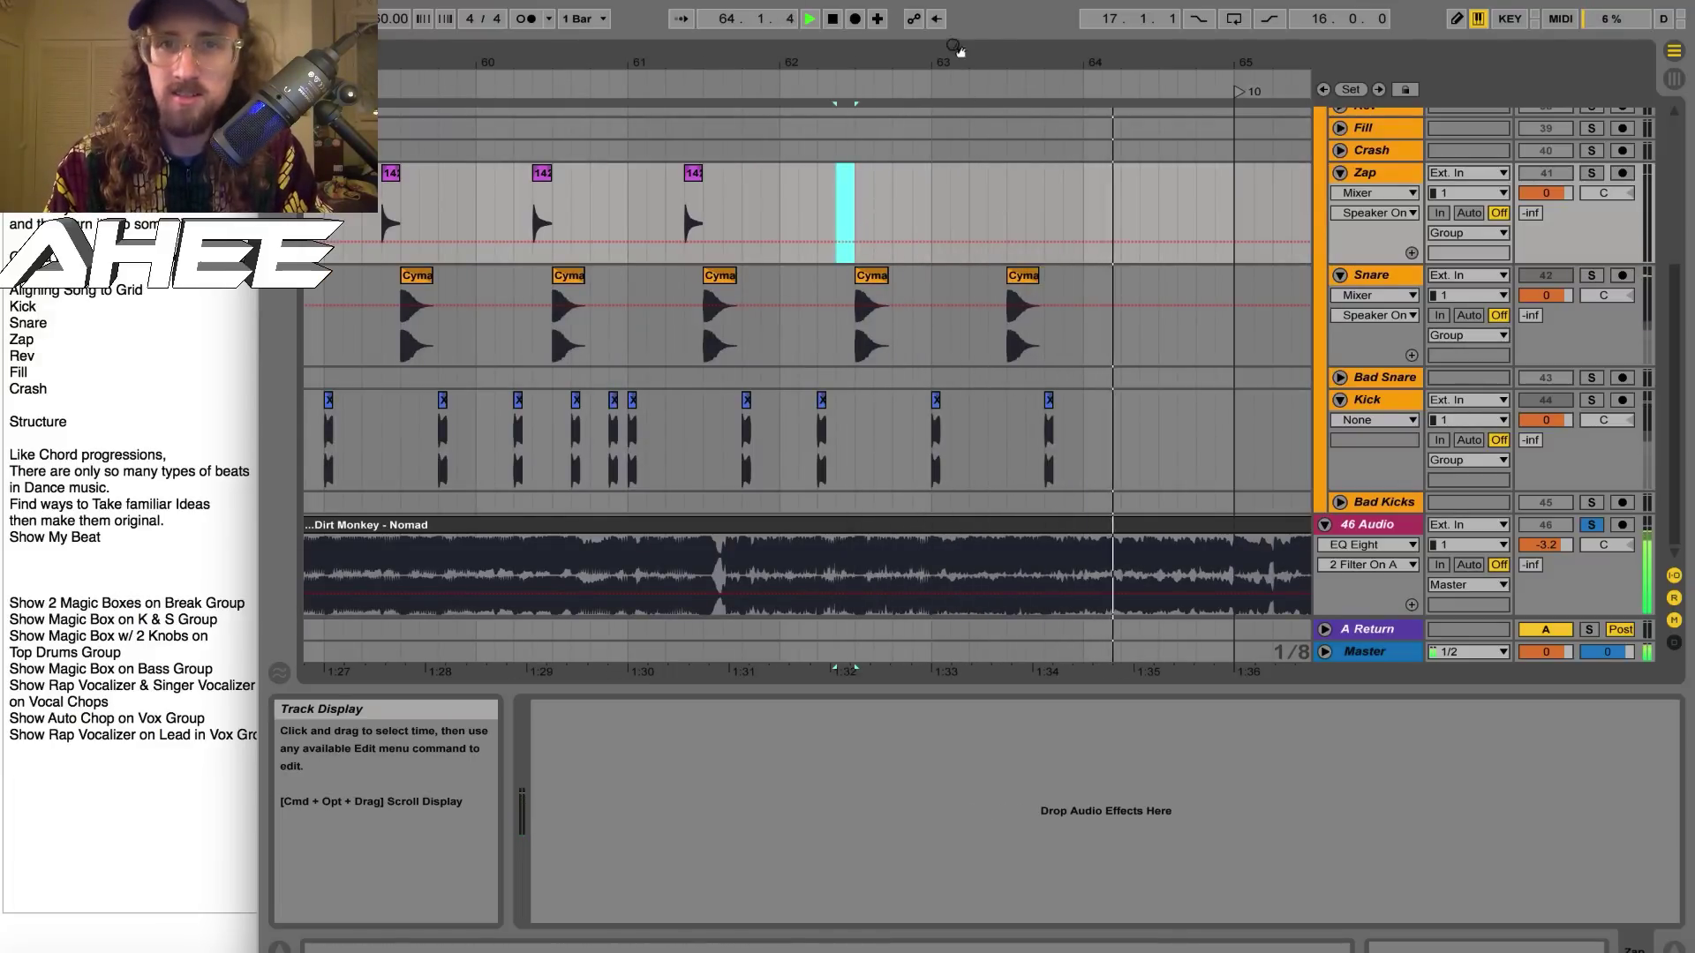
left_click_drag(932, 60, 1307, 65)
key("space")
scroll(839, 284, "up", 2)
scroll(838, 284, "left", 1)
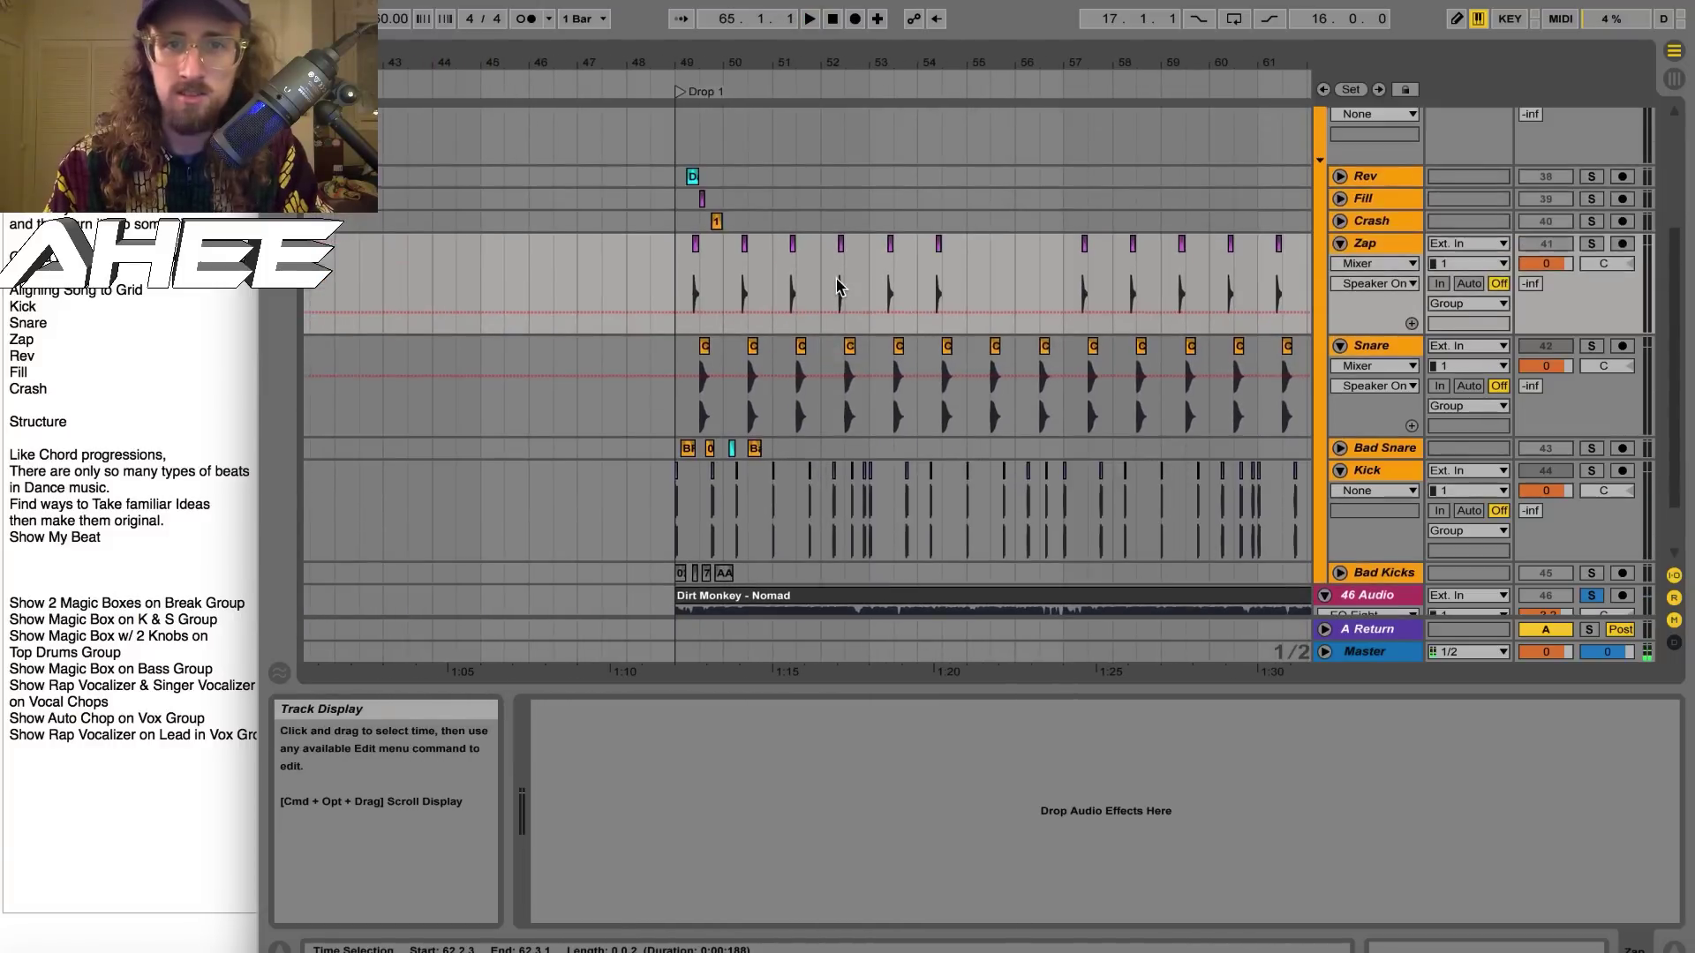
Play the soloed reference from 49.1.1 to listen to the opening of Drop 1
left_click_drag(694, 62, 694, 159)
left_click(594, 274)
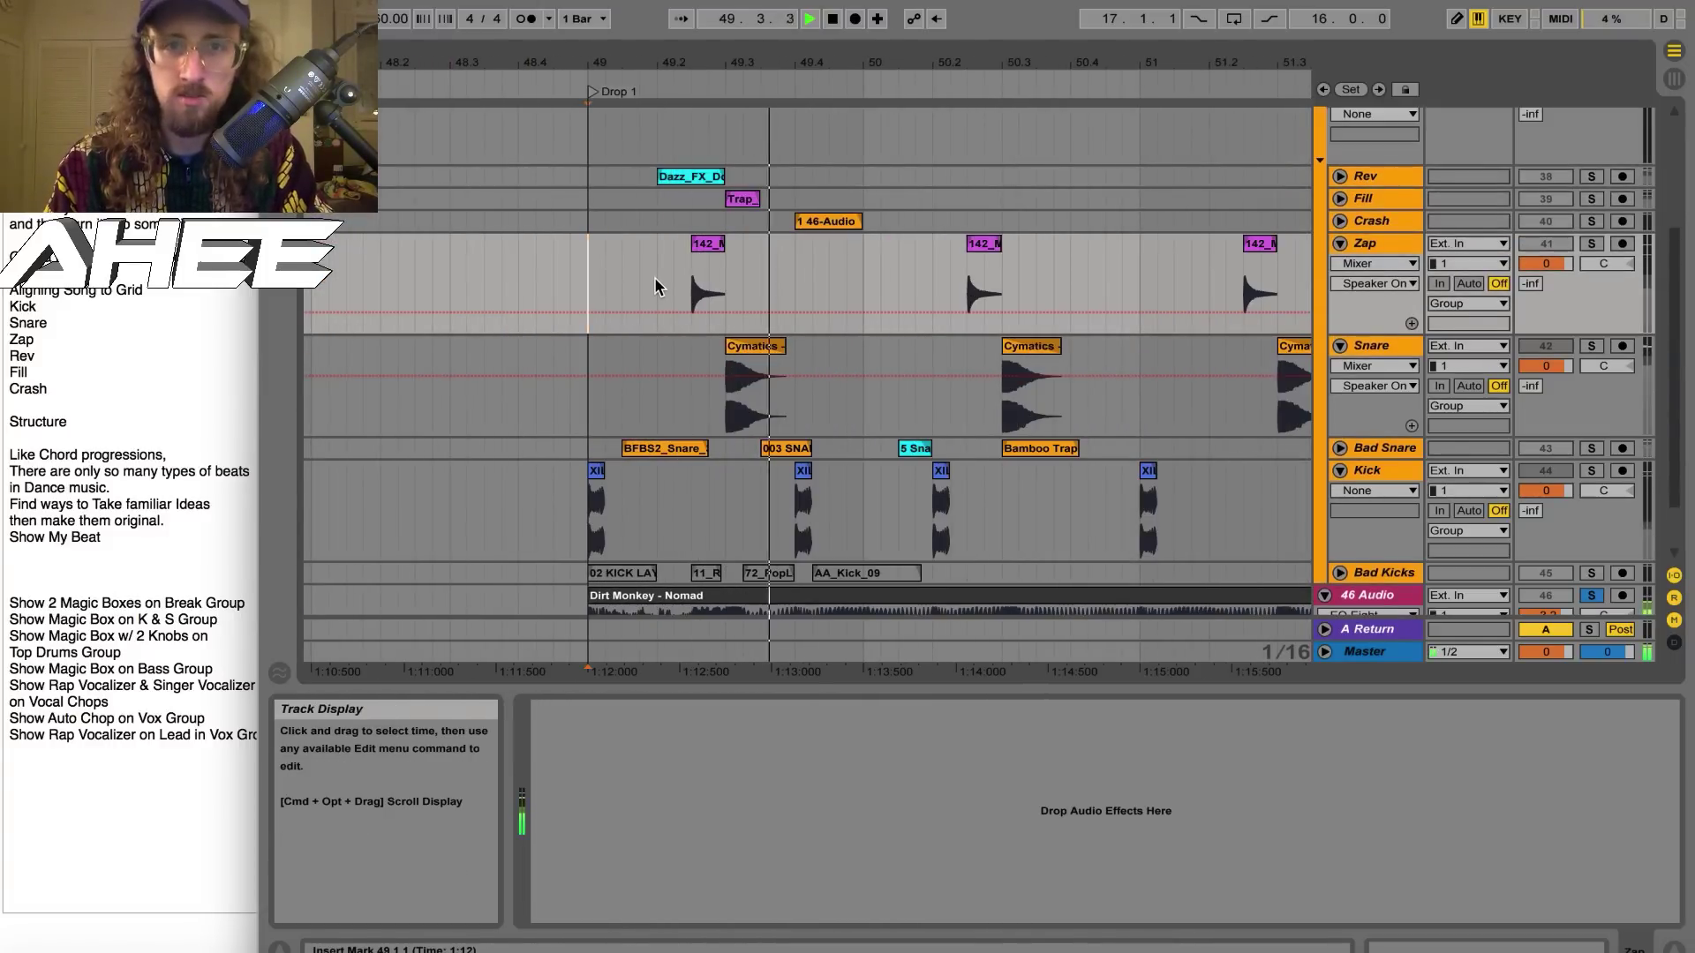
key("space")
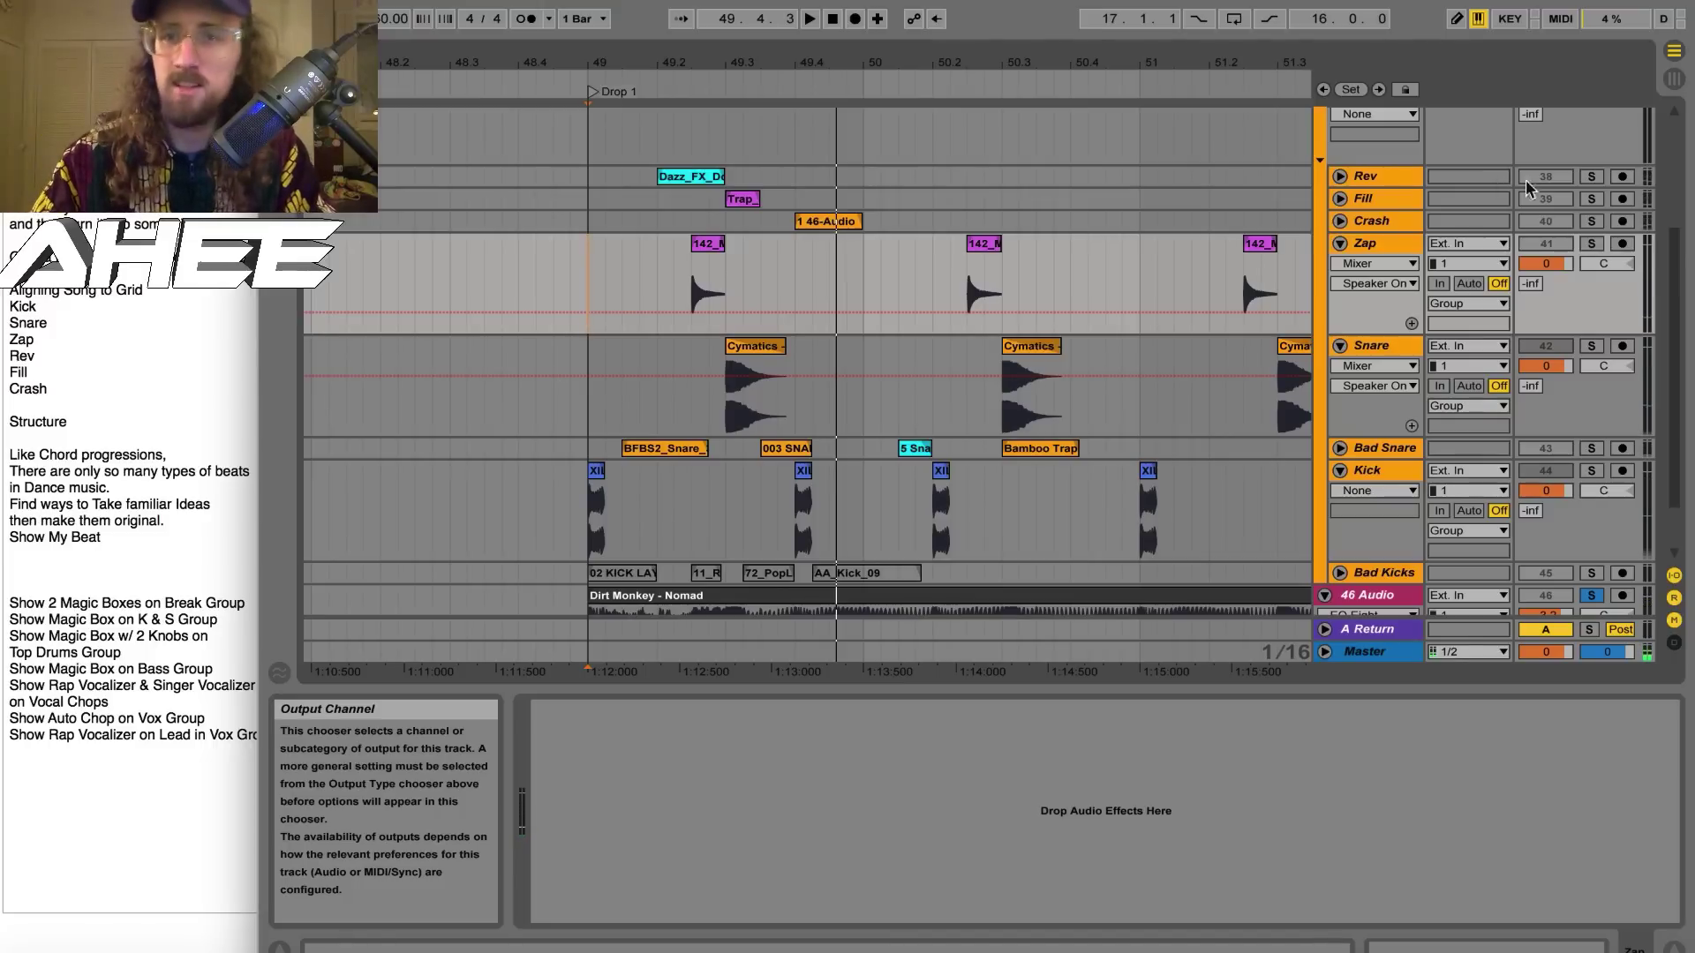
Audition the Dazz_FX clip on the Rev track in solo and move the unfolded track directly above Zap
left_click(1592, 177)
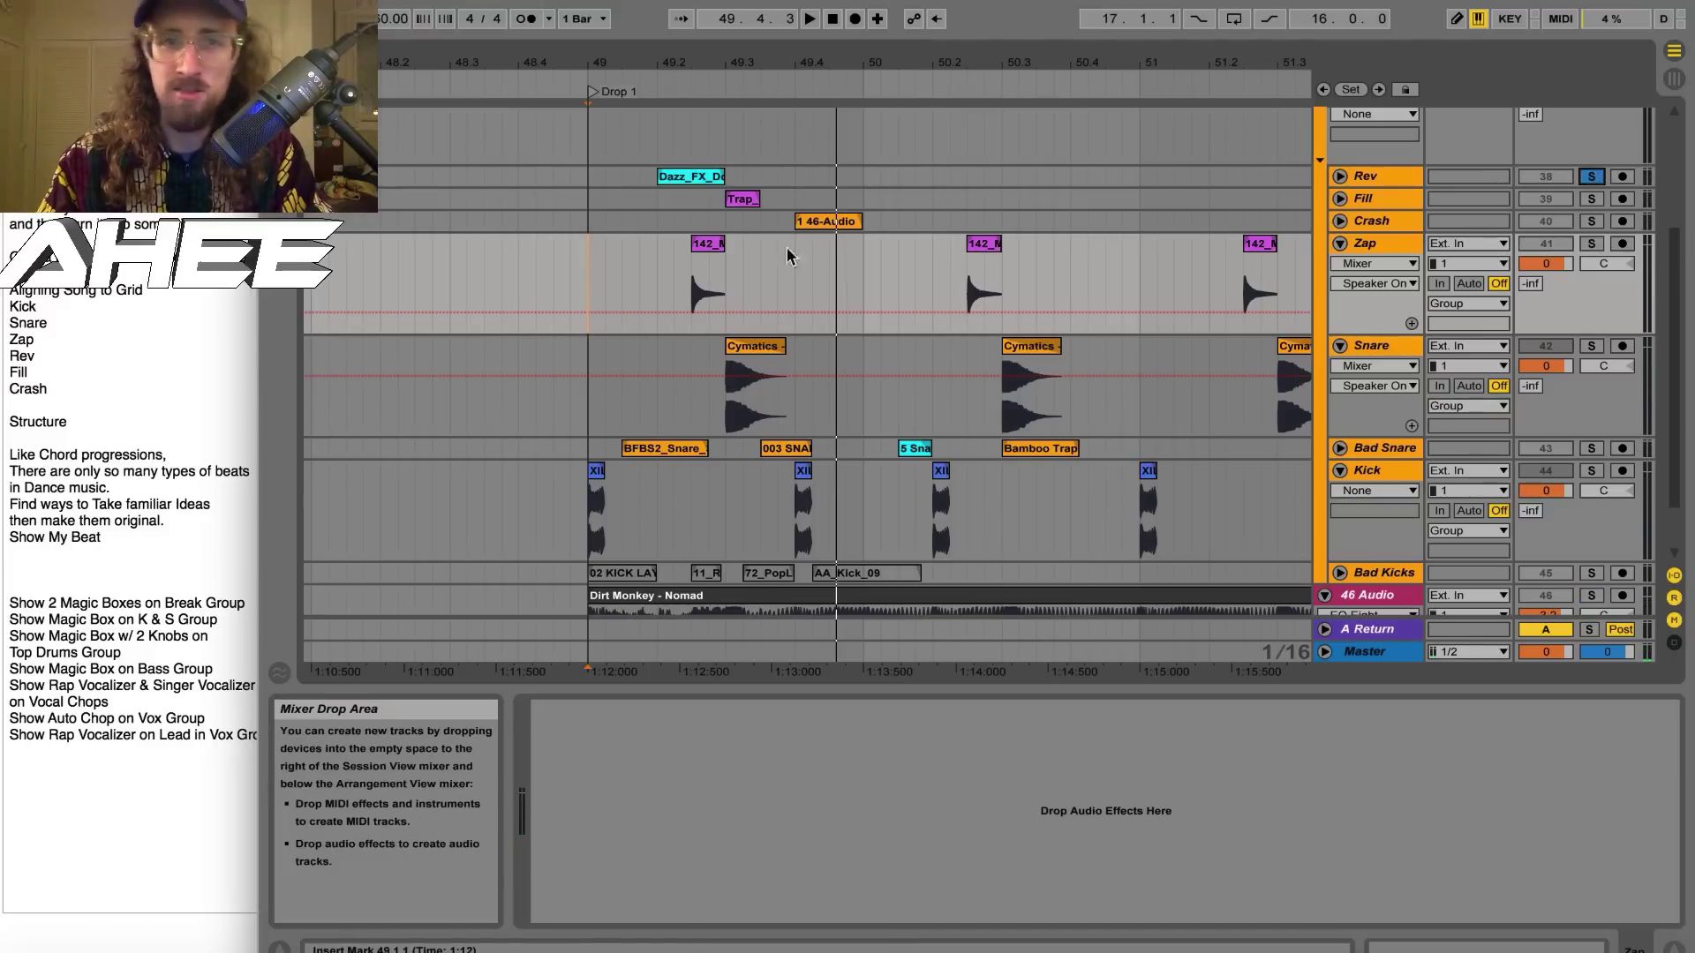
left_click(696, 181)
key("space")
key("space")
left_click(1341, 177)
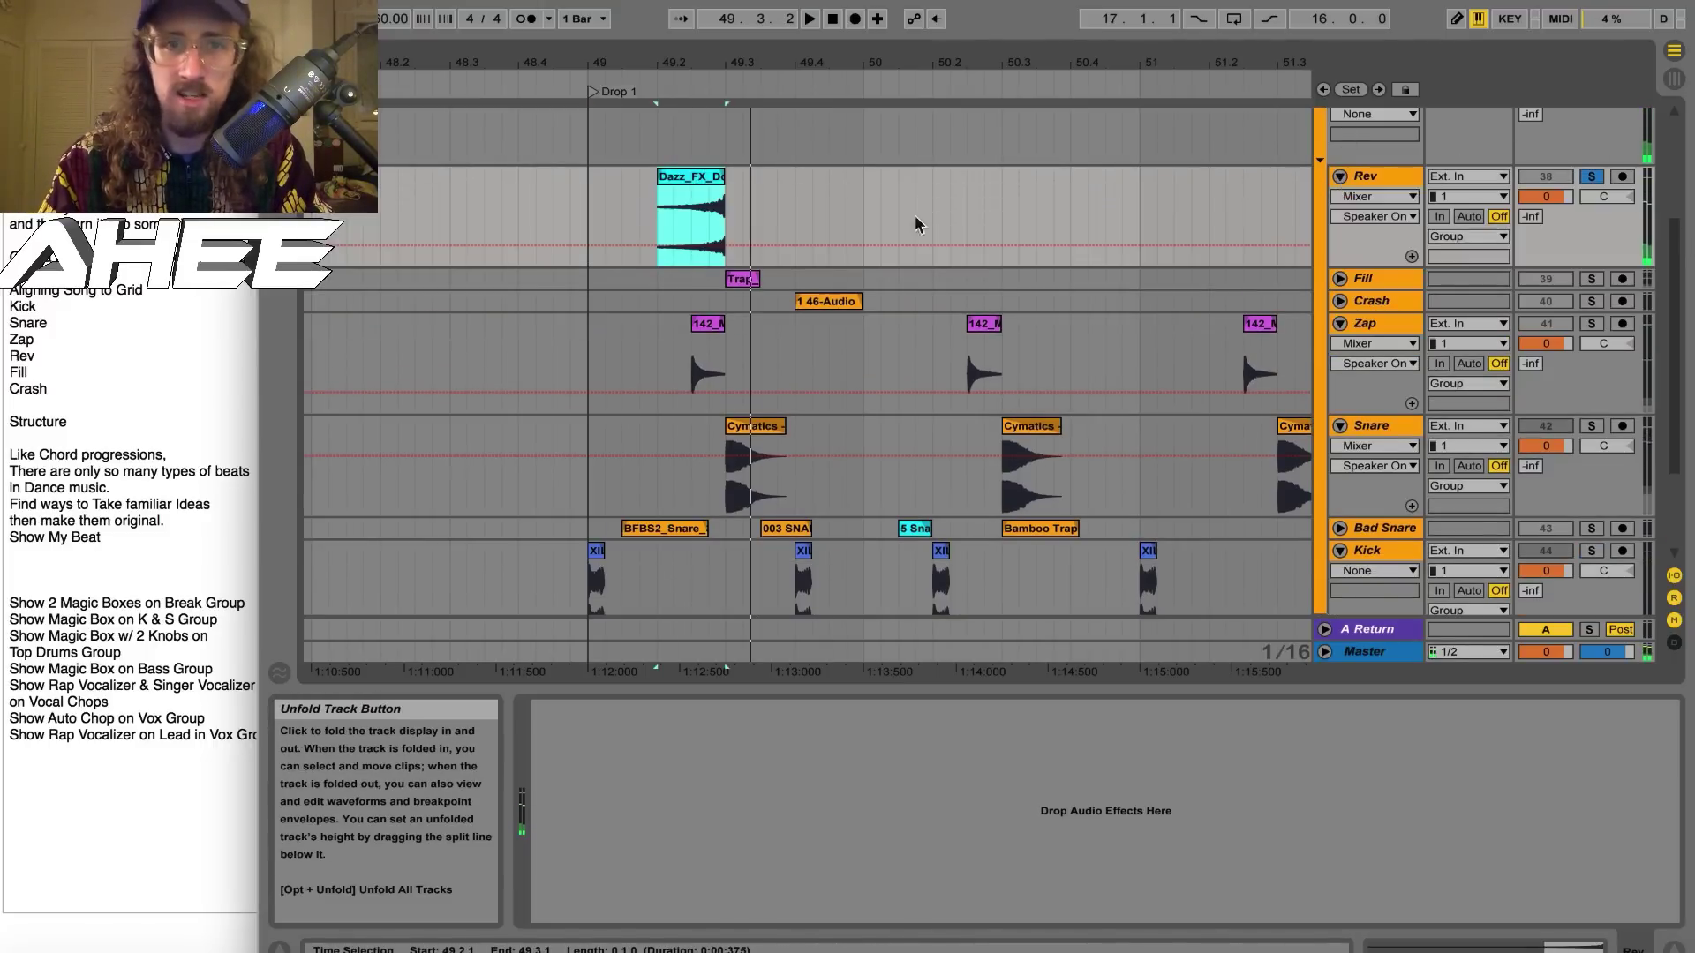
key("space")
key("space")
left_click_drag(1375, 177, 1383, 319)
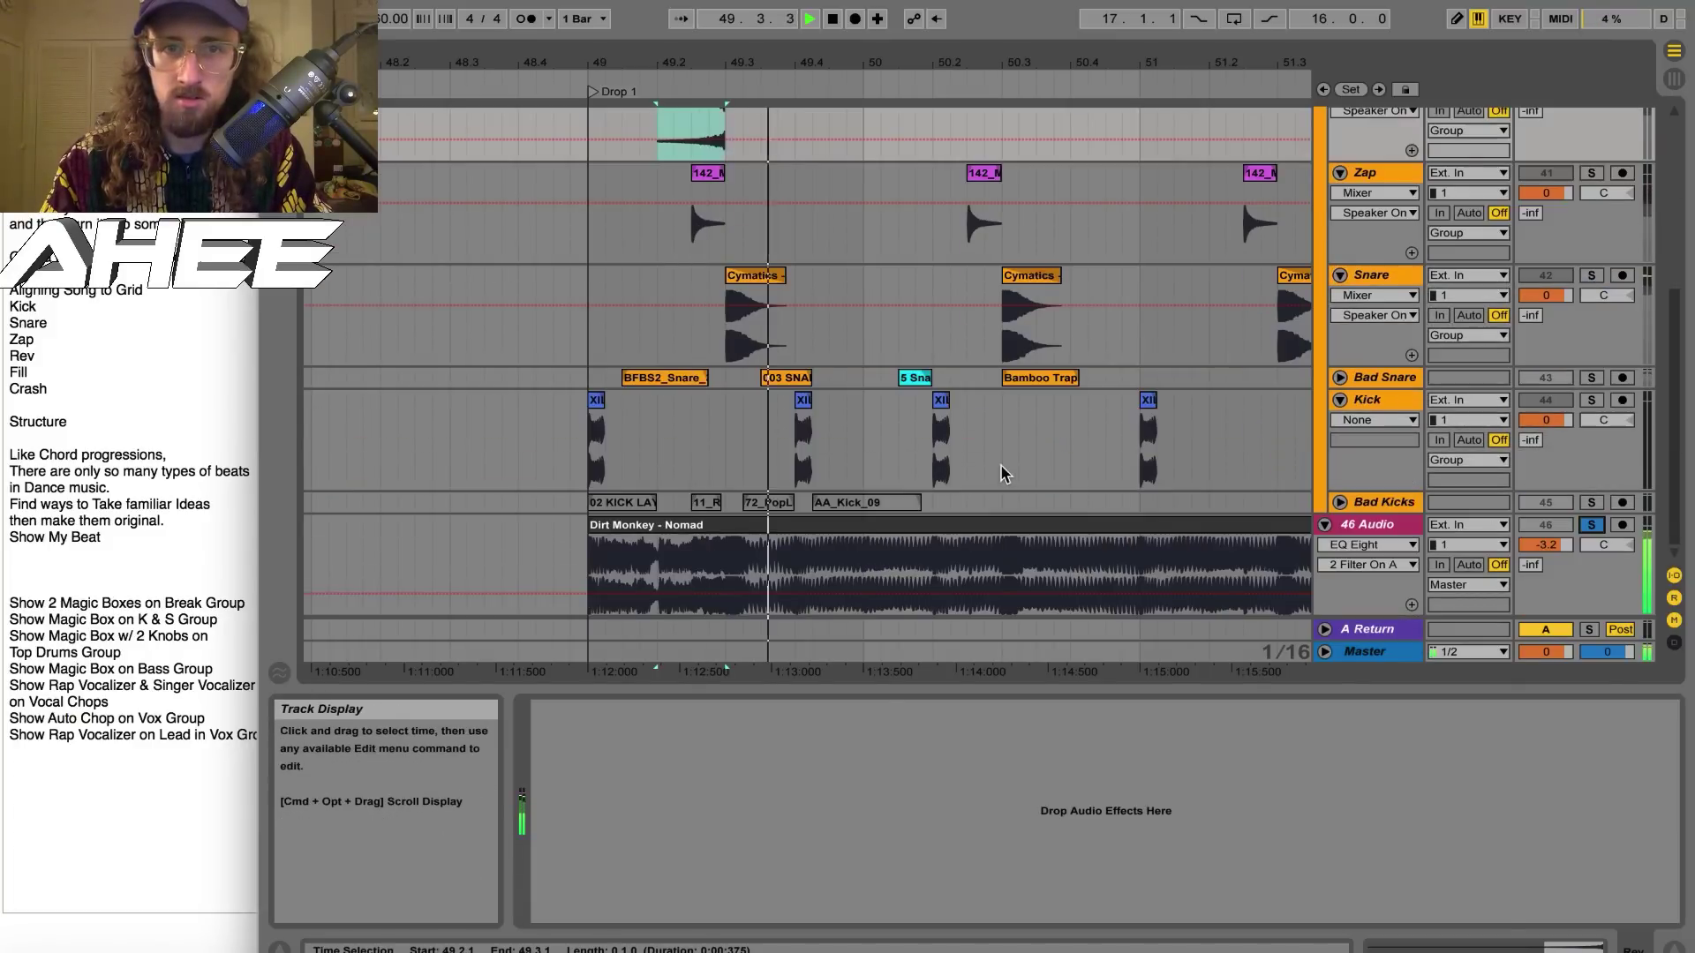
Copy the Dazz_FX reverse clip from 49.2.1 to 53.2.1 and 57.2.1 on the Rev track while the reference plays
scroll(1003, 473, "up", 5)
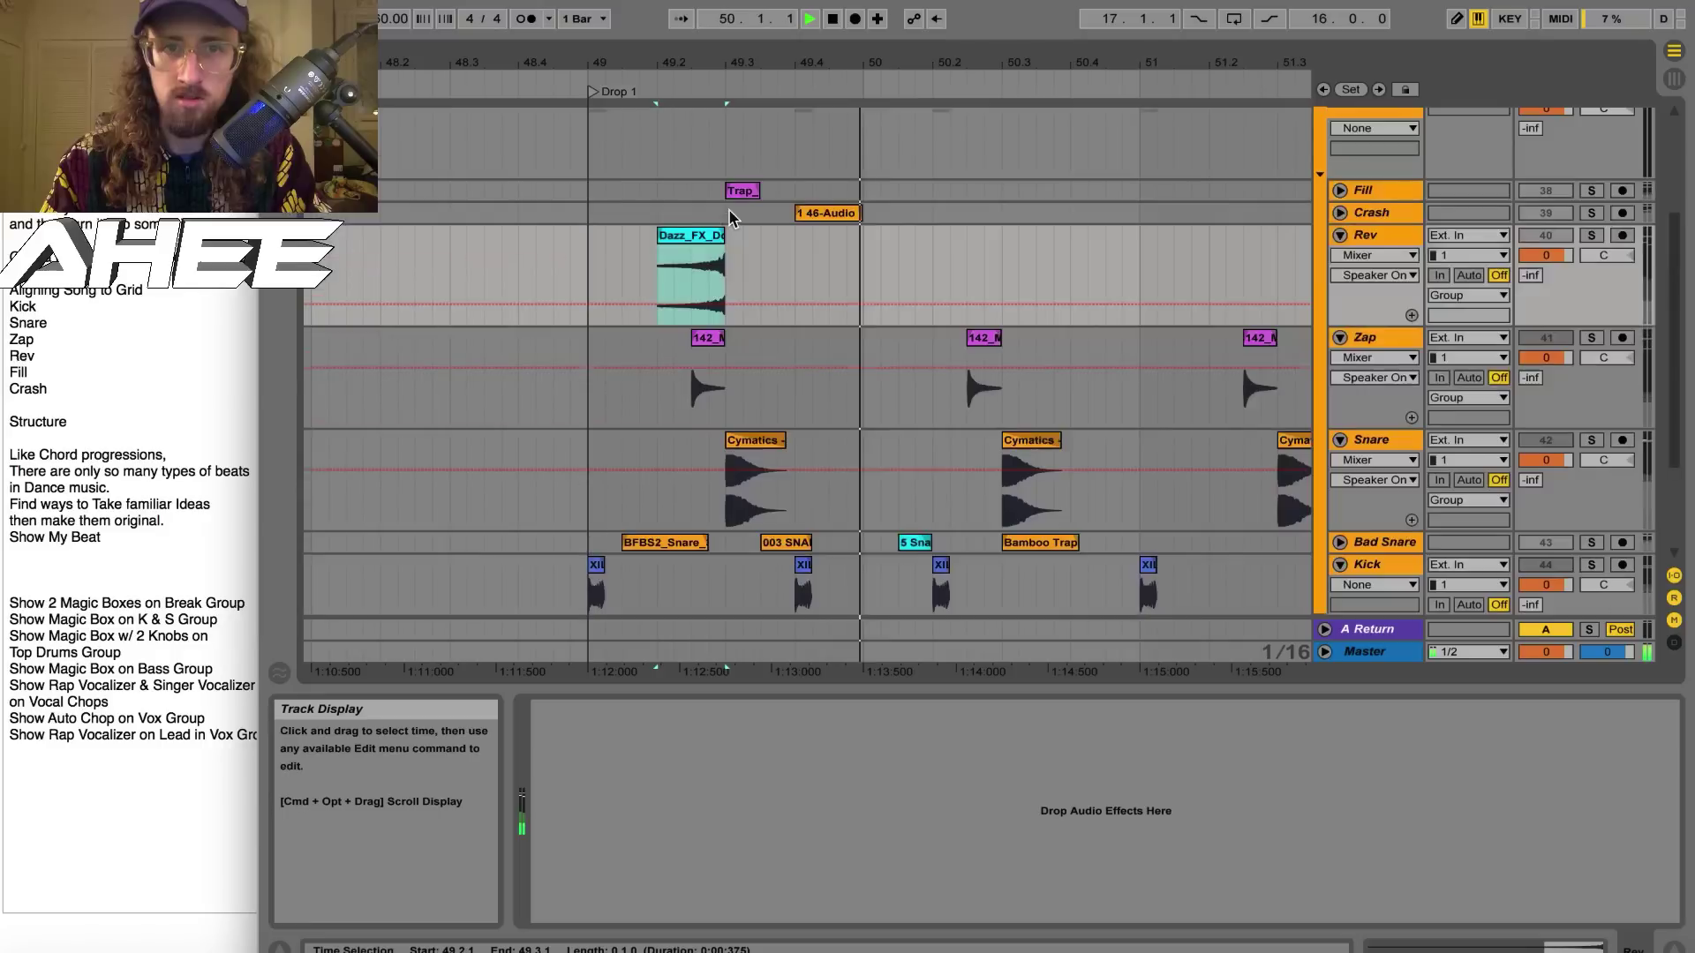
left_click(705, 237)
left_click(1003, 285)
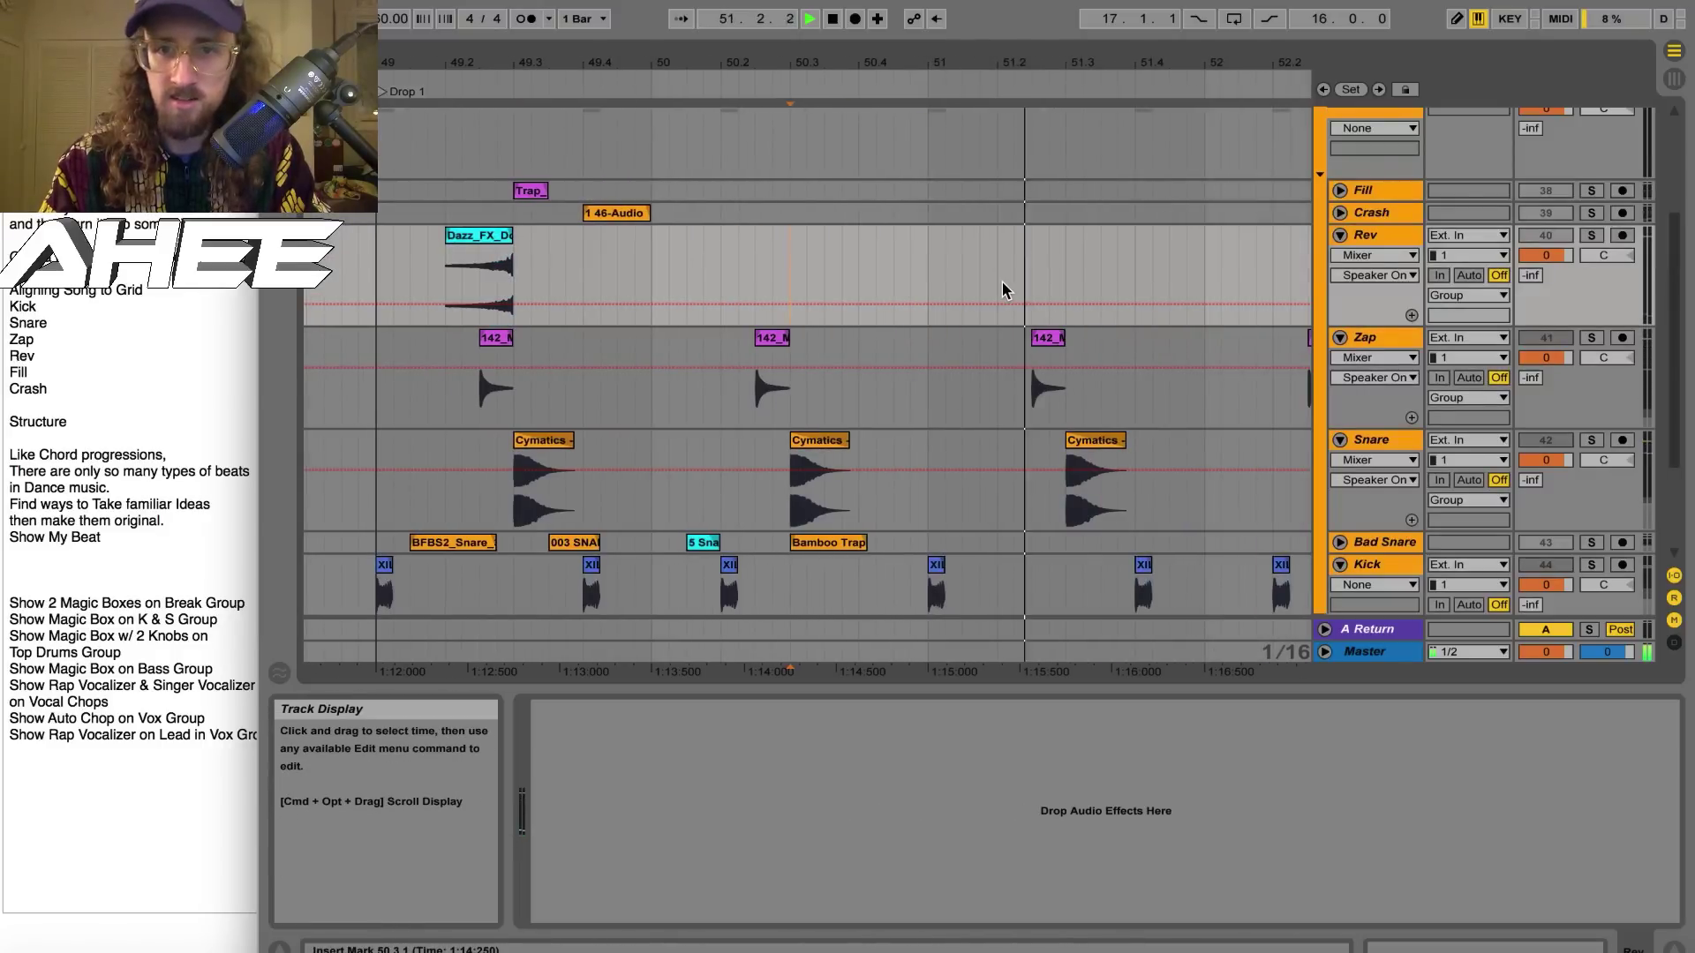
left_click(918, 273)
key("super+v")
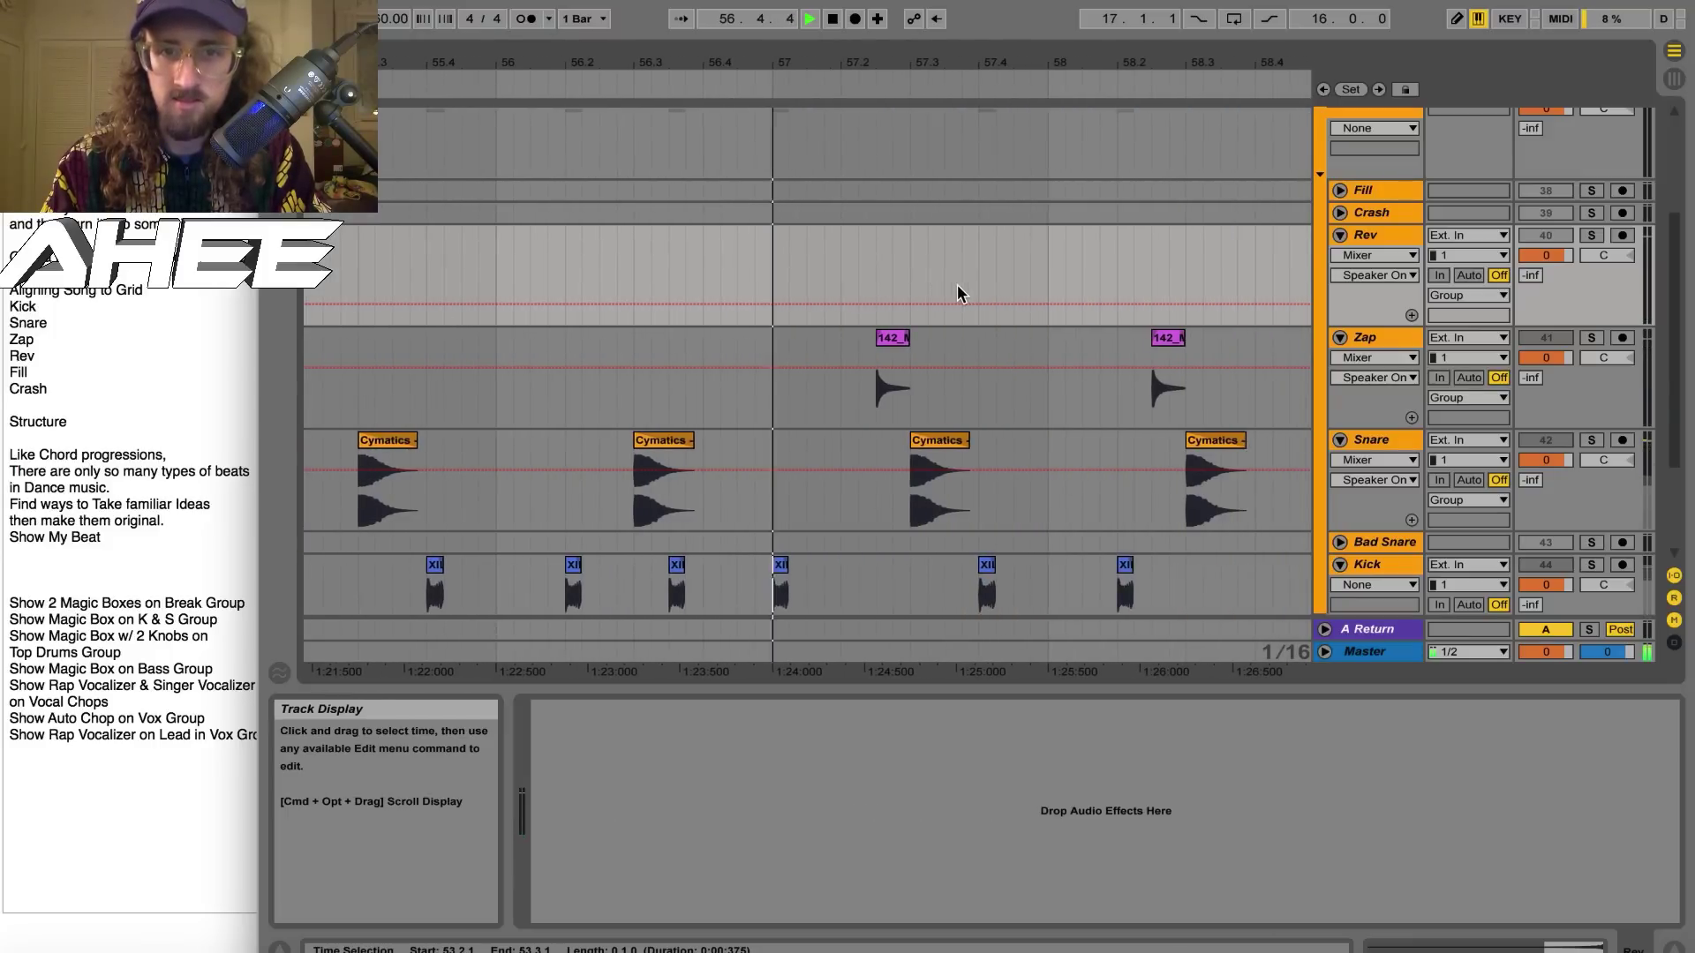
left_click(845, 275)
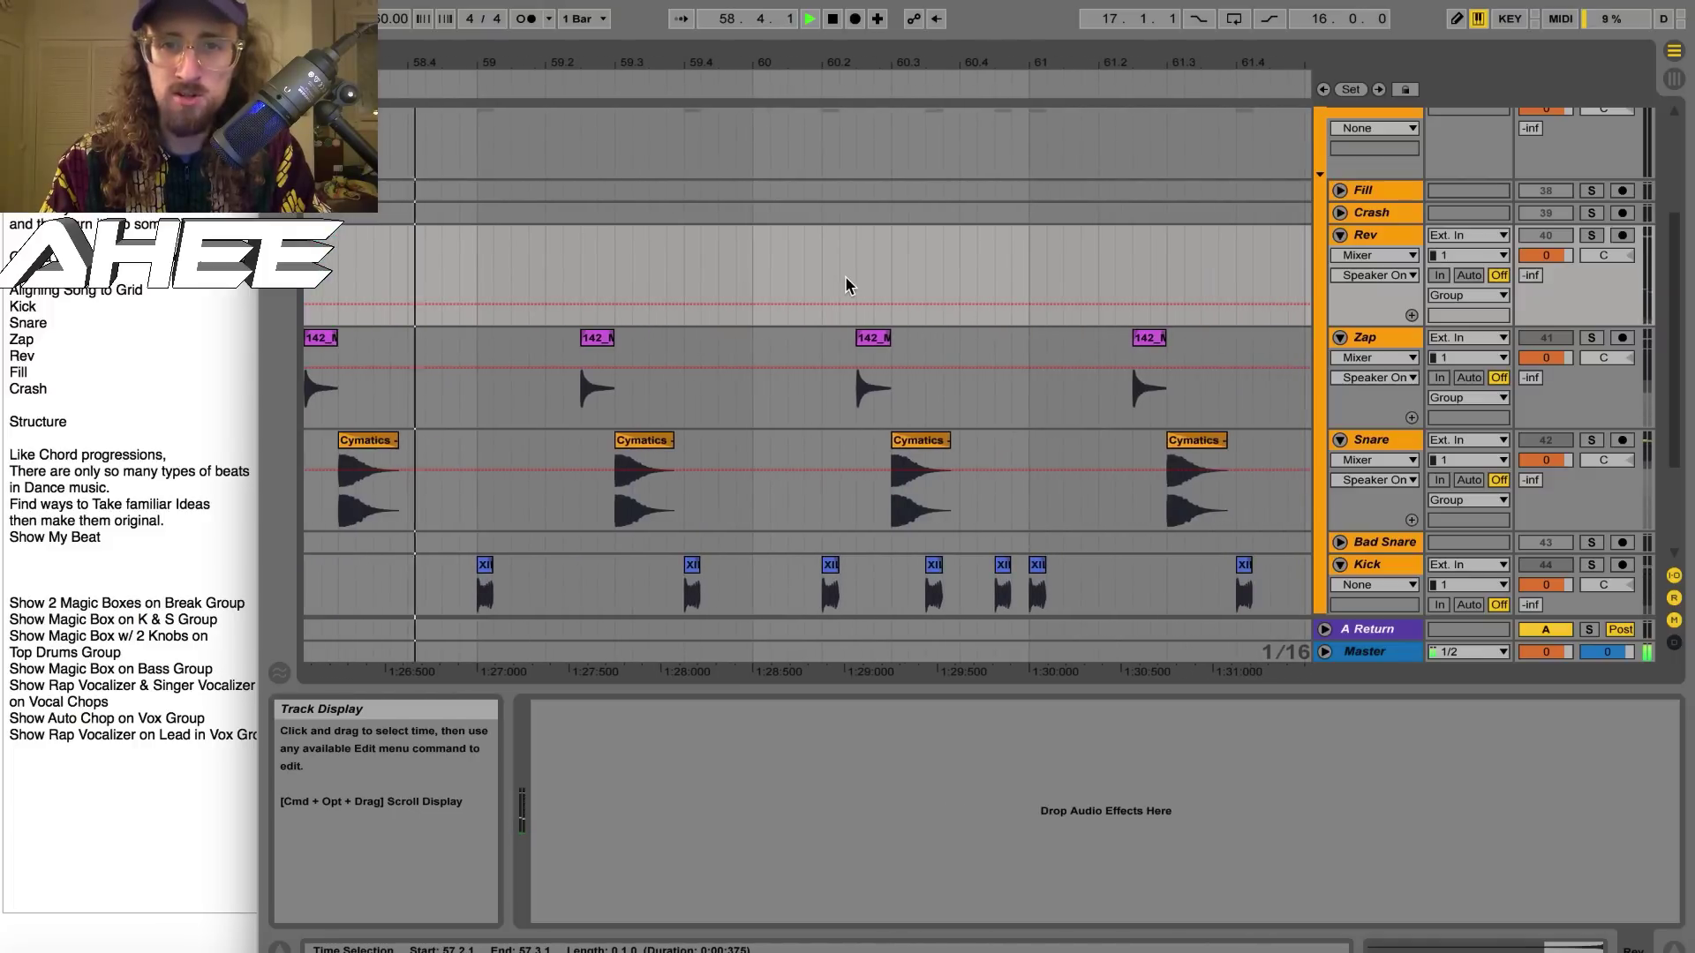
Try a copy of the Dazz_FX clip at 60.2.1 on the Rev track and remove it
left_click(825, 279)
key("super+v")
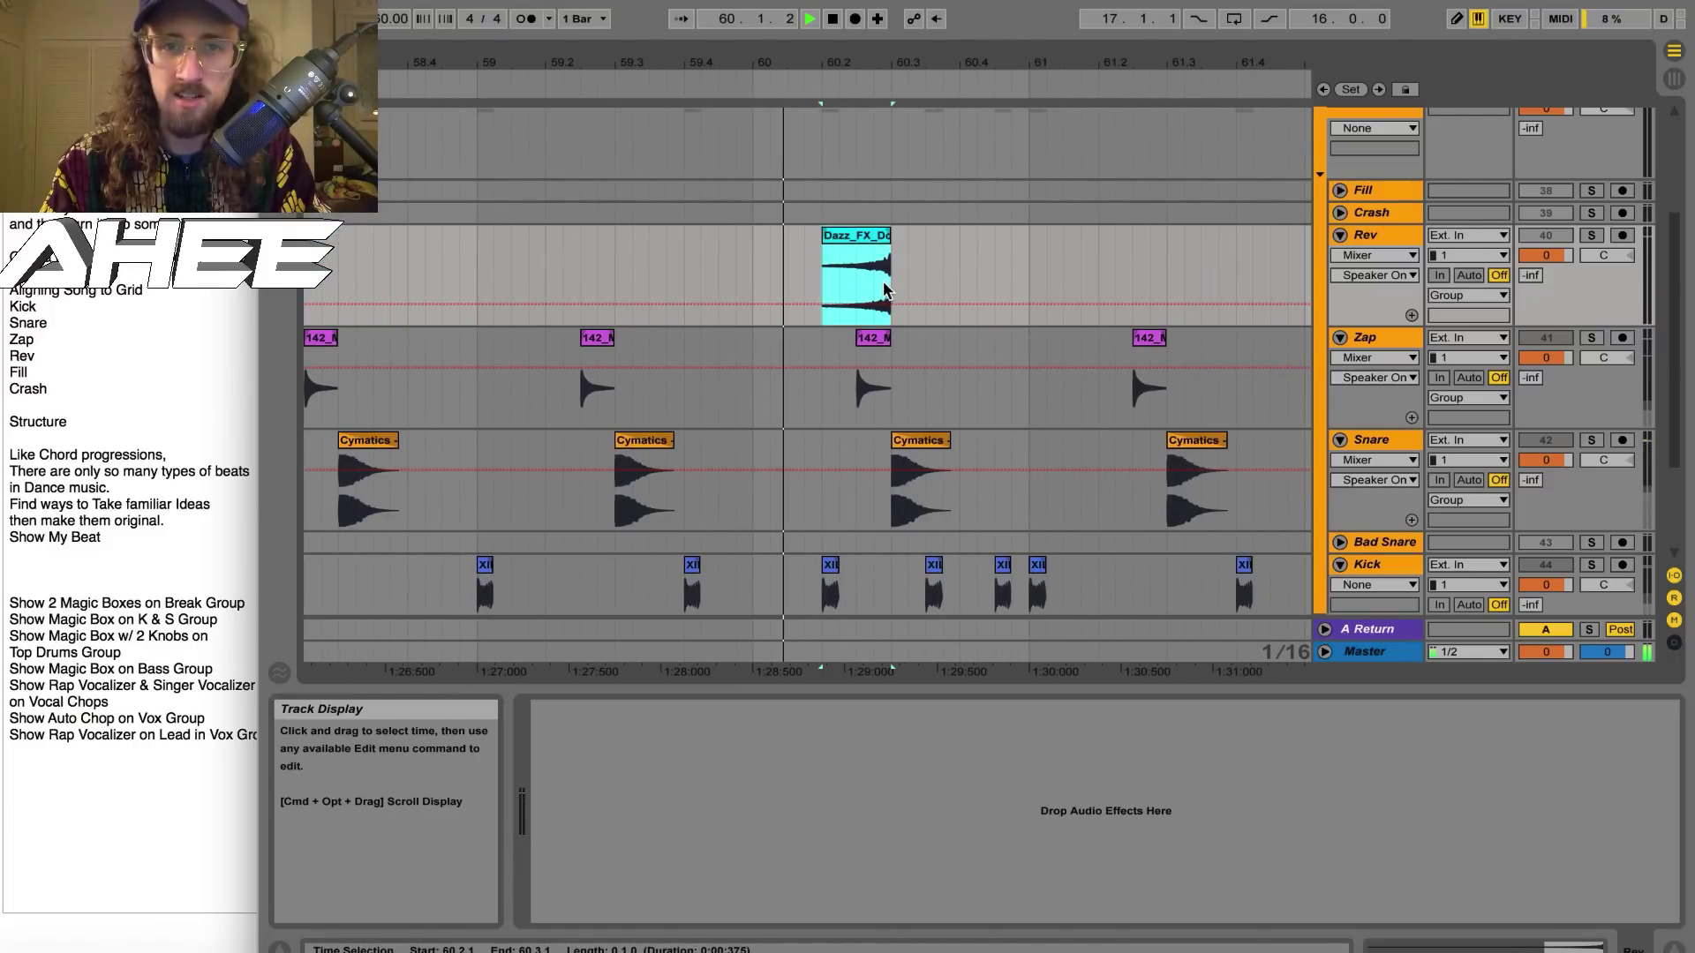
key("Delete")
Paste the Dazz_FX clip at 61.2.1 on the Rev track and play the reference on through bar 64
left_click(1103, 275)
key("space")
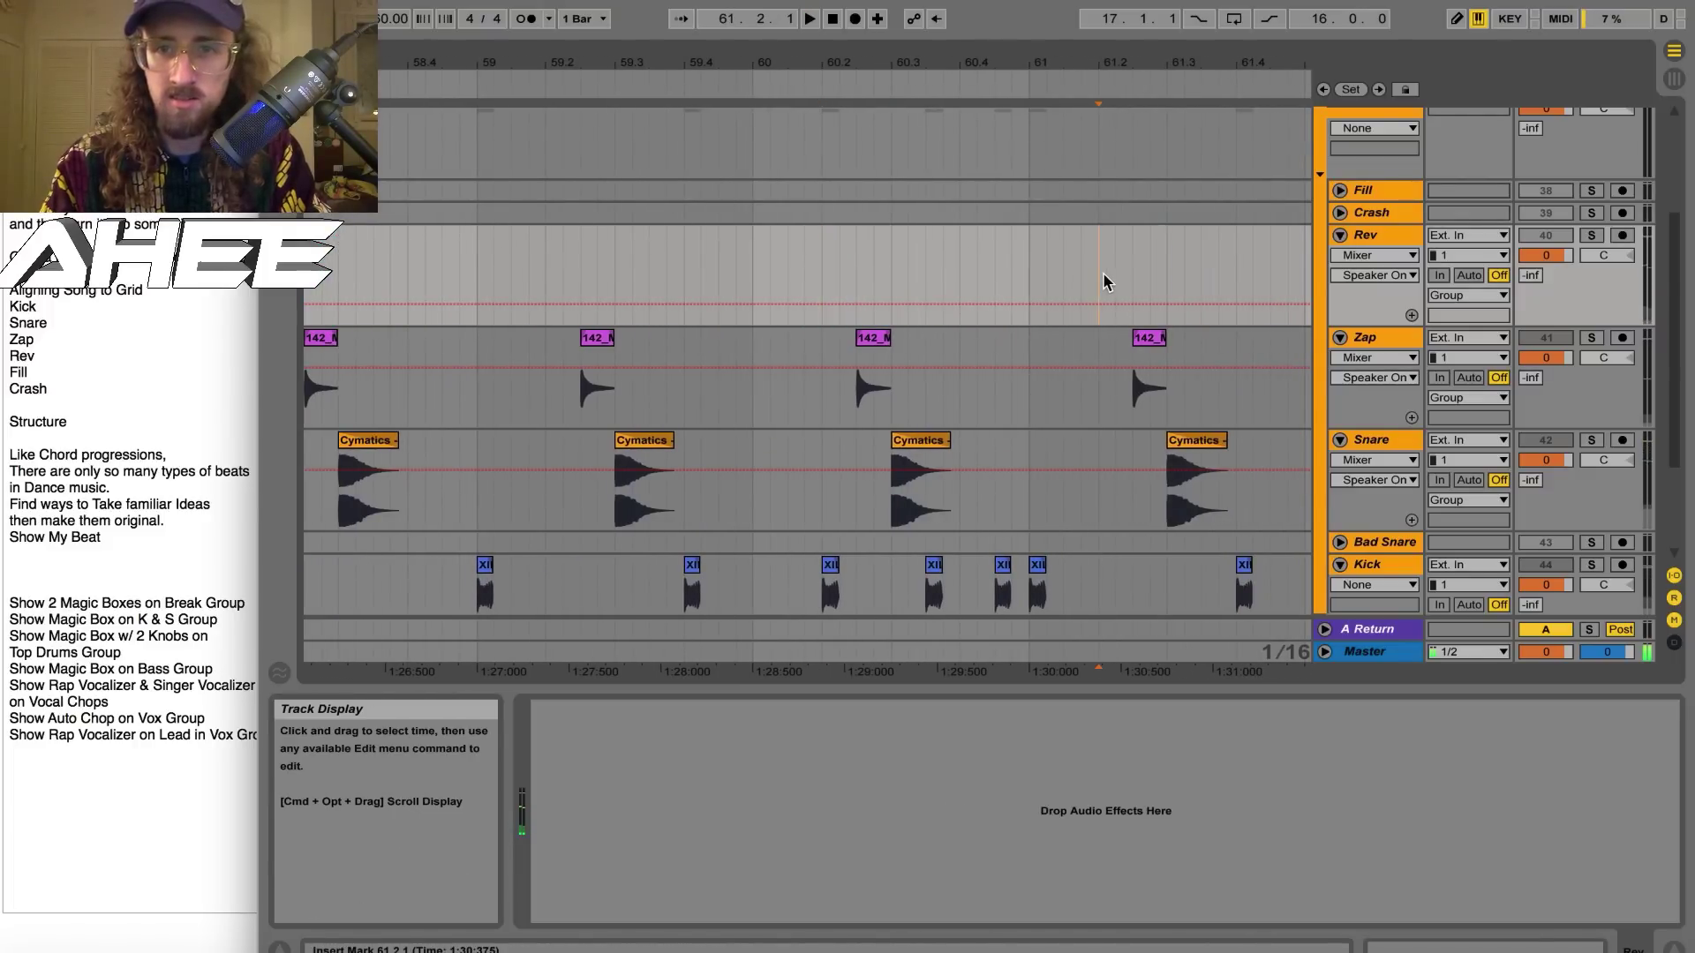
key("super+v")
key("space")
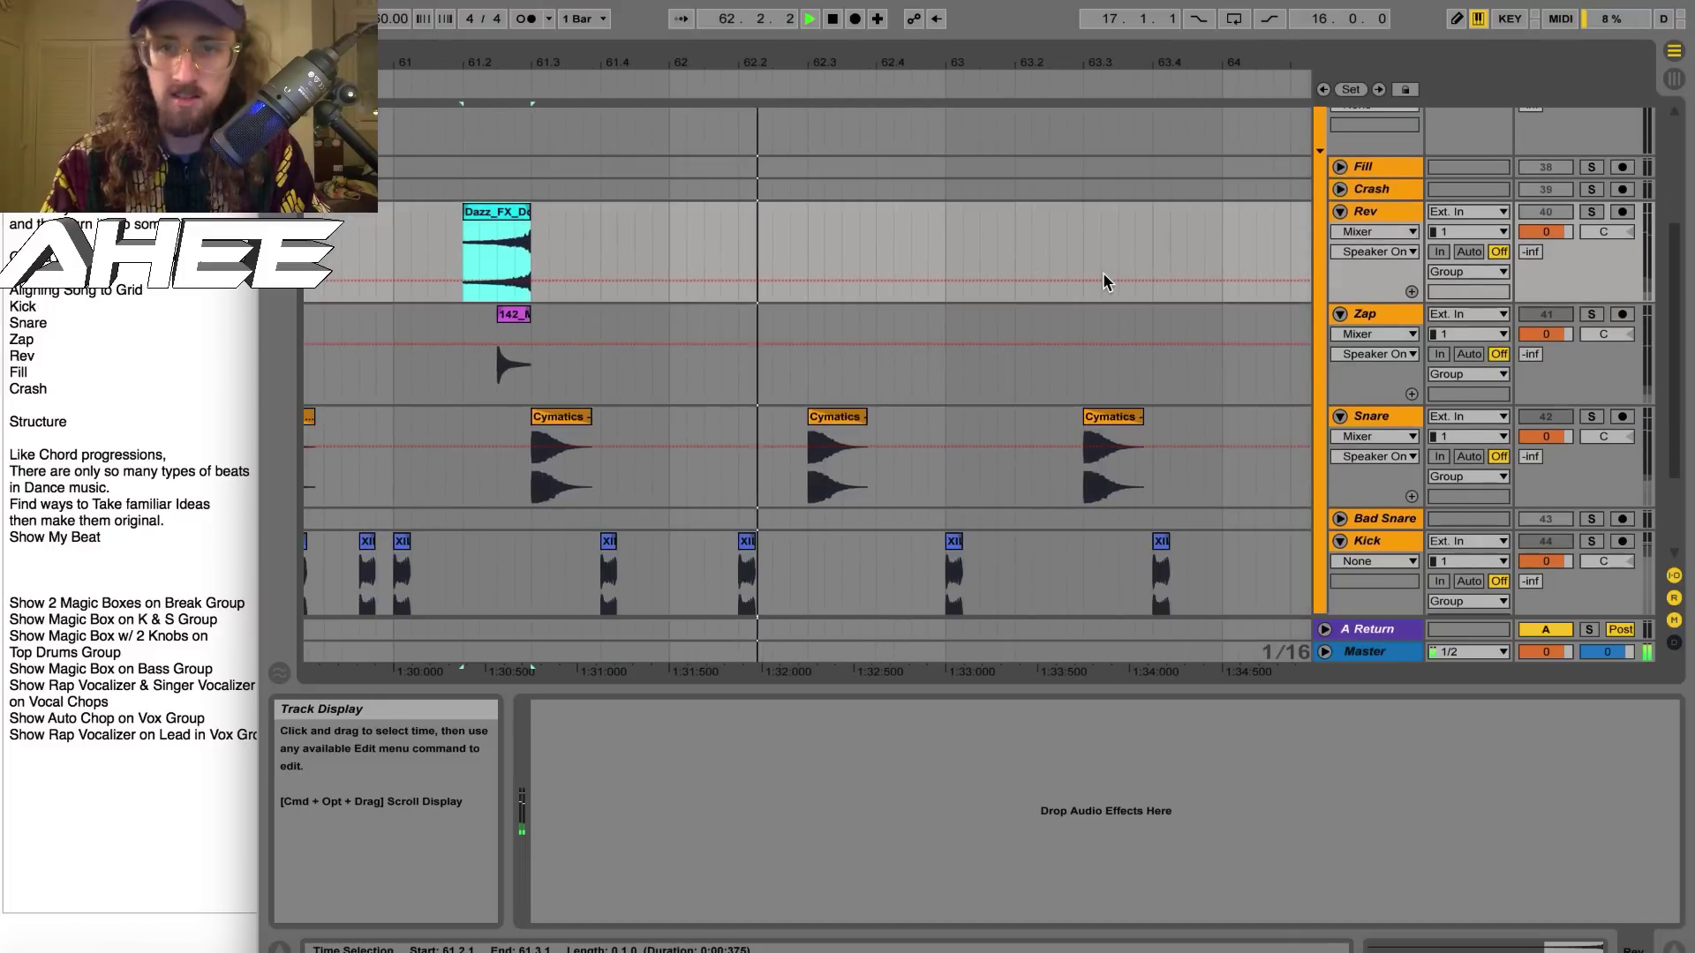
left_click_drag(759, 60, 1154, 58)
key("space")
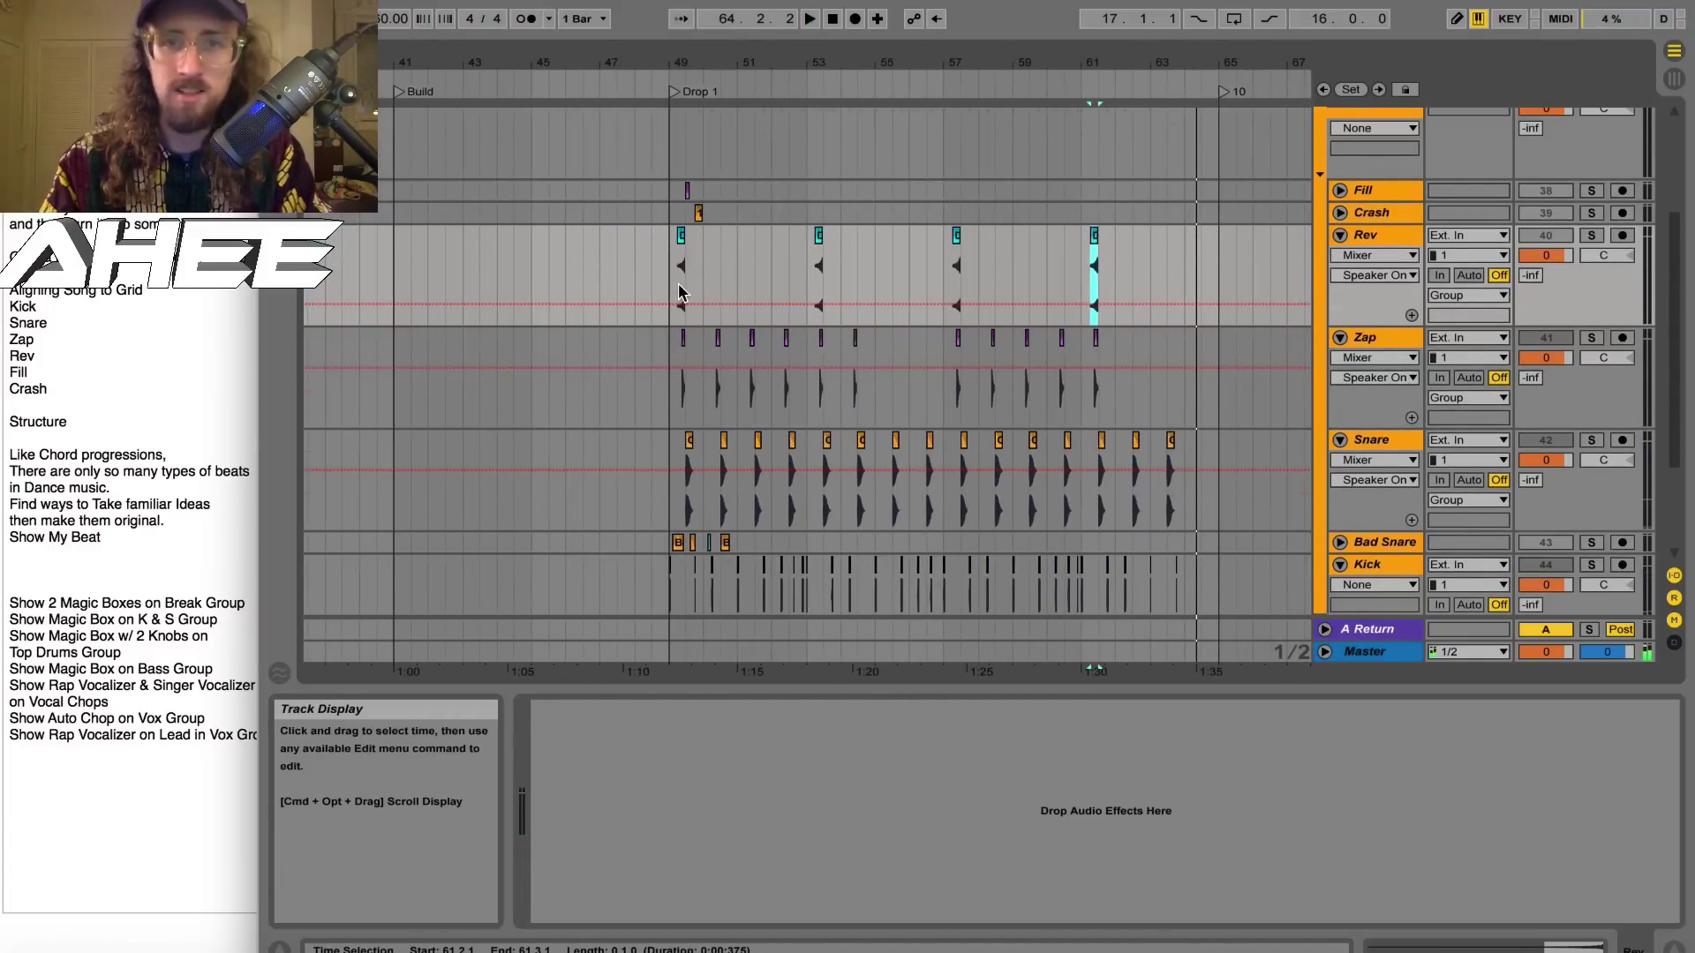
Move the Fill track below Crash so that it sits directly above the Rev track
scroll(680, 292, "up", 2)
left_click_drag(681, 60, 681, 123)
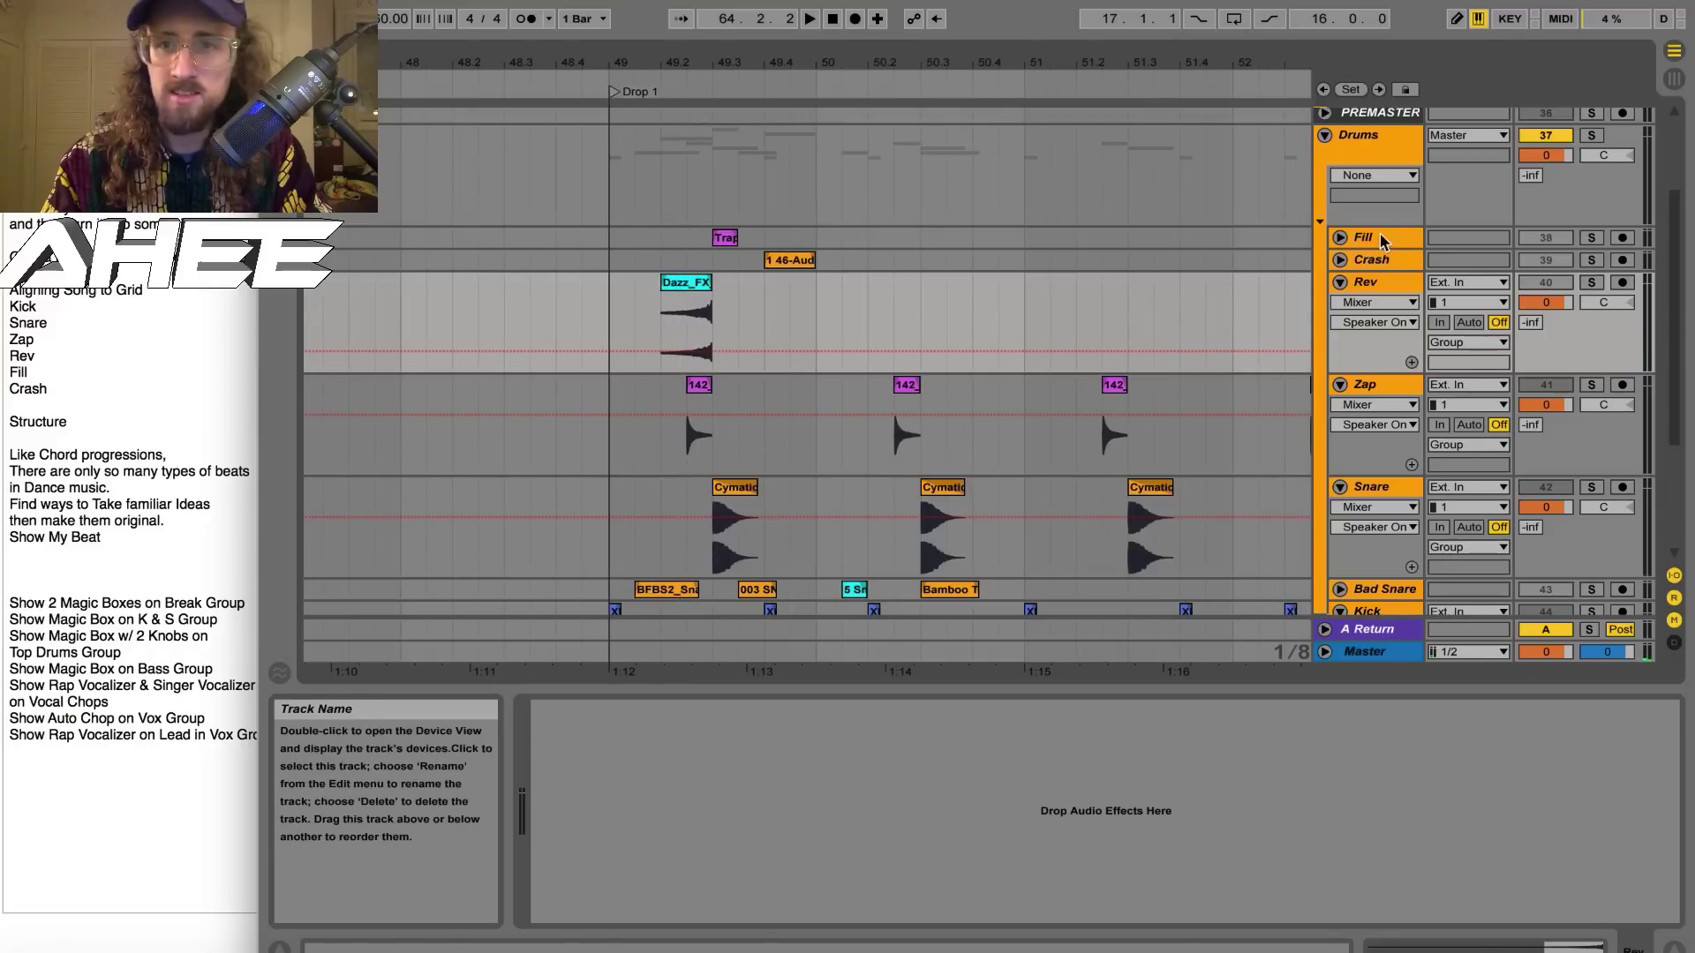
left_click_drag(1383, 243, 1380, 287)
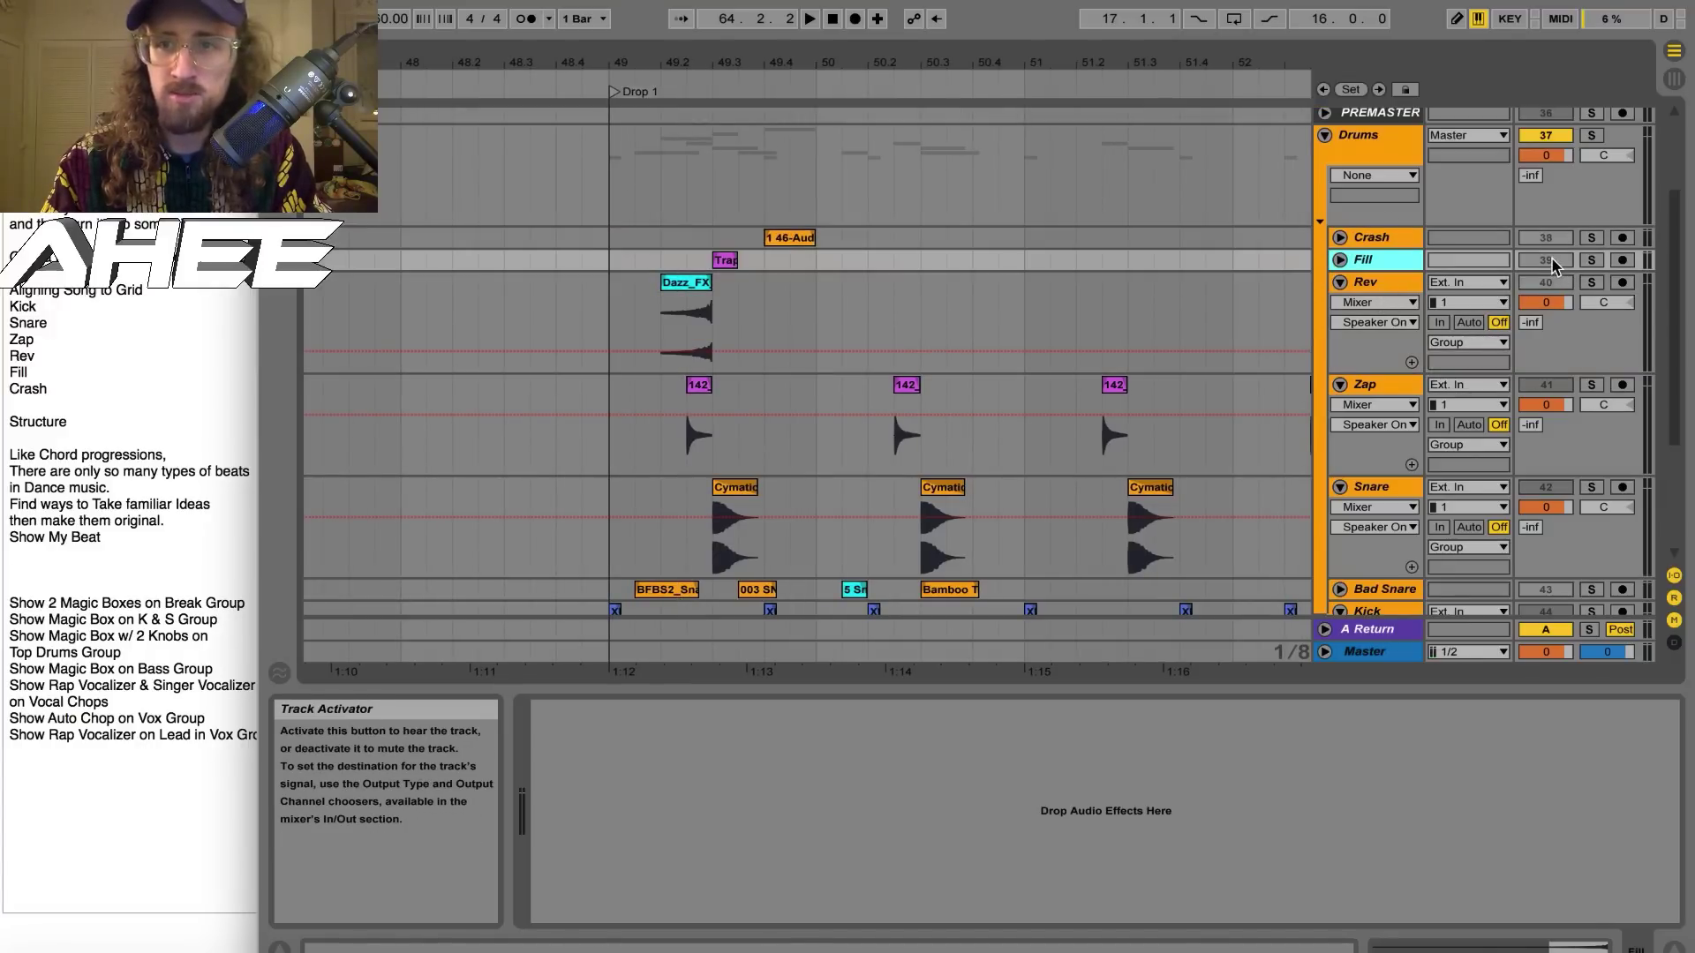
left_click(1593, 261)
left_click(1592, 261)
left_click(1547, 262)
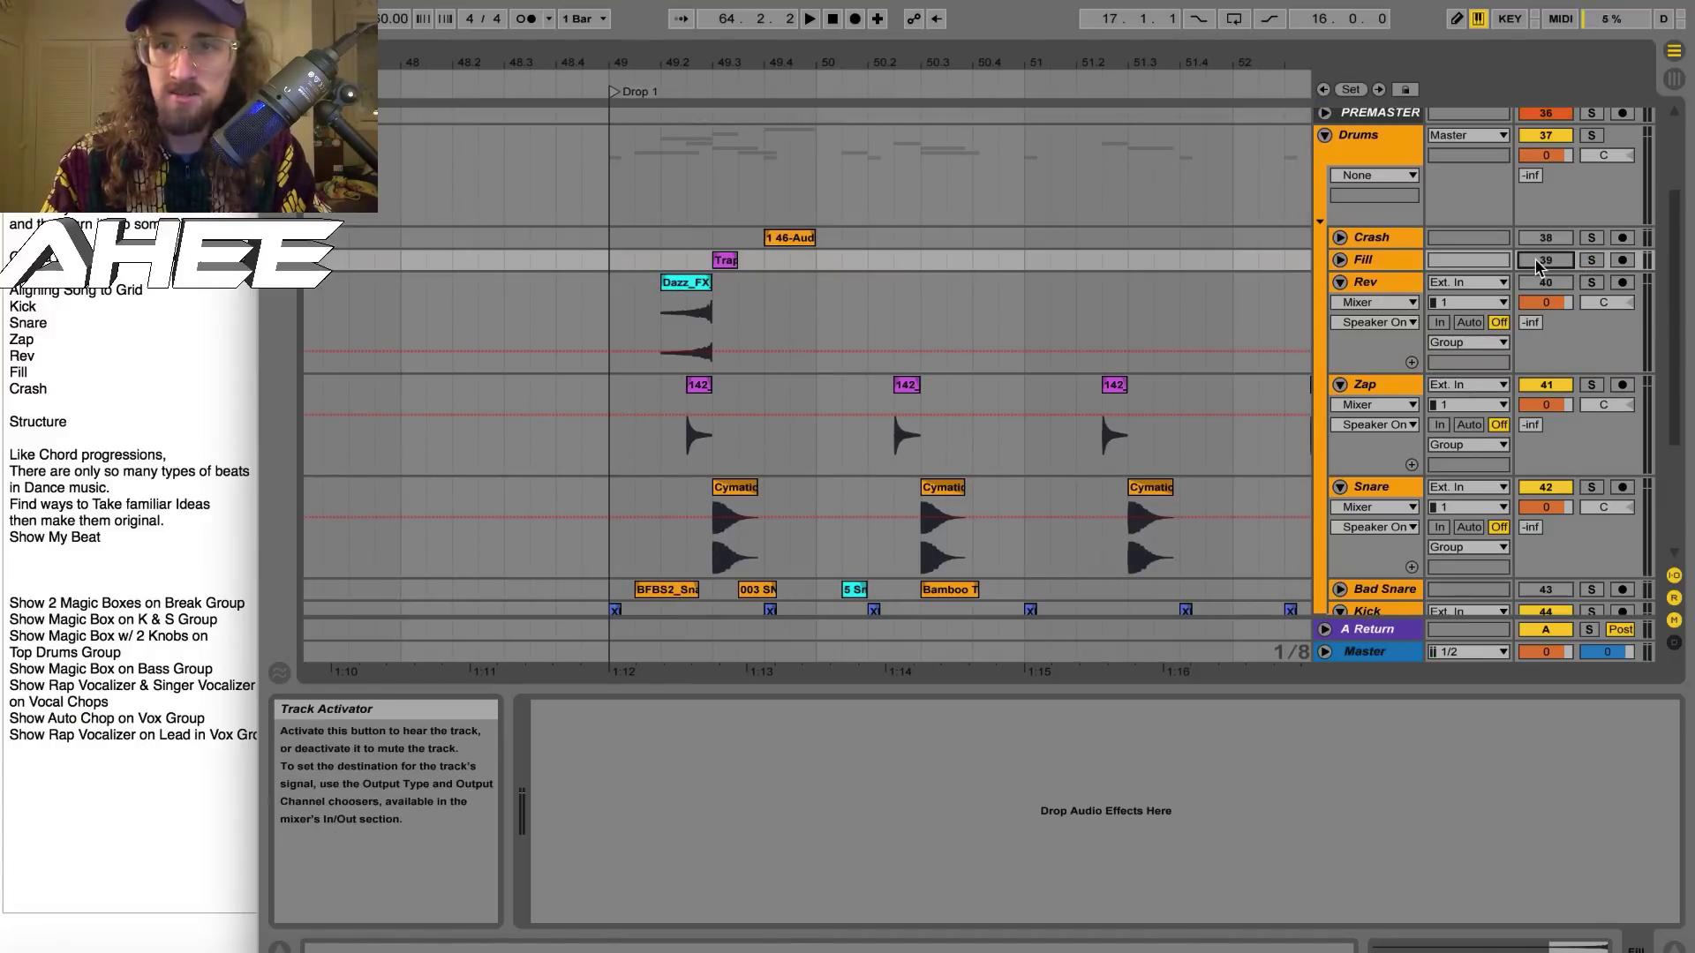
Solo the 46 Audio reference track, play it from bar 49 and set the insert mark at 52.1.3 to locate the fill hit
scroll(969, 352, "down", 5)
left_click(1591, 524)
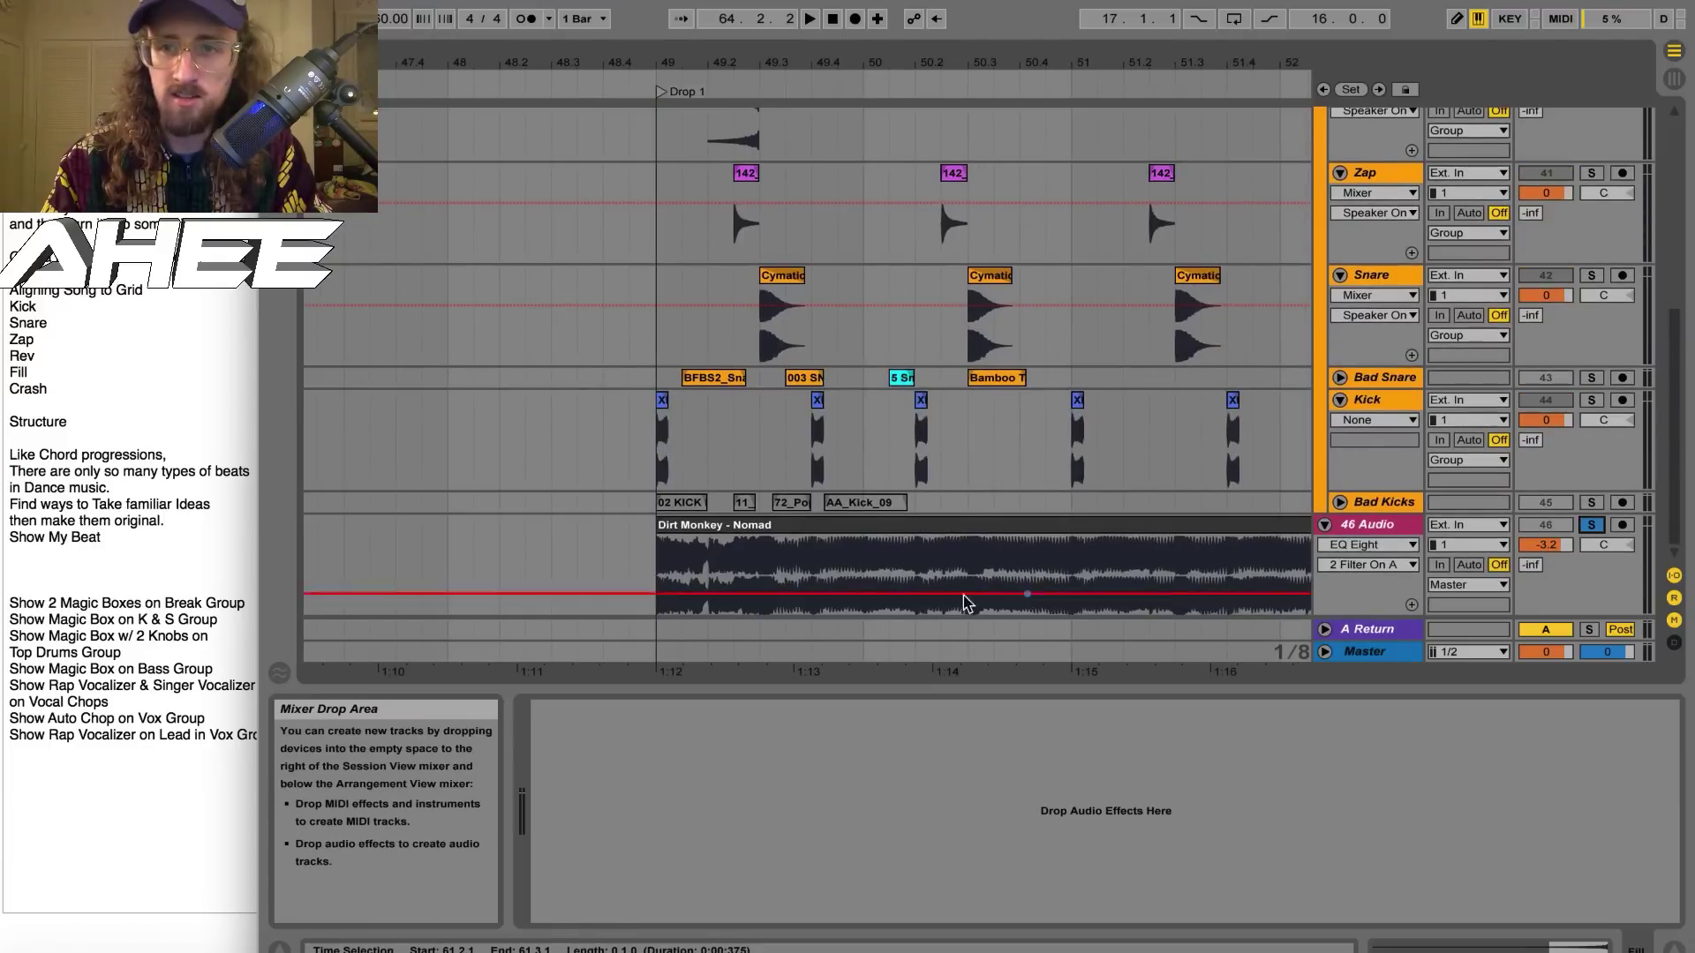
left_click(787, 560)
key("space")
left_click(1015, 565)
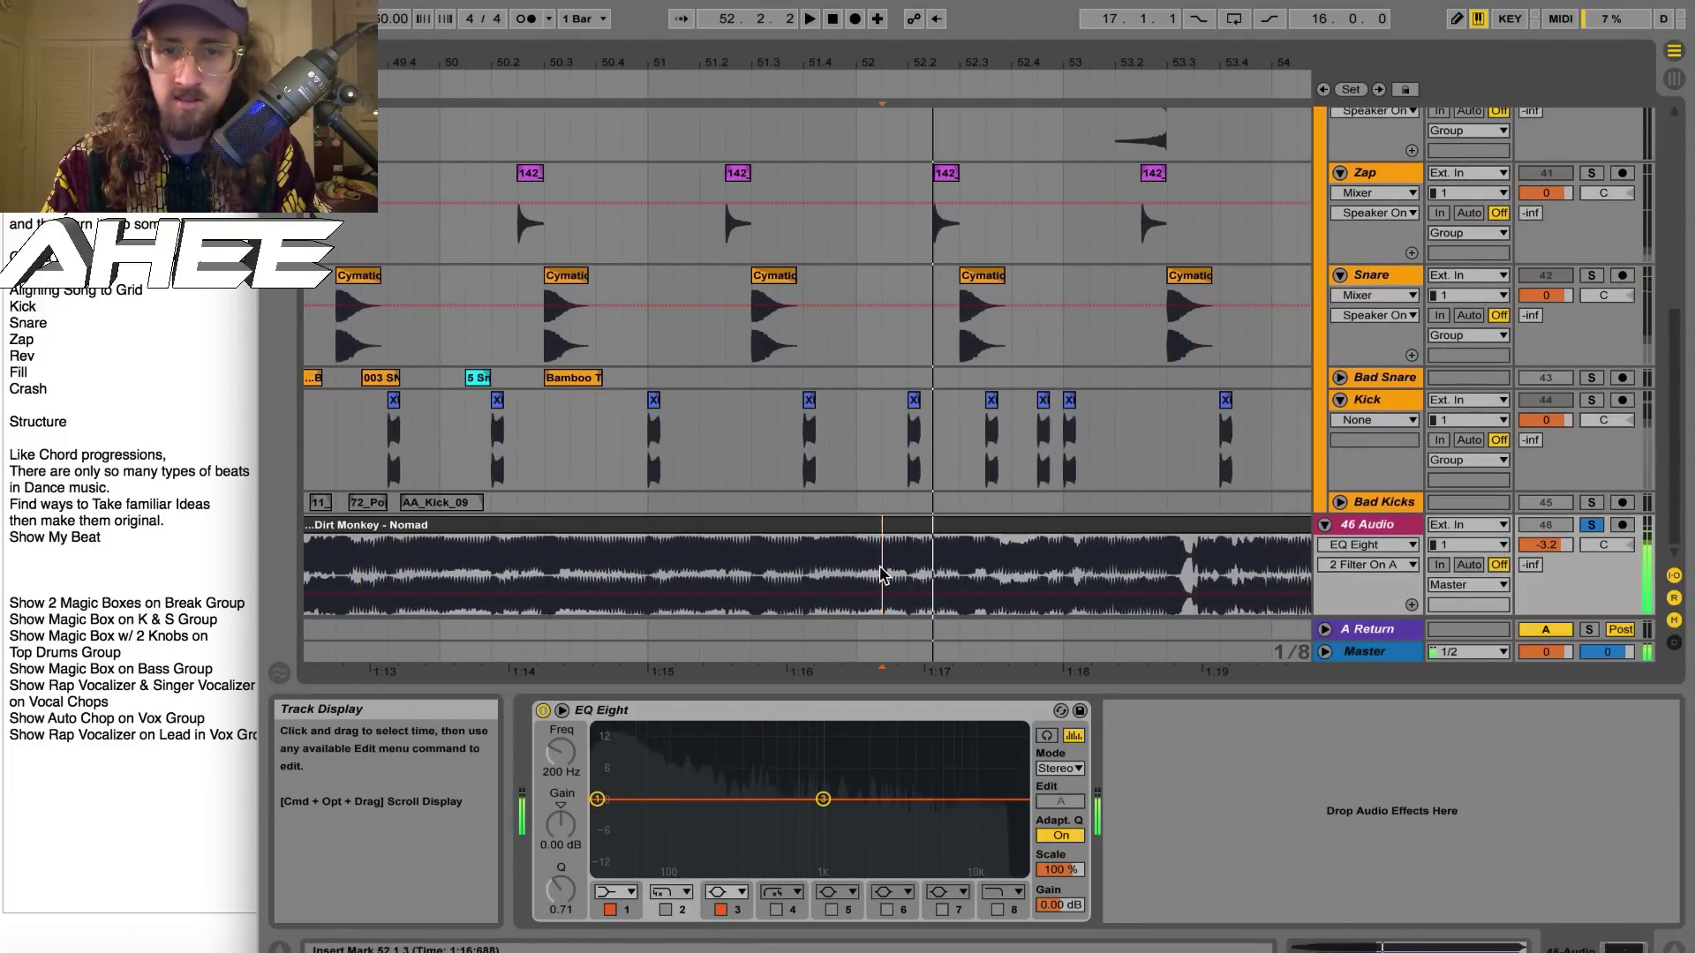
scroll(882, 574, "up", 3)
scroll(882, 575, "up", 3)
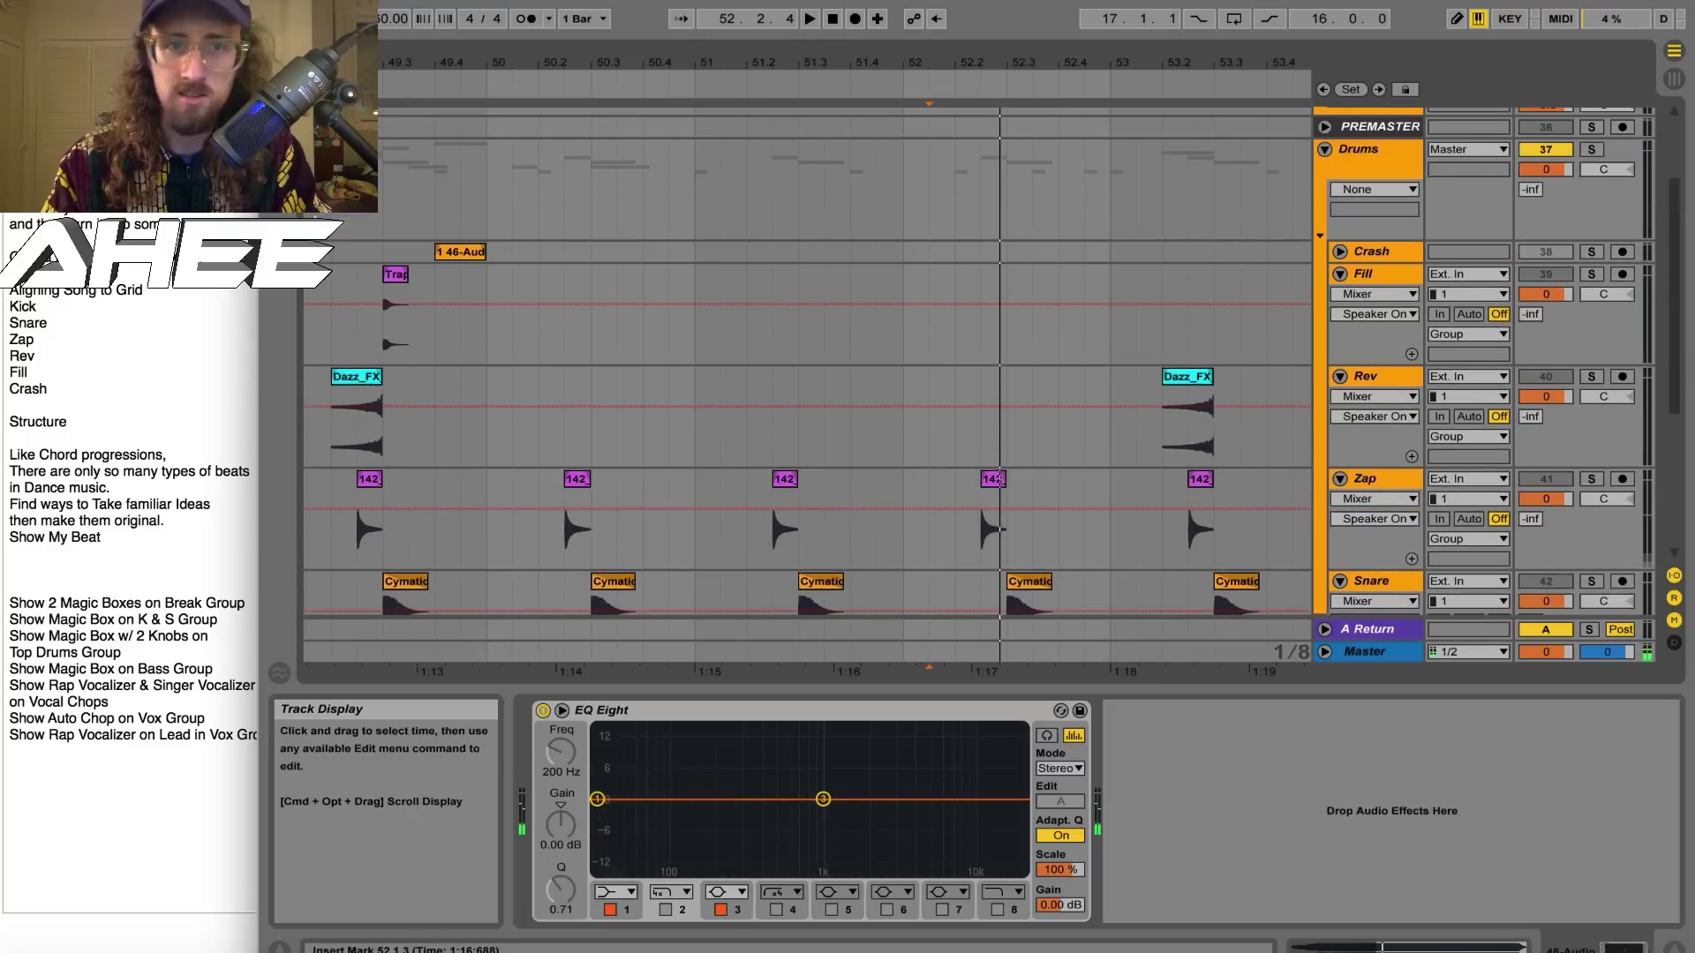
Audition the Trap_Snare_02 clip at 49.3.1 on the Fill track in solo
left_click(491, 253)
left_click(396, 274)
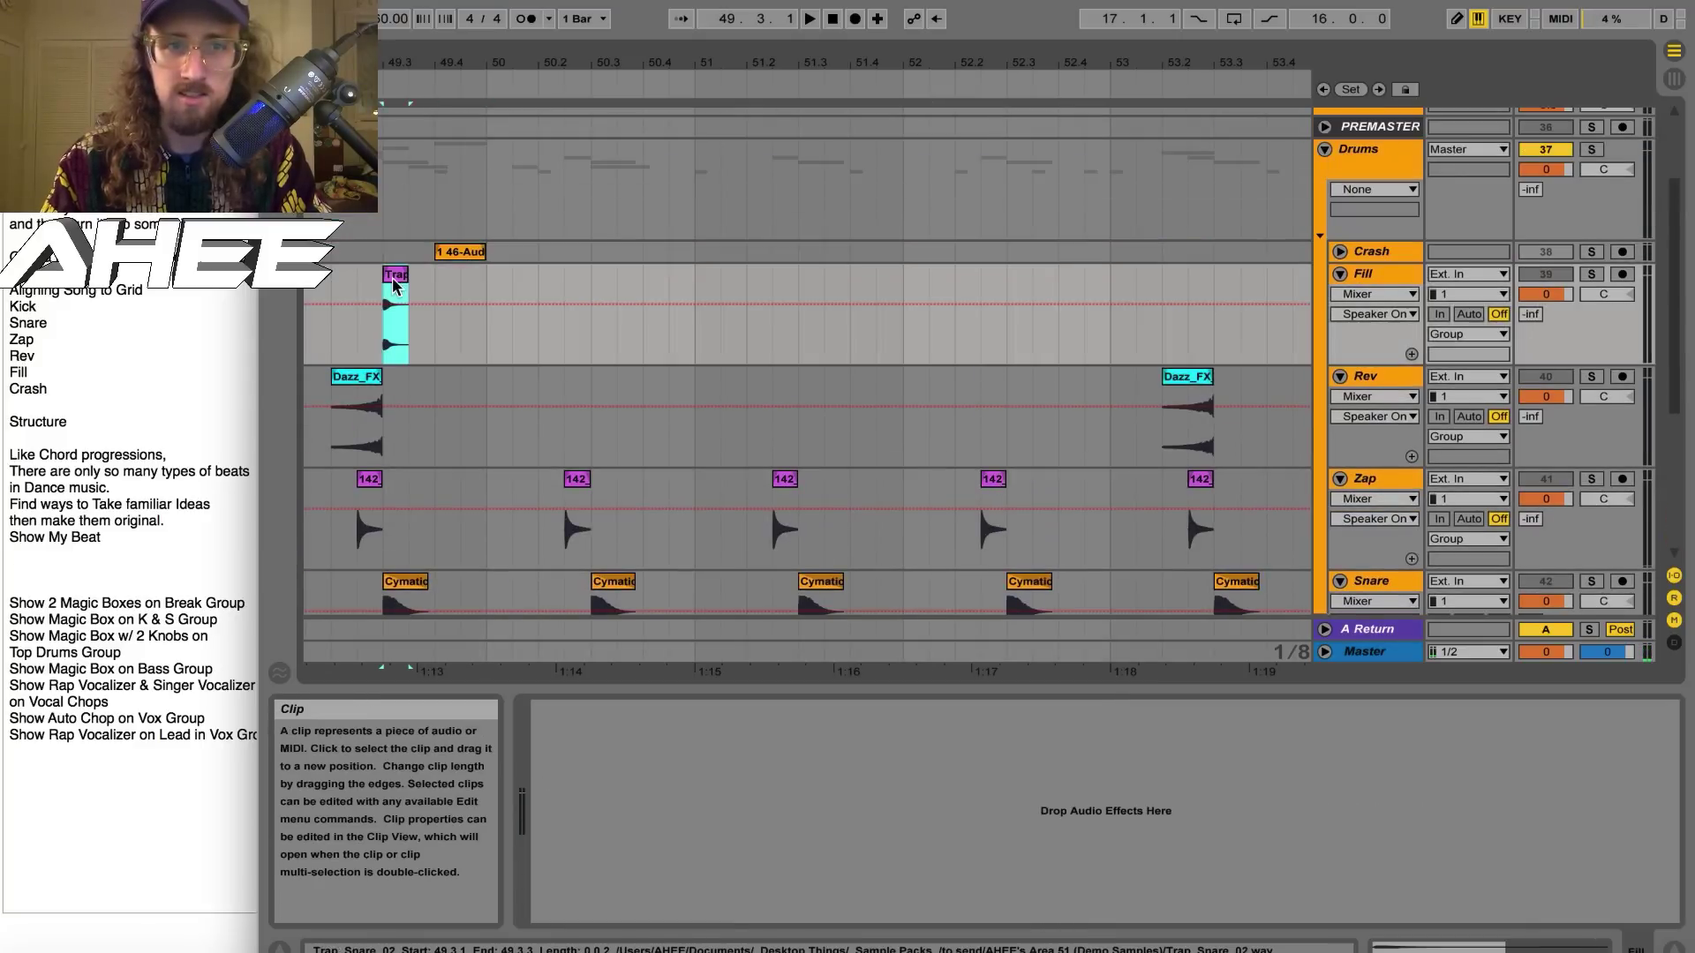
left_click(1589, 274)
key("space")
left_click(1589, 276)
left_click(395, 274)
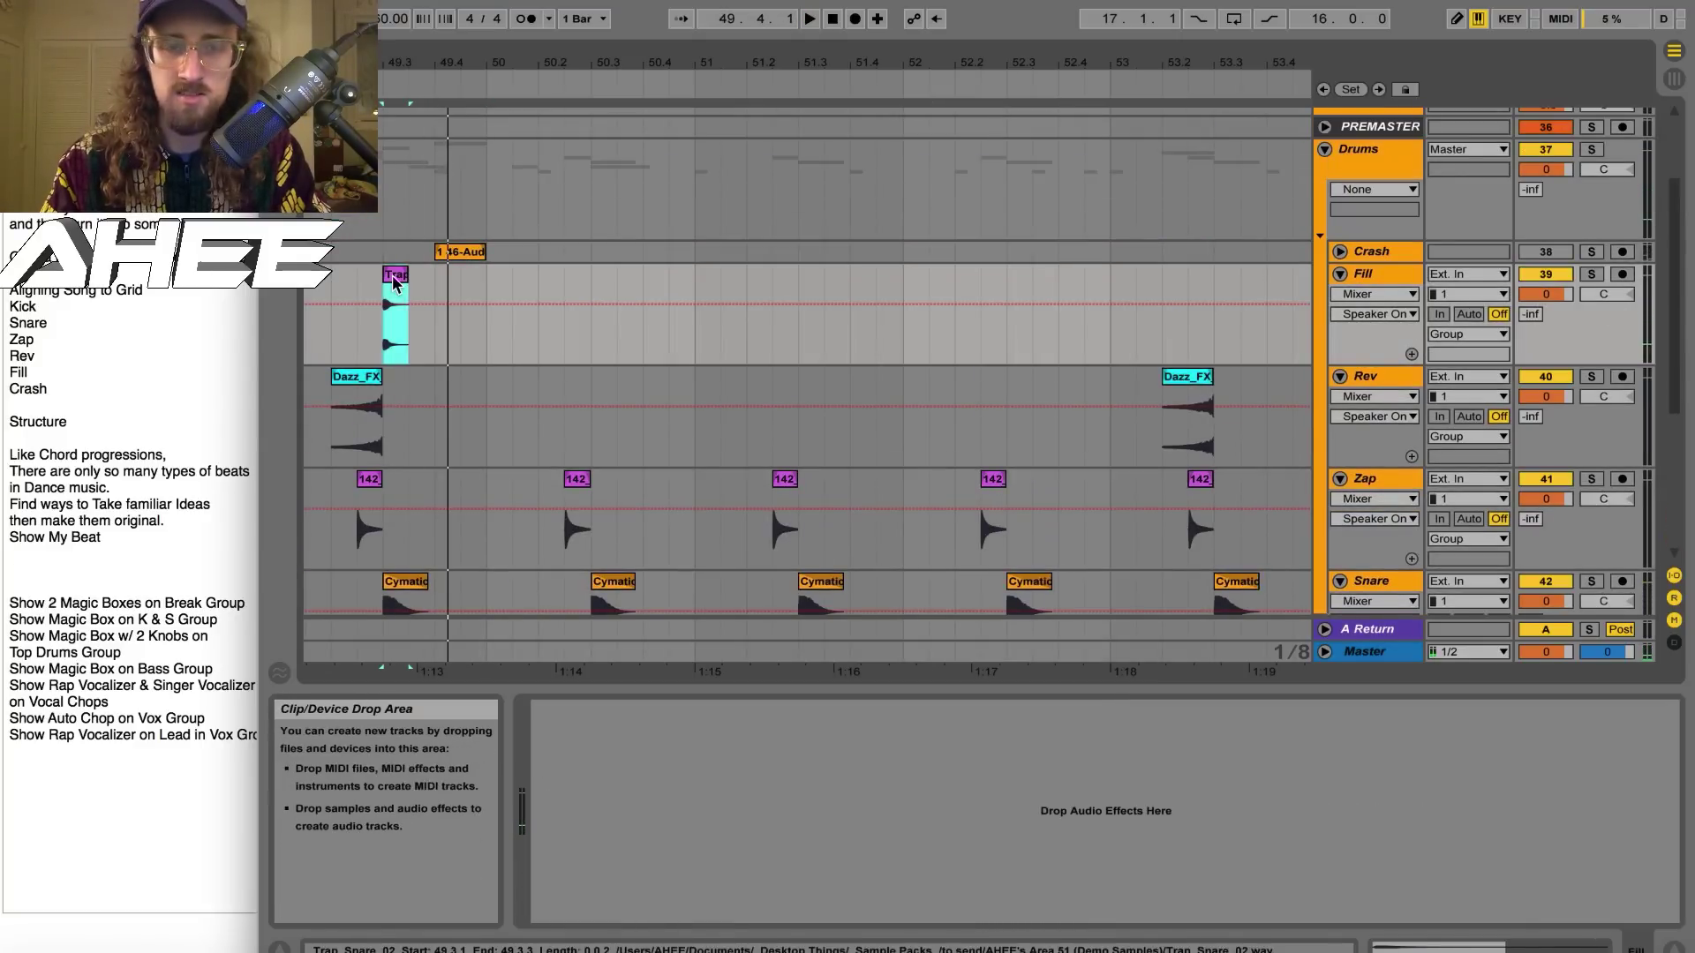
Cut the Trap_Snare_02 clip from 49.3.1 on the Fill track and play the soloed reference from 50.3.3
key("Delete")
scroll(701, 378, "down", 1)
key("space")
scroll(908, 299, "down", 5)
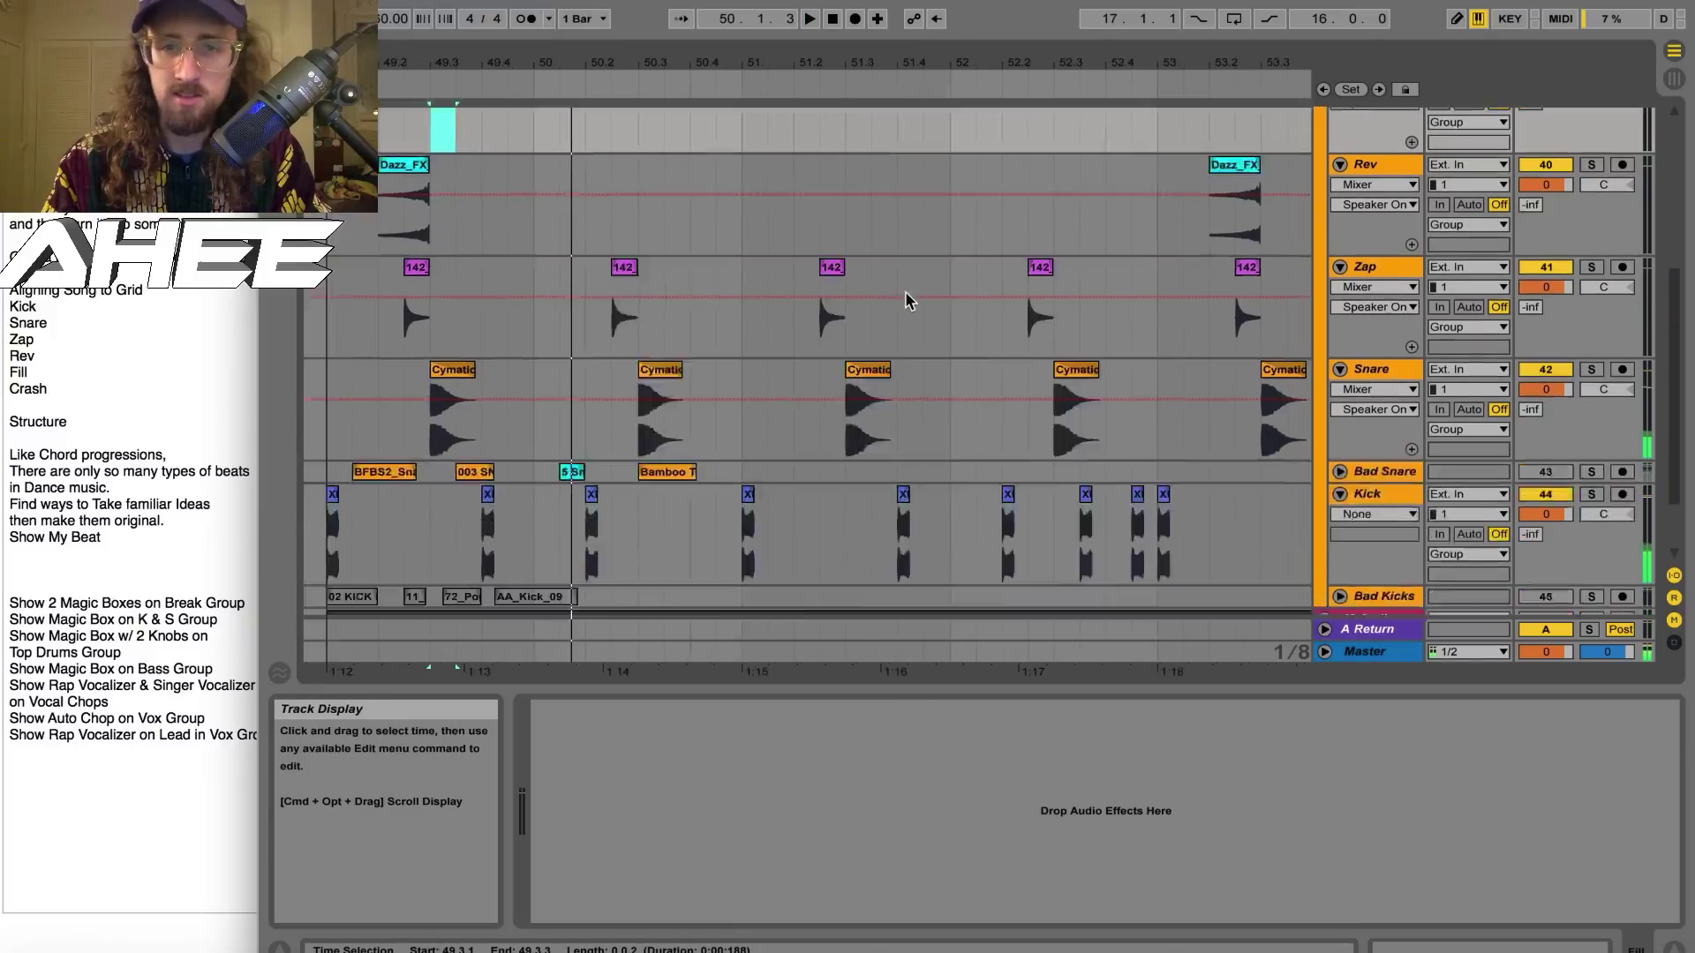
left_click(1593, 526)
left_click(691, 556)
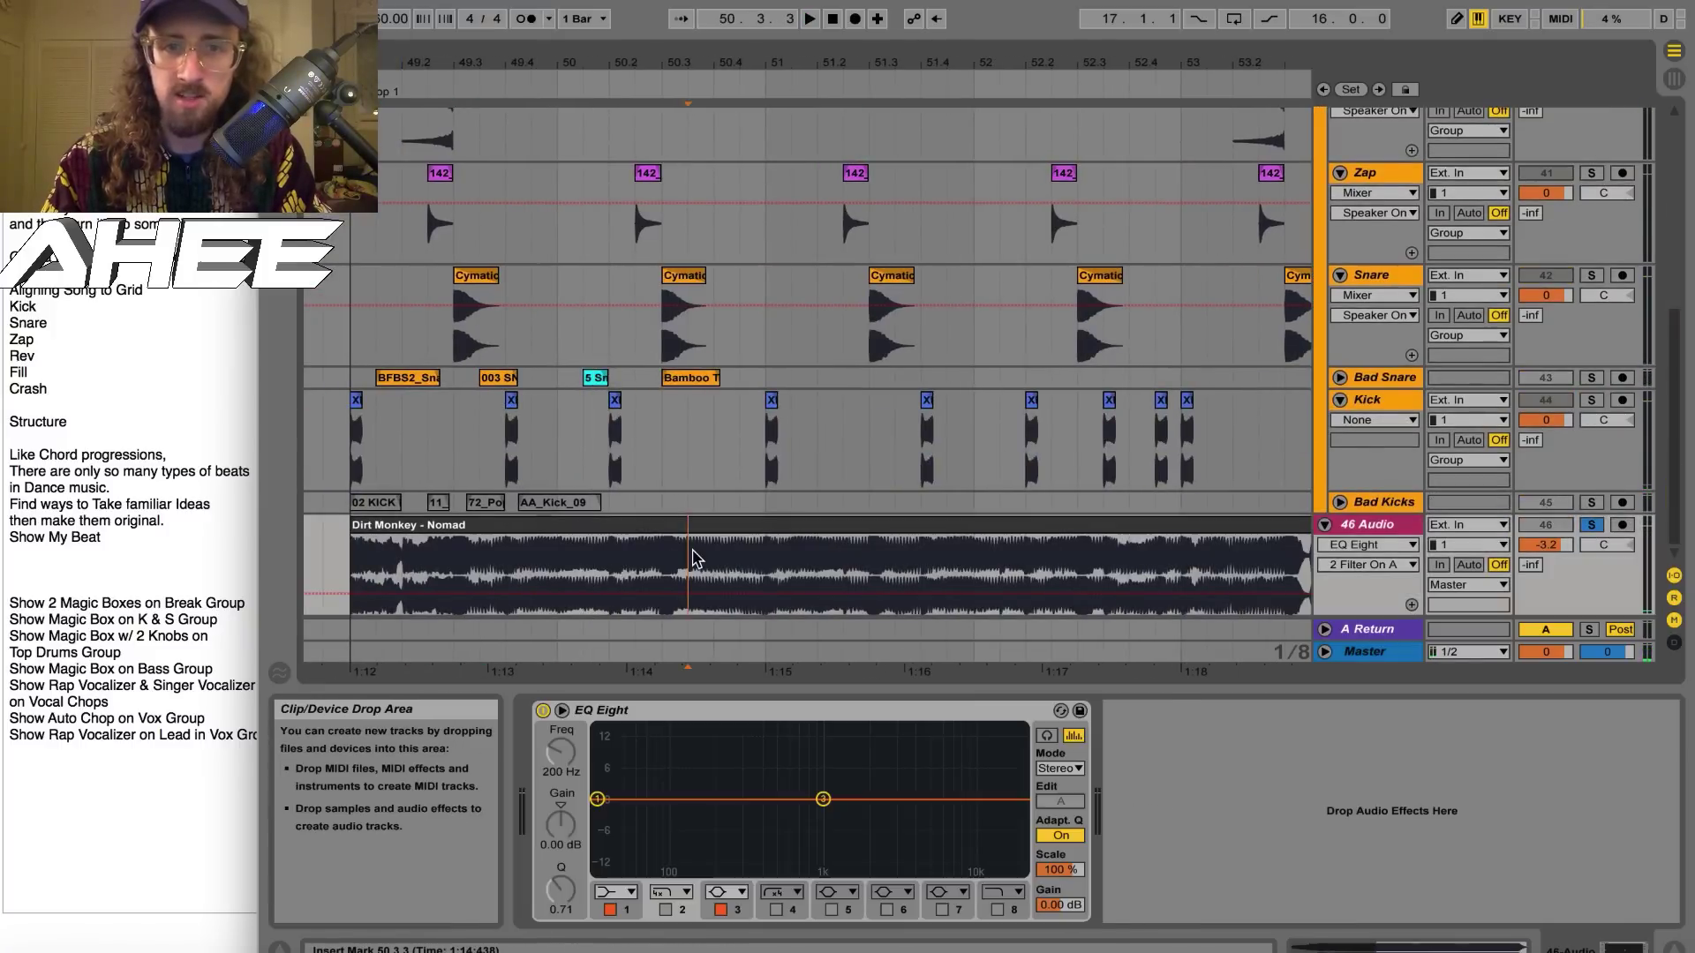
key("space")
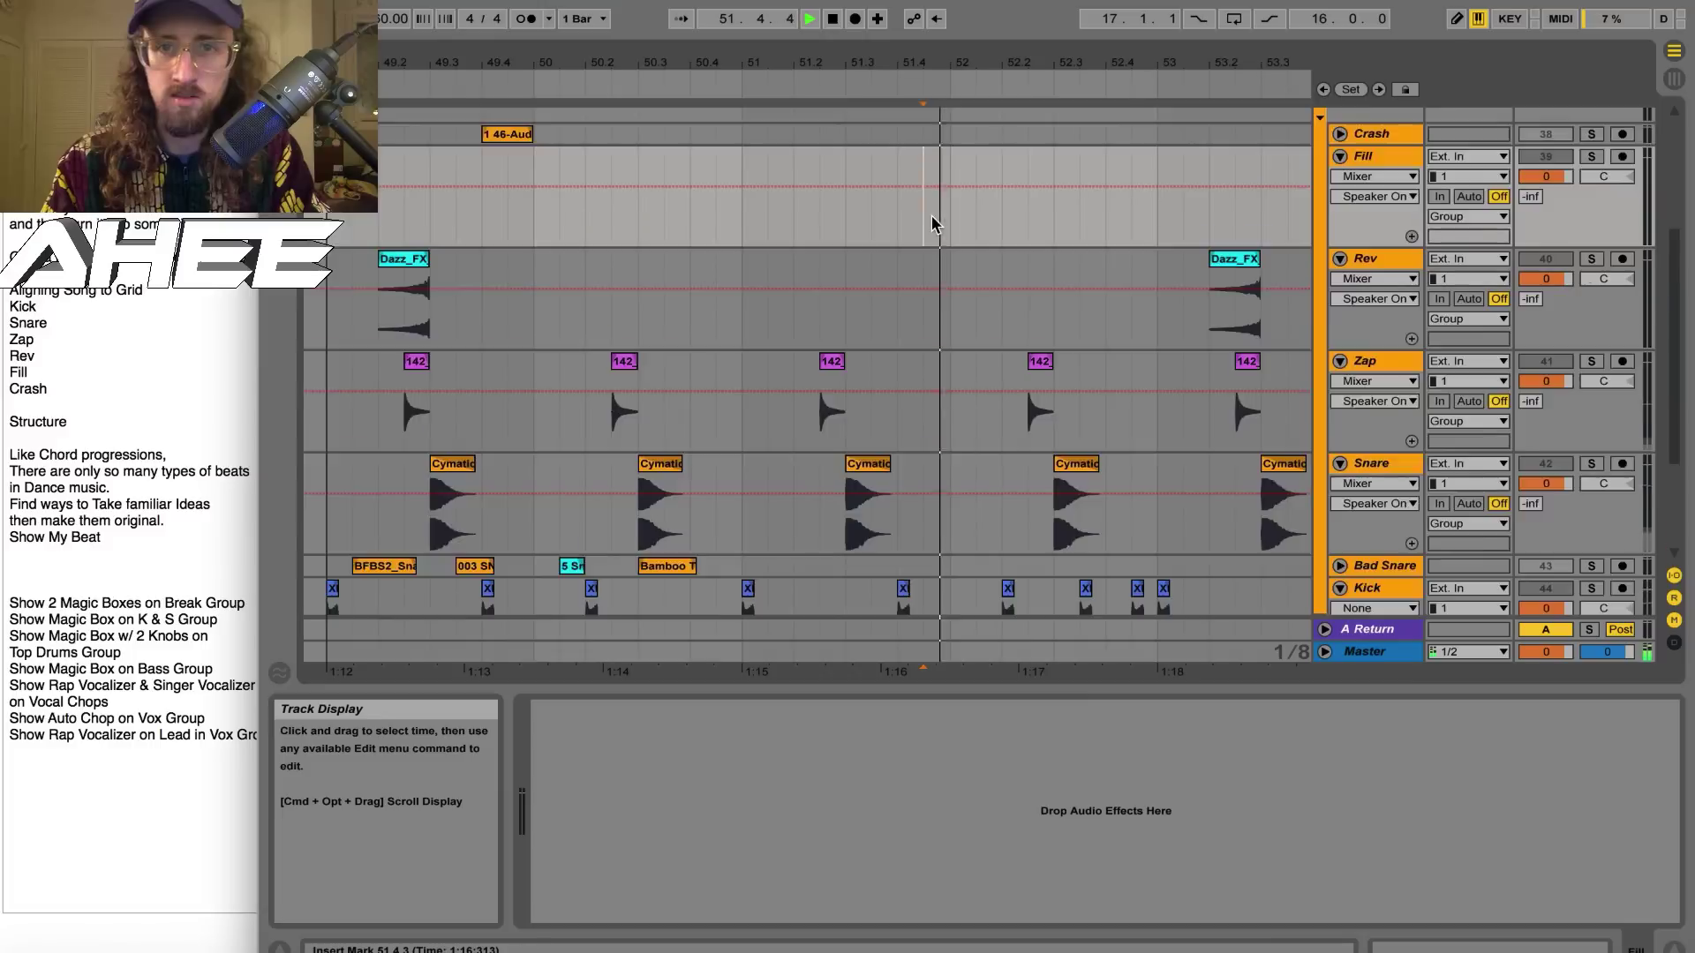
Play the reference around 52.1.3 and paste the Trap_Snare_02 clip at that position on the Fill track
scroll(931, 217, "down", 4)
left_click(906, 555)
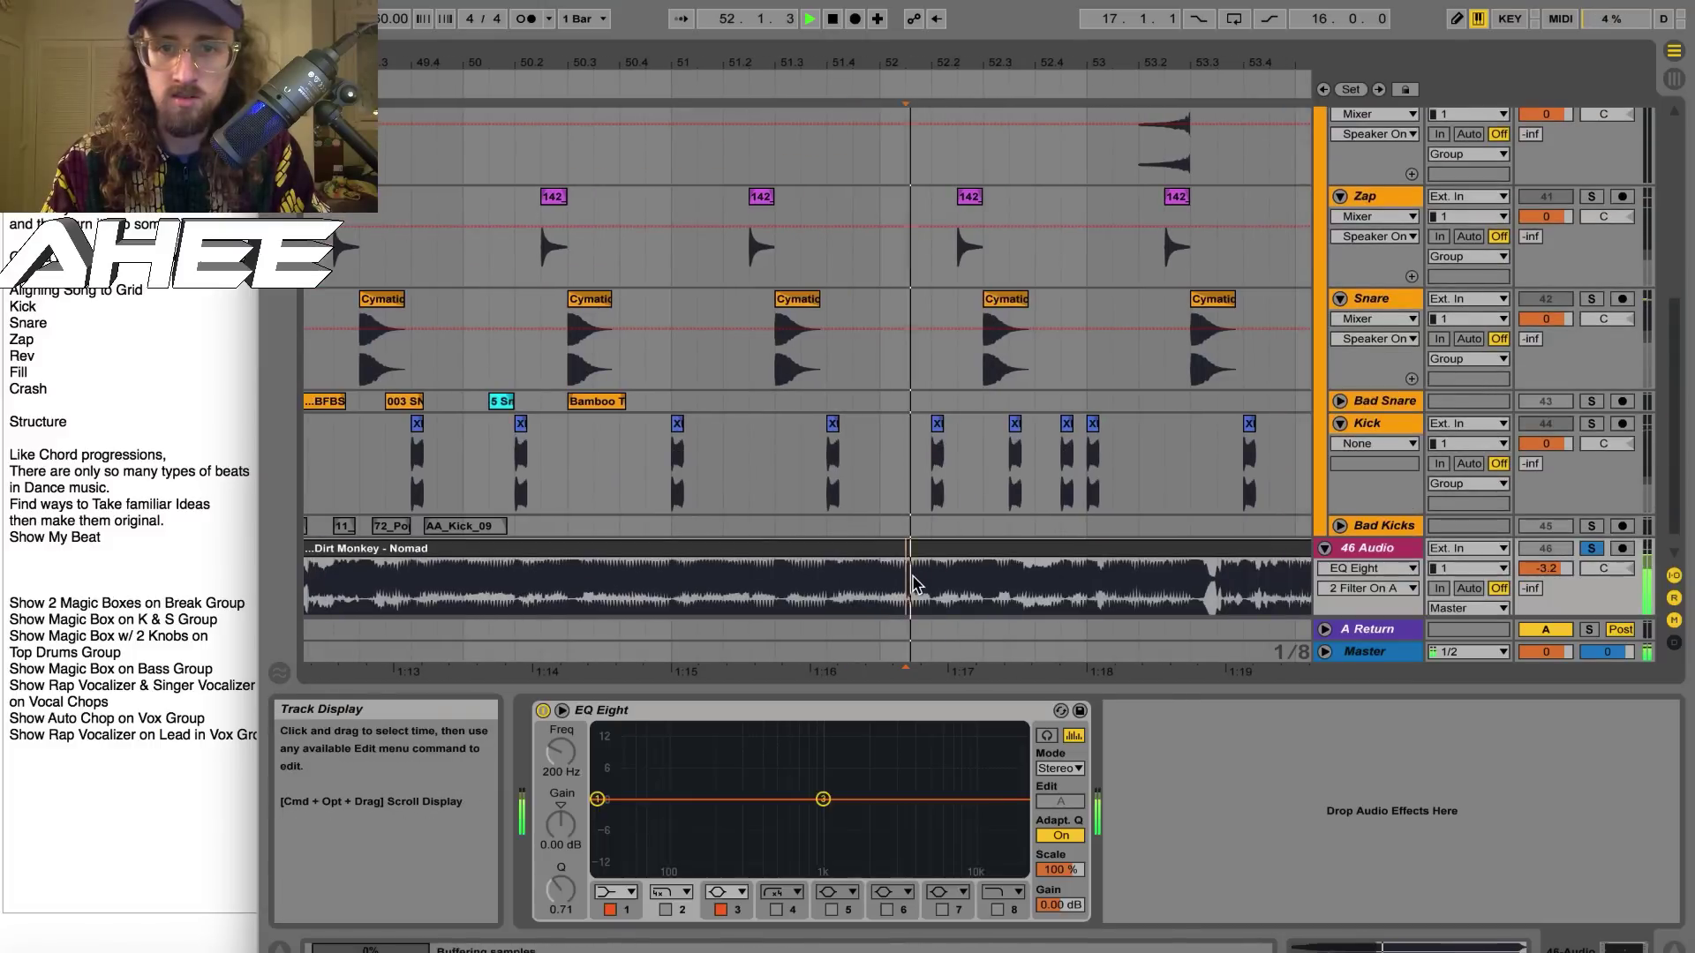
scroll(909, 190, "up", 3)
key("space")
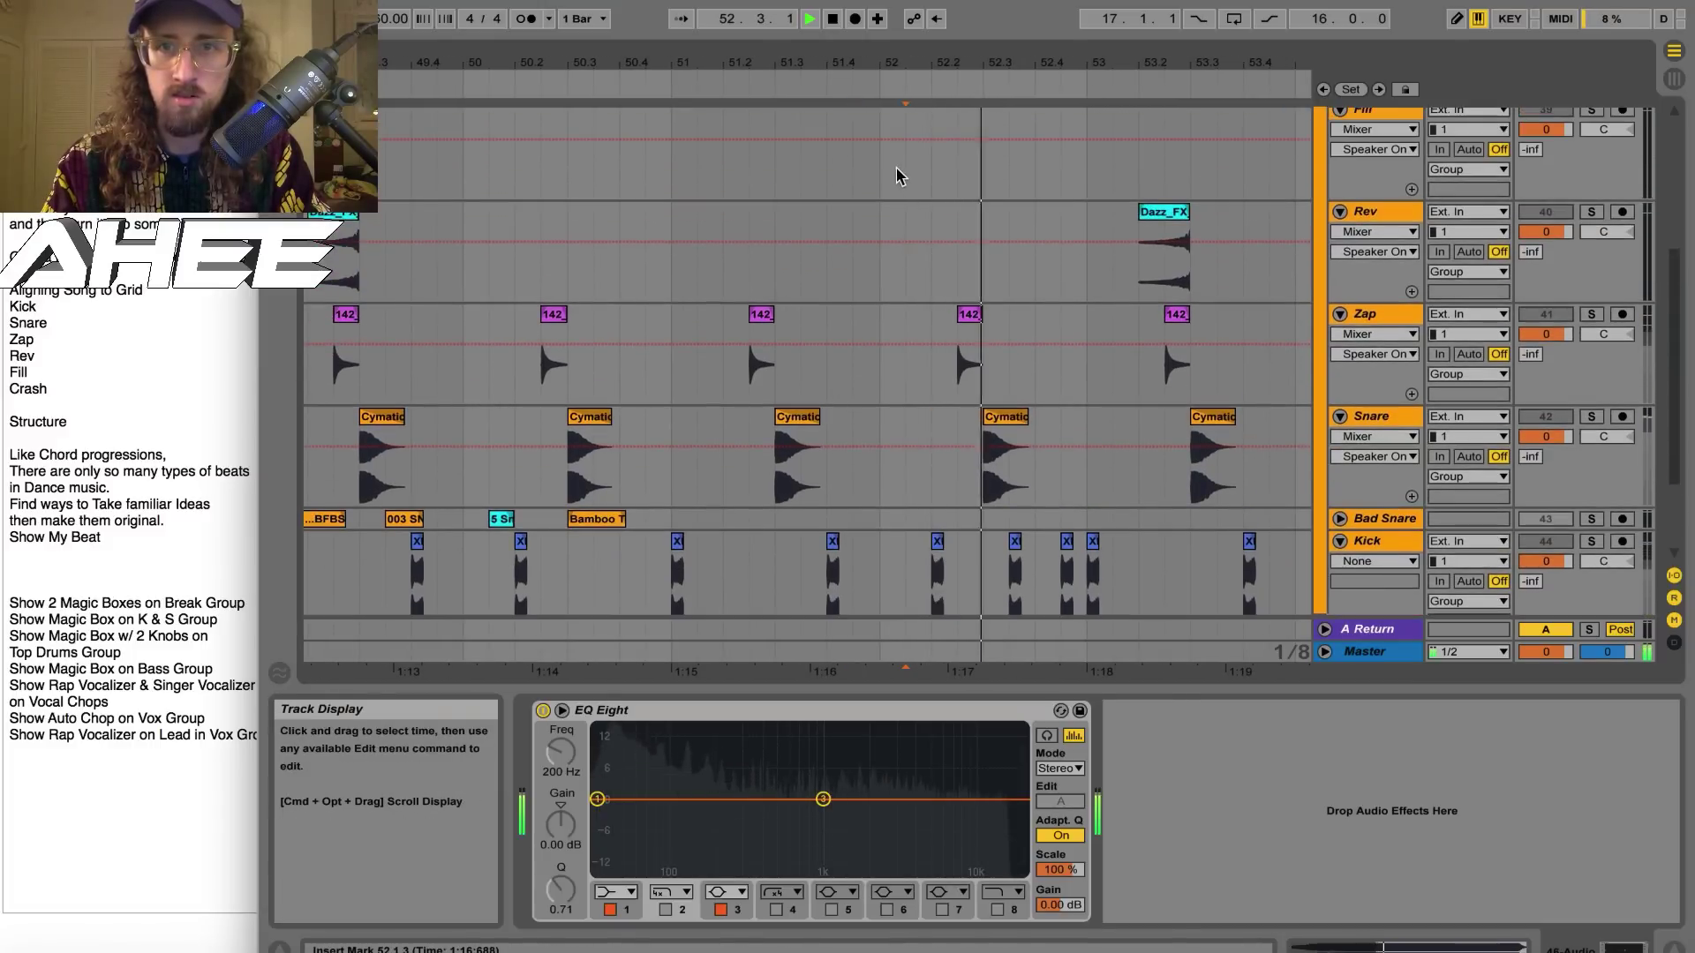
key("space")
left_click(904, 170)
key("super+v")
scroll(904, 170, "right", 3)
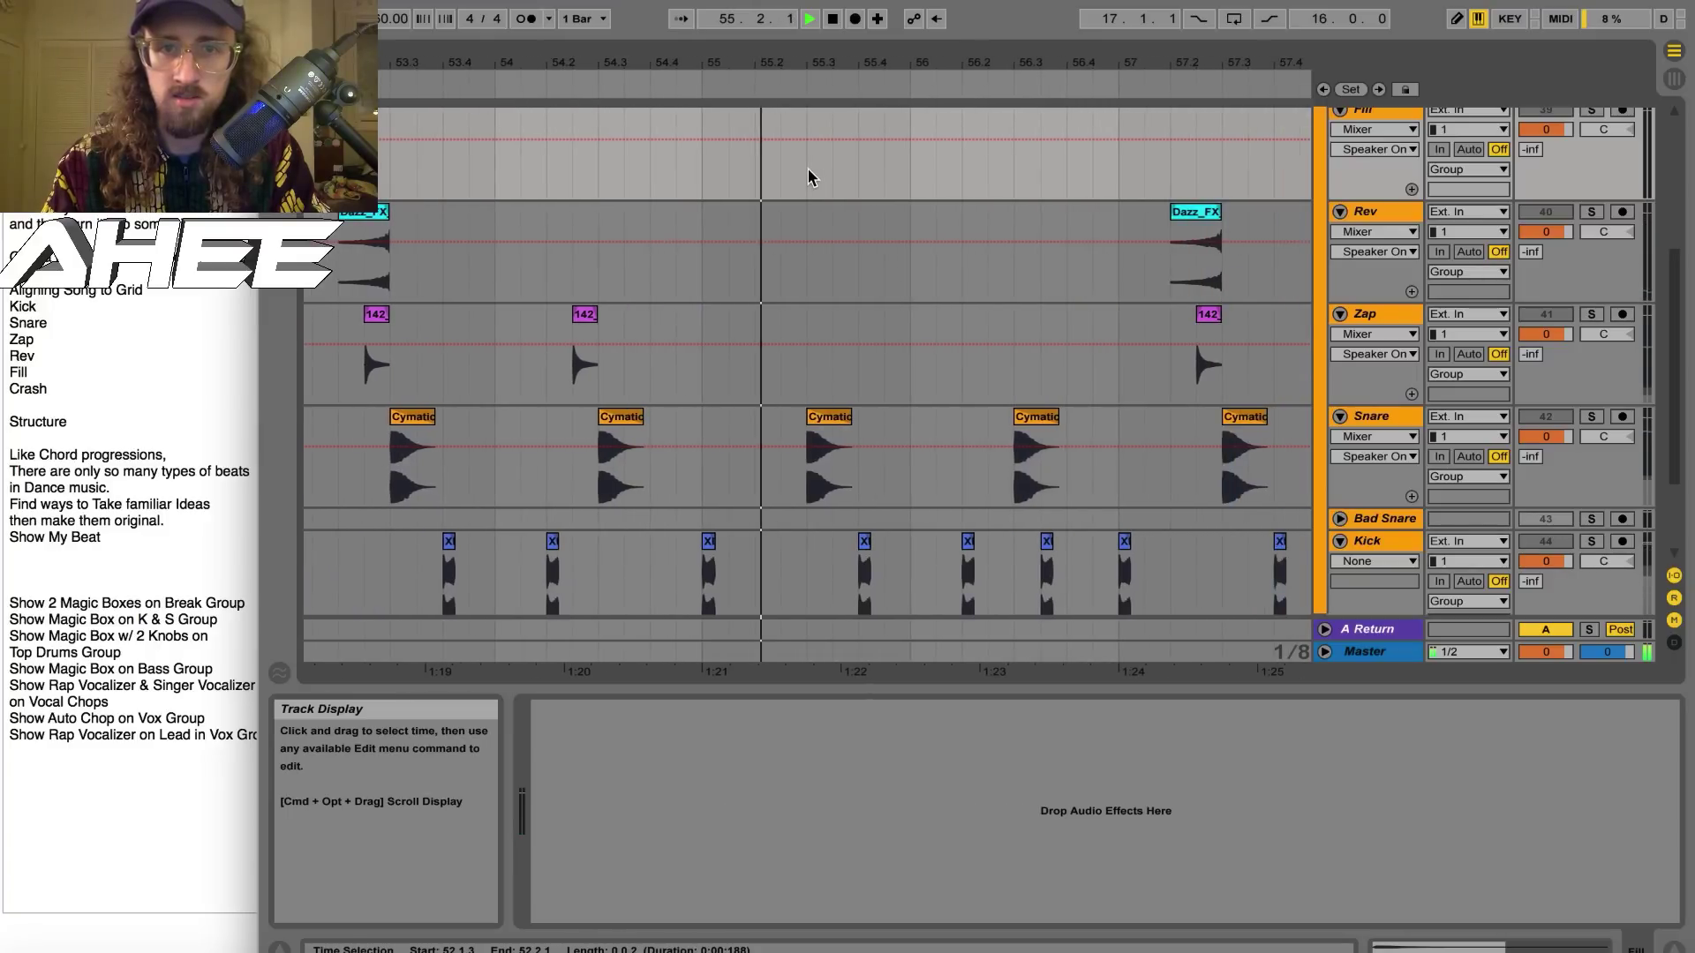
Replay the reference around bar 56 to find the next fill hit and place a Trap_Snare_02 copy at 56.1.3 on the Fill track
scroll(809, 170, "right", 2)
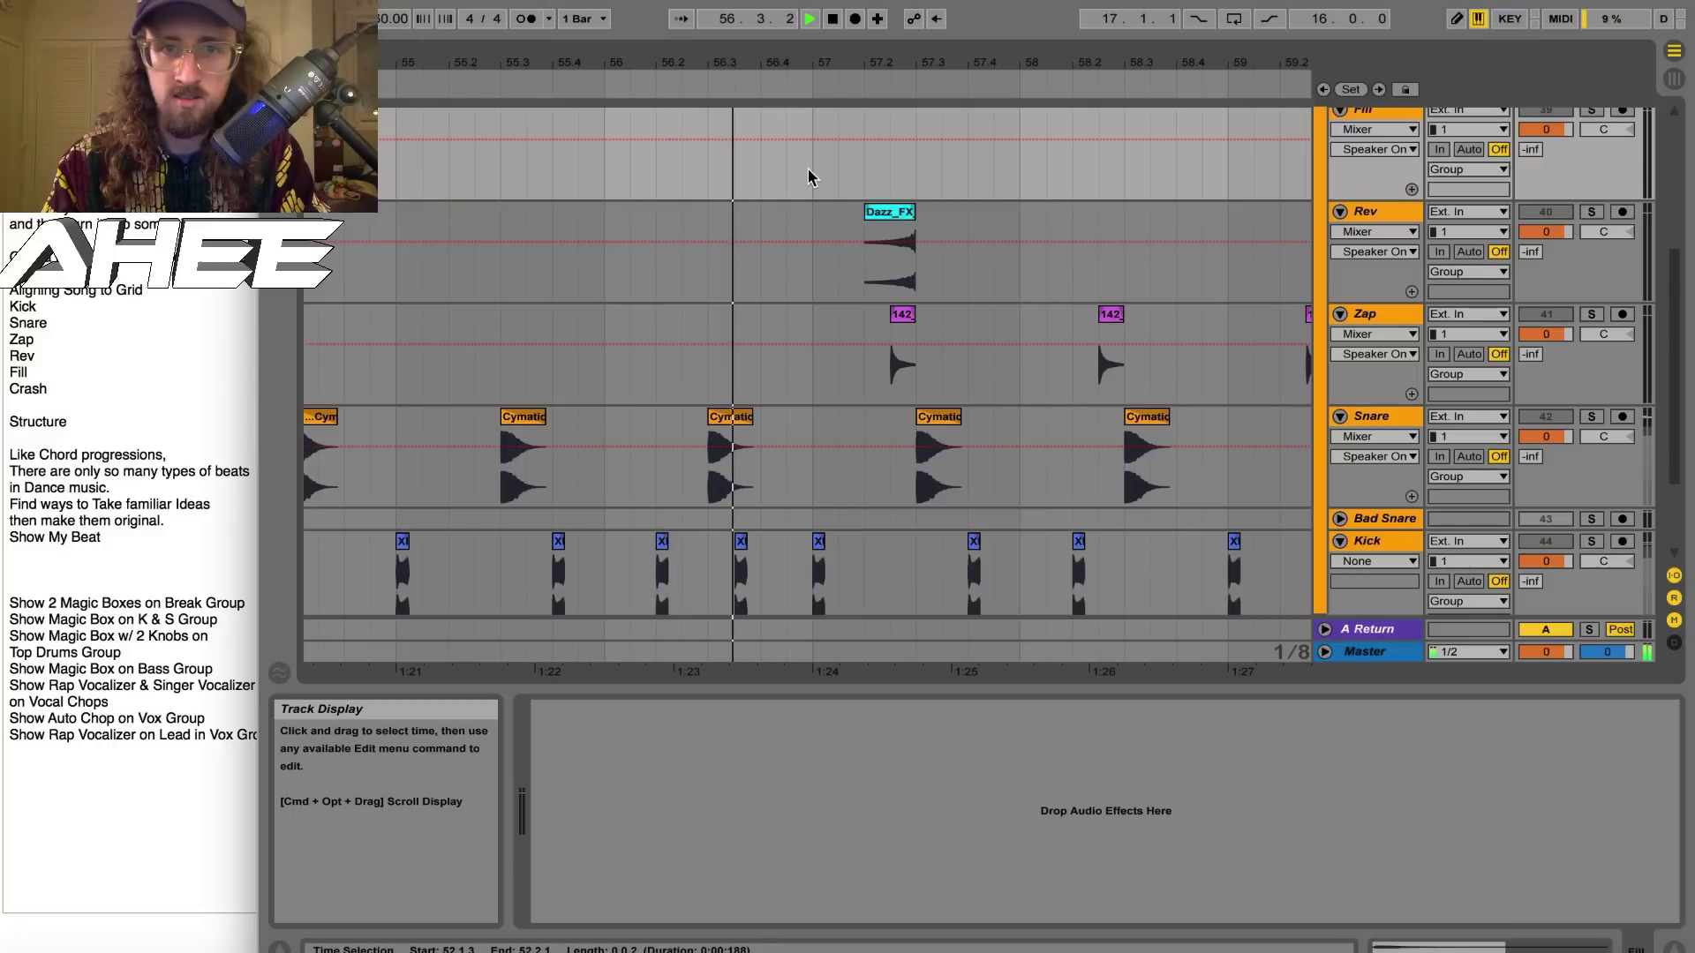
key("space")
left_click(663, 176)
key("space")
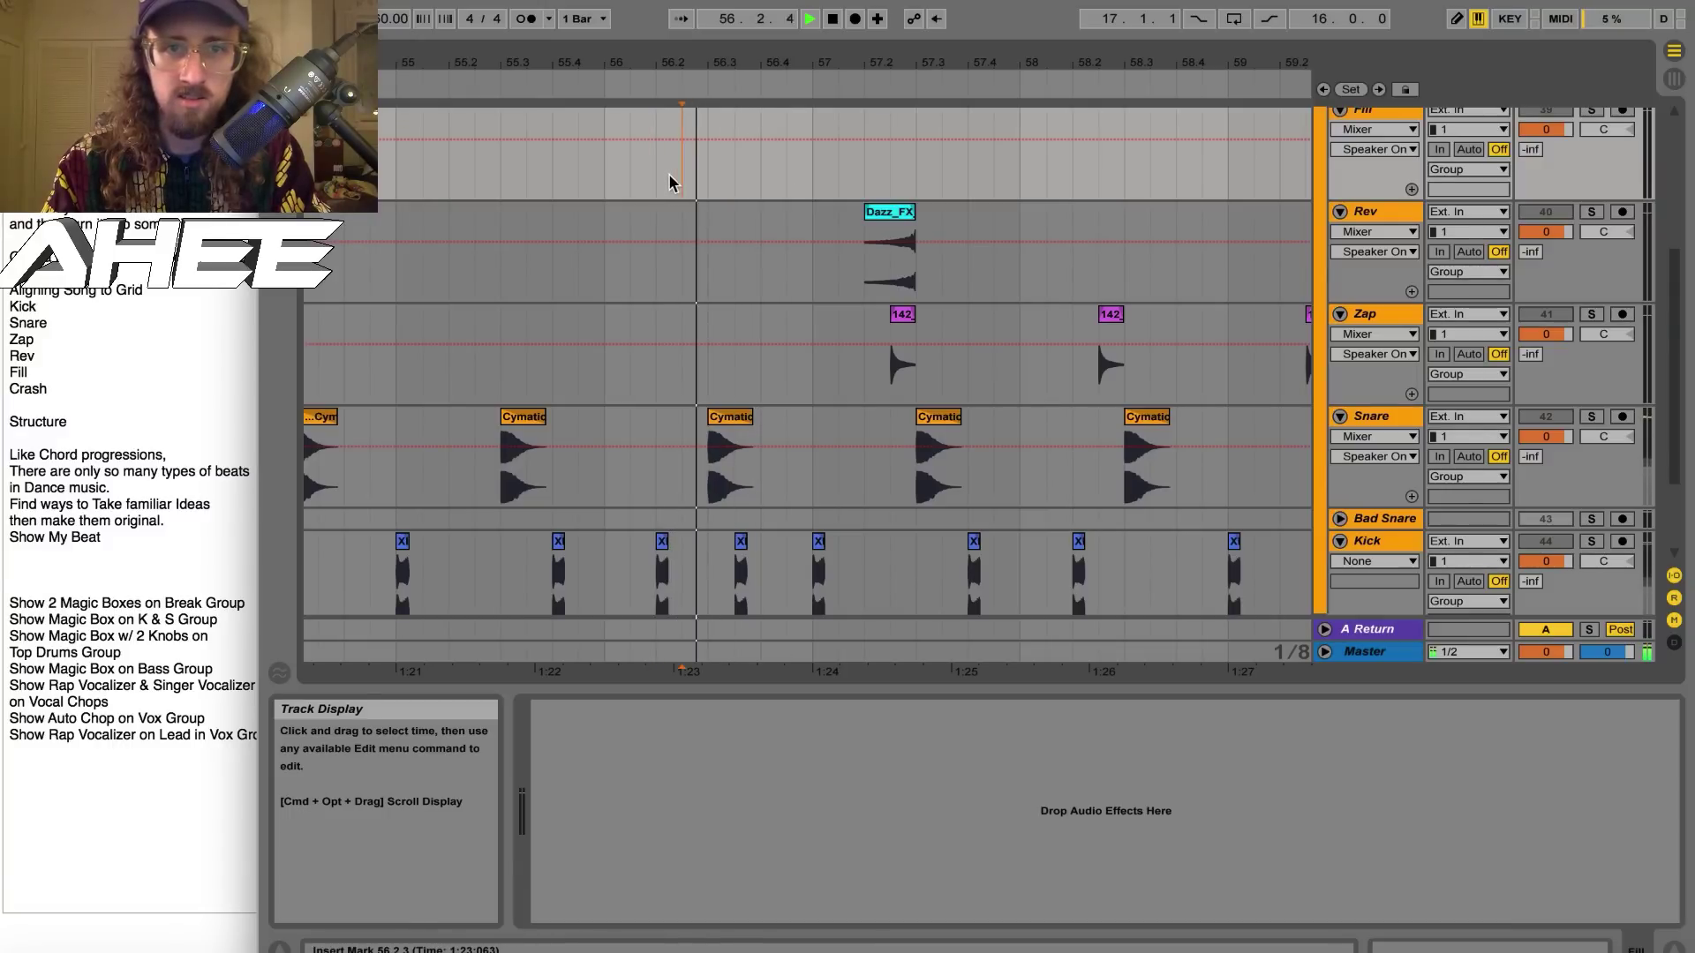
left_click(622, 182)
key("space")
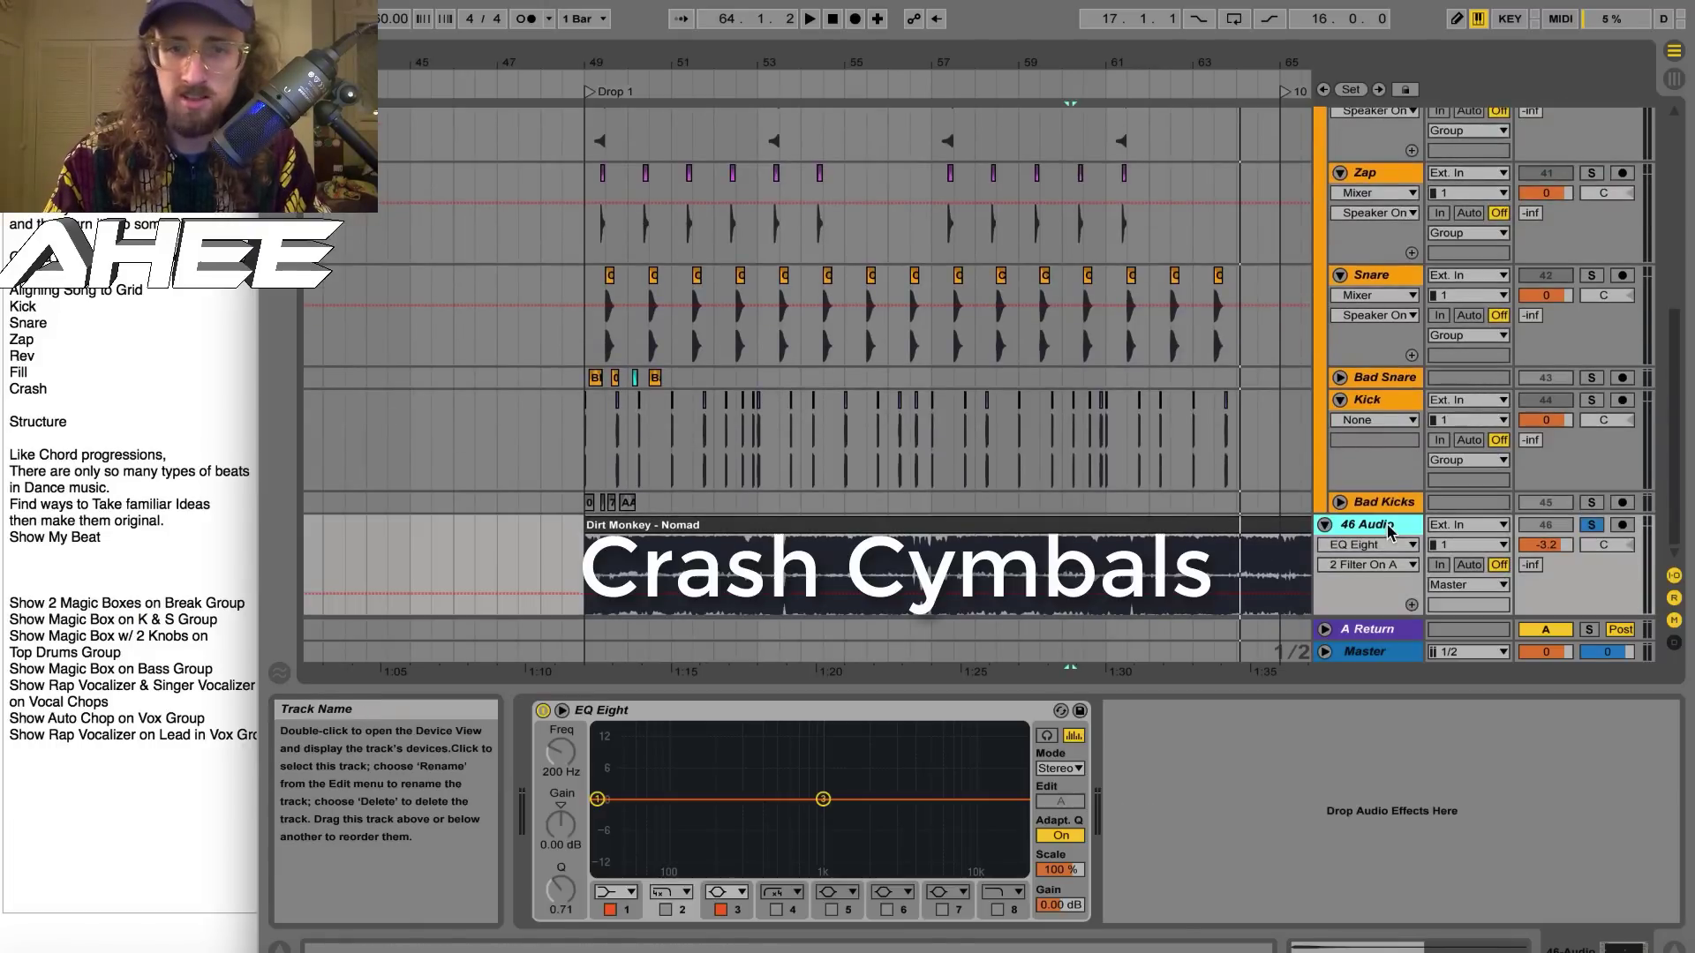
Enable band 4 of the reference track's EQ Eight as a low cut at 457 Hz and play from 49.1.1
left_click(776, 910)
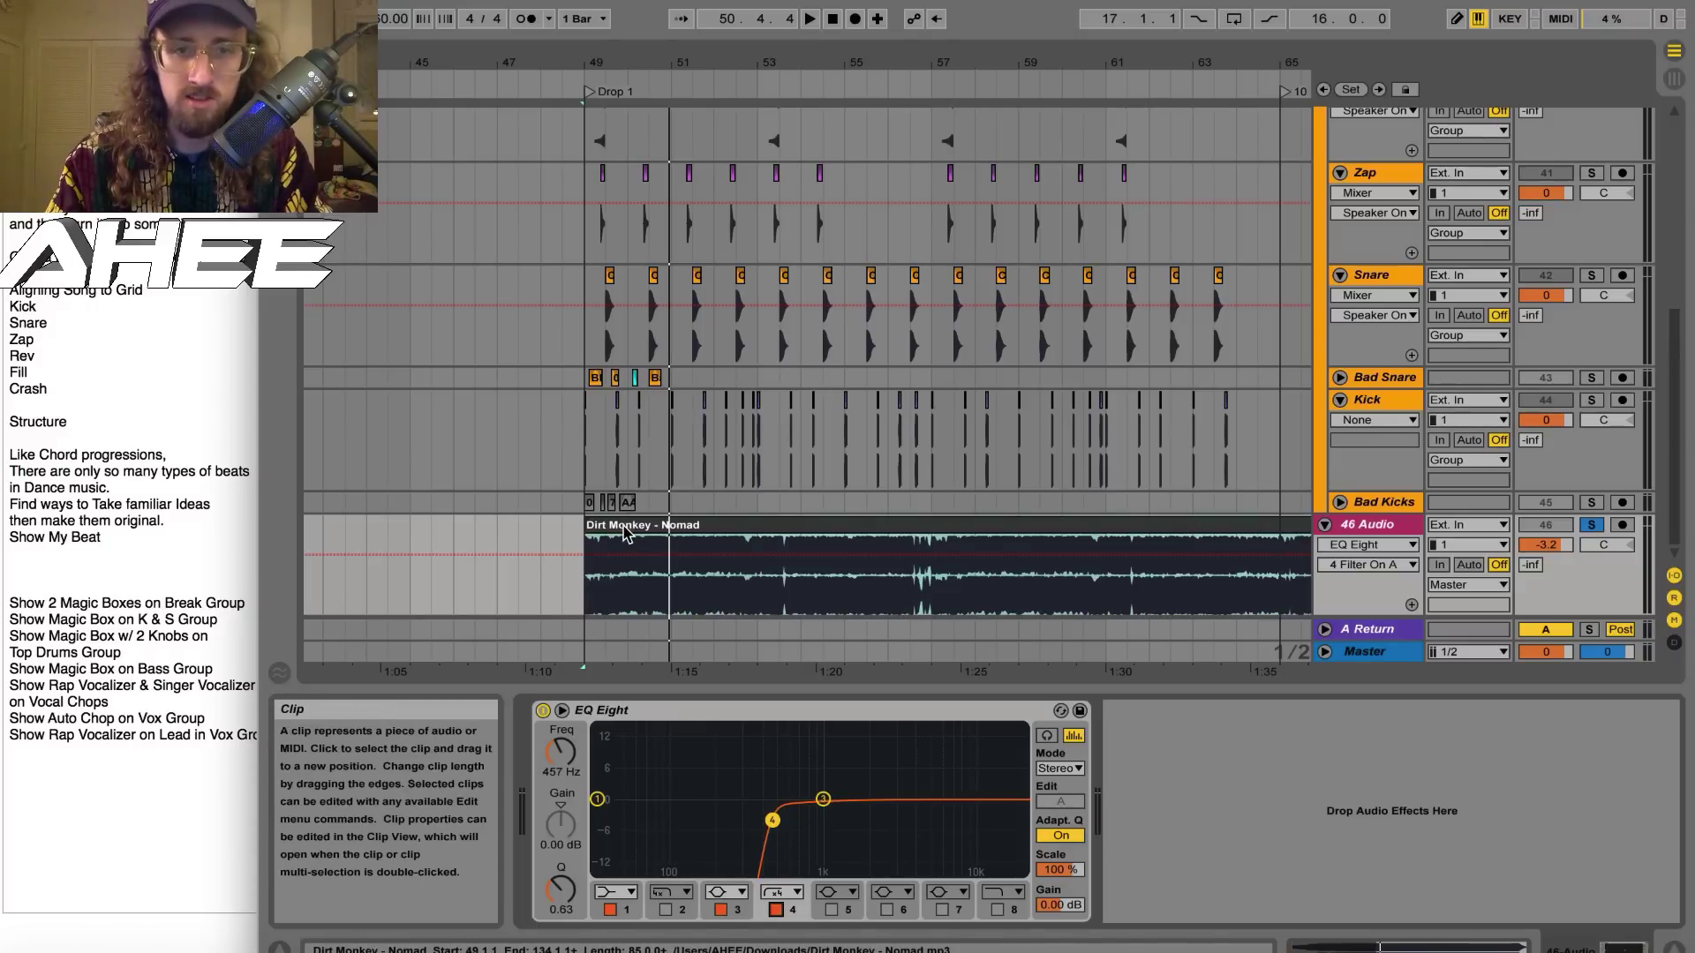
key("space")
scroll(616, 267, "up", 5)
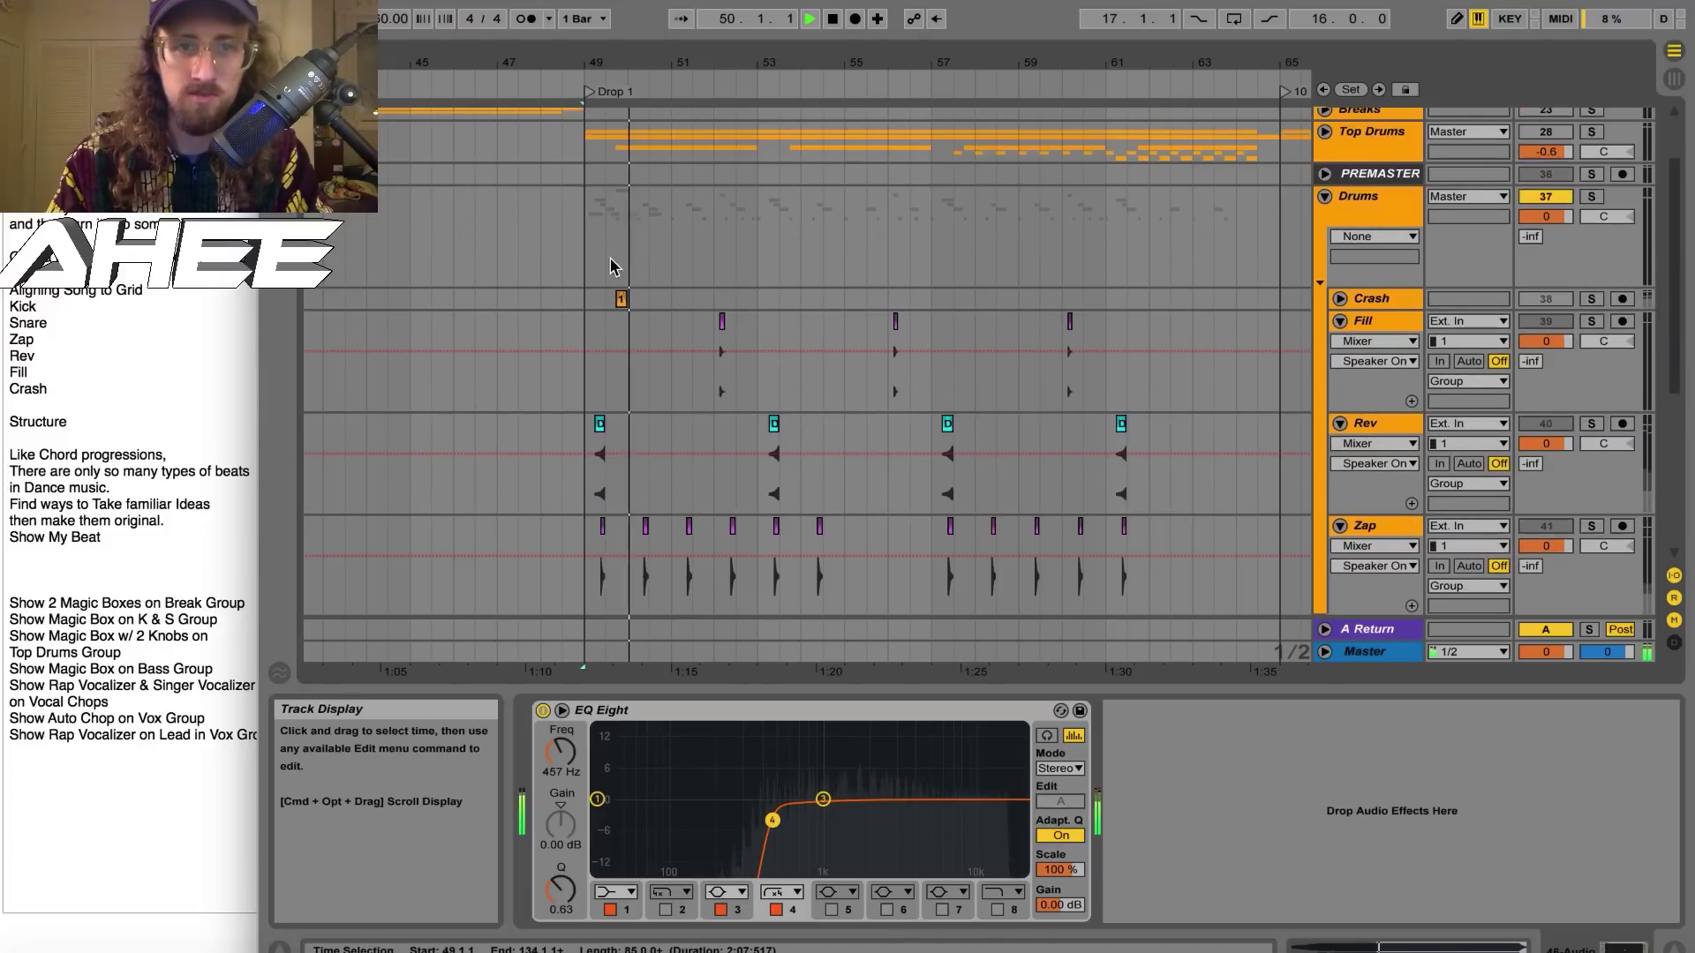
left_click_drag(599, 65, 599, 64)
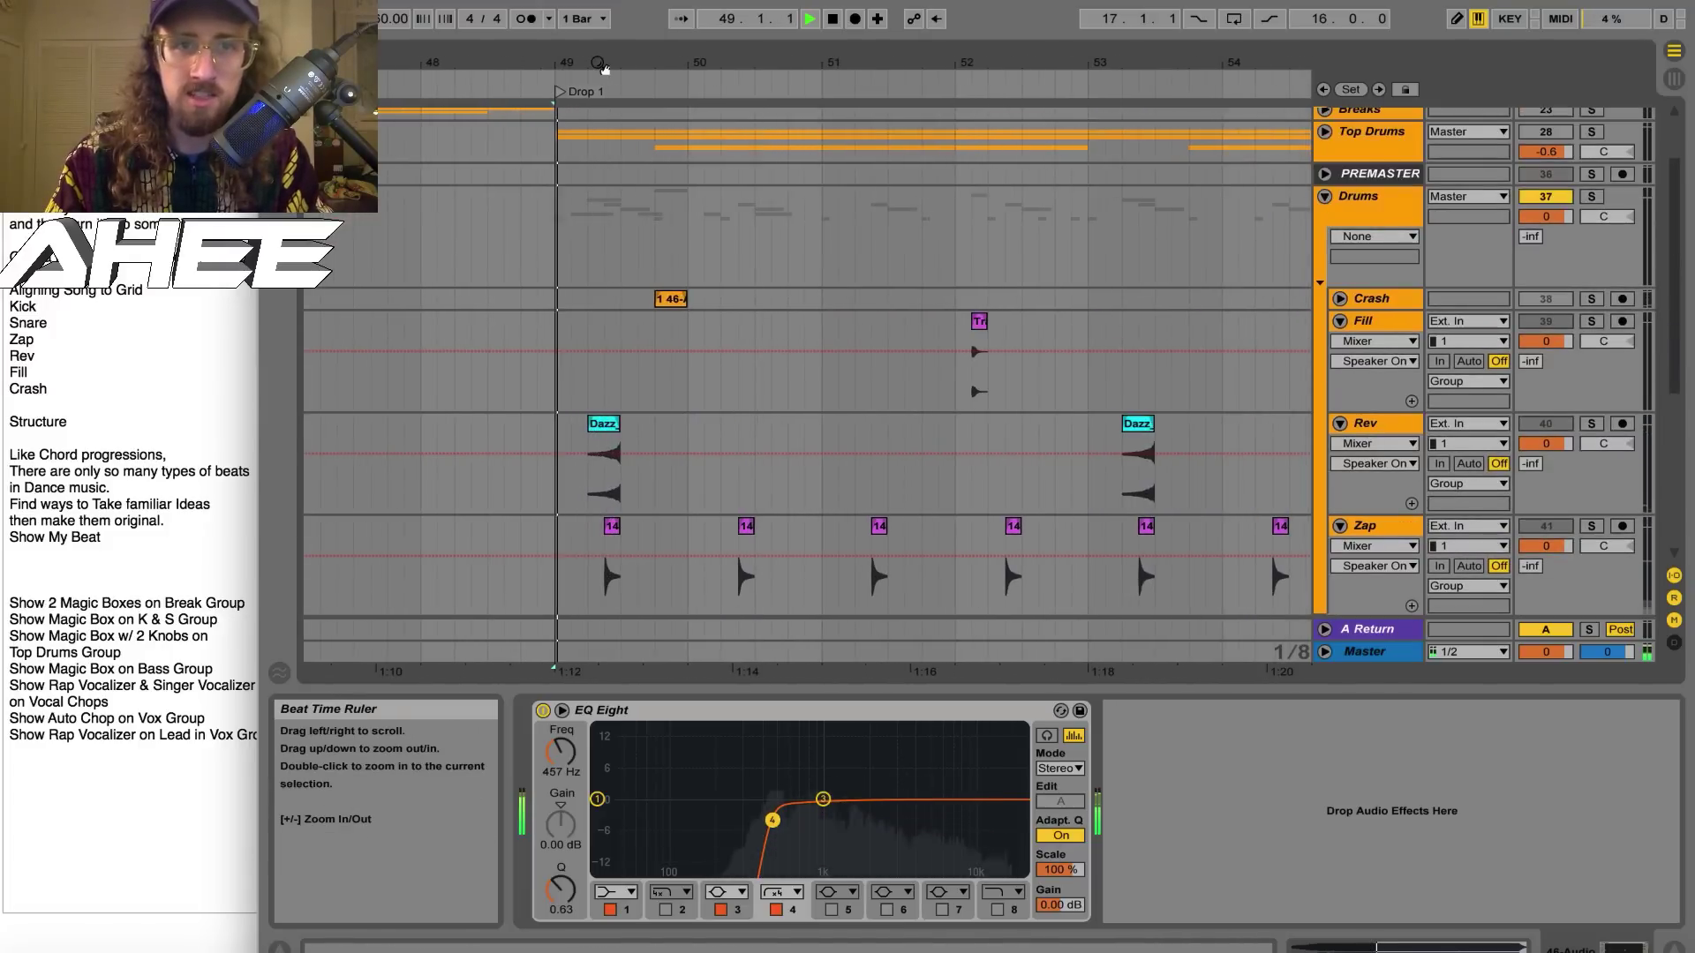
key("space")
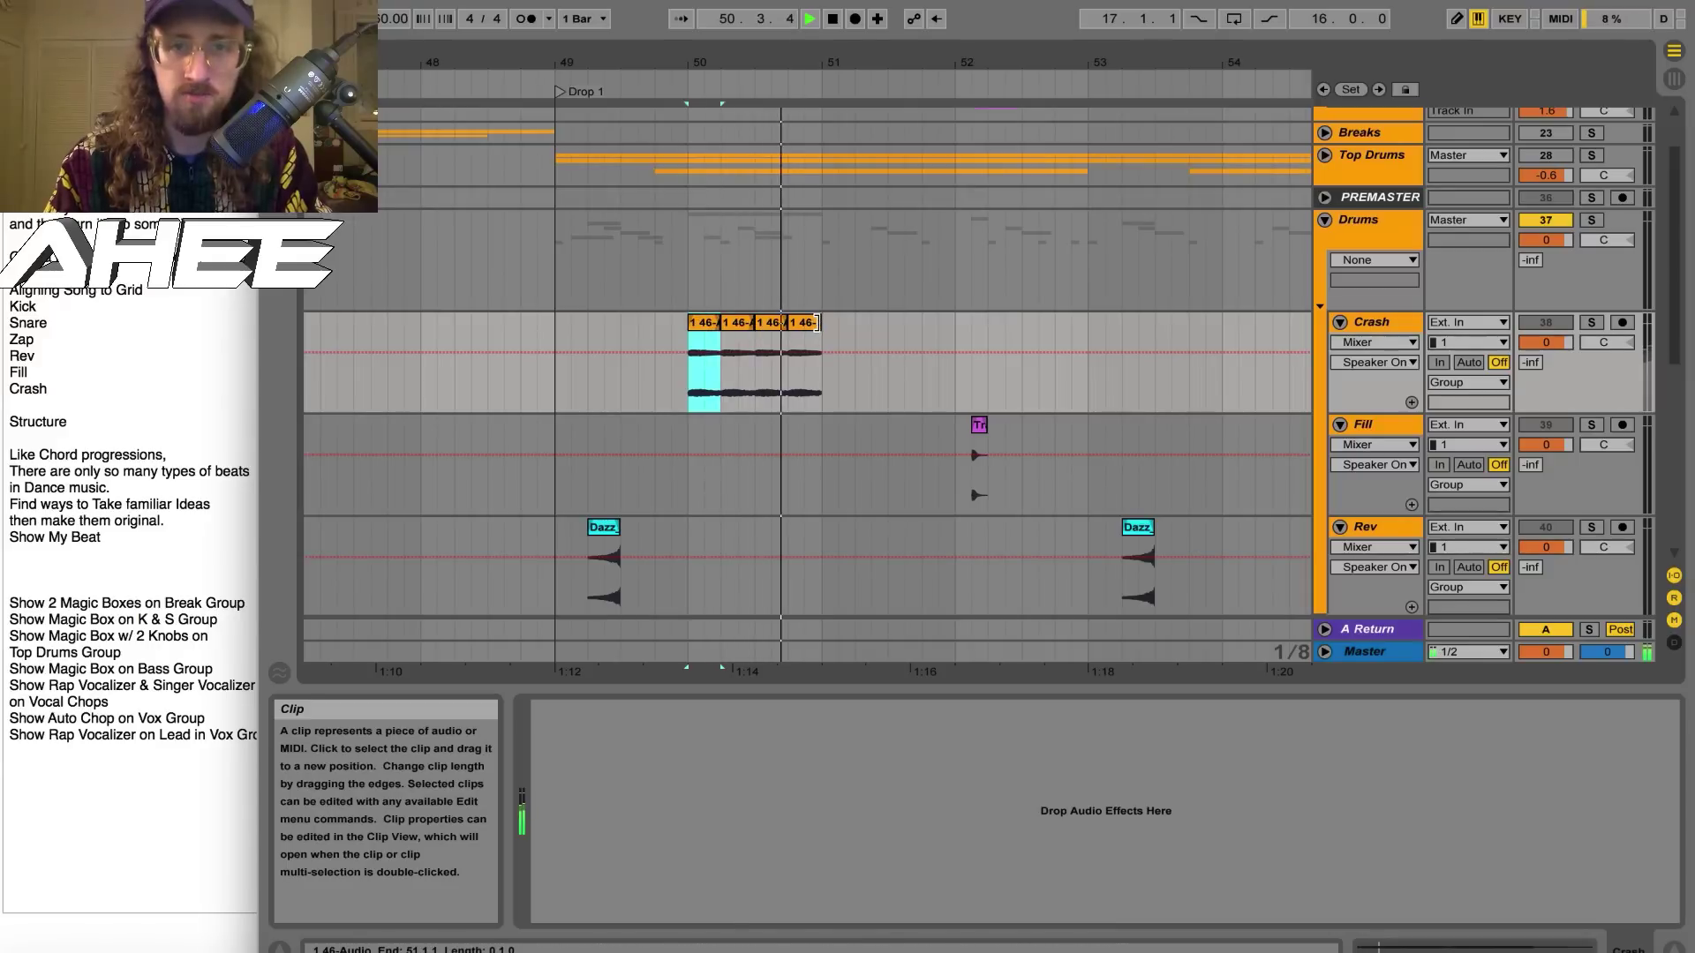
Duplicate the one-beat 1 46-Audio crash clip on the Crash track every beat from 50.1.1 up to 53.1.1
key("super+d")
key("super+d")
key("super+d")
key("super+d")
key("super+d")
key("super+d")
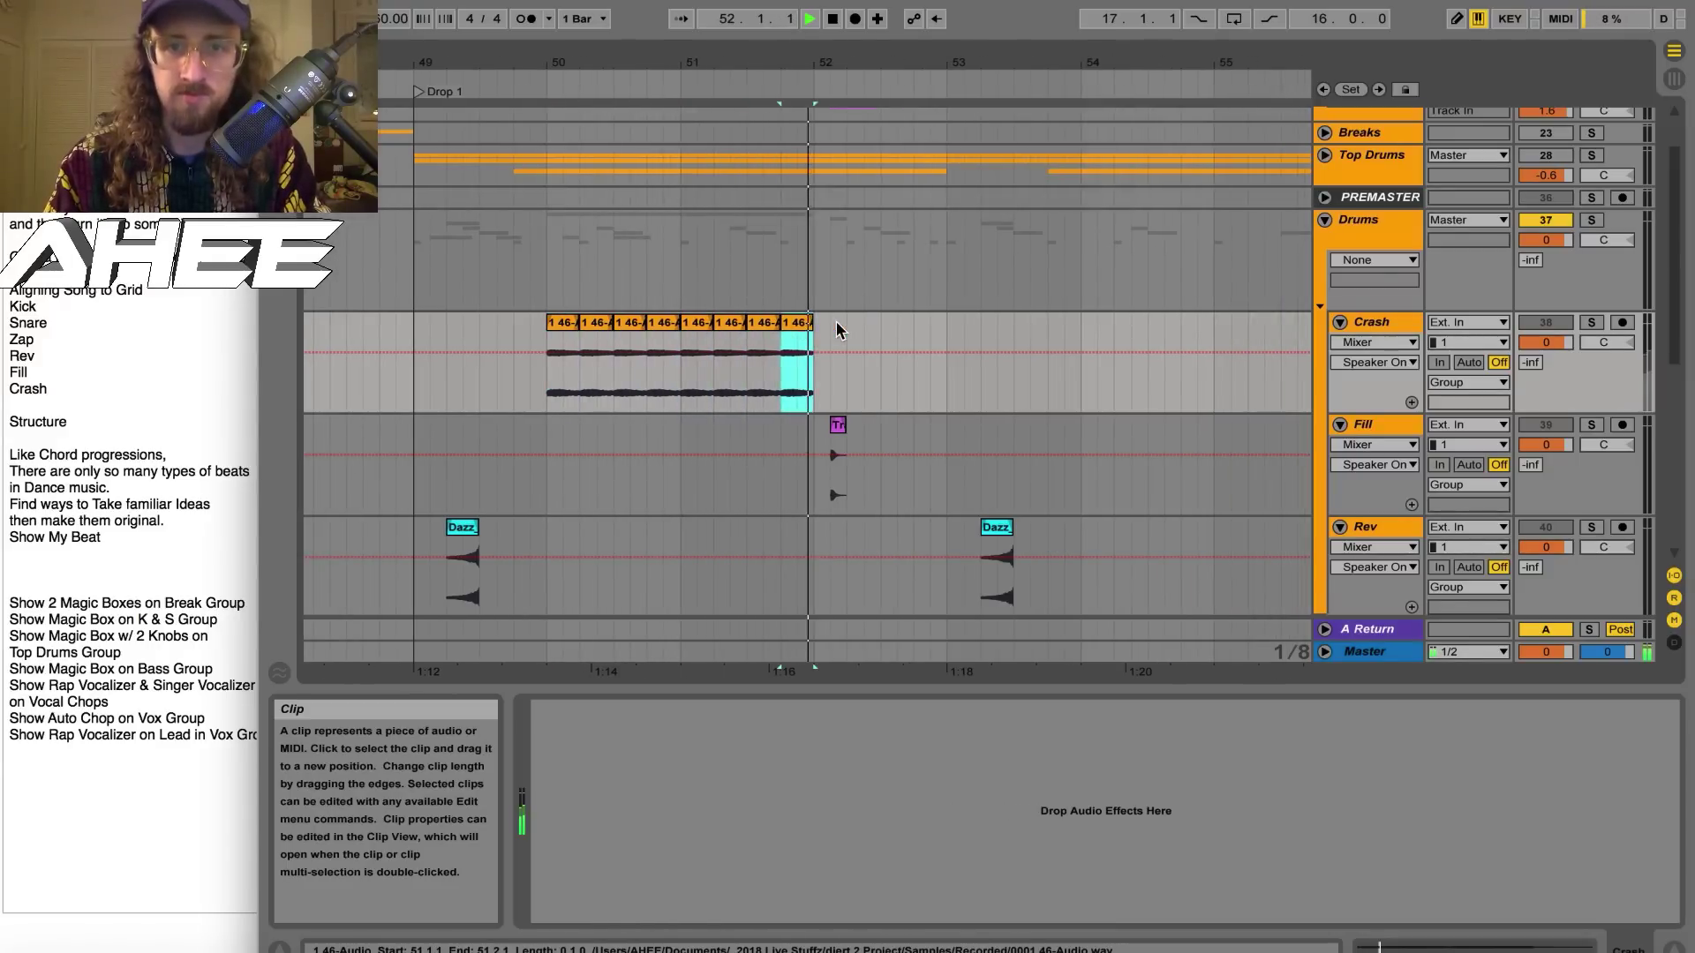
key("super+d")
key("super+d")
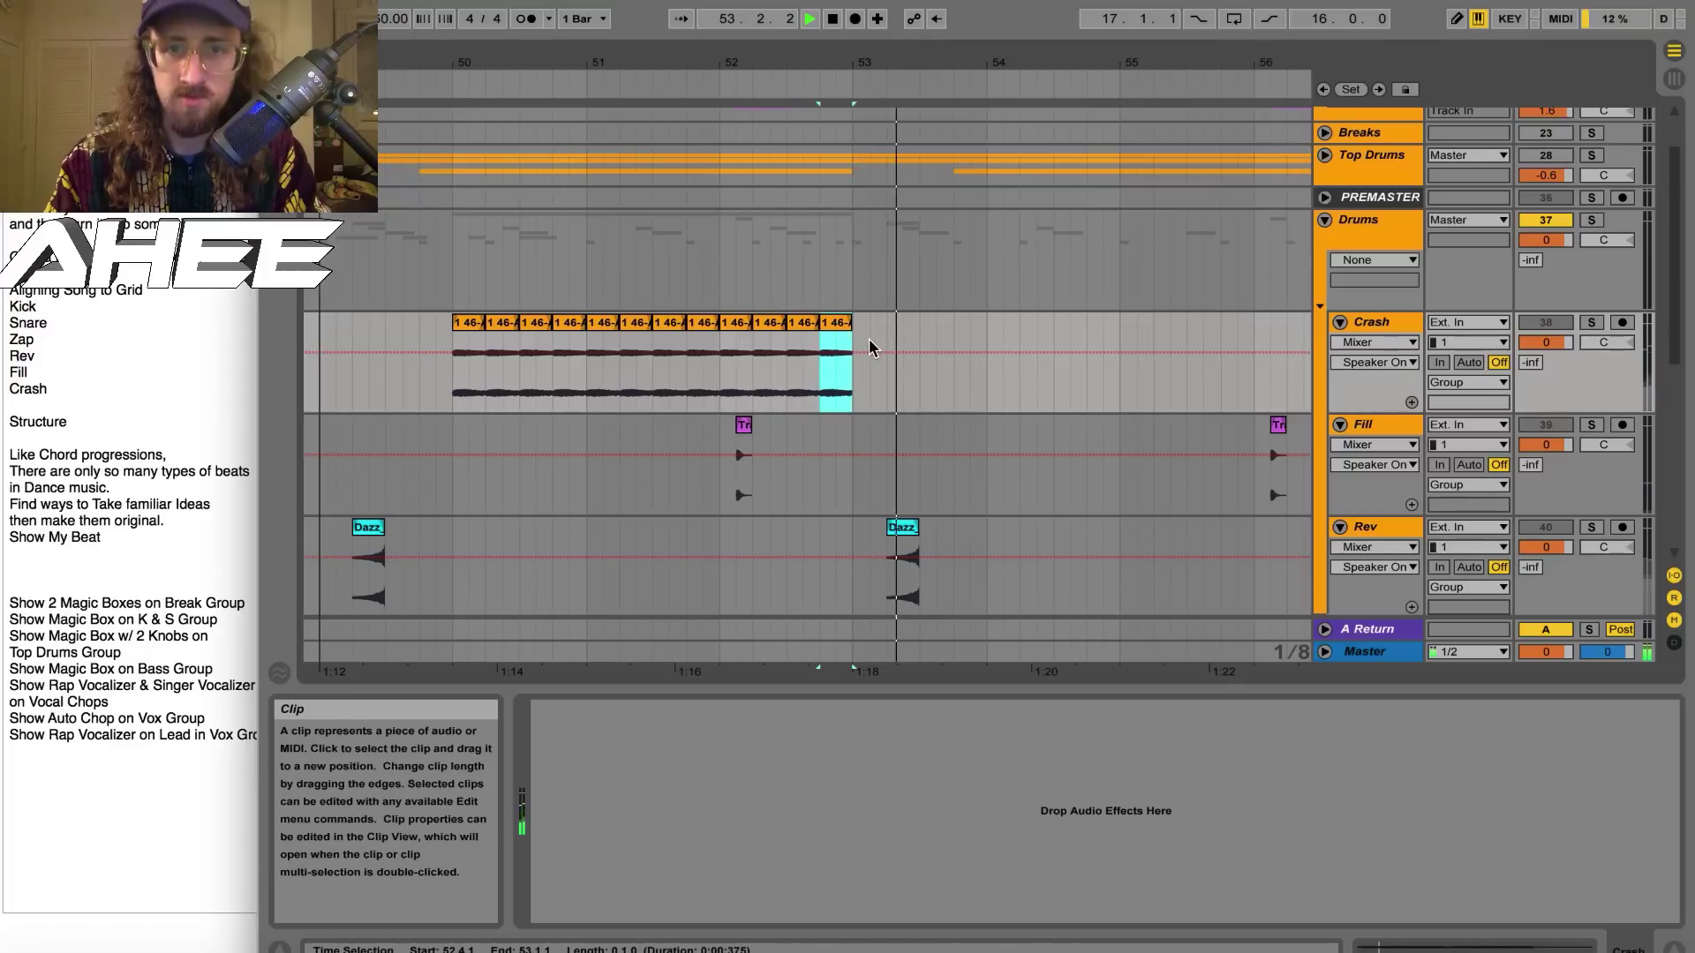
Select the last four crash clips and duplicate the one-bar group up to 57.1.1 while the reference plays
left_click(840, 324)
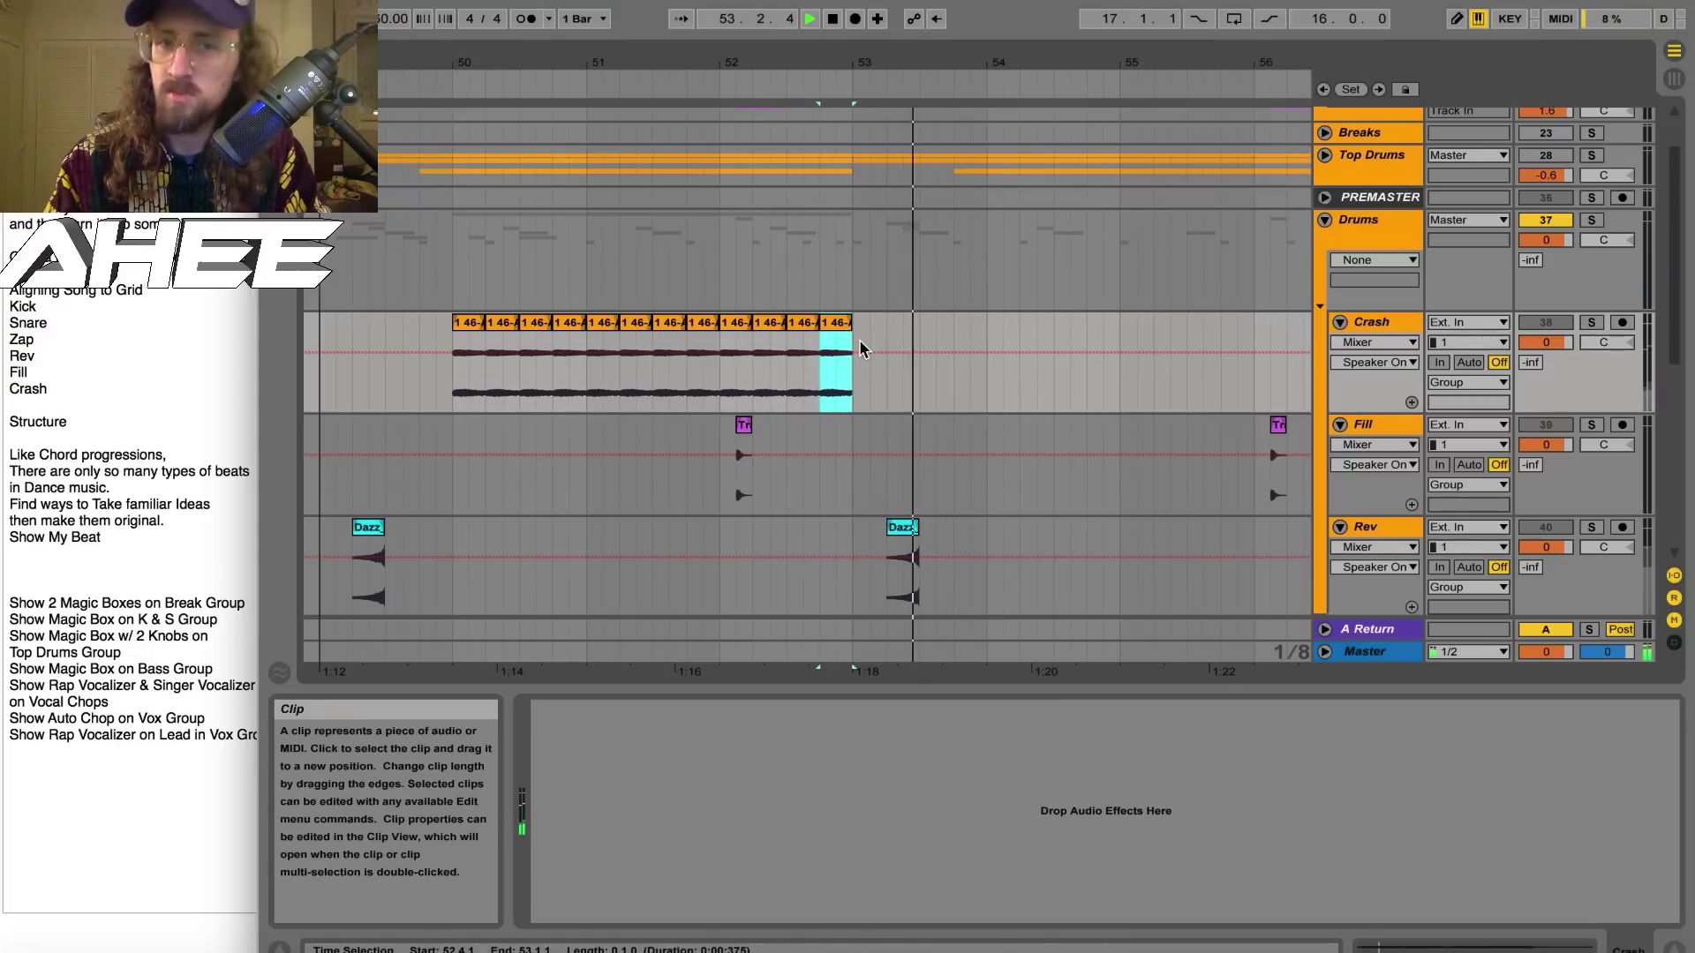
left_click(860, 339)
key("space")
left_click(838, 325, "shift")
left_click(739, 324, "shift")
key("super+d")
key("super+d")
key("space")
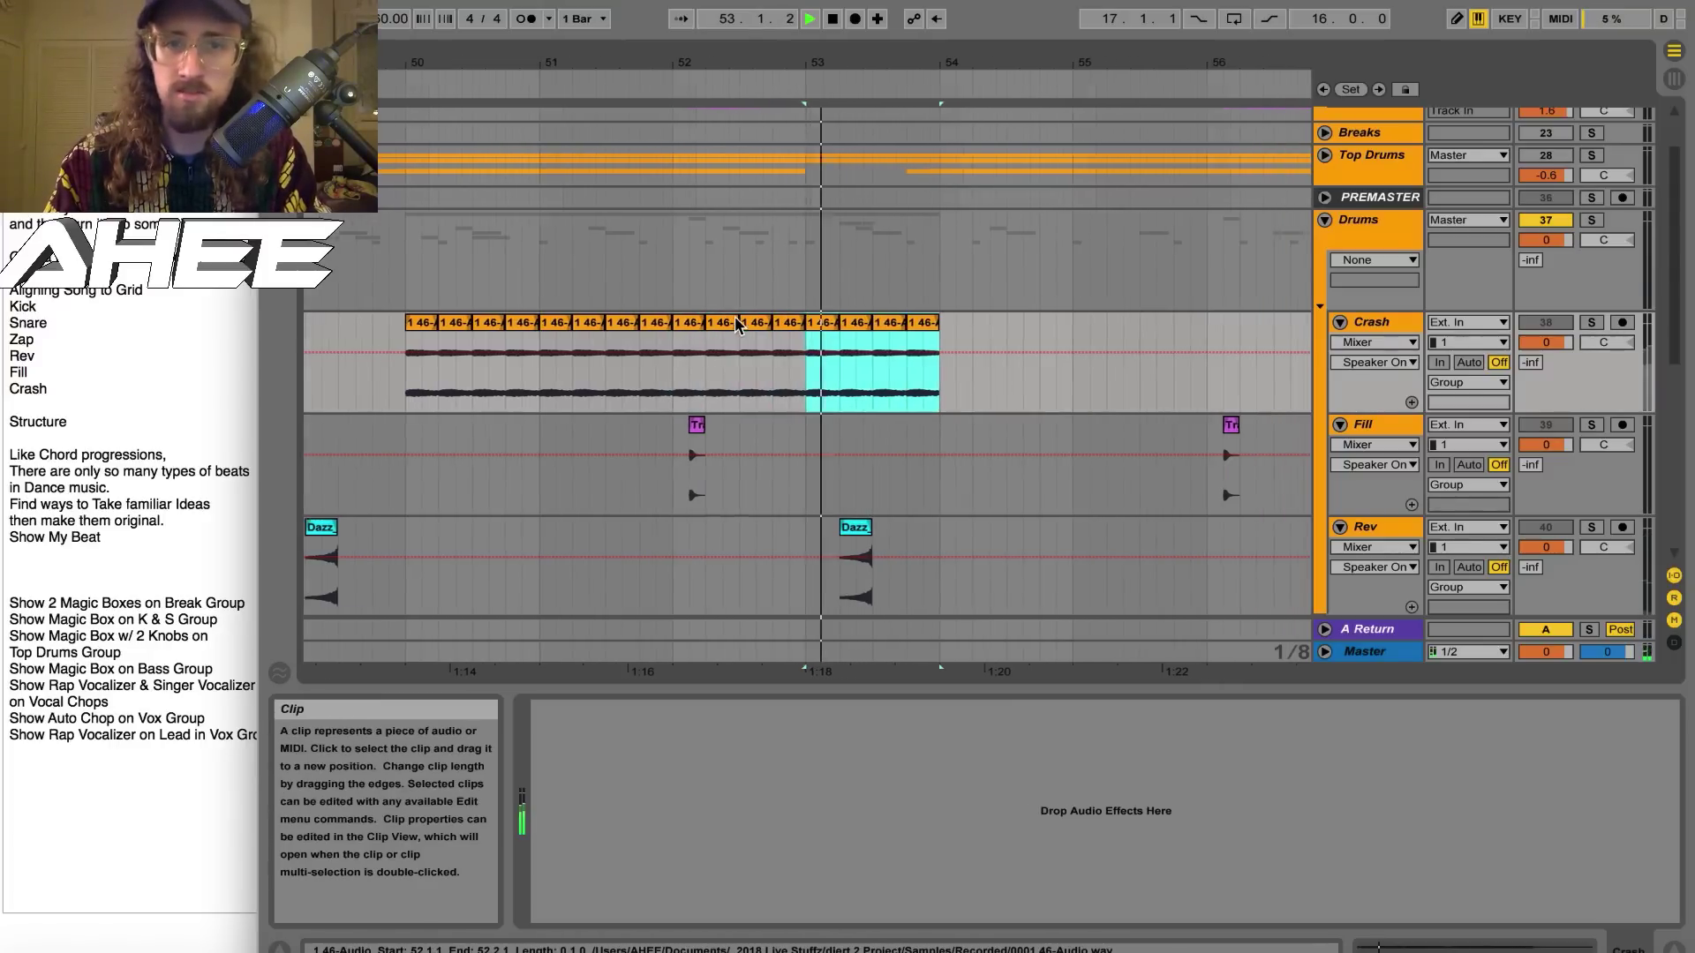
key("super+d")
key("super+d")
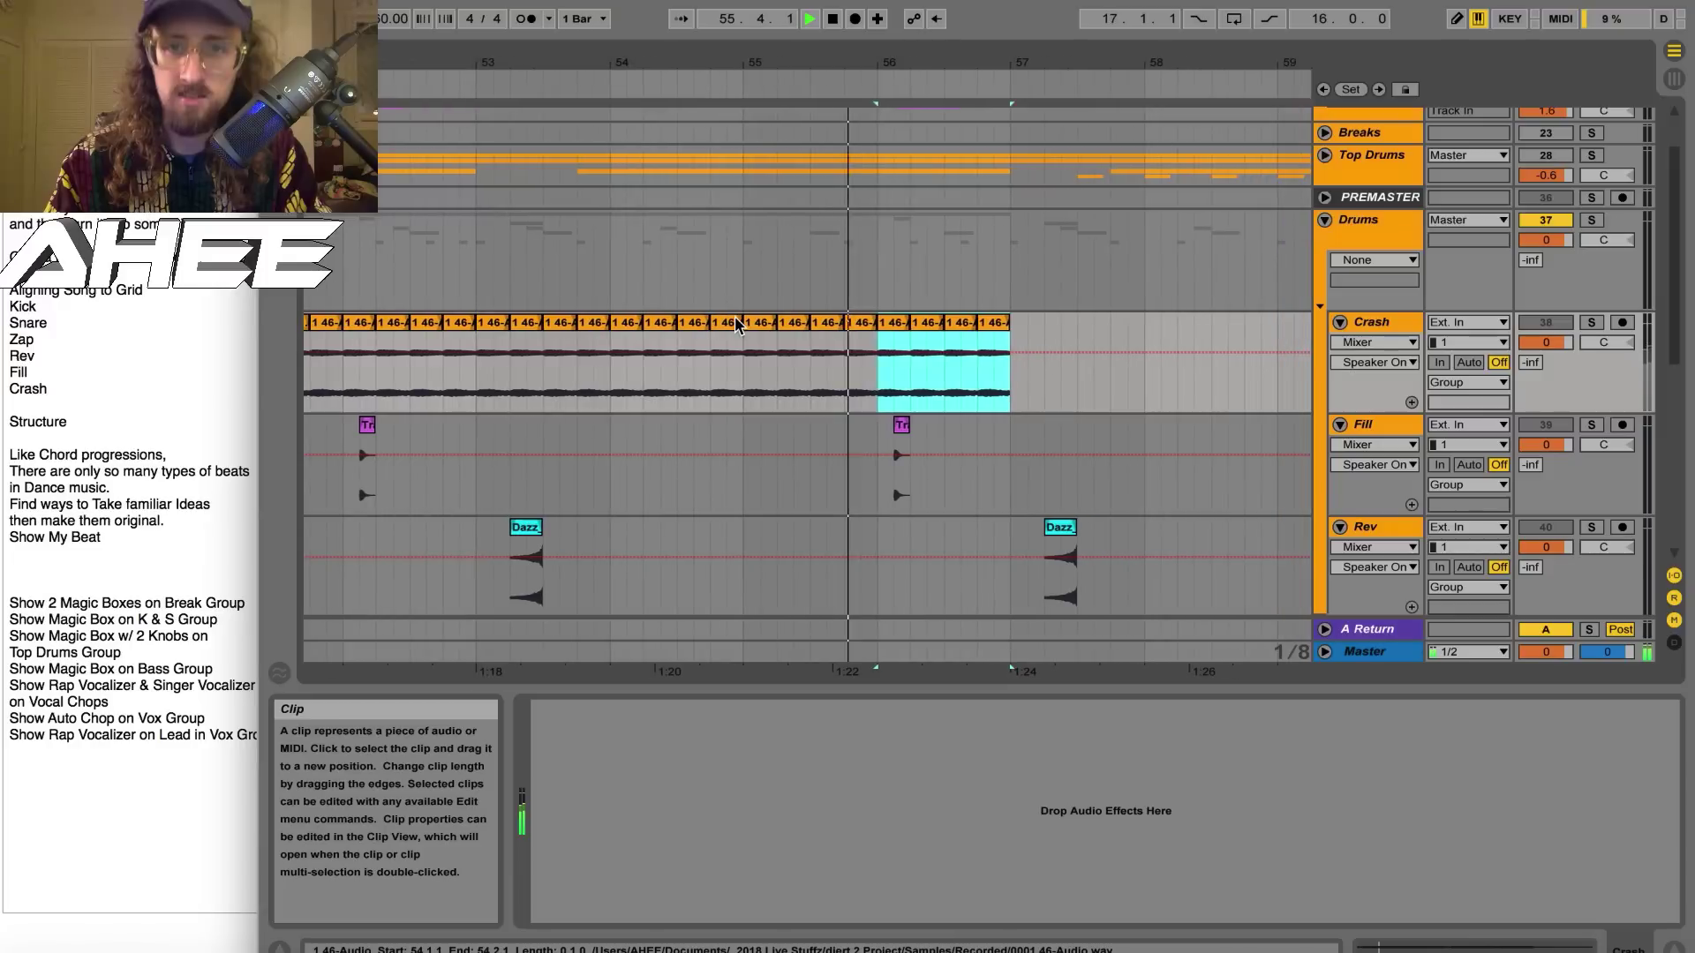
Delete the two crash clips between 56.3.1 and 57.1.1 and replay the ending of the crash section from bar 56
left_click(938, 323)
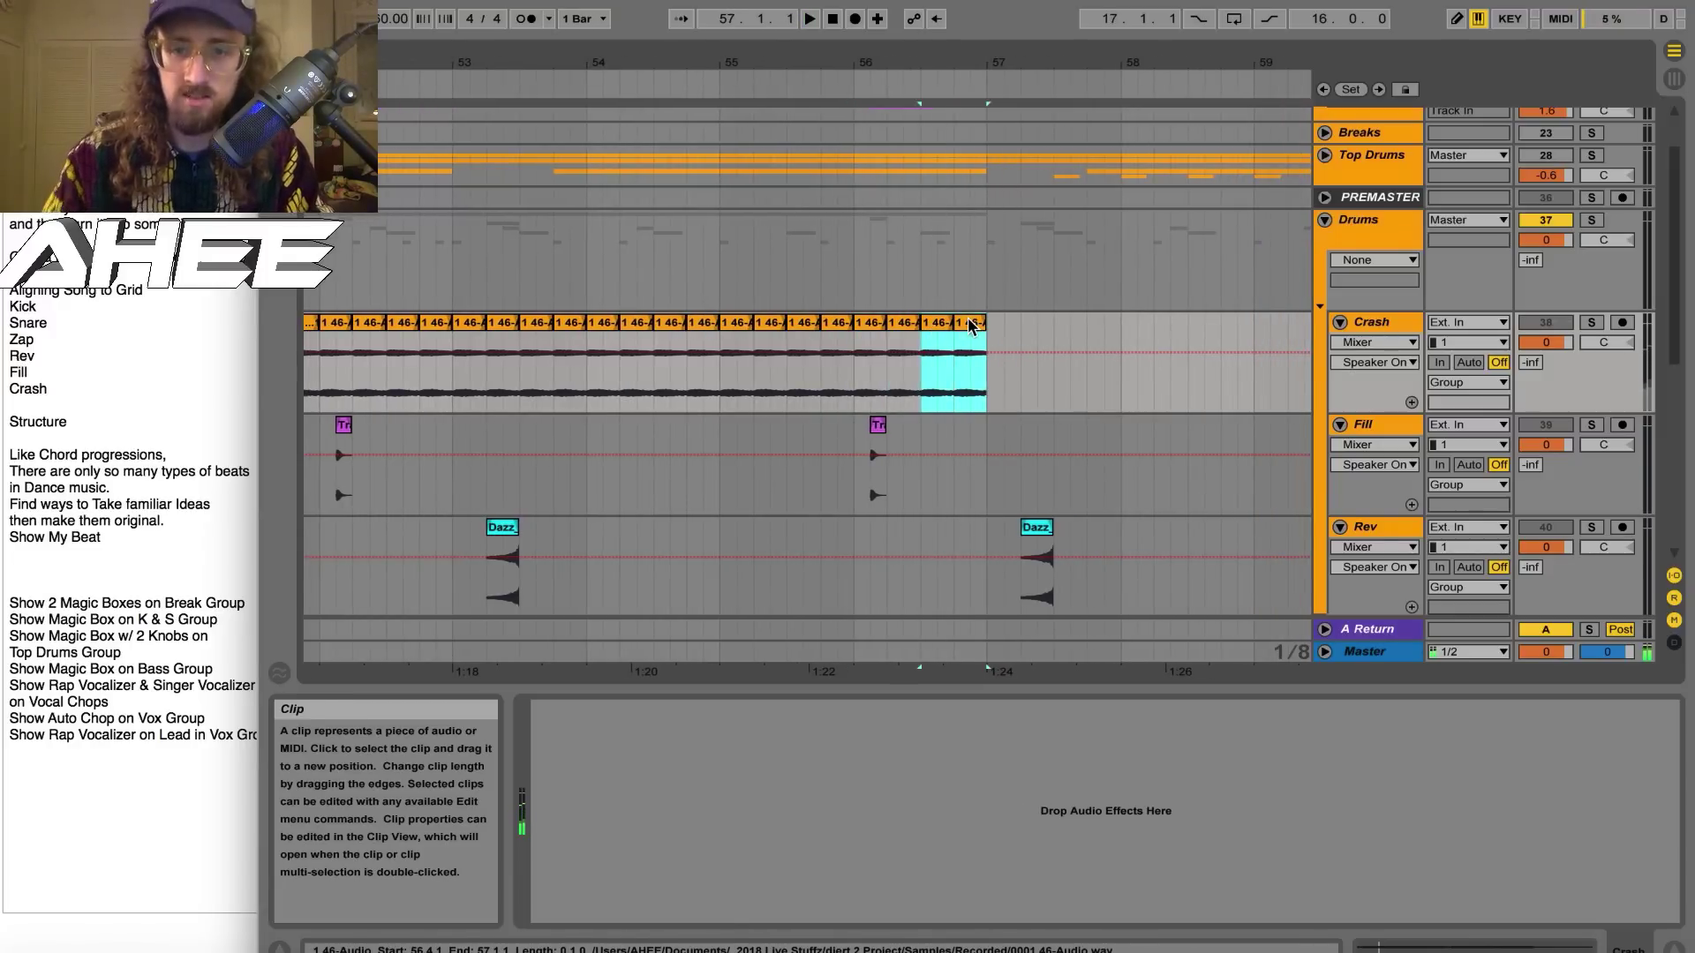
key("Delete")
left_click(902, 325)
key("space")
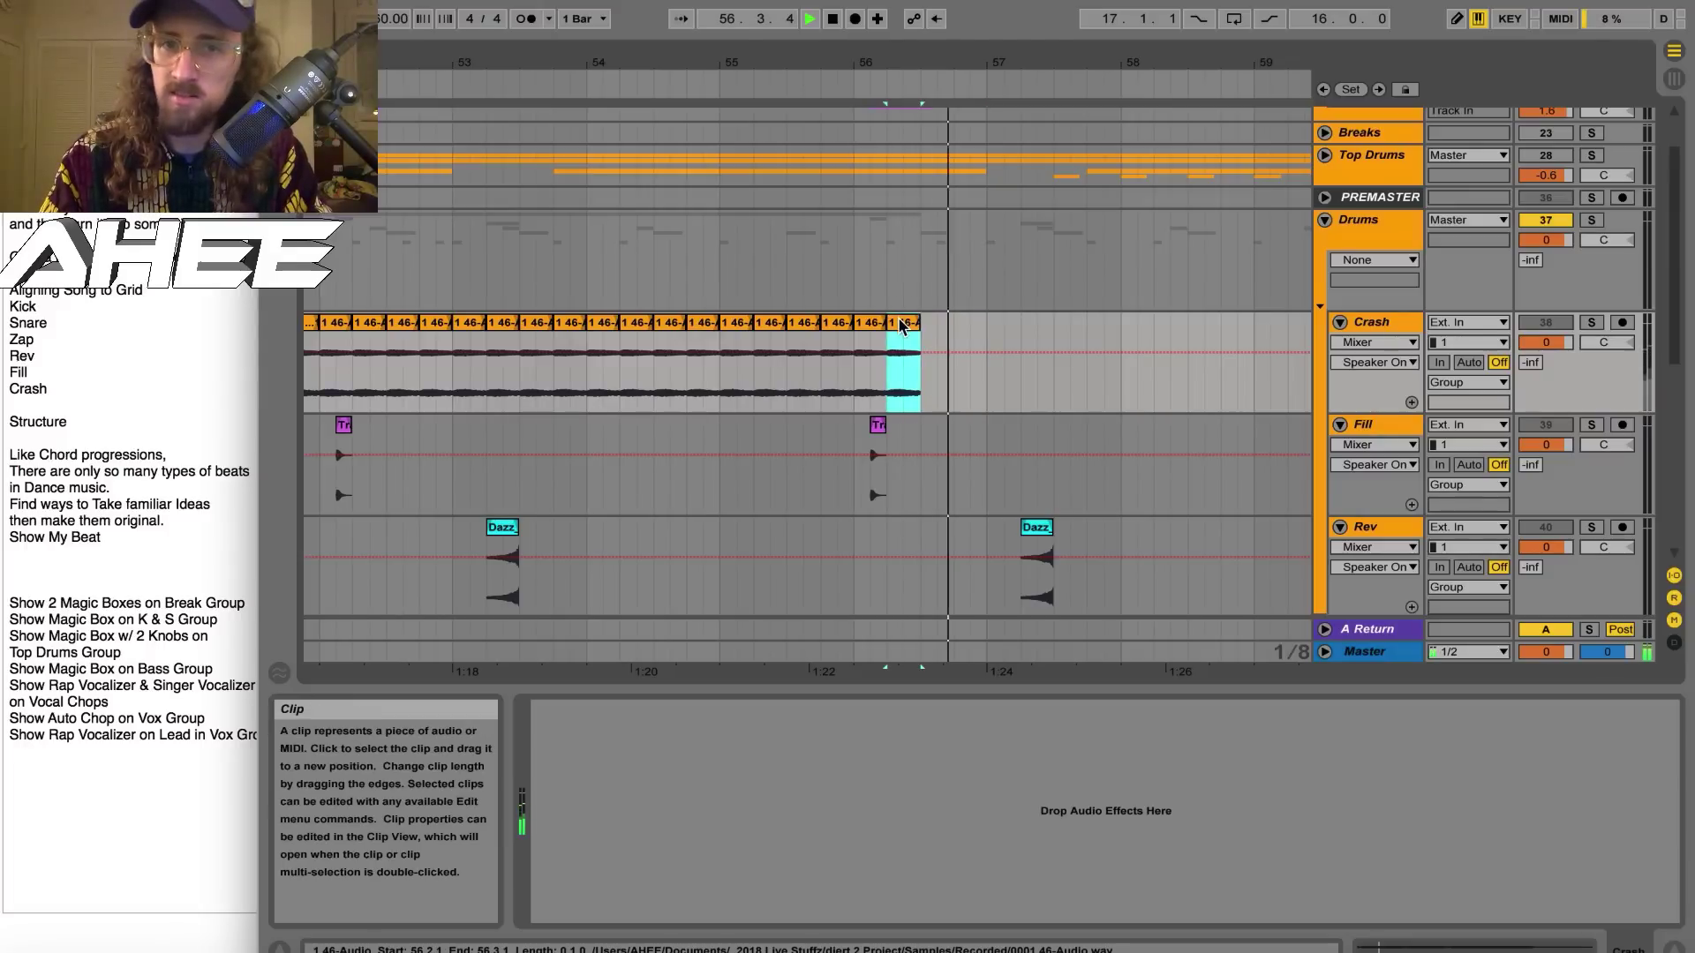
left_click(863, 327)
key("space")
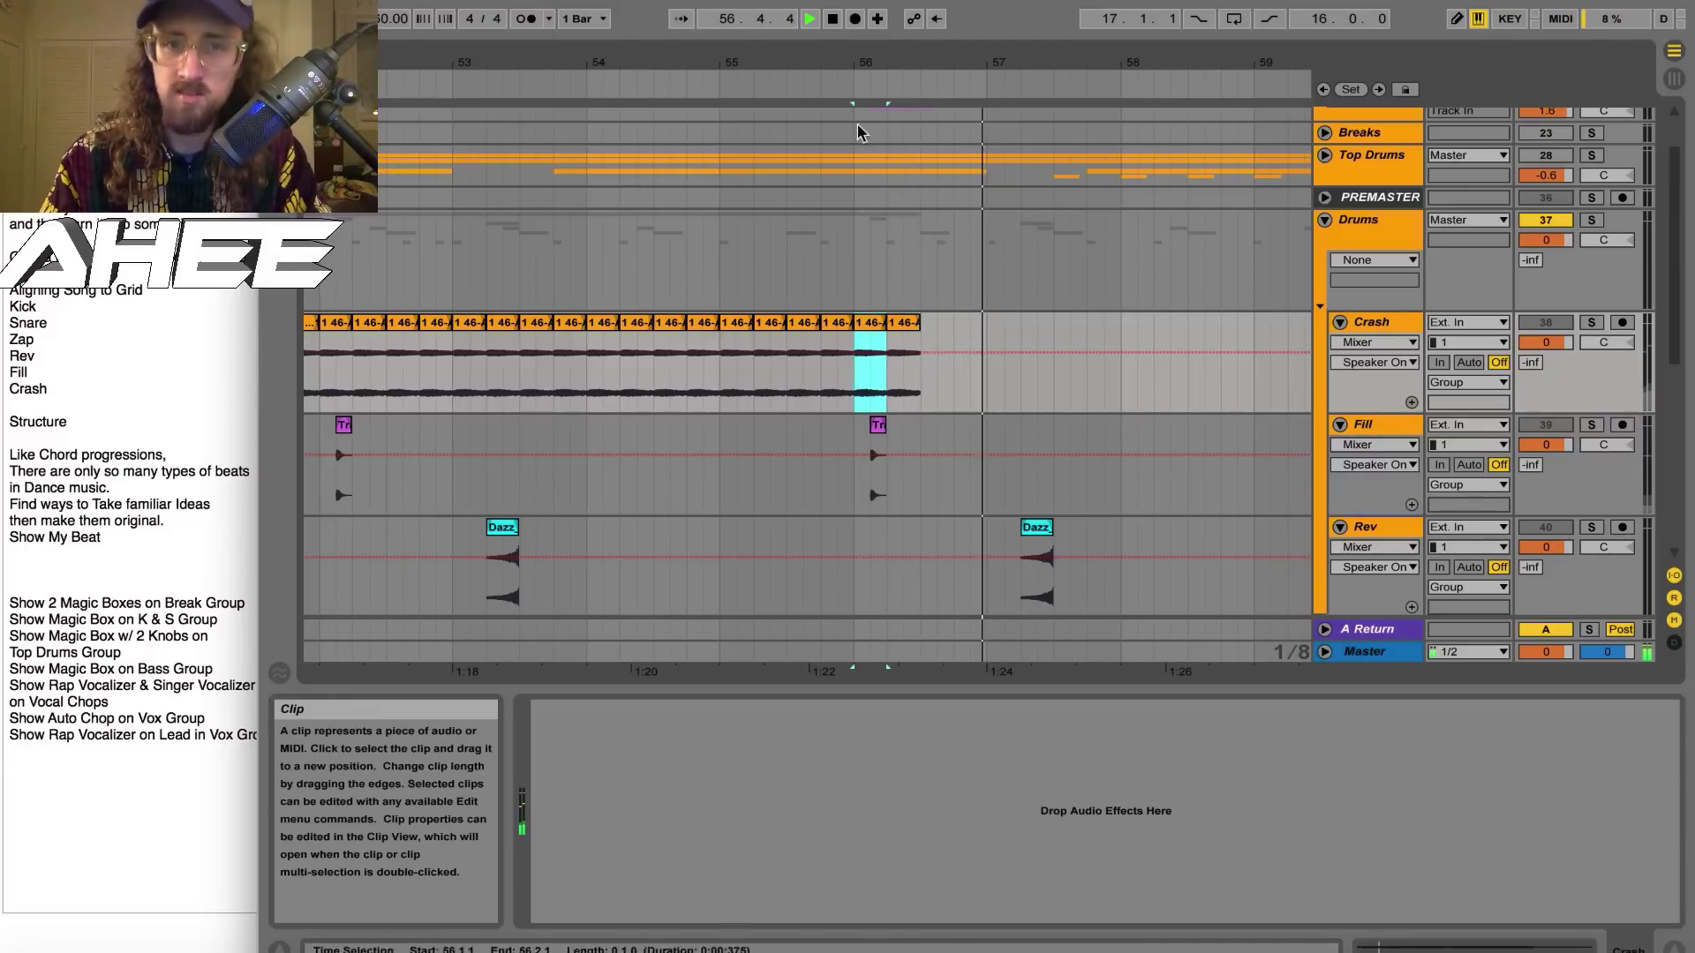
Copy the whole crash clip block to 58.1.1 and remove its clips from 64.1.1 onward, checking the ending against the reference
left_click_drag(849, 58, 899, 12)
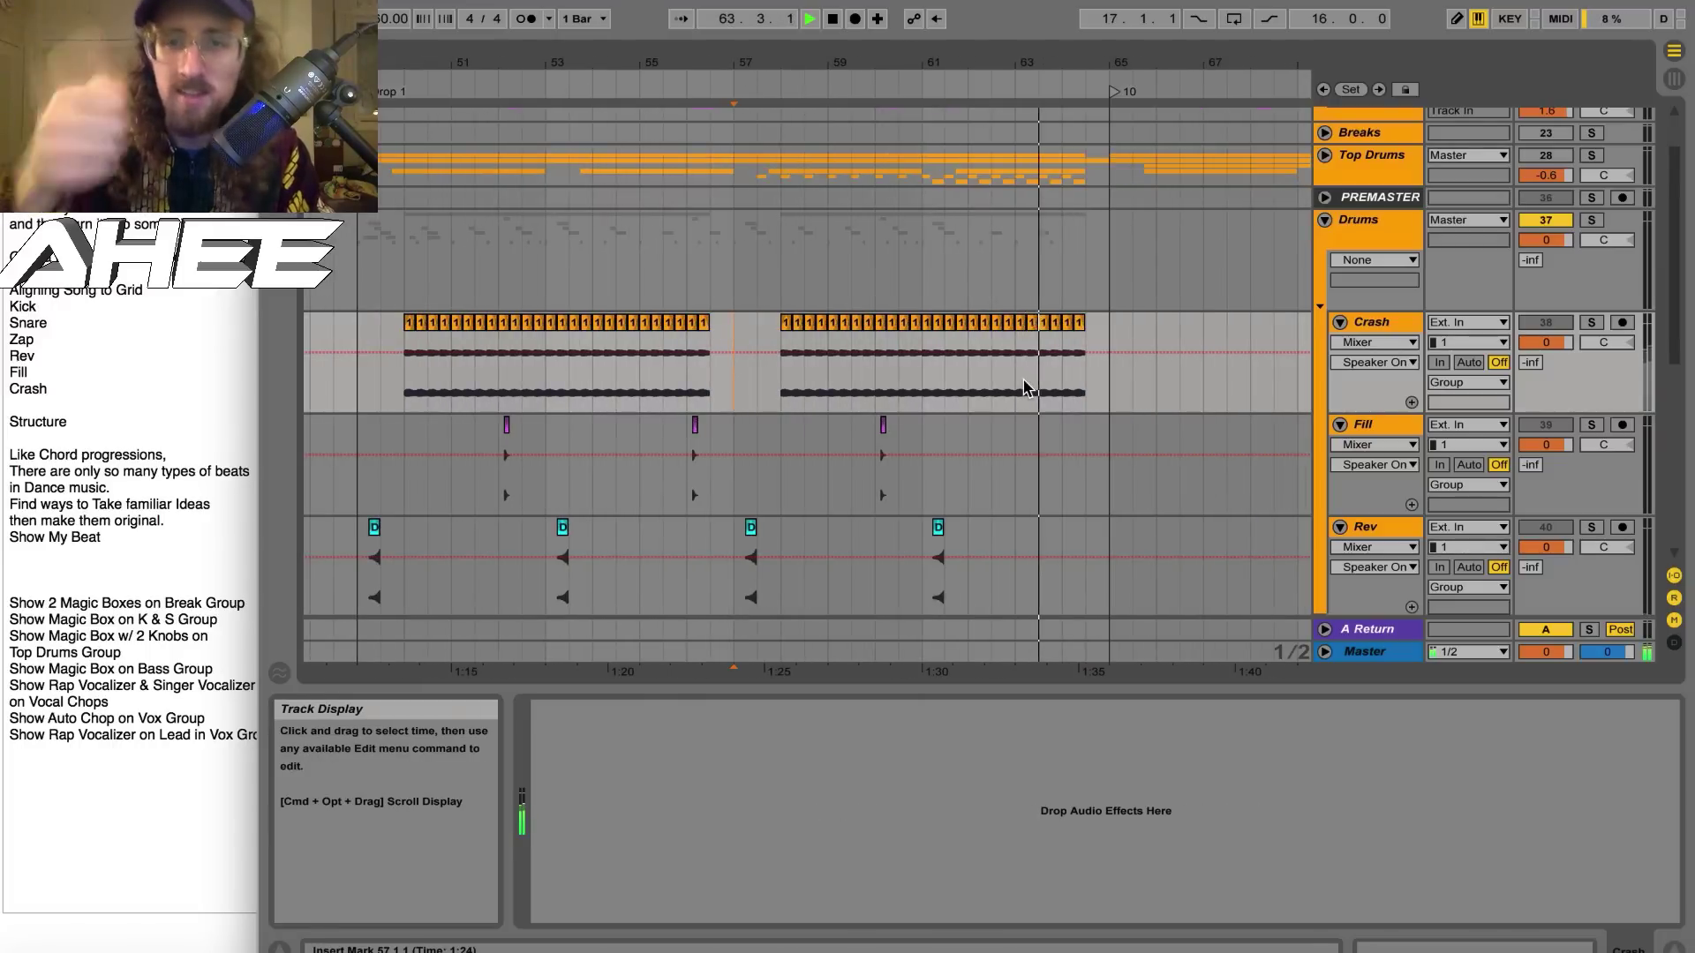
key("space")
left_click_drag(1062, 389, 1083, 390)
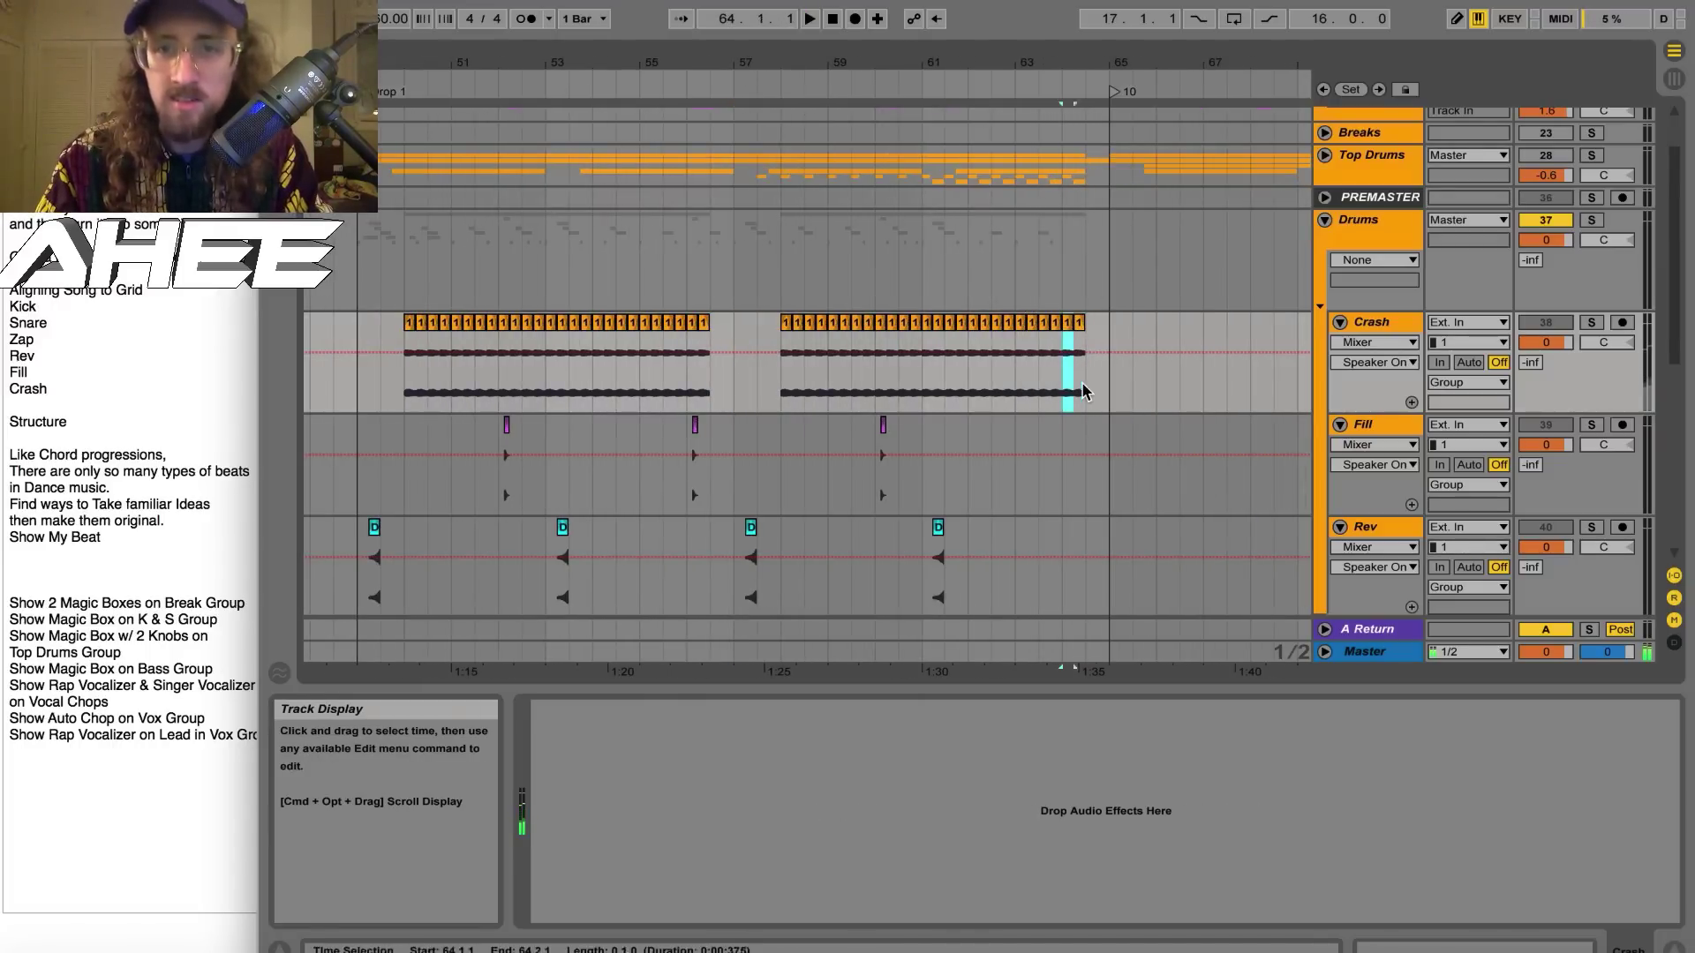
left_click(1025, 395)
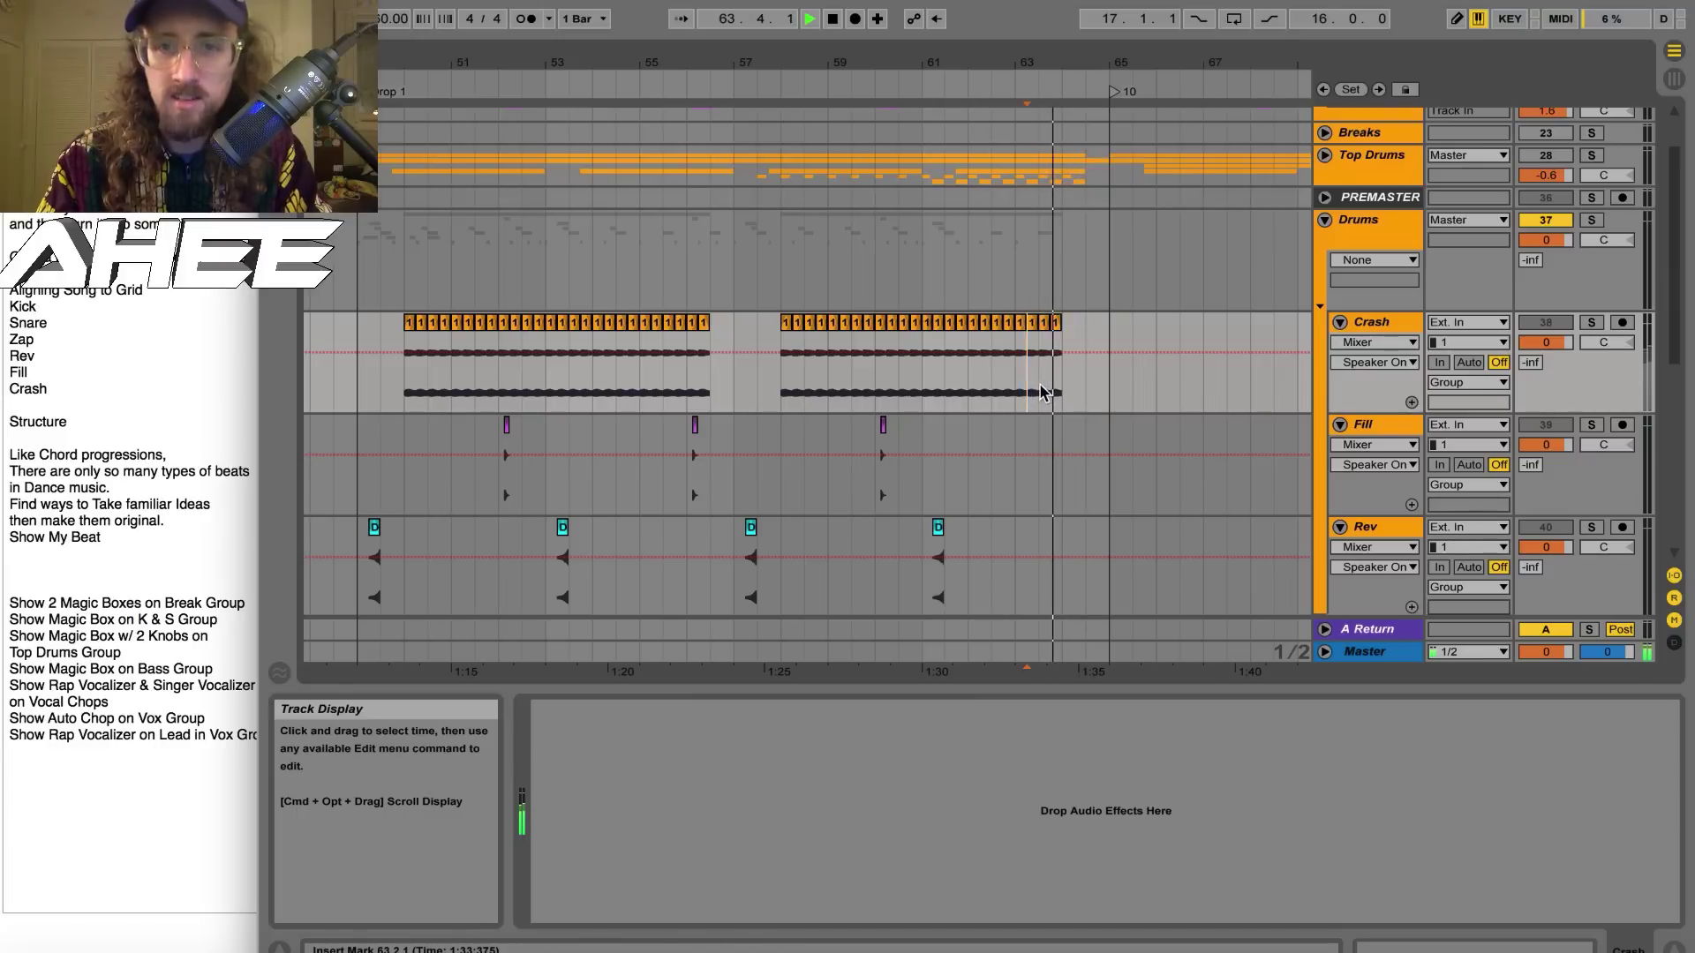
left_click_drag(1051, 391, 1099, 393)
key("space")
scroll(1013, 411, "left", 3)
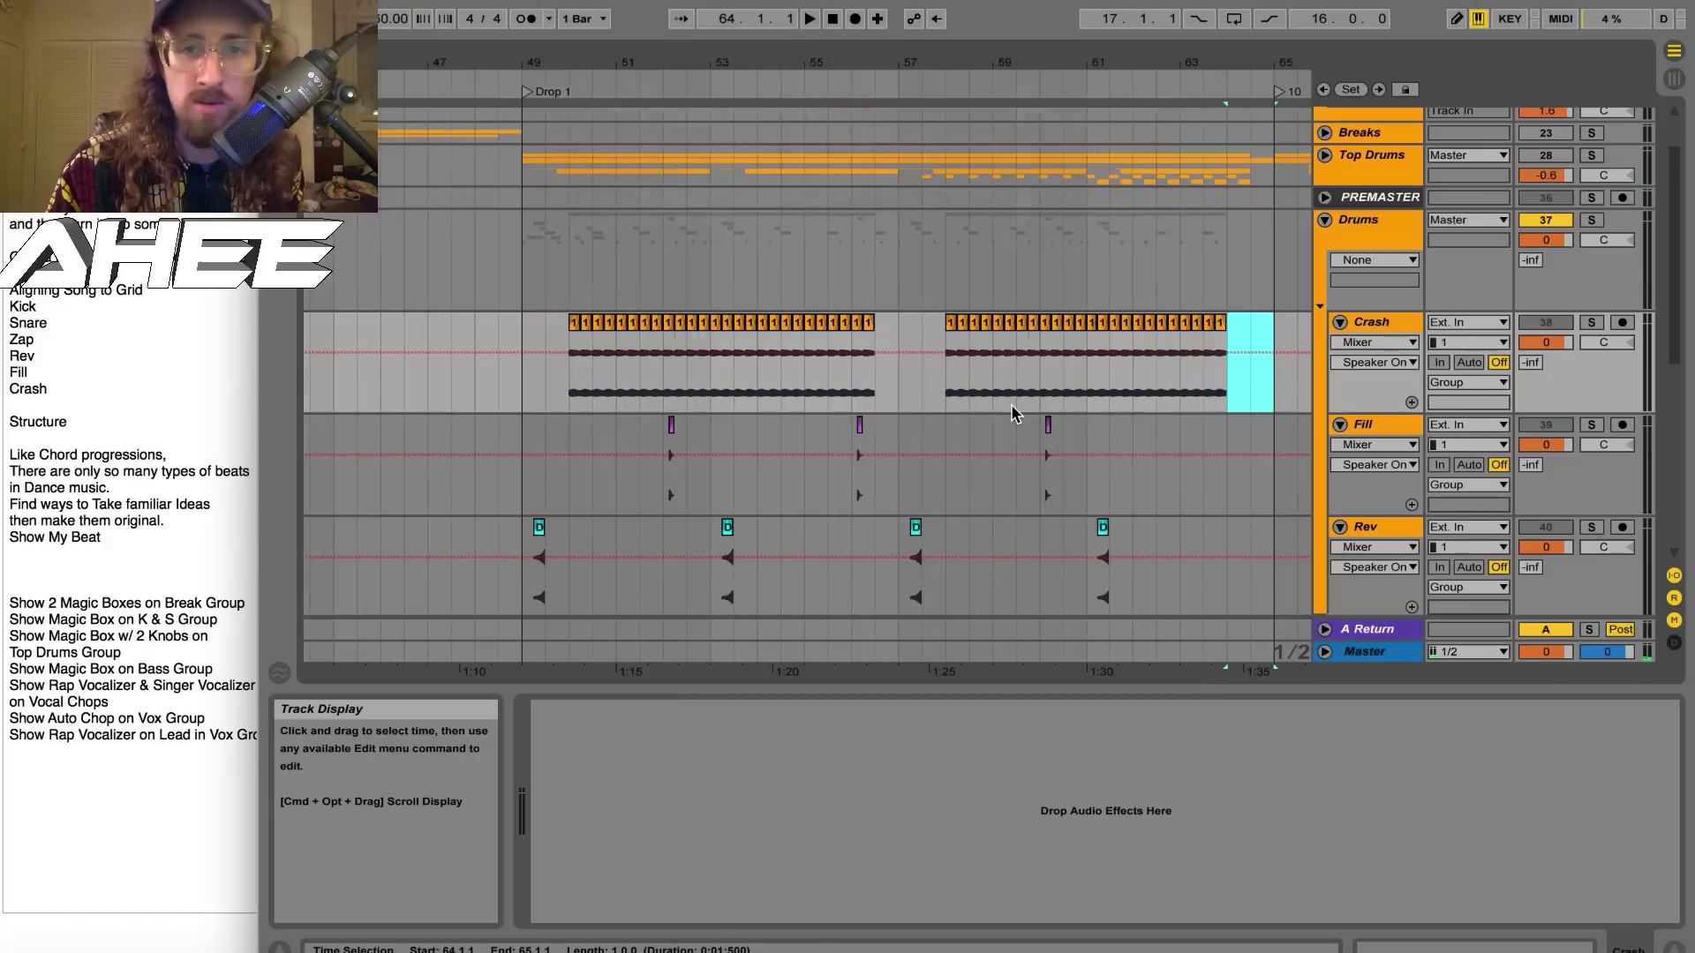
Solo the Drums group and play the recreated beat from 49.1.1 to the end of Drop 1, examining its tracks
left_click(1591, 219)
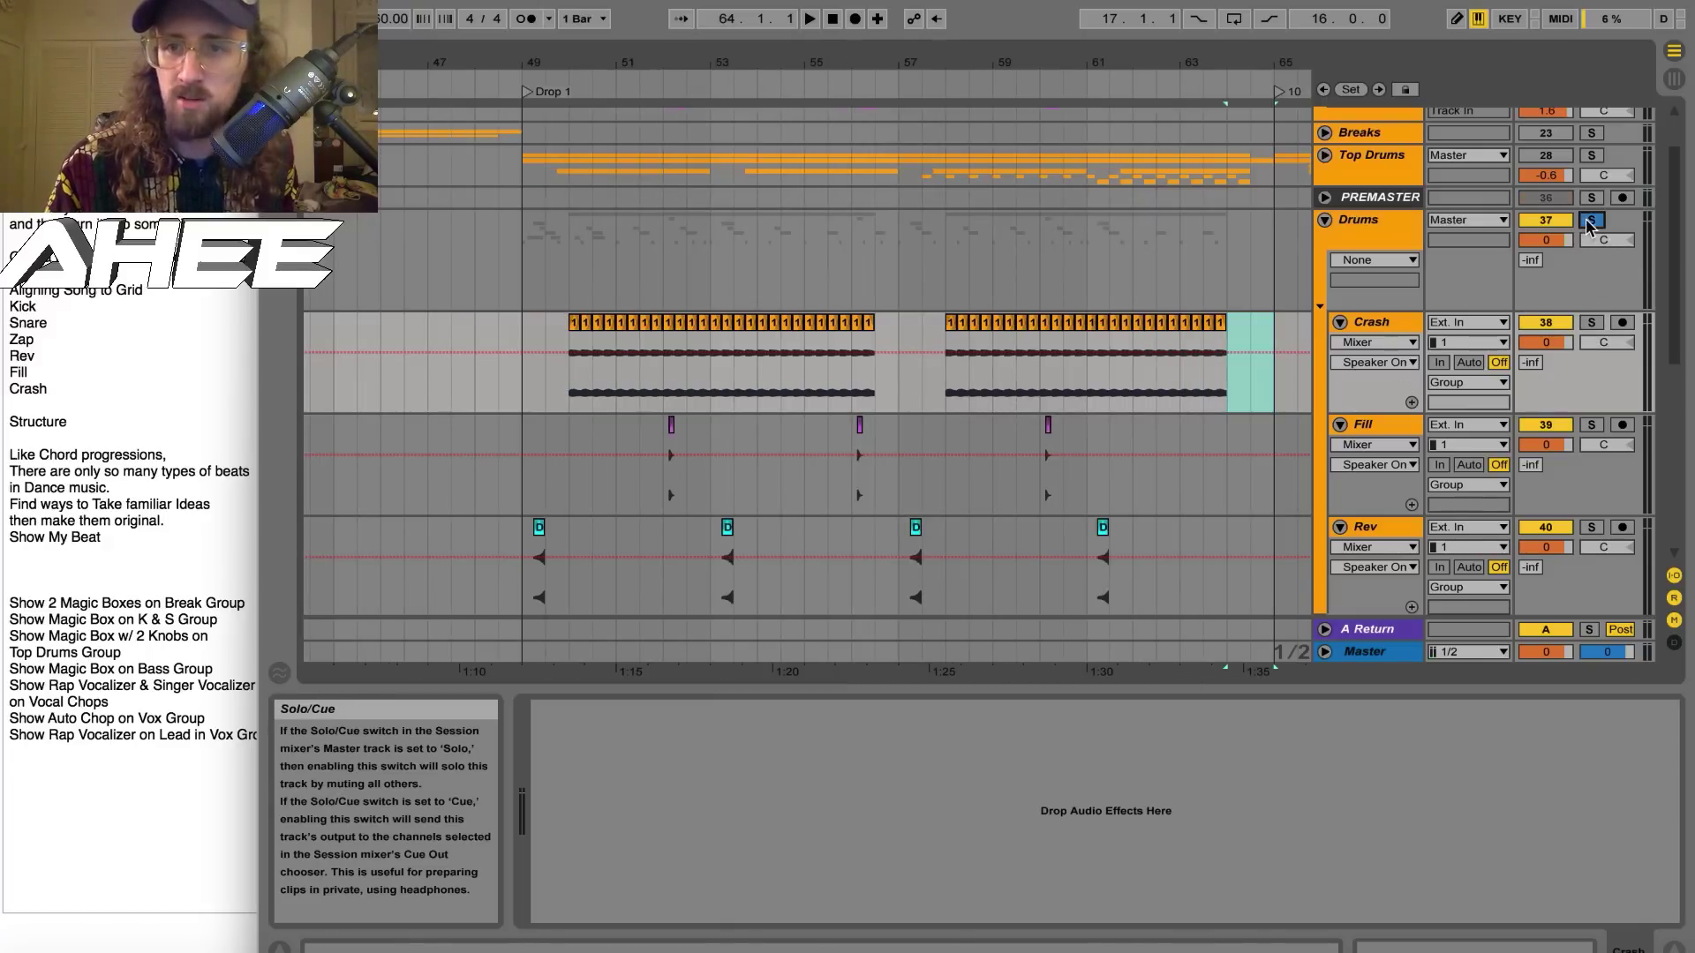
left_click(521, 263)
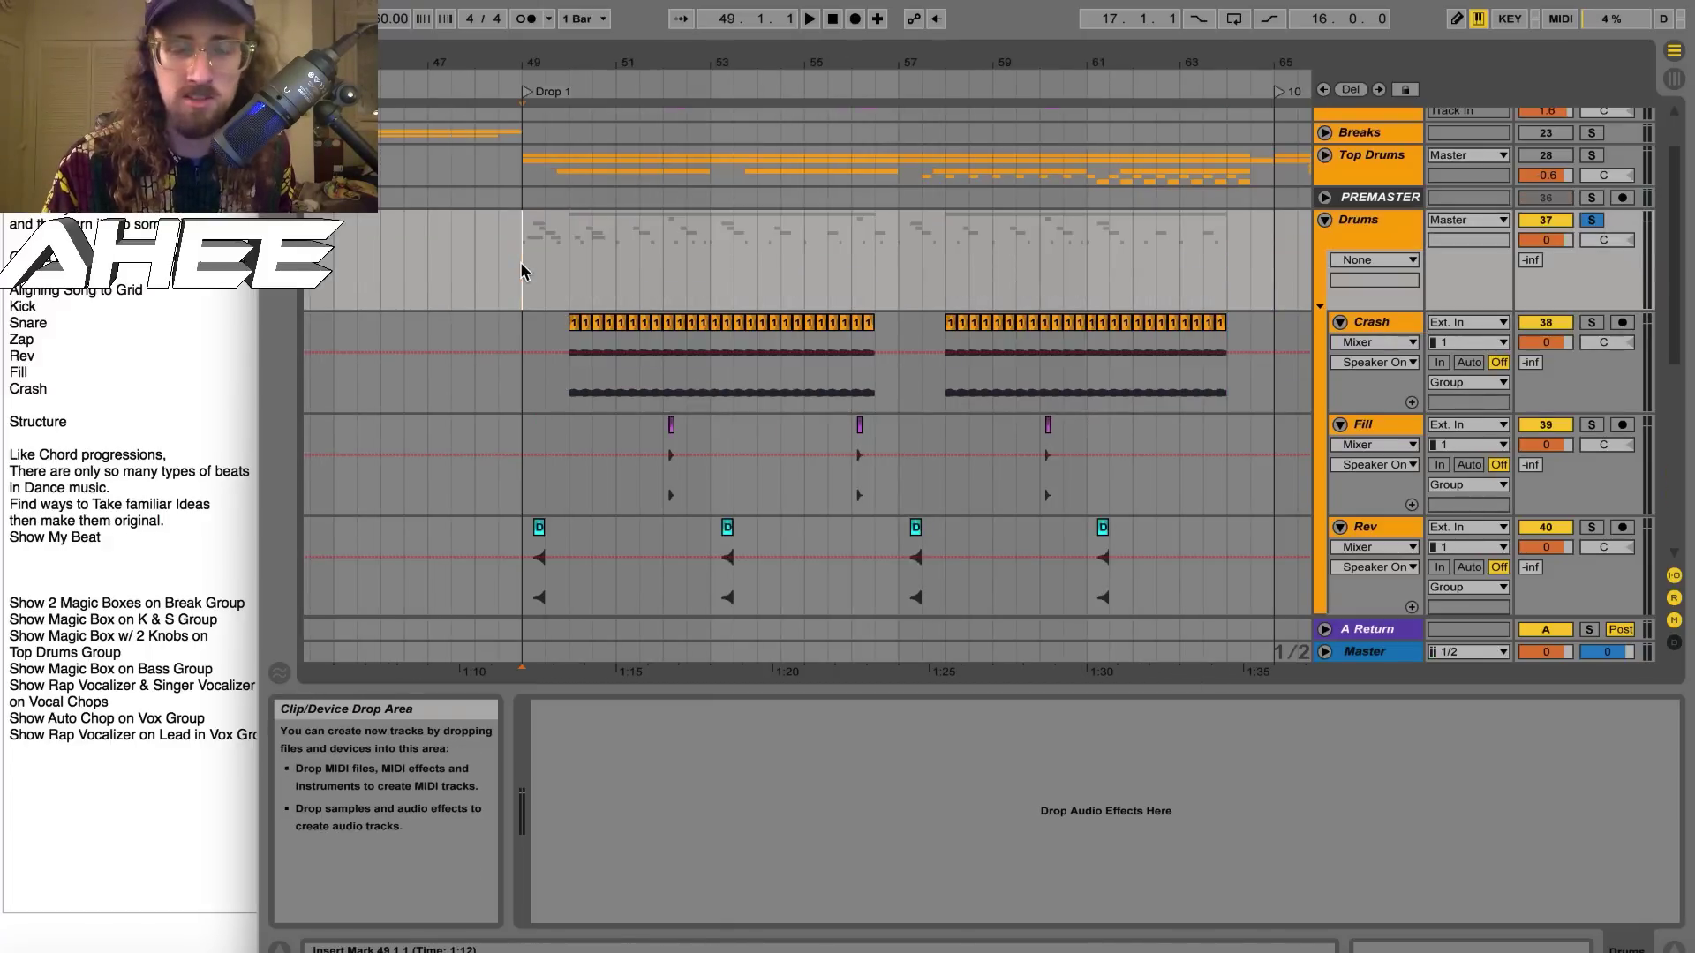
key("space")
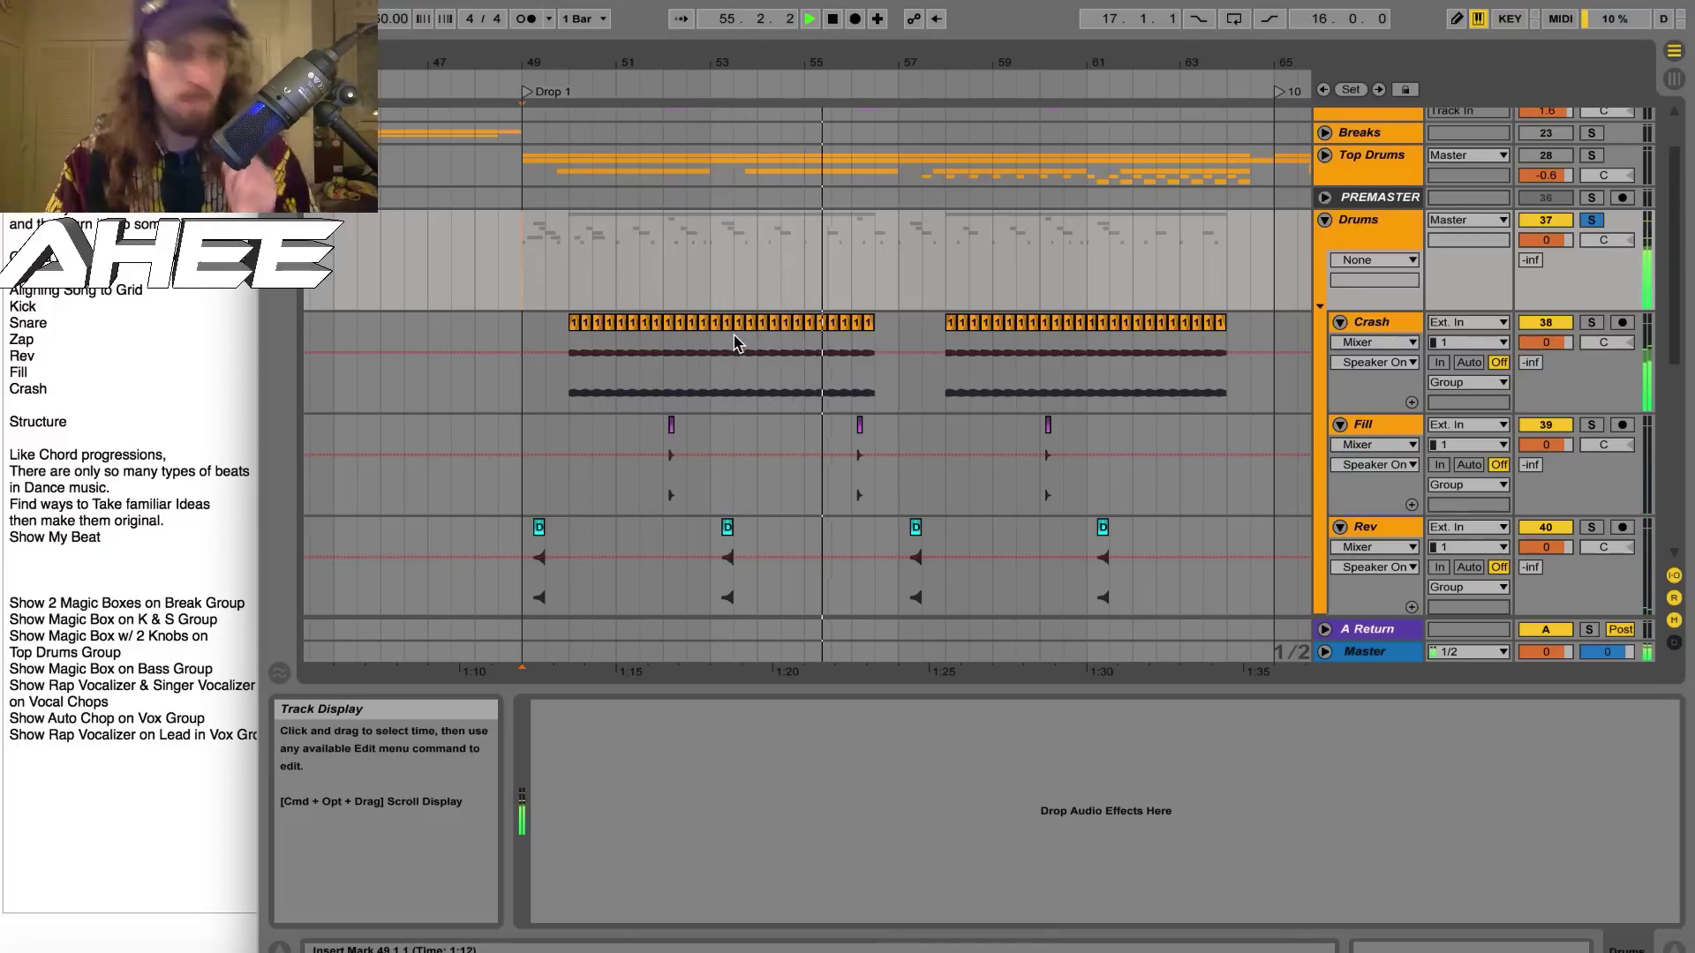
scroll(737, 342, "down", 5)
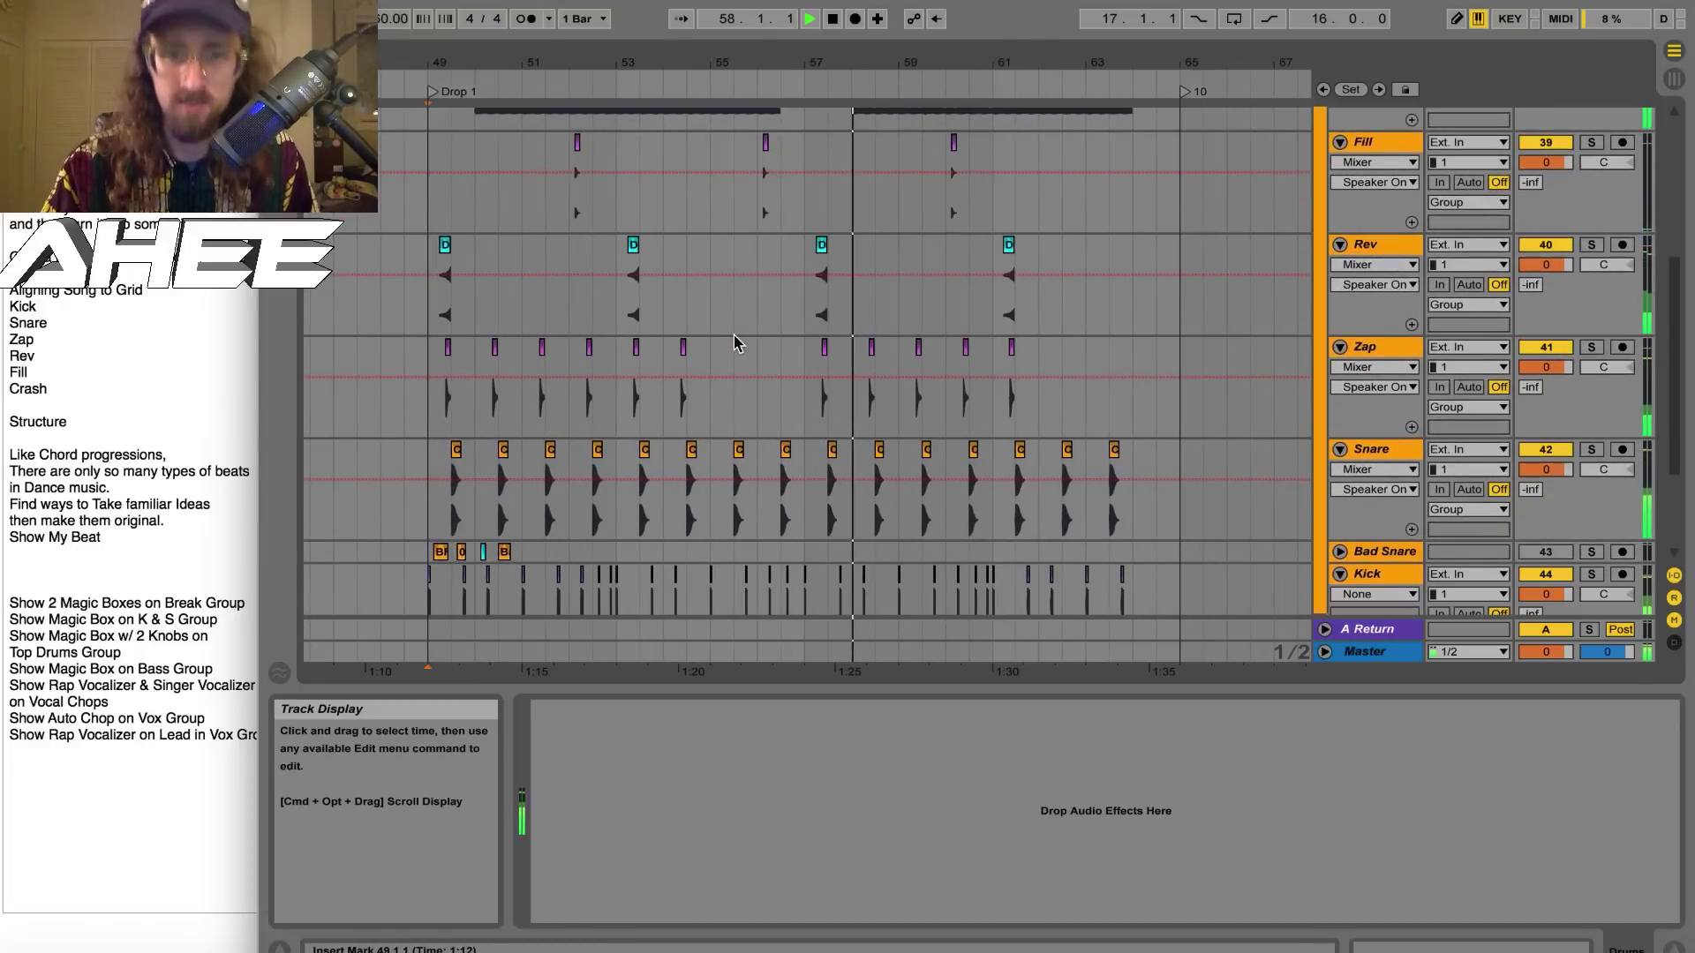
scroll(738, 343, "up", 1)
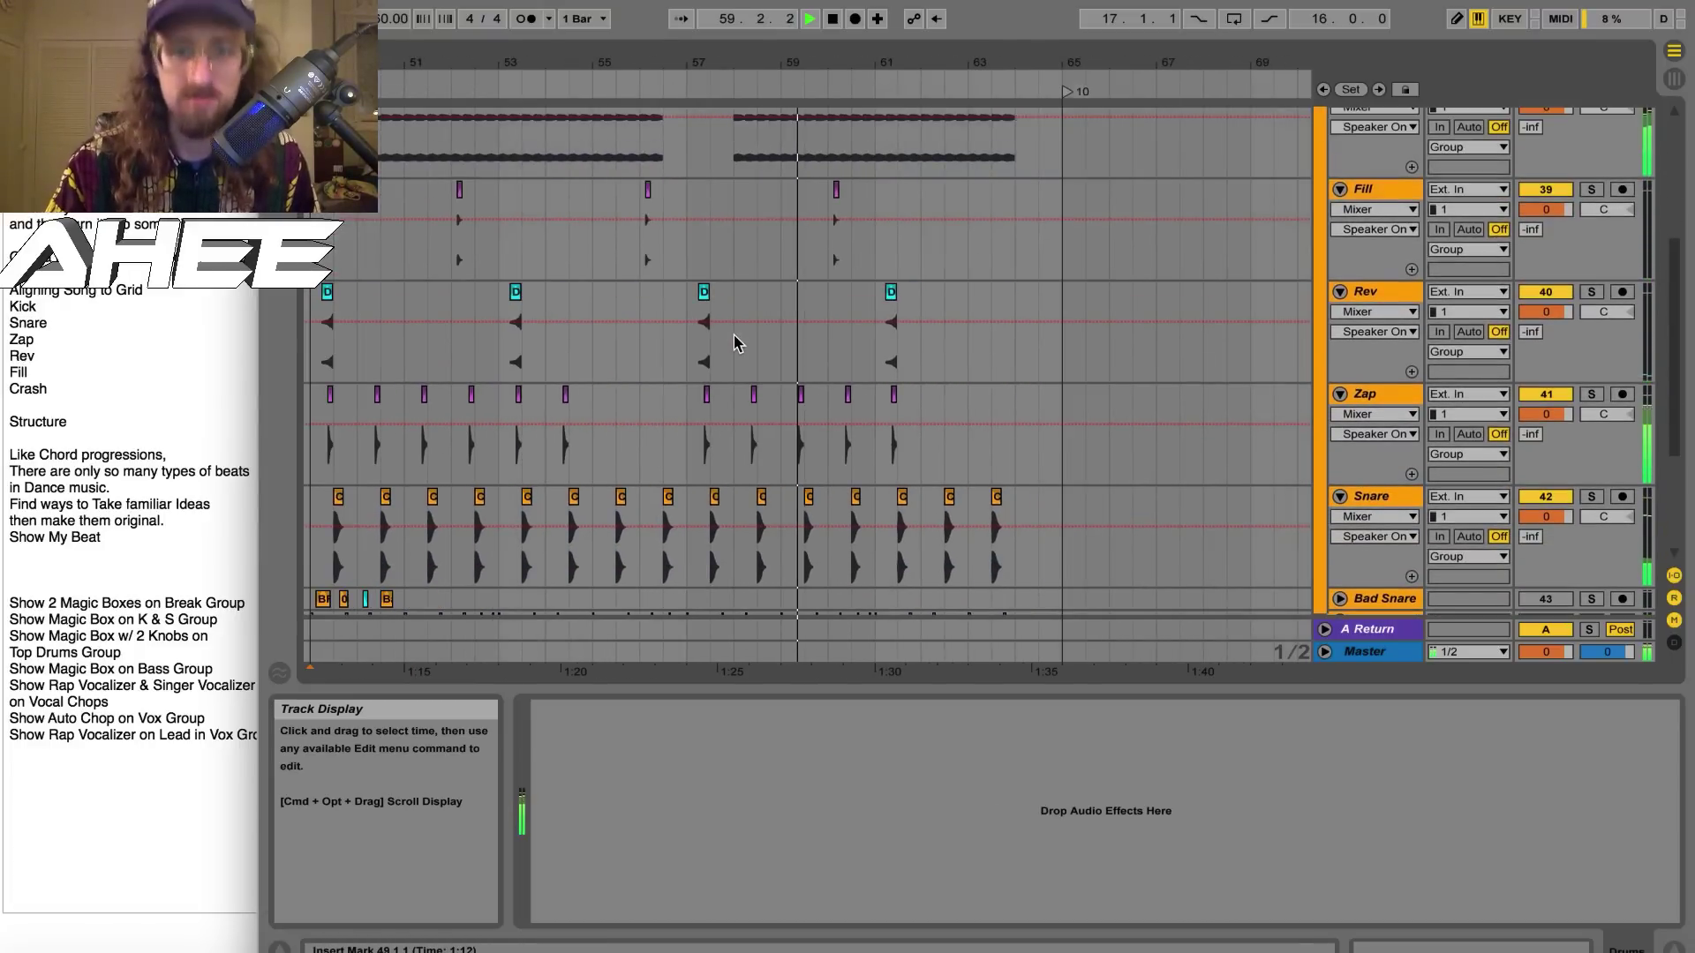
scroll(879, 378, "down", 2)
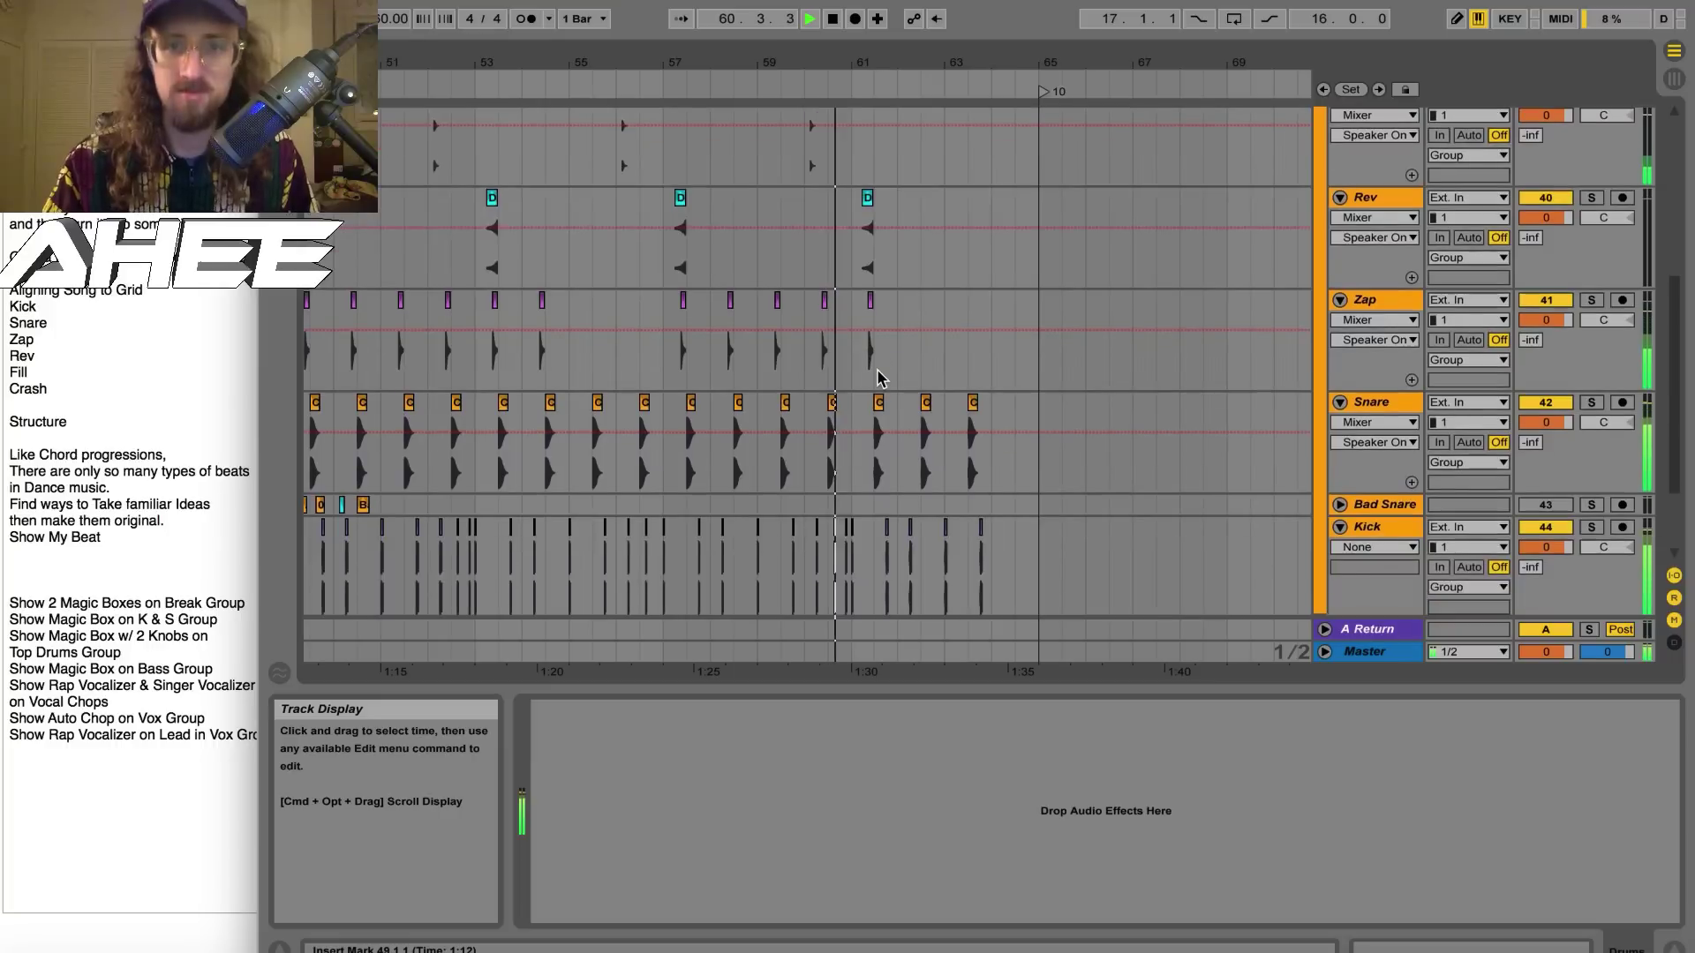
scroll(879, 378, "up", 6)
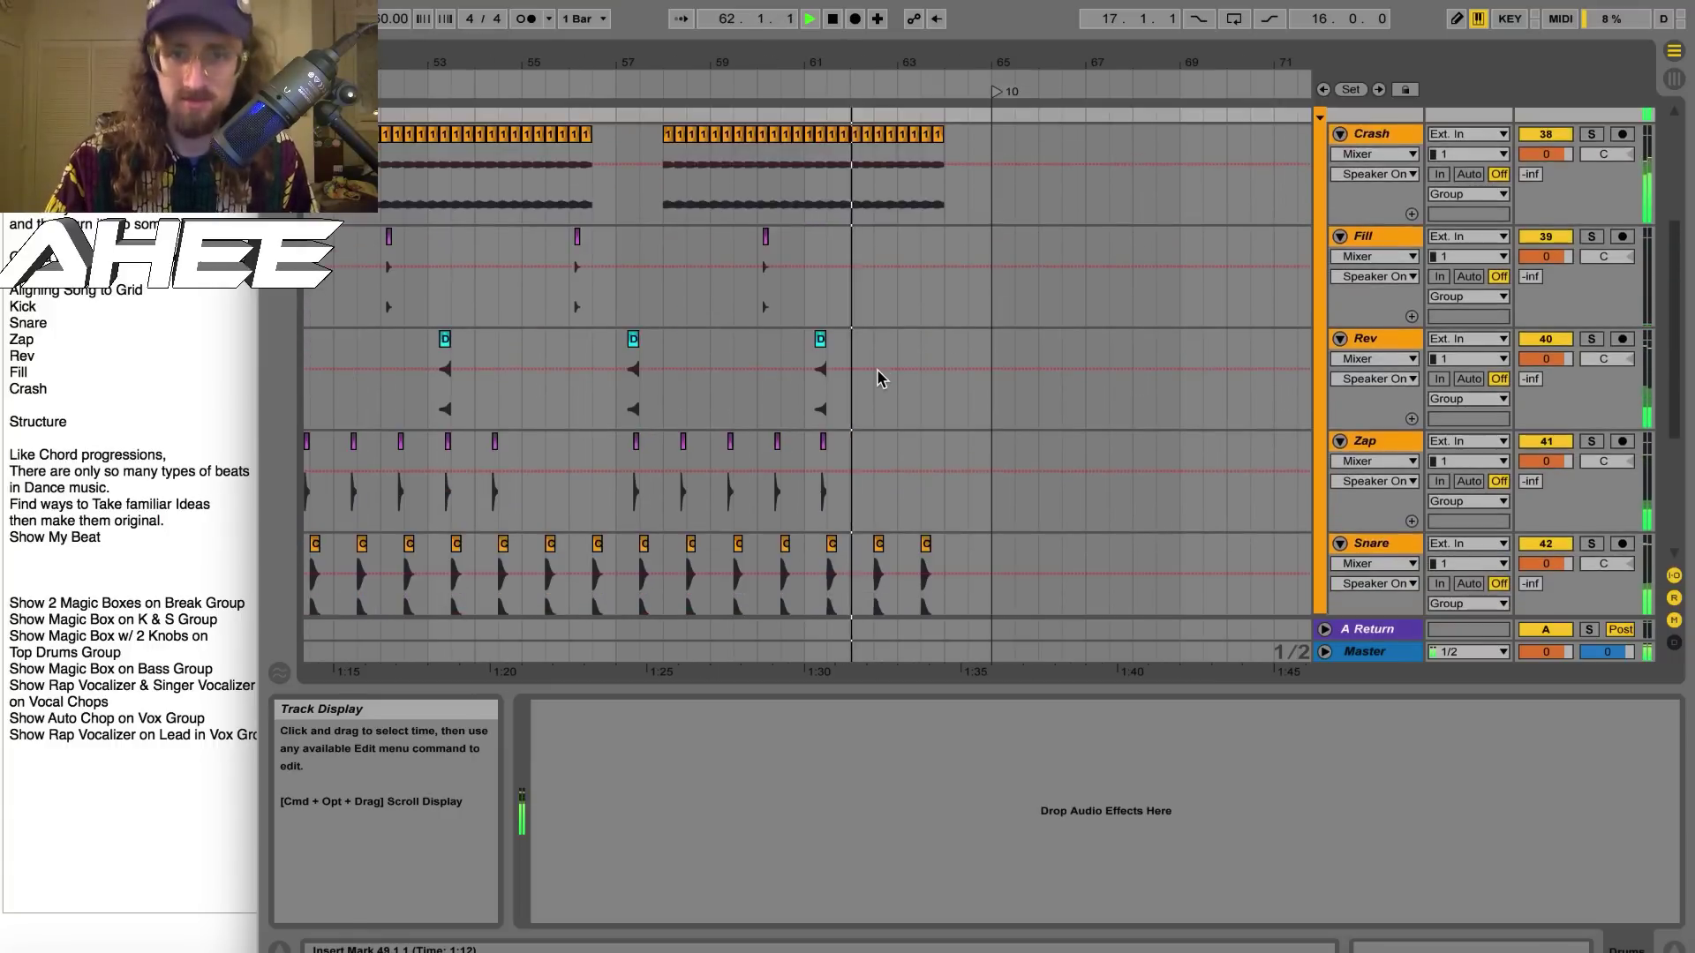
scroll(879, 372, "down", 7)
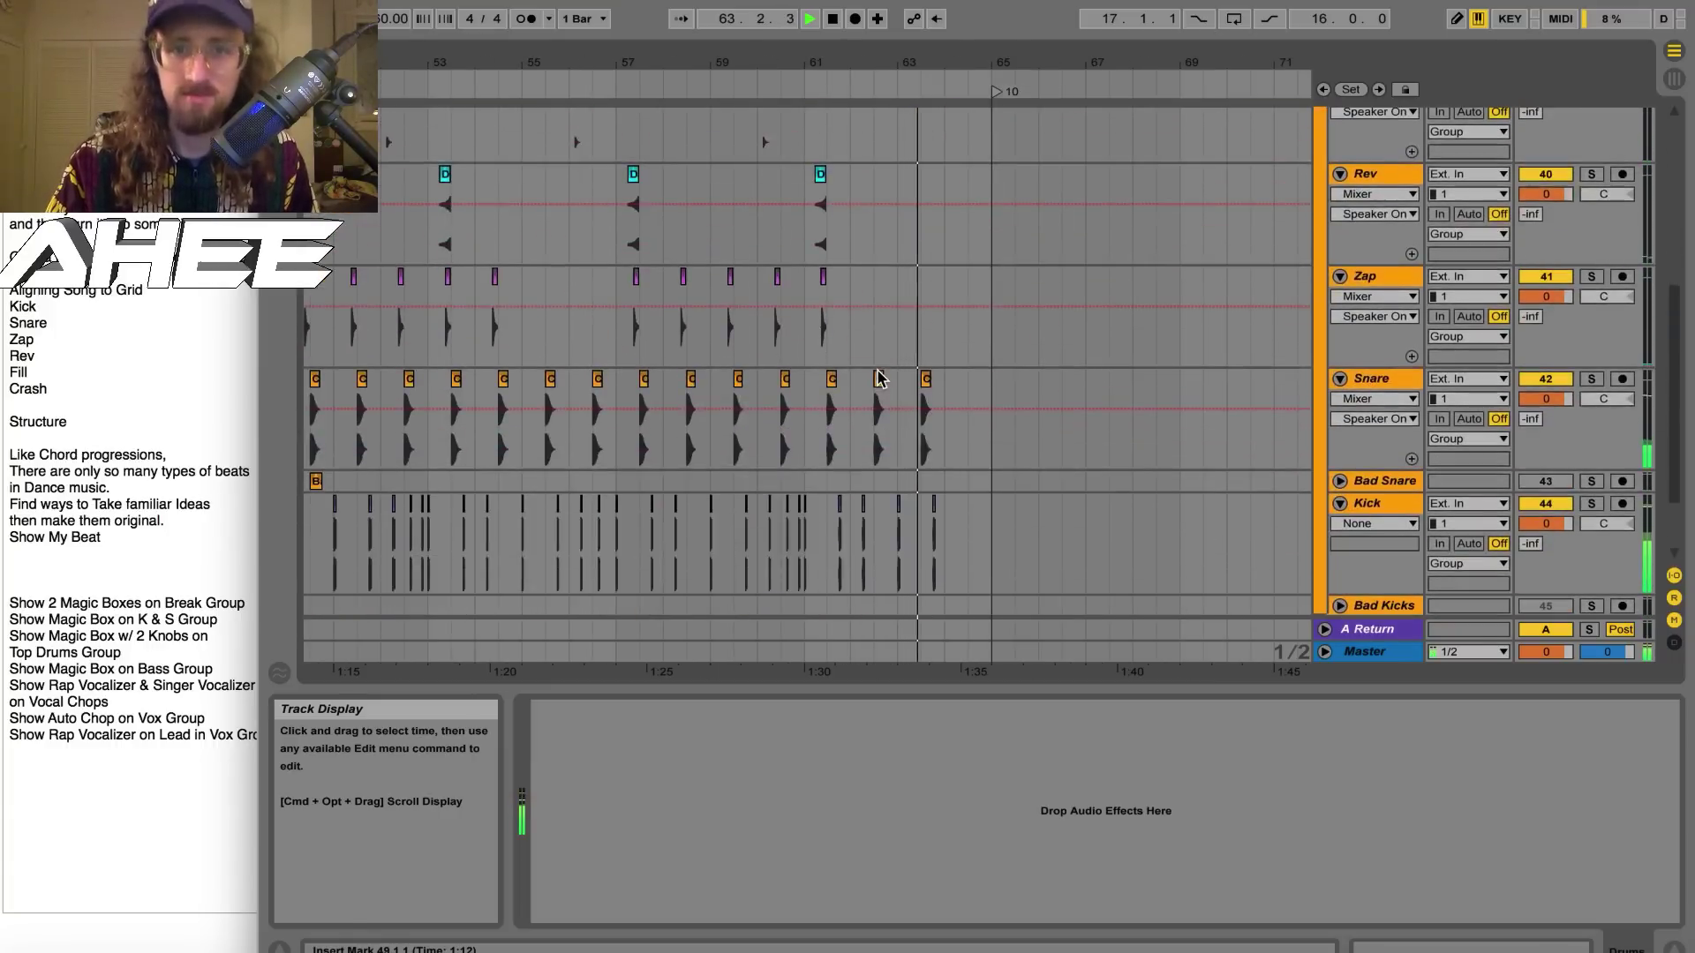
key("space")
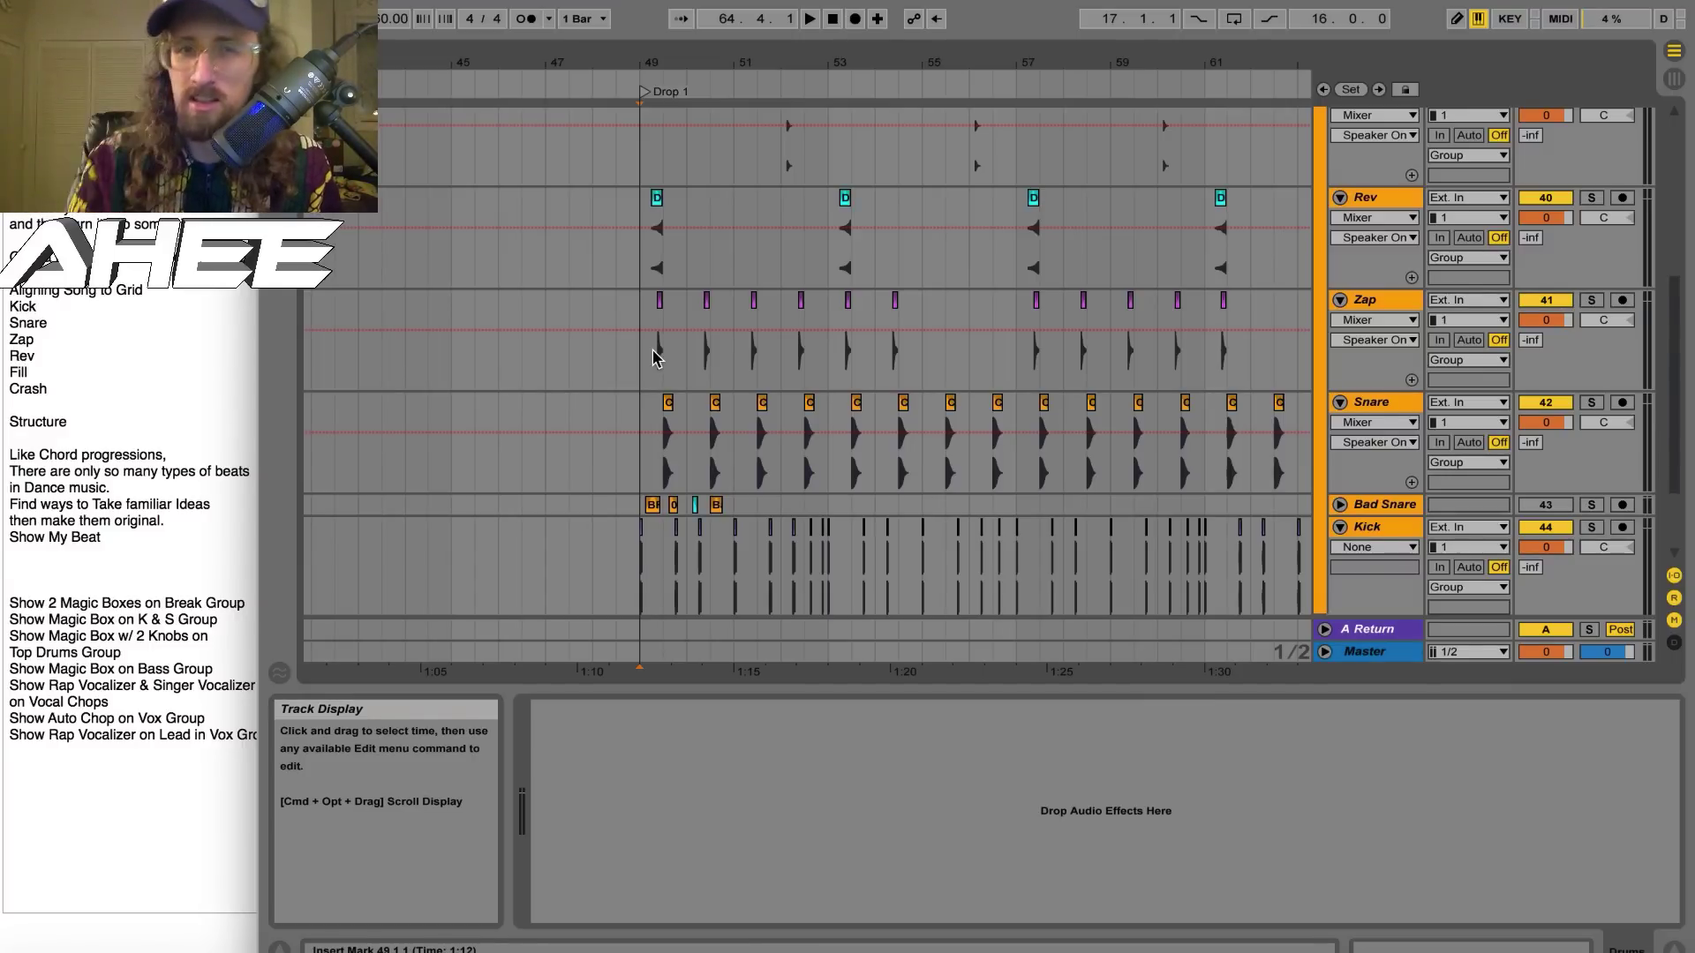
Set the high-pass filter frequency to 1.04 kHz in the EQ Eight of the Dirt Monkey - Nomad reference track
scroll(697, 341, "down", 3)
left_click_drag(785, 62, 785, 521)
left_click(762, 526)
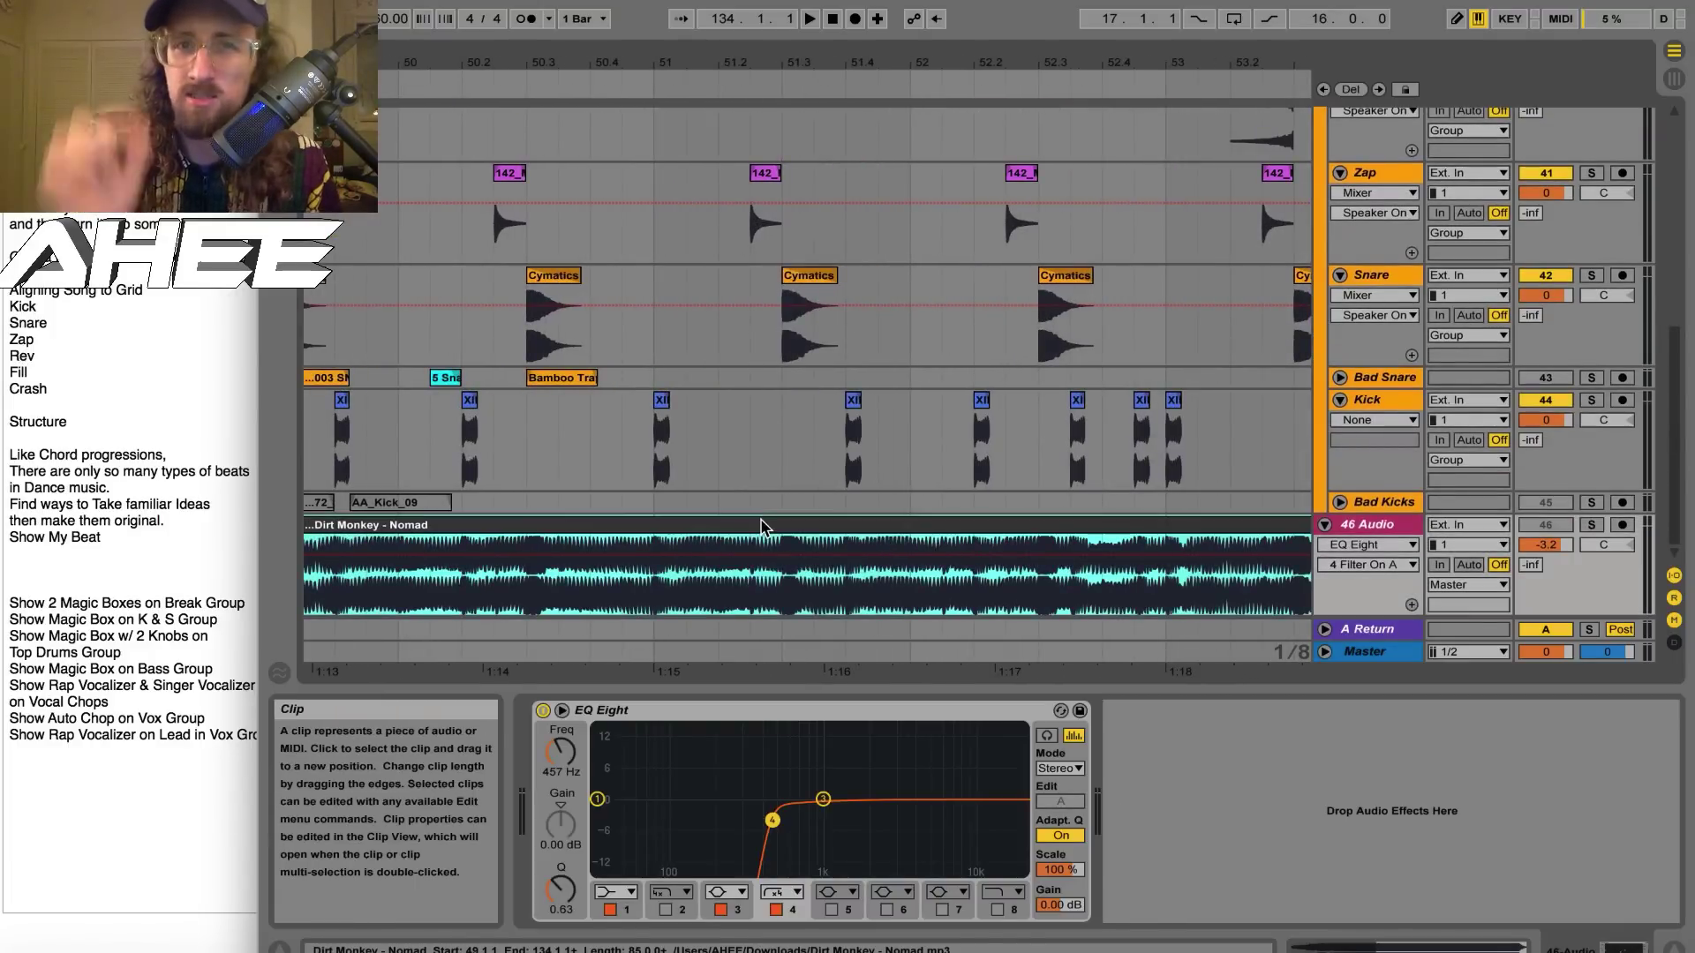
left_click_drag(772, 820, 789, 821)
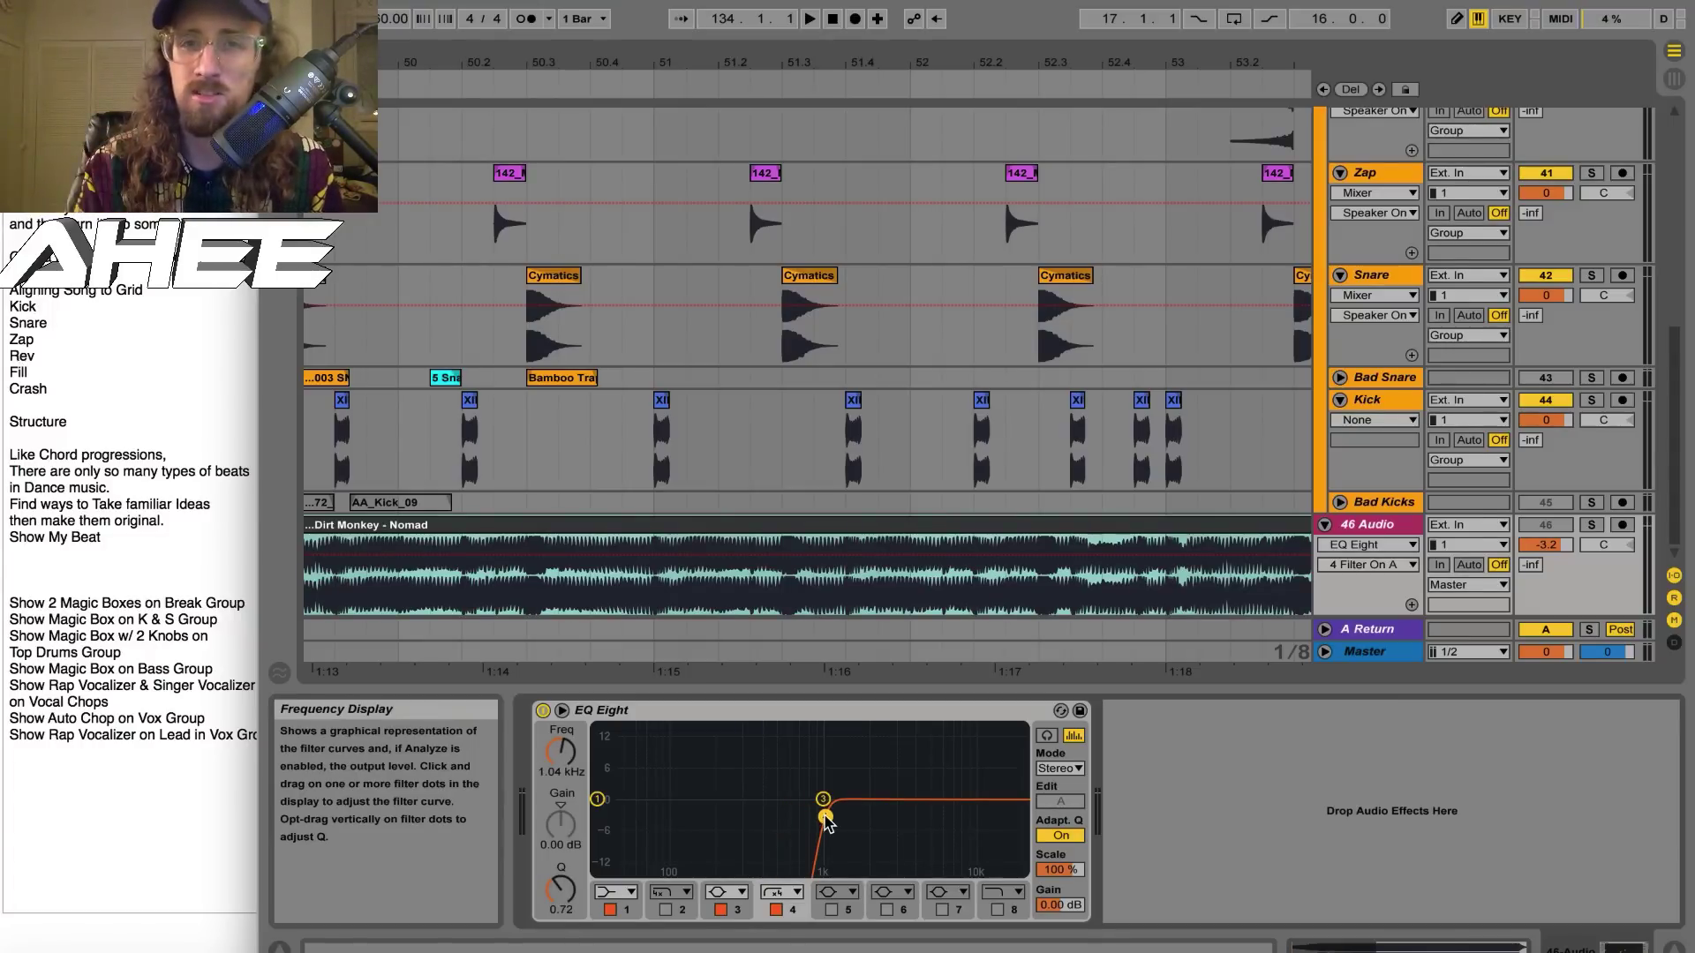
Play the finished song from 49.1.1 with K & S and Top Drums soloed and examine the Top Drums tracks
left_click_drag(755, 71, 755, 62)
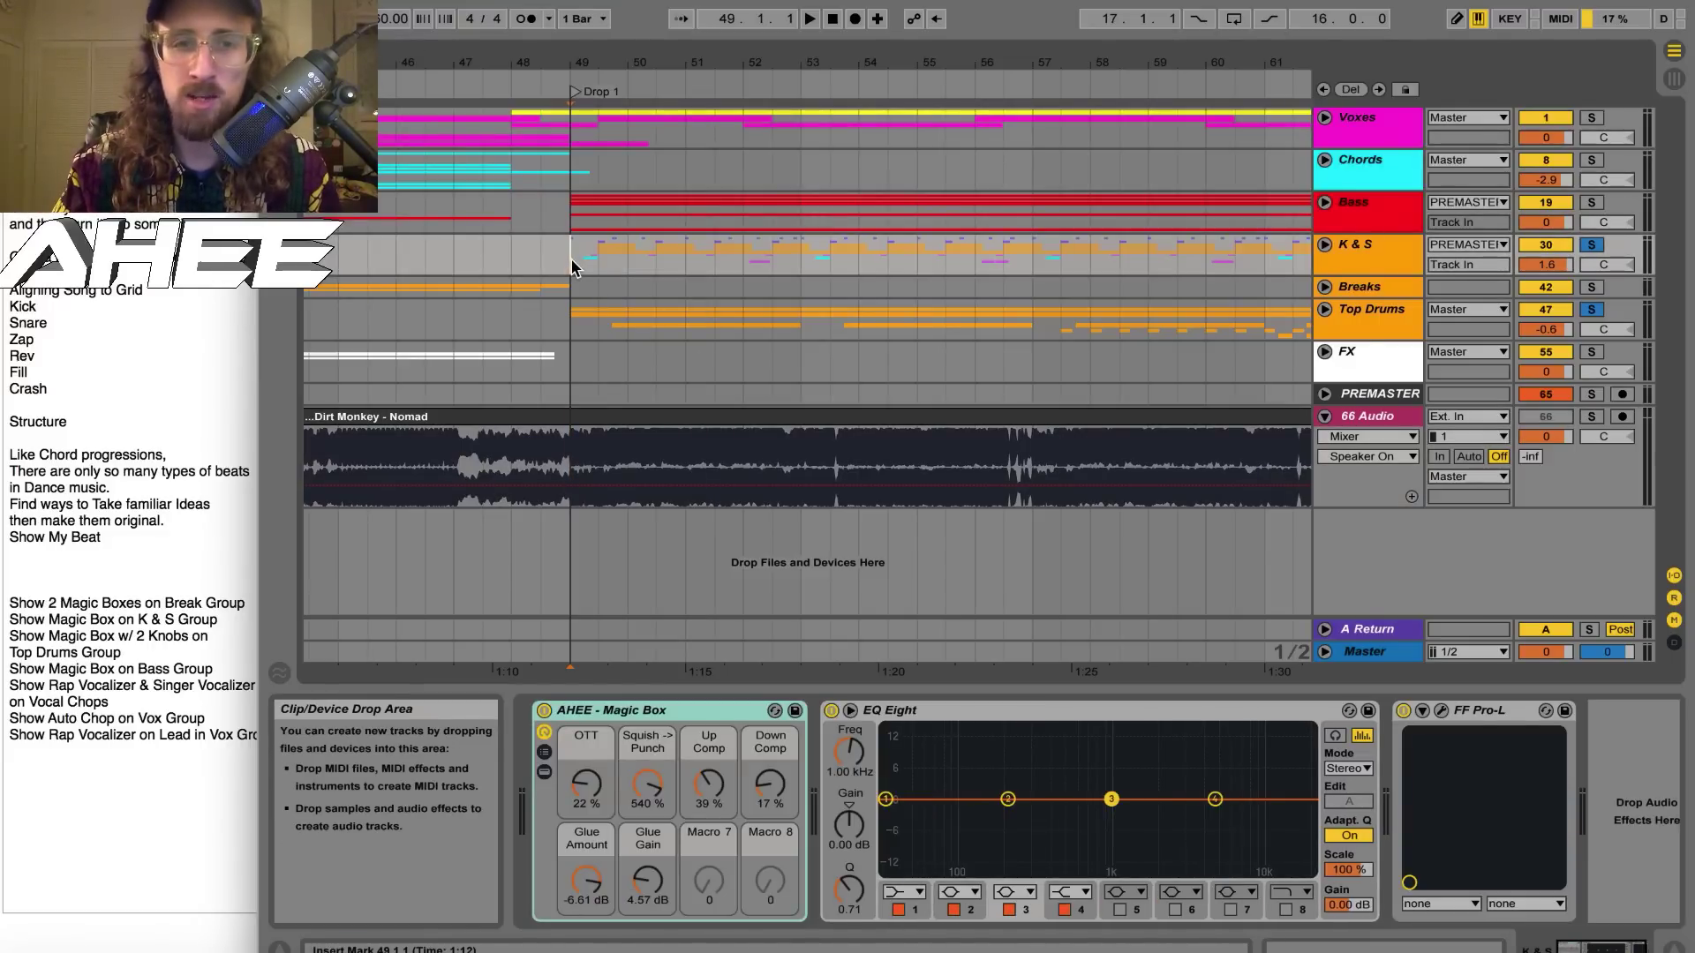
key("space")
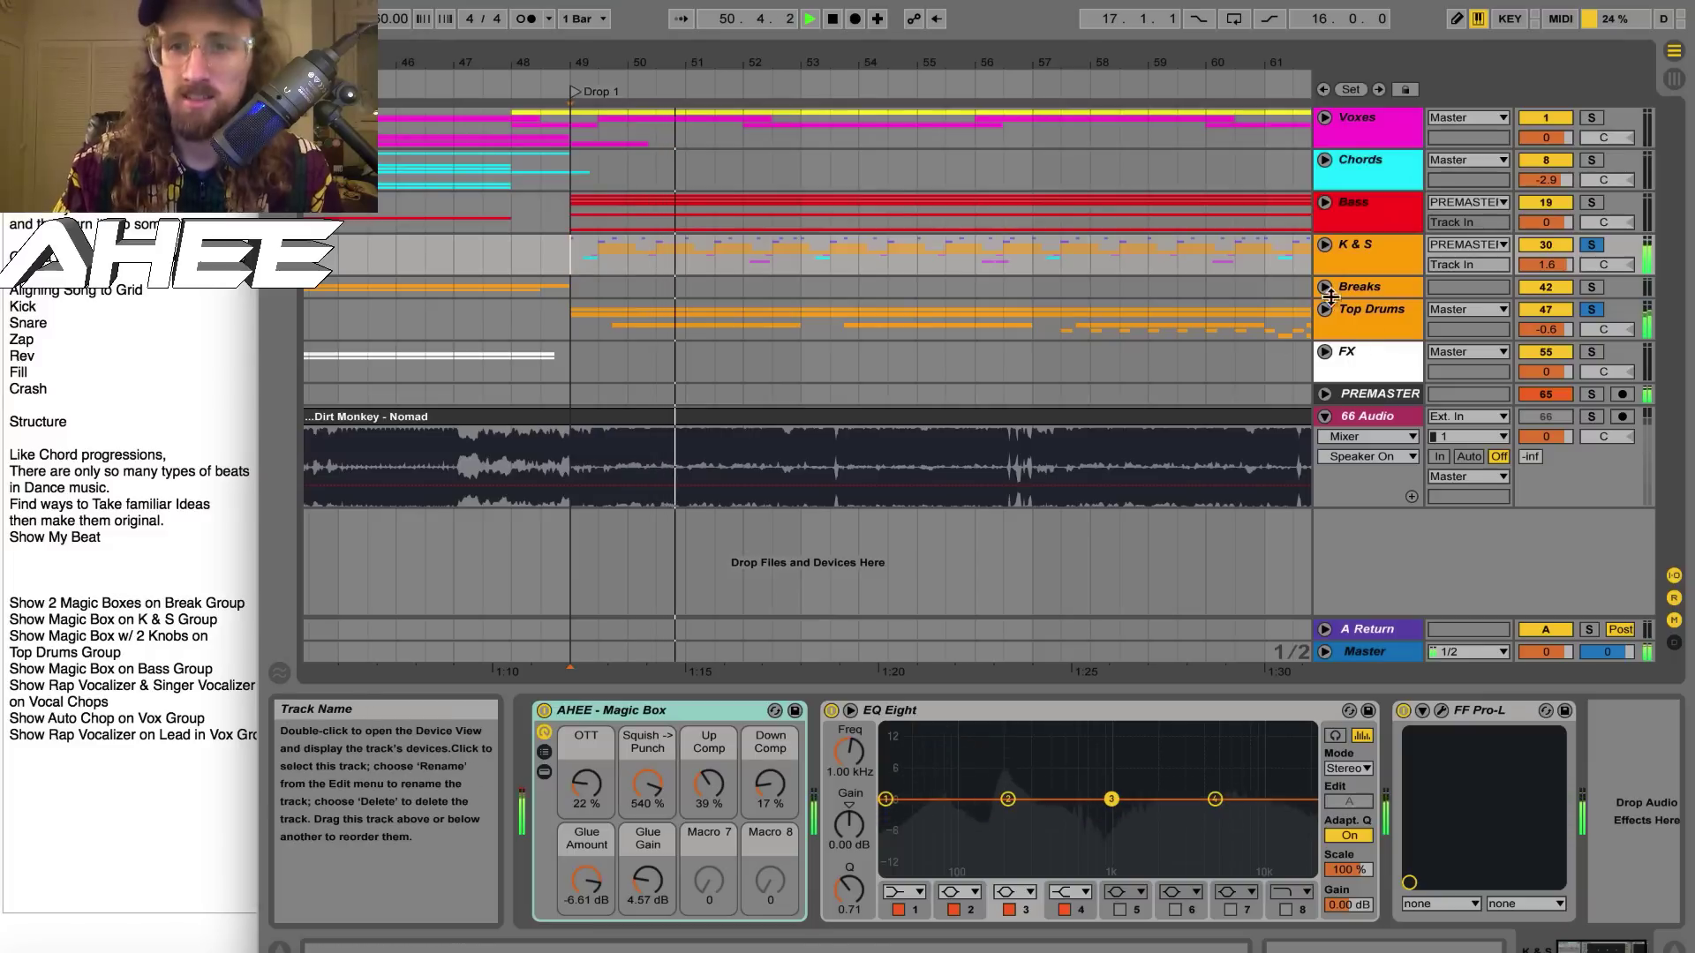
scroll(846, 475, "down", 10)
scroll(845, 475, "down", 5)
scroll(845, 475, "right", 4)
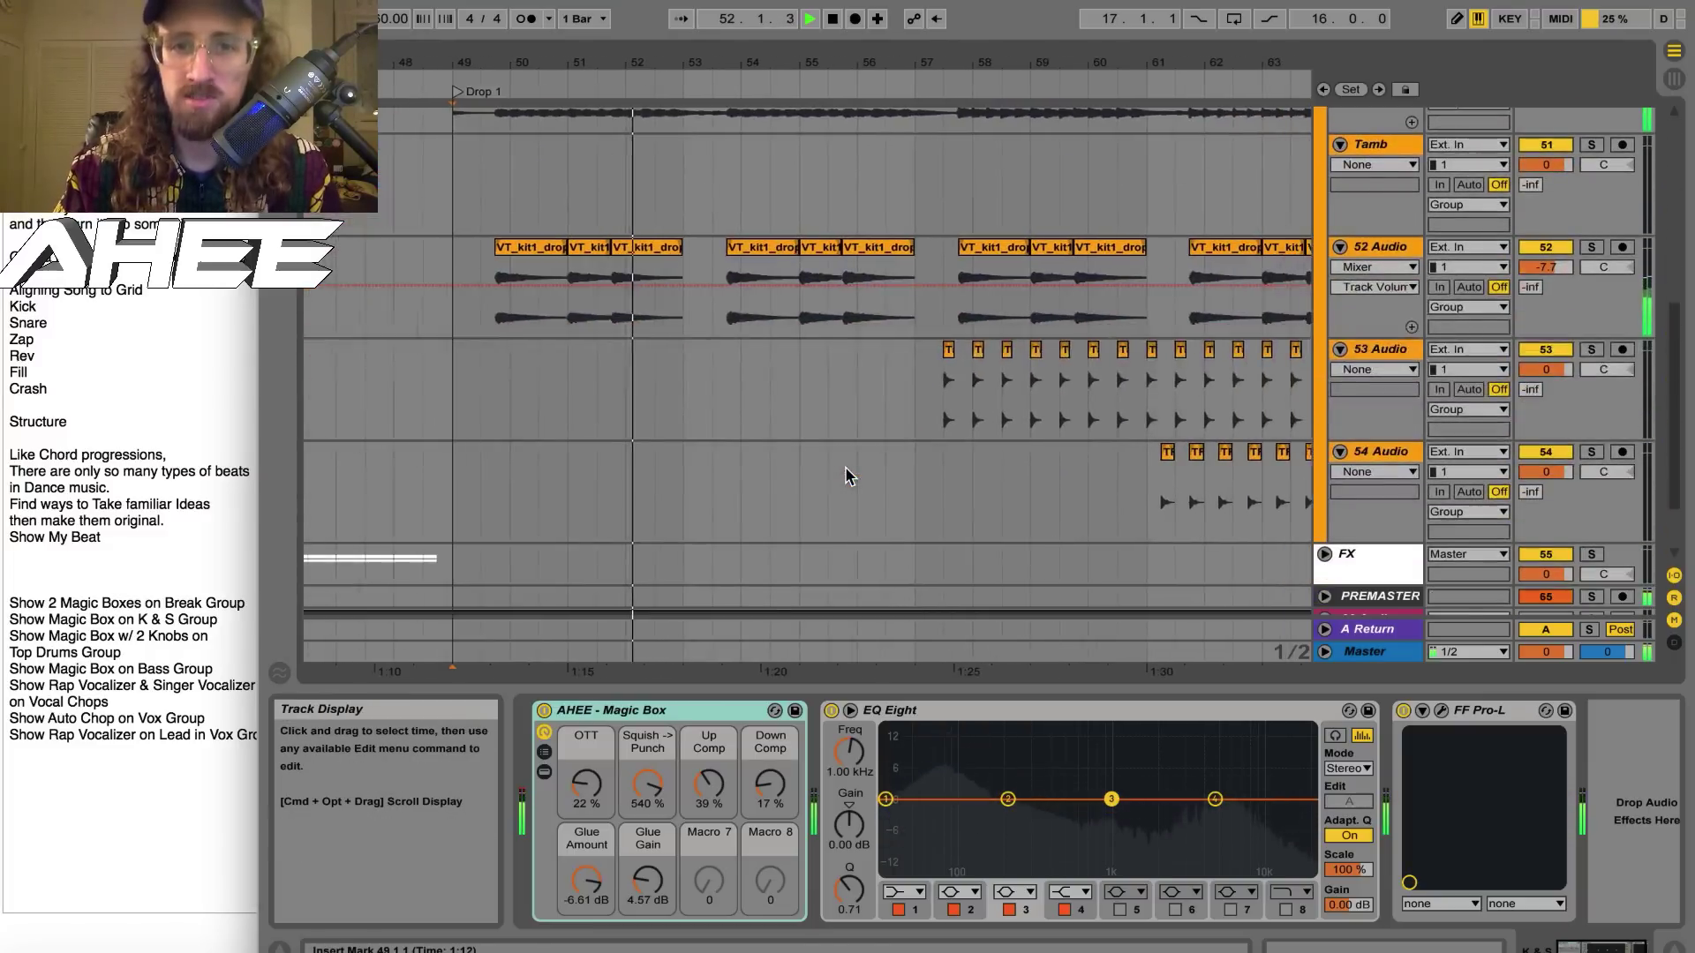
scroll(846, 475, "up", 4)
scroll(846, 475, "down", 2)
scroll(846, 475, "right", 2)
scroll(845, 477, "up", 15)
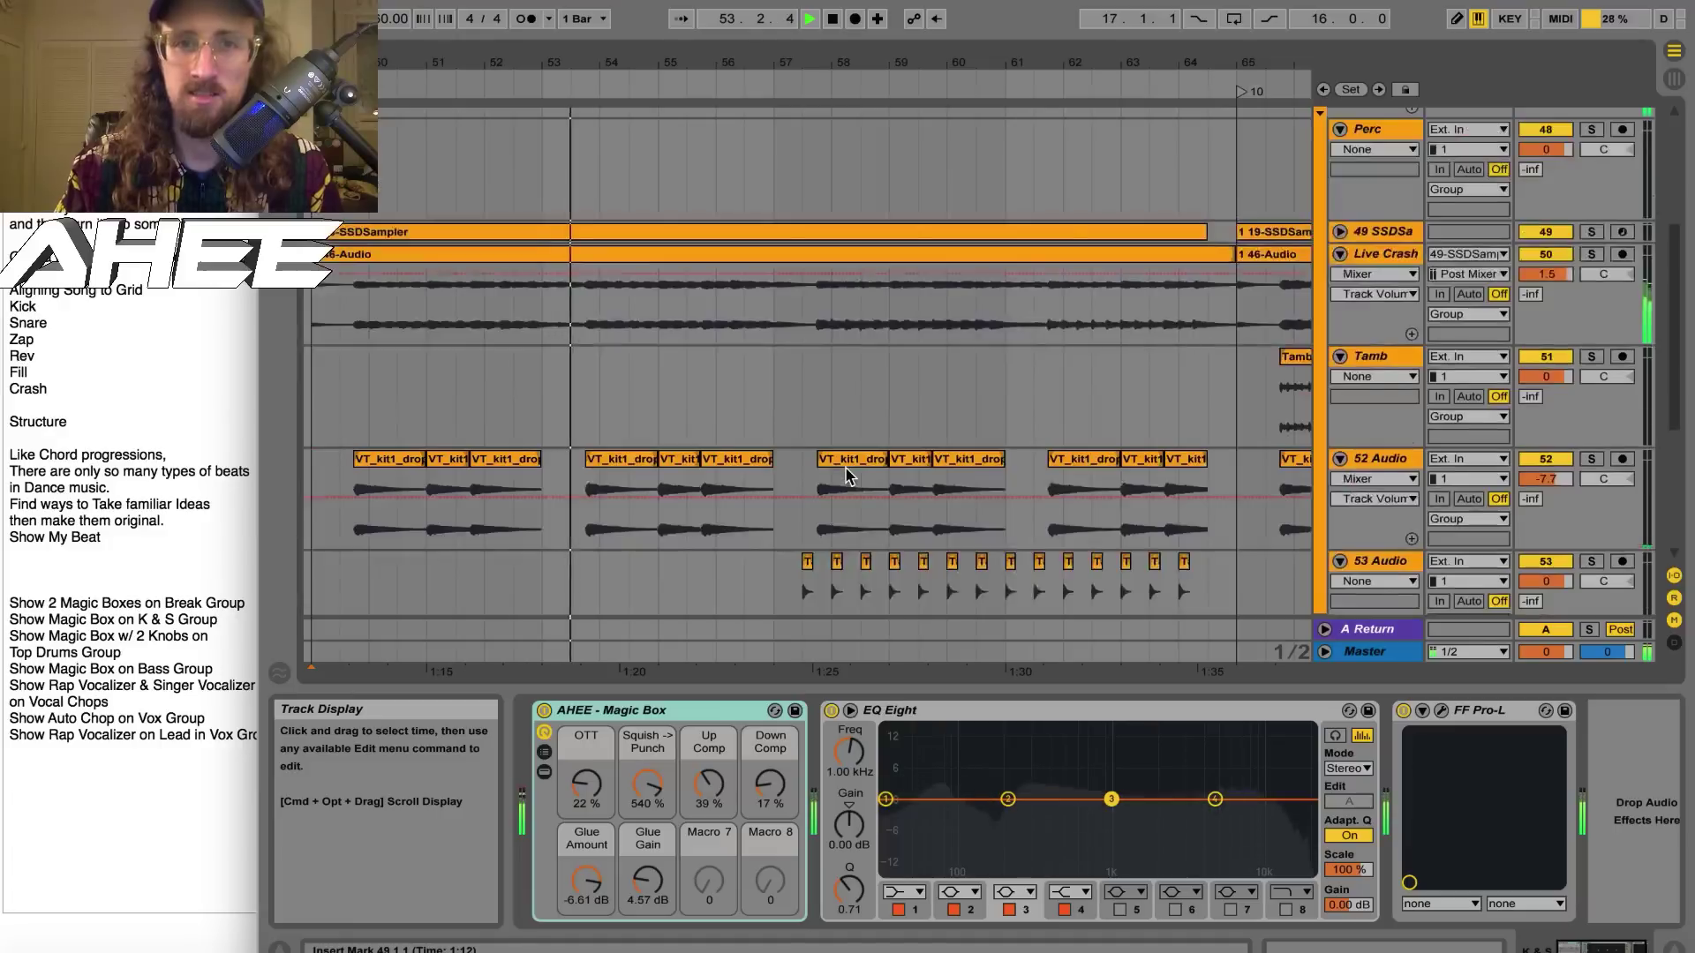
scroll(845, 477, "left", 3)
Unfold the K & S group and examine its kick, snare, zap, reverse and fill tracks against Top Drums until playback reaches bar 65
left_click(1327, 255)
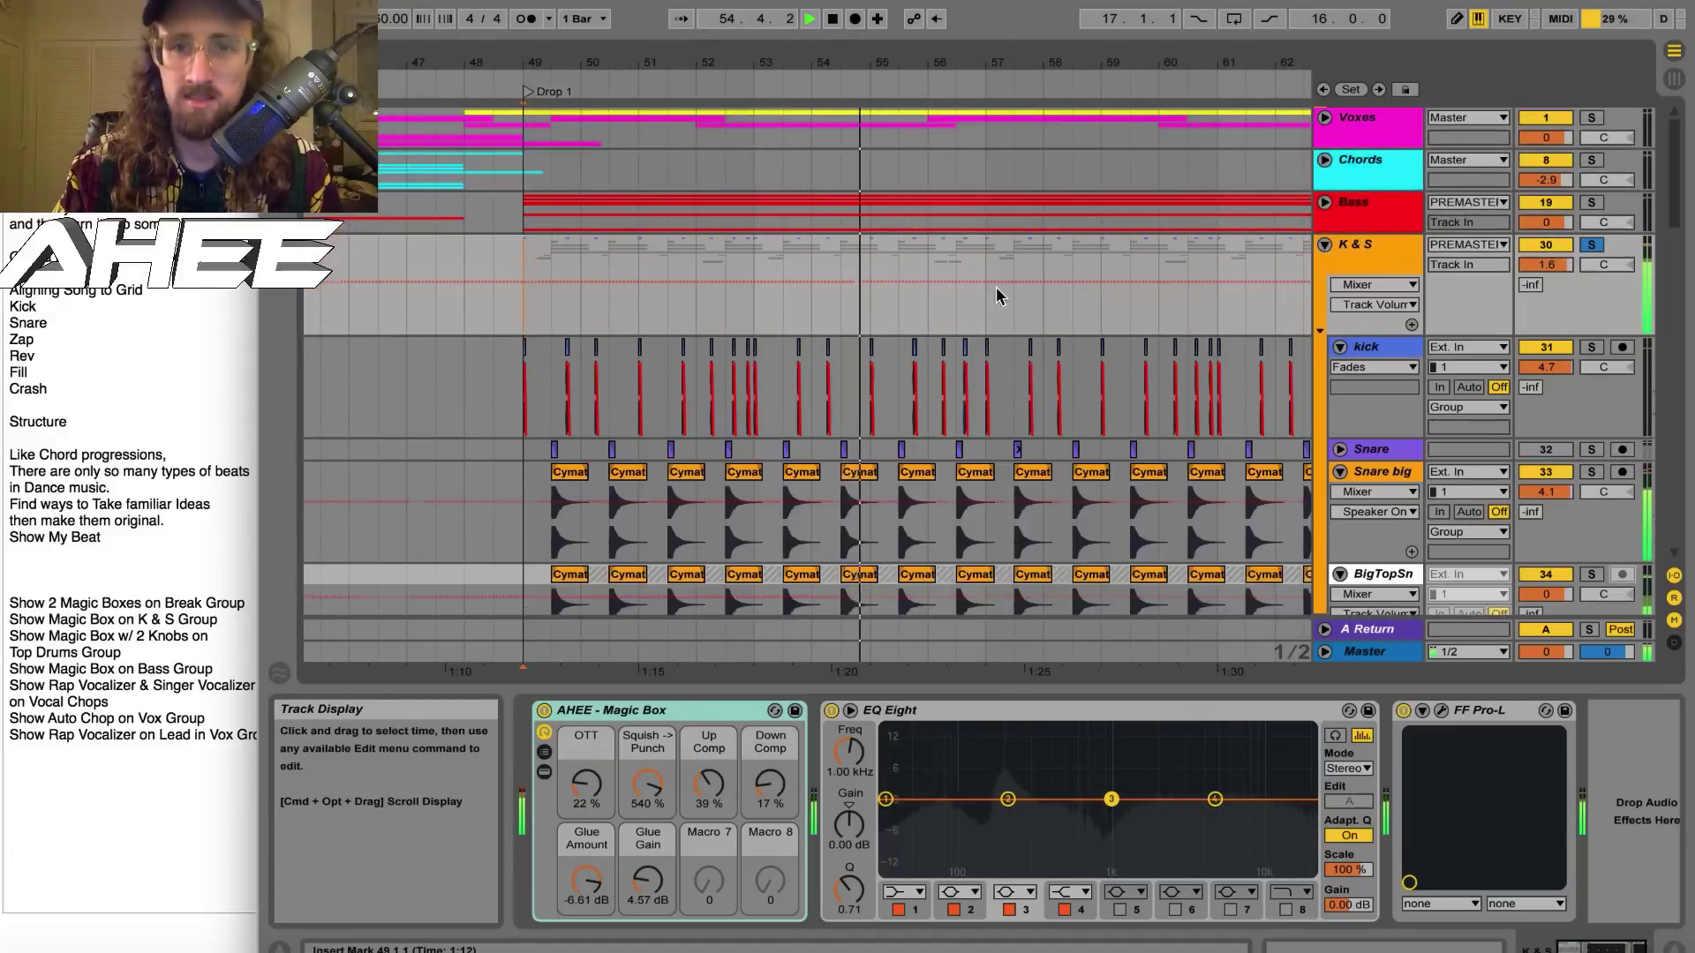
scroll(548, 581, "down", 3)
scroll(641, 369, "down", 3)
scroll(900, 351, "down", 6)
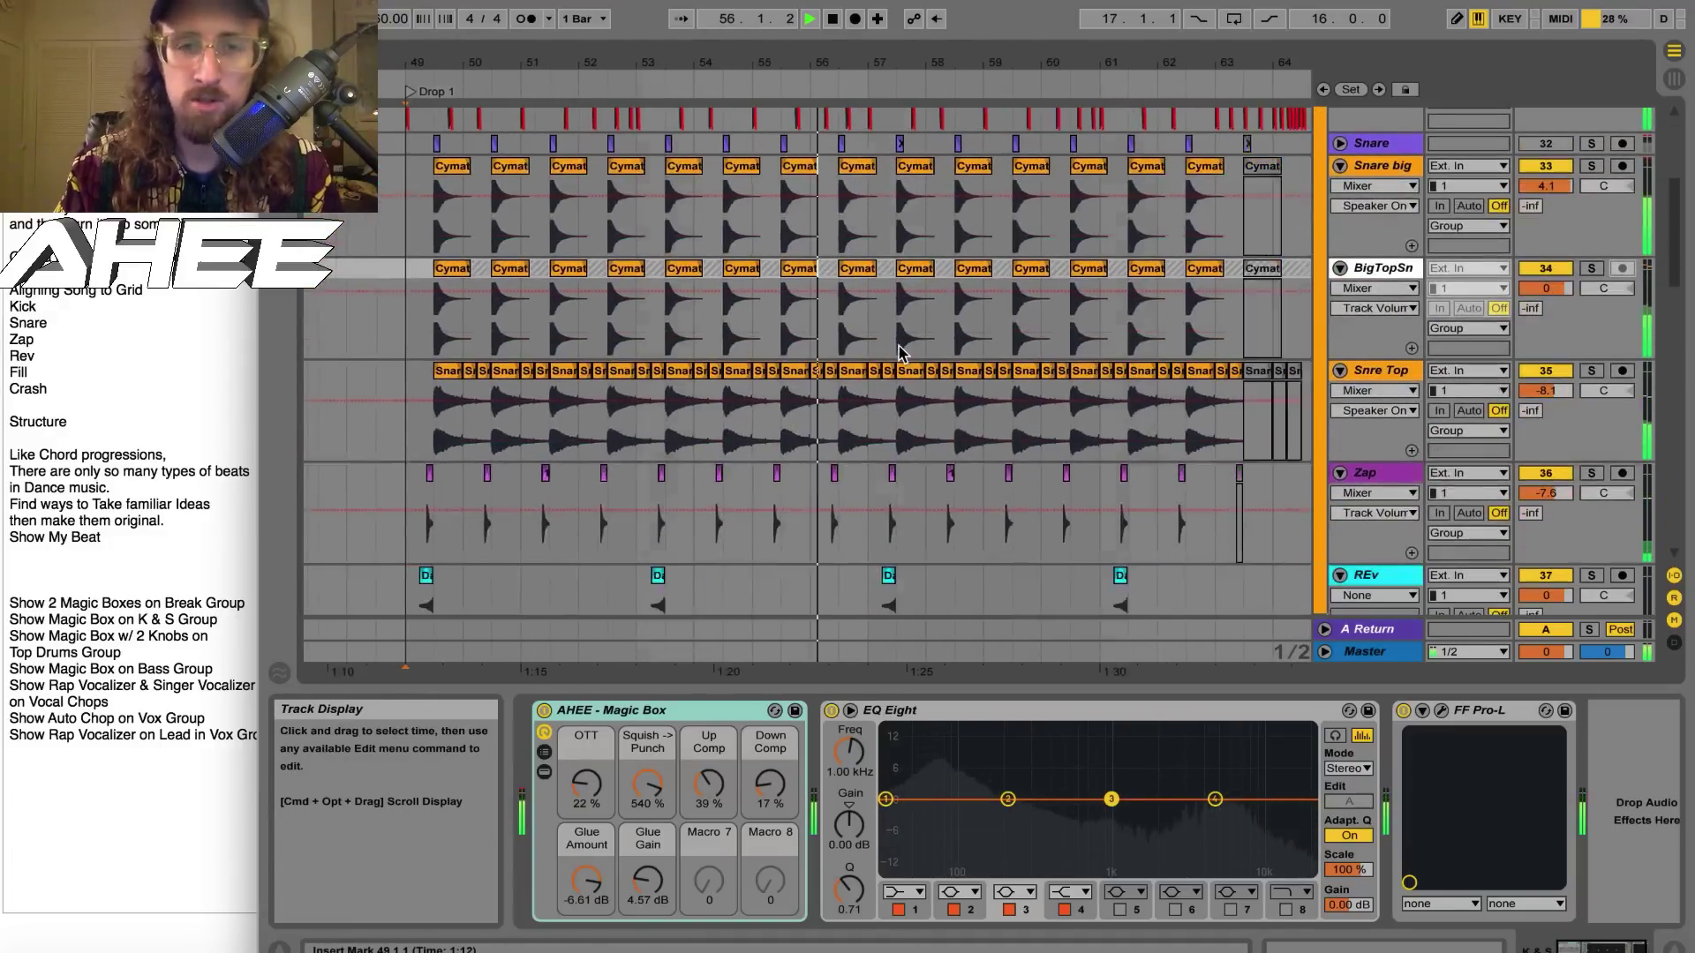
scroll(901, 353, "down", 15)
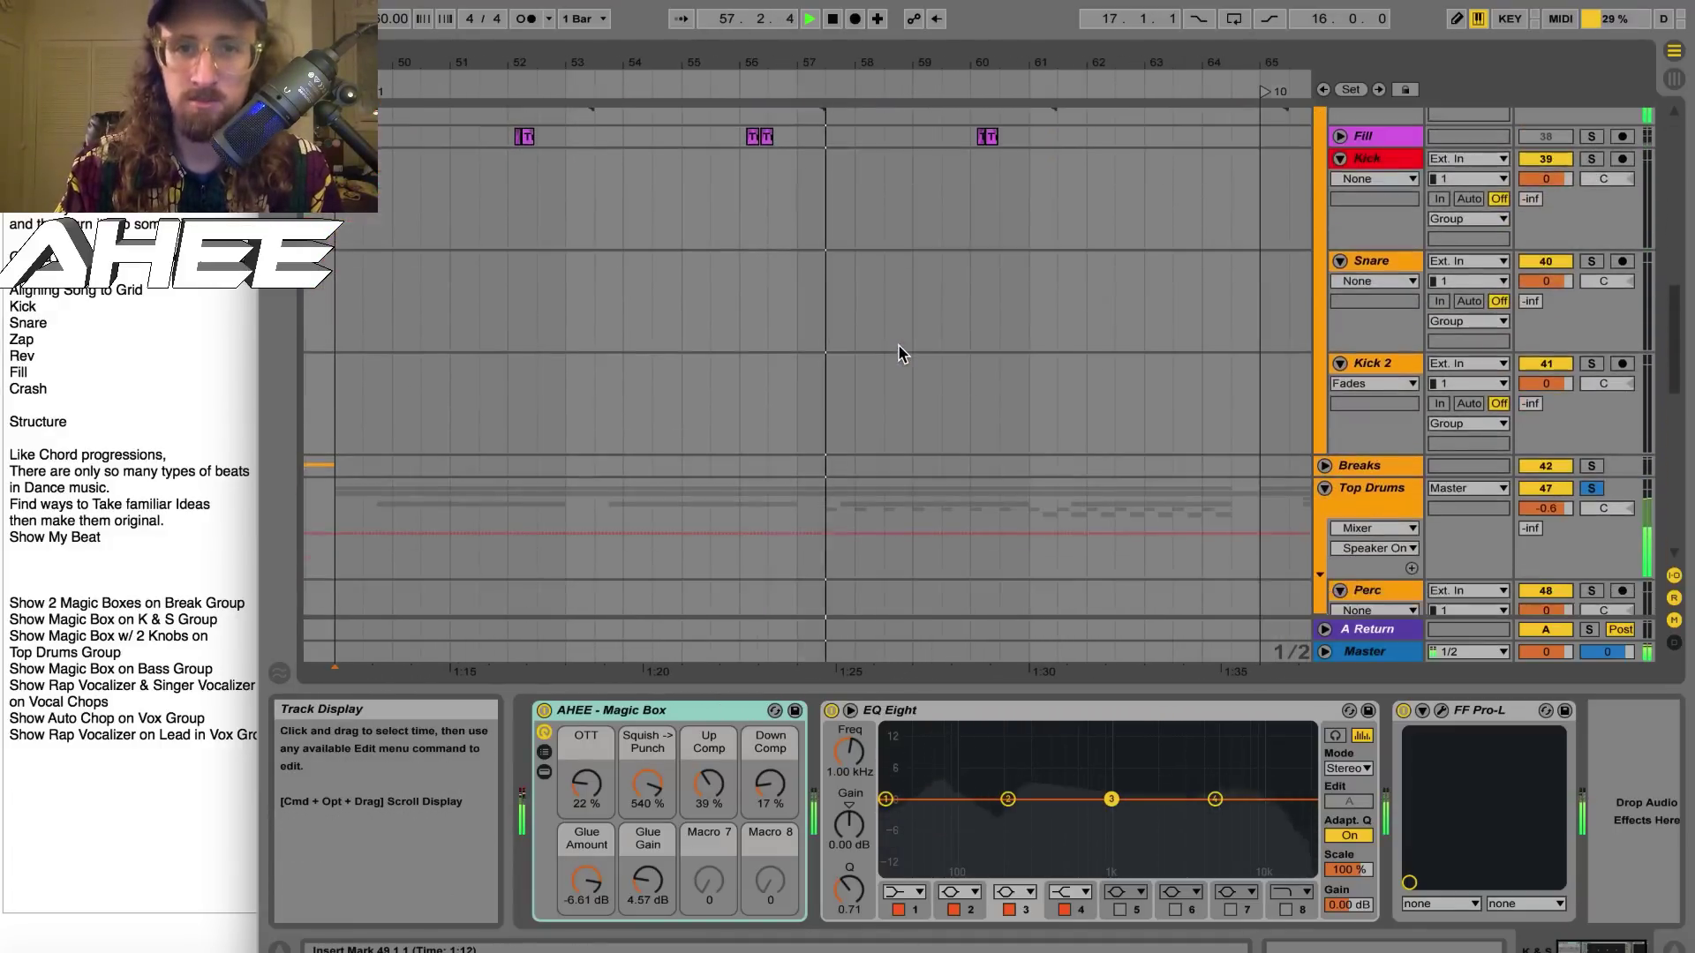
scroll(901, 353, "down", 3)
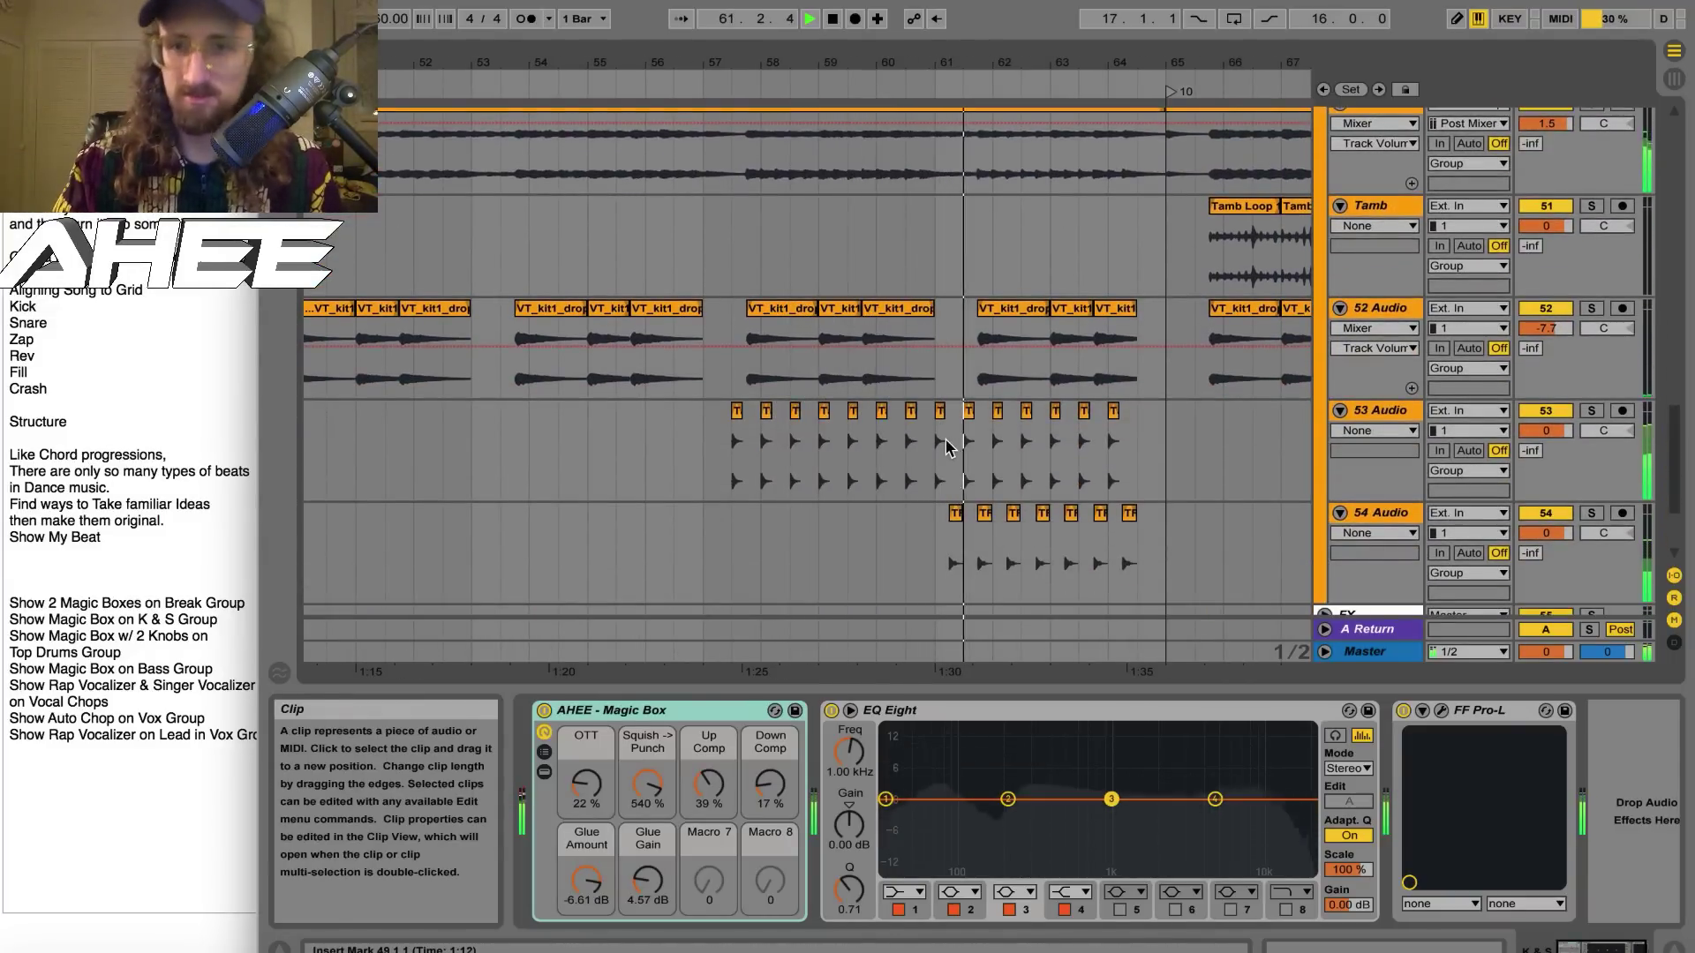
scroll(909, 423, "up", 3)
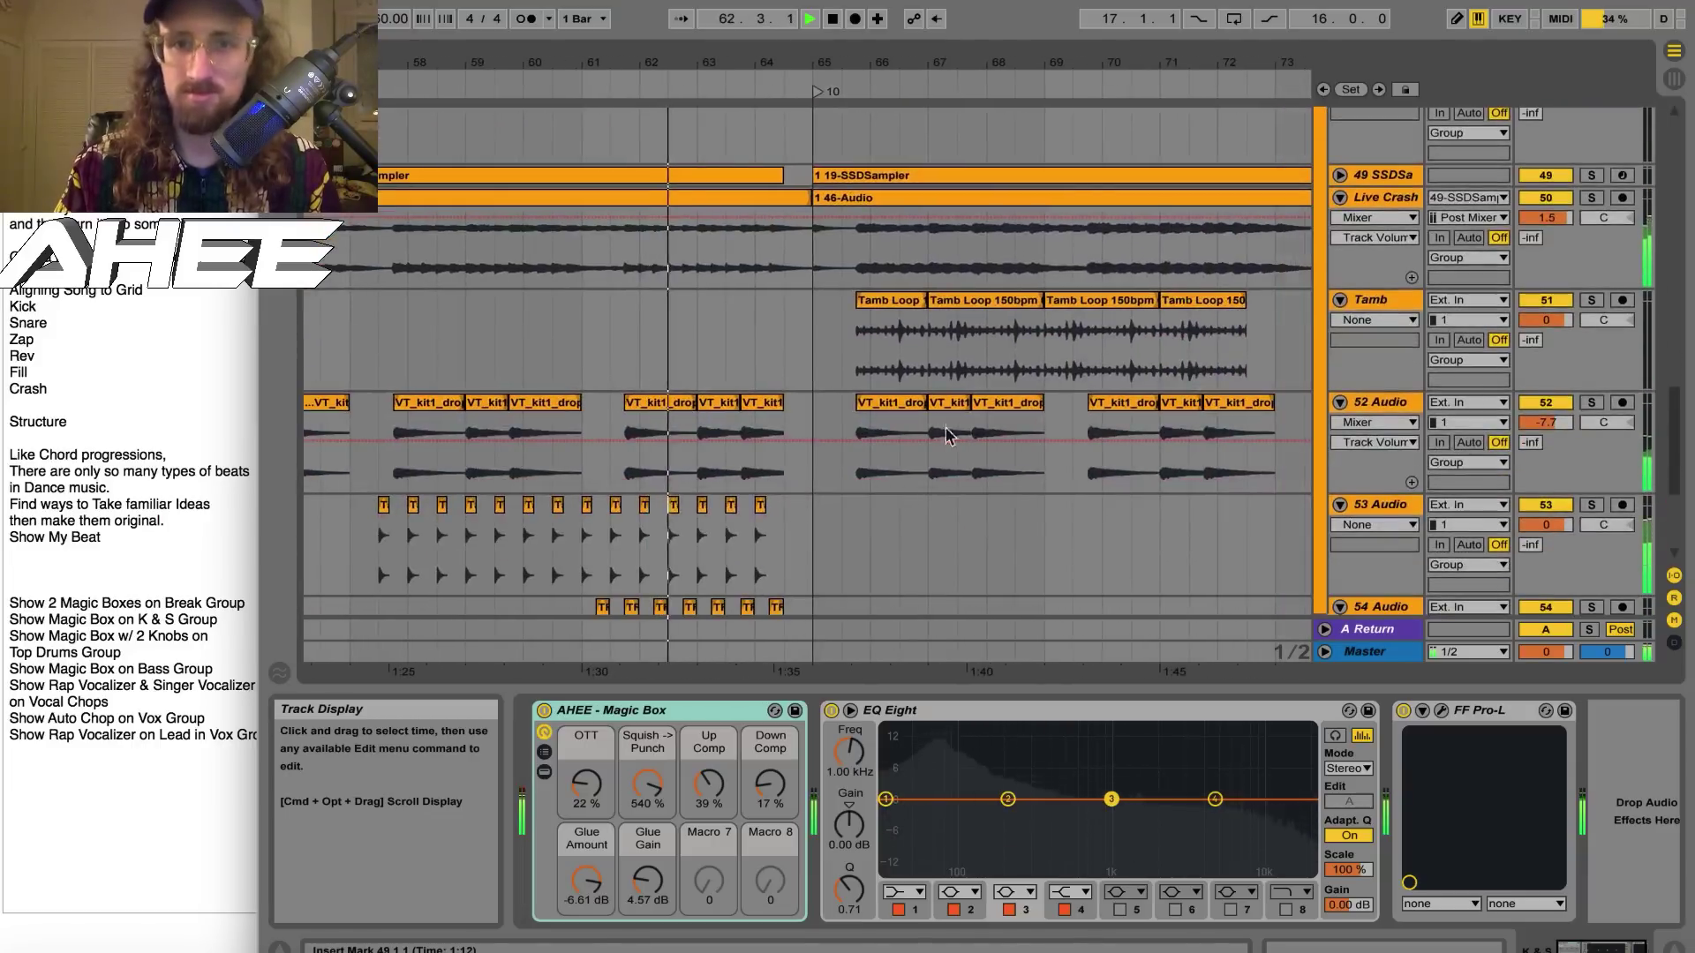
left_click(851, 369)
scroll(830, 362, "down", 3)
scroll(811, 358, "up", 15)
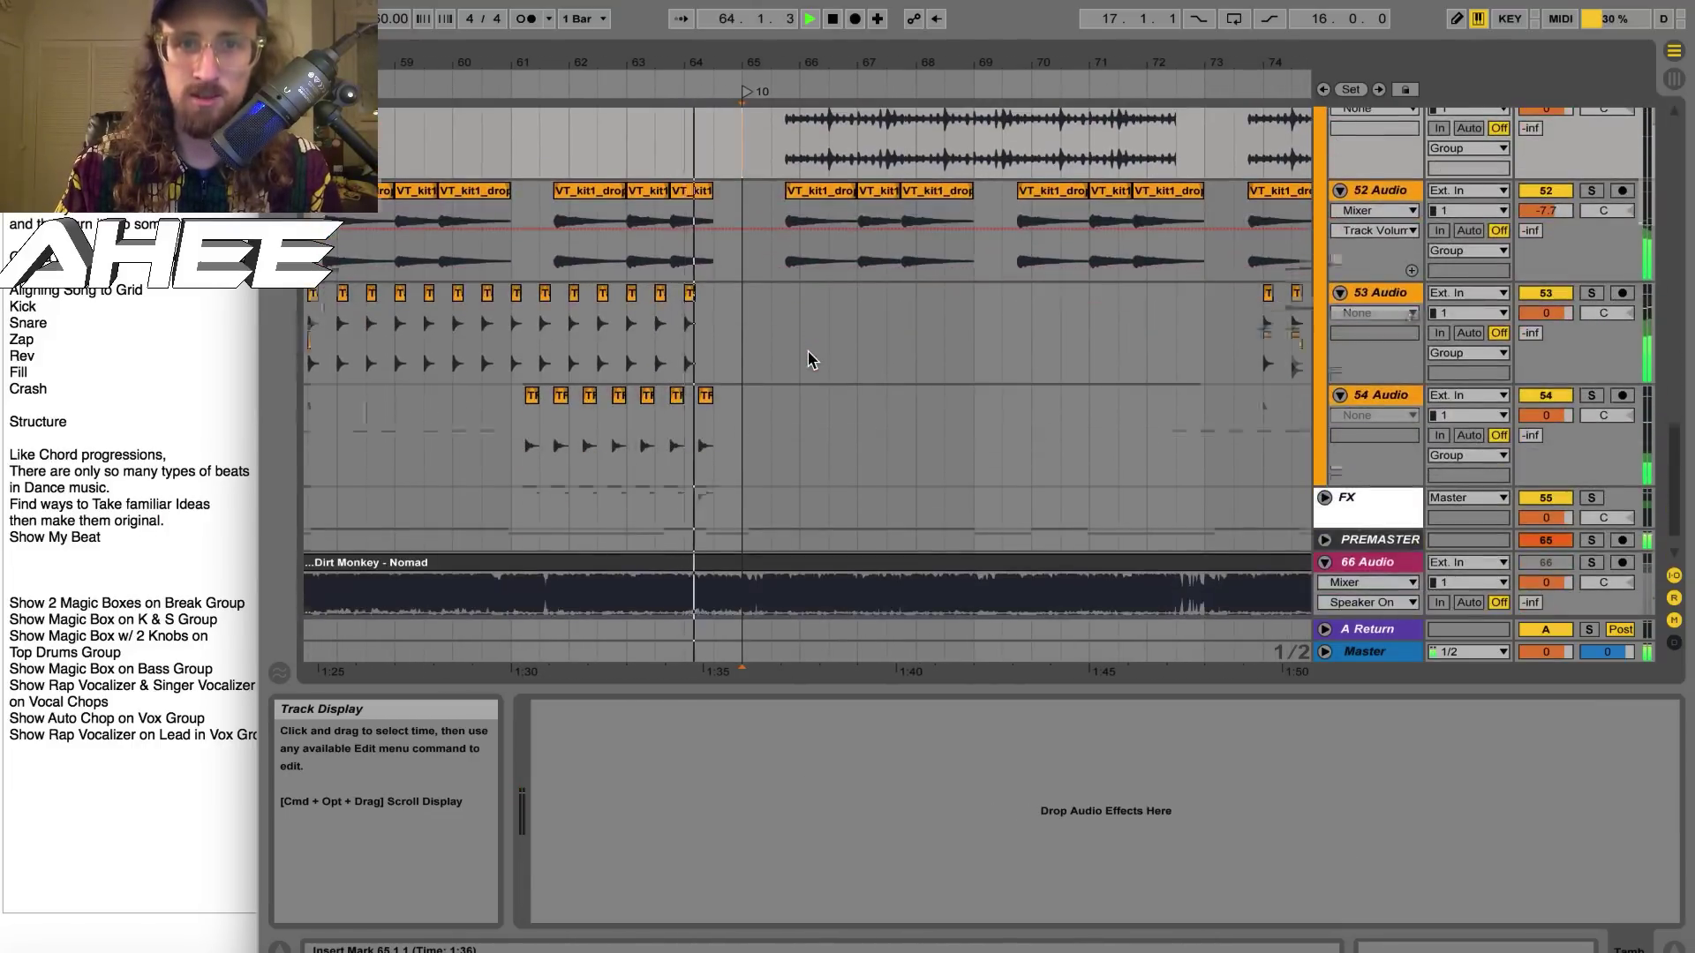
key("space")
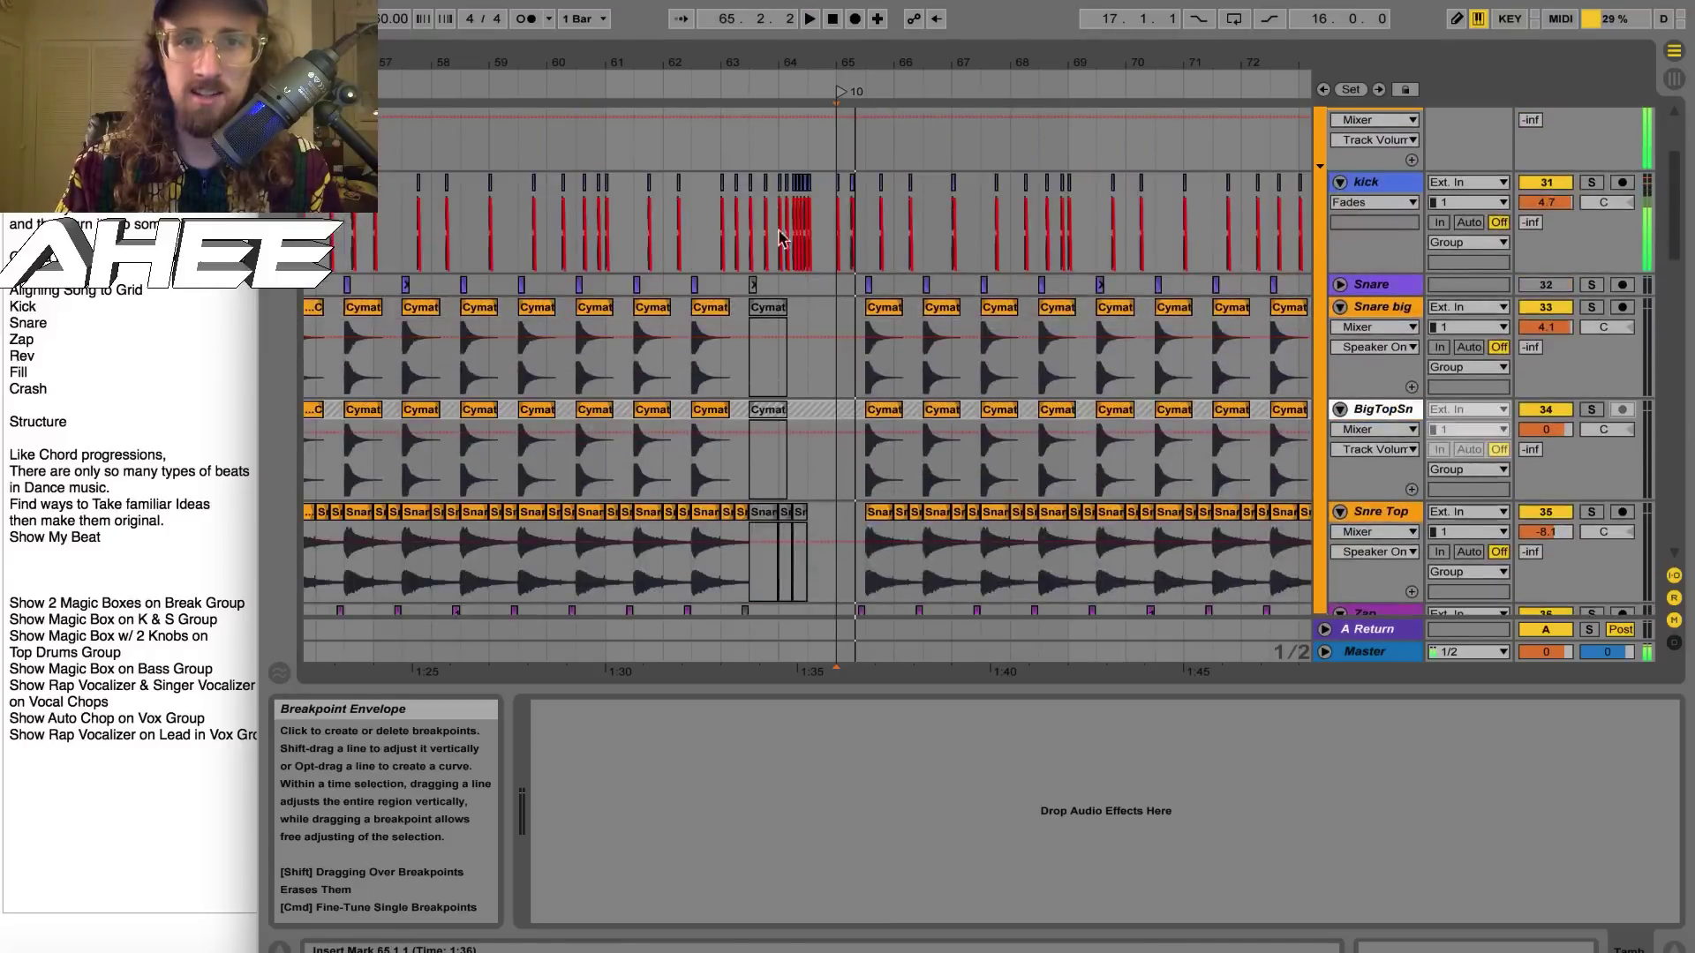
Solo the Dirt Monkey - Nomad reference on the 66 Audio track and audition it from 49.1.1
mouse_move(753, 62)
left_mouse_down()
mouse_move(764, 117)
mouse_move(993, 64)
left_mouse_up()
left_click(682, 240)
scroll(682, 239, "down", 10)
scroll(846, 580, "down", 8)
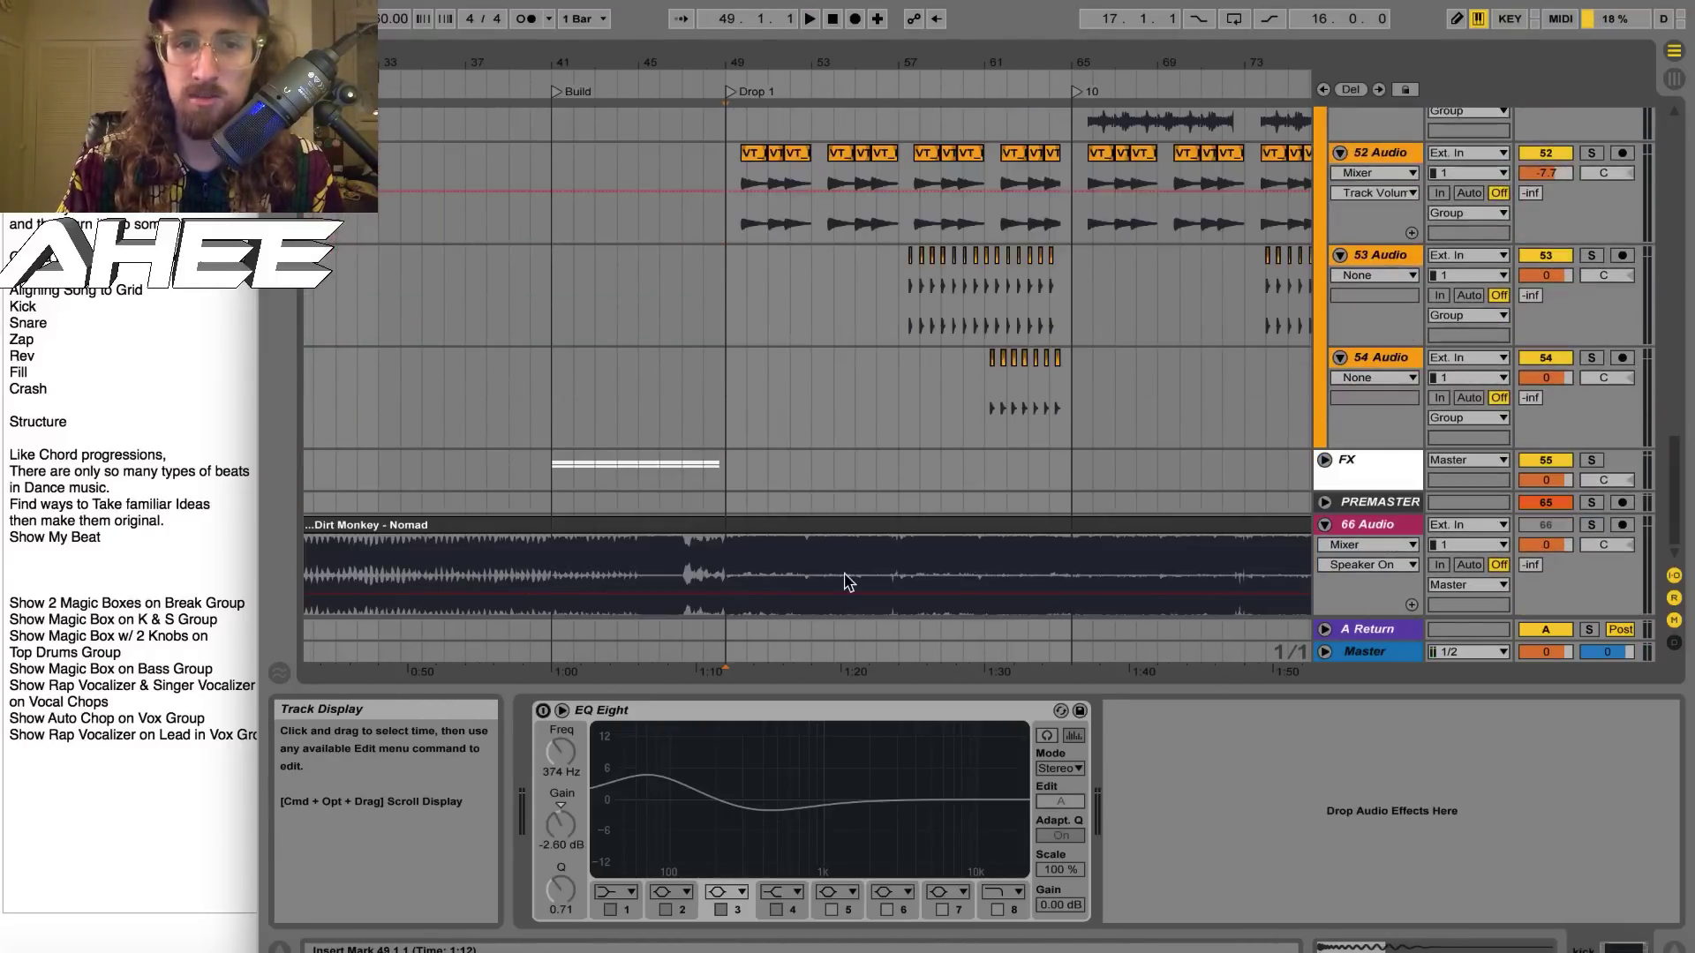
left_click(725, 566)
left_click(1594, 526)
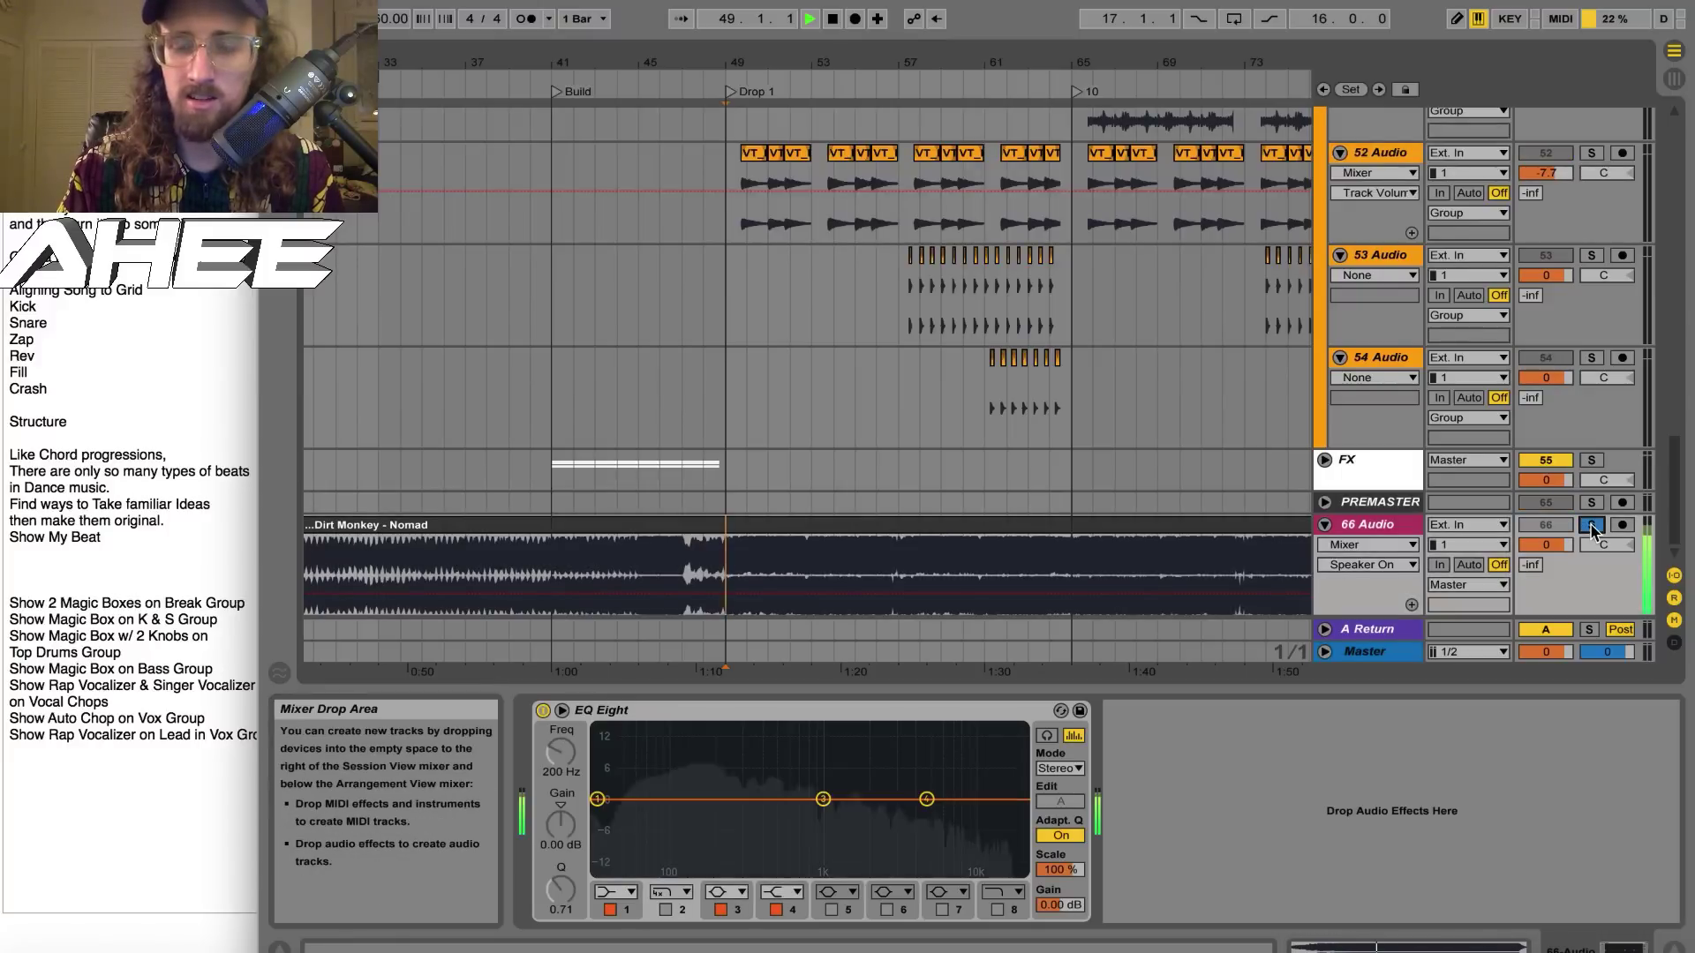
key("space")
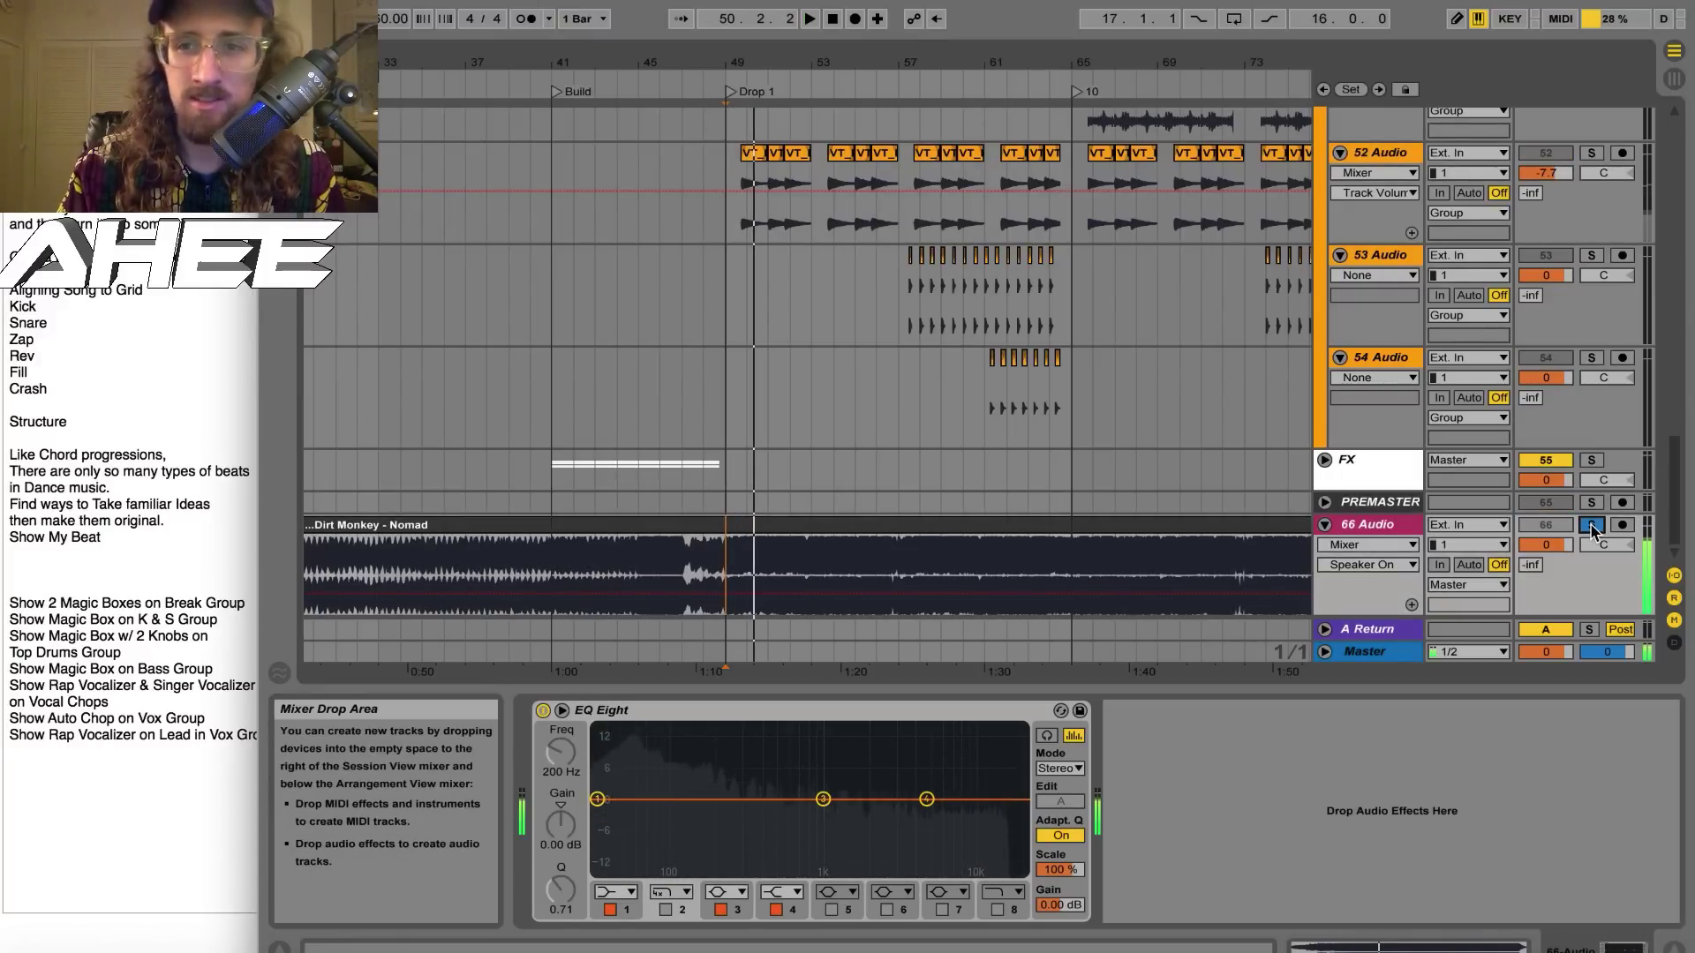
key("space")
Play the full mix from Drop 1 with no track soloed, and unfold the Bass group to examine its tracks
scroll(1586, 526, "up", 10)
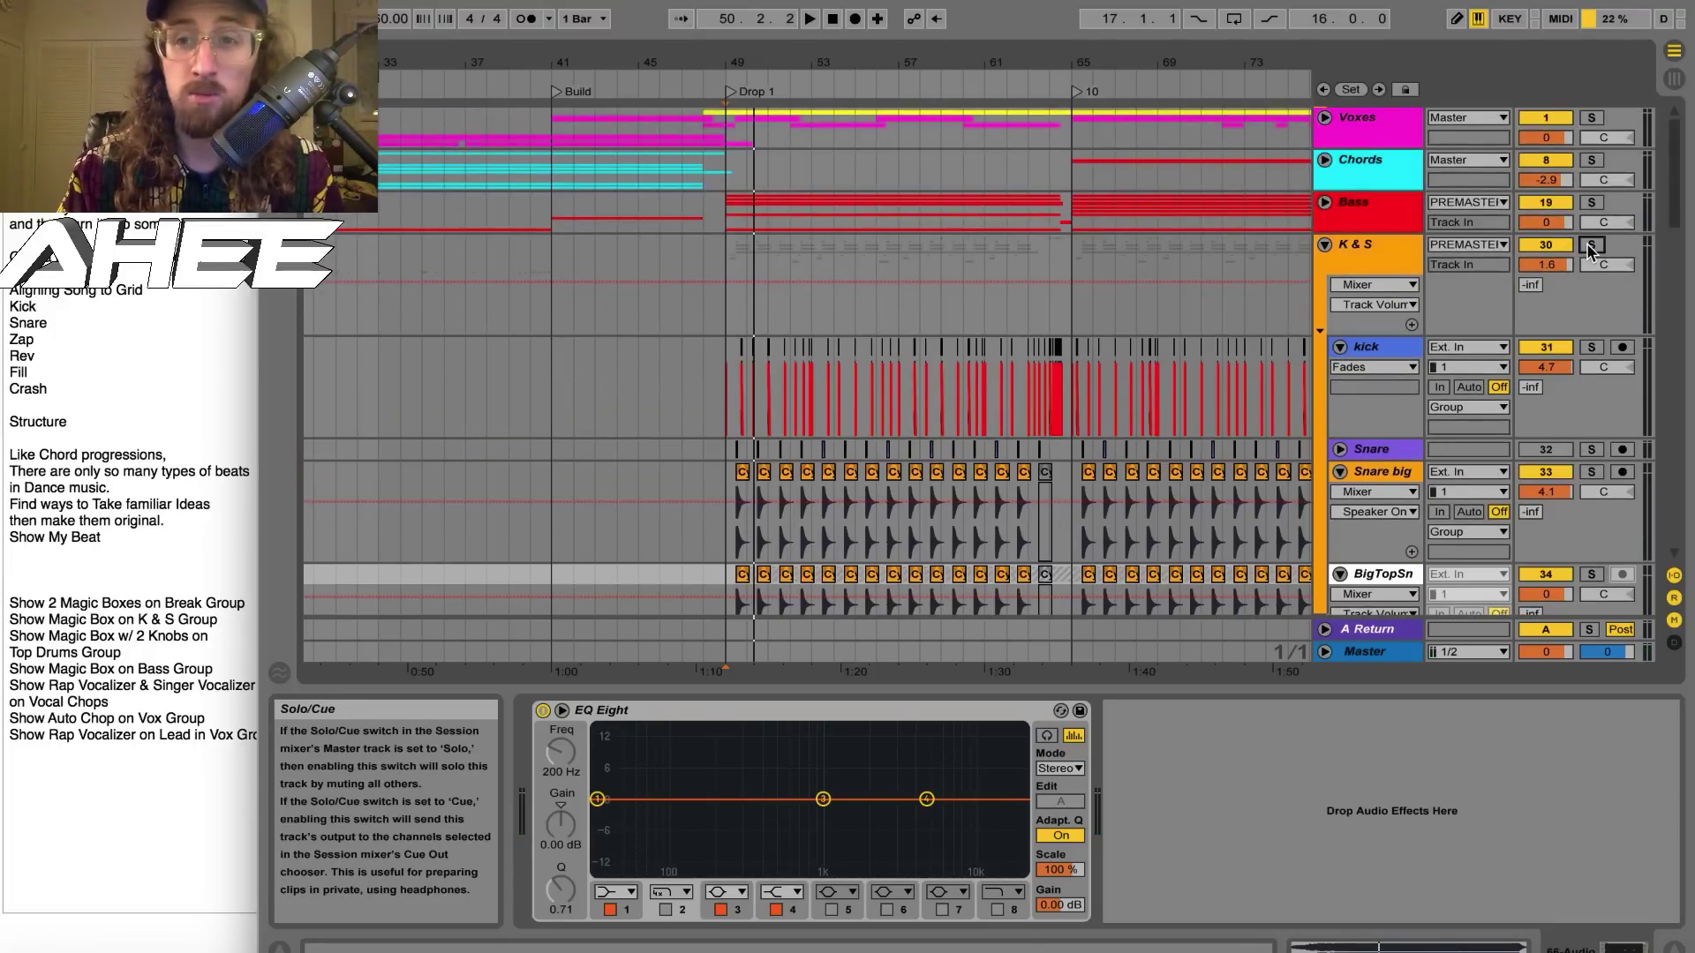
scroll(1587, 250, "down", 10)
scroll(1586, 250, "up", 10)
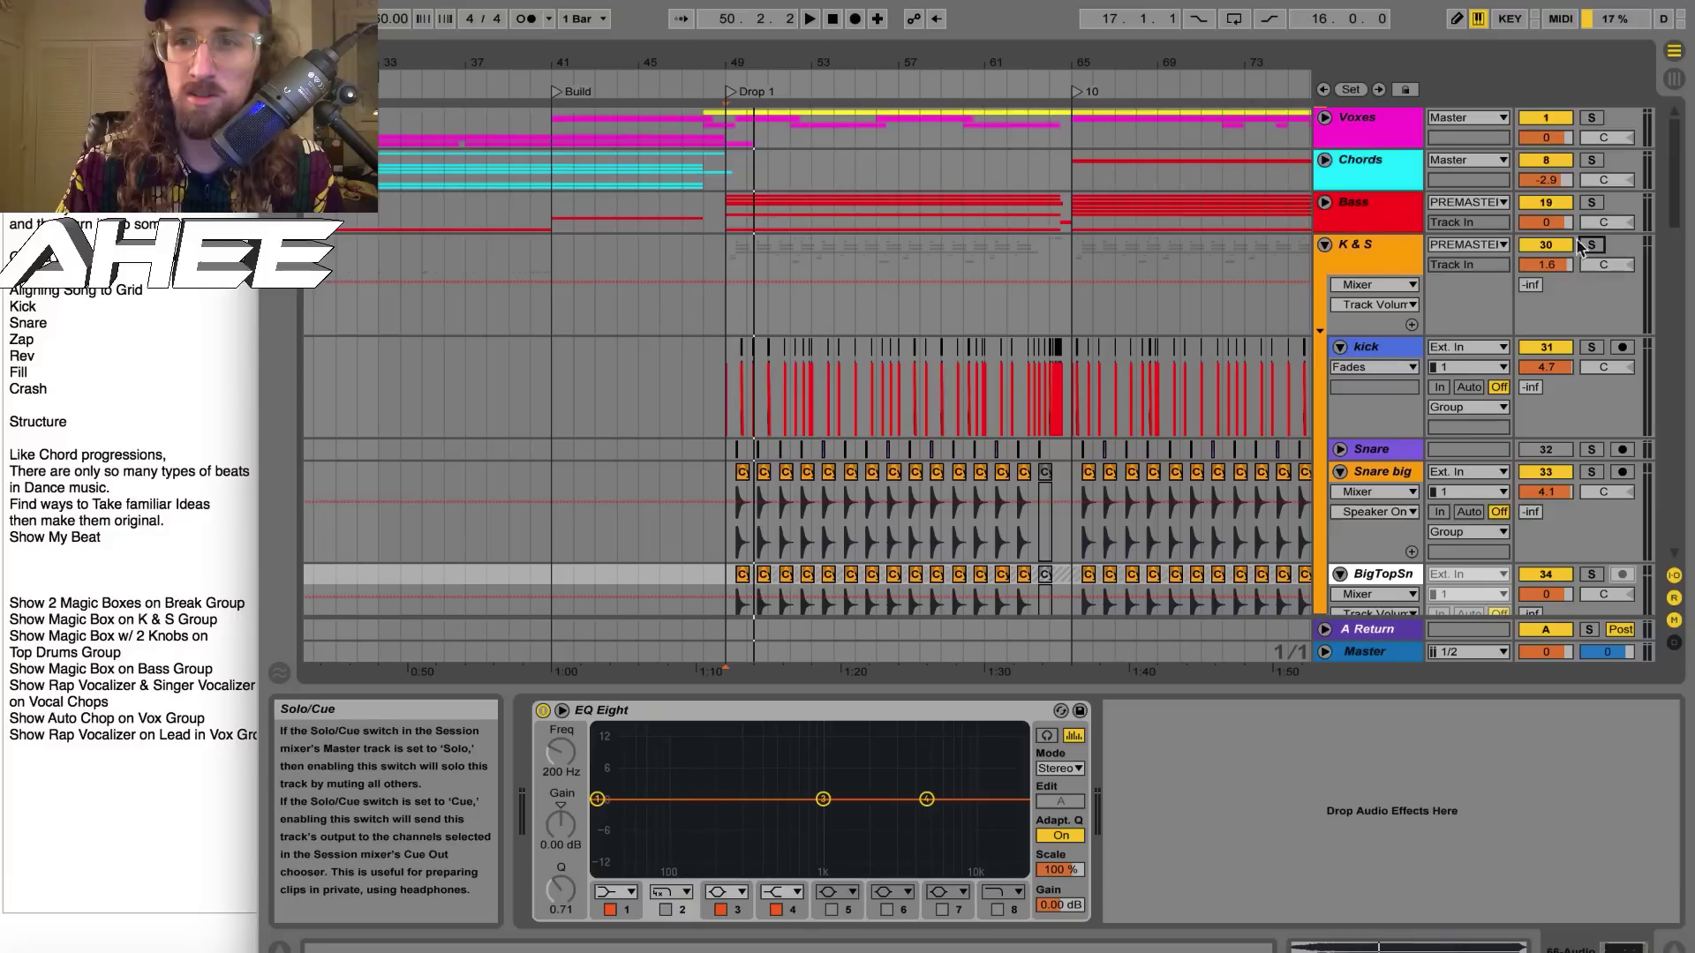
key("space")
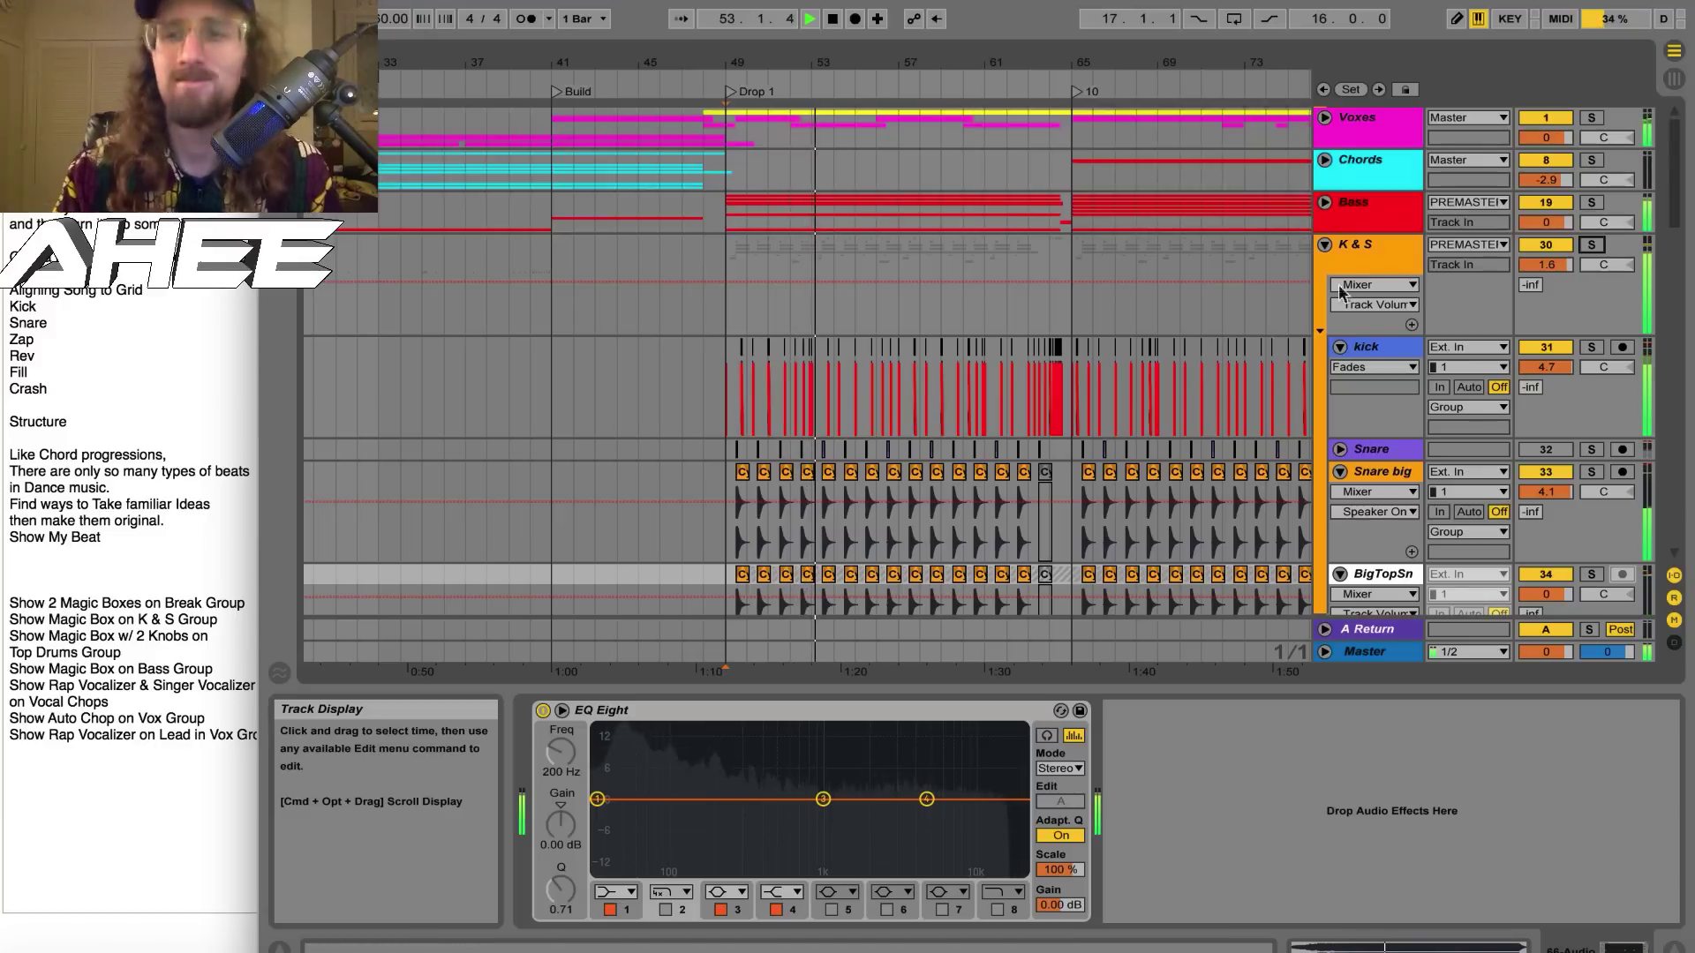
left_click(1325, 202)
scroll(1126, 300, "down", 3)
scroll(1124, 301, "down", 5)
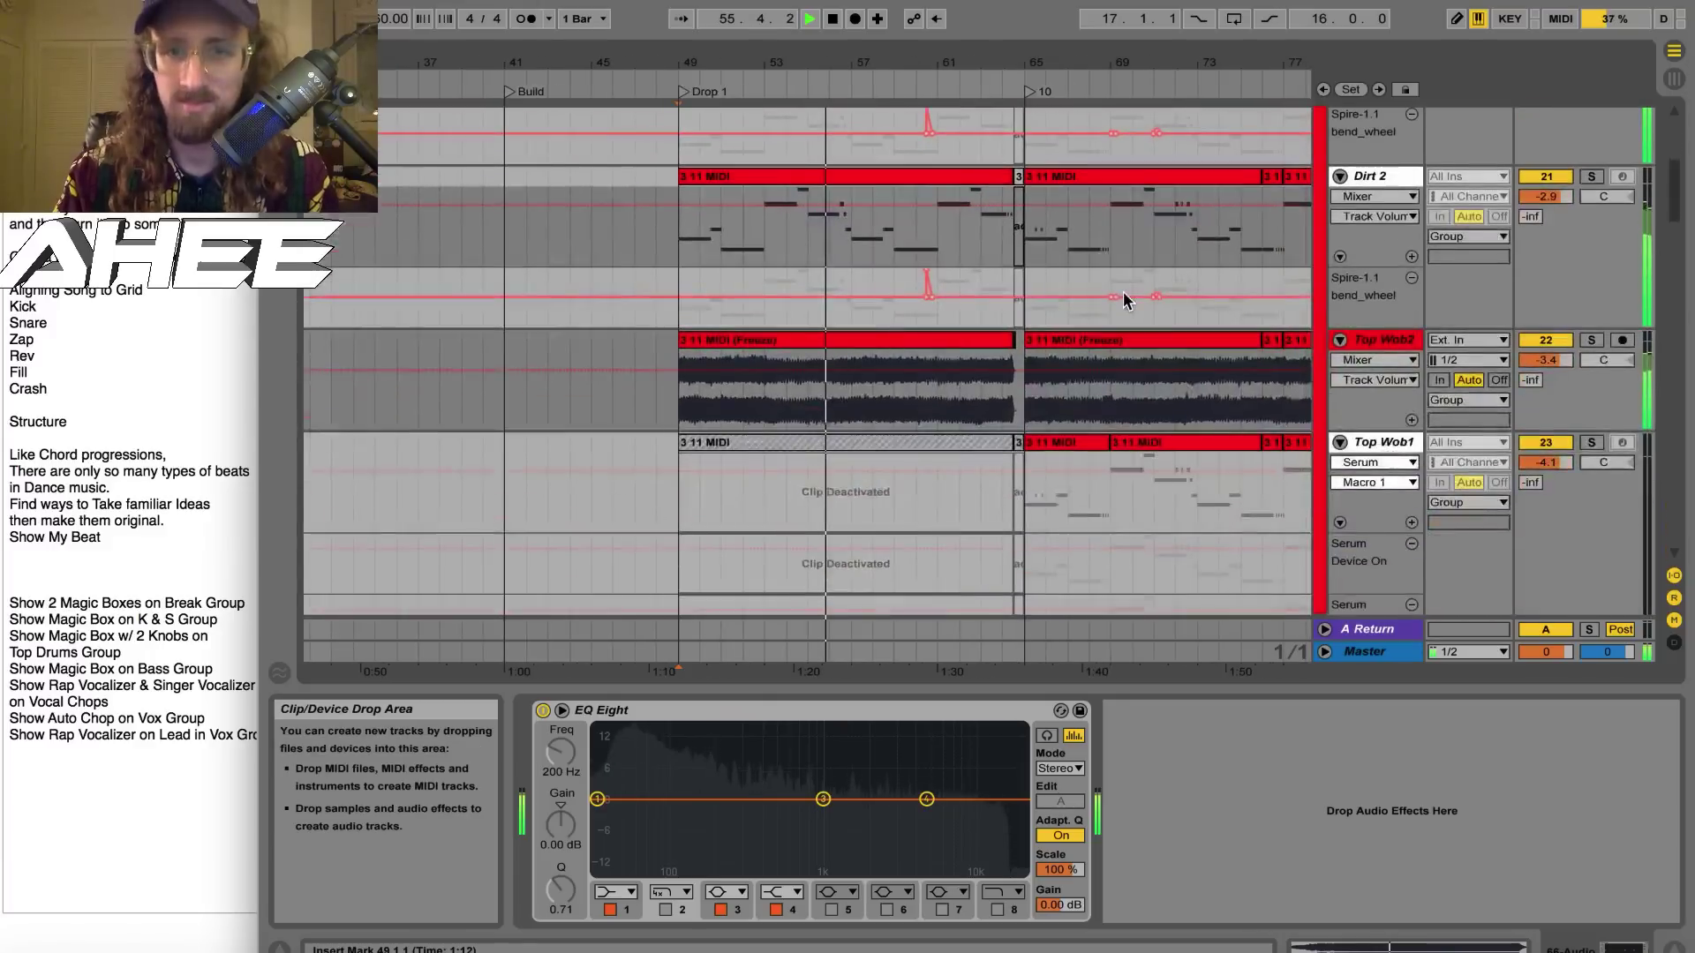
scroll(1124, 300, "up", 10)
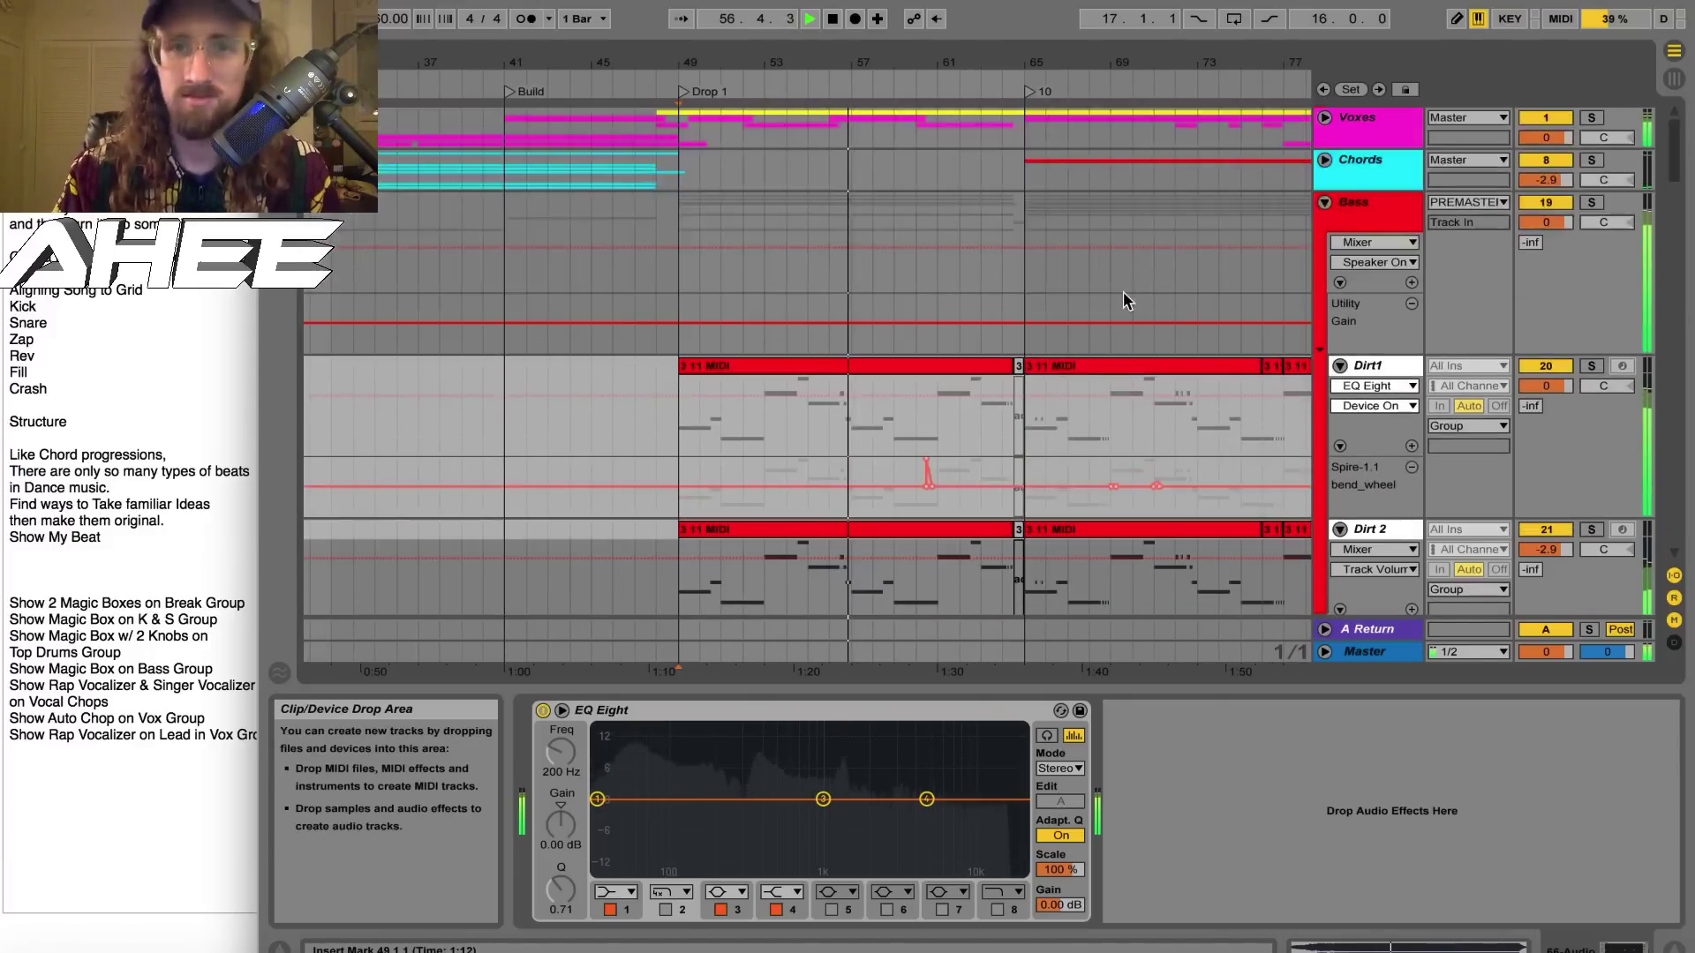
Unfold the Voxes group and look through the vocal, bass and top drum tracks during playback of Drop 1
left_click(1325, 117)
scroll(1310, 279, "down", 2)
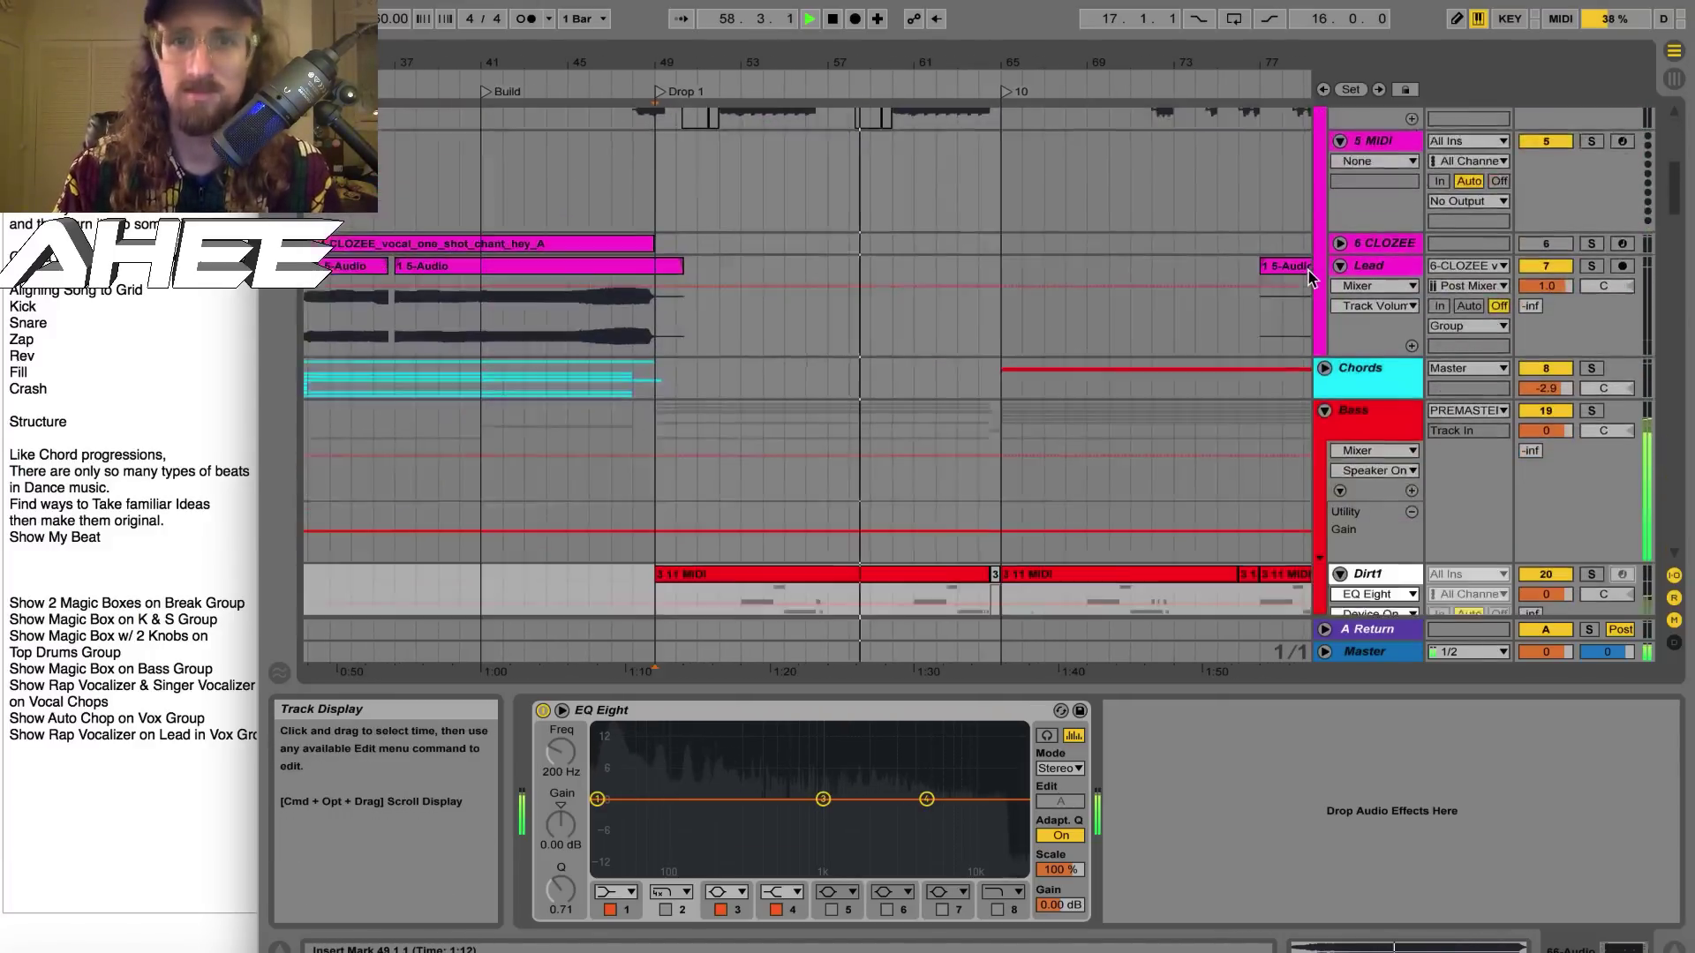
scroll(1309, 278, "down", 4)
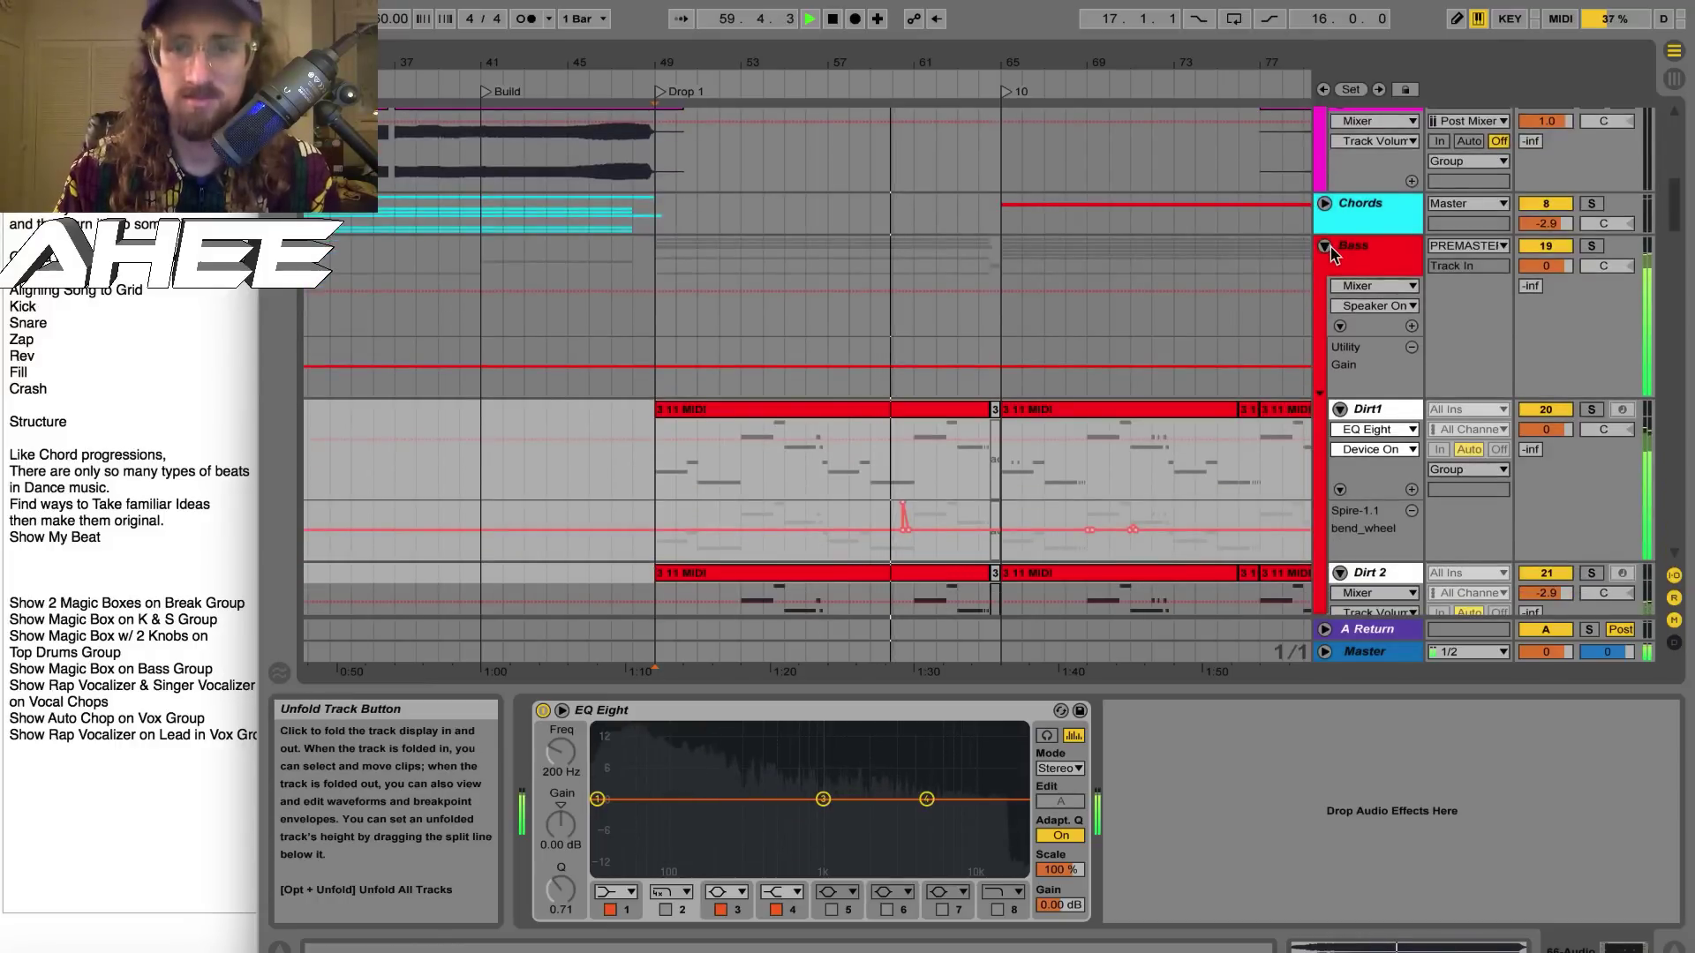
scroll(920, 312, "down", 3)
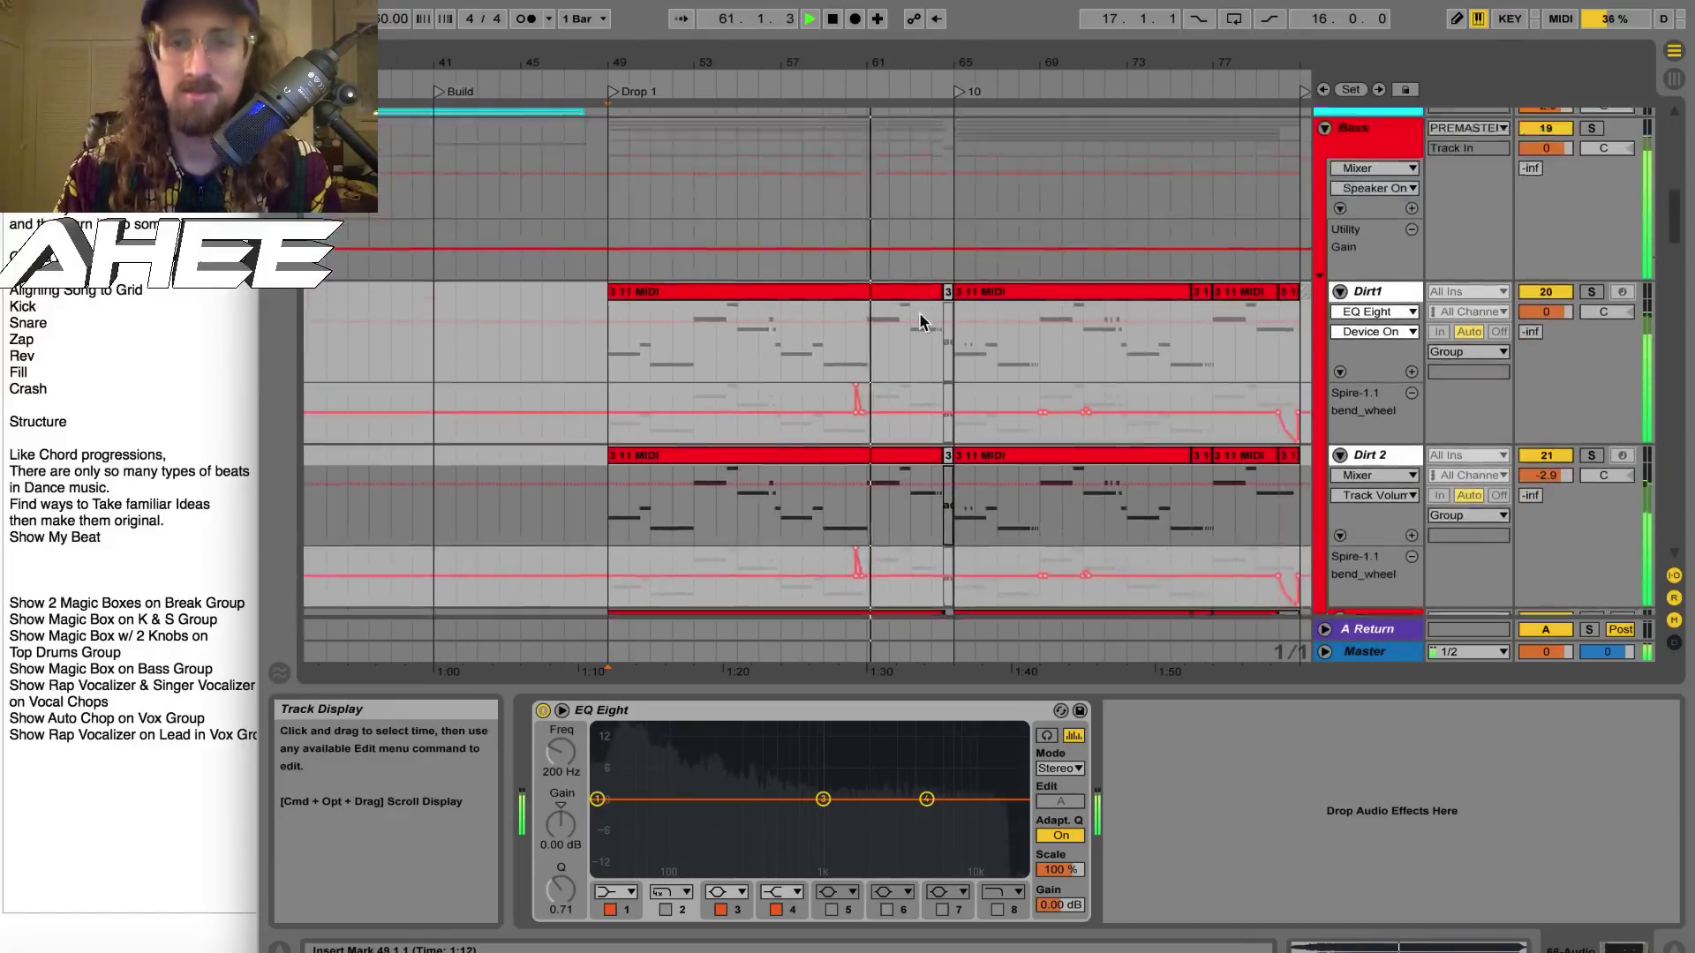
scroll(920, 322, "down", 15)
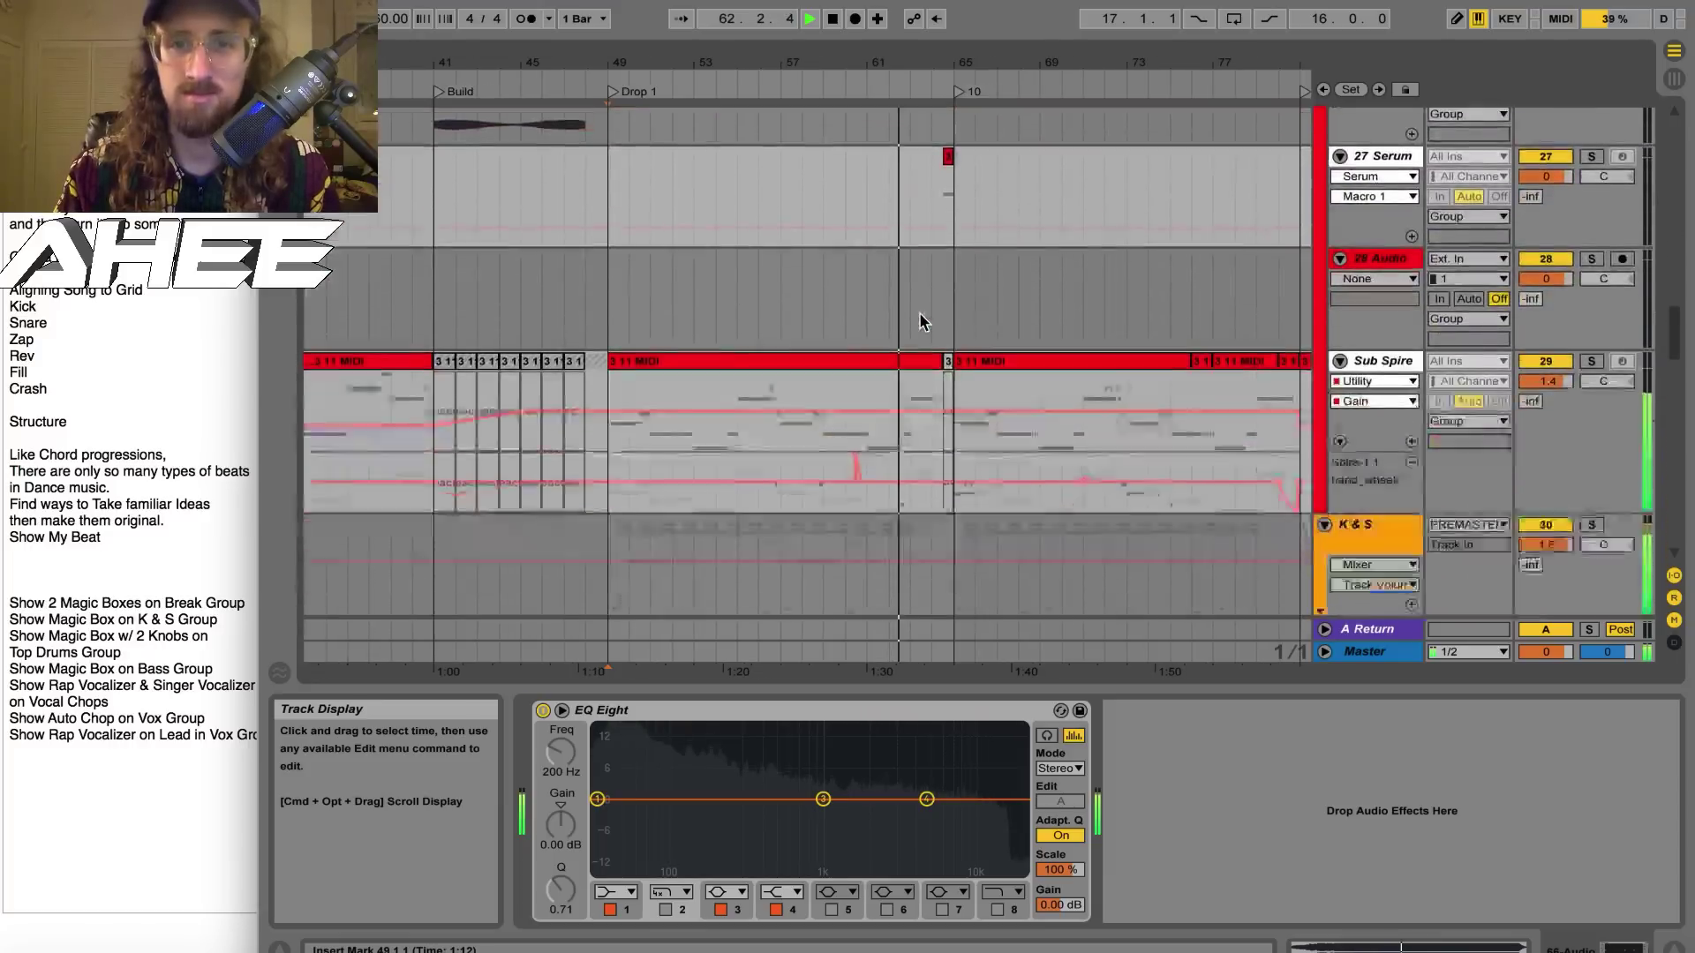
scroll(920, 322, "down", 15)
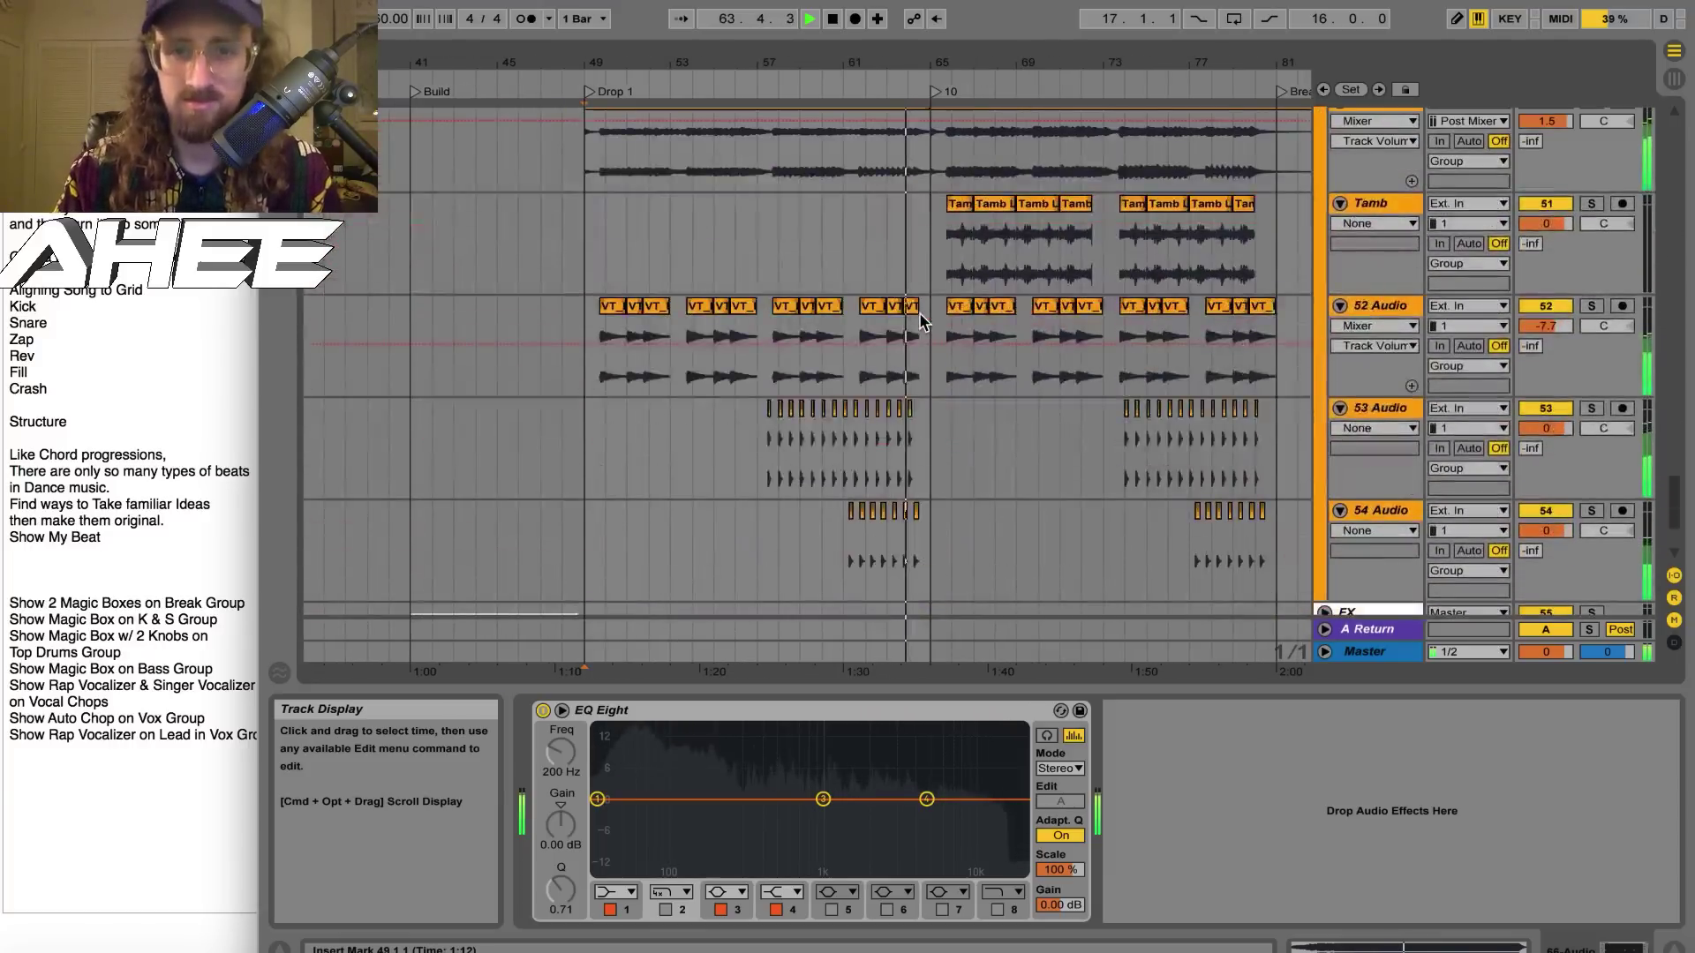
Stop playback and highlight the Drop 1 section of the Dirt Monkey - Nomad reference clip, bars 49 to 65
scroll(920, 321, "up", 20)
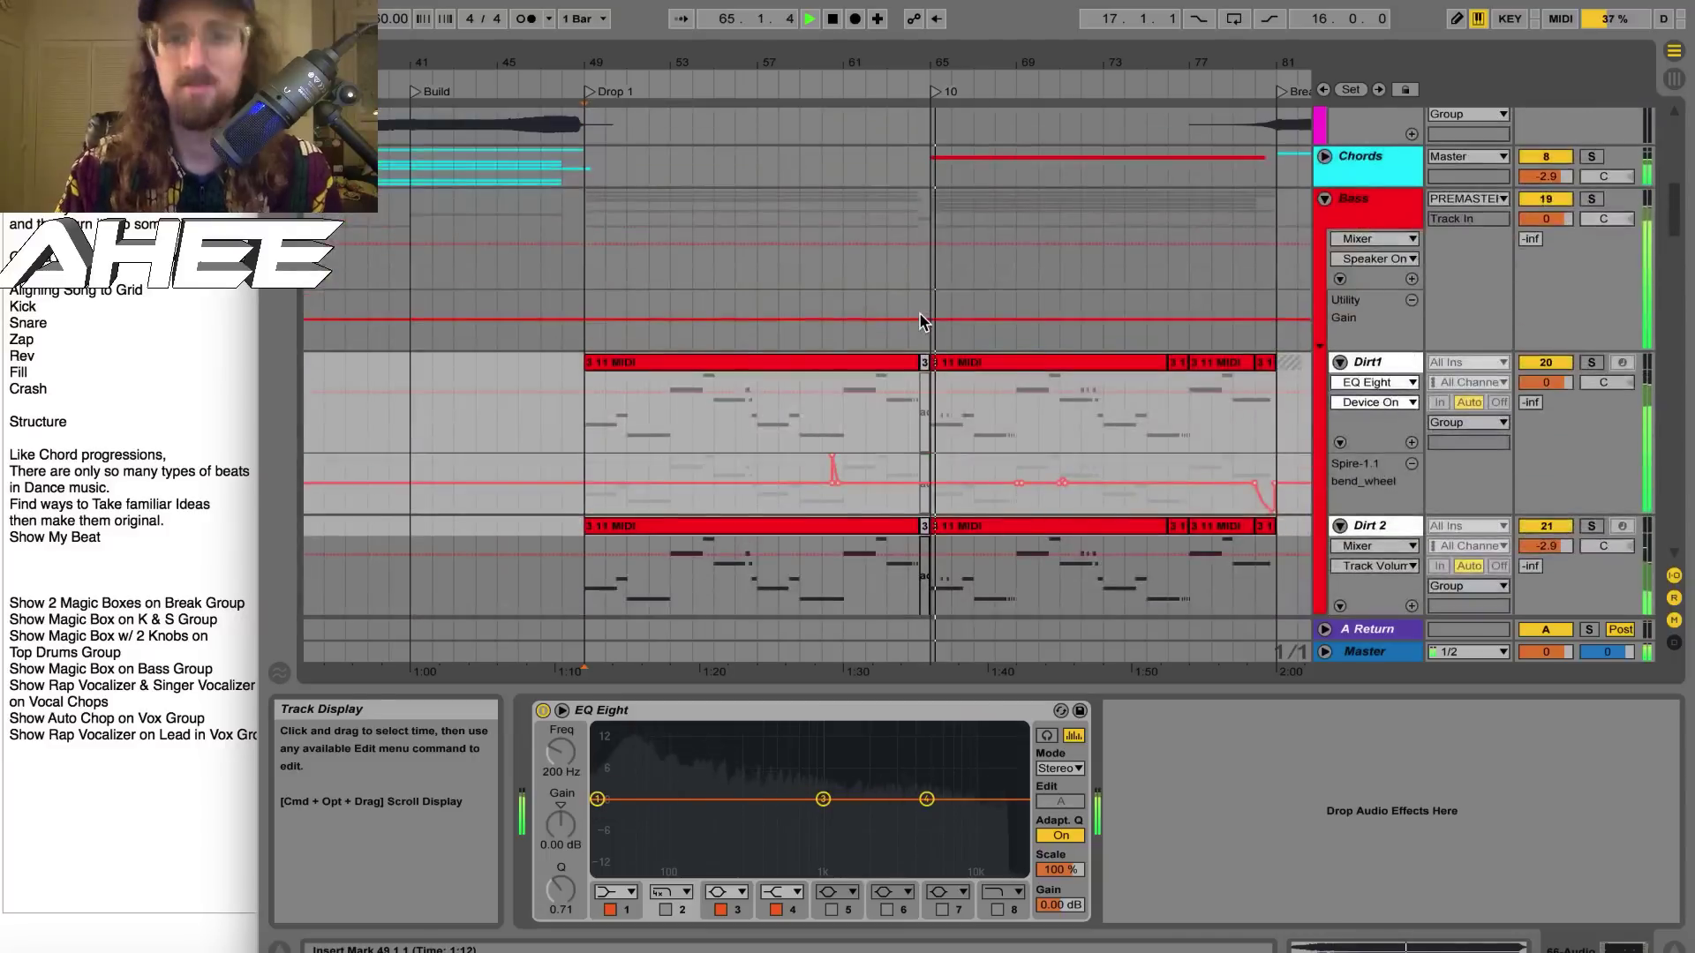
key("space")
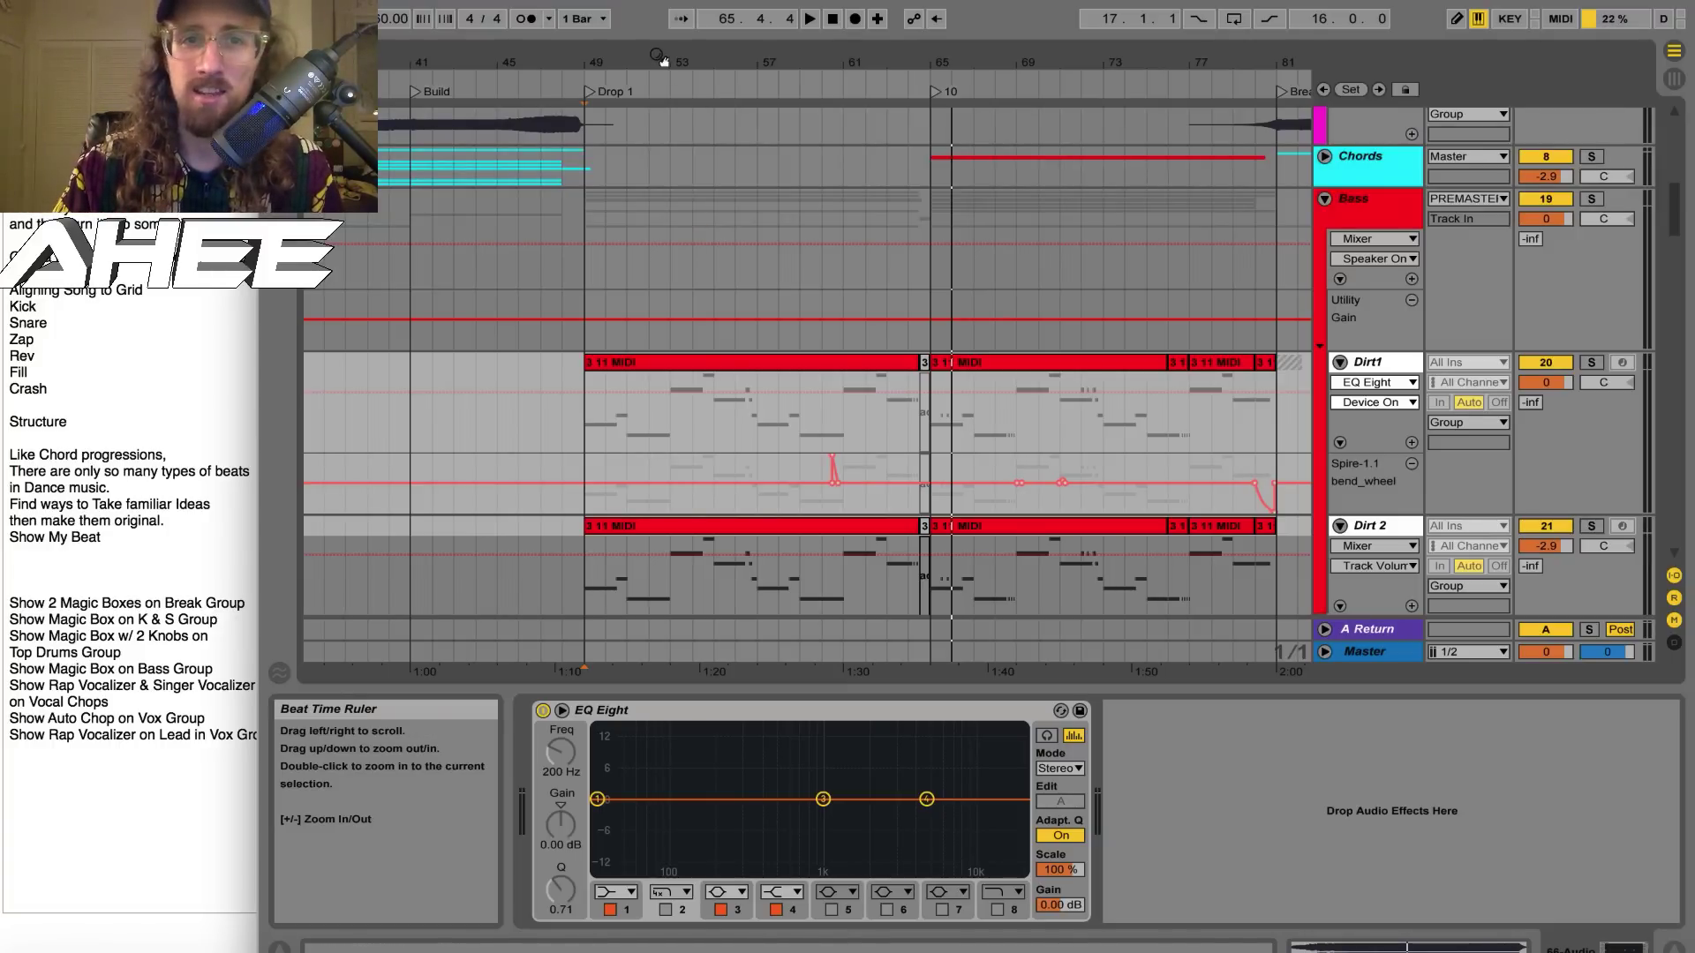
left_click_drag(666, 60, 774, 59)
scroll(821, 269, "down", 20)
scroll(821, 269, "left", 3)
scroll(1042, 472, "right", 1)
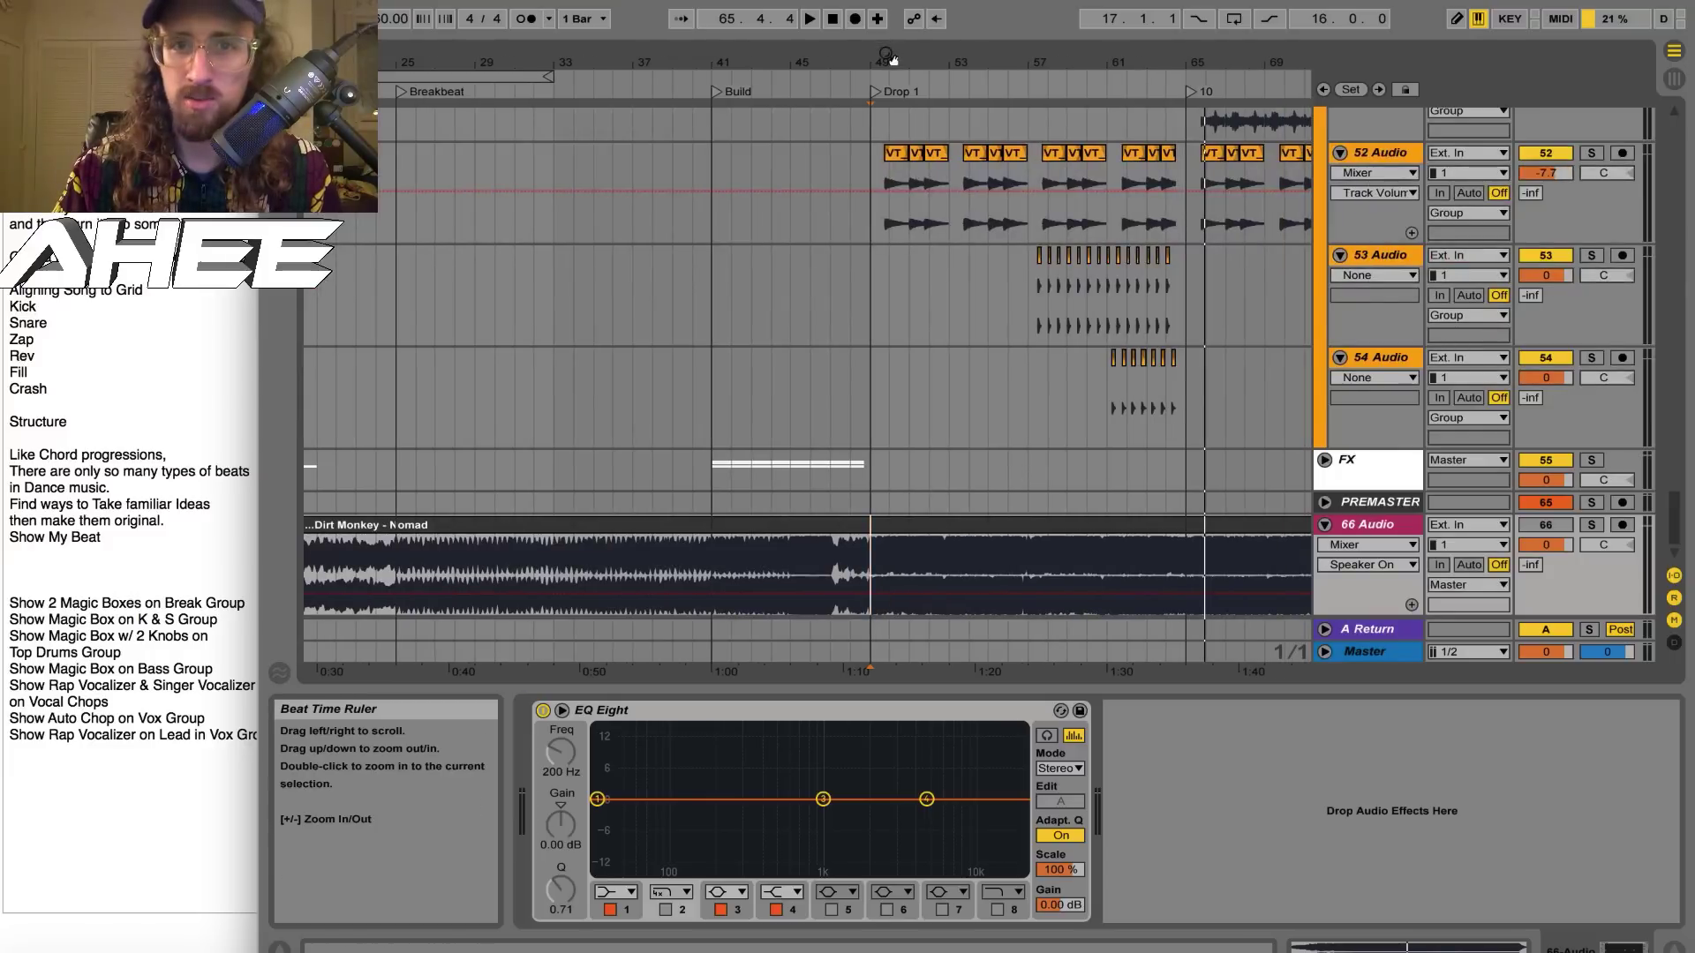
left_click_drag(893, 56, 609, 79)
left_click_drag(596, 574, 912, 572)
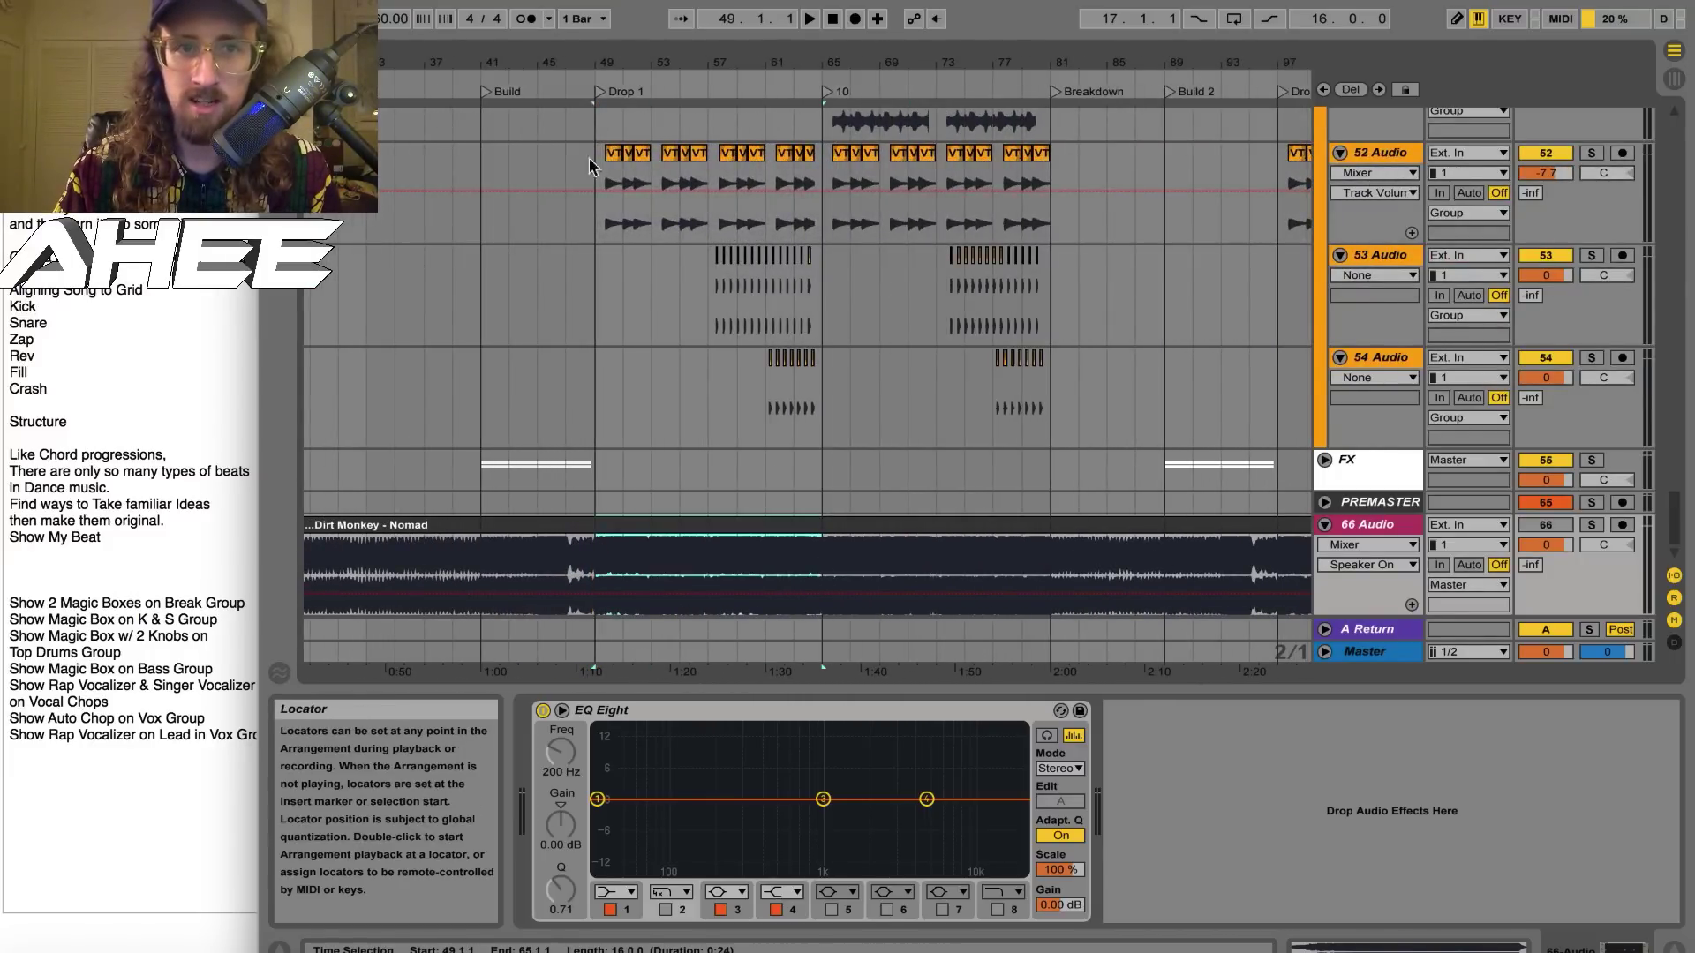
Highlight the reference's Build section at bars 41 to 49, its Breakbeat section at bars 25 to 41, and its opening sections
scroll(629, 288, "left", 5)
left_click_drag(670, 556, 794, 554)
scroll(606, 569, "left", 4)
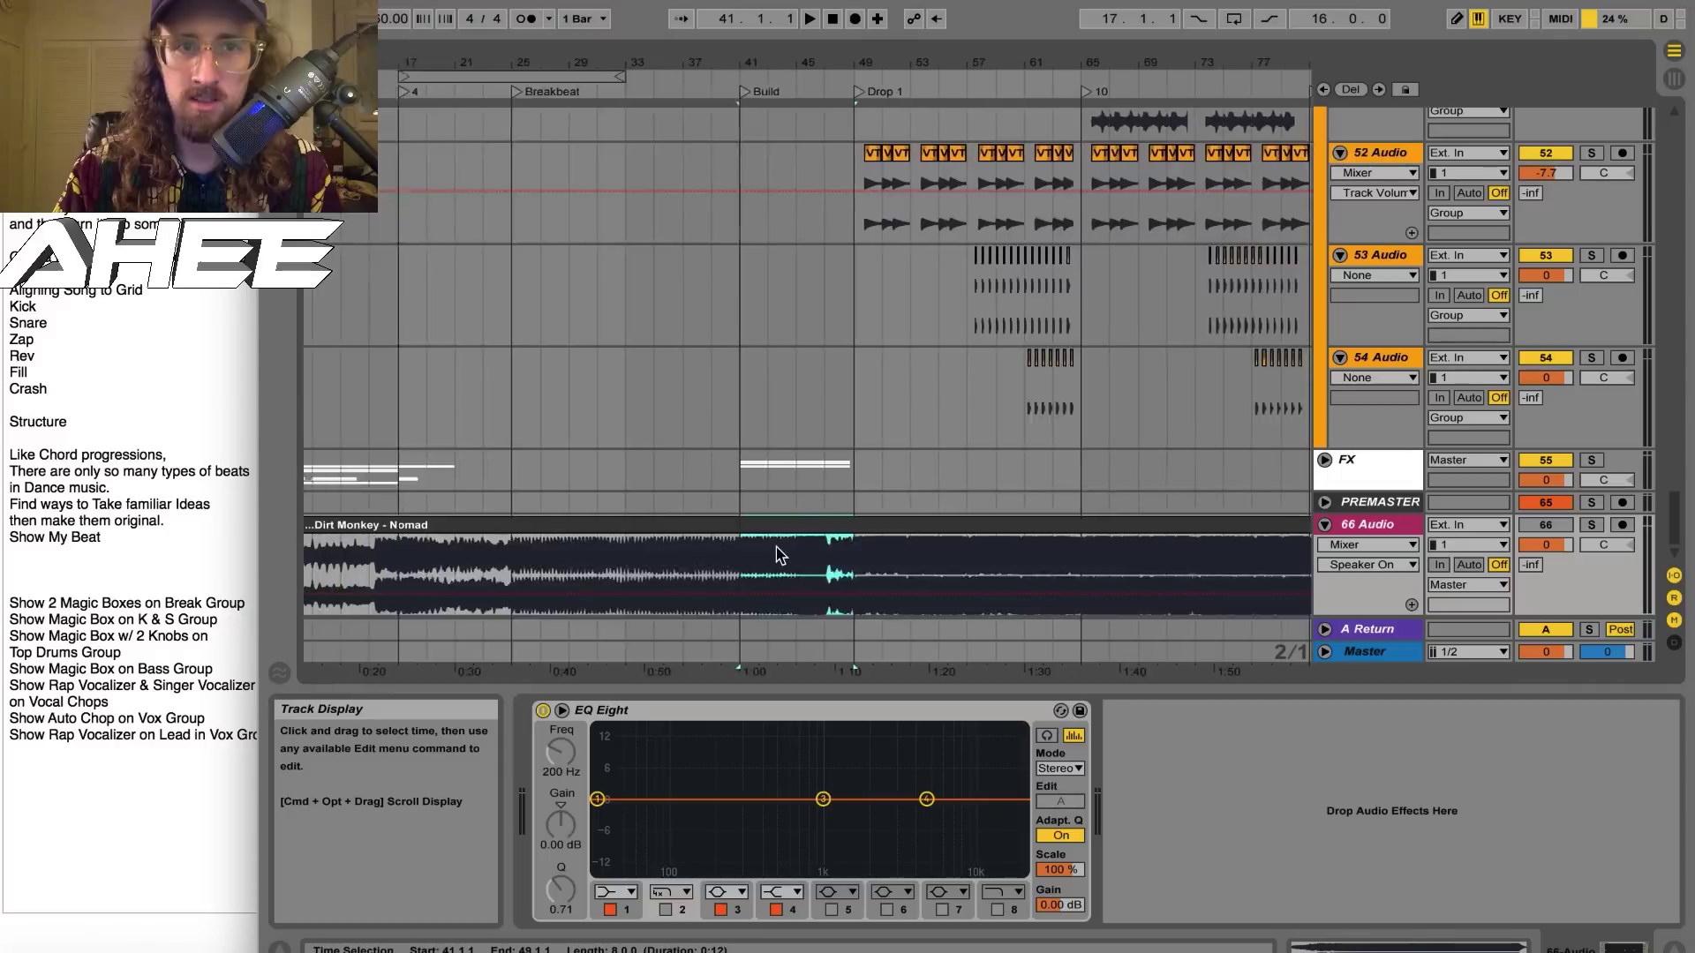
left_click_drag(578, 565, 767, 556)
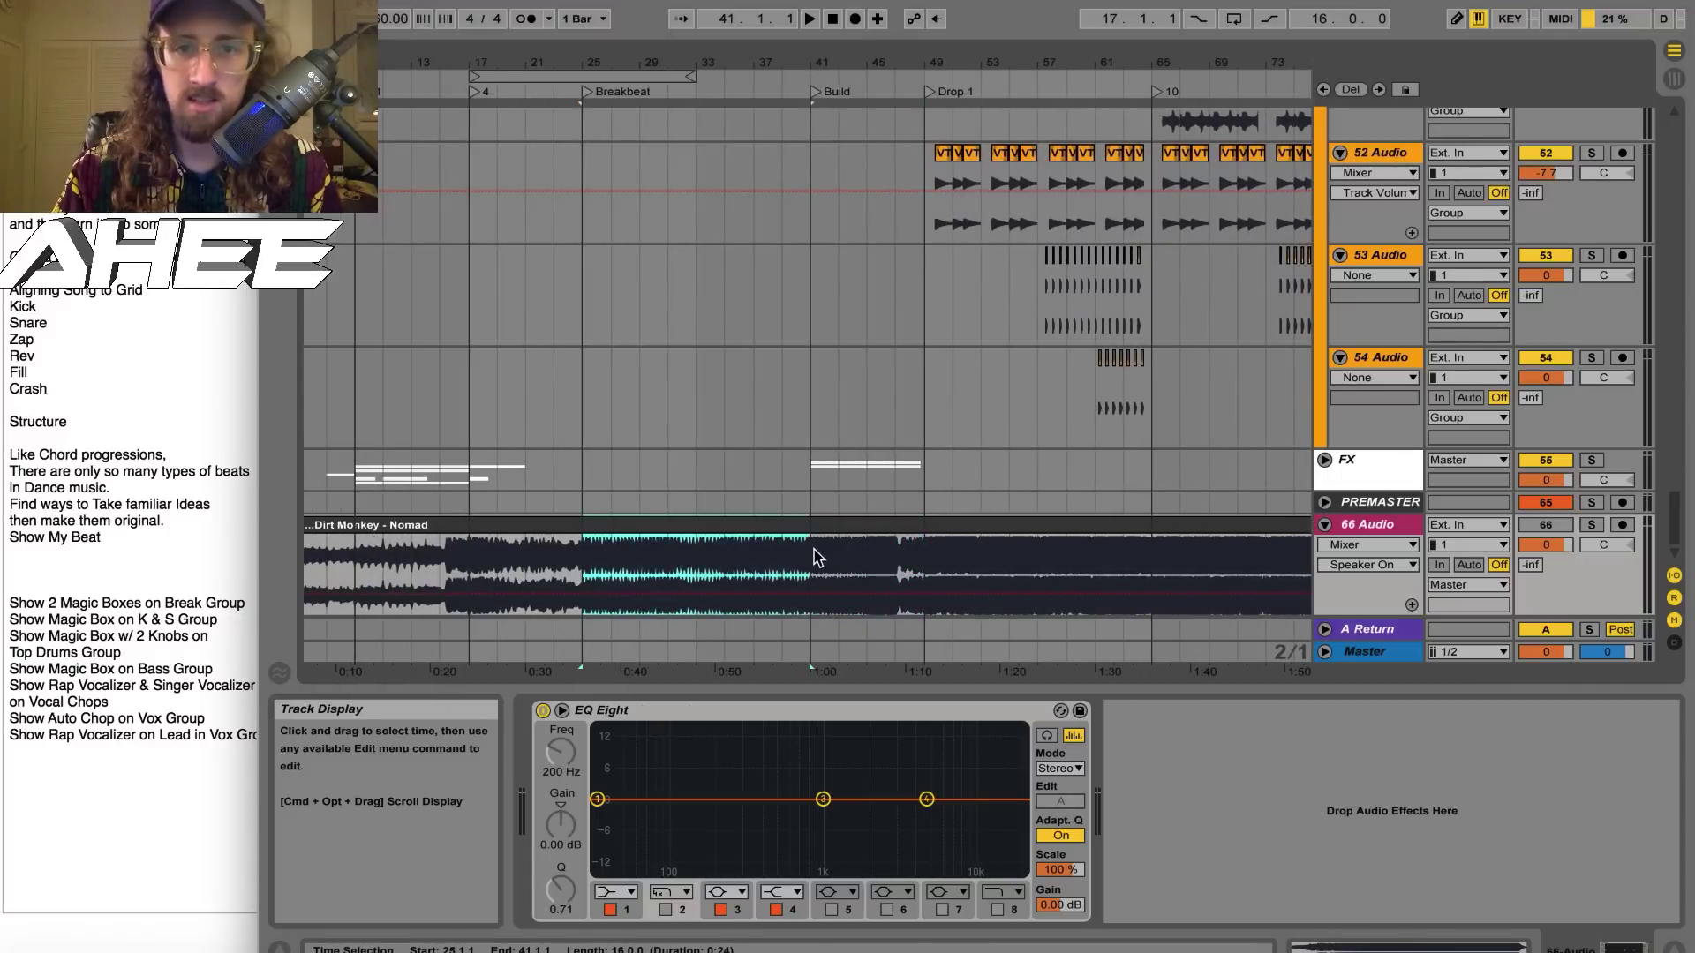
scroll(814, 556, "left", 2)
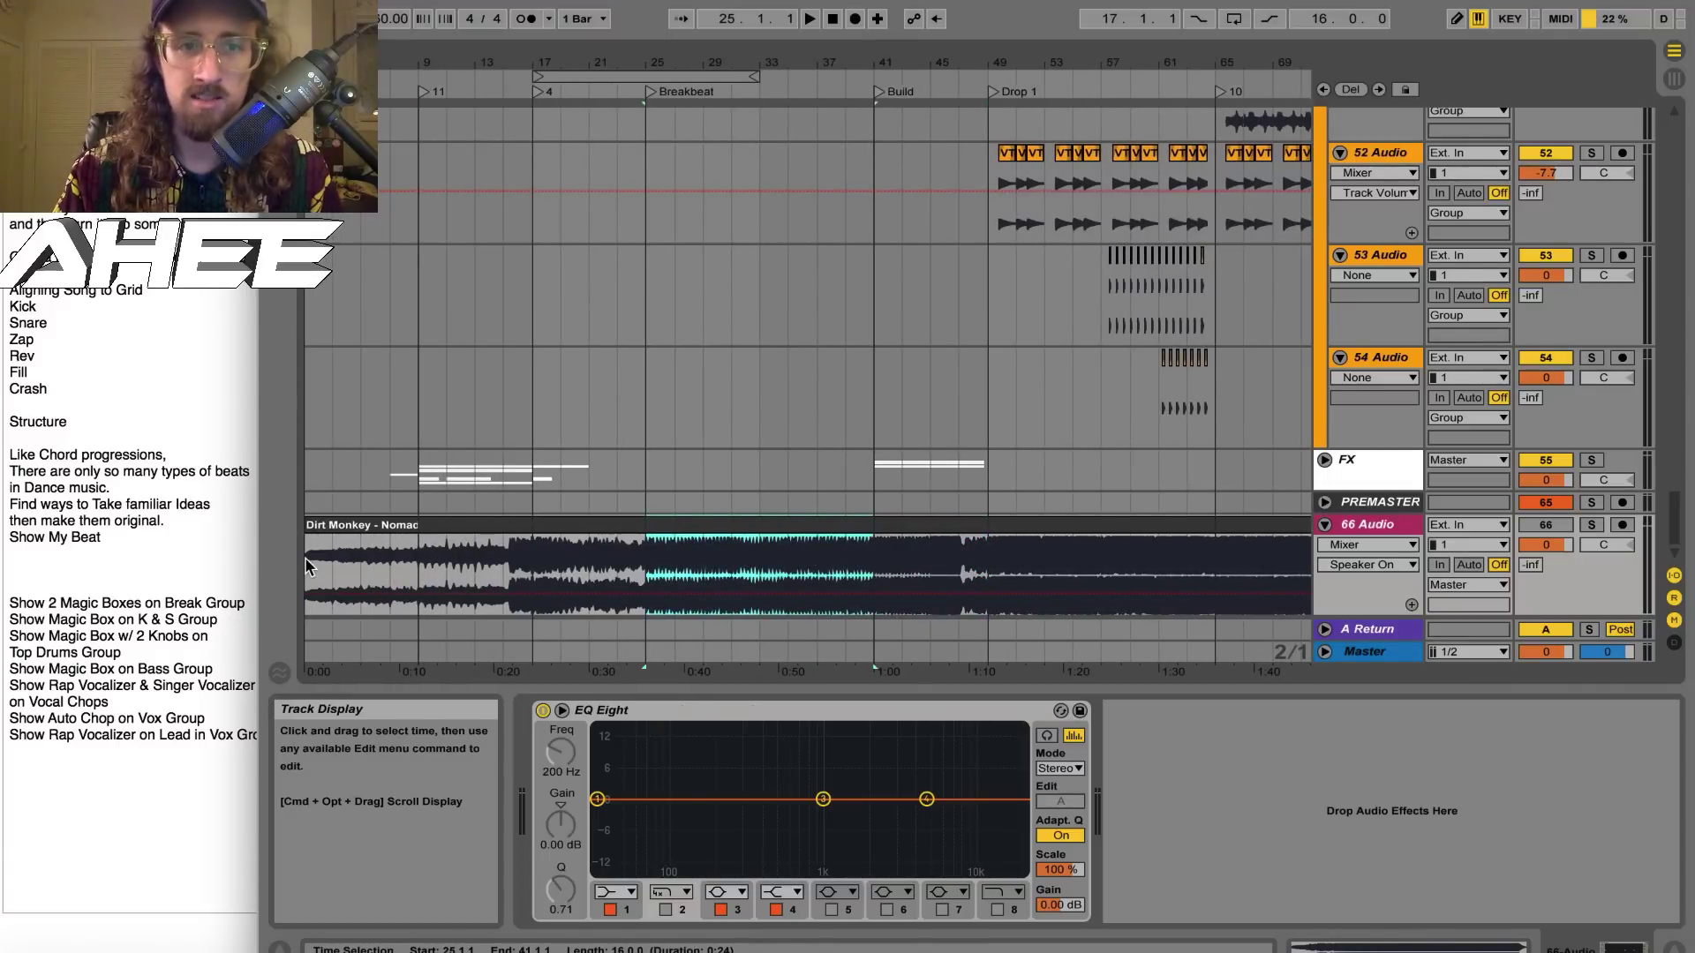
left_click_drag(309, 567, 874, 559)
Highlight bars 97 to 107 of the reference at Drop 2 and compare the song's sections with the reference's structure
scroll(557, 564, "right", 10)
scroll(547, 561, "up", 1)
scroll(565, 562, "down", 1)
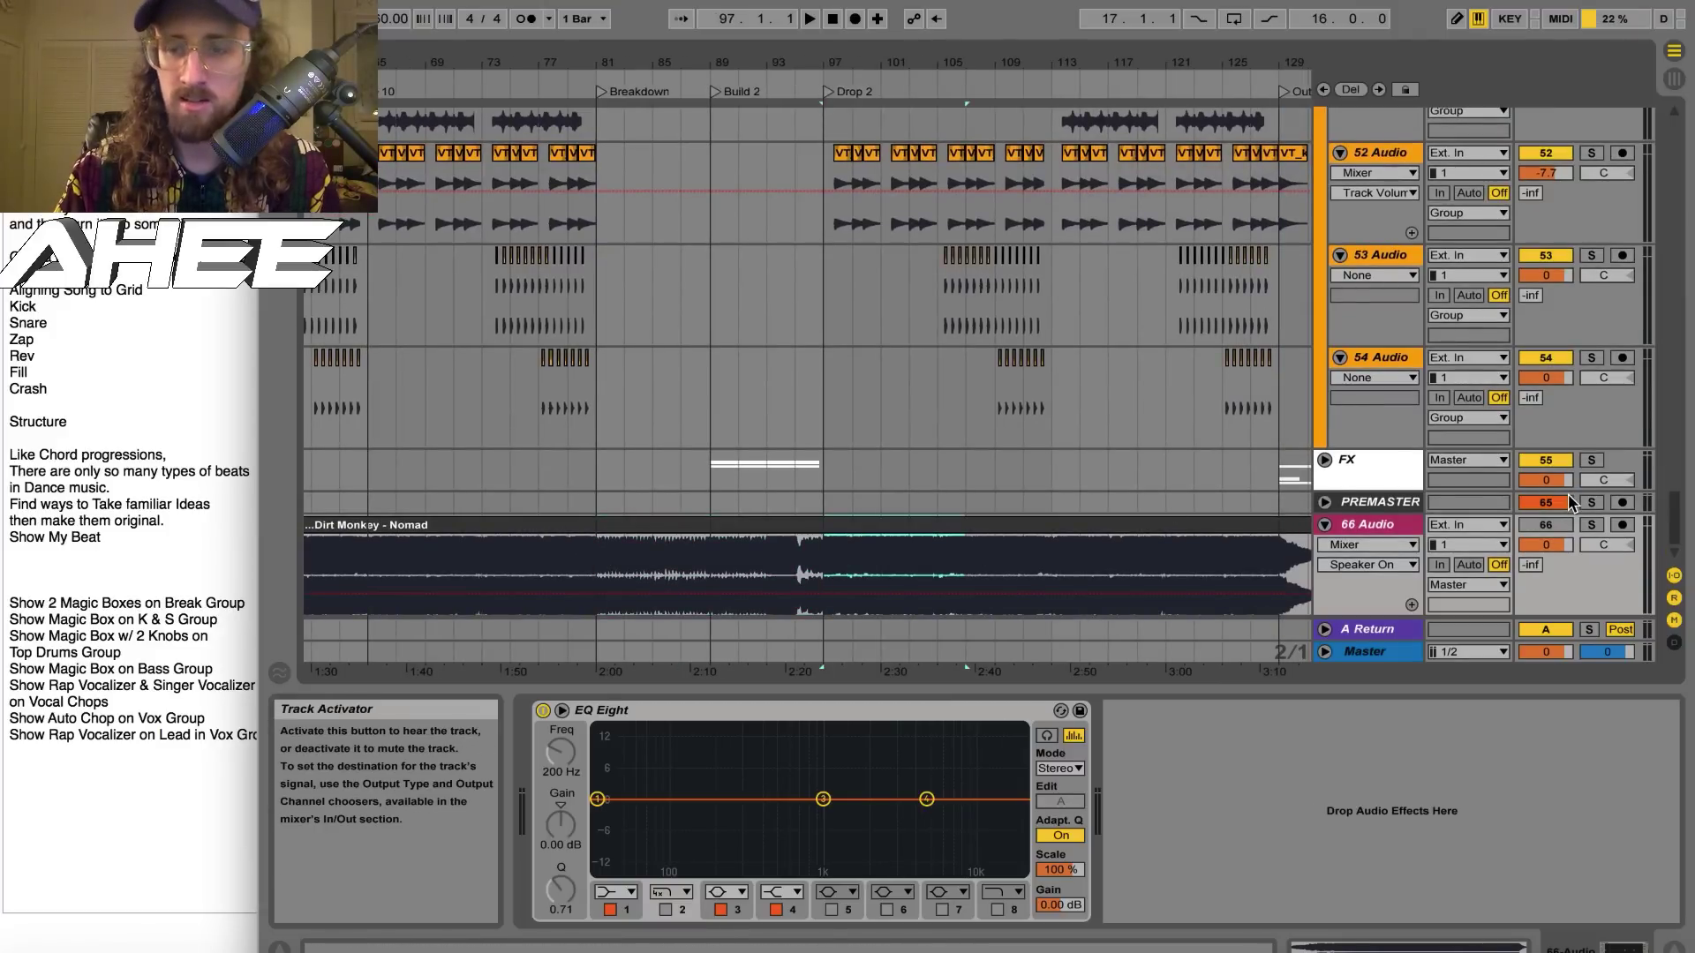
scroll(892, 404, "right", 4)
scroll(892, 403, "left", 8)
scroll(892, 403, "right", 4)
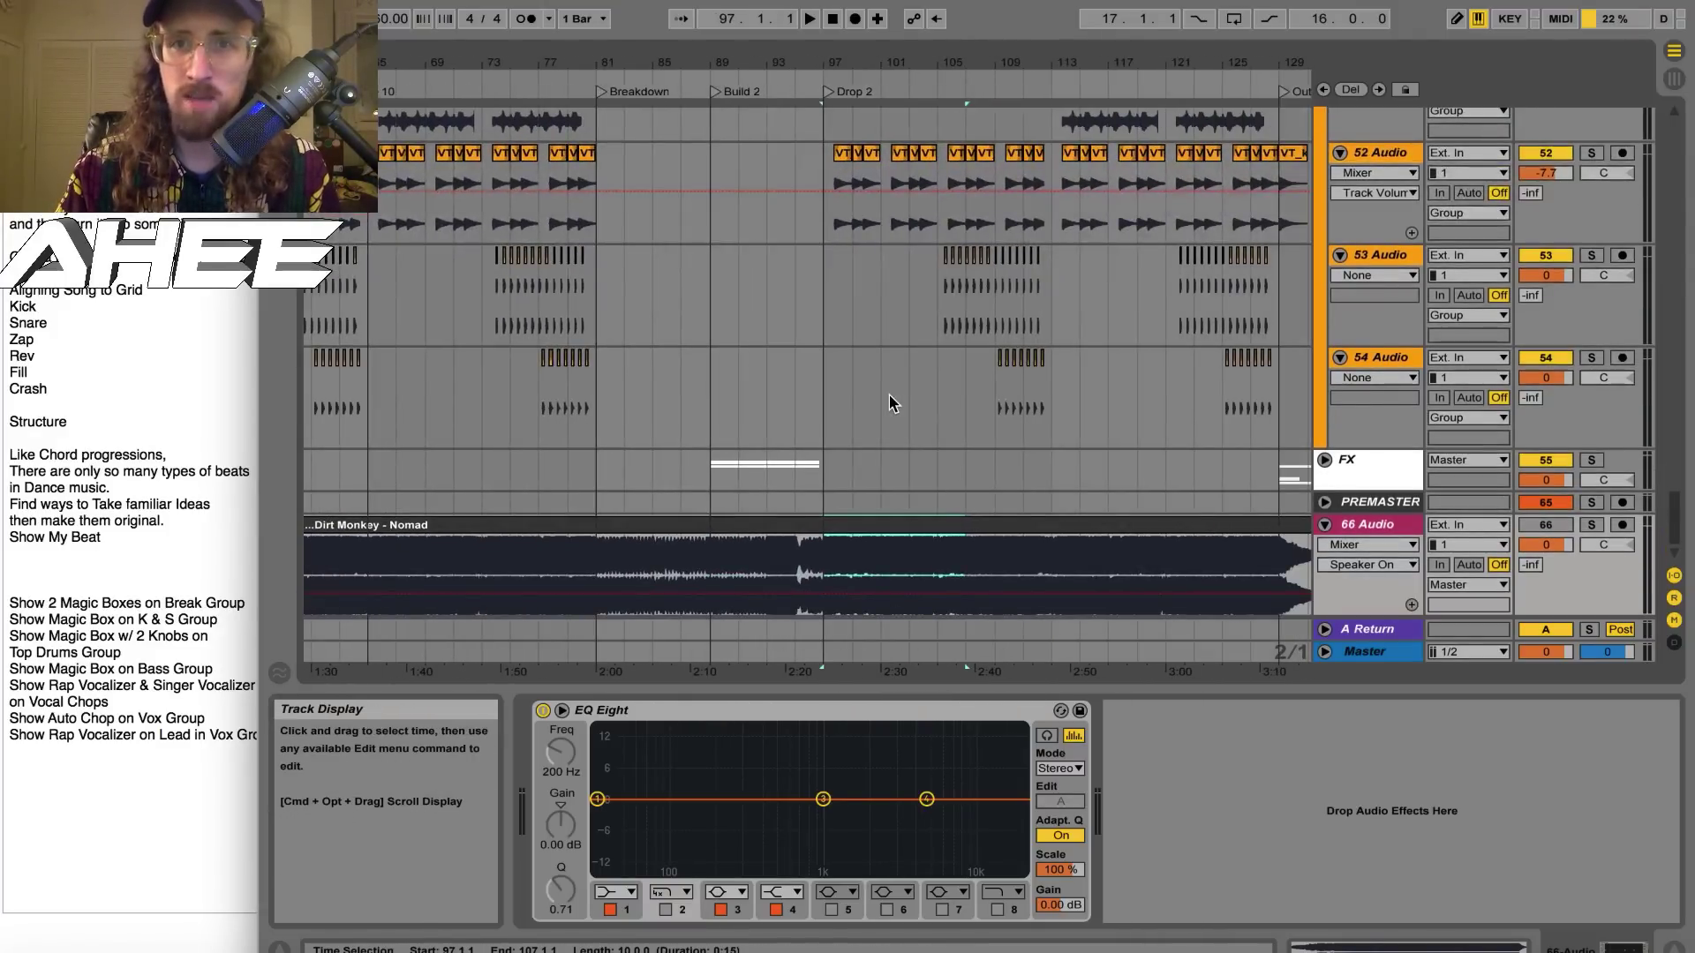
scroll(891, 404, "left", 5)
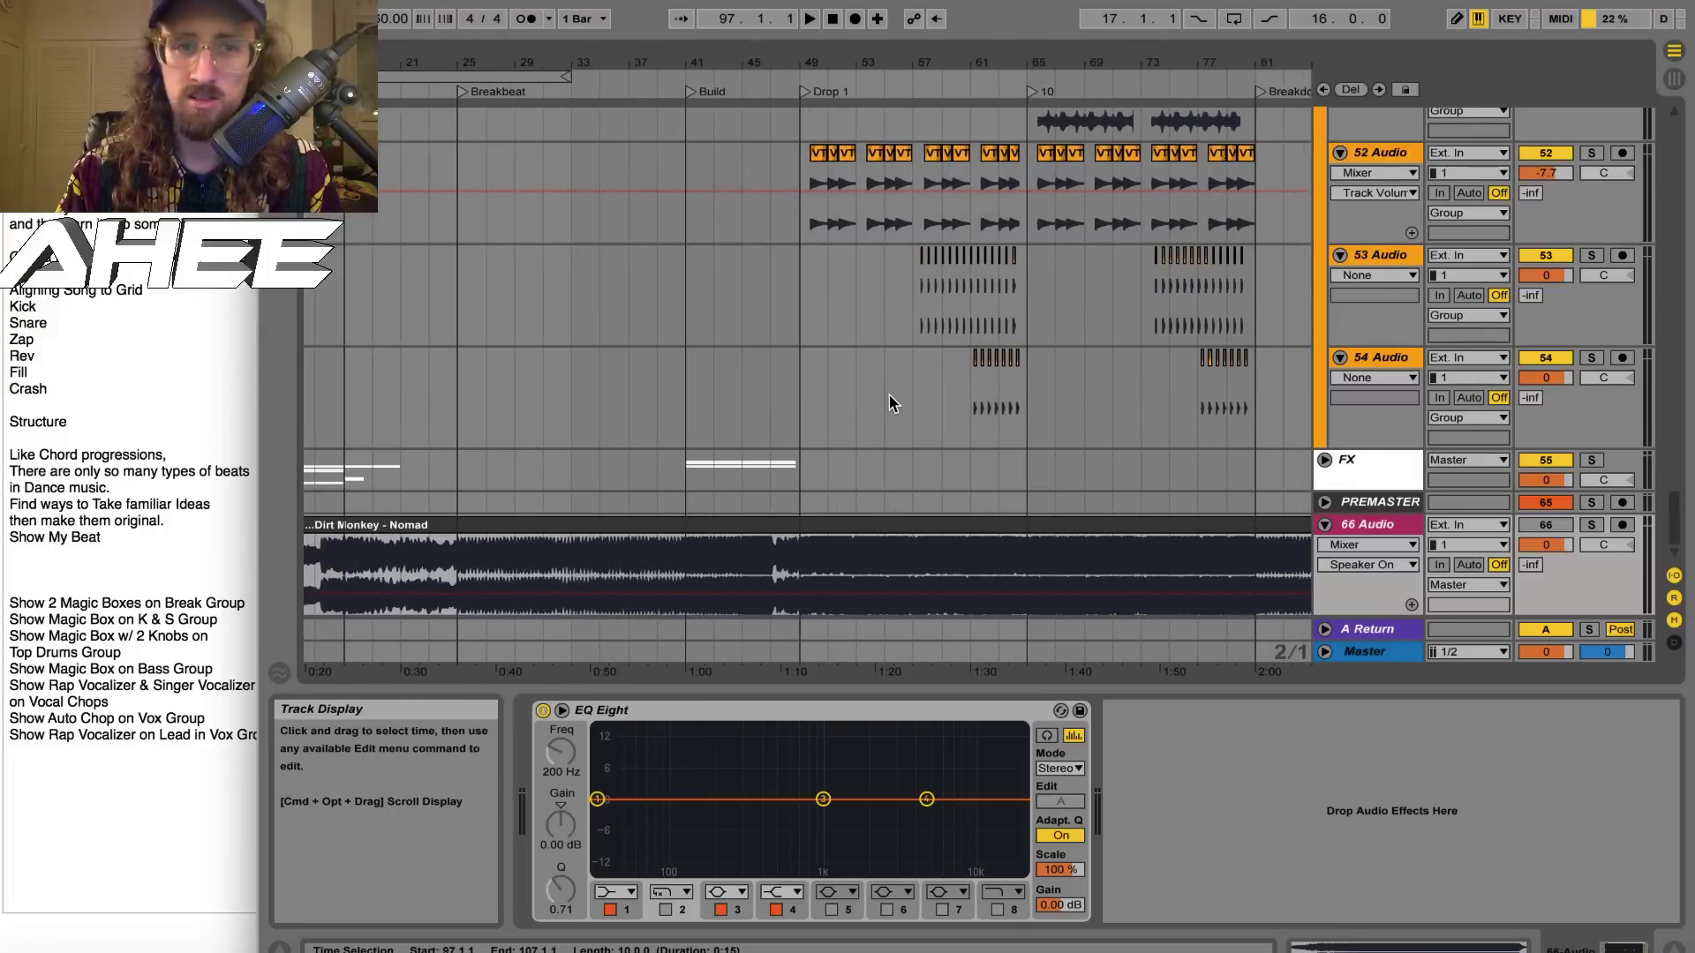
scroll(891, 403, "right", 1)
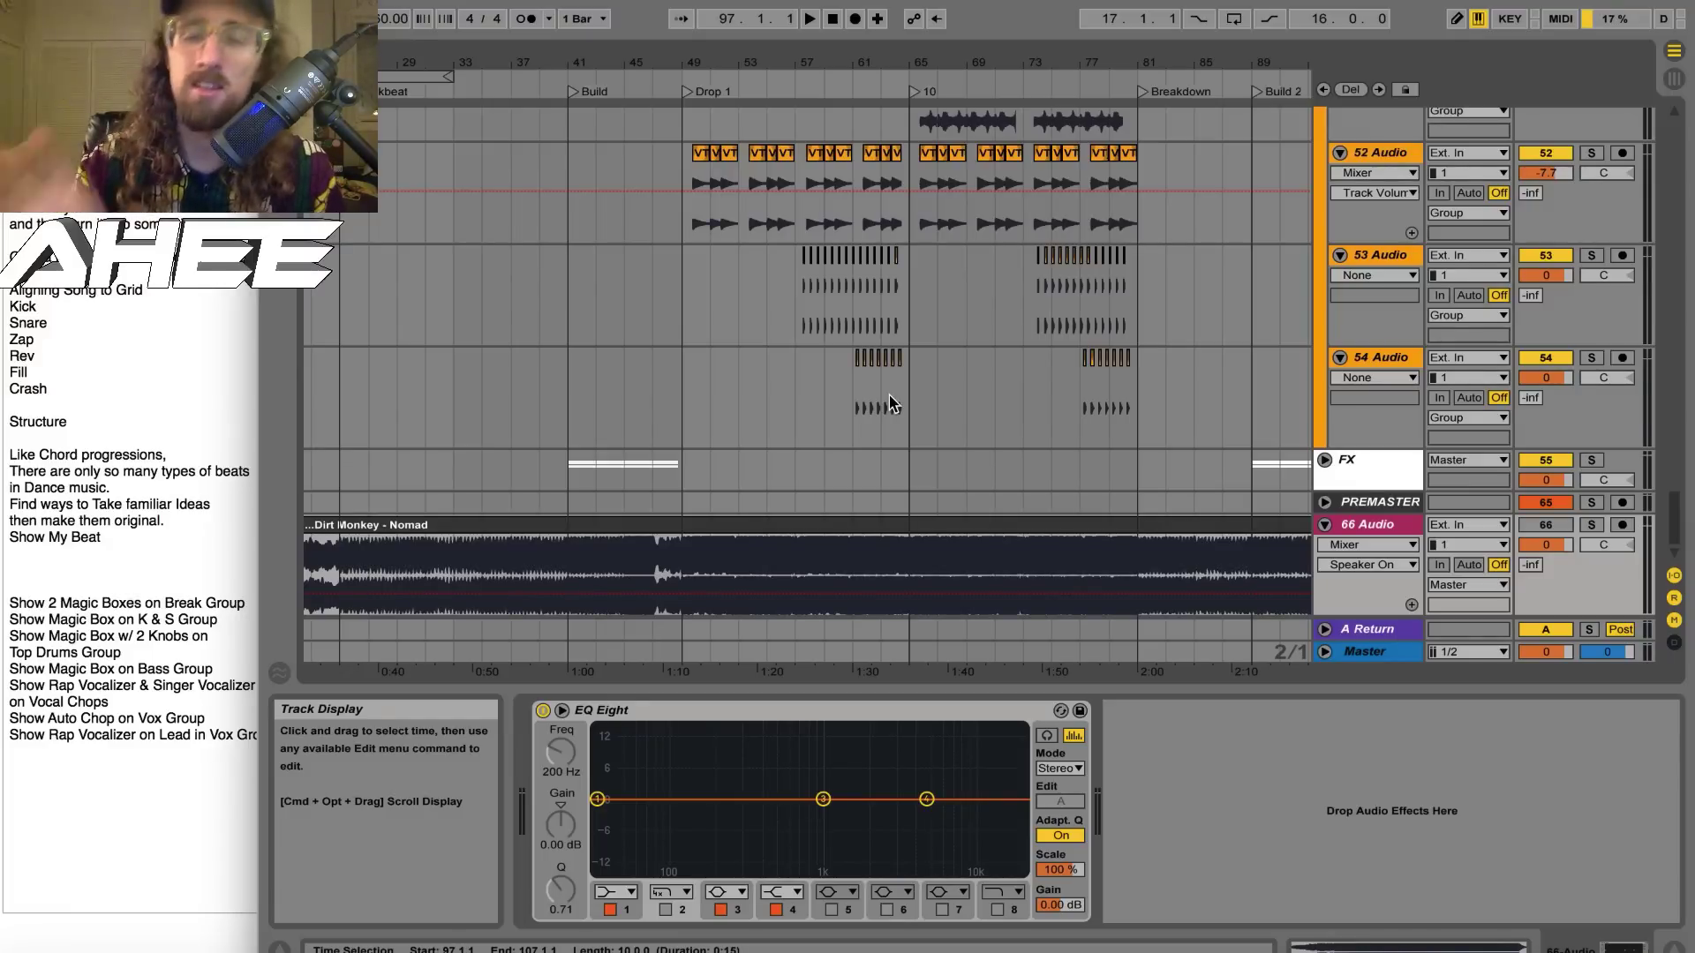
Unfold the Breaks group and start playback from bar 33 in the Breakbeat section
scroll(1120, 316, "up", 20)
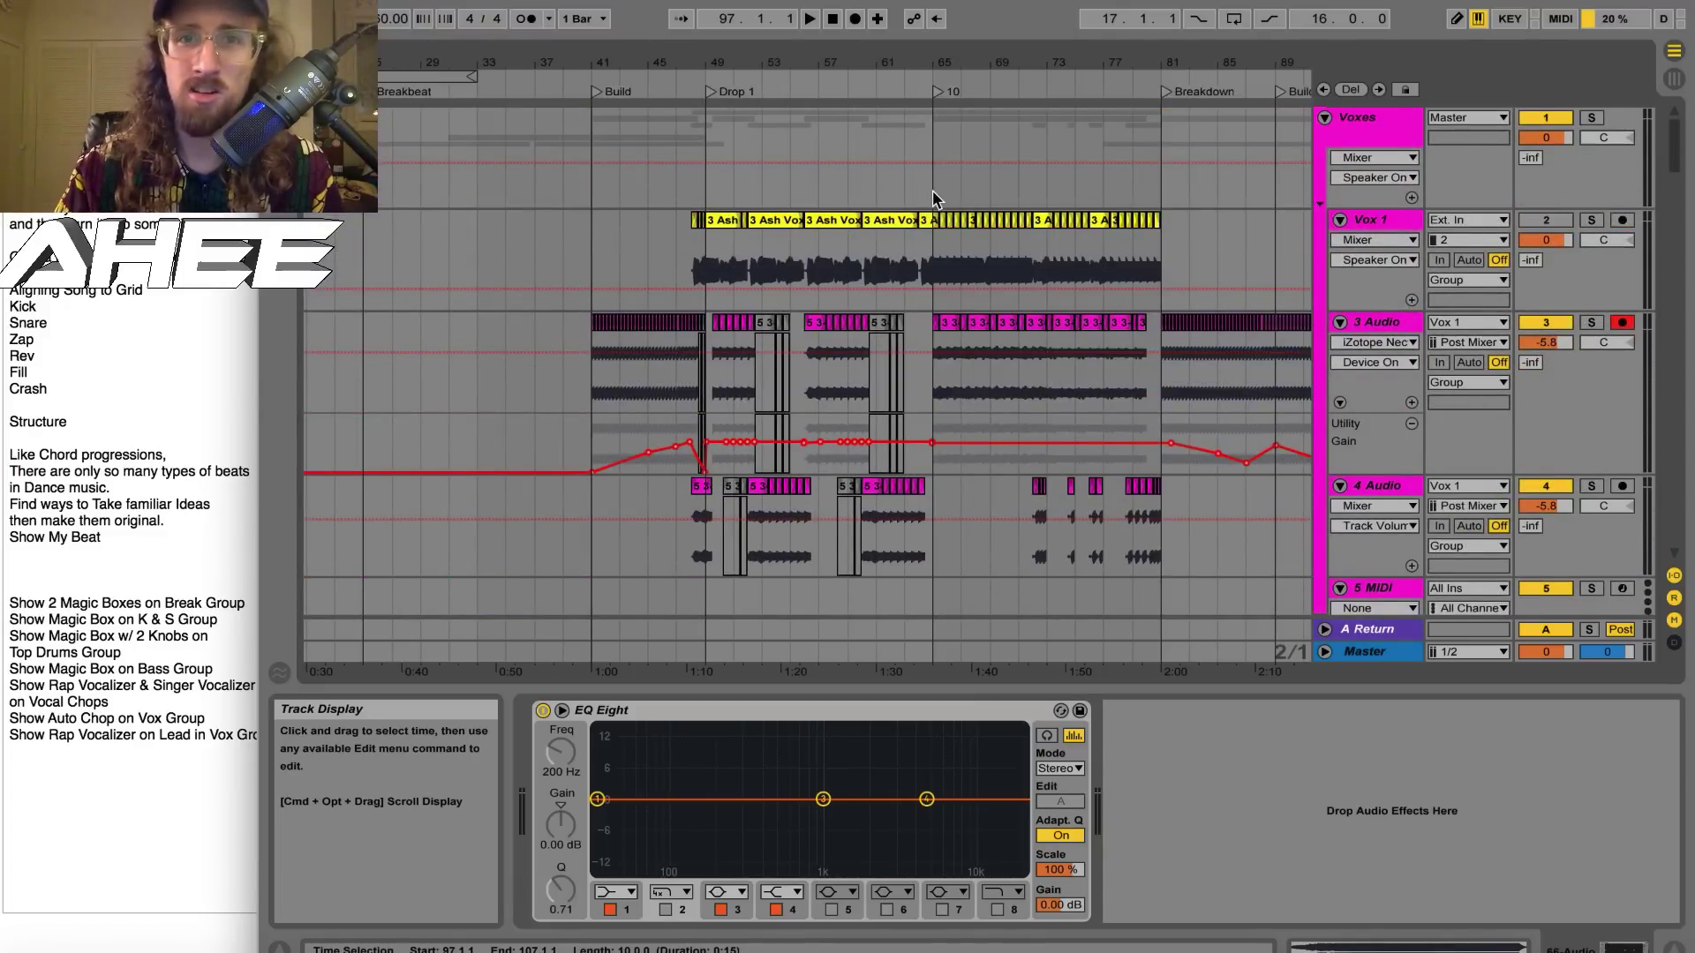
scroll(934, 196, "down", 8)
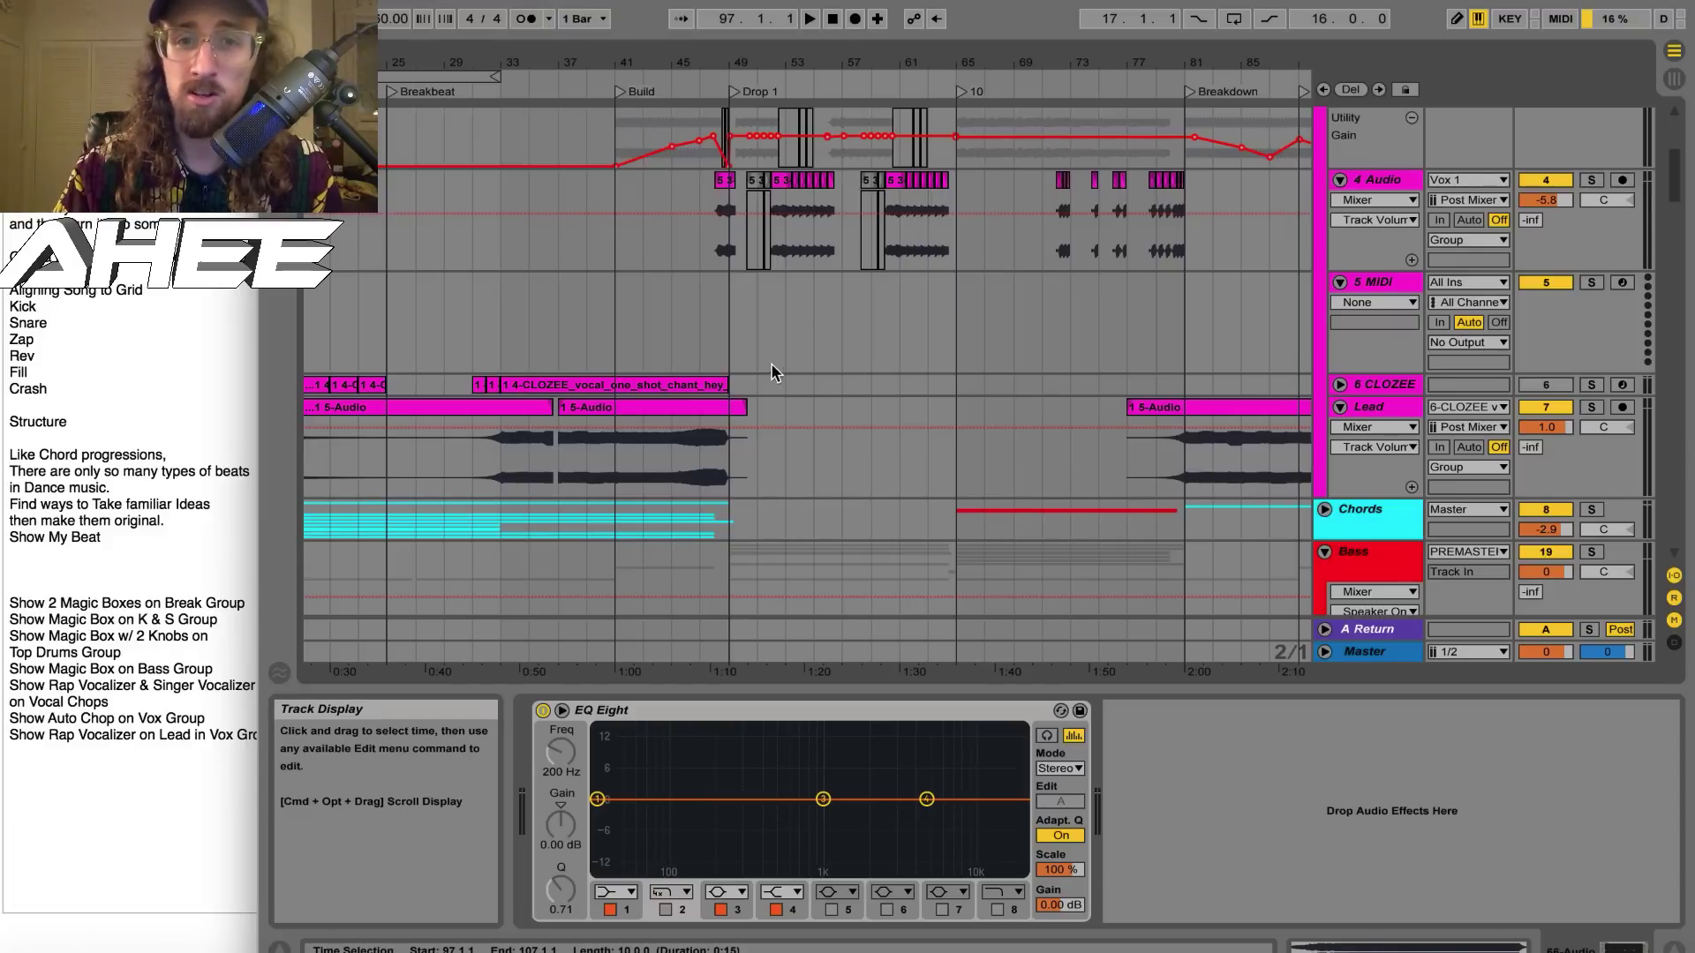
scroll(773, 364, "down", 15)
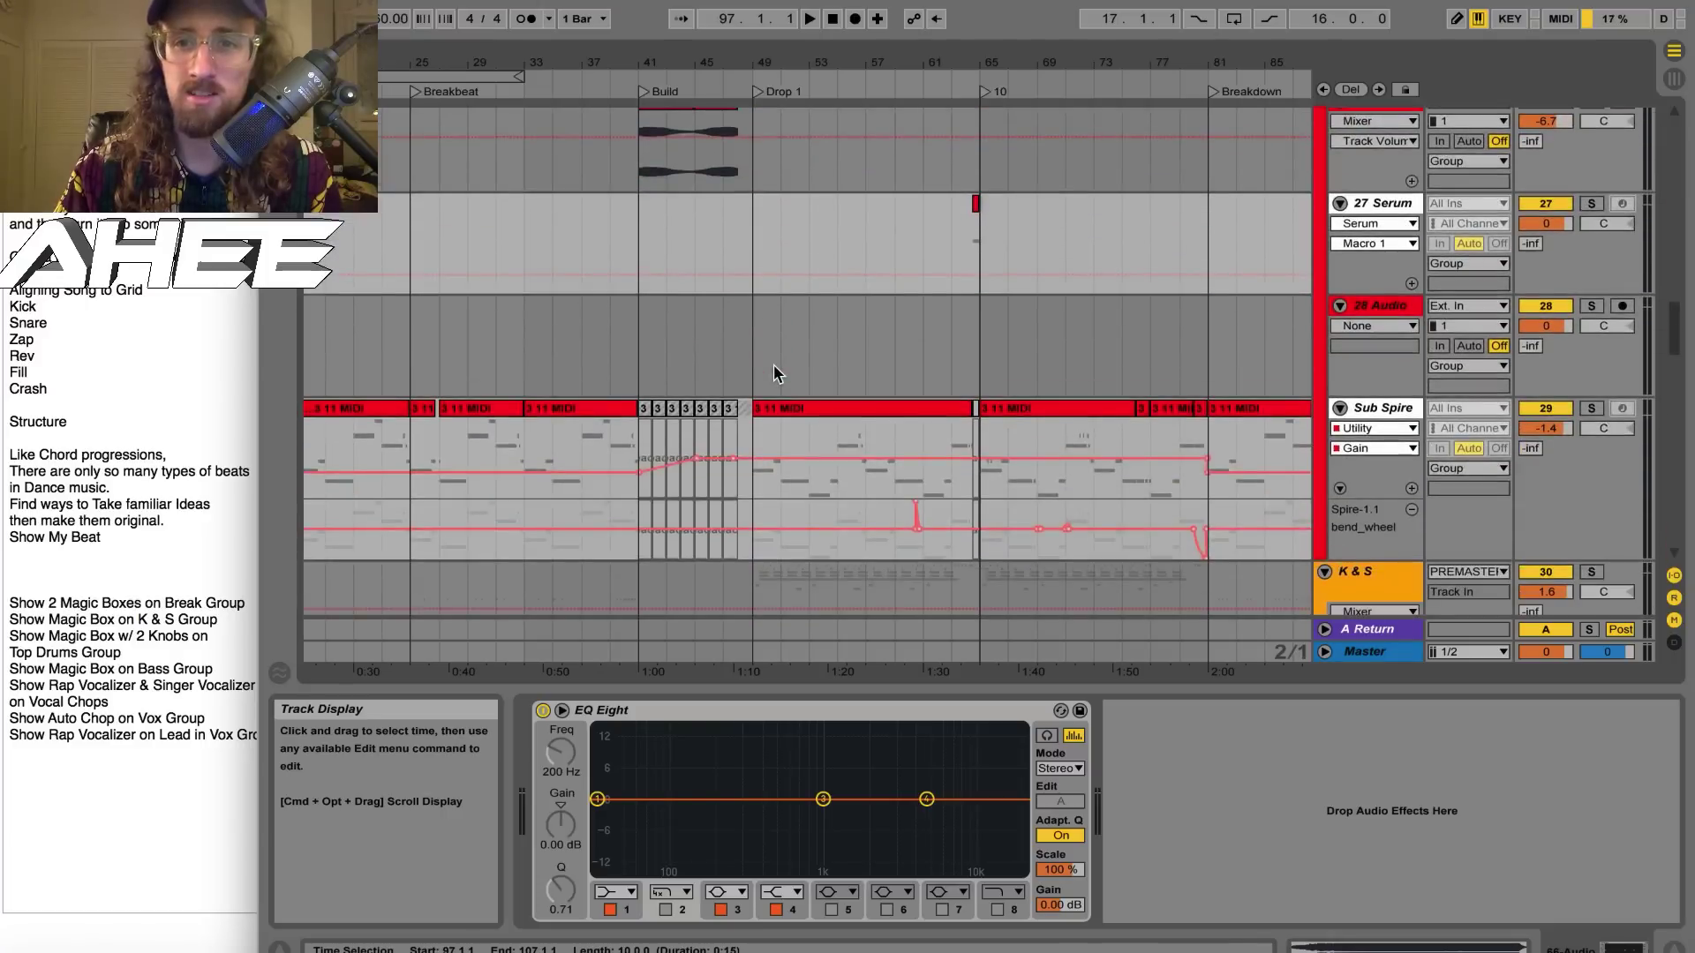
scroll(773, 364, "down", 15)
scroll(774, 364, "left", 5)
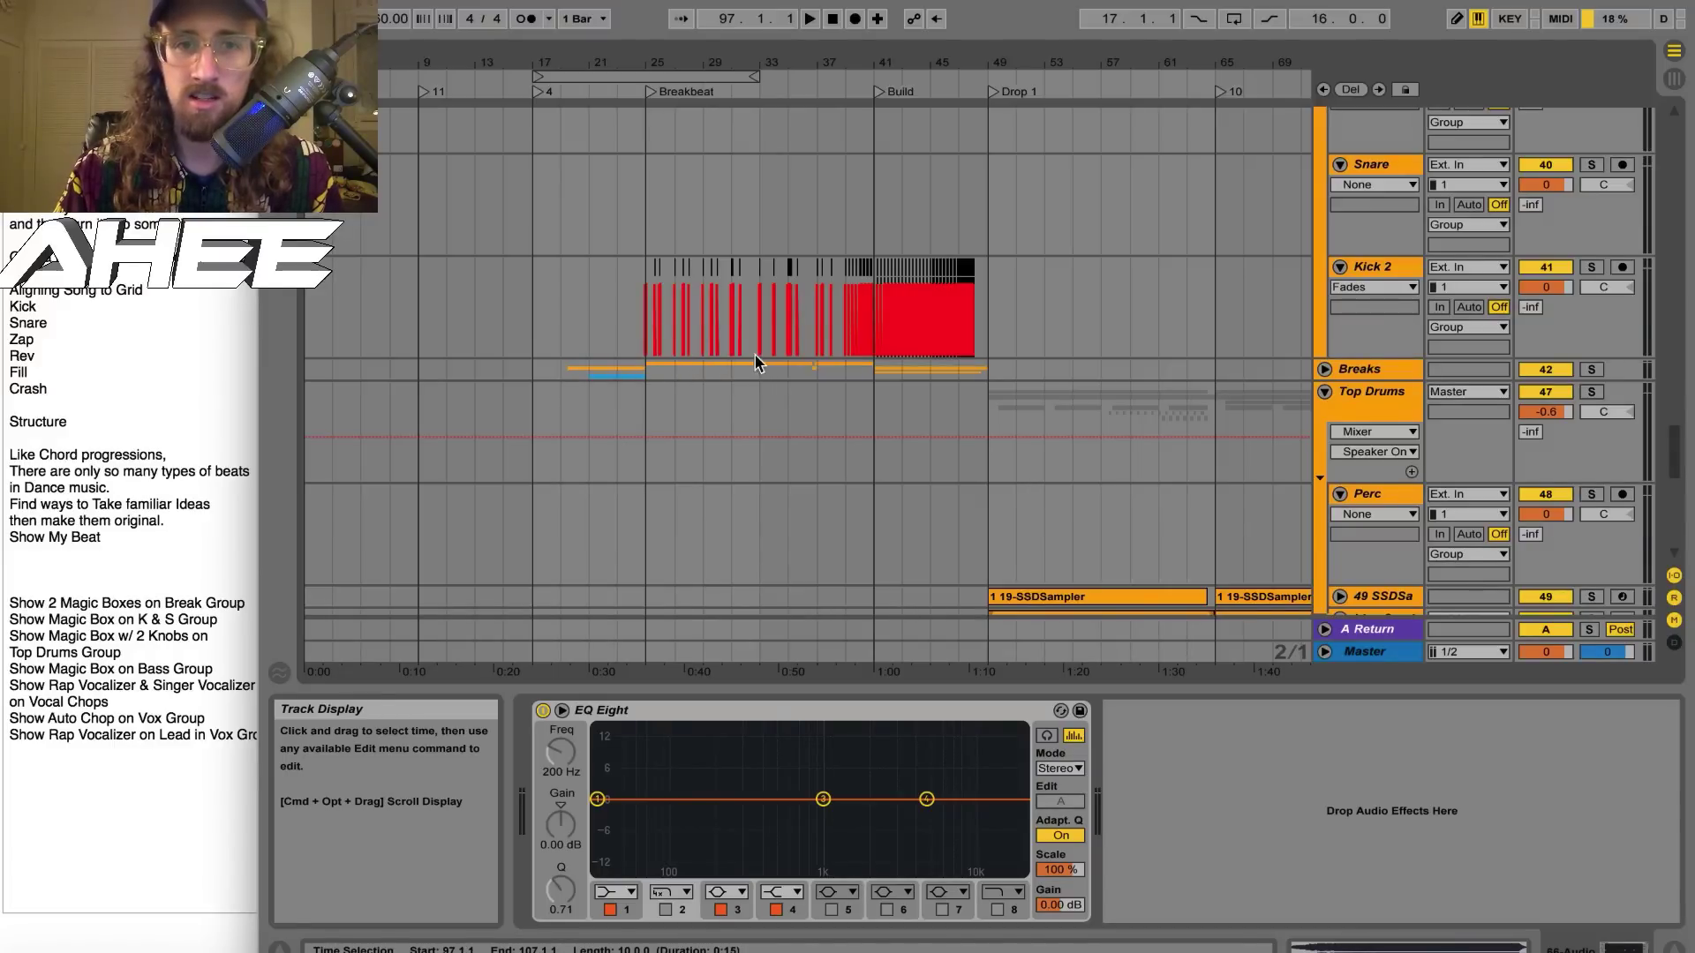
left_click(764, 378)
left_click(1325, 369)
key("space")
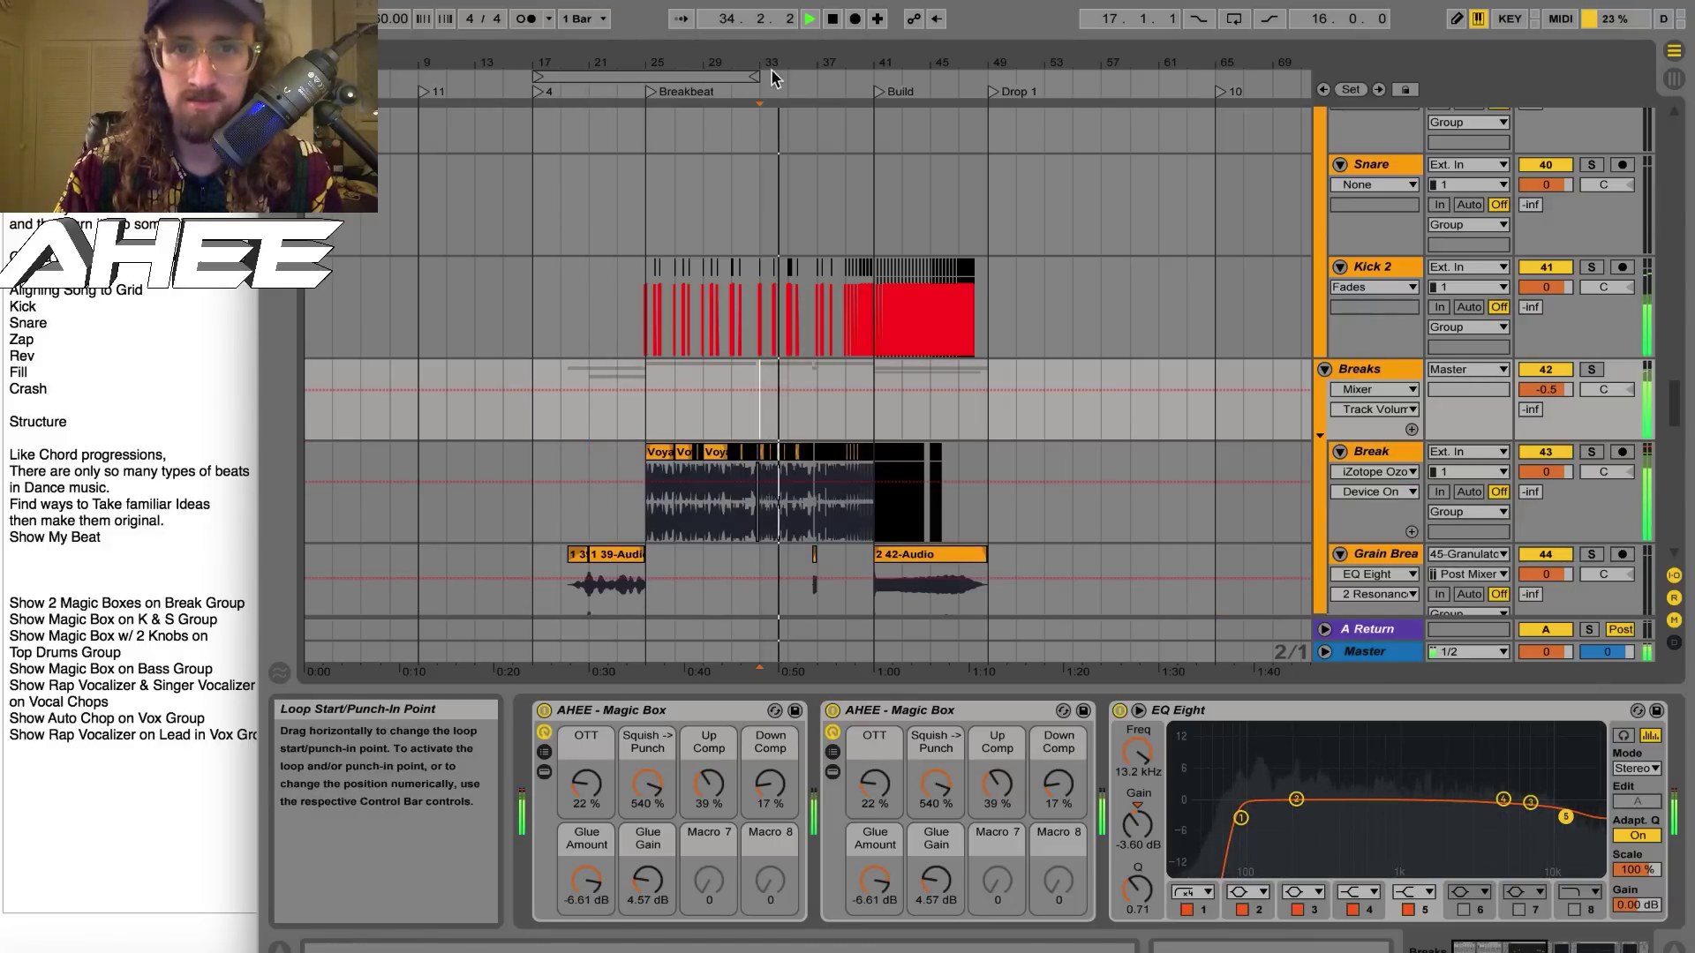
Solo the Breaks group, show its device chain, and audition it until about bar 38
left_click_drag(782, 60, 782, 104)
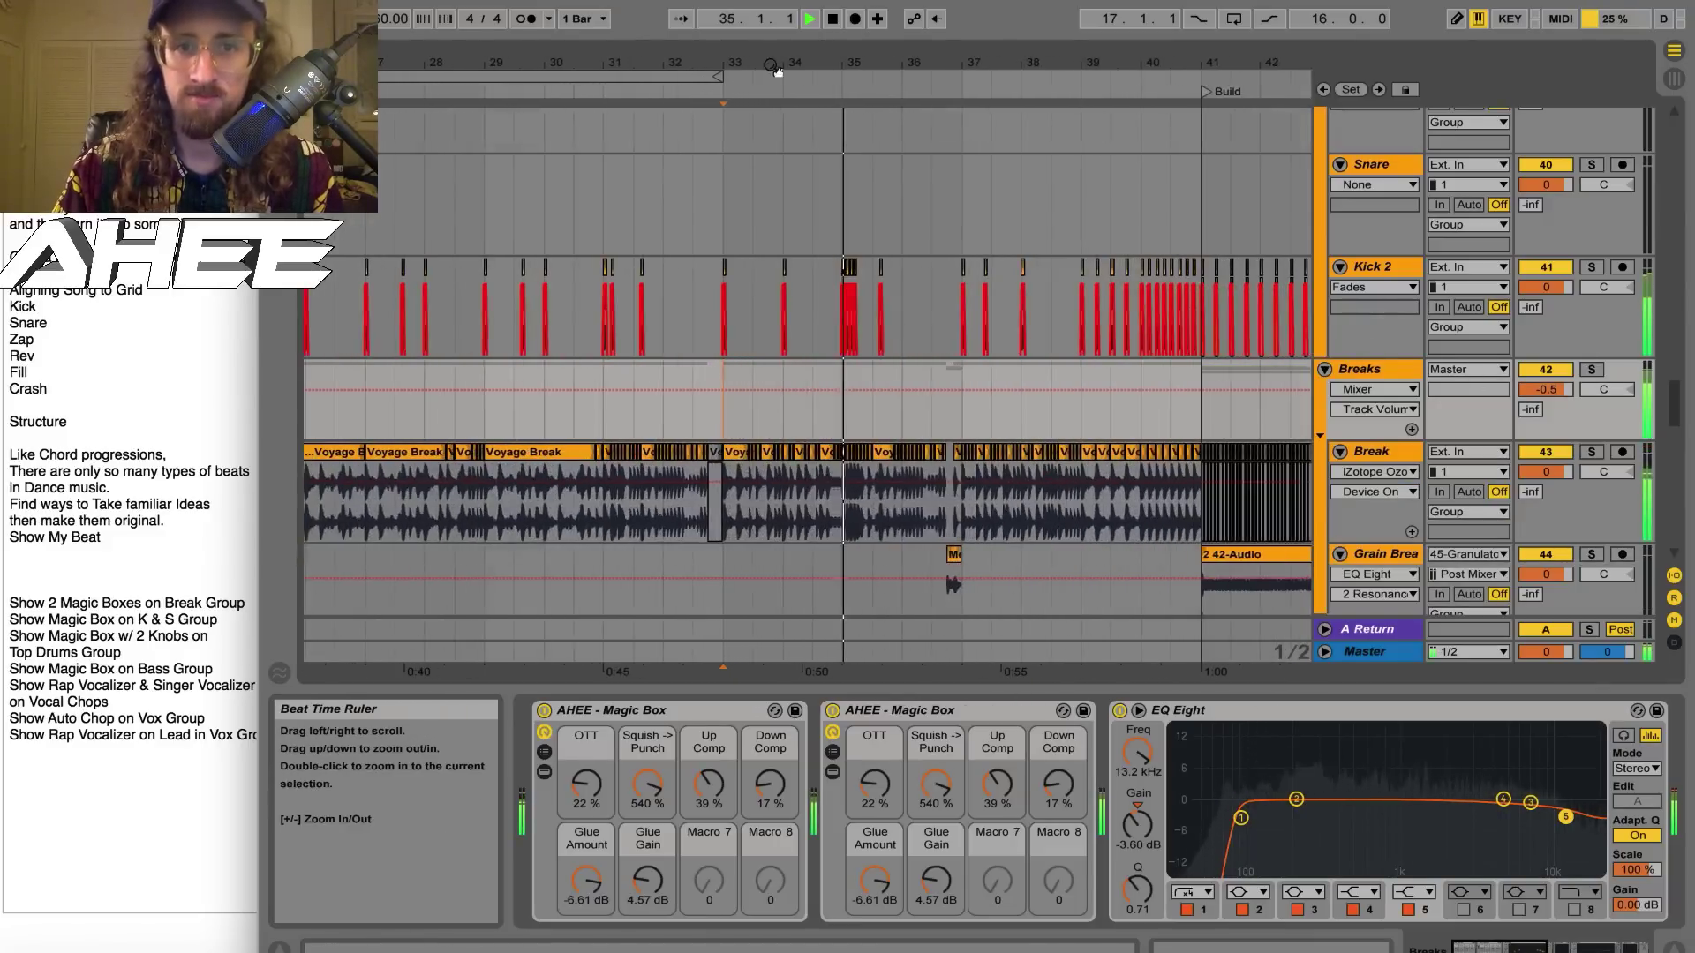
left_click(1592, 371)
left_click(1379, 376)
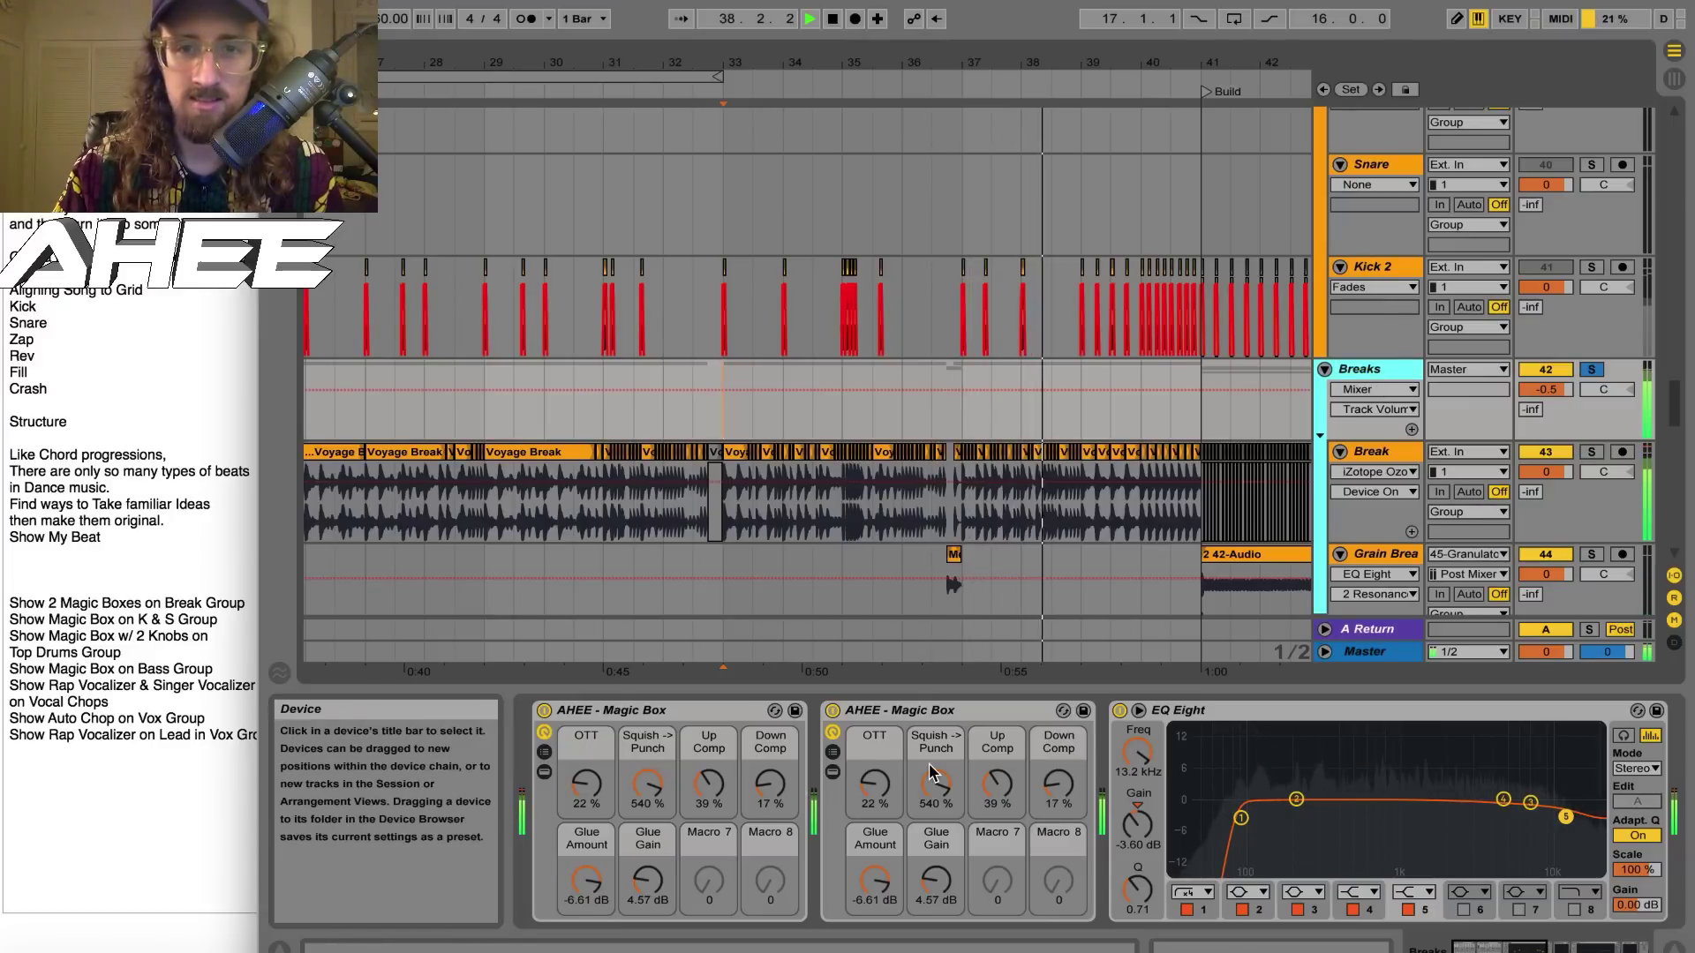
key("space")
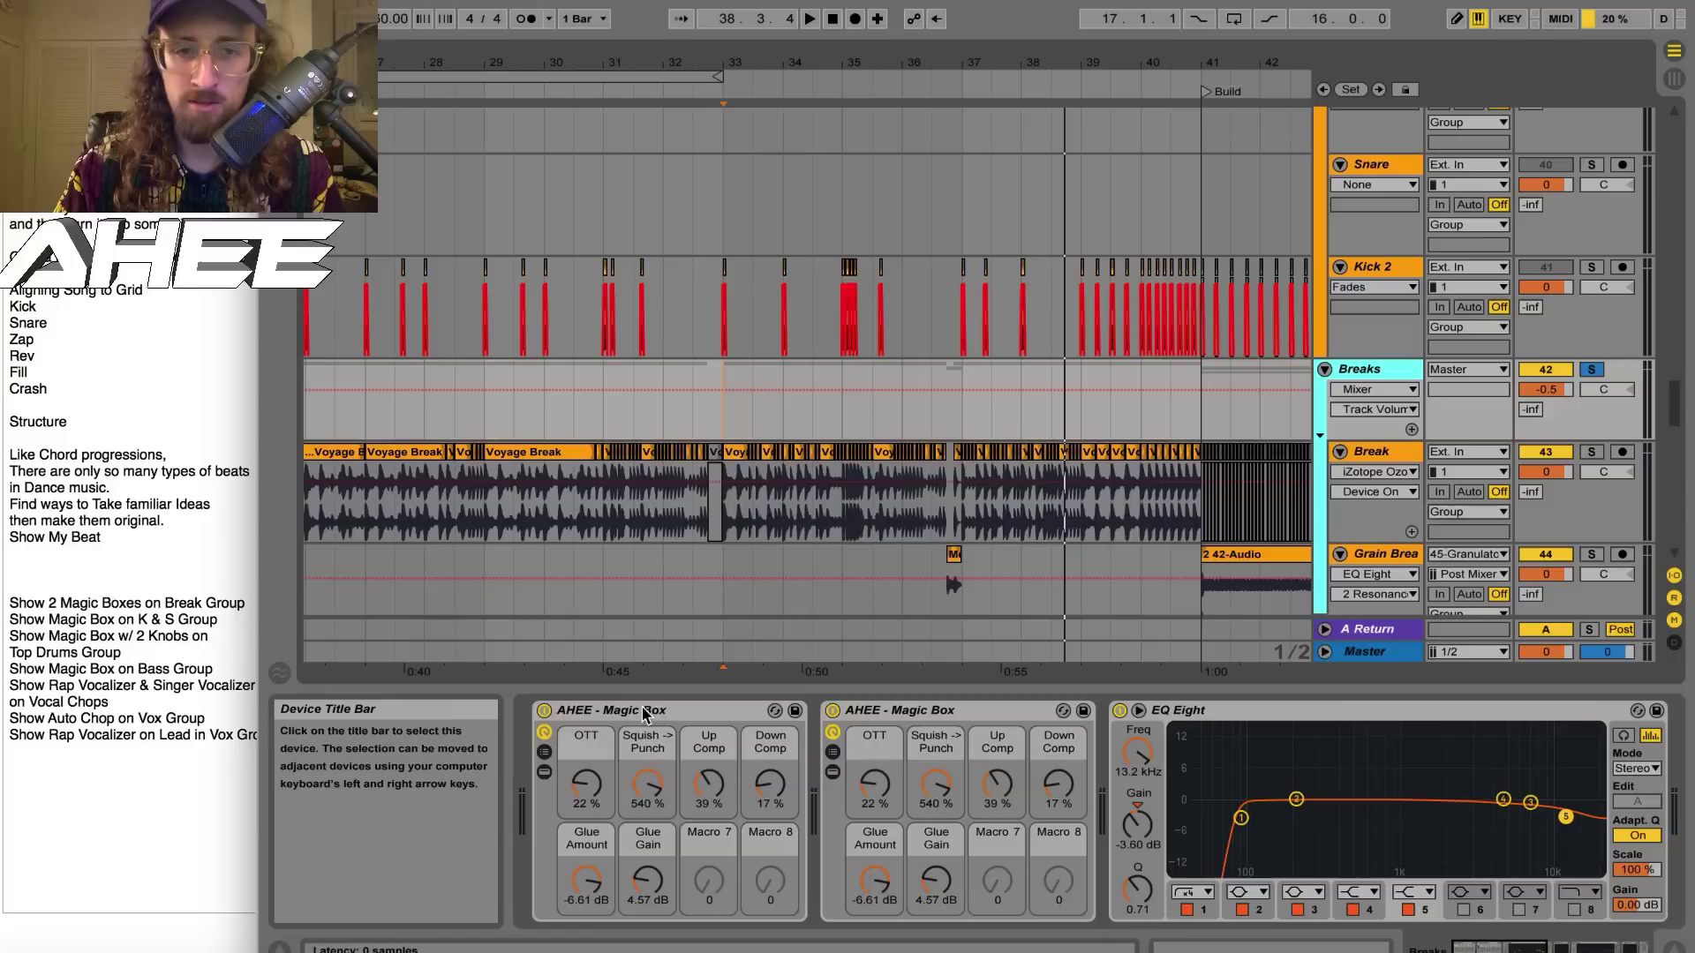
Compare the soloed breaks with both AHEE - Magic Box racks bypassed and re-enabled during playback from bar 33
left_click(833, 712)
left_click(833, 712)
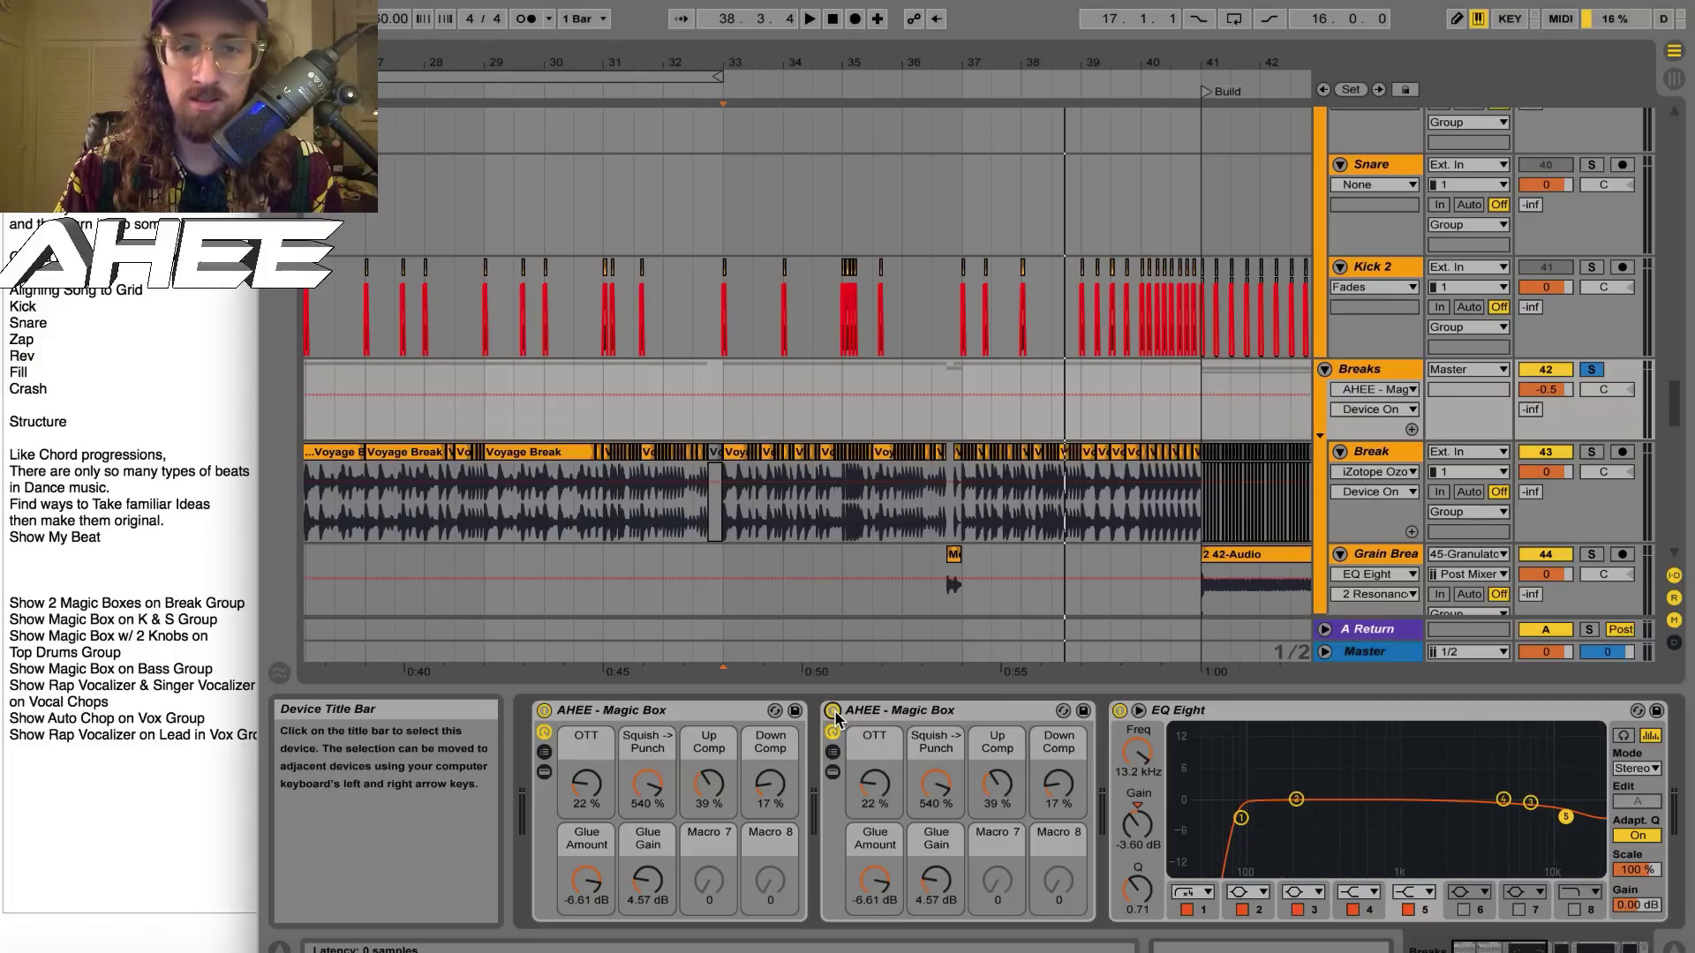
key("space")
left_click(833, 711)
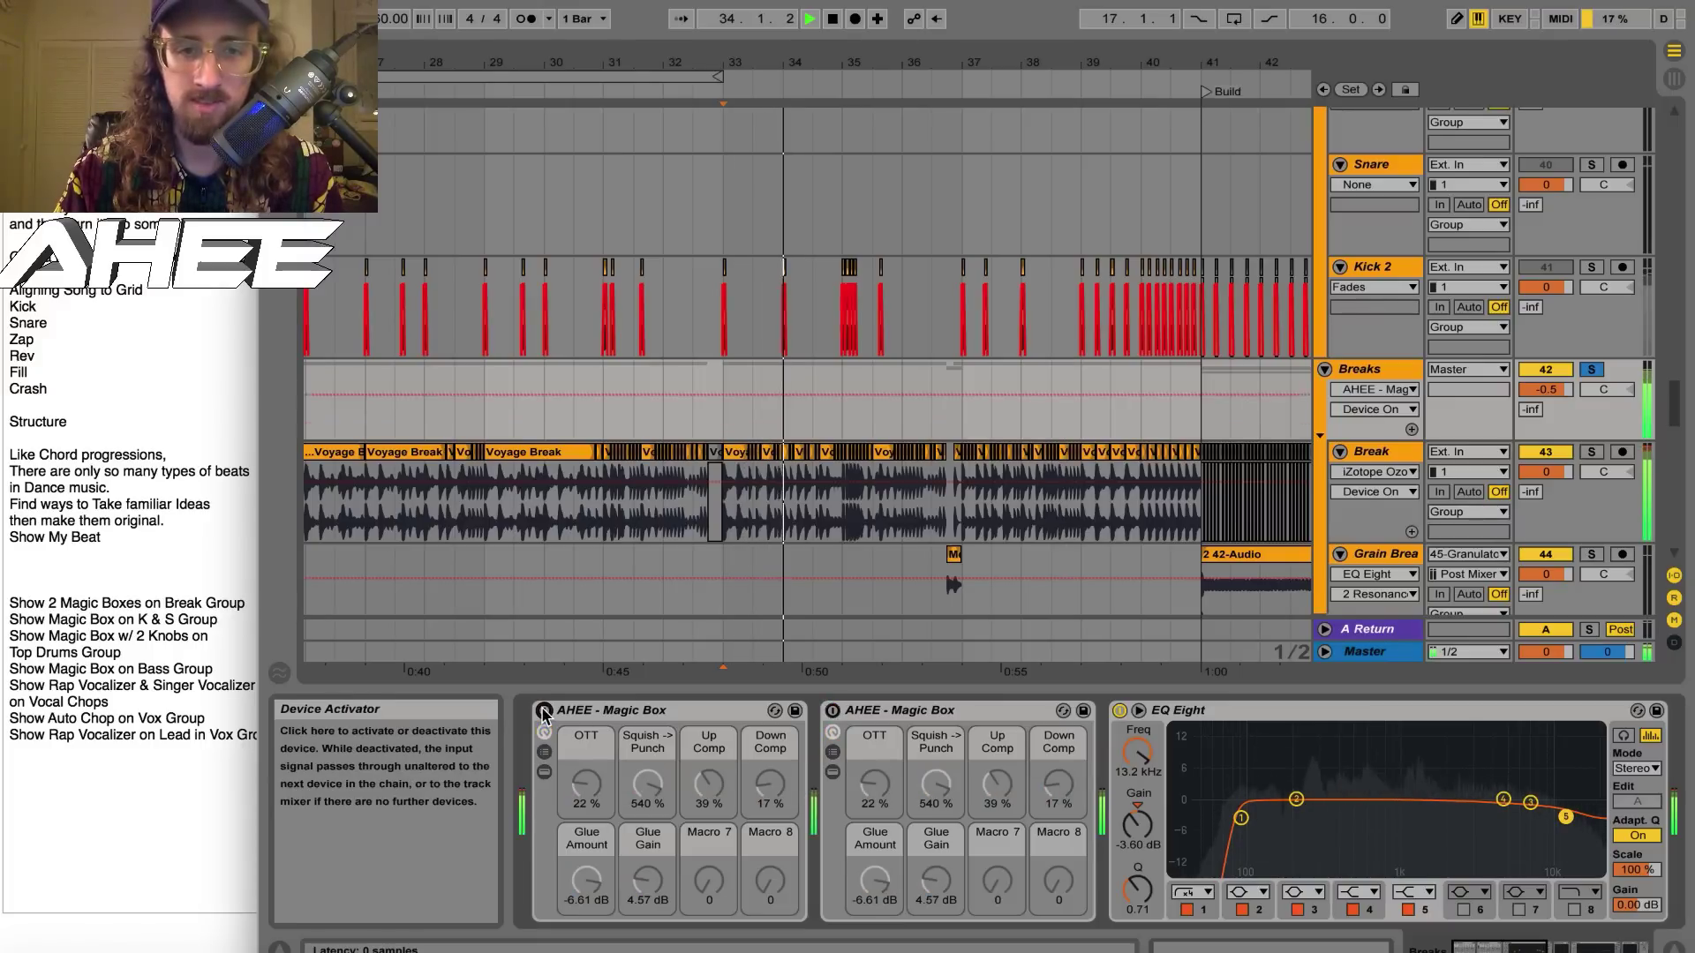
left_click(544, 711)
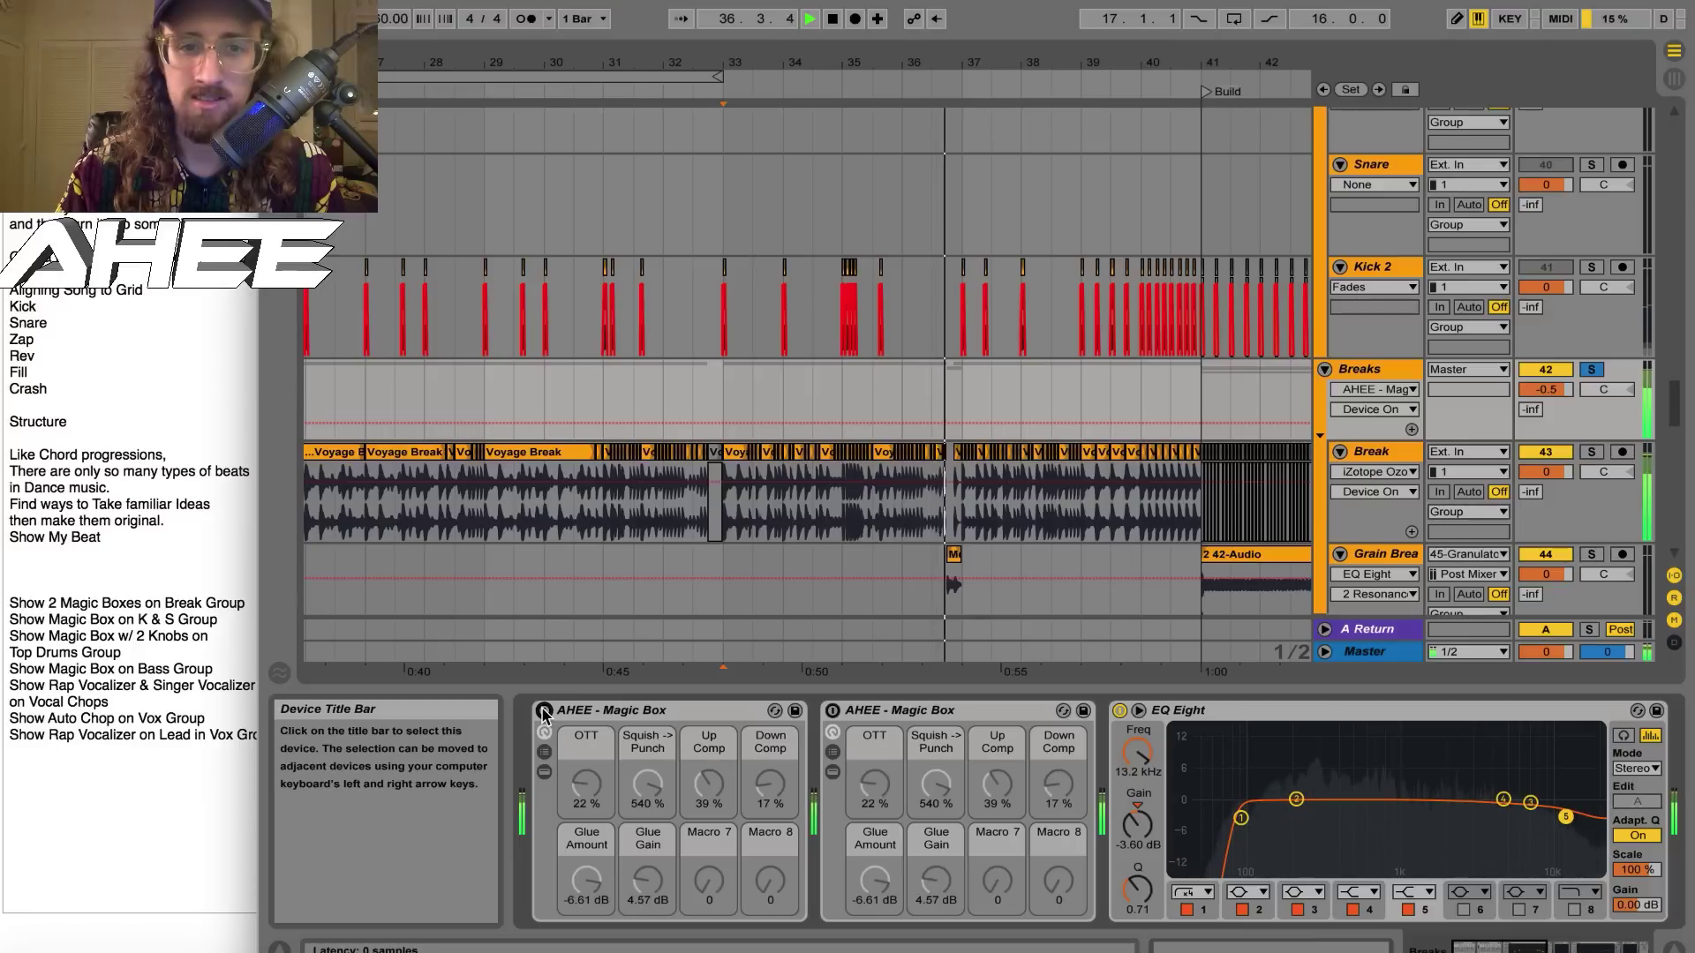
left_click(544, 711)
left_click(832, 711)
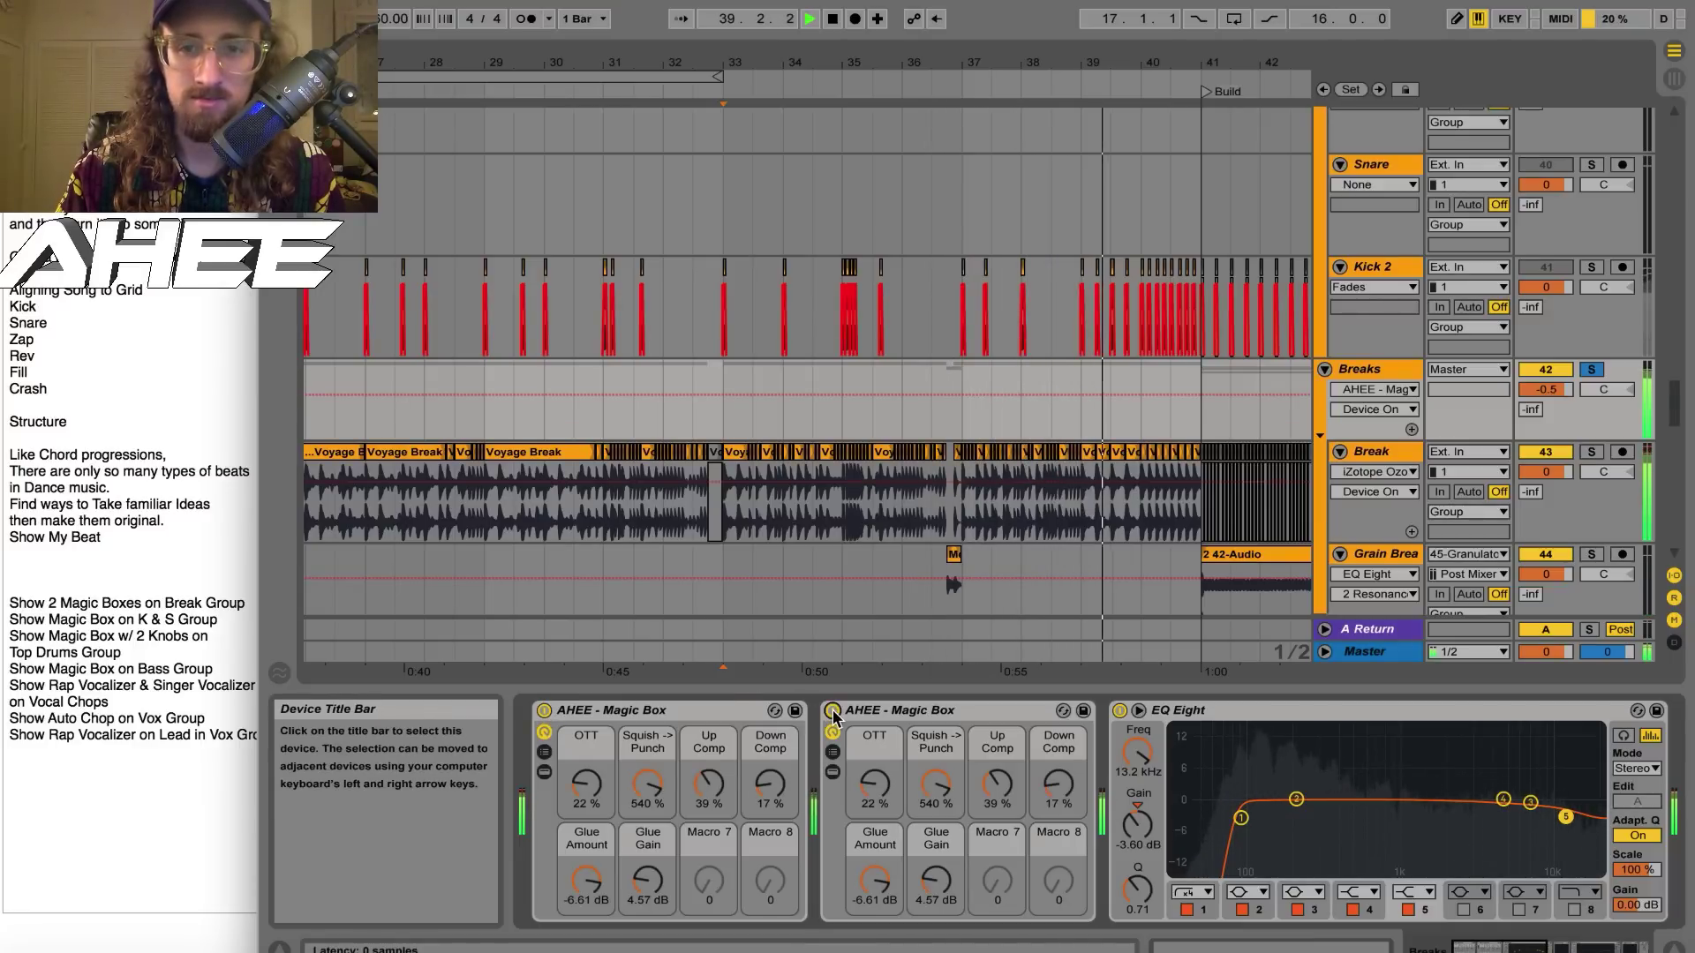
key("space")
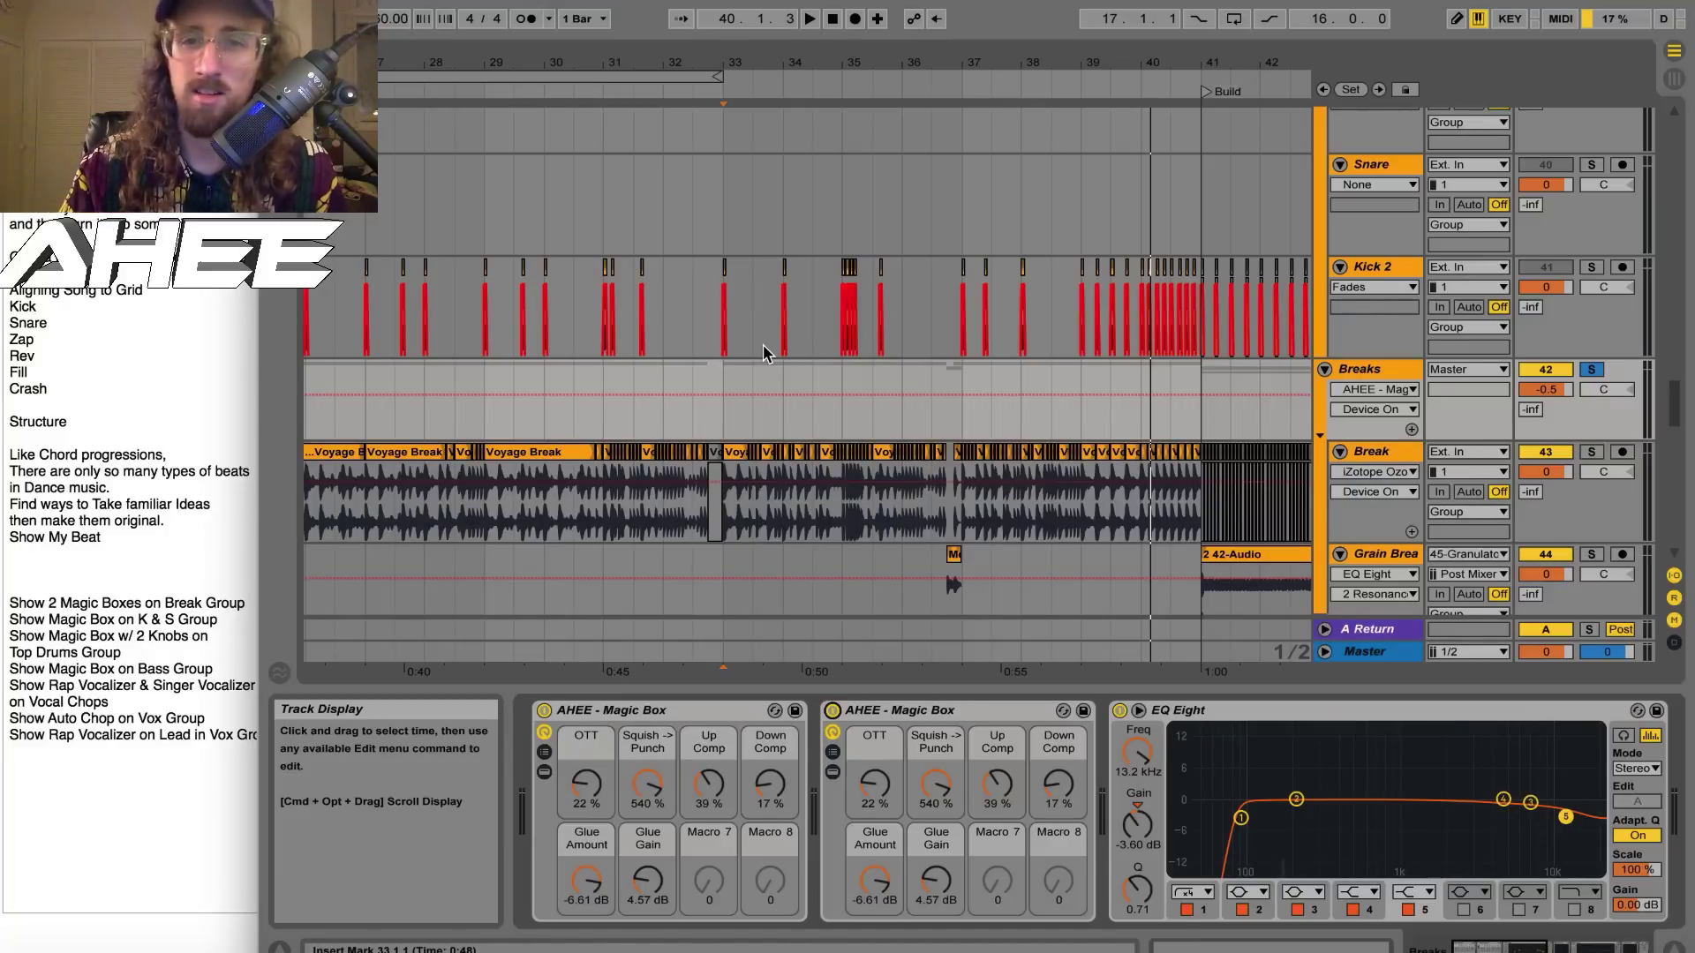
Place the insert marker at 49.1.1 on the Bass group and solo that group
scroll(765, 353, "down", 10)
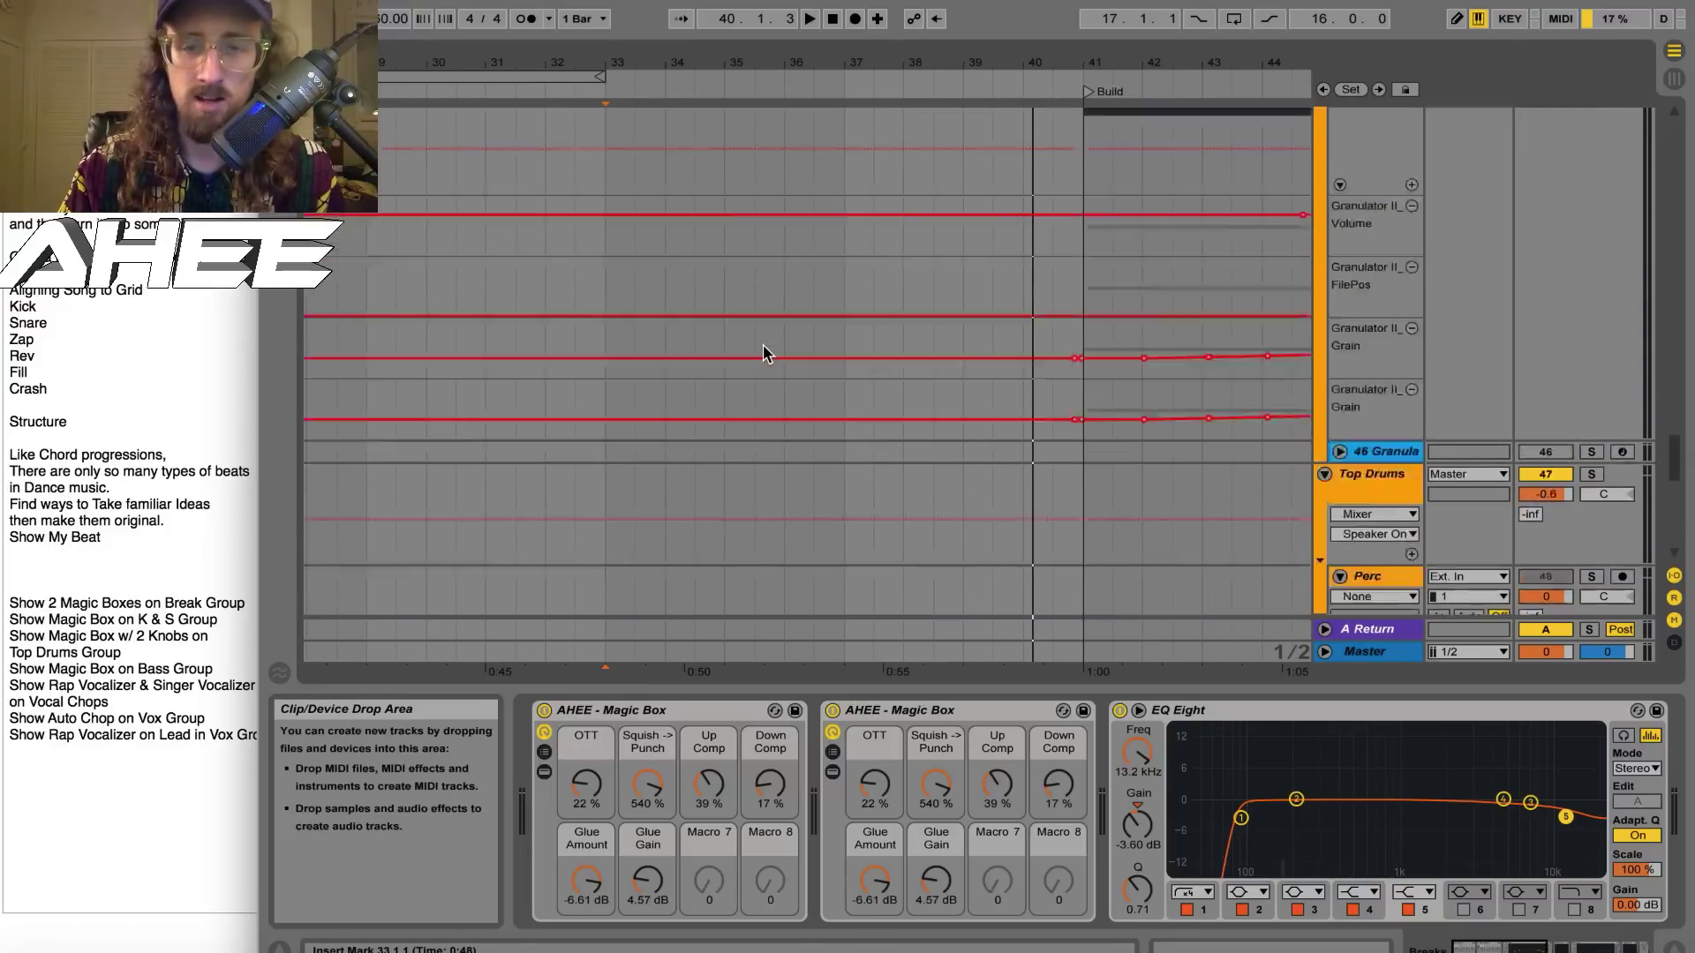
scroll(764, 347, "down", 10)
scroll(764, 347, "right", 5)
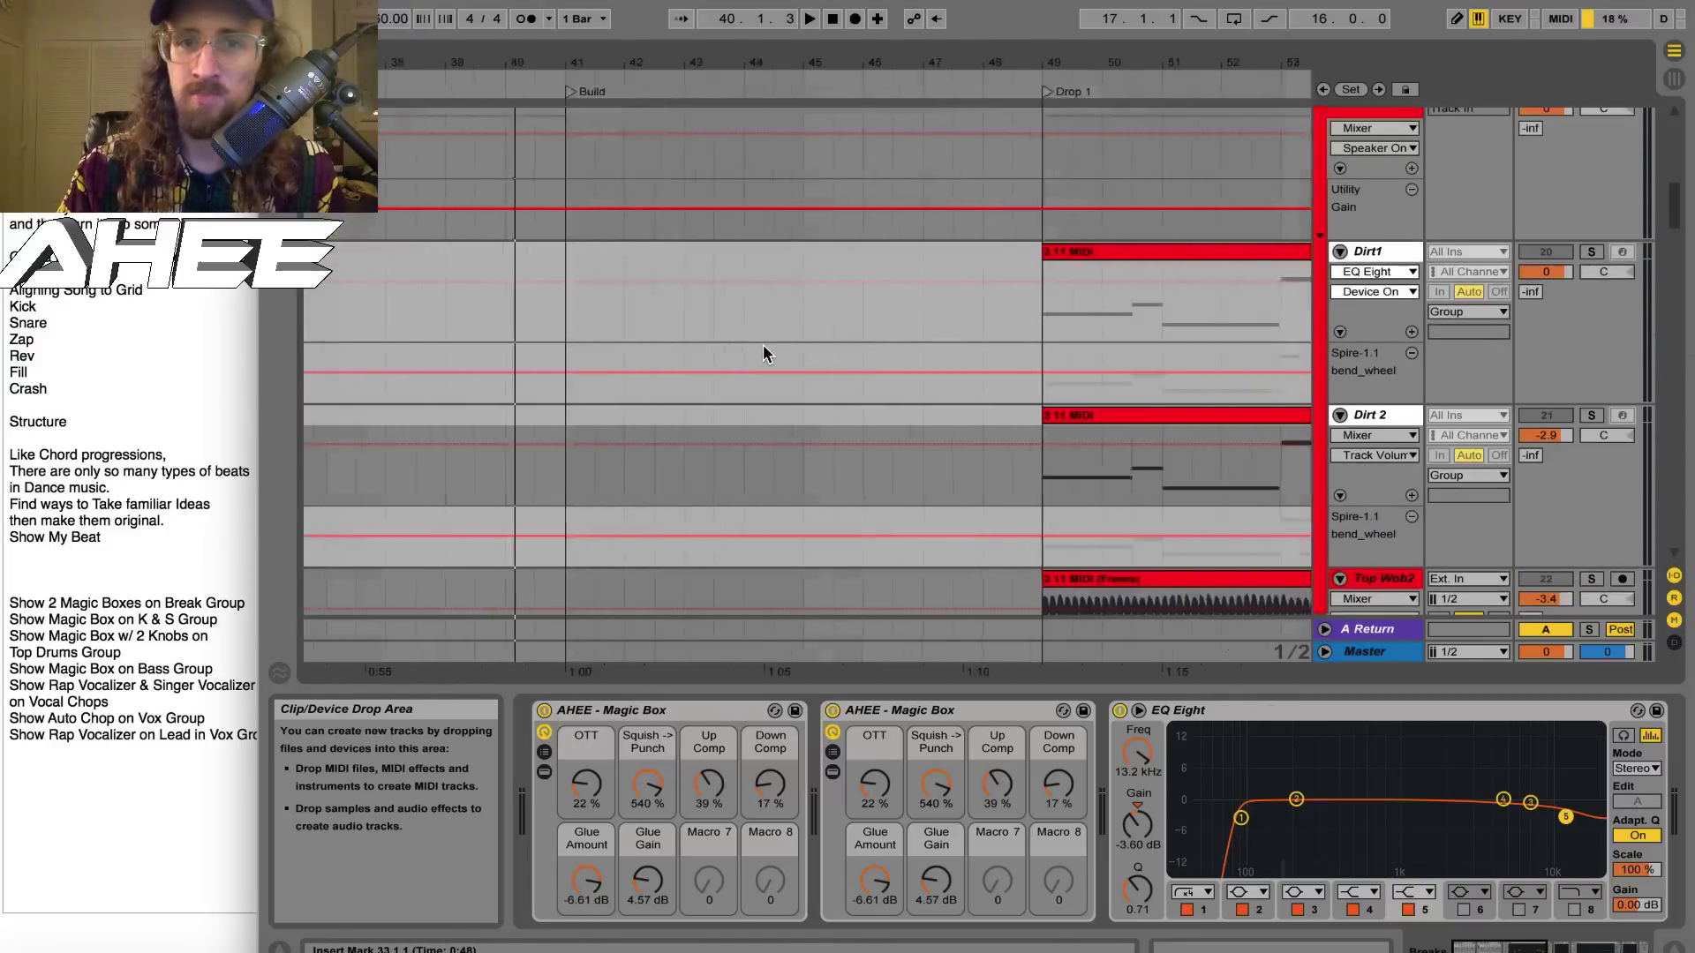
scroll(764, 354, "right", 4)
scroll(765, 353, "up", 6)
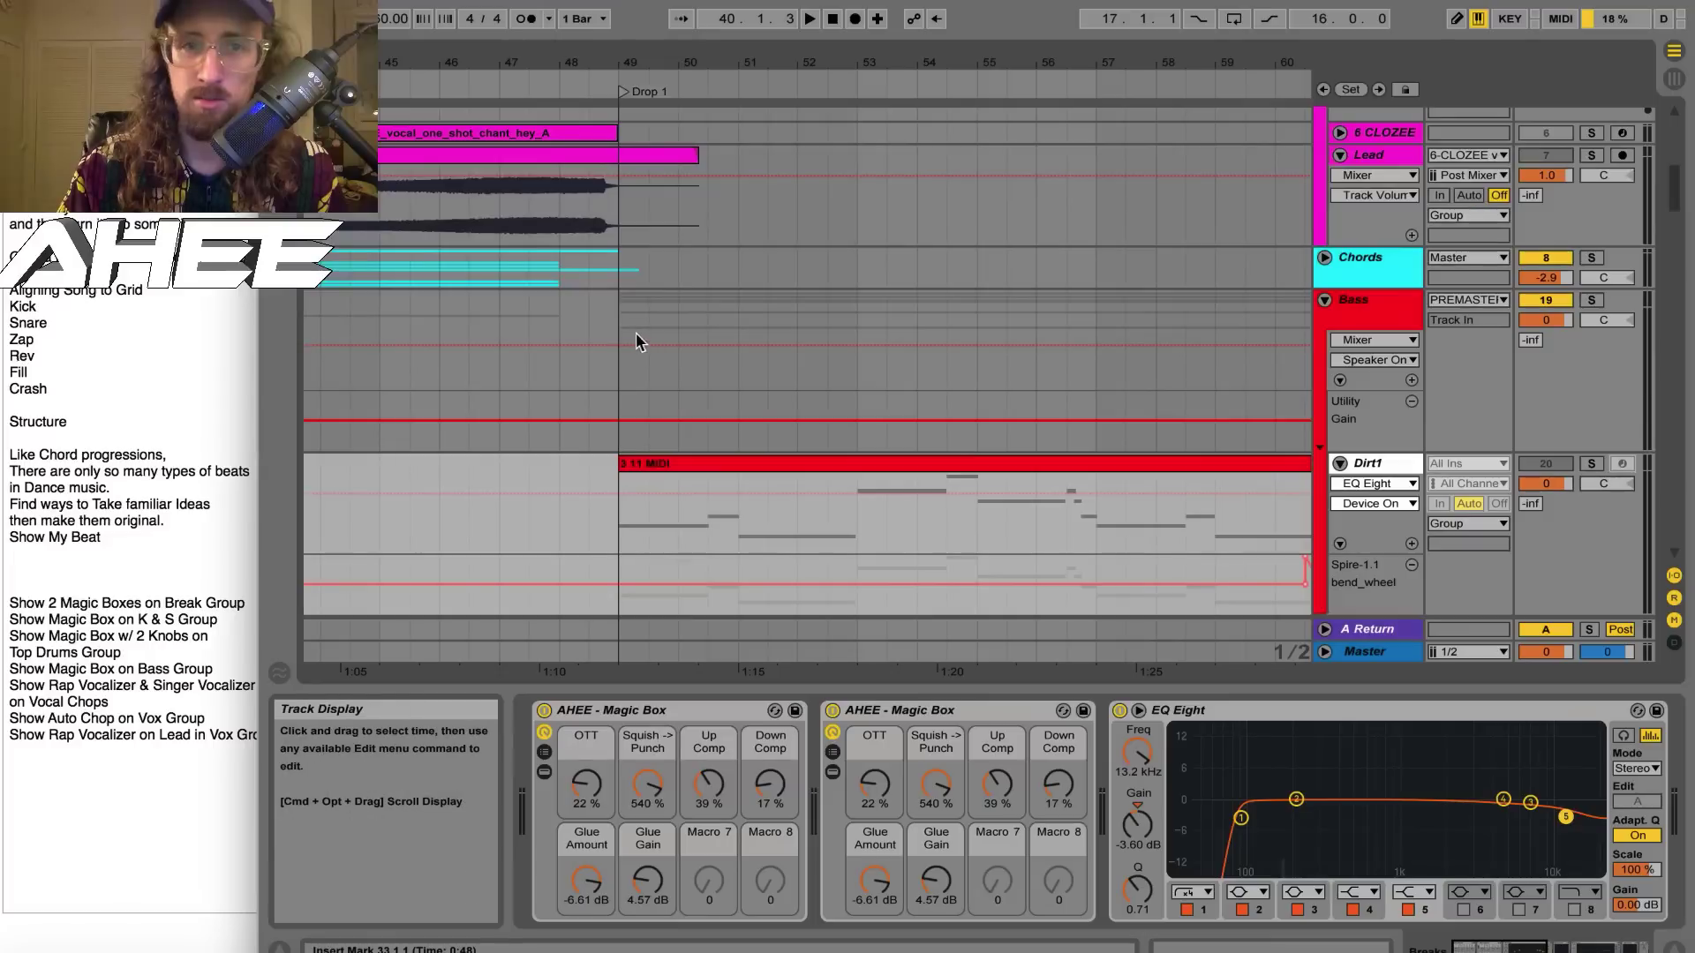
left_click(618, 309)
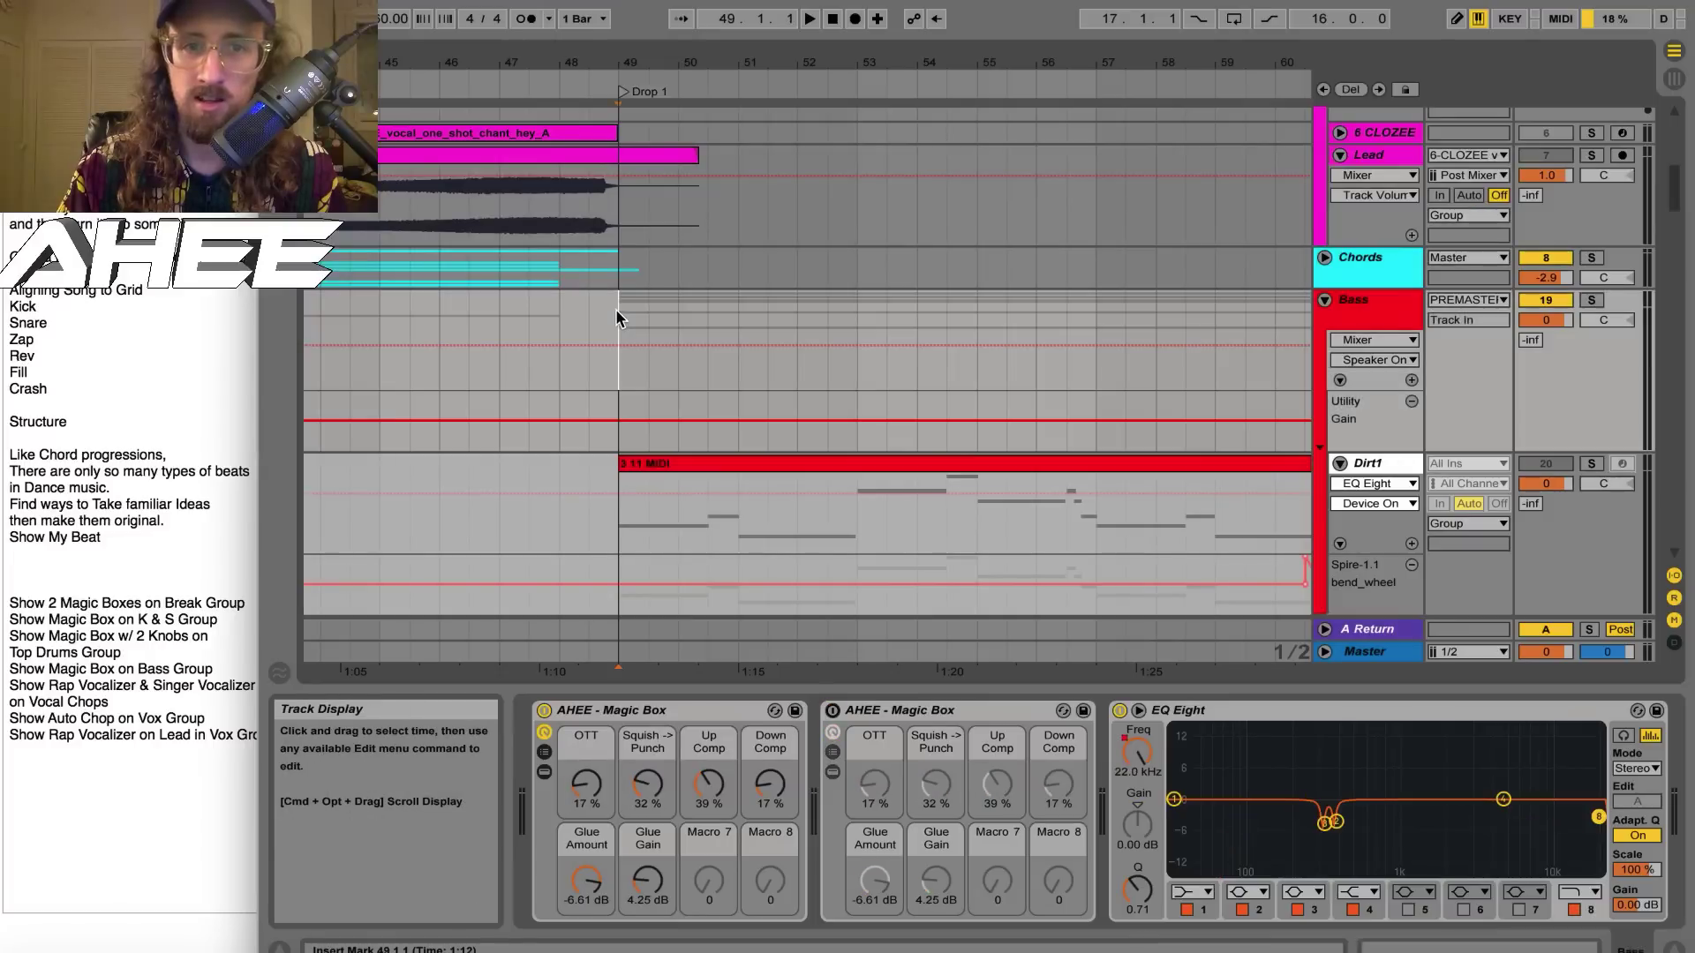
left_click(1592, 300)
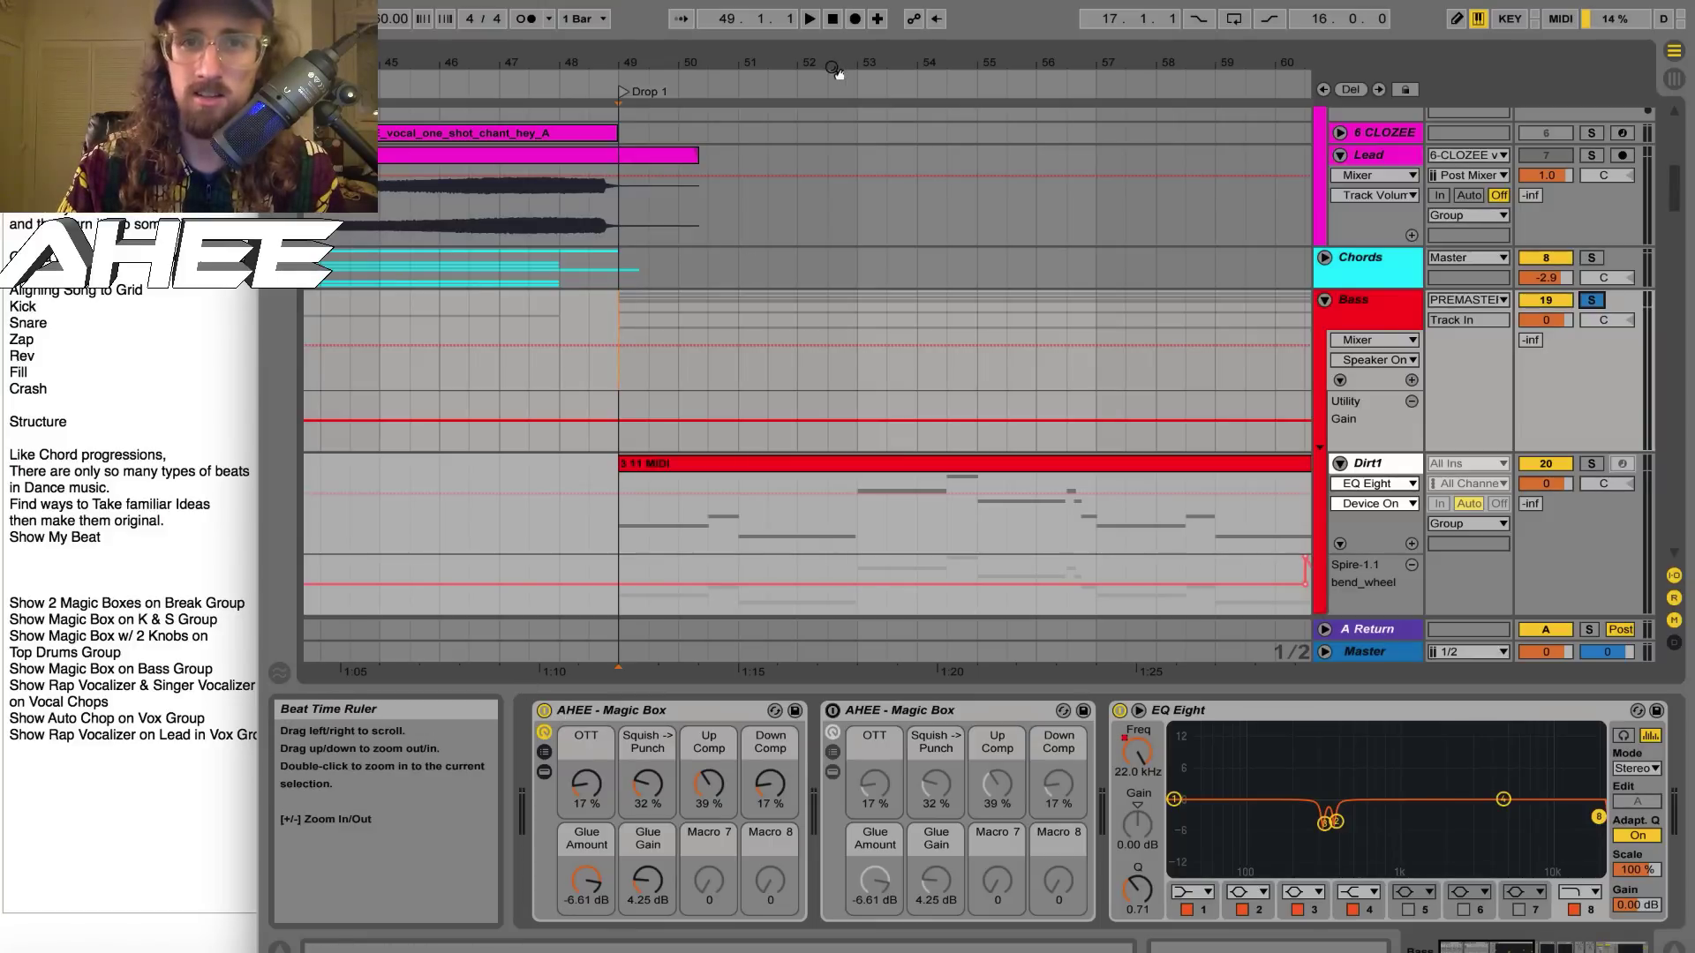
Play the soloed Bass group from 65.1.1, comparing its first AHEE - Magic Box bypassed and enabled, and end the audition with the group unsoloed
left_click_drag(836, 67, 673, 57)
left_click(837, 320)
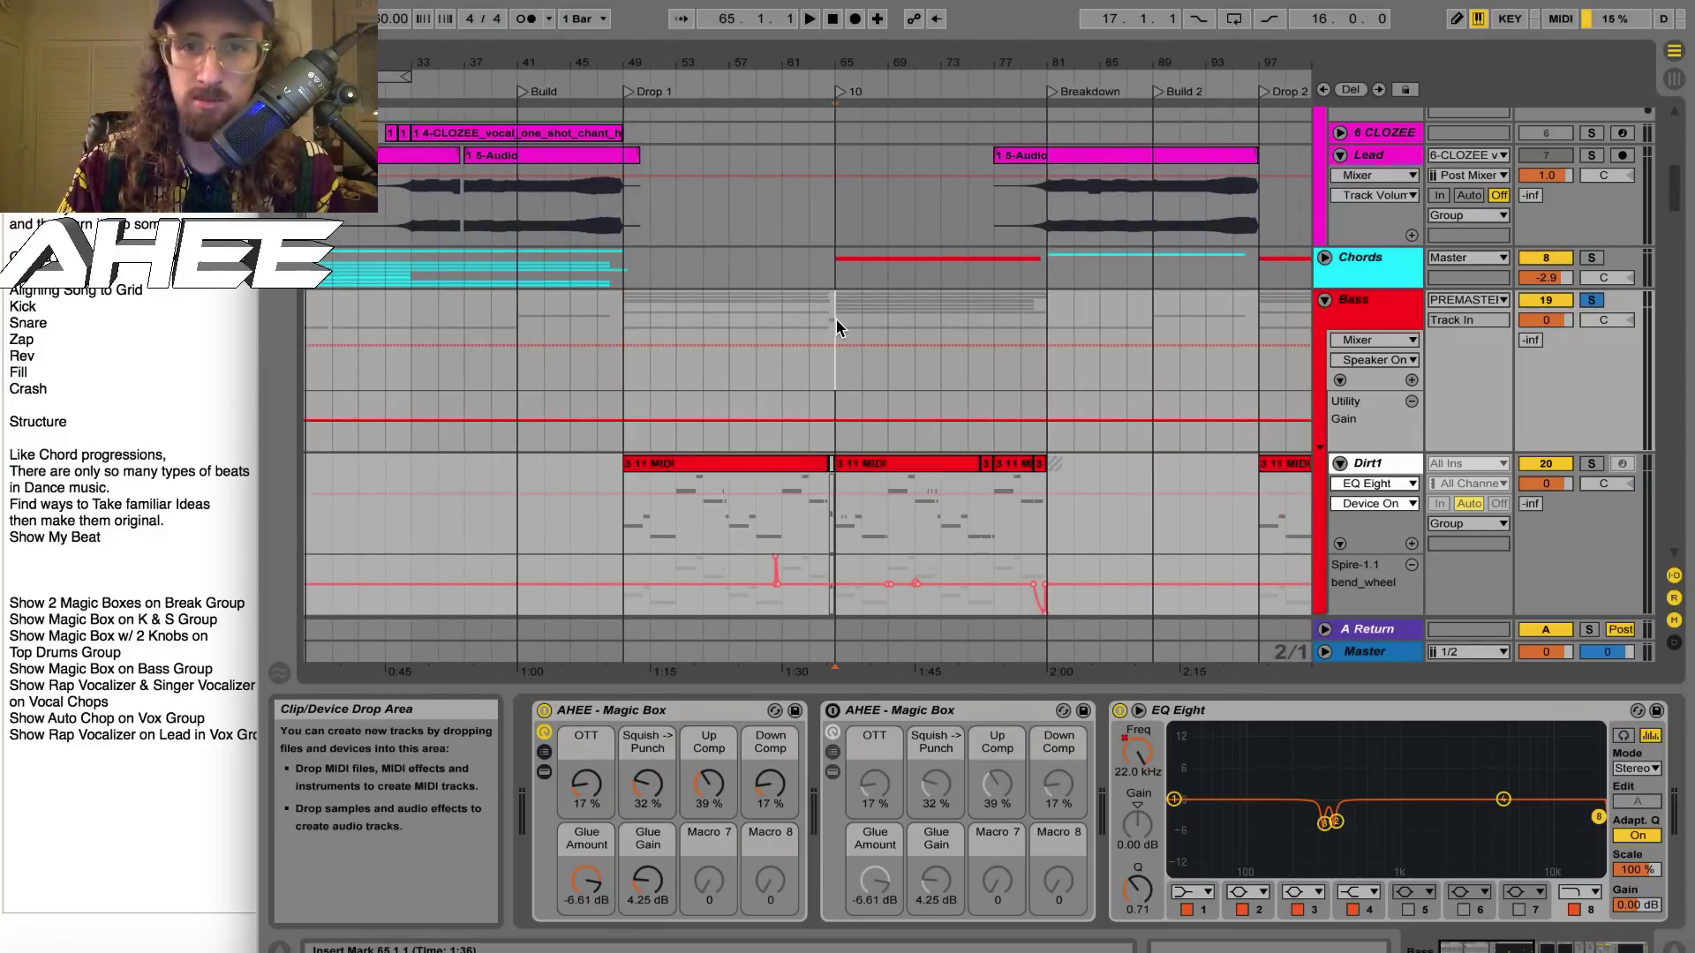
key("space")
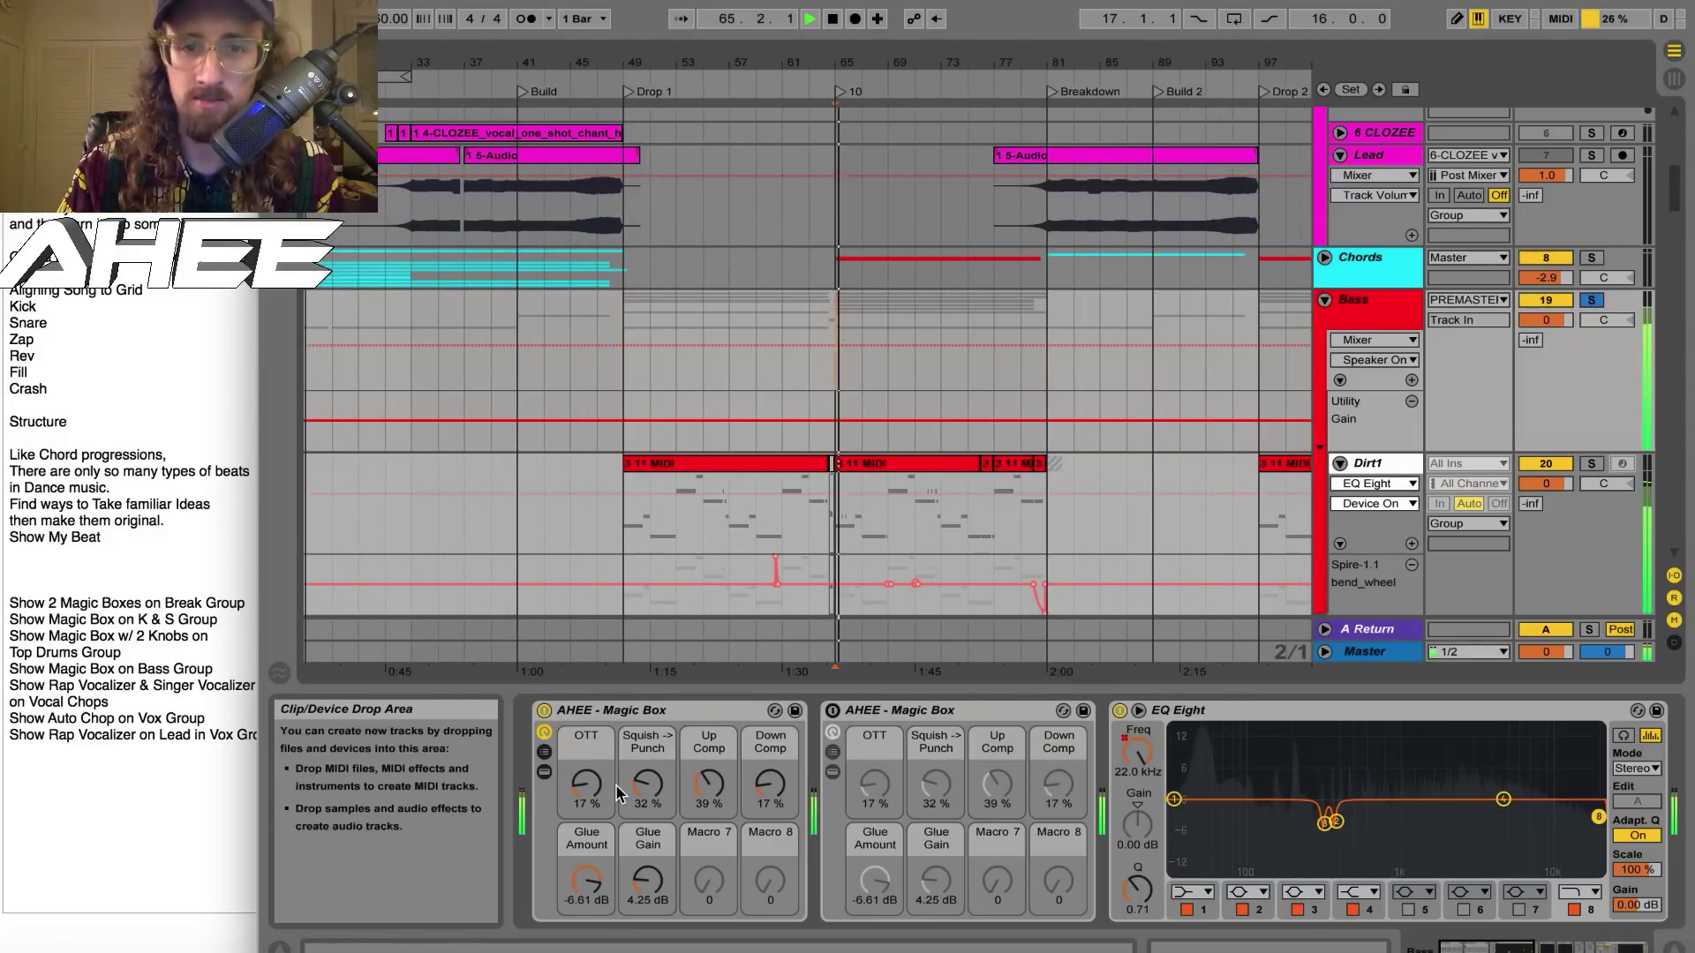
left_click(544, 711)
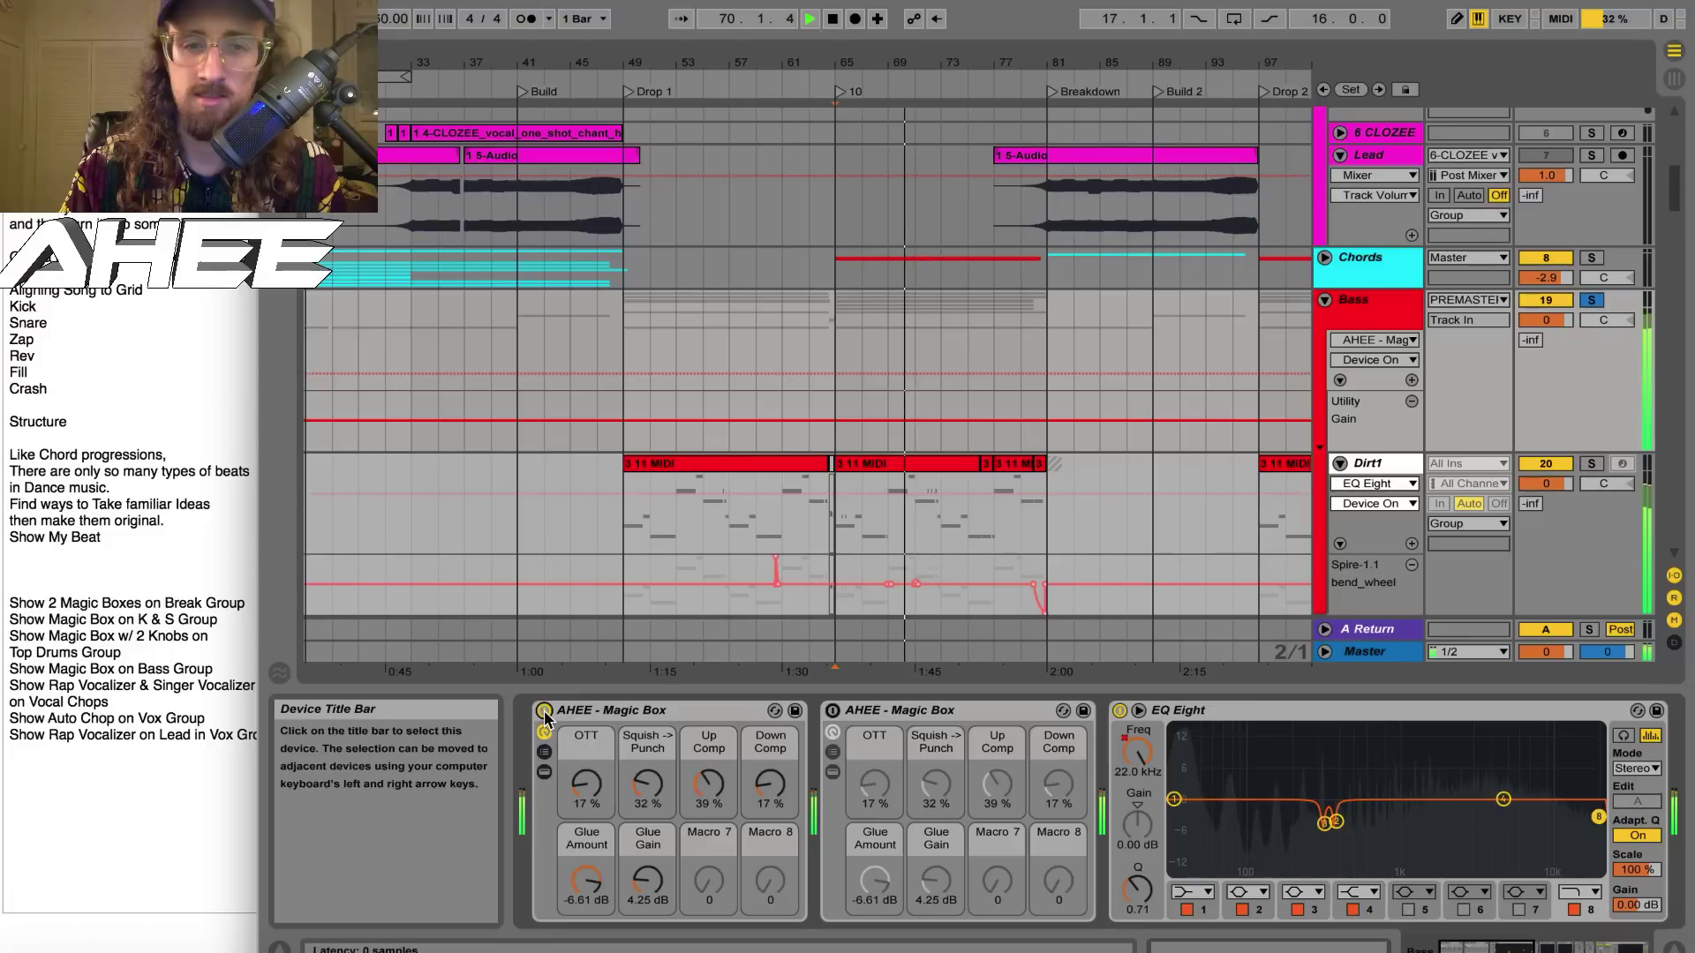
left_click(545, 712)
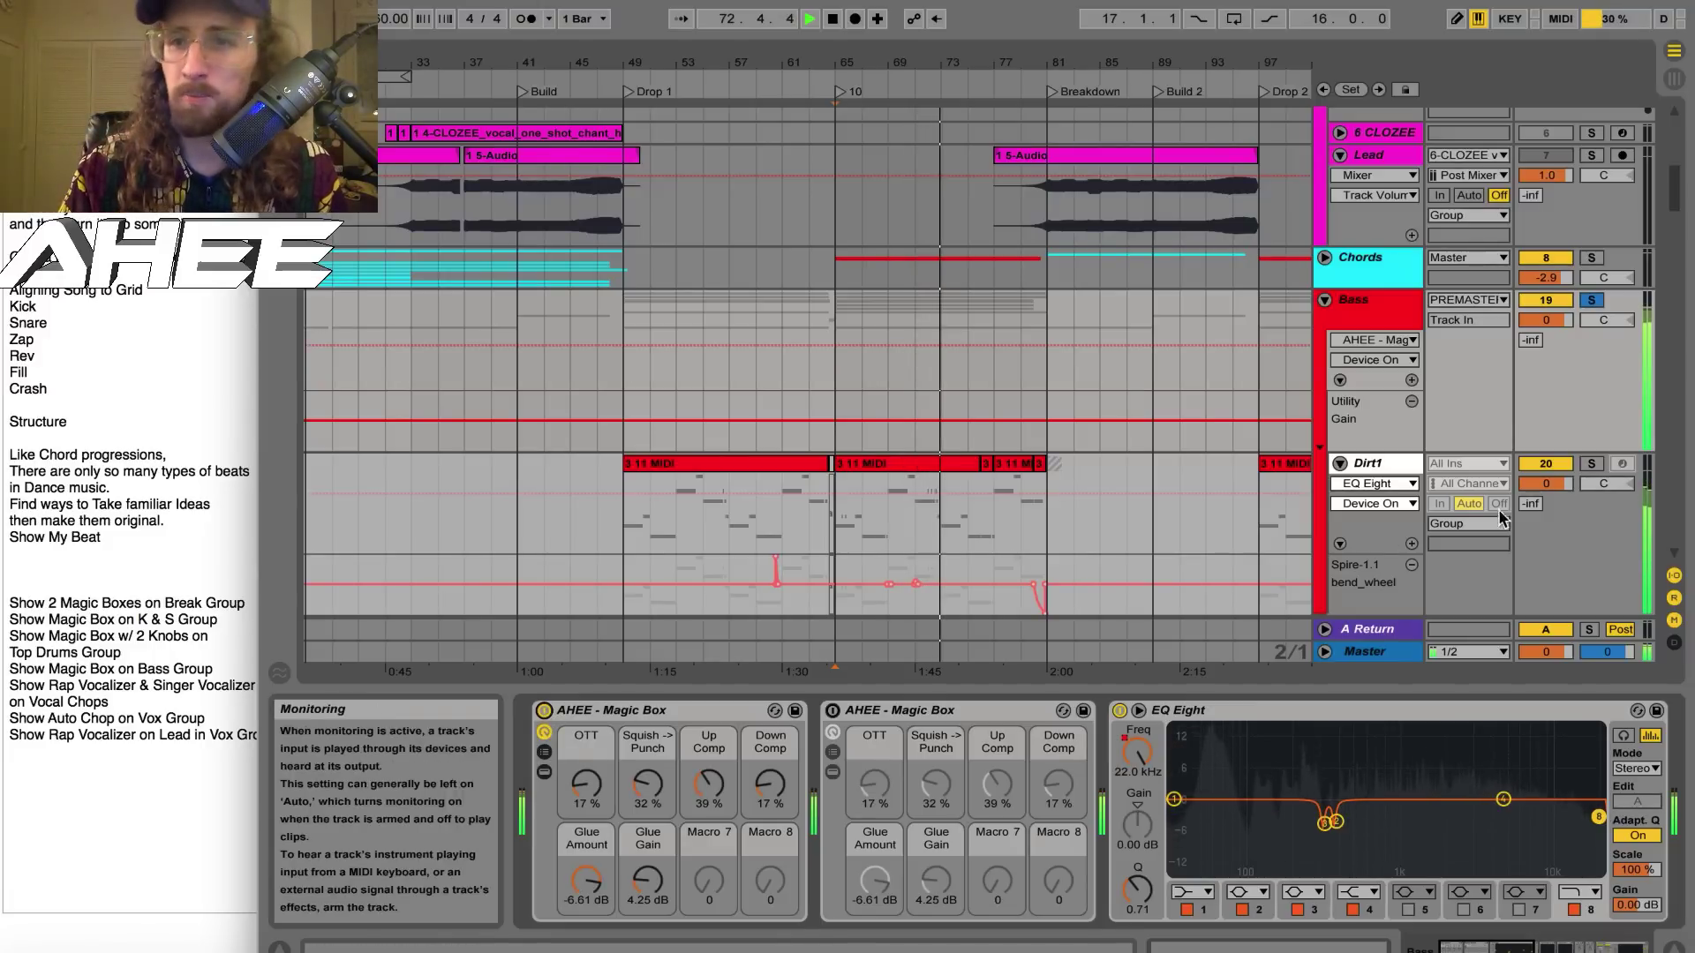
key("space")
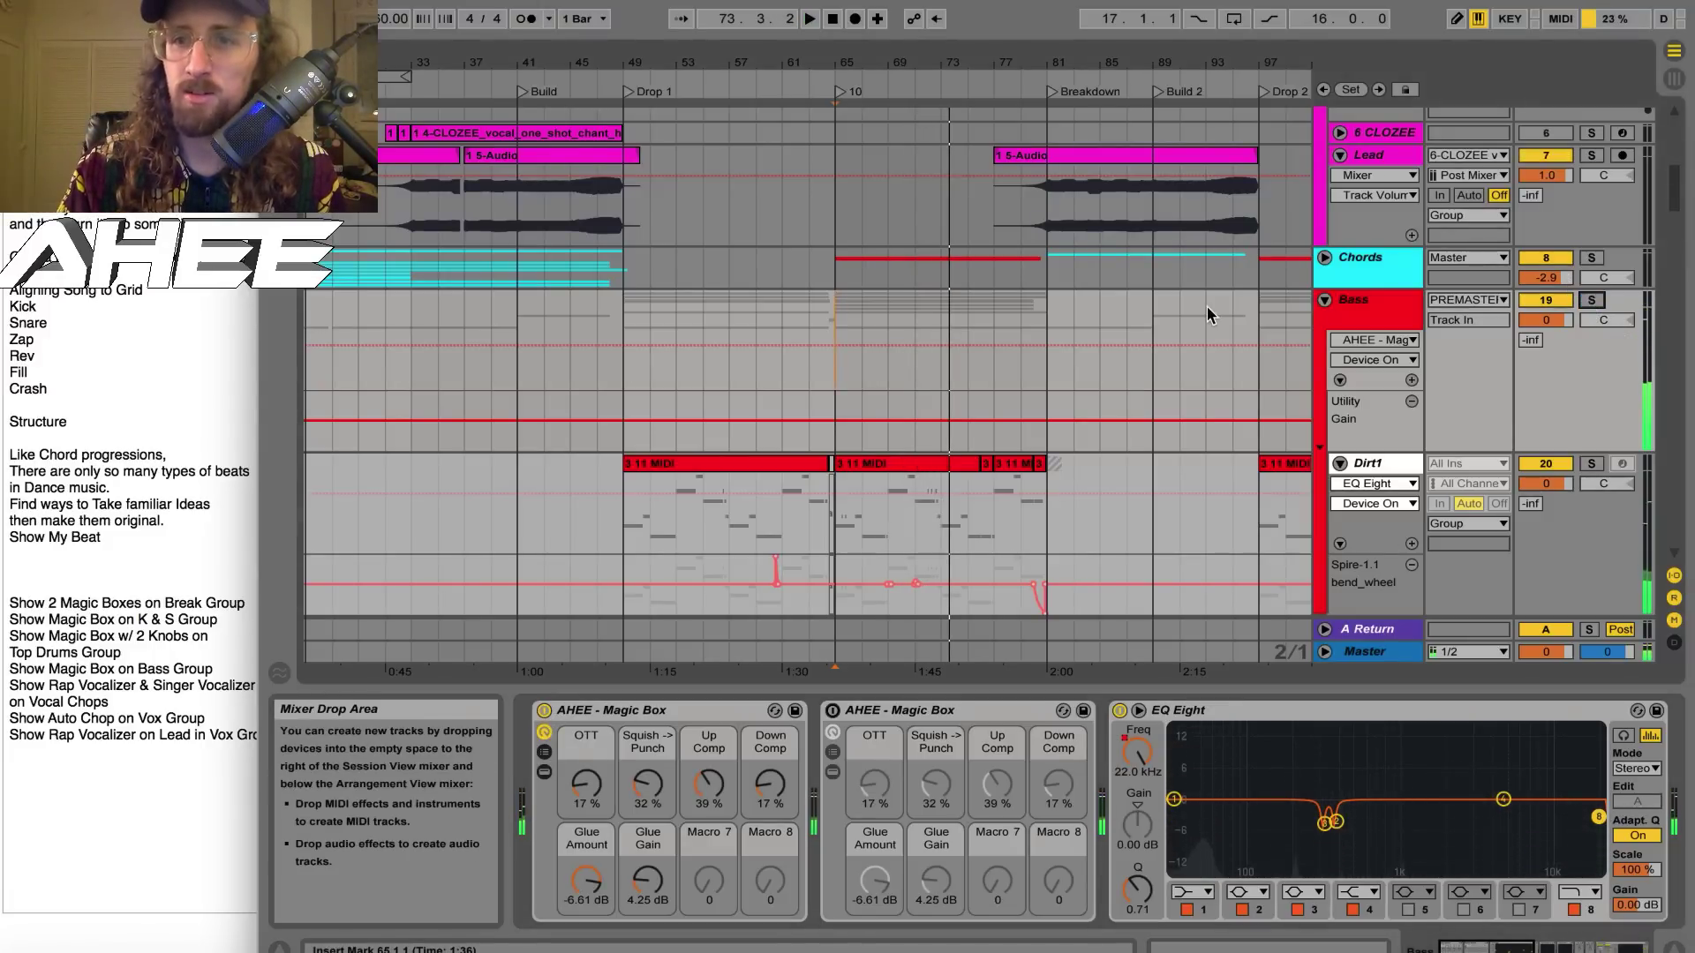
Select the 4 Audio clip at 52.1.1 under Drop 1, solo its track, and audition it until about bar 54
scroll(1208, 309, "up", 10)
left_click(1365, 139)
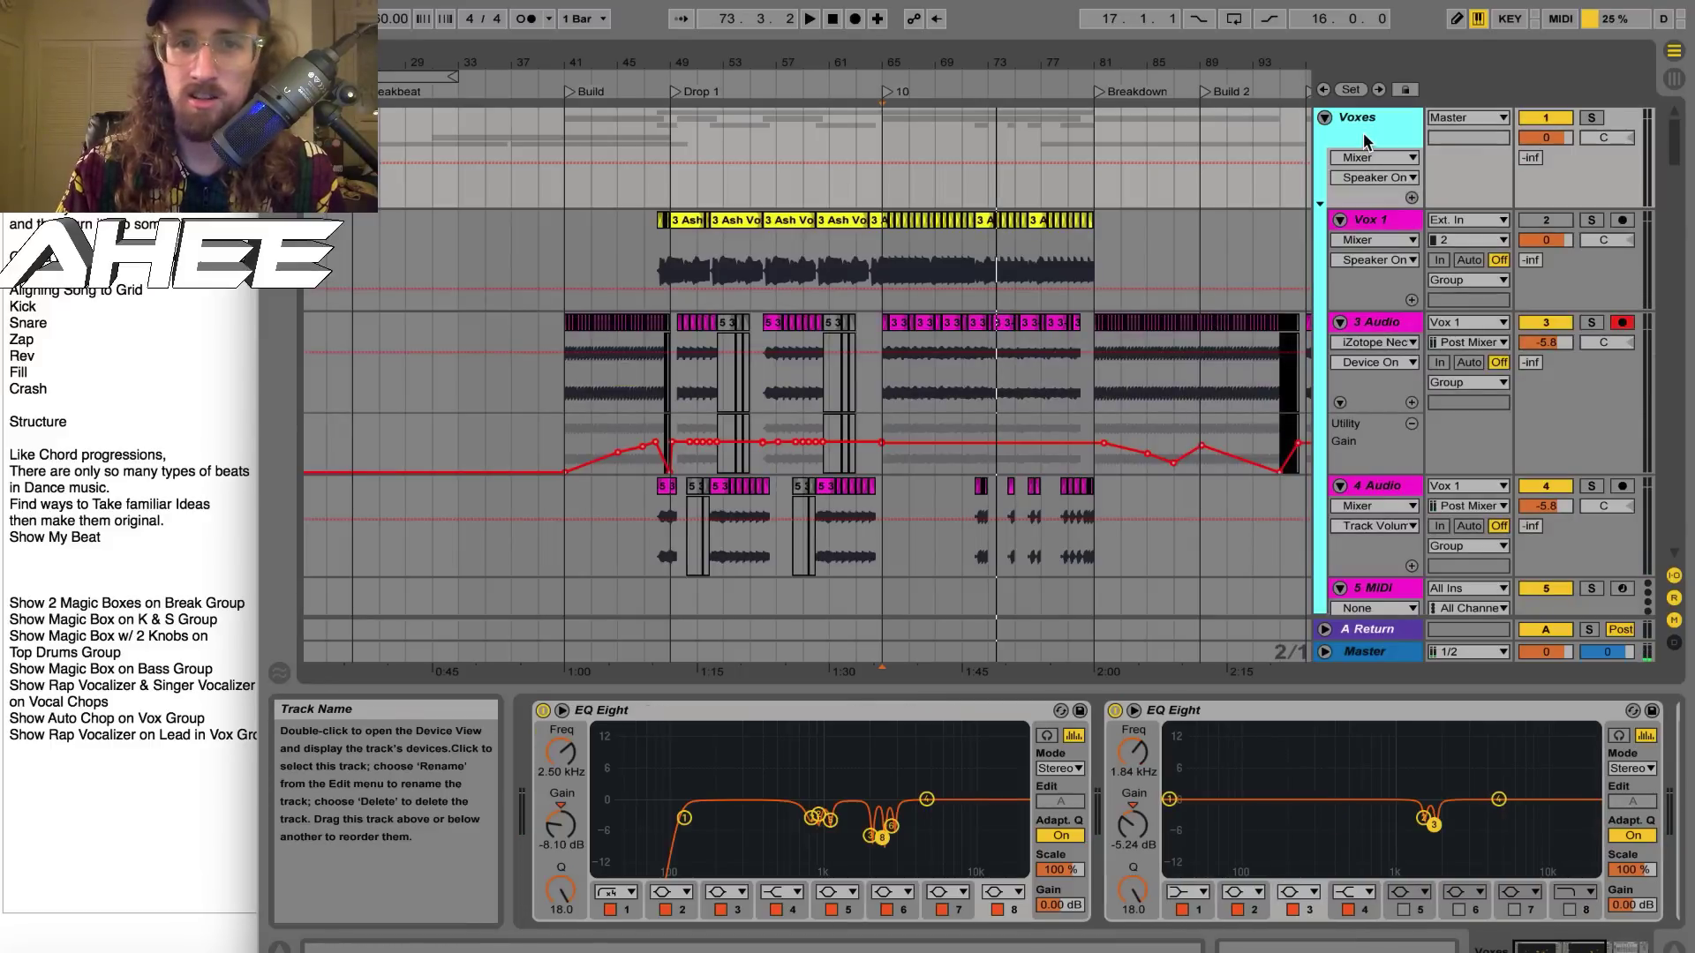
scroll(853, 328, "down", 3)
left_click_drag(691, 62, 688, 164)
left_click(813, 392)
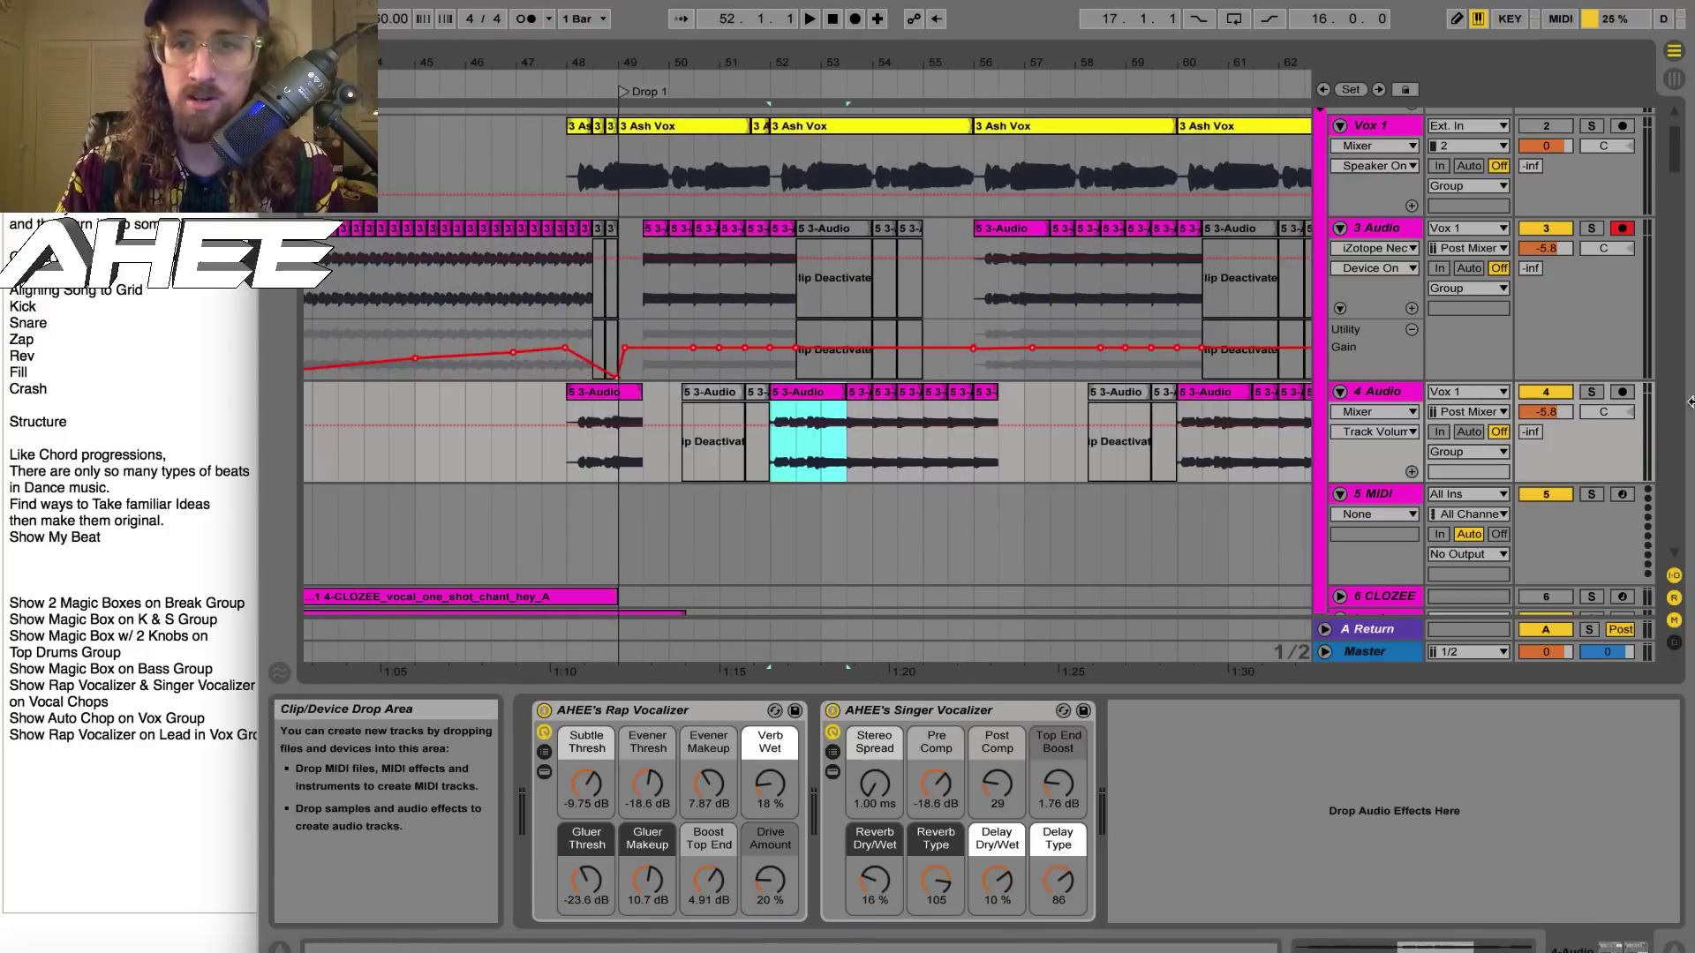
left_click(1592, 392)
key("space")
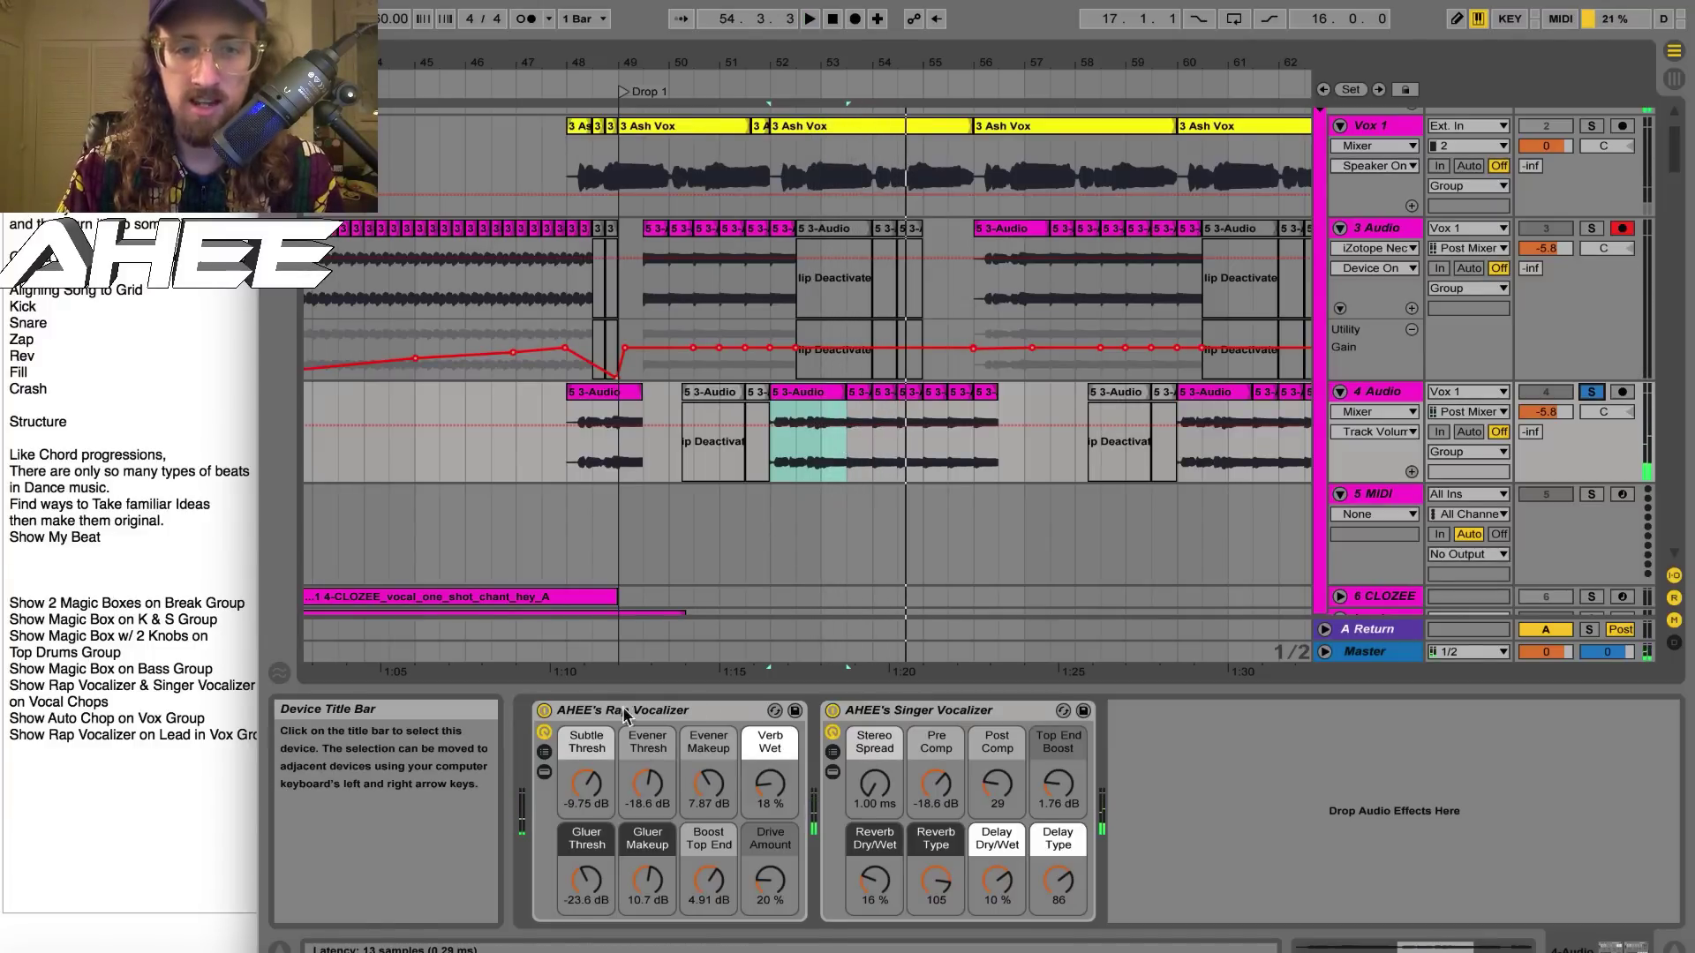
Compare the soloed vocal chops with AHEE's Rap Vocalizer and AHEE's Singer Vocalizer bypassed, re-enabling each one during playback
left_click(671, 711)
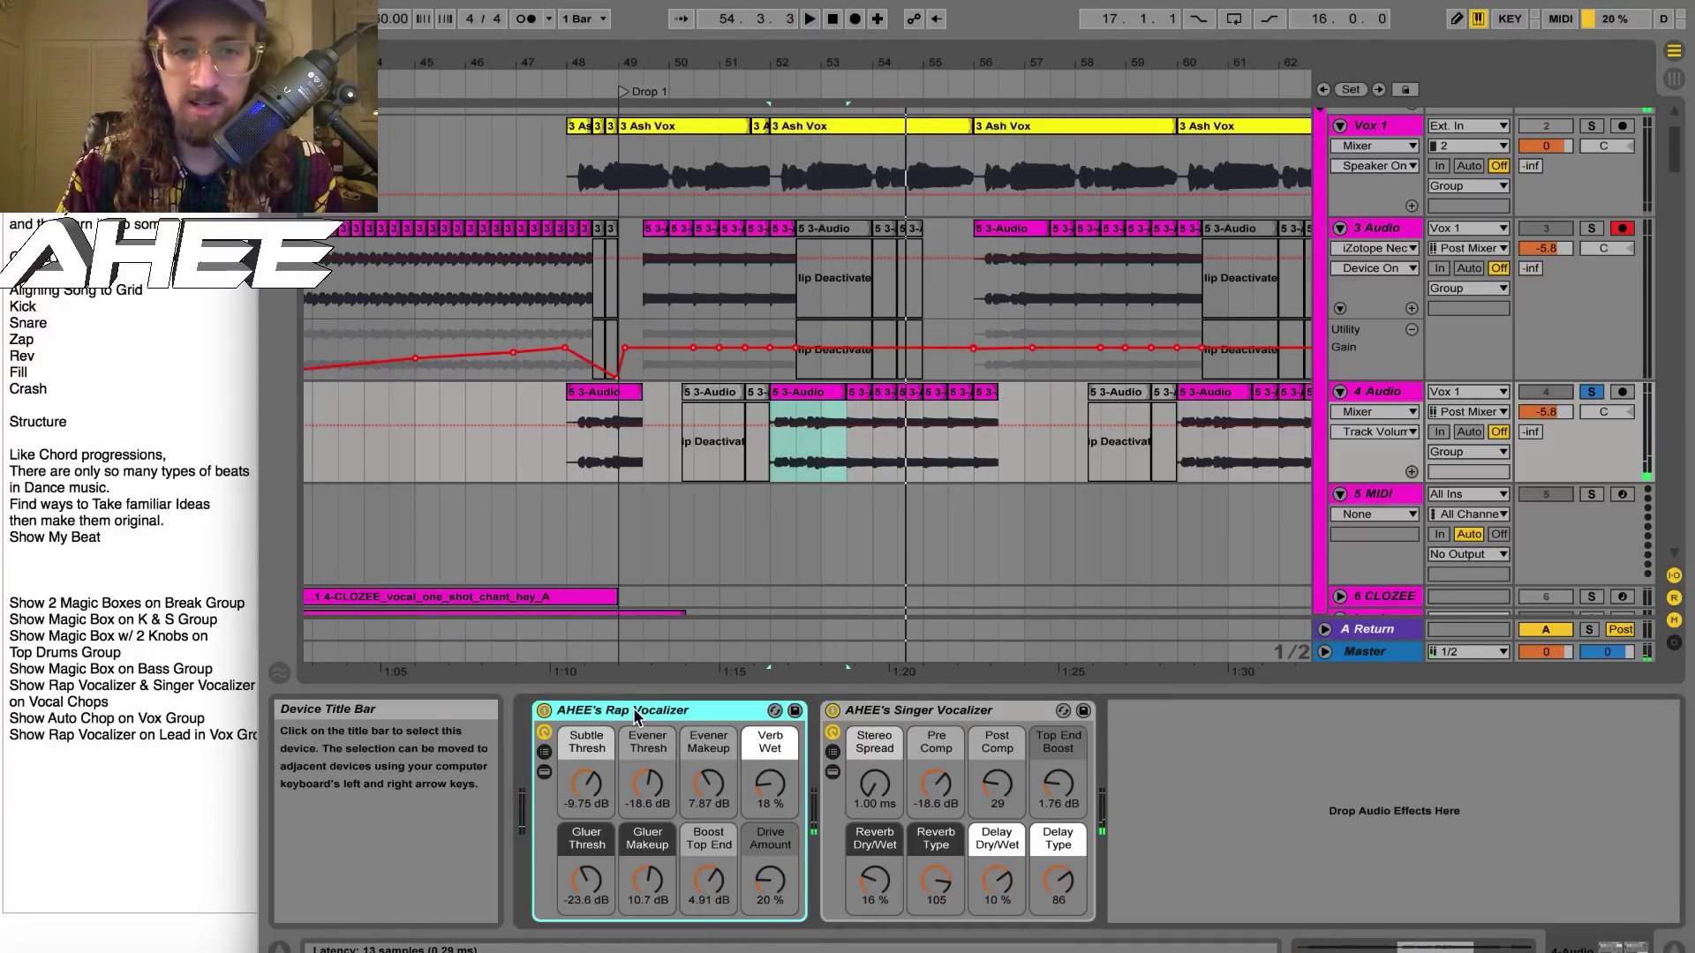
left_click(831, 712)
left_click(543, 711)
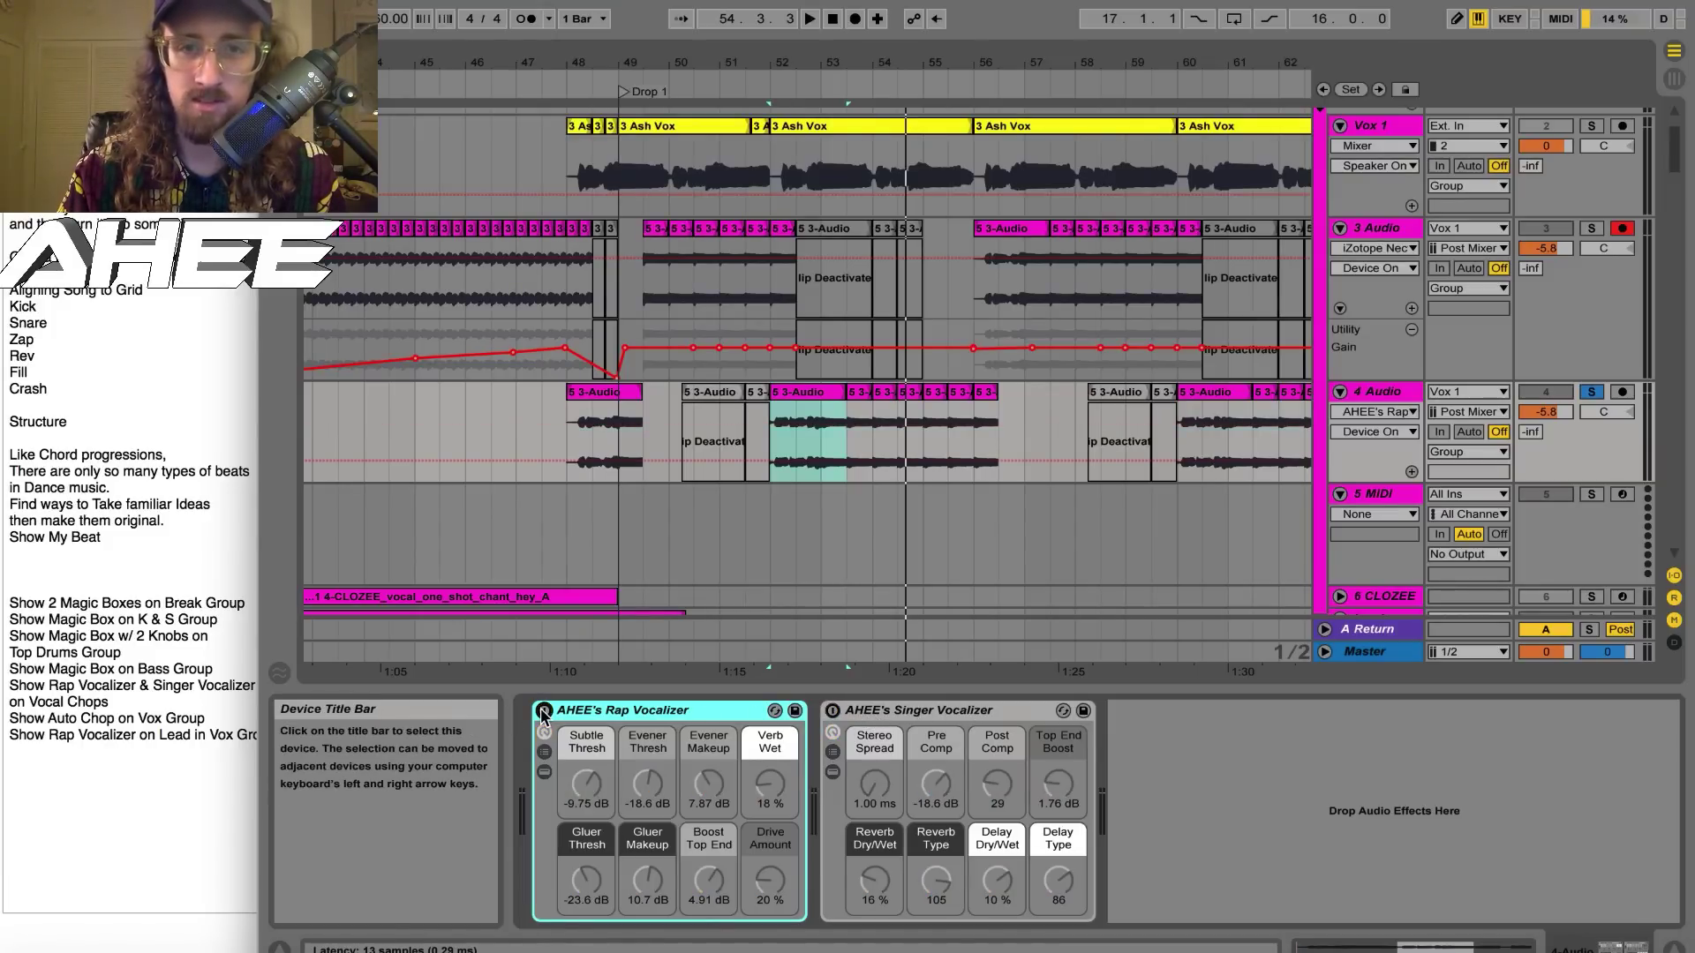
key("space")
key("space")
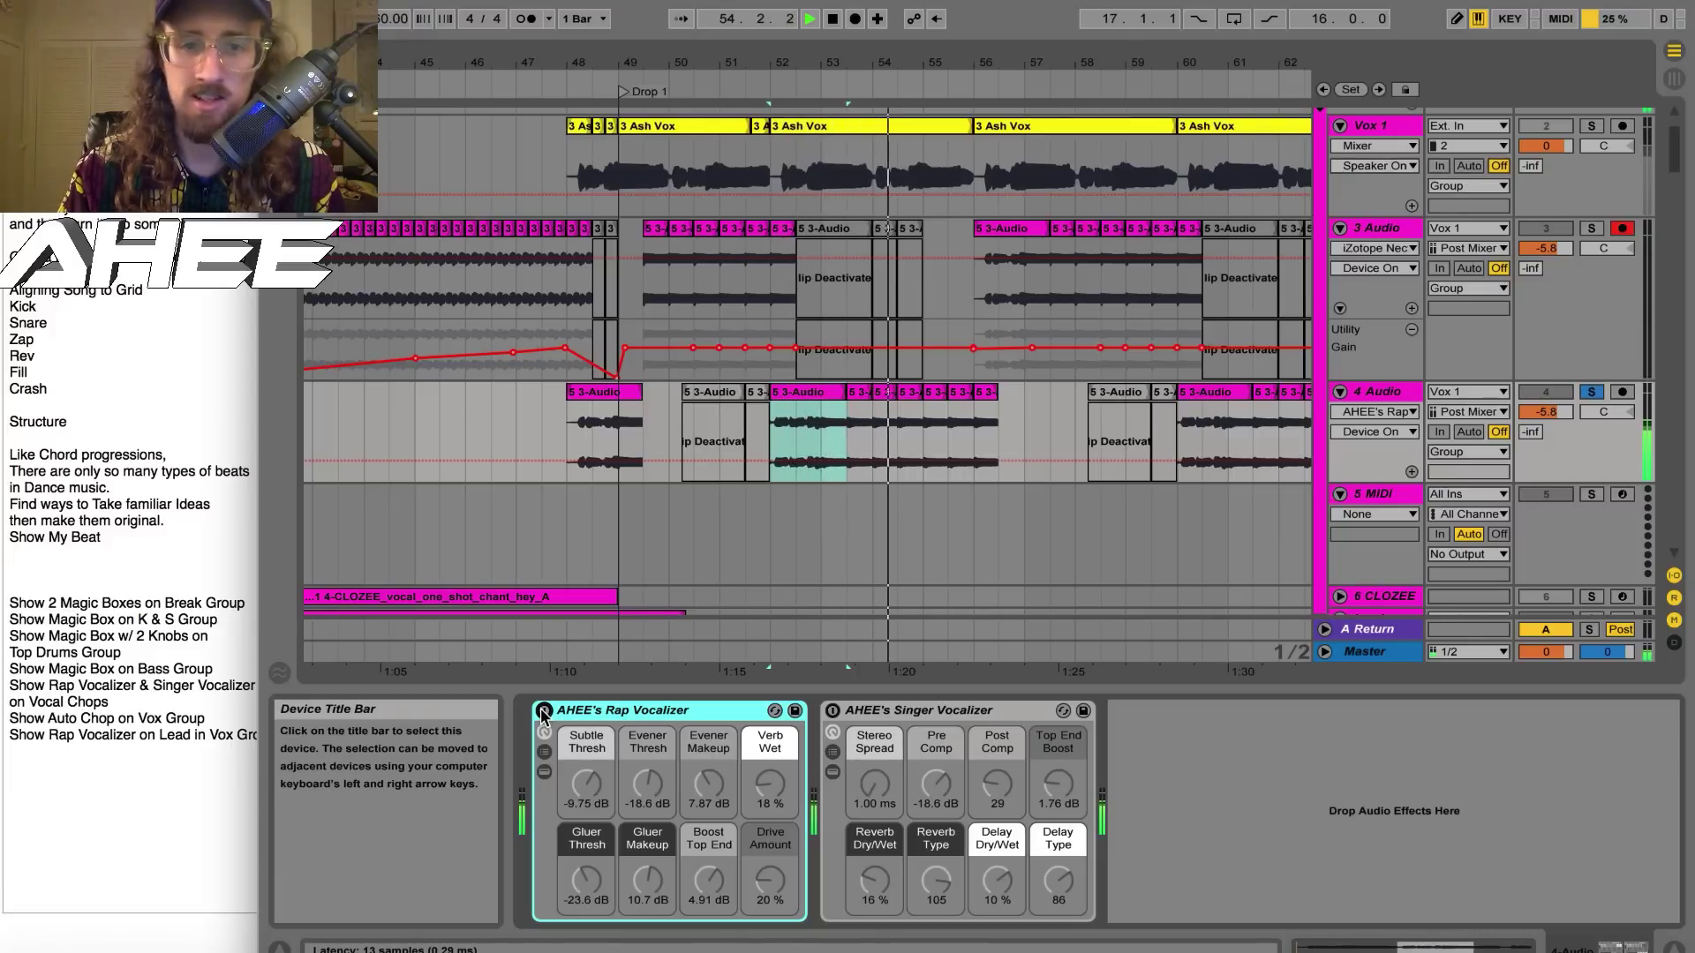
left_click(544, 711)
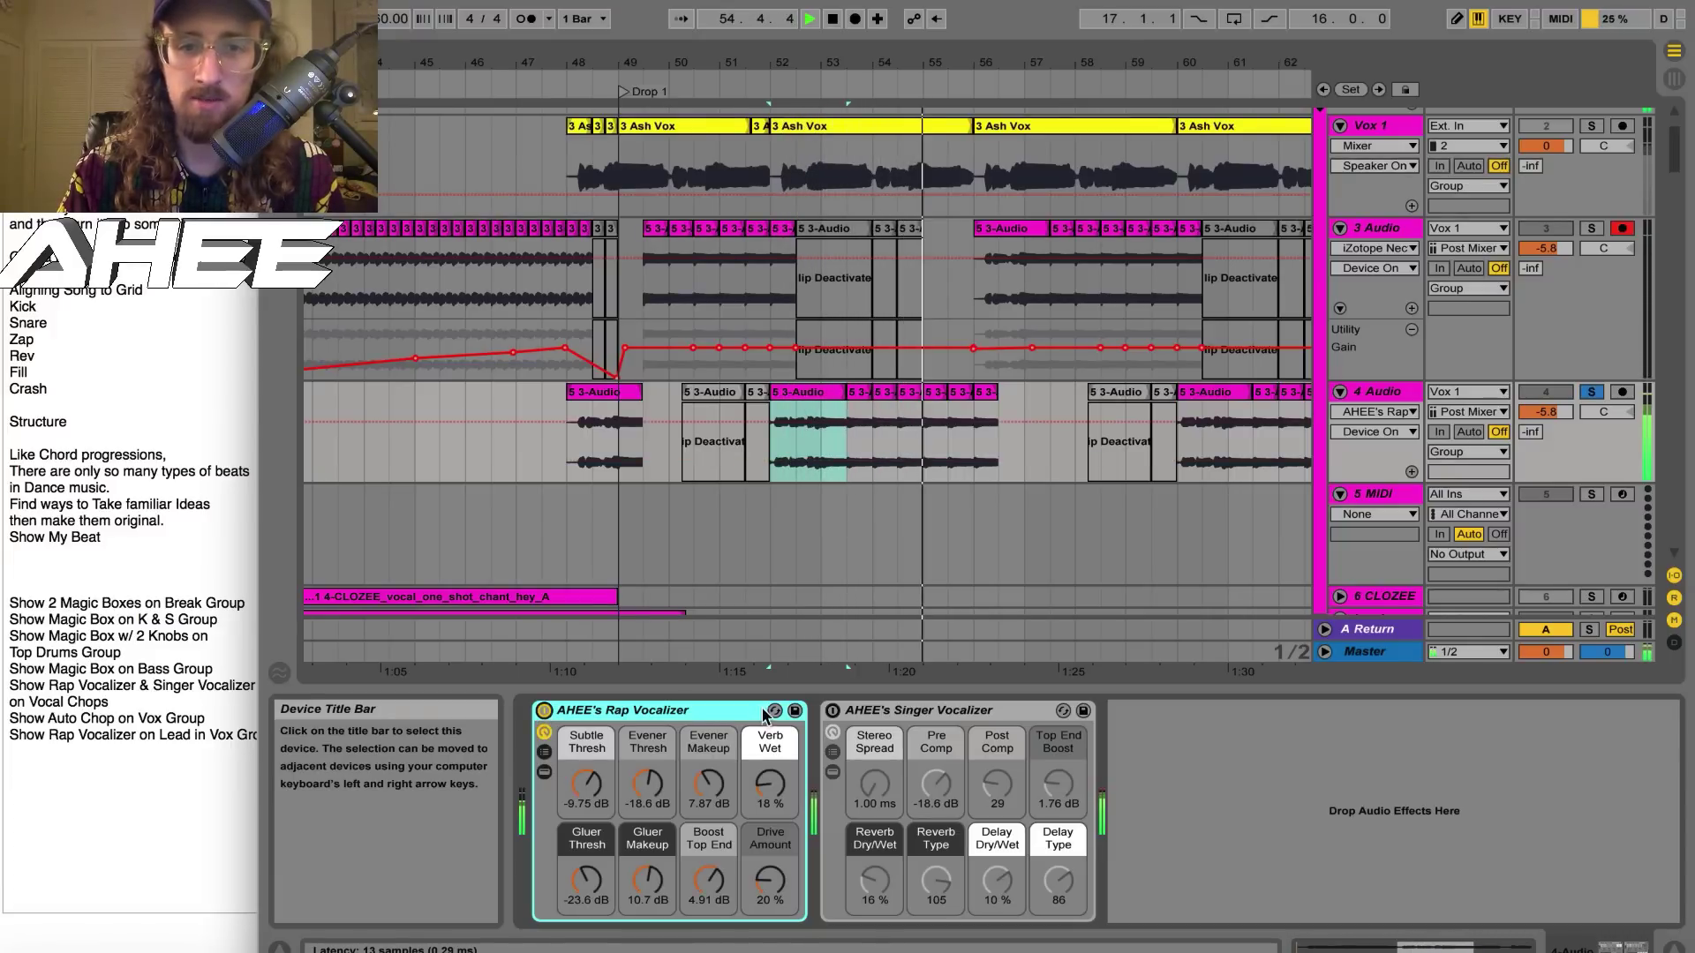
left_click(834, 713)
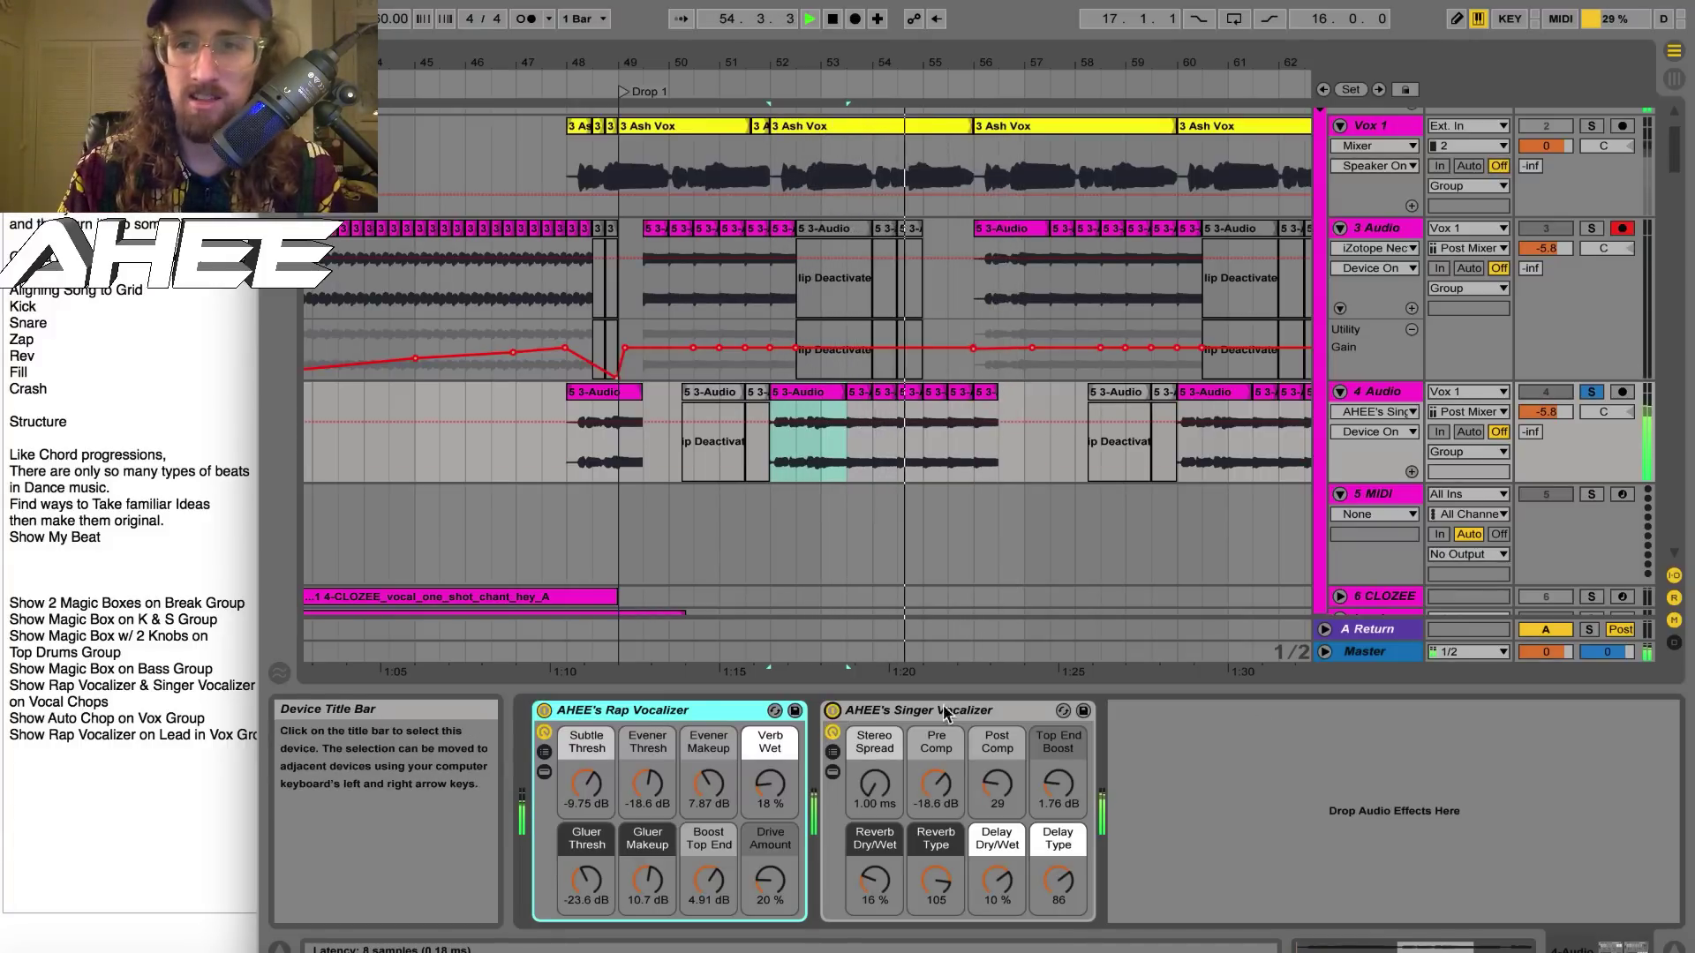
Unsolo the 4 Audio track and replay the vocal chops in the full mix from 52.1.1
left_click(1593, 392)
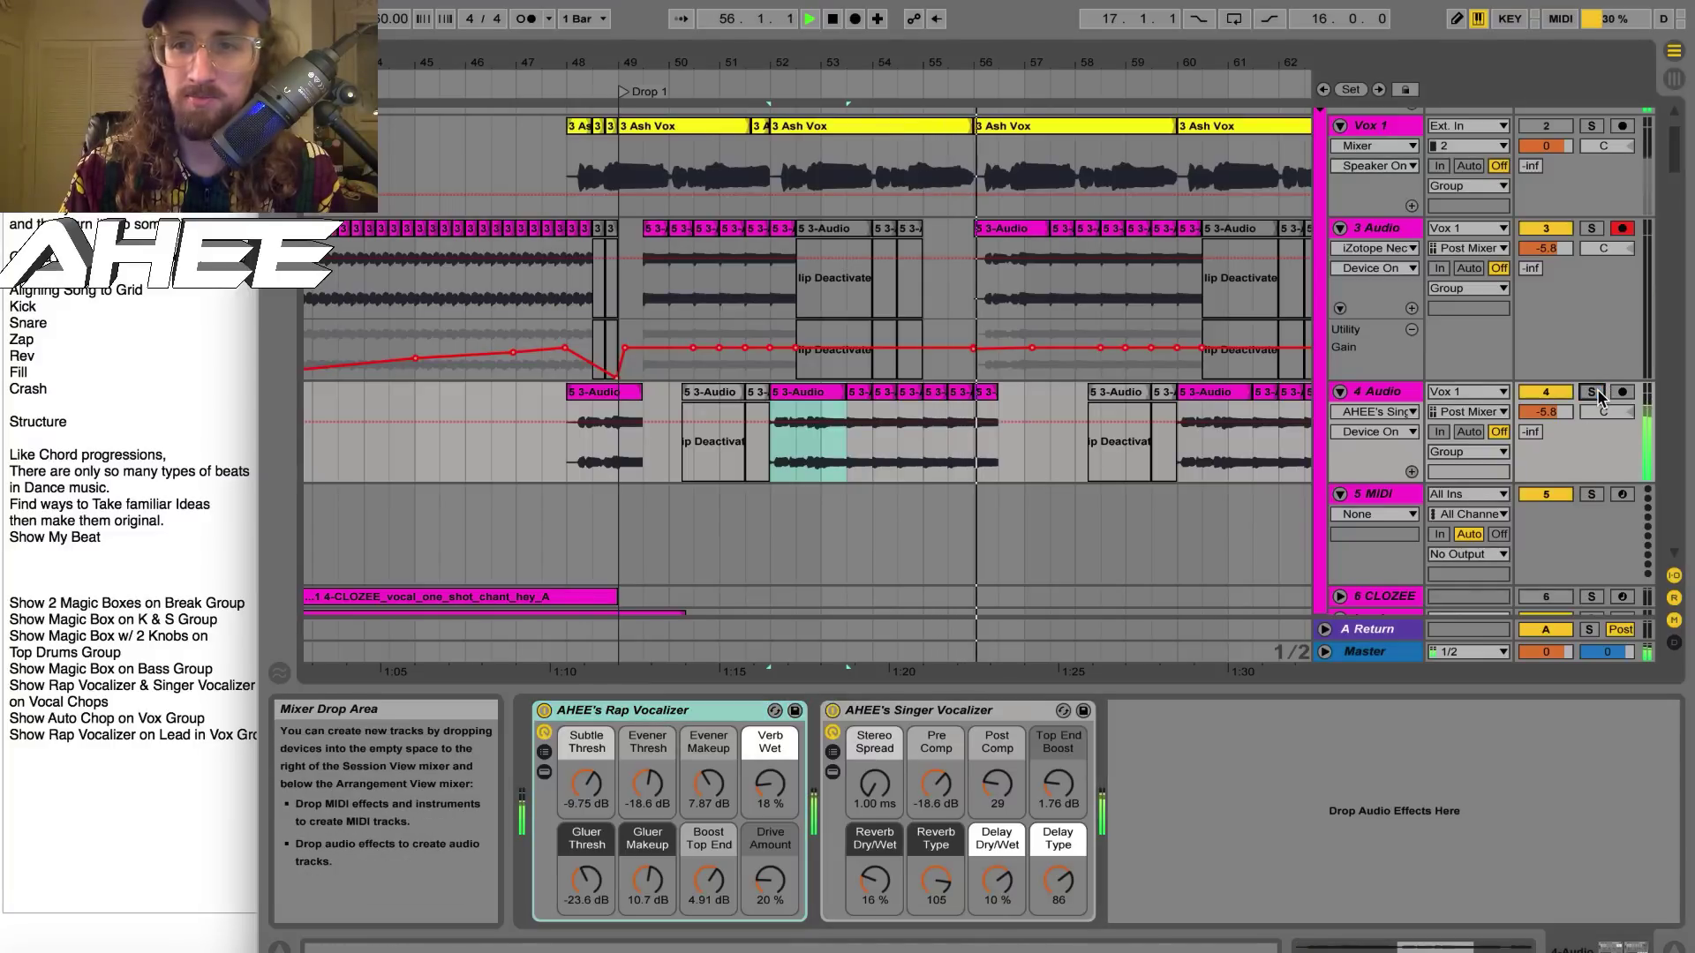
key("space")
key("space")
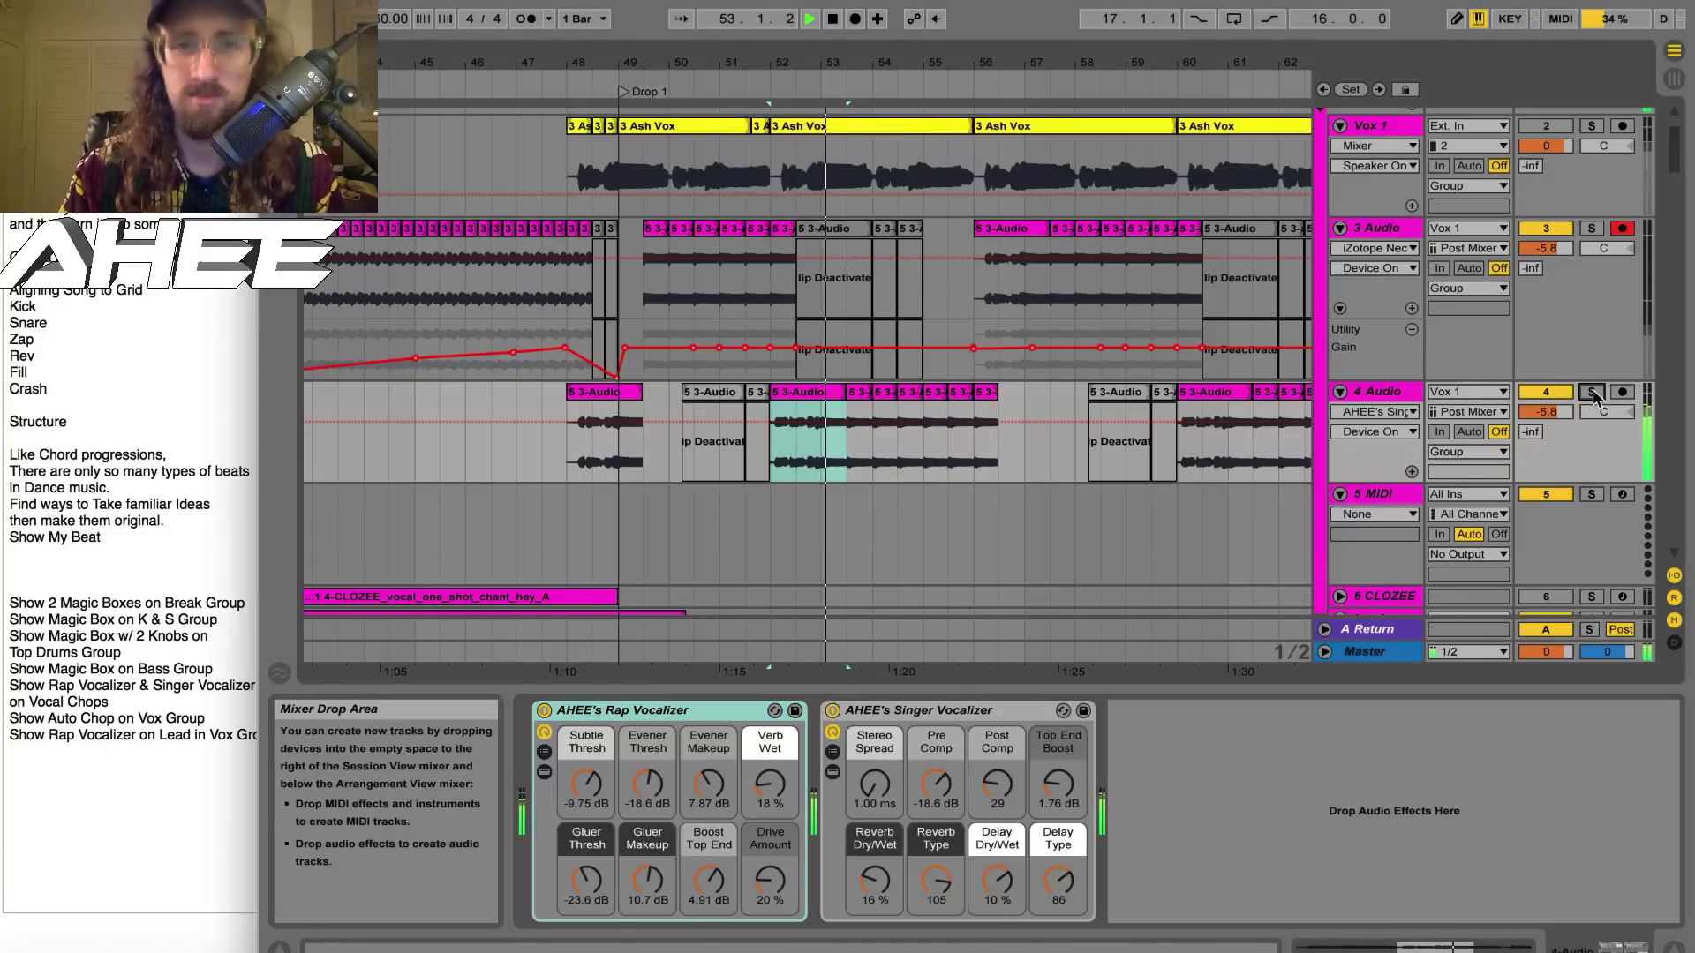
scroll(834, 287, "up", 2)
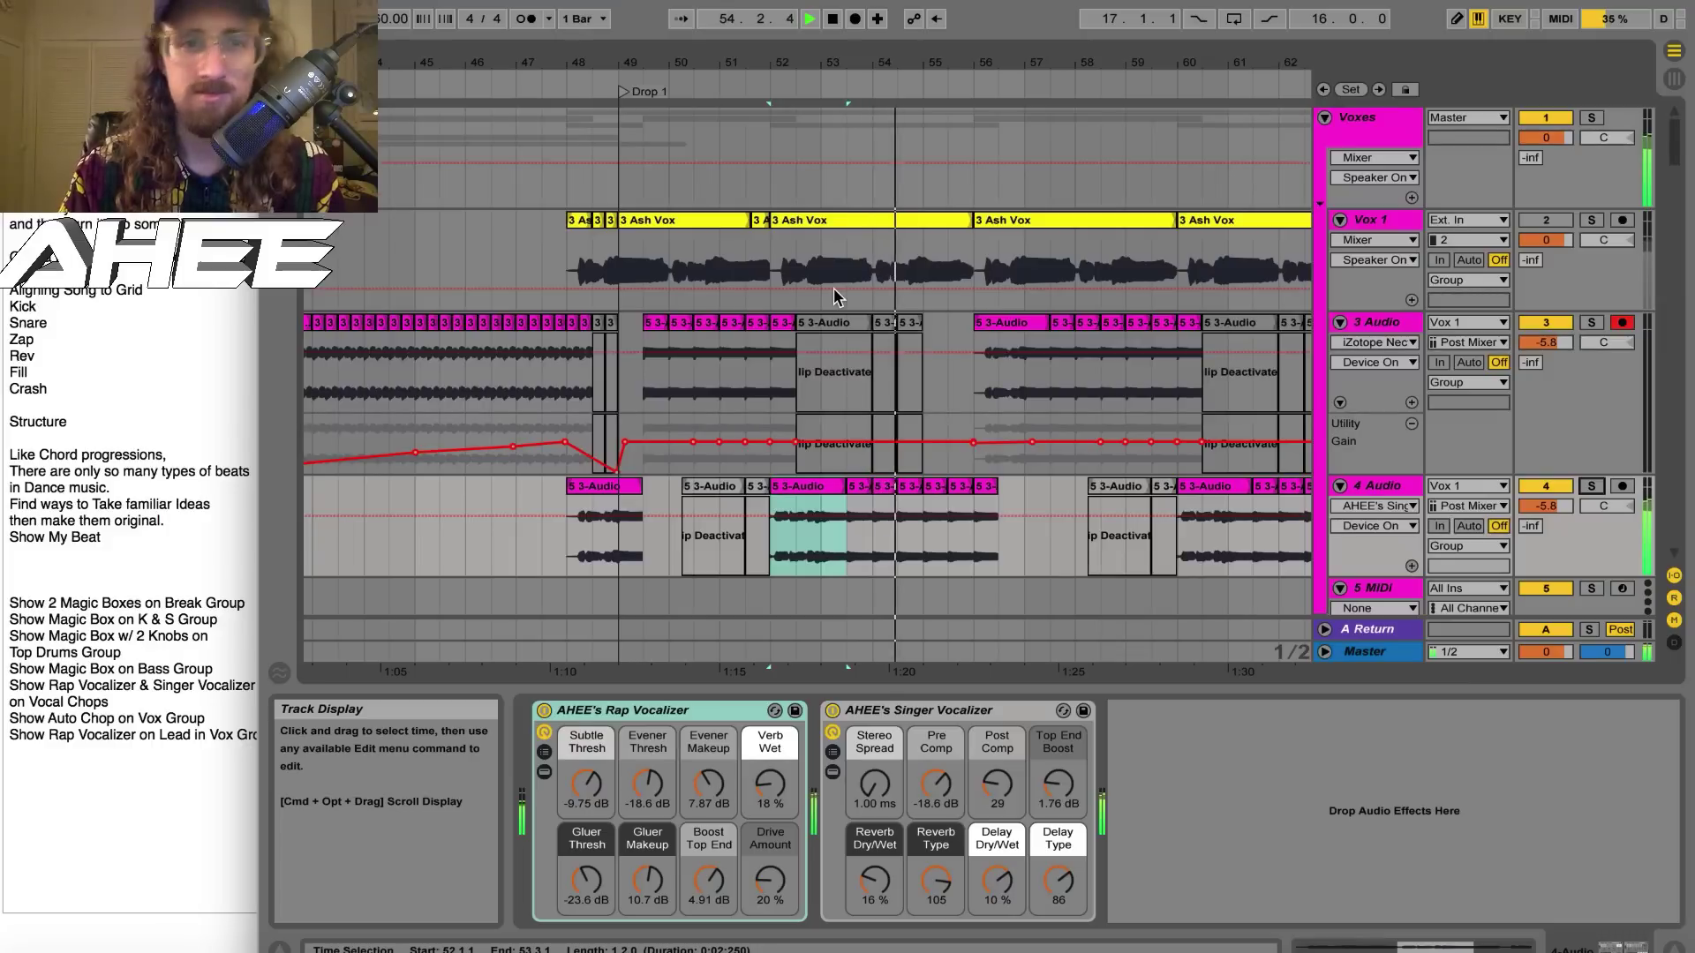
Place the insert marker at 50.1.1 on the Voxes group and show the Amount automation of AHEE's Auto Chopper
left_click(671, 130)
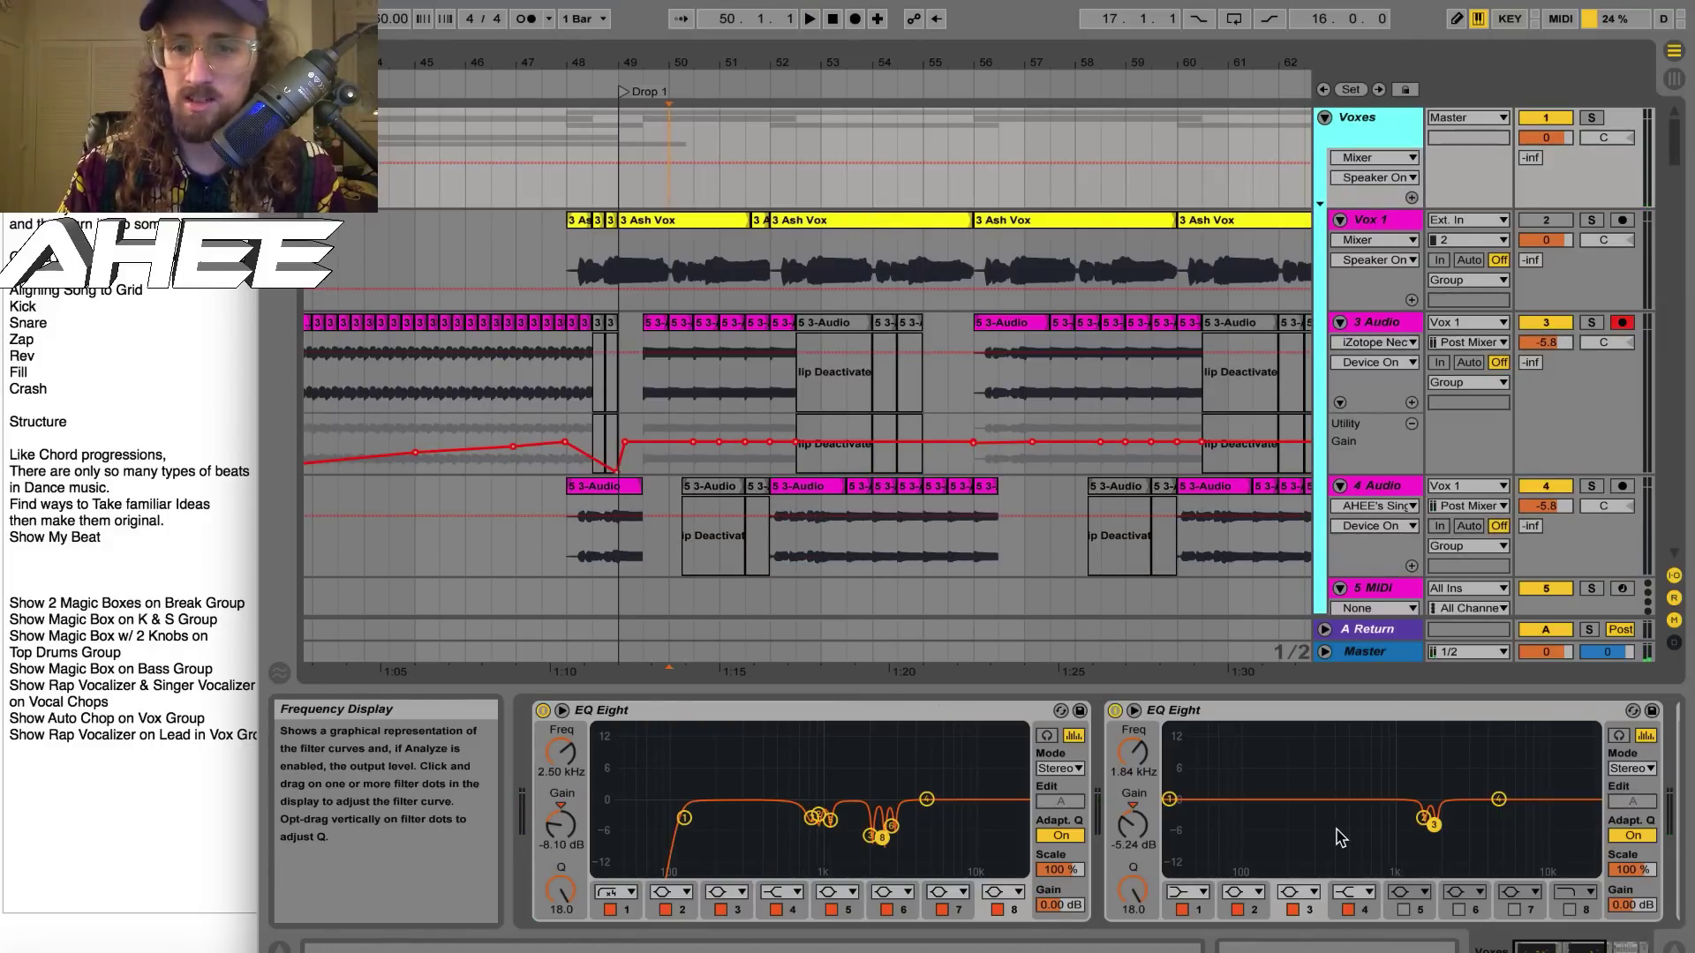
left_click(1370, 567)
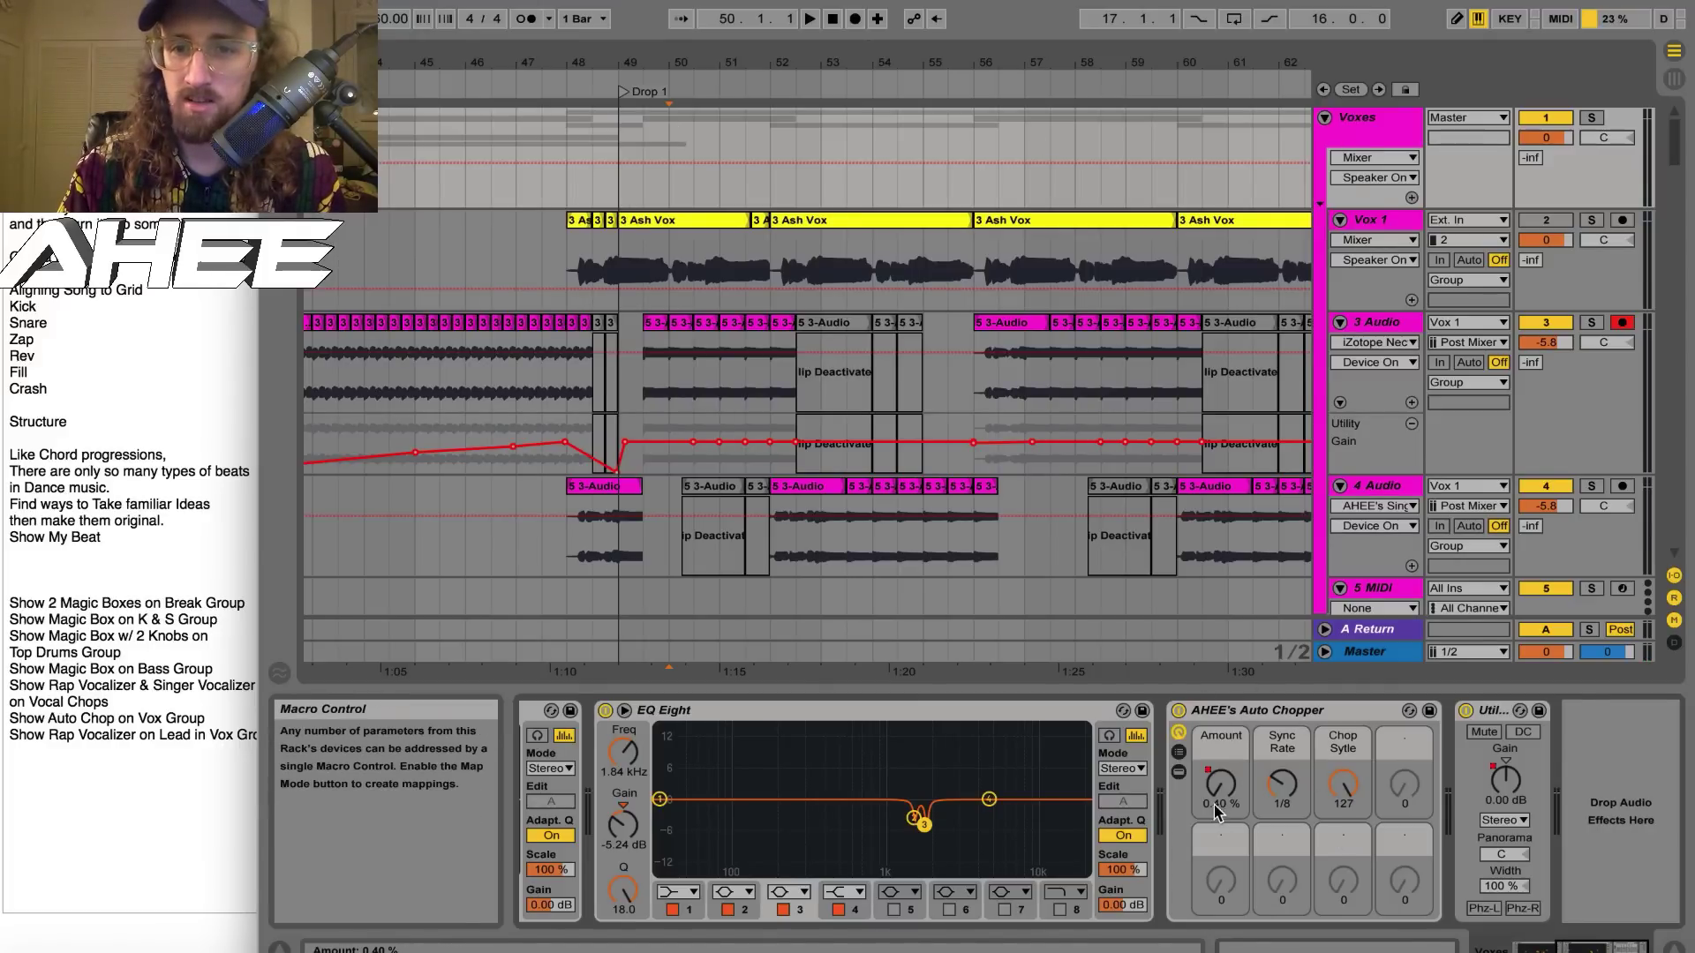
left_click(1221, 783)
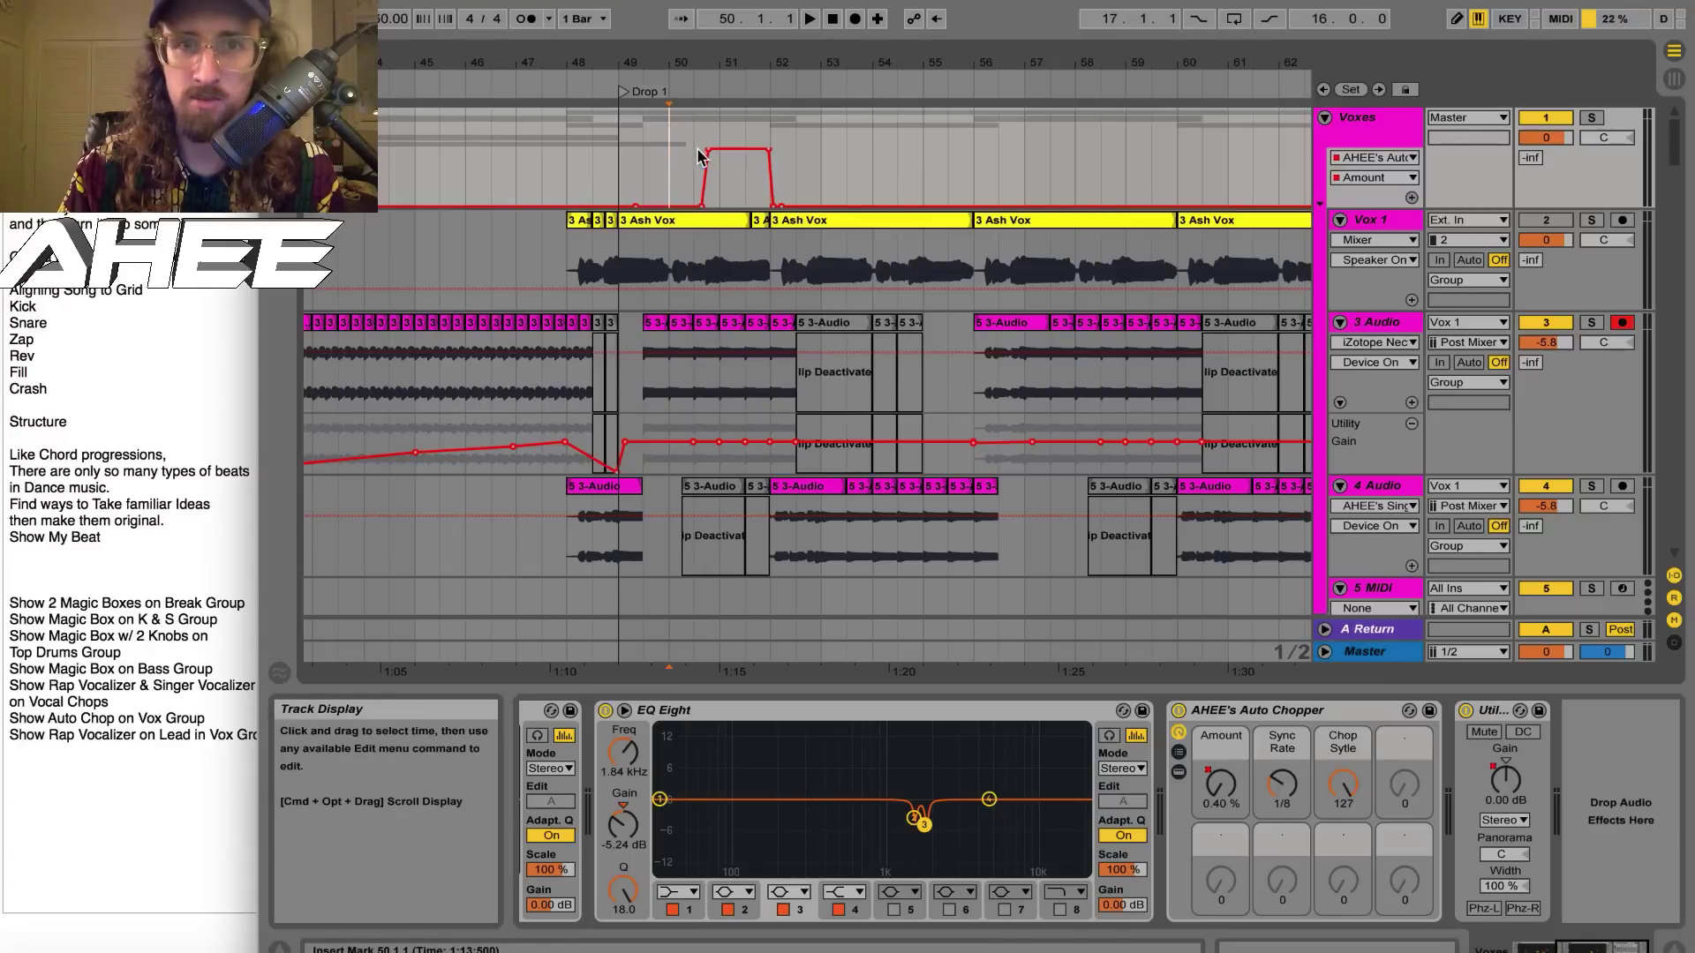
Audition the automated Auto Chopper section from 50.1.1, first in the full mix and again with the Voxes group soloed
key("space")
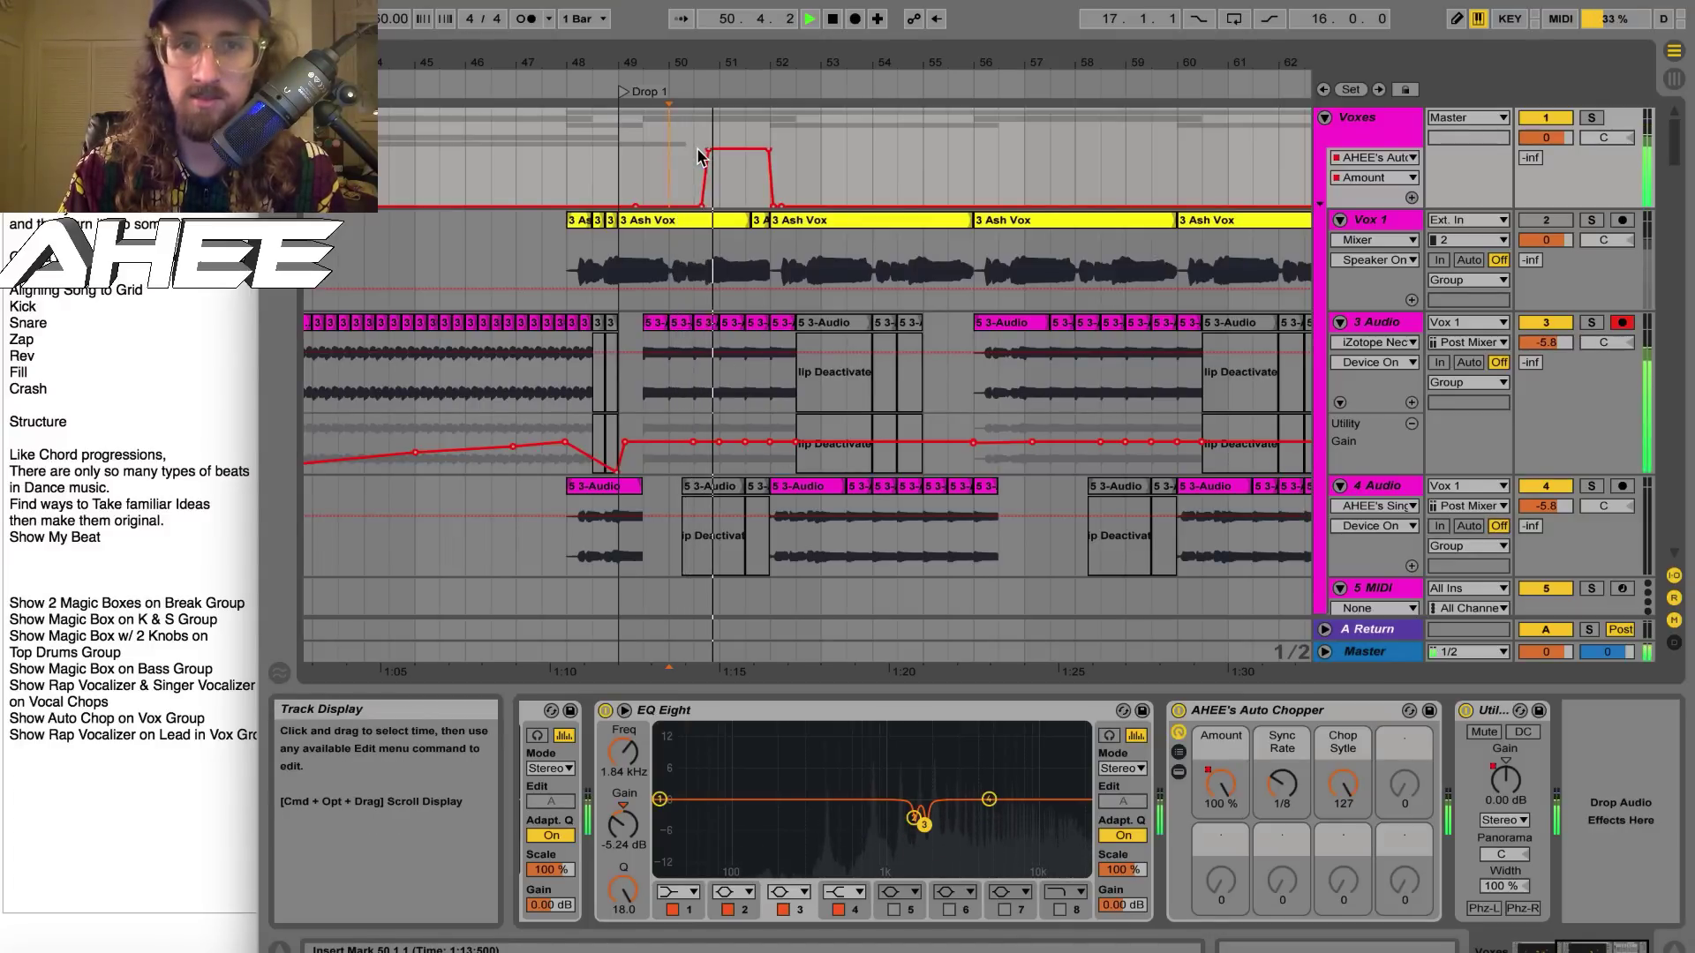
key("space")
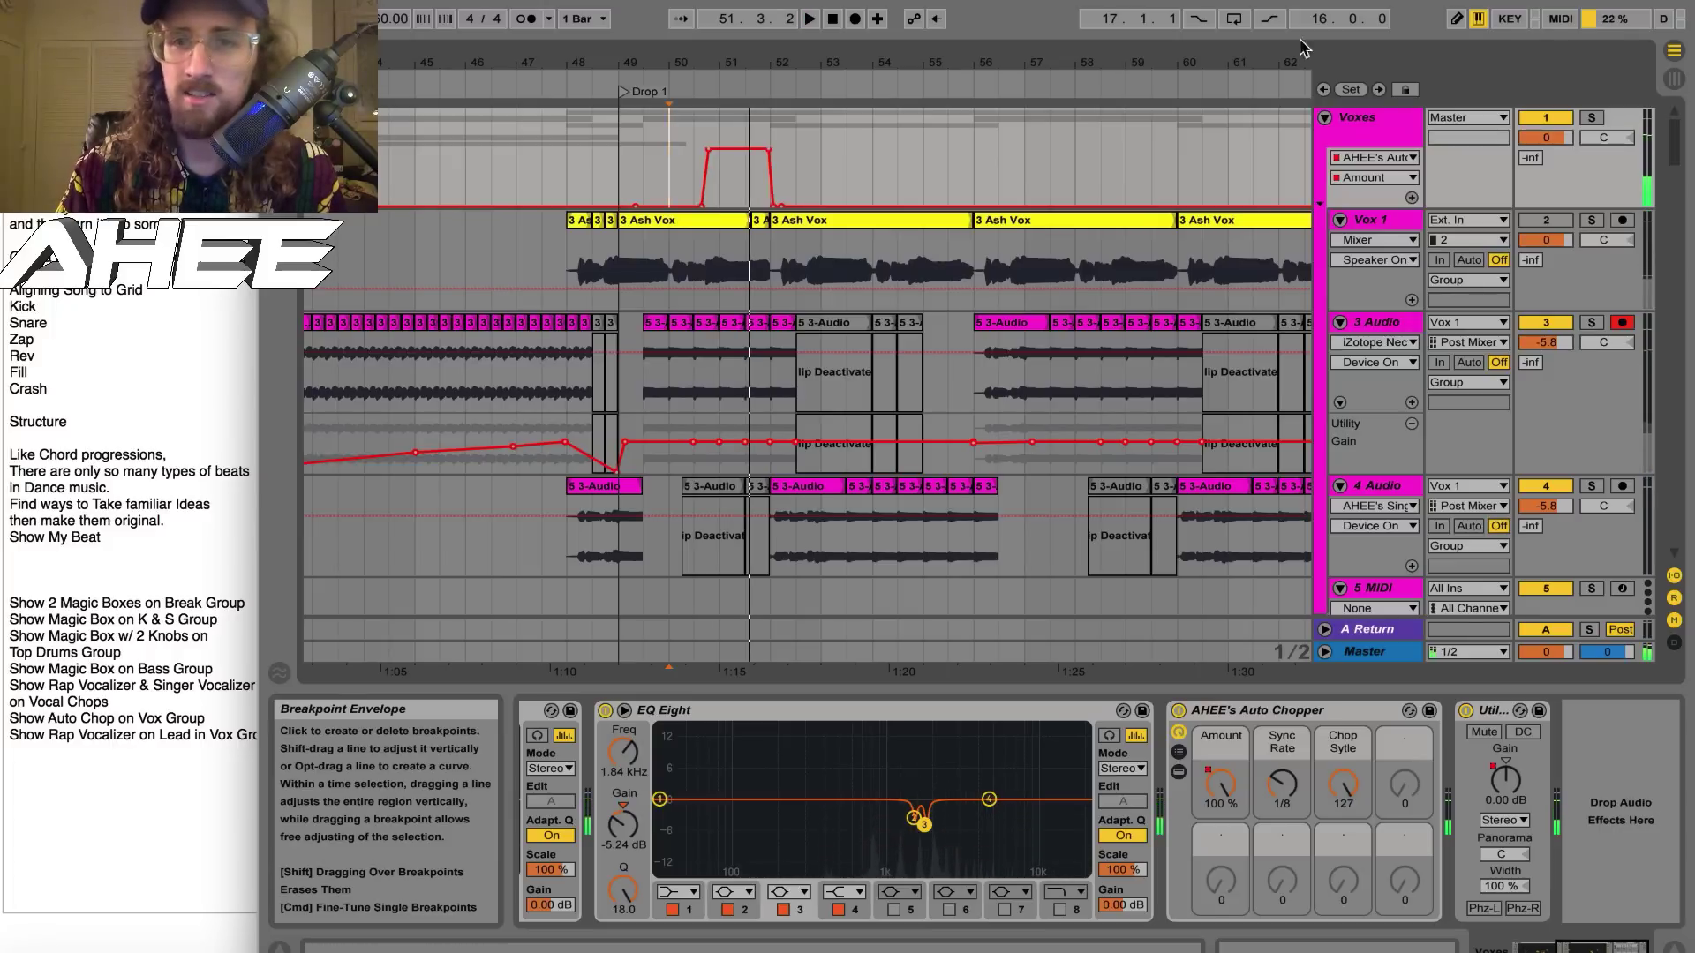
left_click(1591, 118)
key("space")
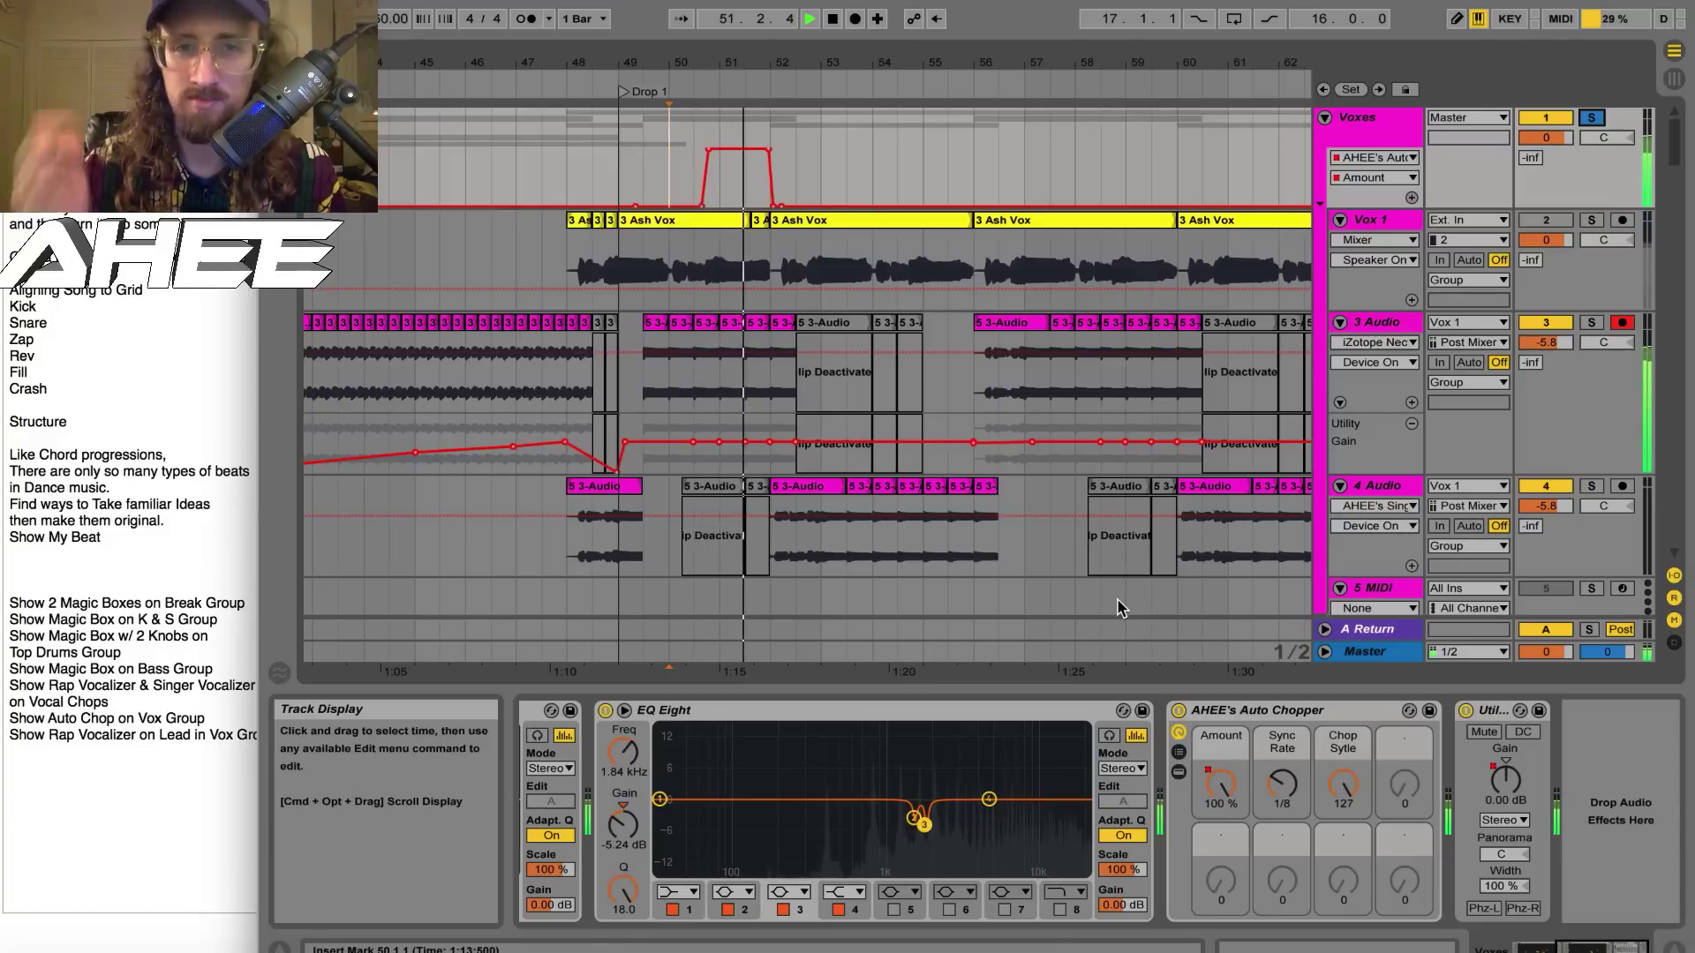
key("space")
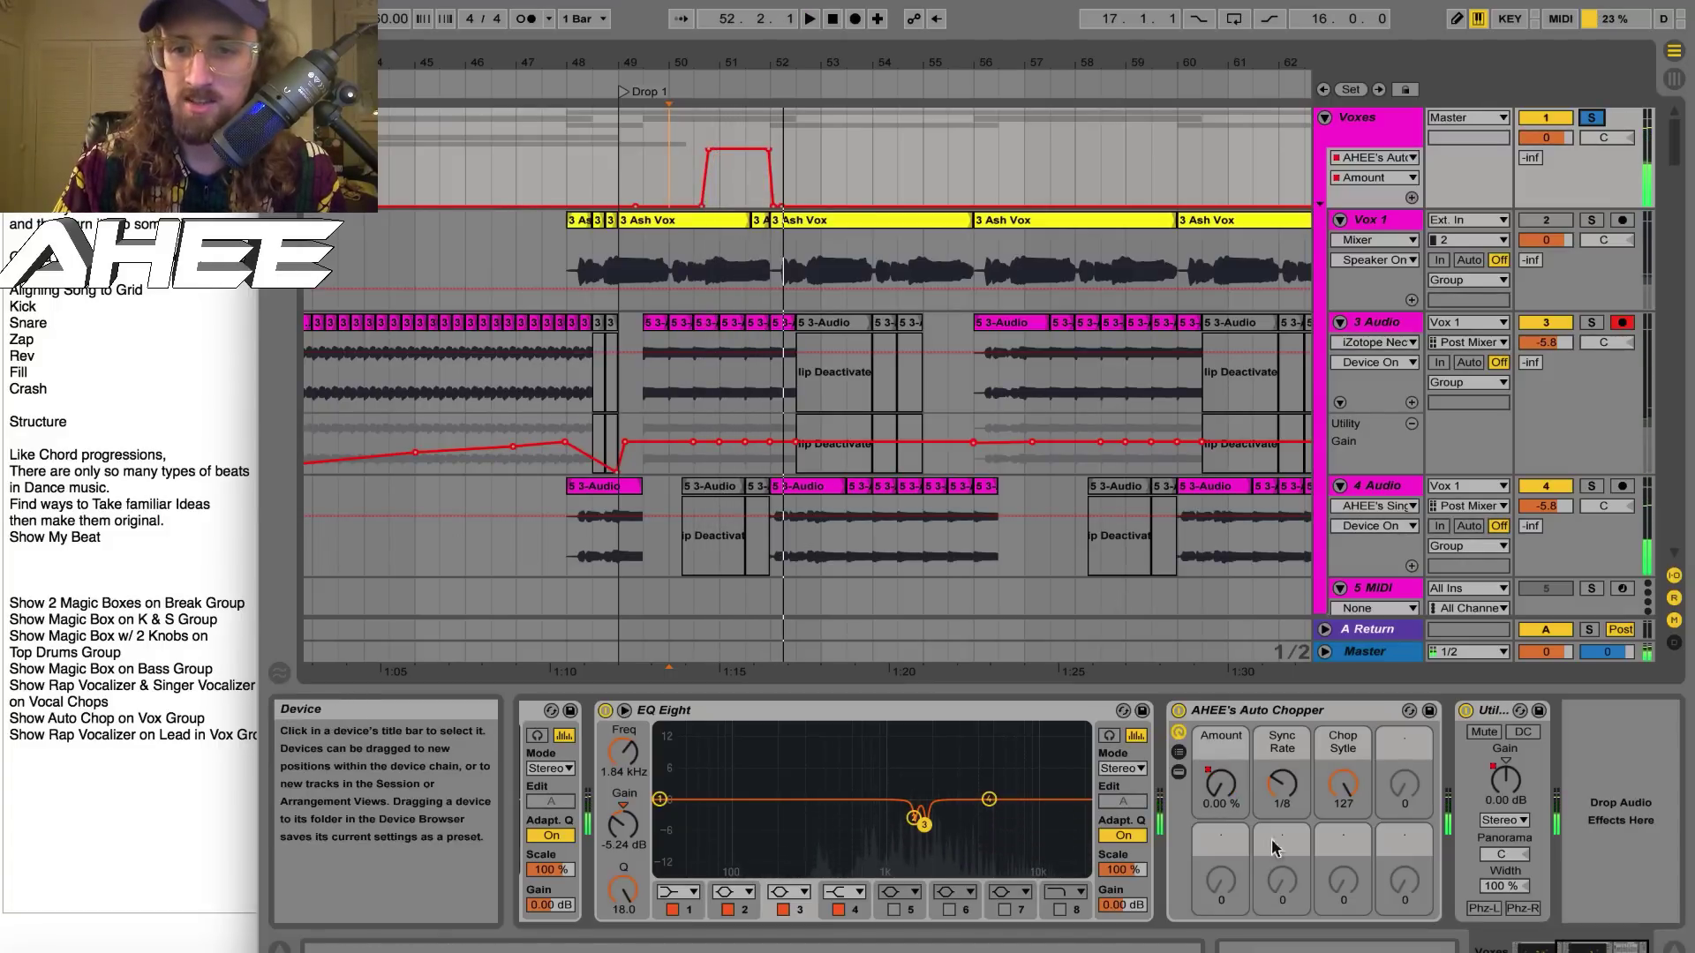
Set the Auto Chopper's Sync Rate to 1/16 and audition the soloed Voxes group from 50.1.1
left_click_drag(1282, 783, 1282, 762)
key("space")
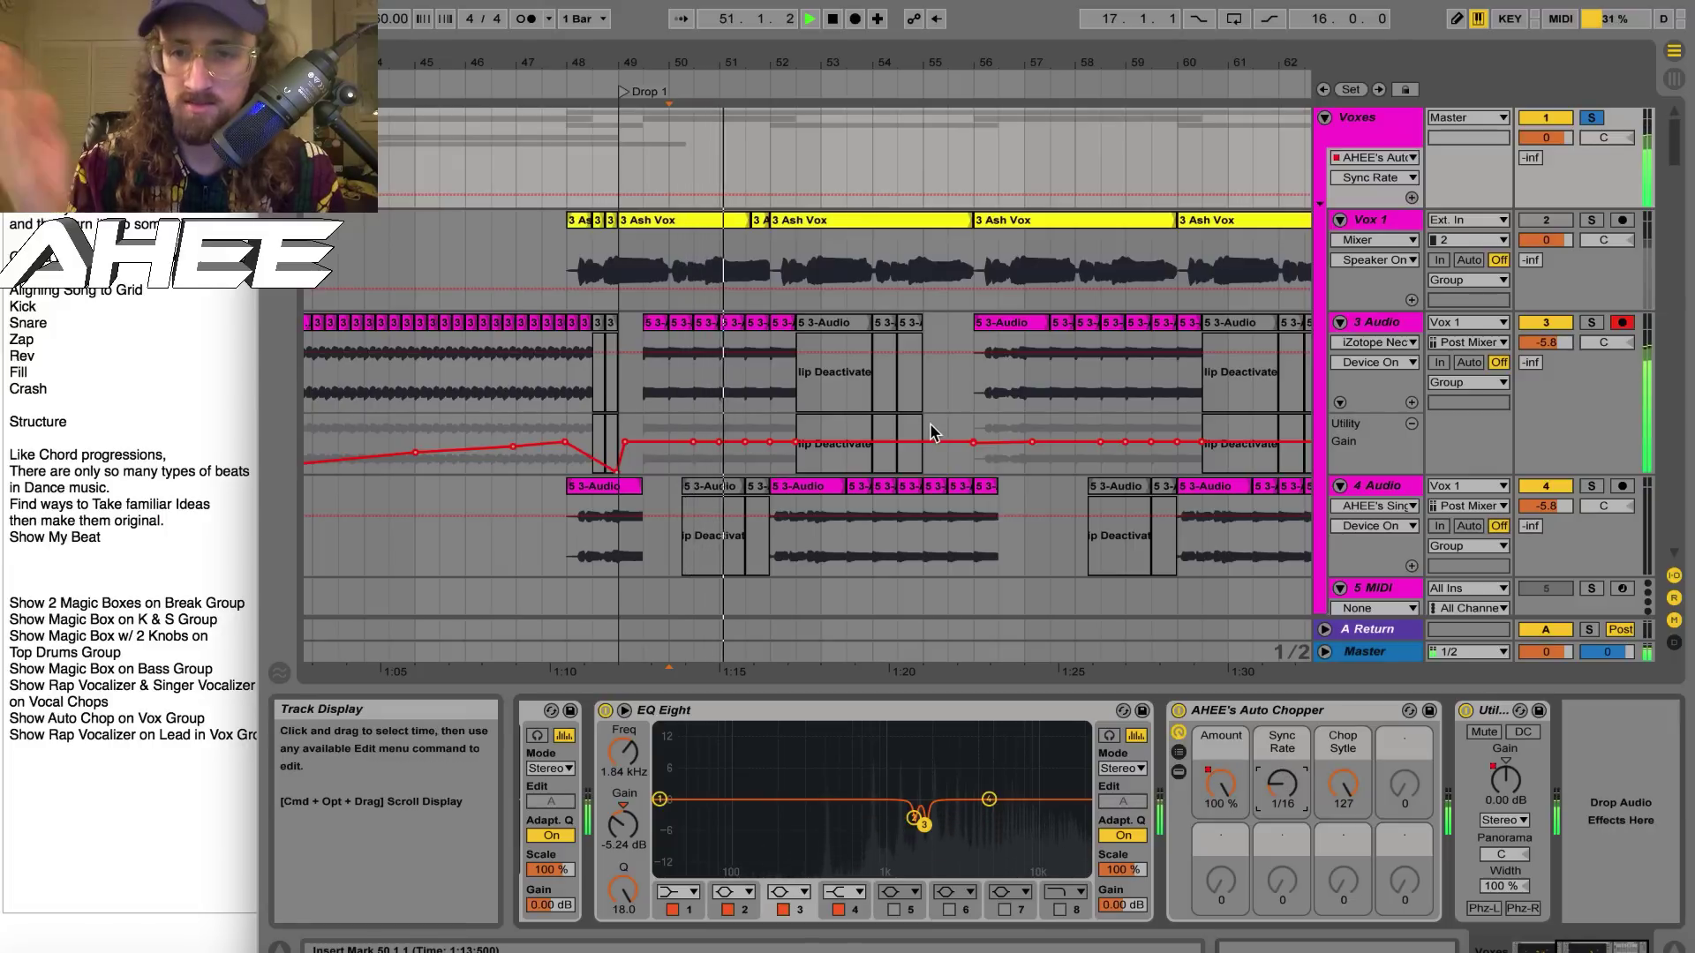
key("space")
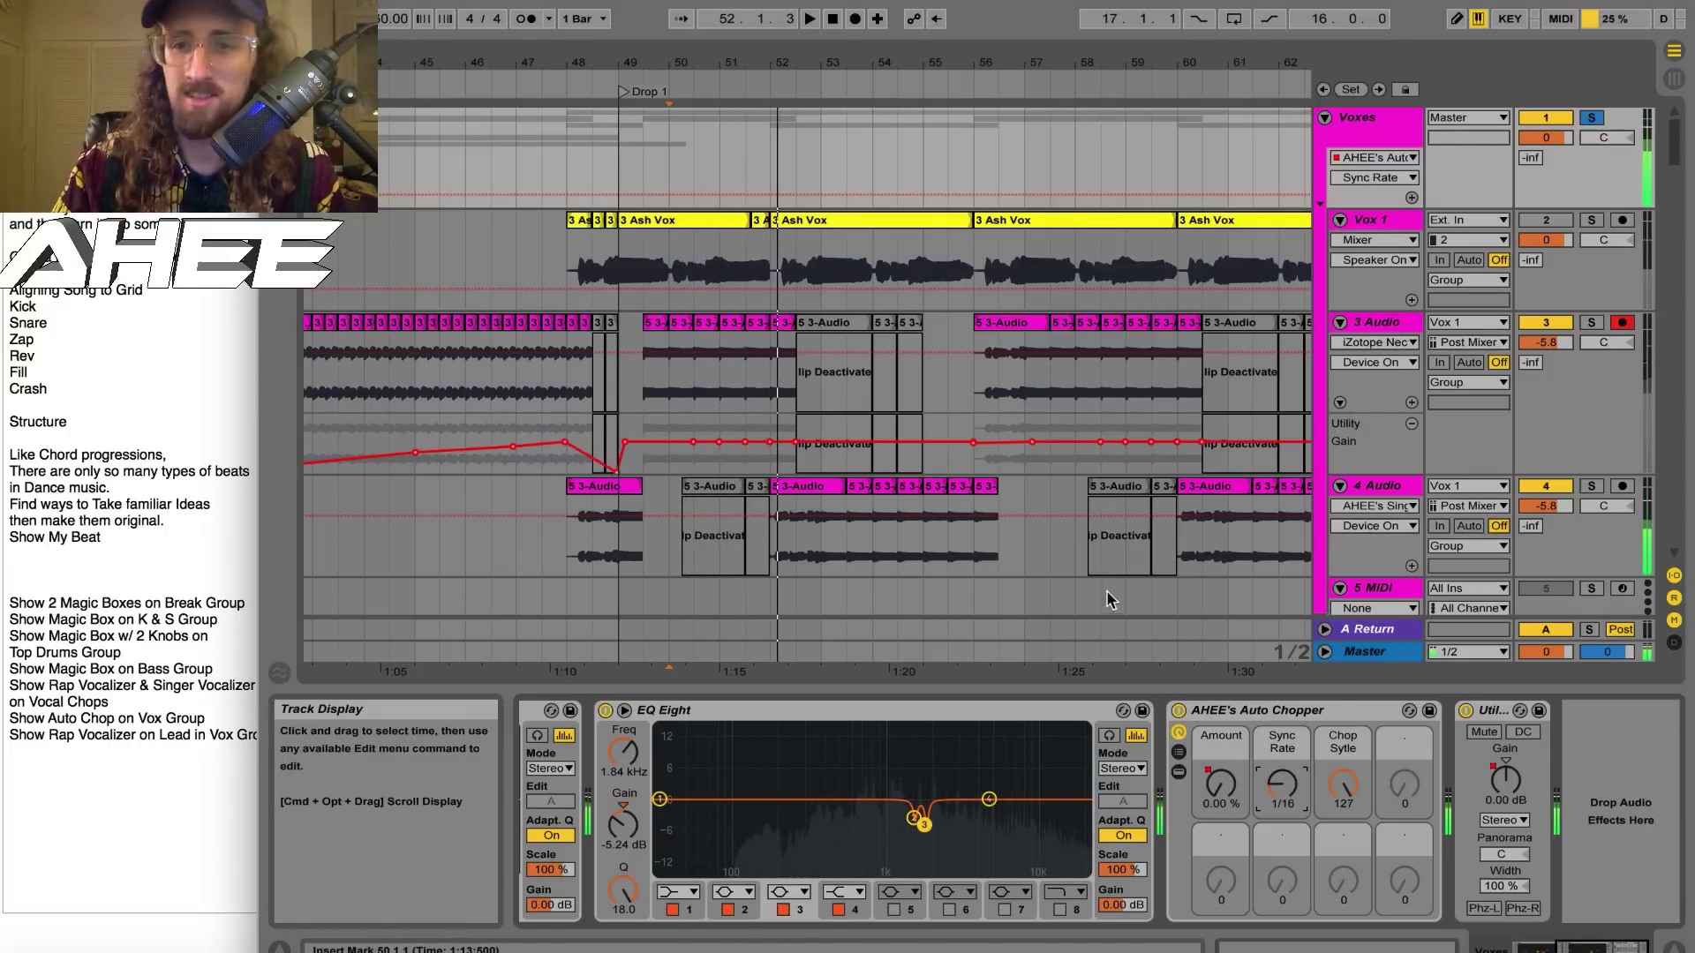